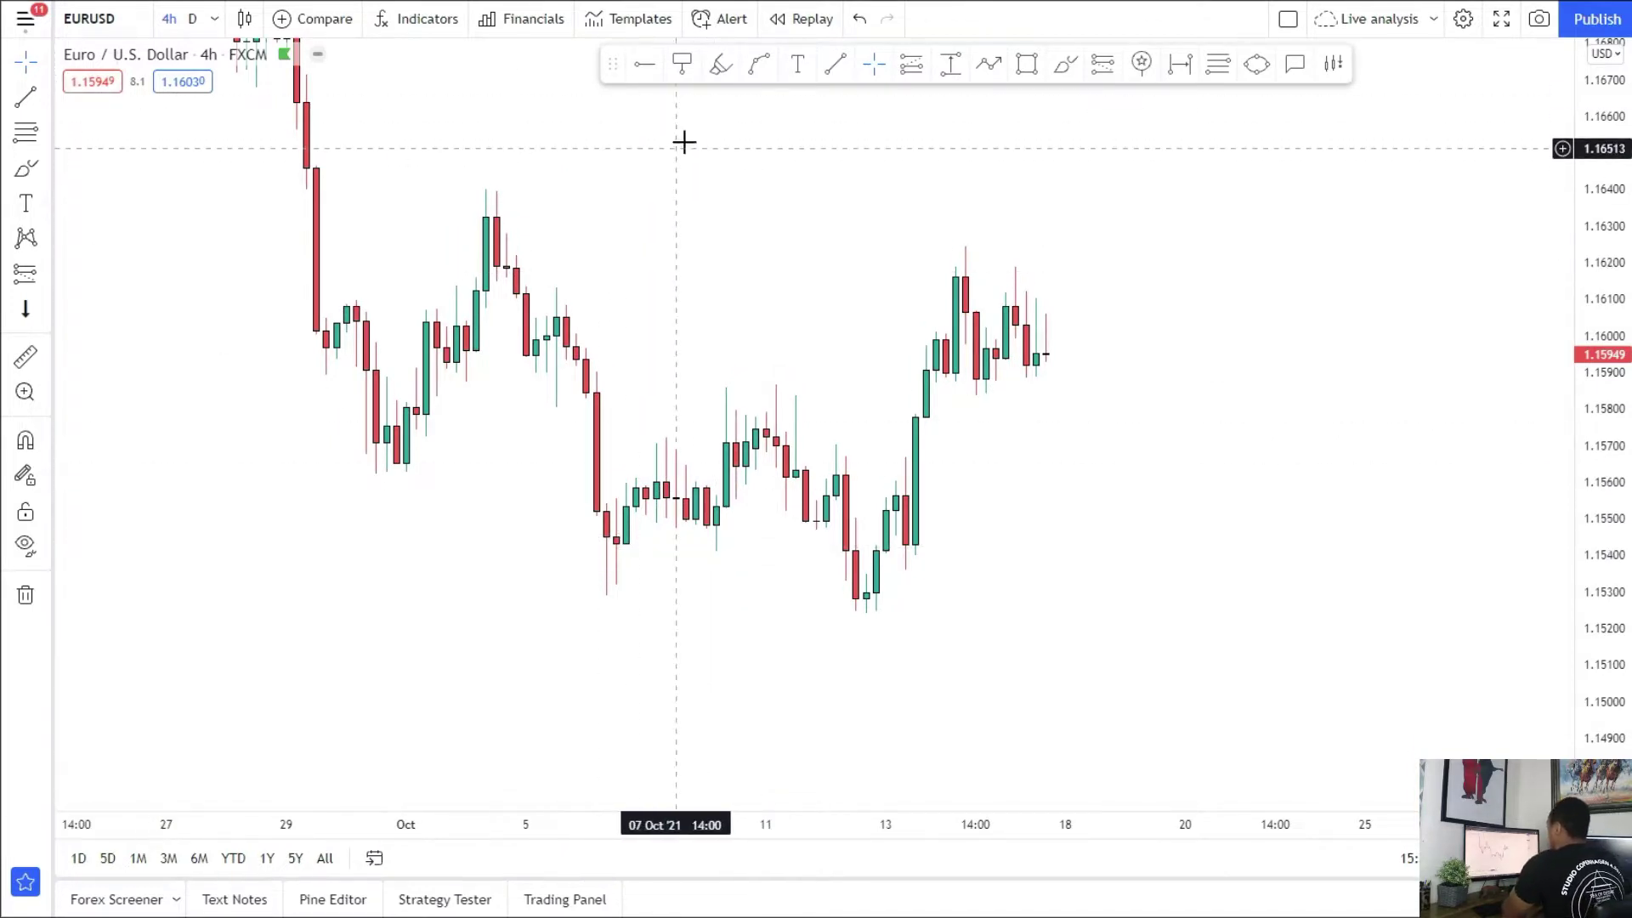
click(1027, 66)
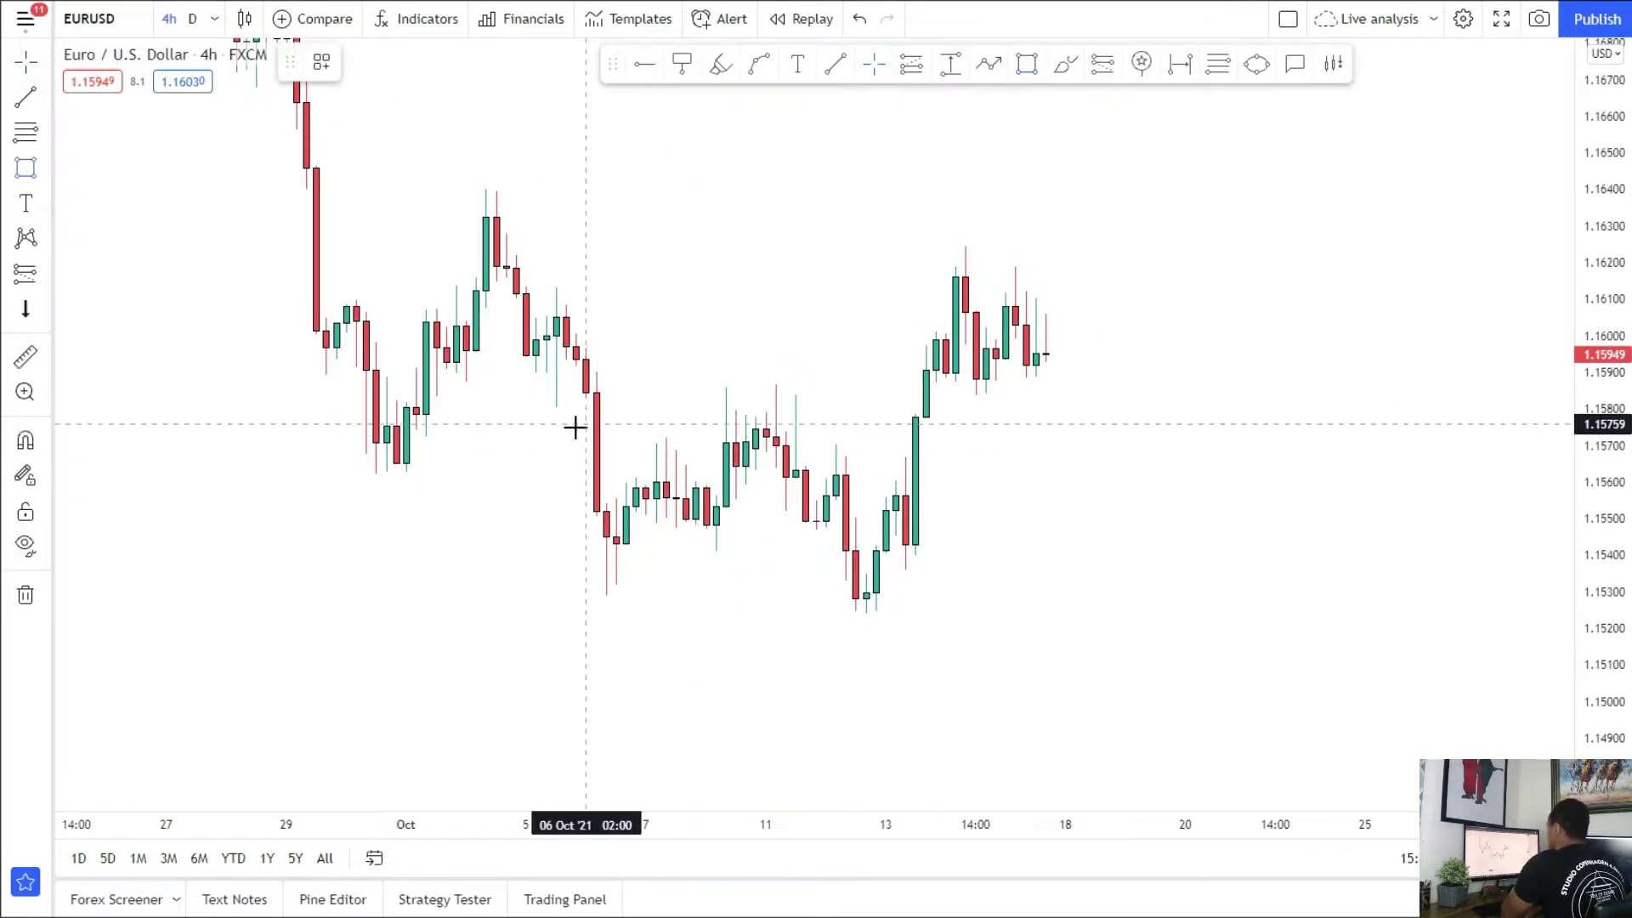
mouse_move(556, 423)
mouse_down()
mouse_move(940, 612)
mouse_move(1046, 592)
mouse_up()
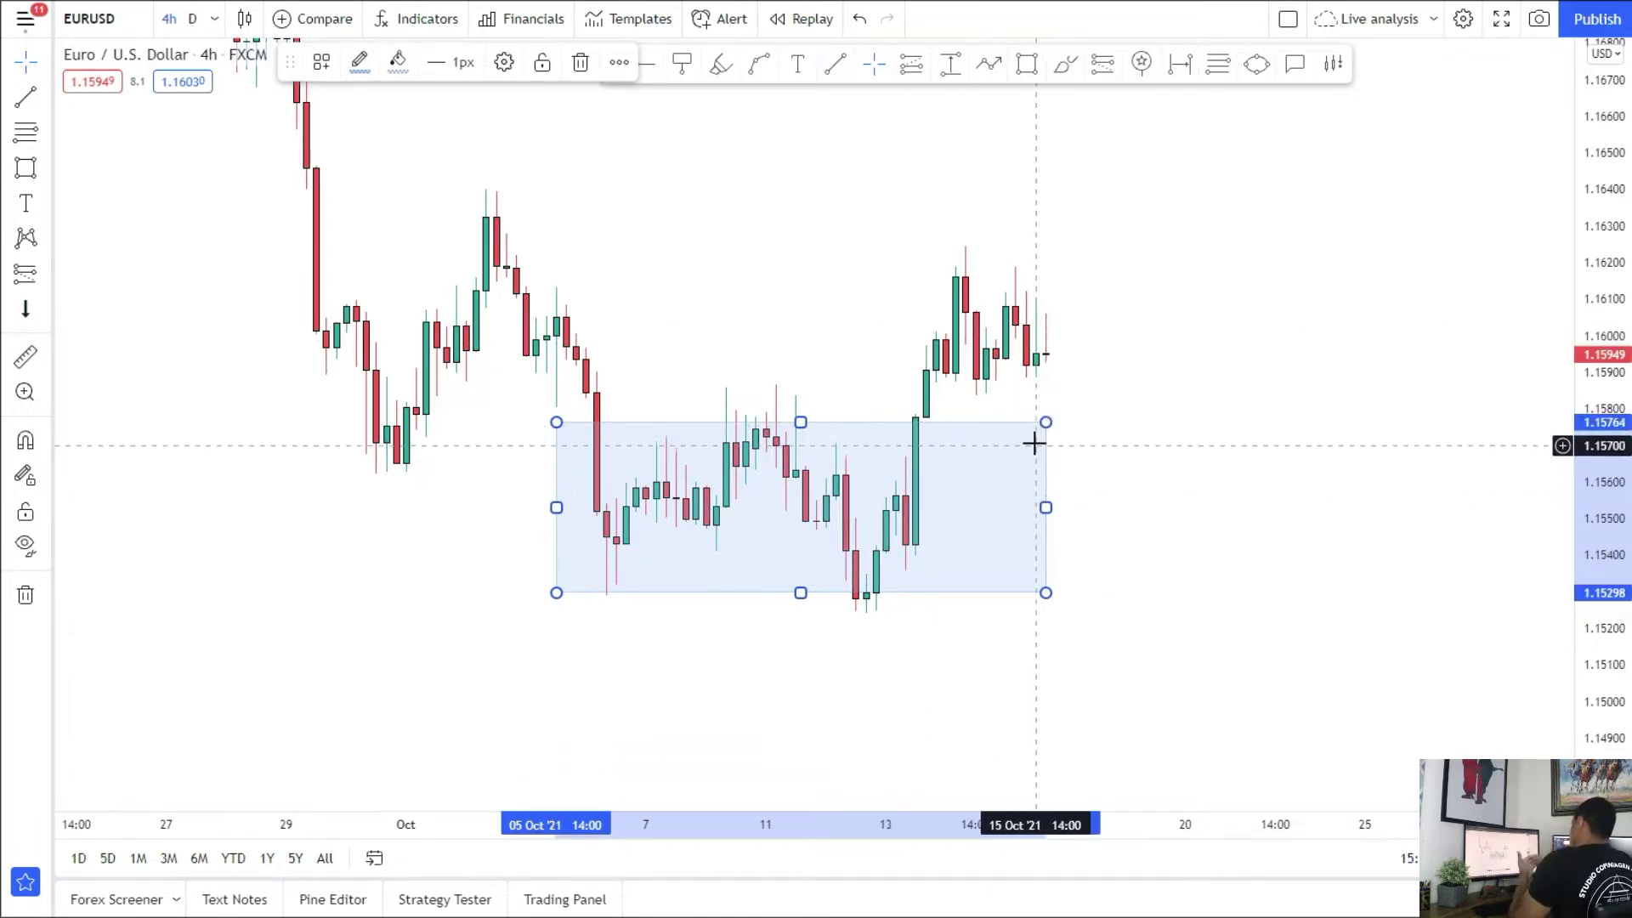
key(Delete)
Step: Switch to the daily timeframe and draw a rectangle zone at the late-September 2020 low, from 22 Sep '20, between about 1.1634 and 1.1614
drag(670, 370, 748, 431)
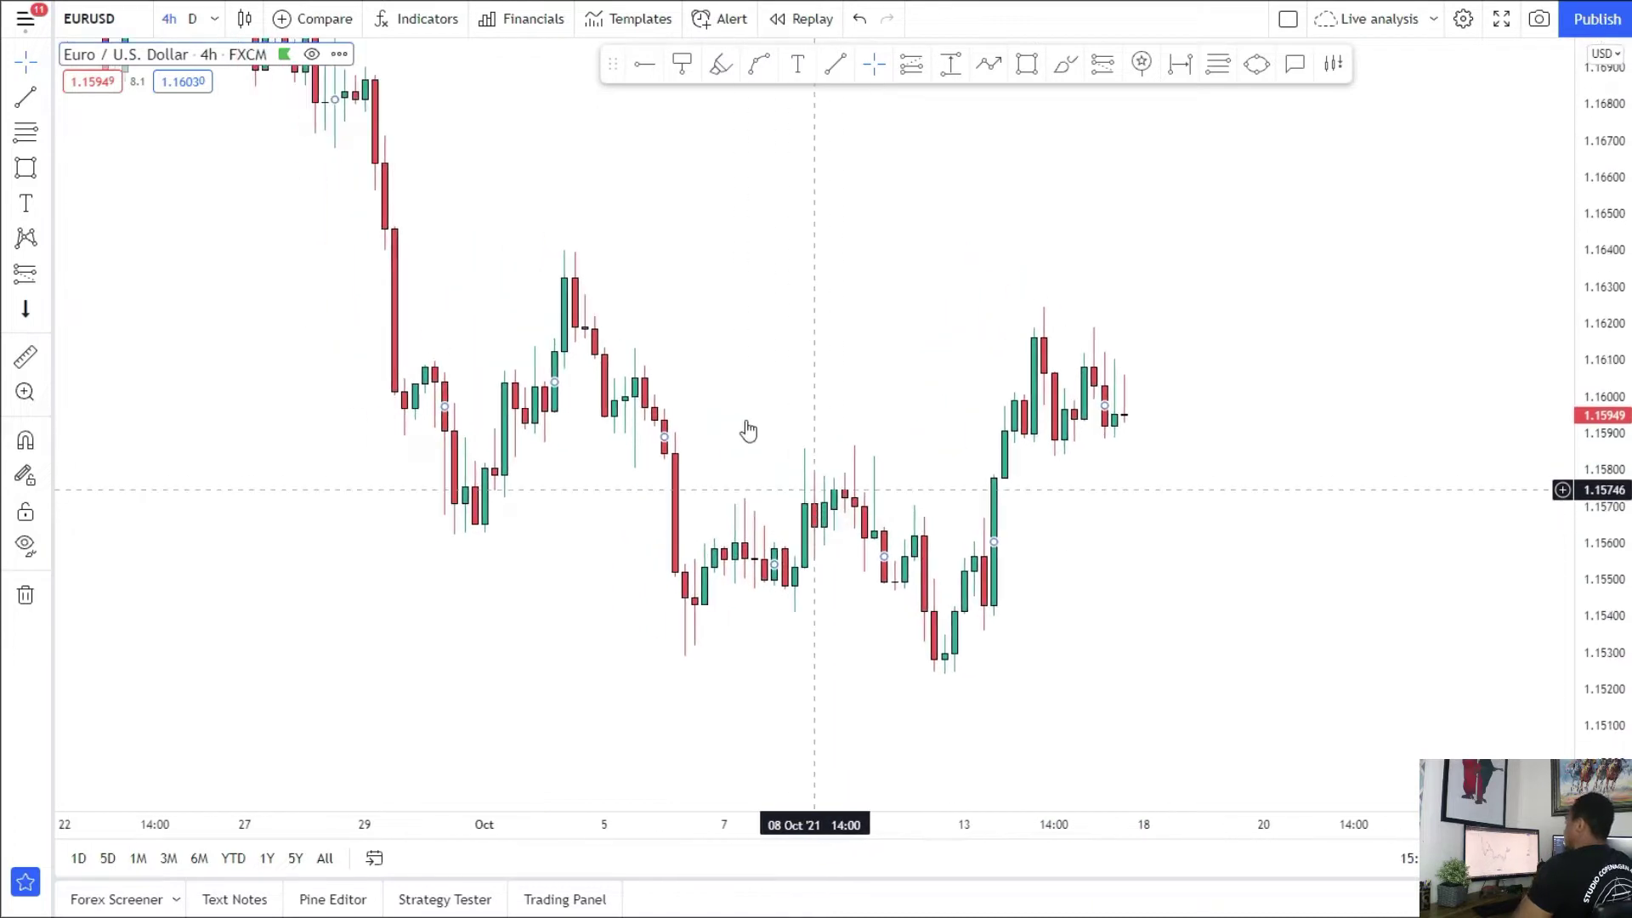
click(192, 22)
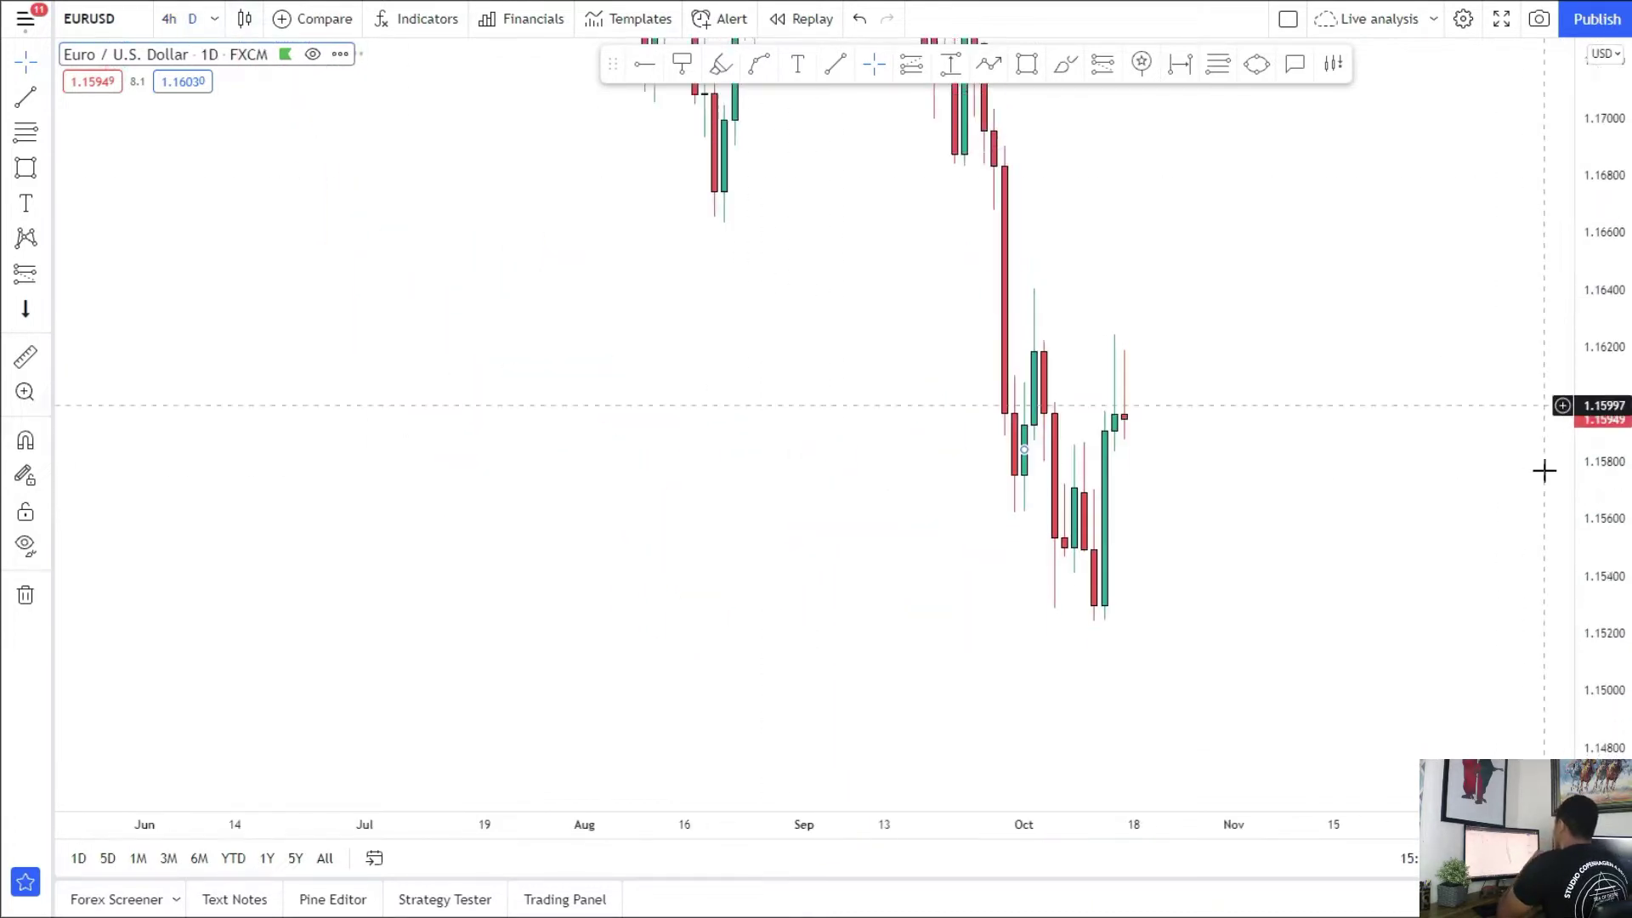
drag(586, 532, 1494, 598)
drag(394, 572, 1124, 576)
drag(452, 592, 783, 592)
click(26, 168)
mouse_move(346, 451)
mouse_down()
mouse_move(677, 500)
mouse_move(1216, 470)
mouse_up()
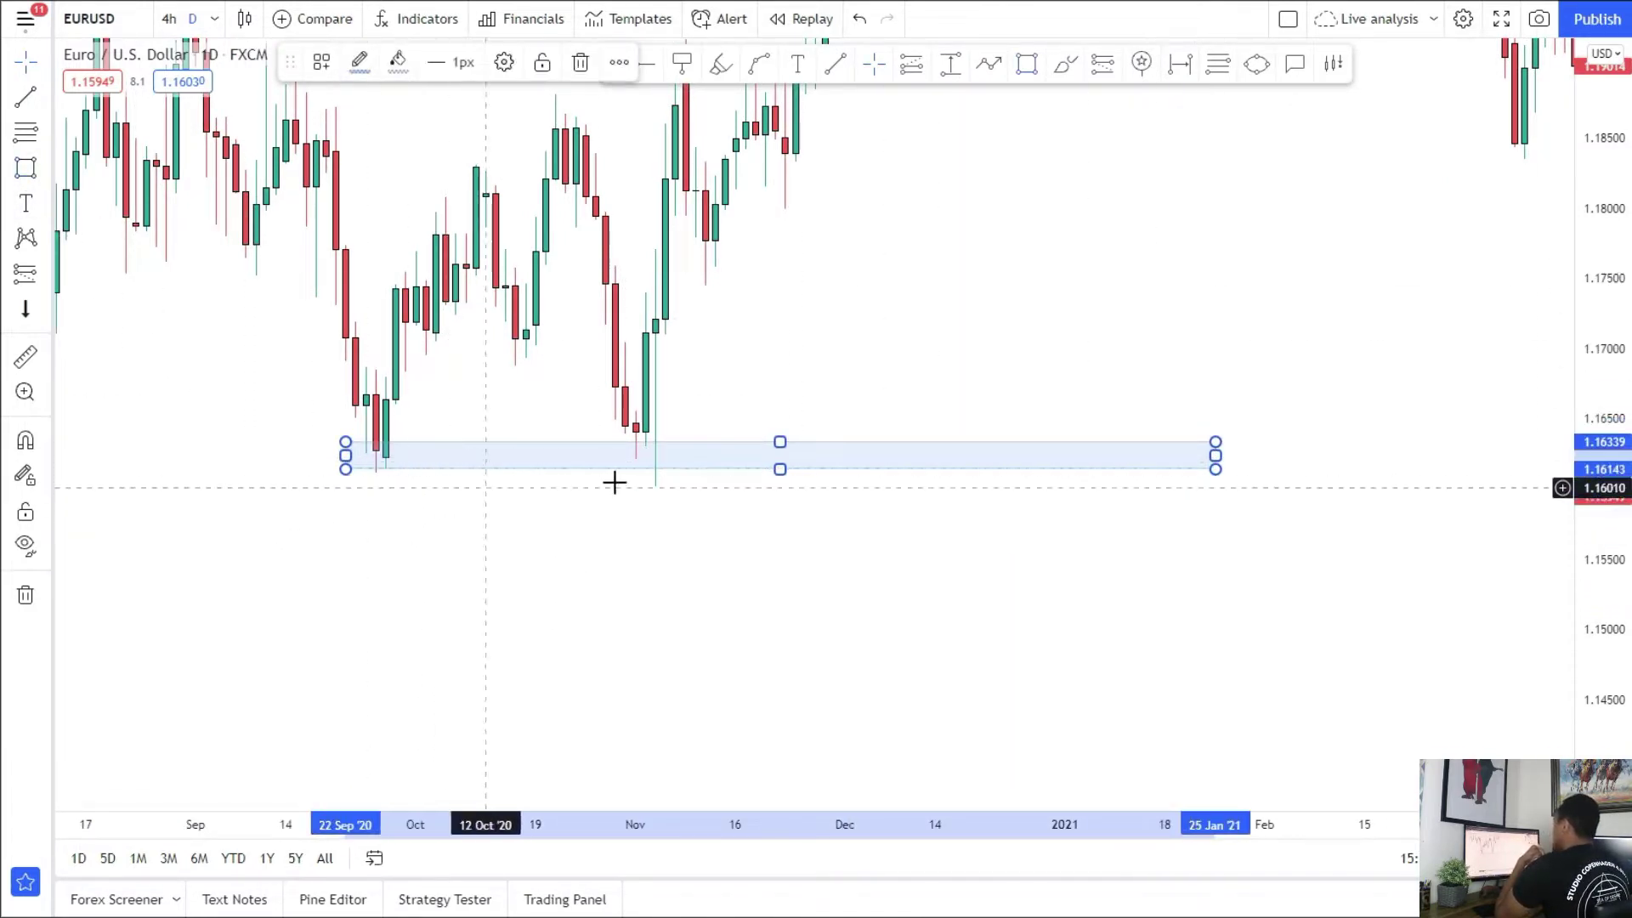
Step: Extend the rectangle zone's end from January 2021 to beyond the latest October 2021 candles
drag(1607, 393, 1363, 601)
scroll(1235, 562, down, 4)
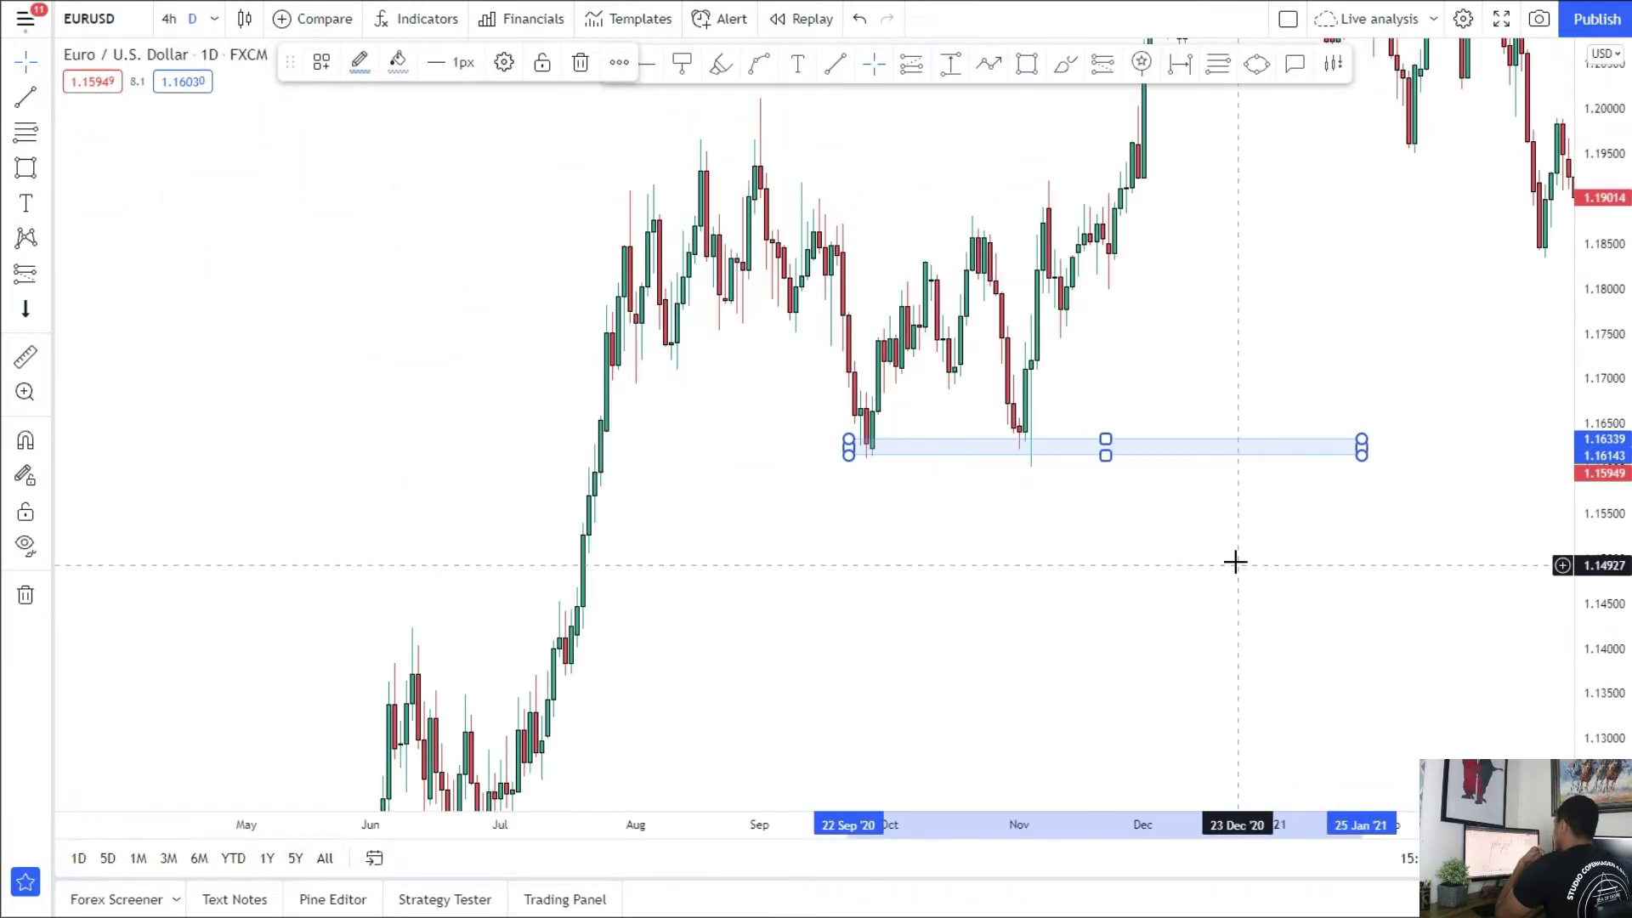
drag(984, 476, 866, 582)
drag(1097, 314, 389, 264)
drag(871, 488, 594, 364)
drag(265, 380, 1572, 380)
scroll(1060, 514, up, 6)
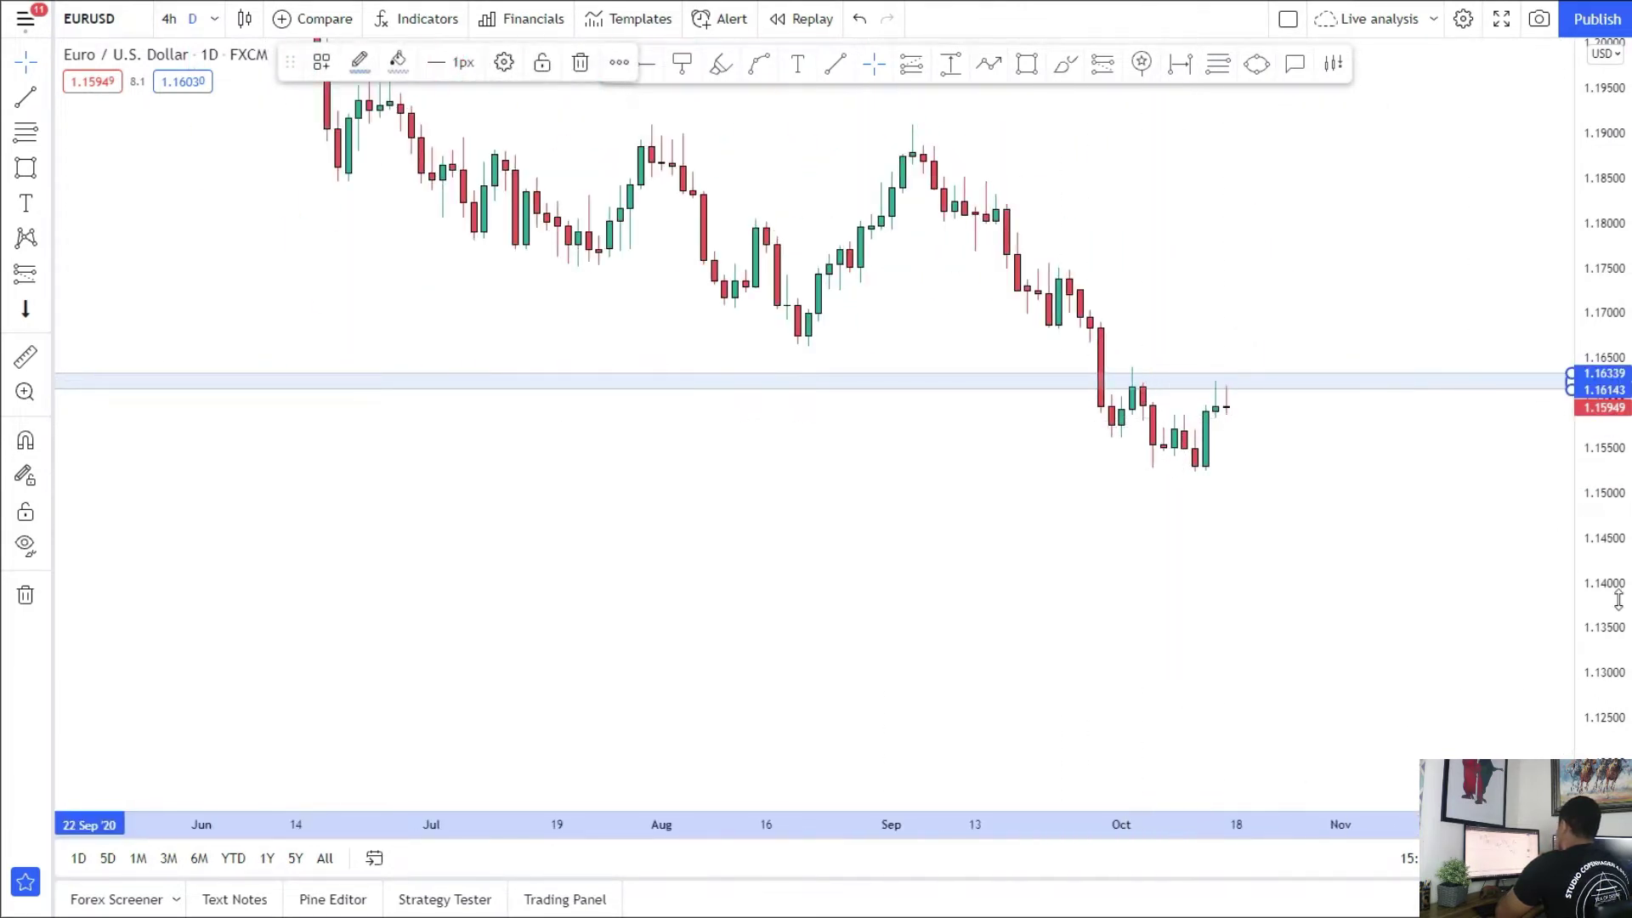
Step: Lower the extended zone's upper edge slightly to narrow it around the recent October 2021 highs
drag(1616, 598, 1537, 415)
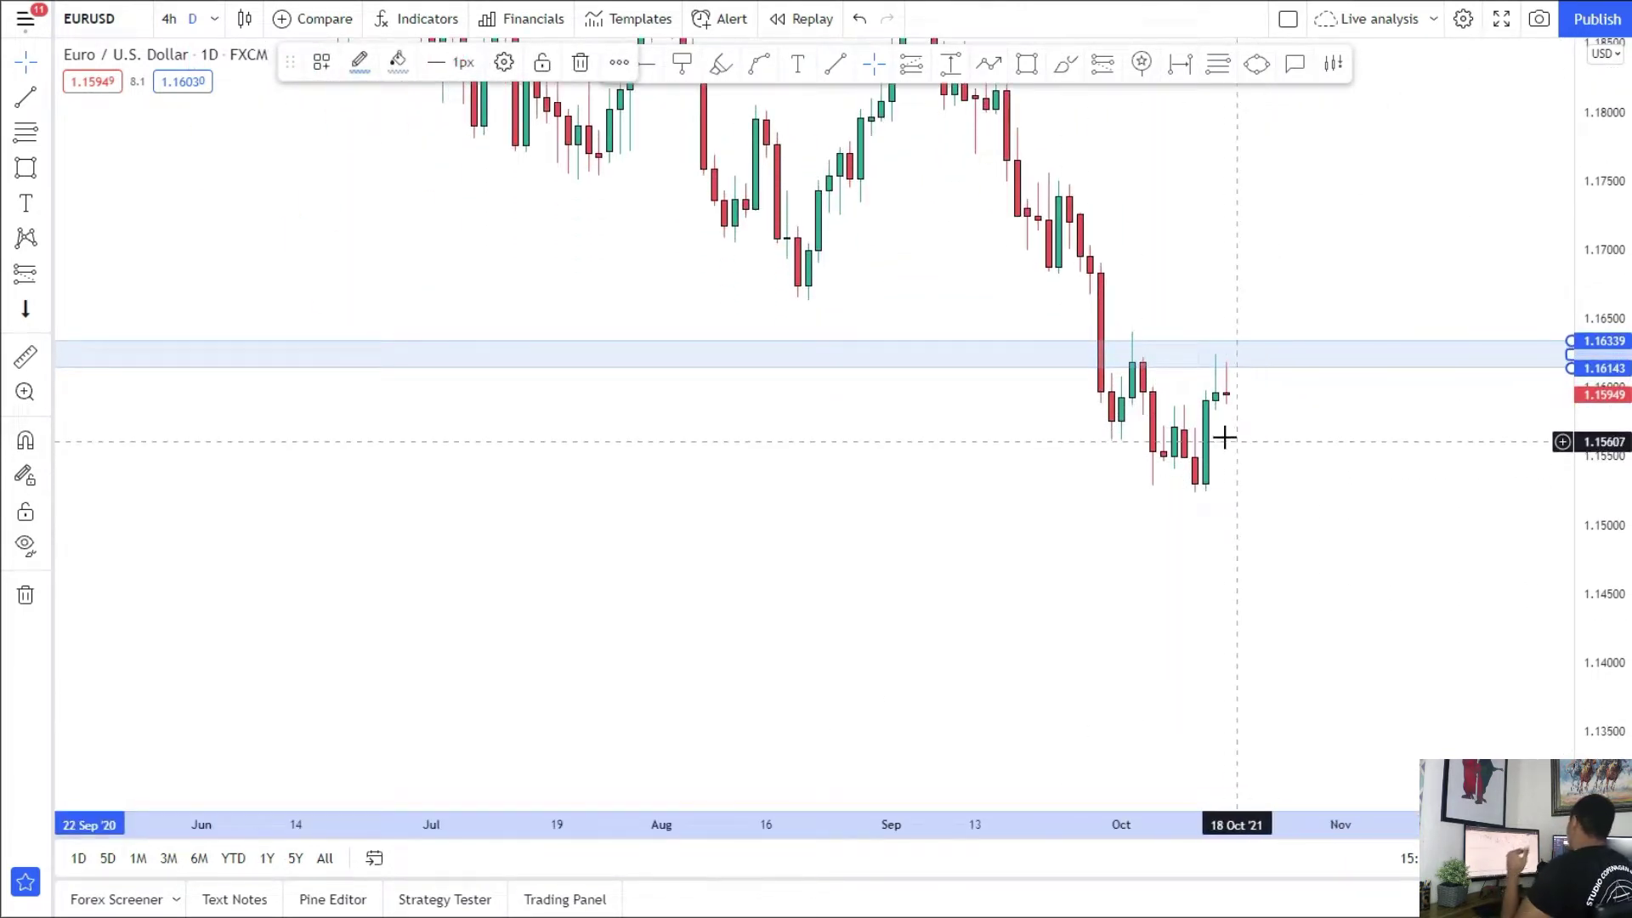
drag(1610, 573, 1573, 450)
scroll(1142, 461, up, 4)
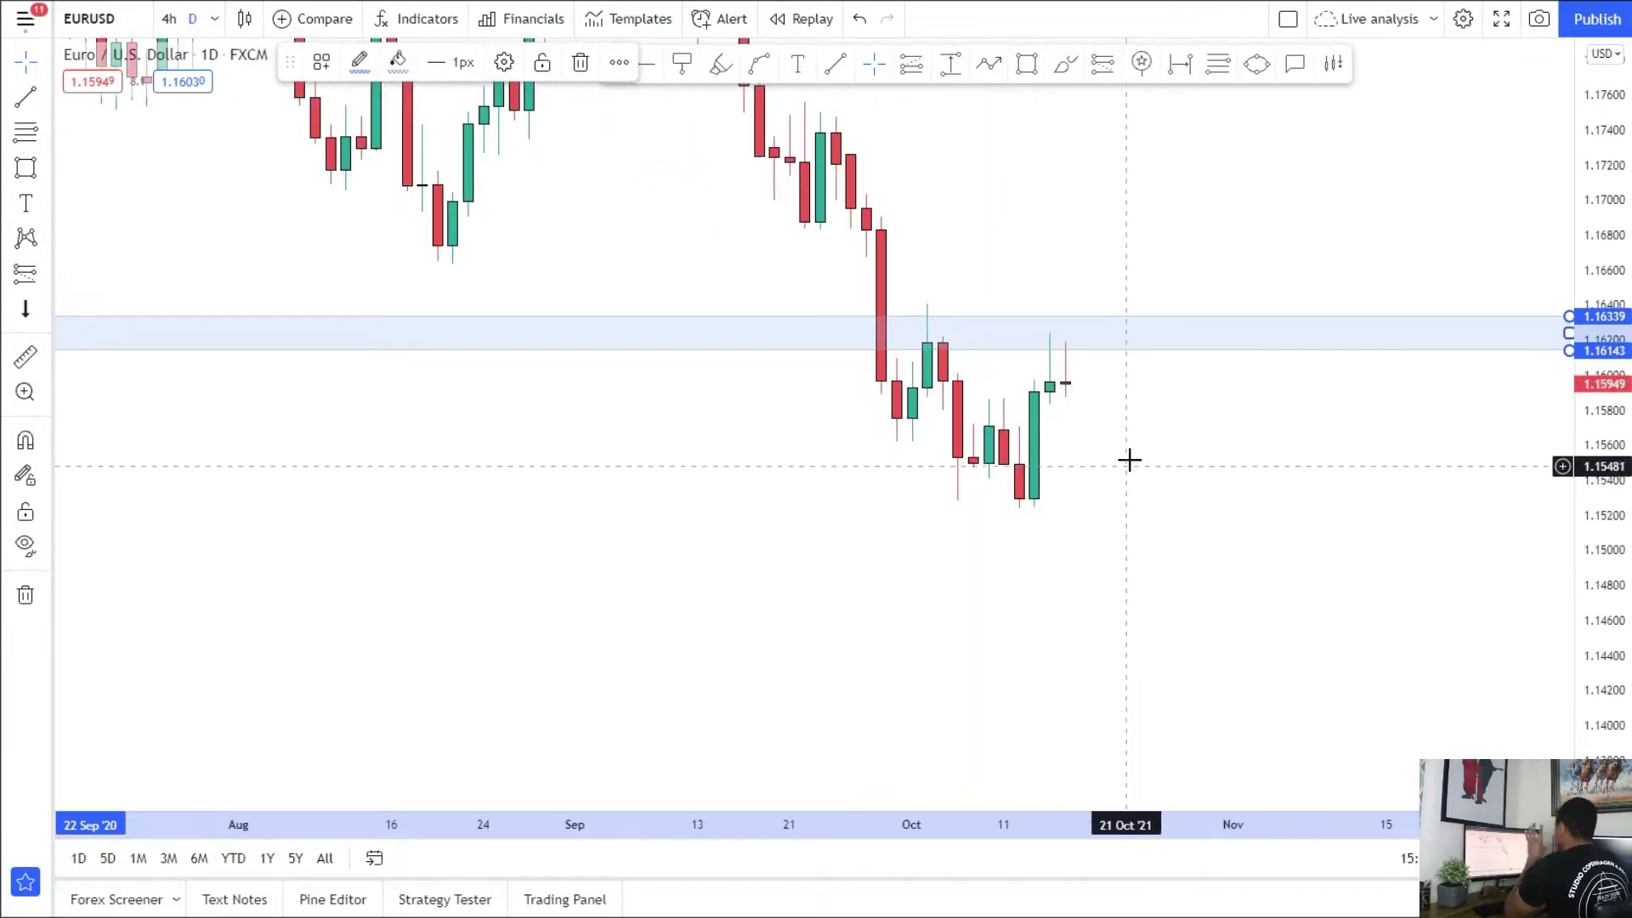
drag(1207, 470, 1143, 518)
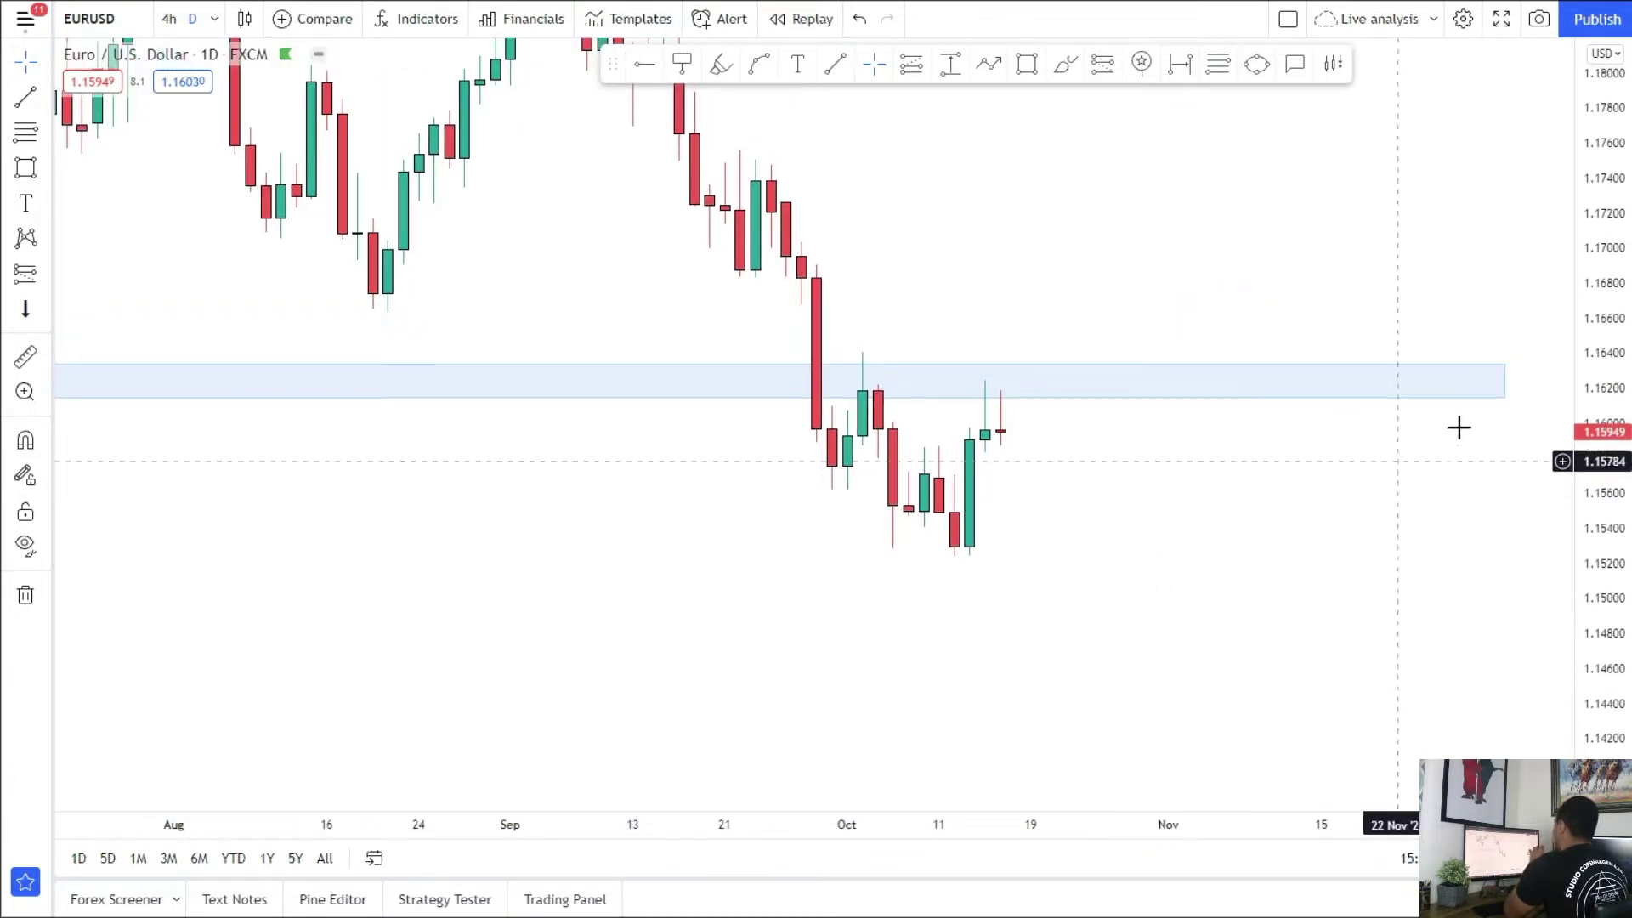
drag(1505, 364, 1509, 373)
drag(1199, 542, 1191, 507)
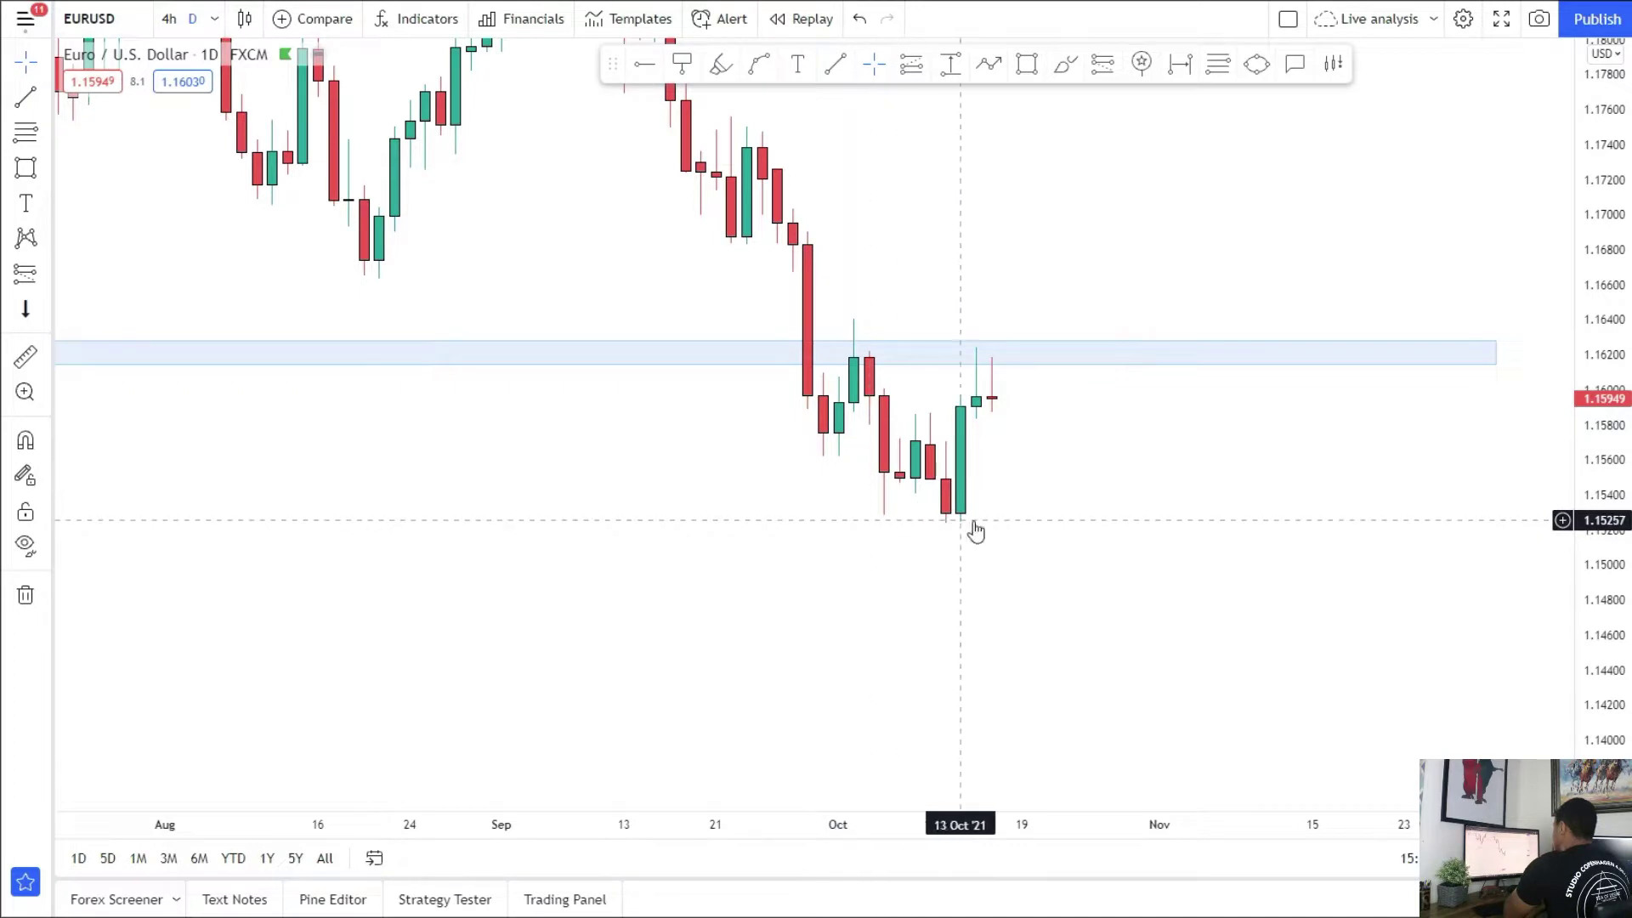
Step: Mark the October 2021 double low with a thin rectangle and place a horizontal ray below it at about 1.1501 from 17 Sep '21
drag(966, 522, 970, 522)
click(1026, 81)
click(888, 514)
click(1194, 522)
click(1181, 634)
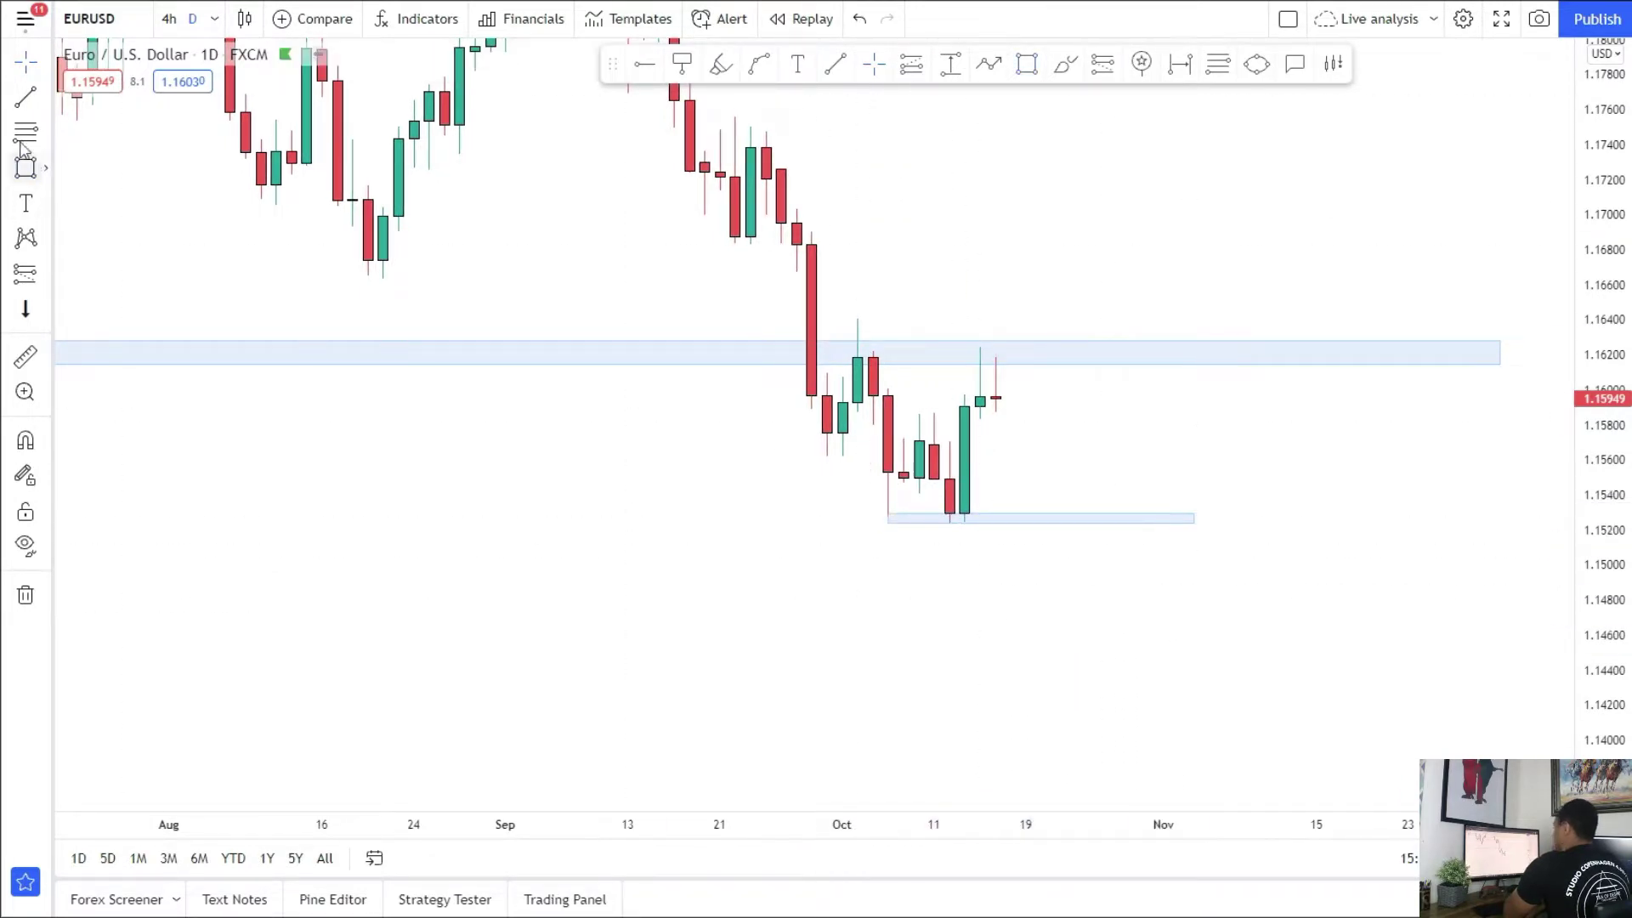
click(691, 563)
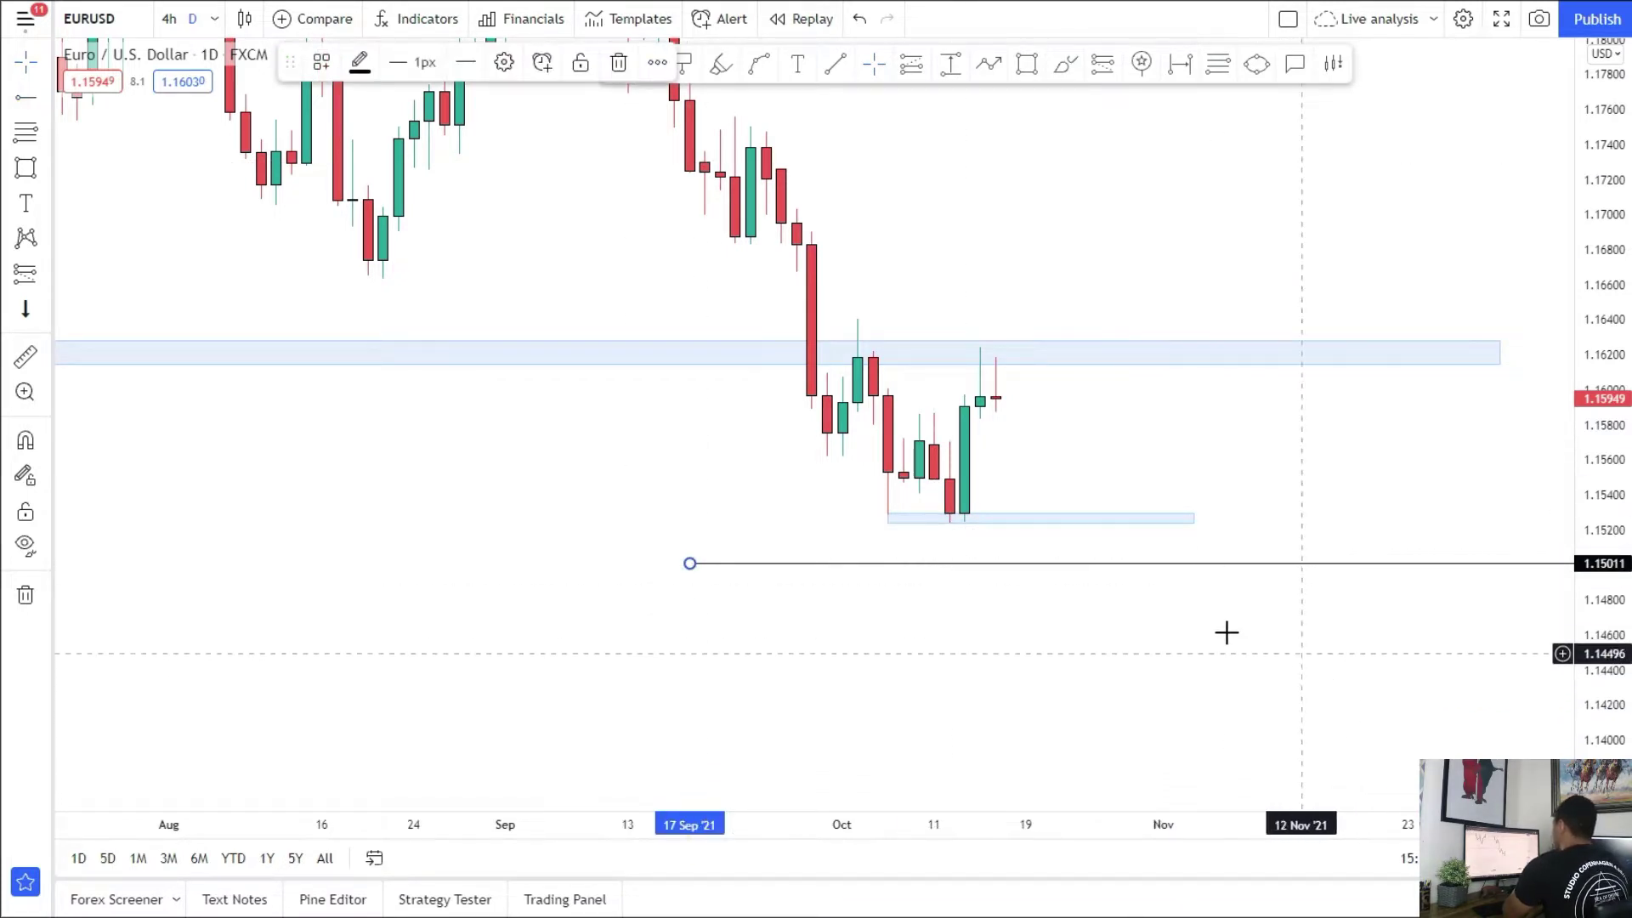
Step: After checking the 4h timeframe, return to daily and draw a rectangle zone from 17 Aug '21 between about 1.1682 and 1.1667
click(170, 29)
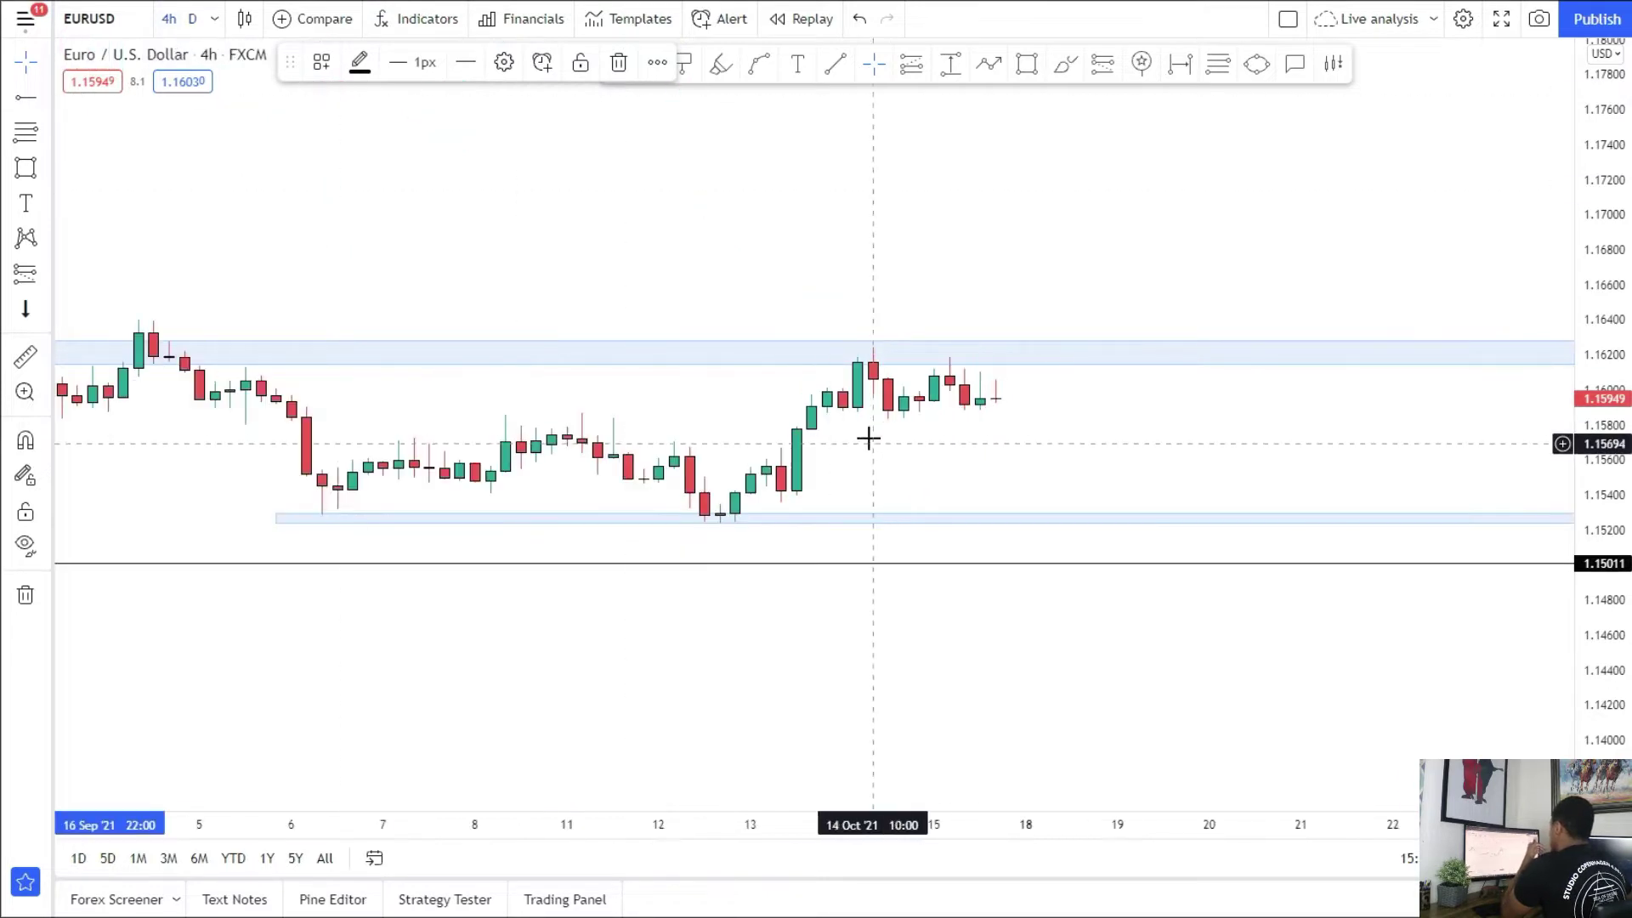
click(206, 28)
click(193, 21)
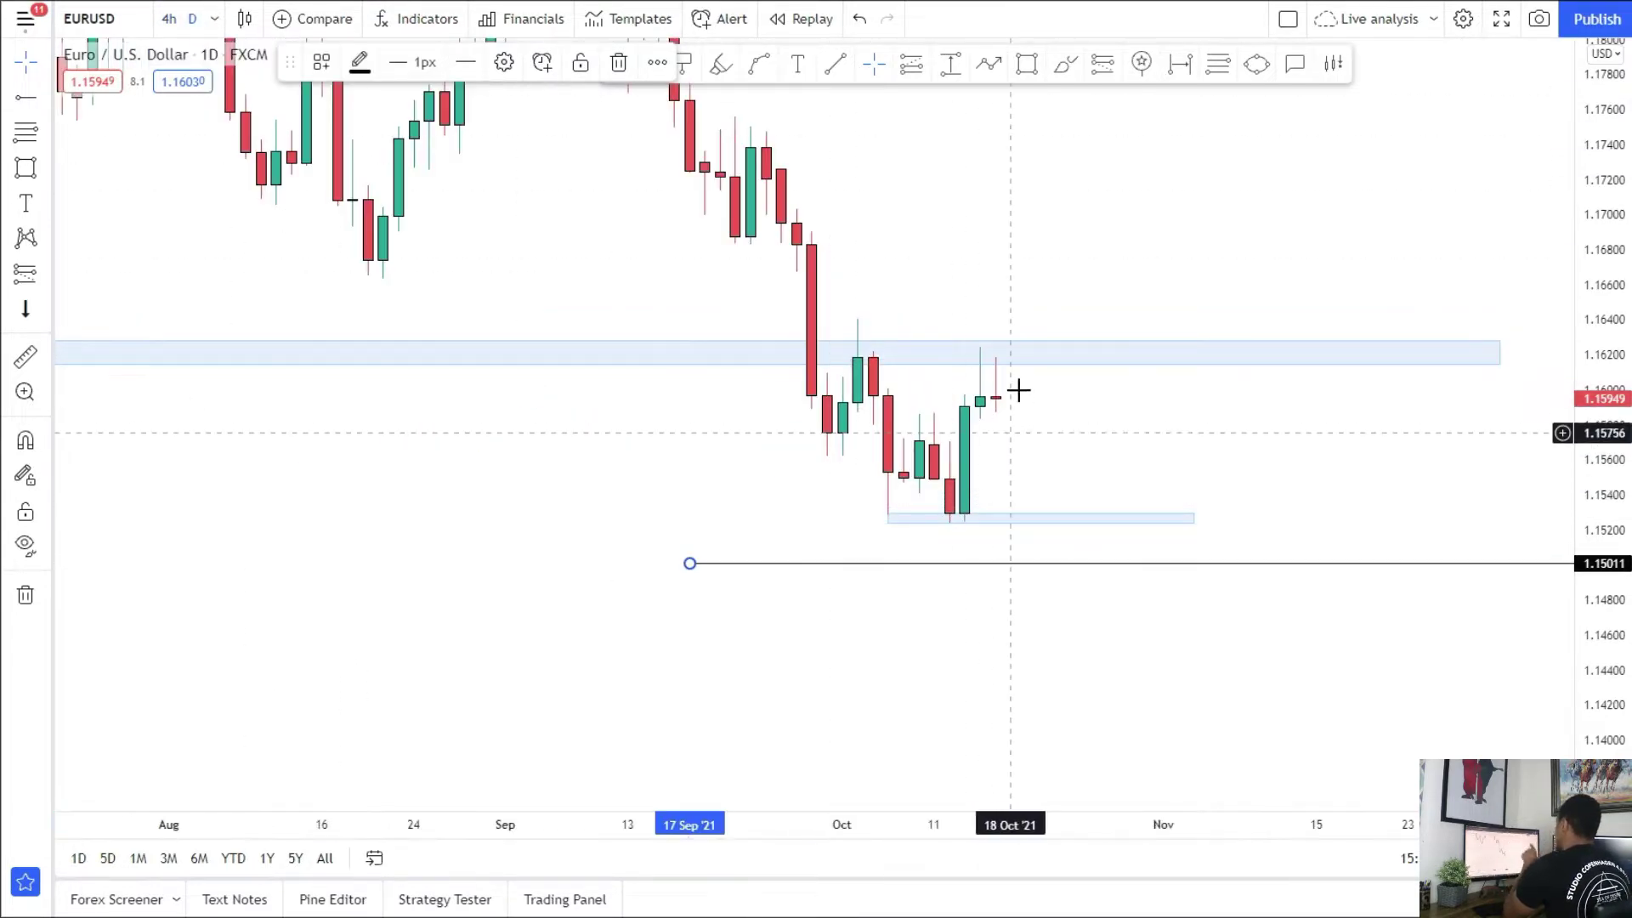
click(30, 176)
drag(414, 291, 1485, 272)
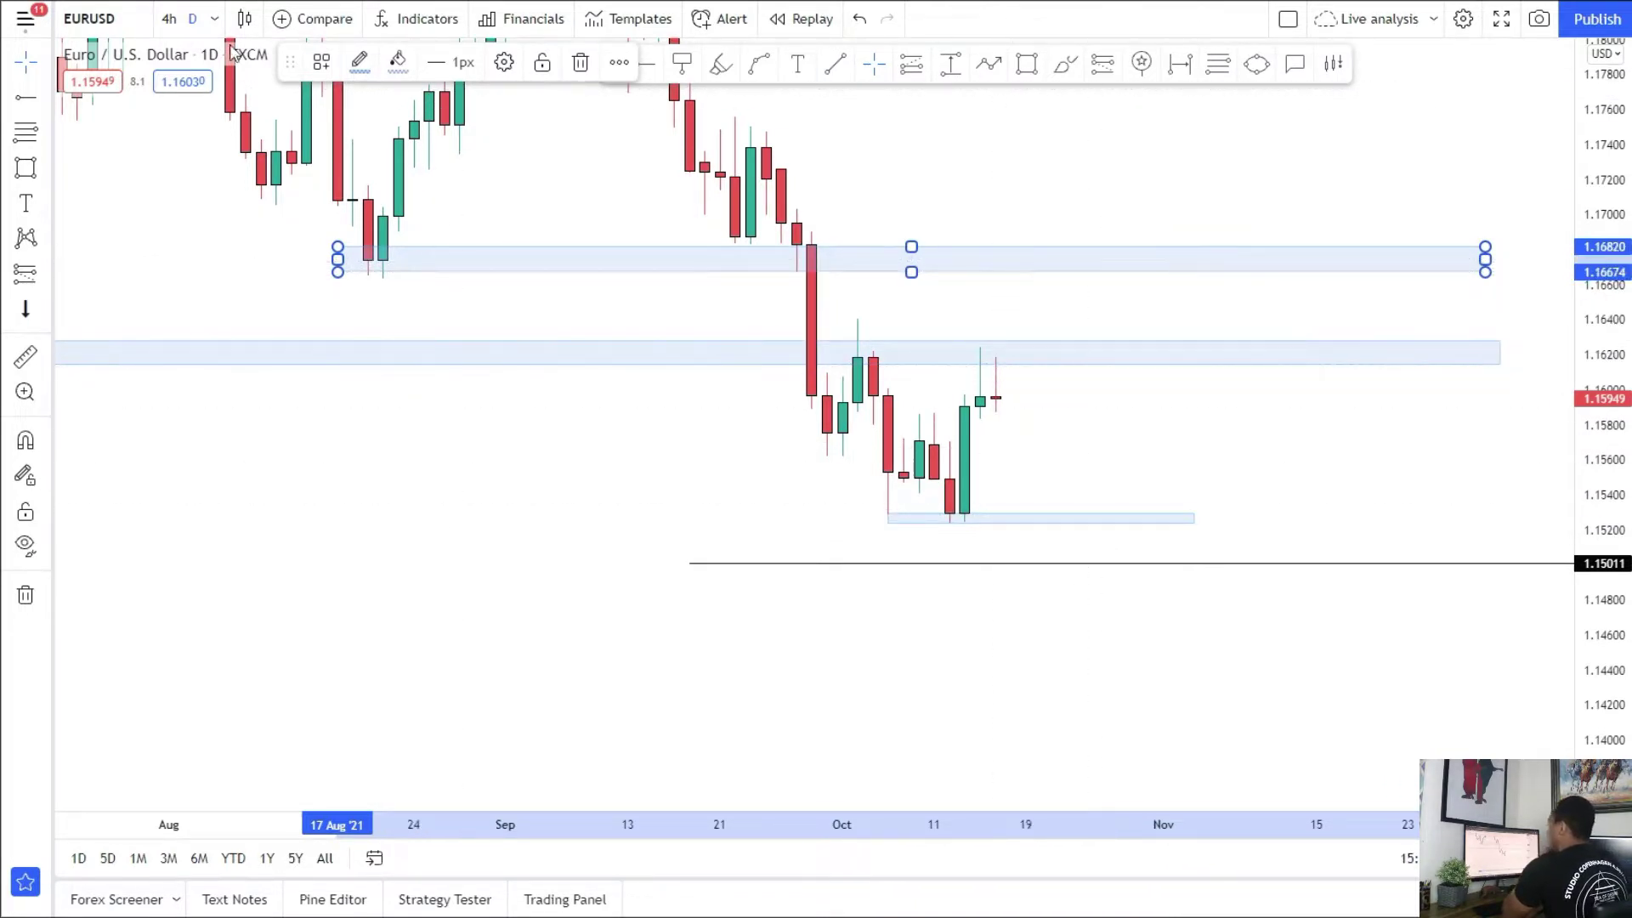
Step: Switch to the 4h timeframe and brush an ellipse in the middle zone with downward arrows to the October lows zone and the horizontal ray
click(169, 19)
scroll(1399, 349, up, 3)
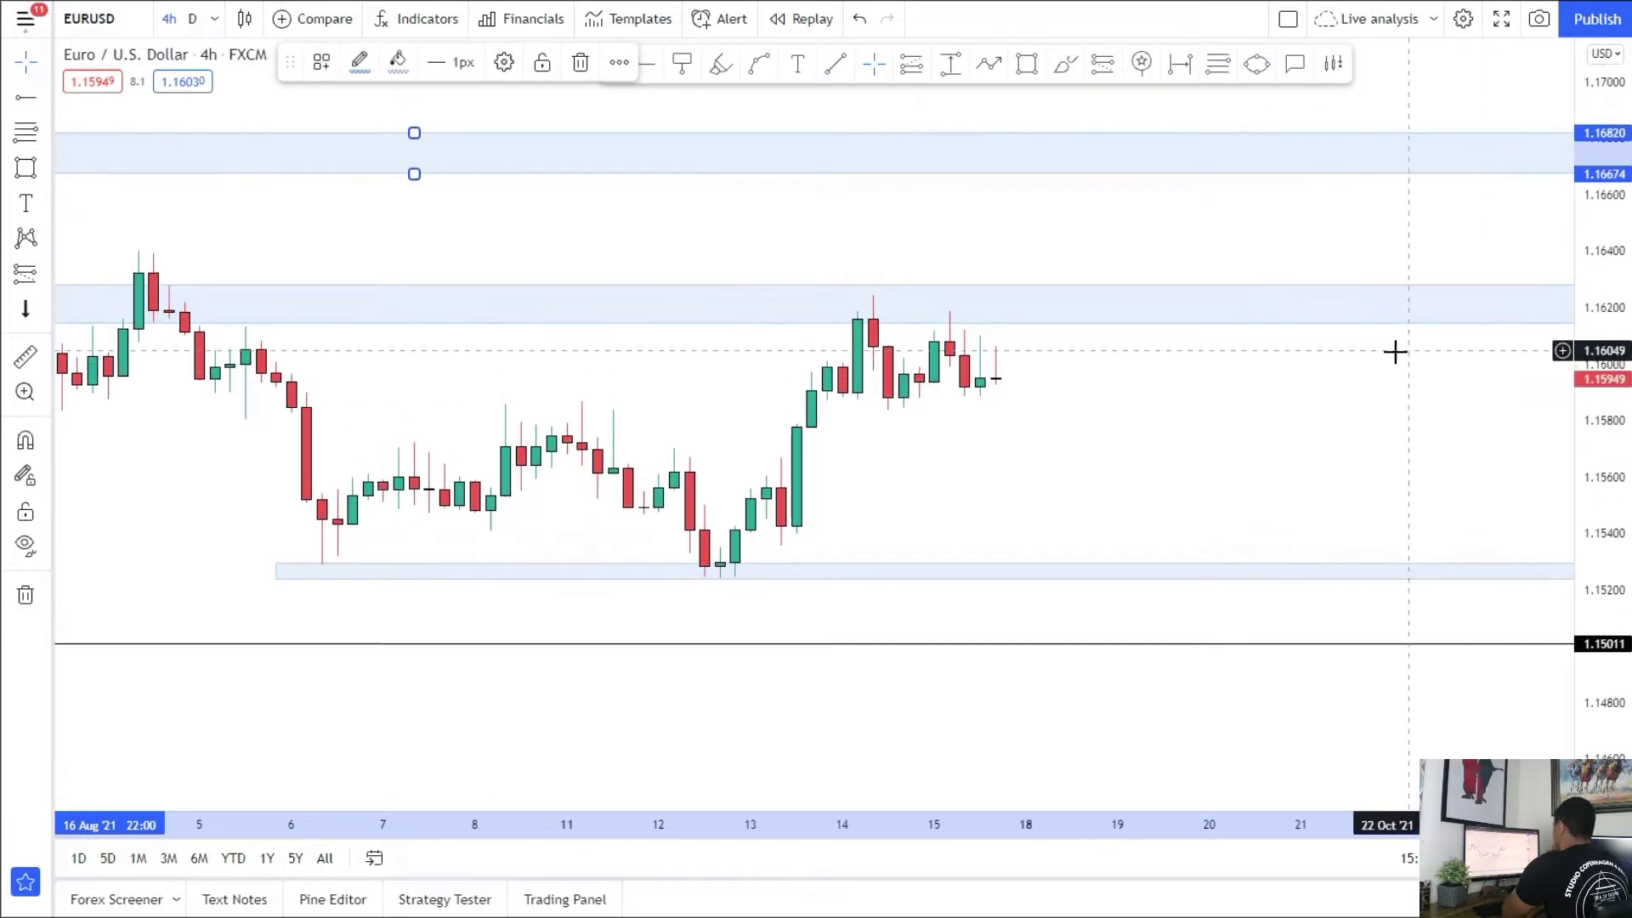
drag(1335, 445, 939, 458)
click(1065, 64)
mouse_move(886, 328)
mouse_down()
mouse_move(984, 335)
mouse_move(884, 329)
mouse_up()
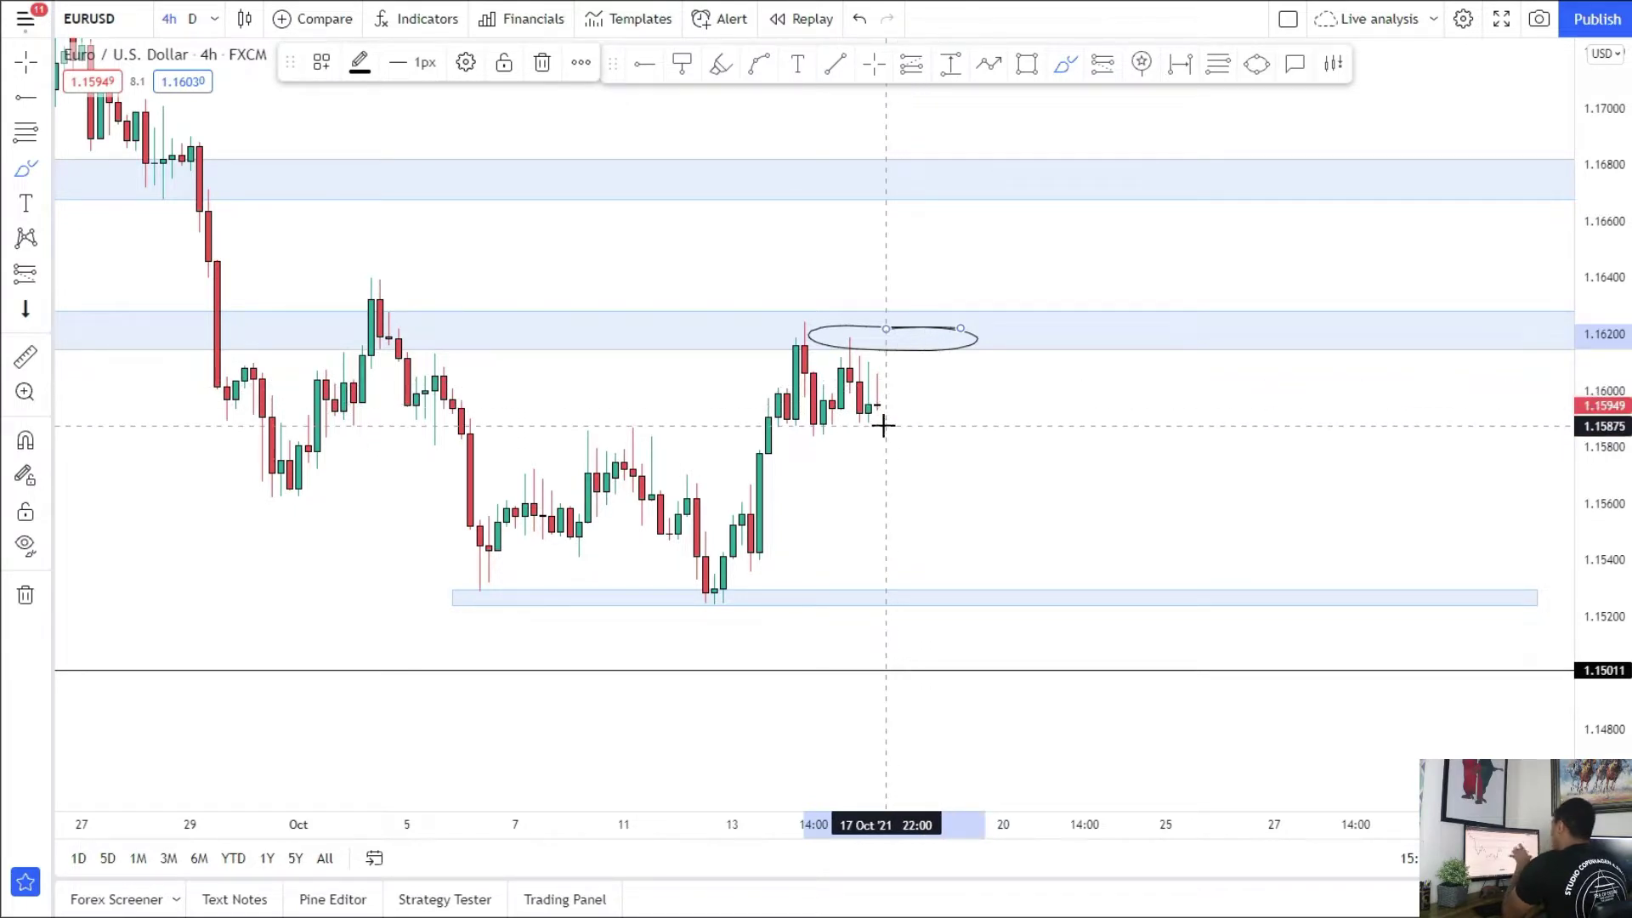
drag(923, 352, 973, 586)
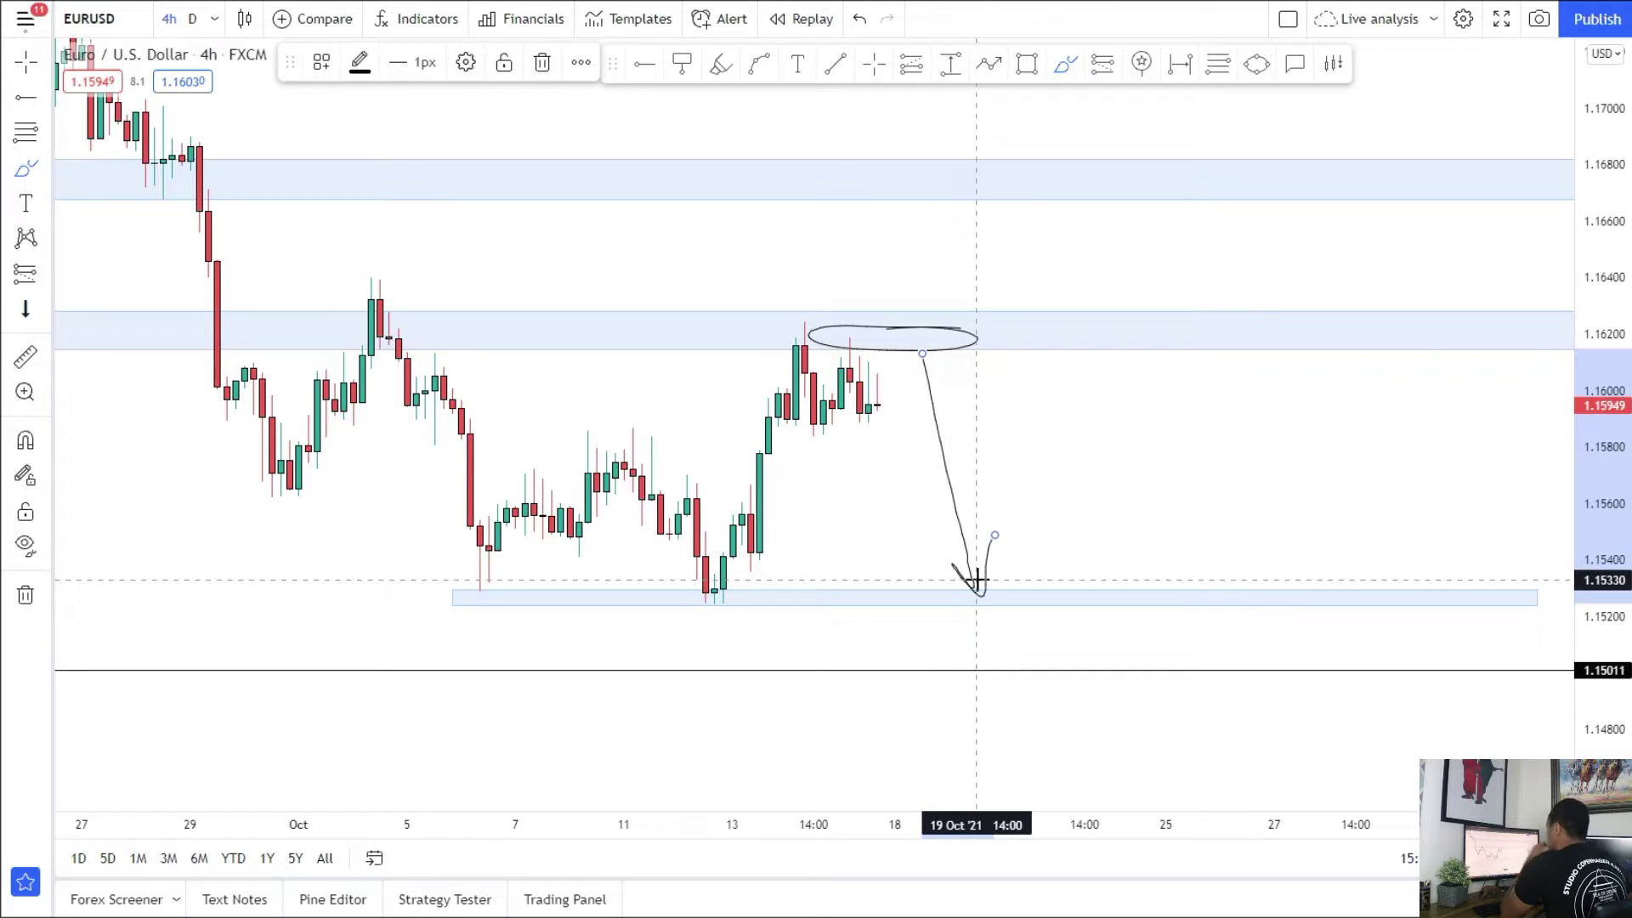
mouse_move(995, 536)
mouse_down()
mouse_move(998, 644)
mouse_move(1012, 628)
mouse_up()
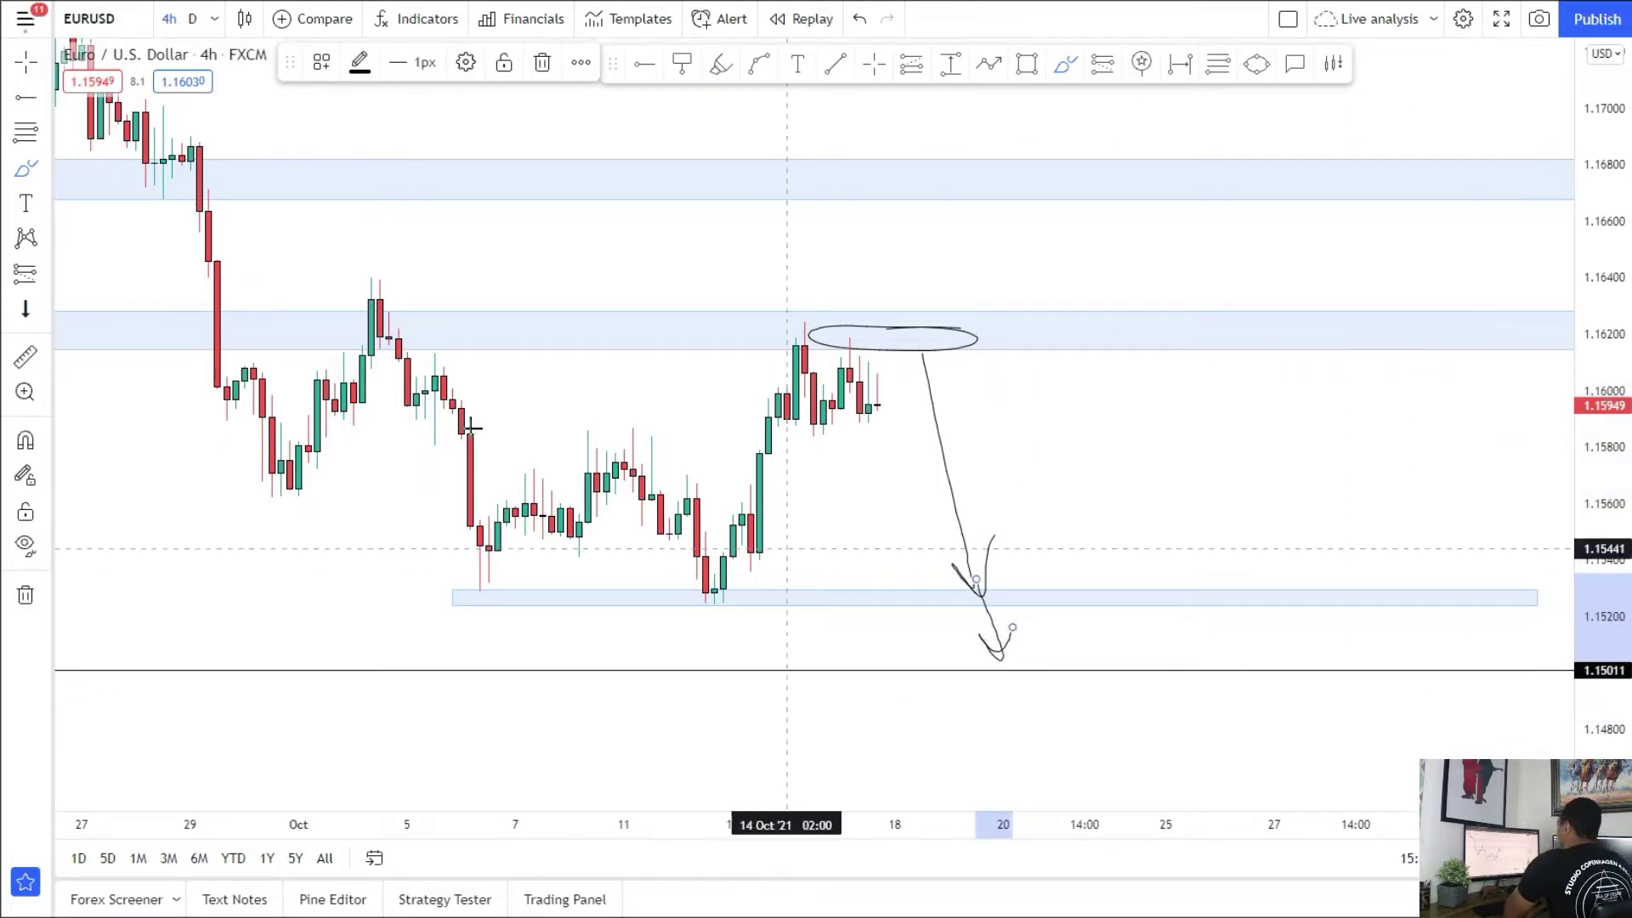
Step: Draw a descending trend line under the lows from 30 Sep '21 at about 1.1563 to 21 Oct '21 at about 1.1496
click(36, 91)
click(106, 102)
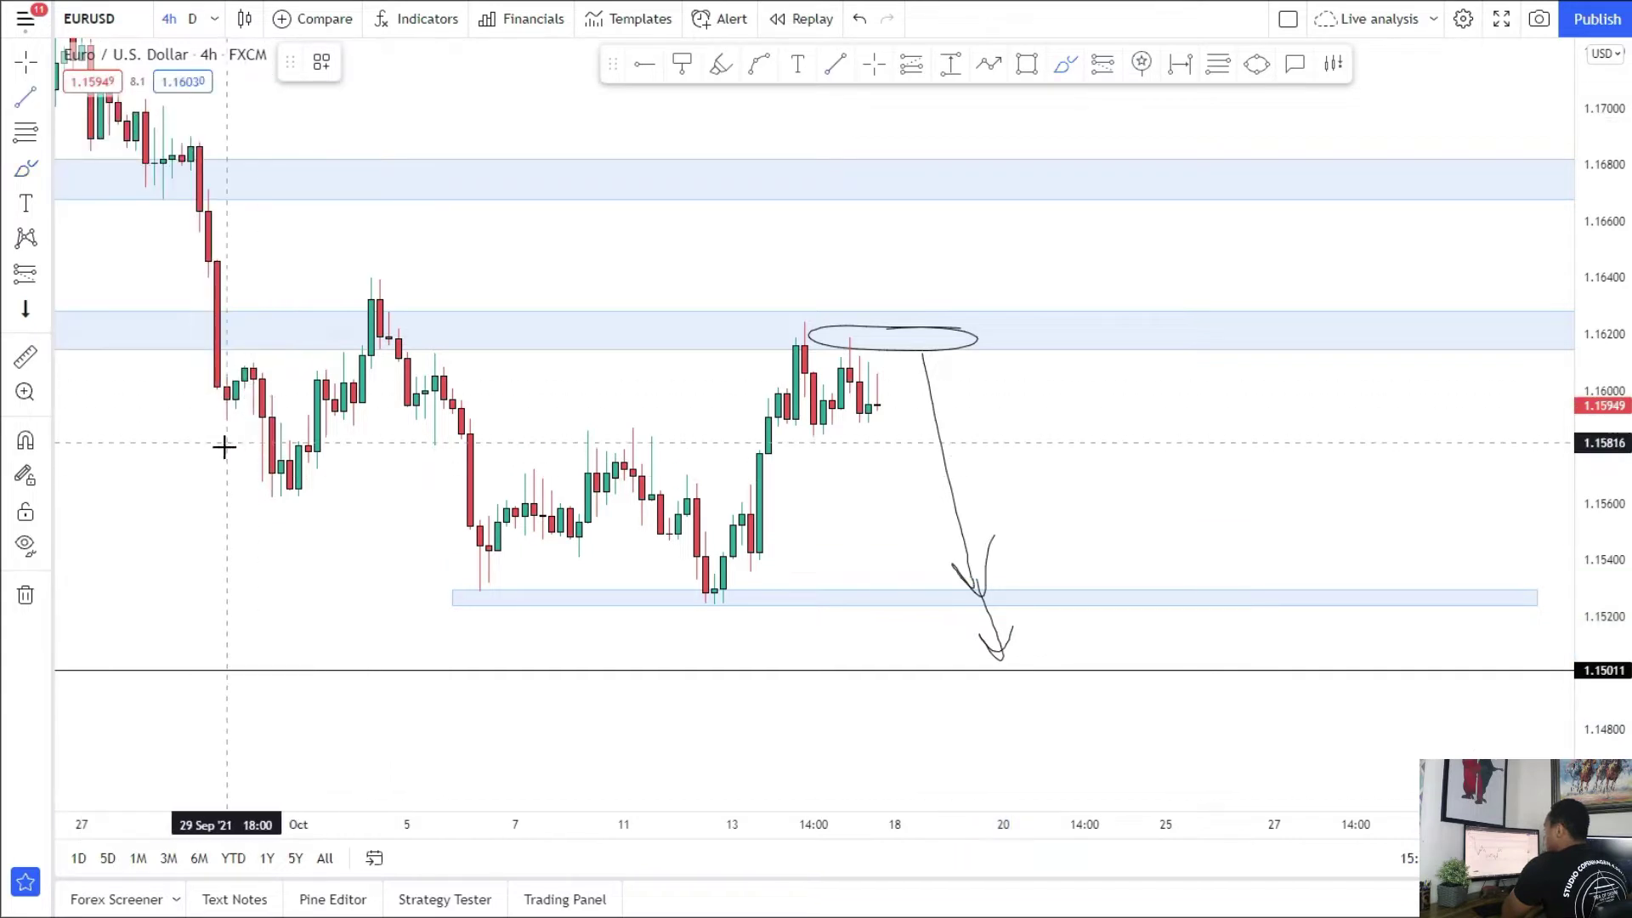
click(262, 495)
click(1057, 683)
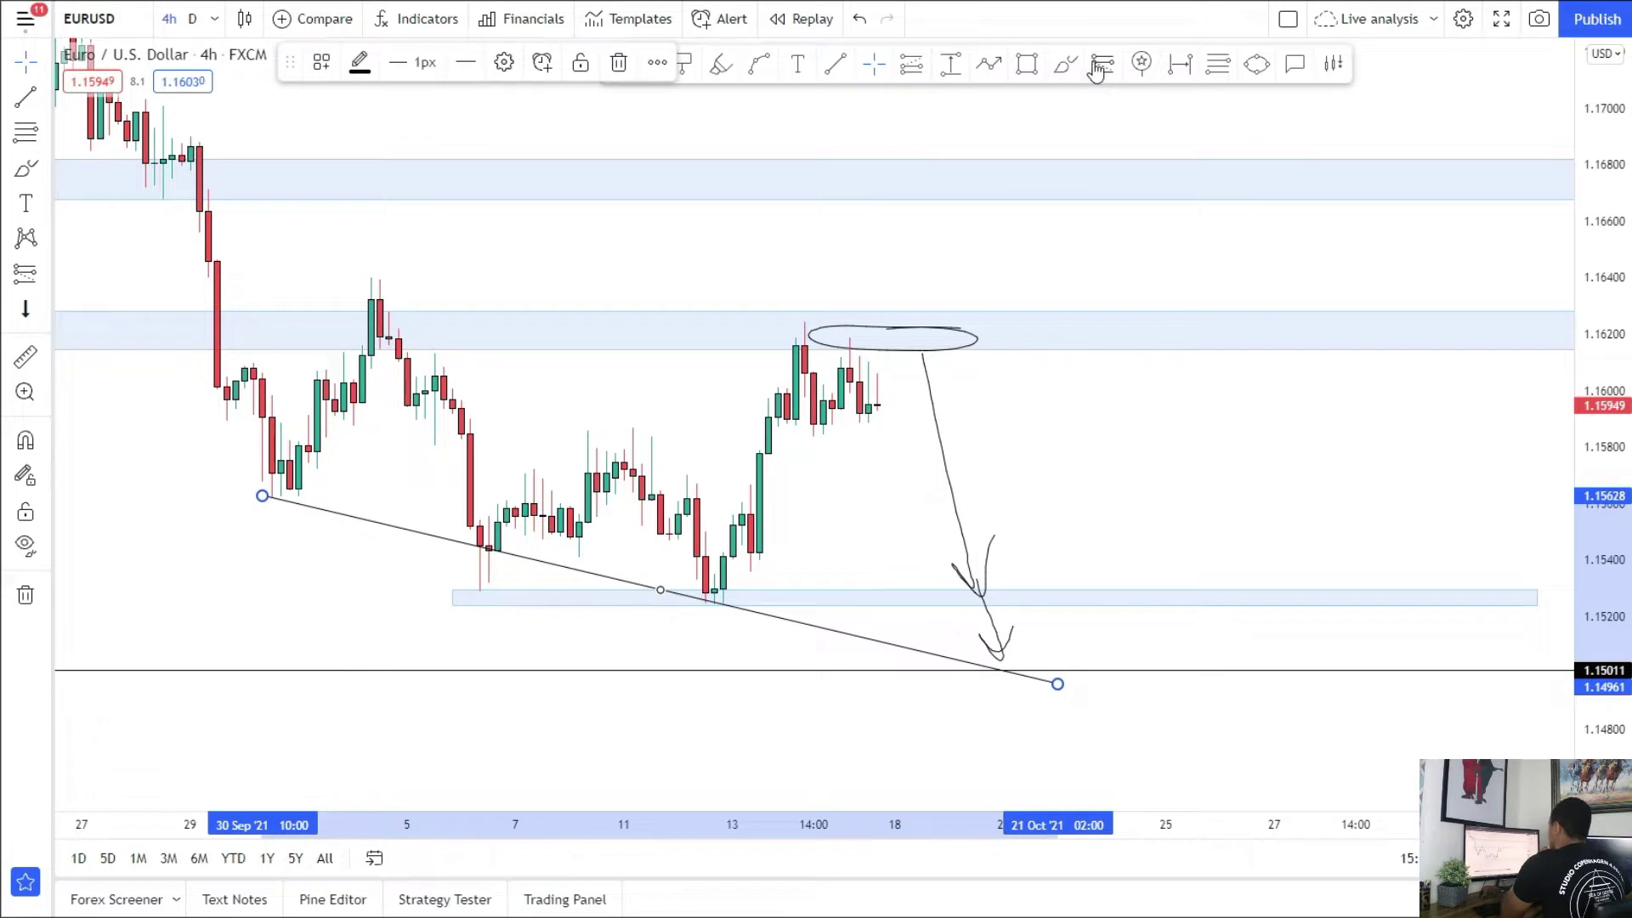
Step: Place a short position at the middle zone with entry about 1.1613, stop about 1.1638 and target about 1.1502
click(903, 349)
click(901, 352)
drag(903, 238, 897, 293)
drag(1130, 354, 1031, 398)
drag(904, 509, 905, 666)
drag(1104, 470, 1071, 503)
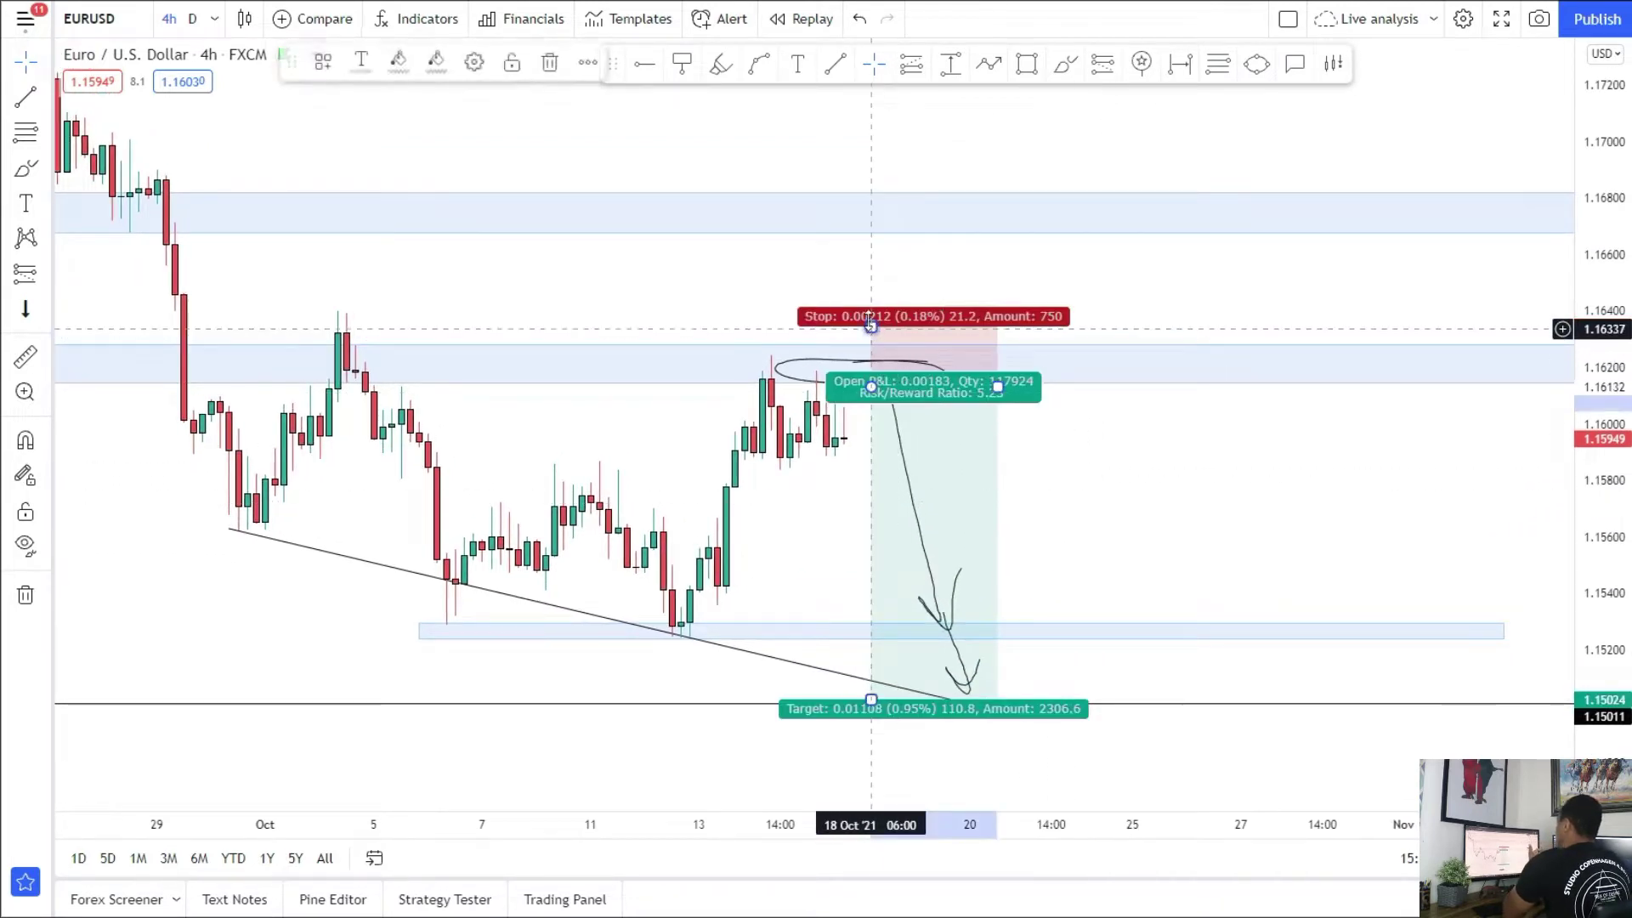
drag(1096, 372, 1057, 389)
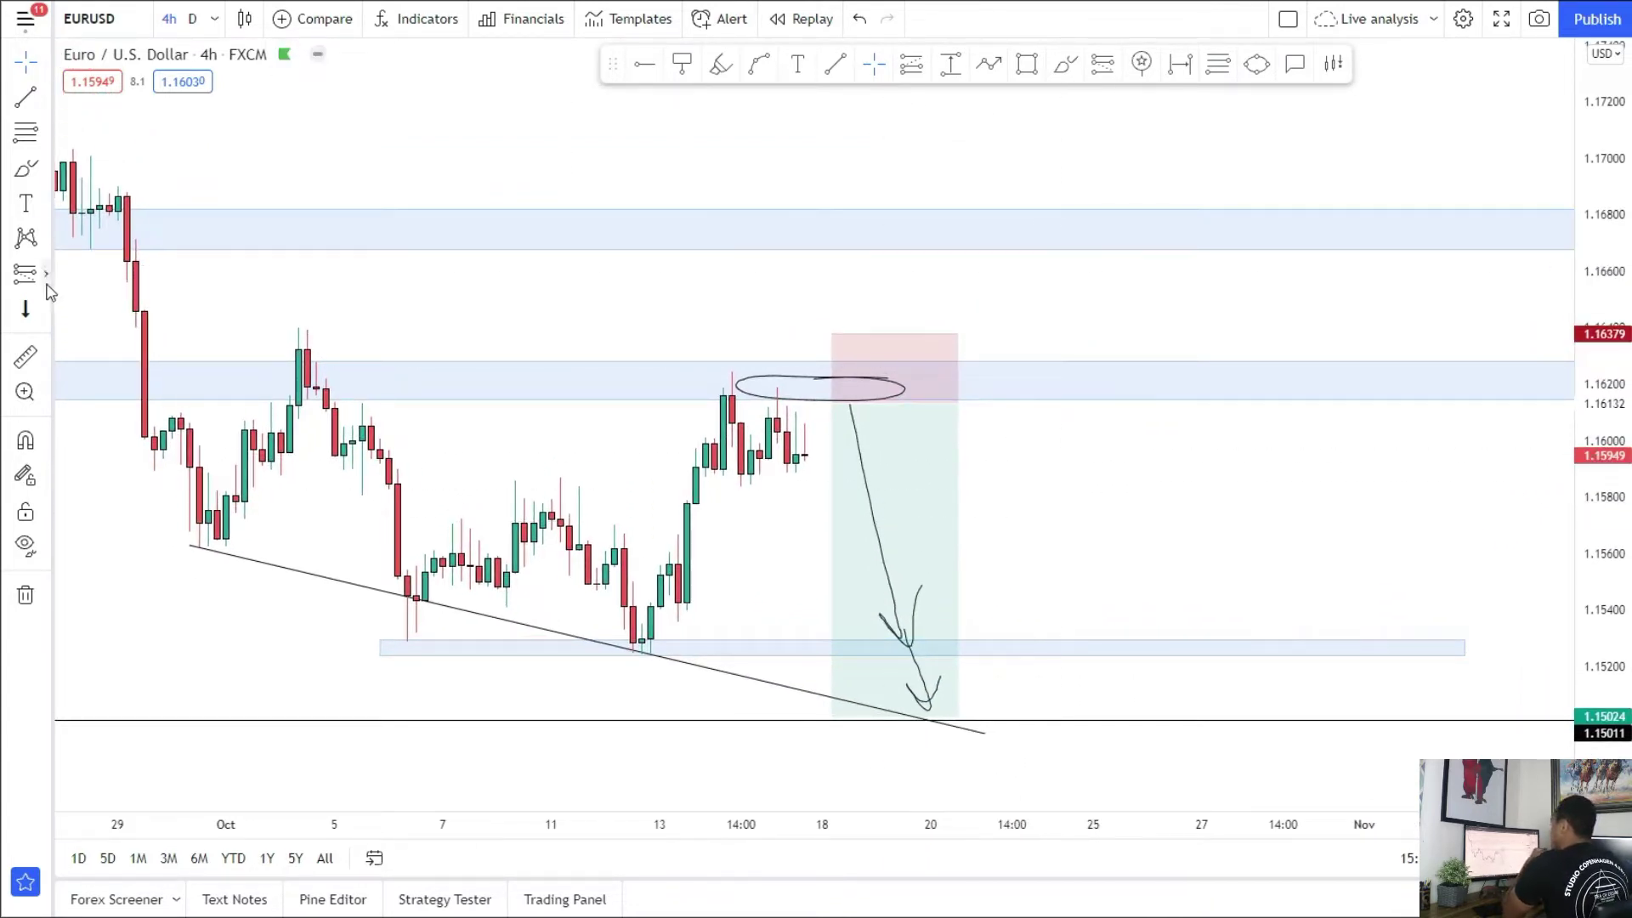
Step: Place a long position beside the short one with entry about 1.1626, stop about 1.1608 and target about 1.1662
click(45, 280)
click(89, 274)
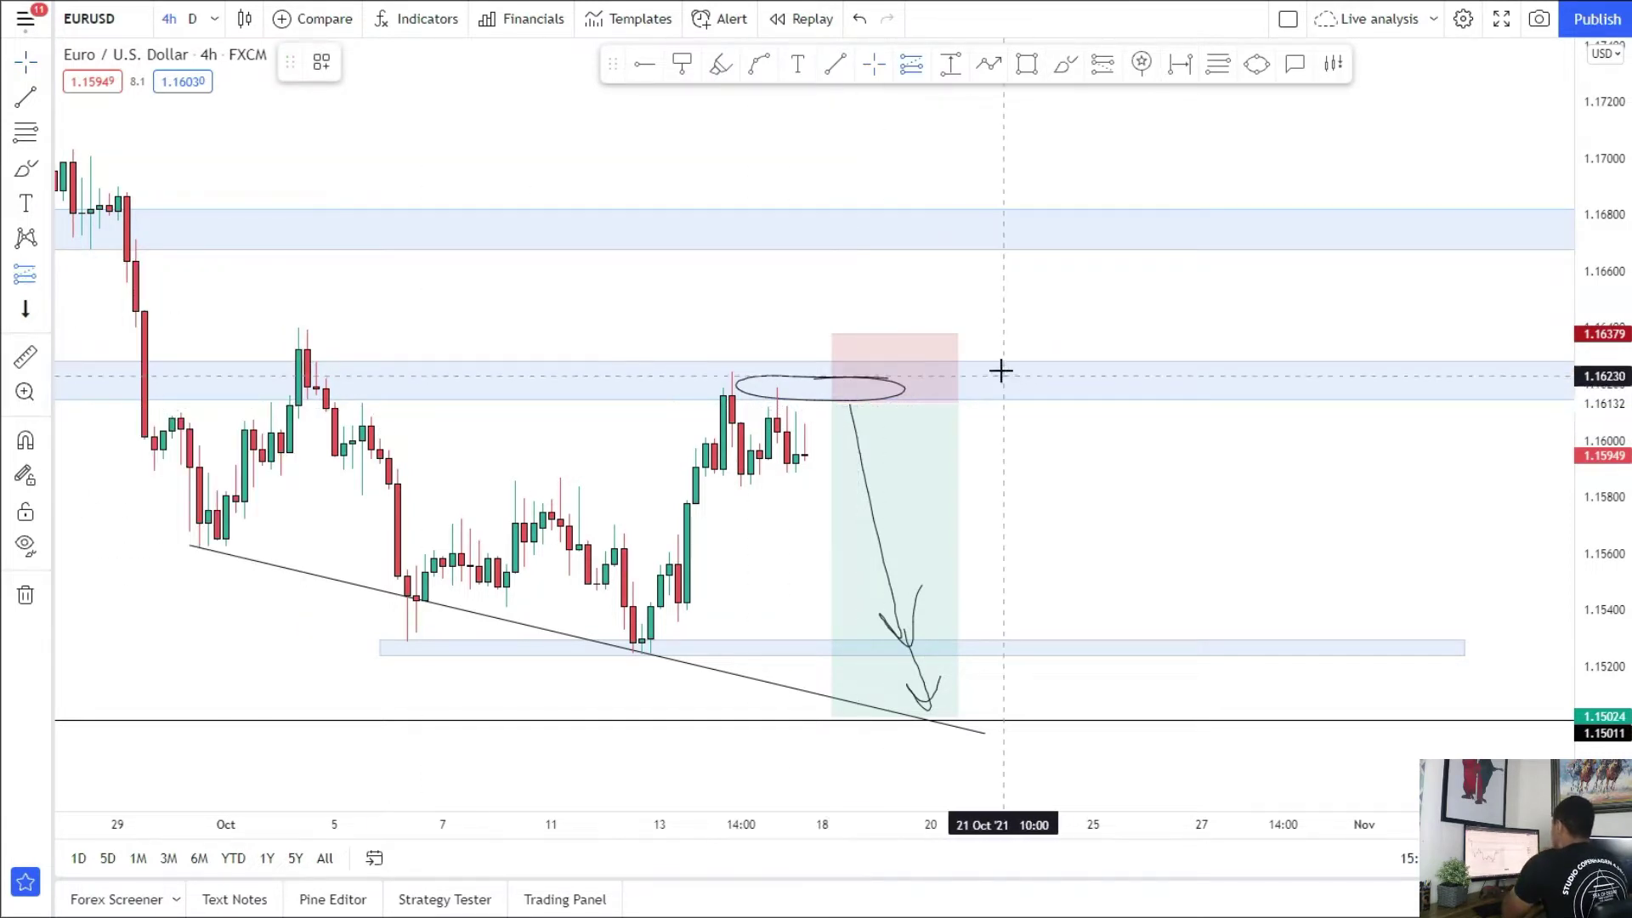
click(994, 459)
drag(1003, 467, 1003, 419)
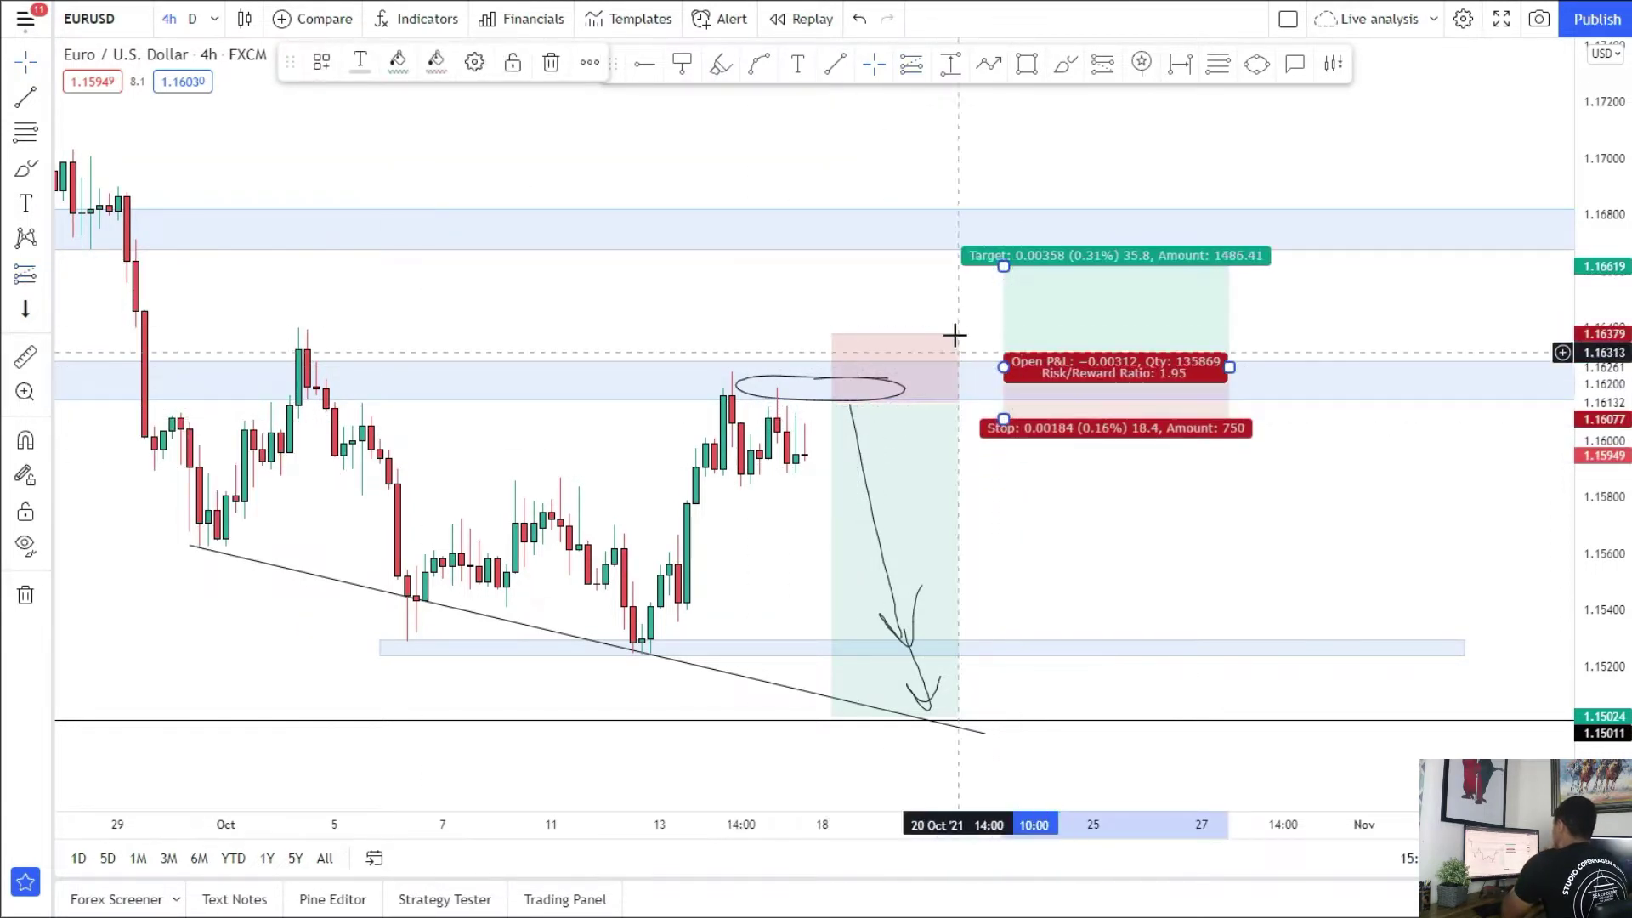
click(1071, 101)
mouse_move(985, 415)
mouse_down()
mouse_move(987, 384)
mouse_move(1067, 328)
mouse_move(1111, 325)
mouse_up()
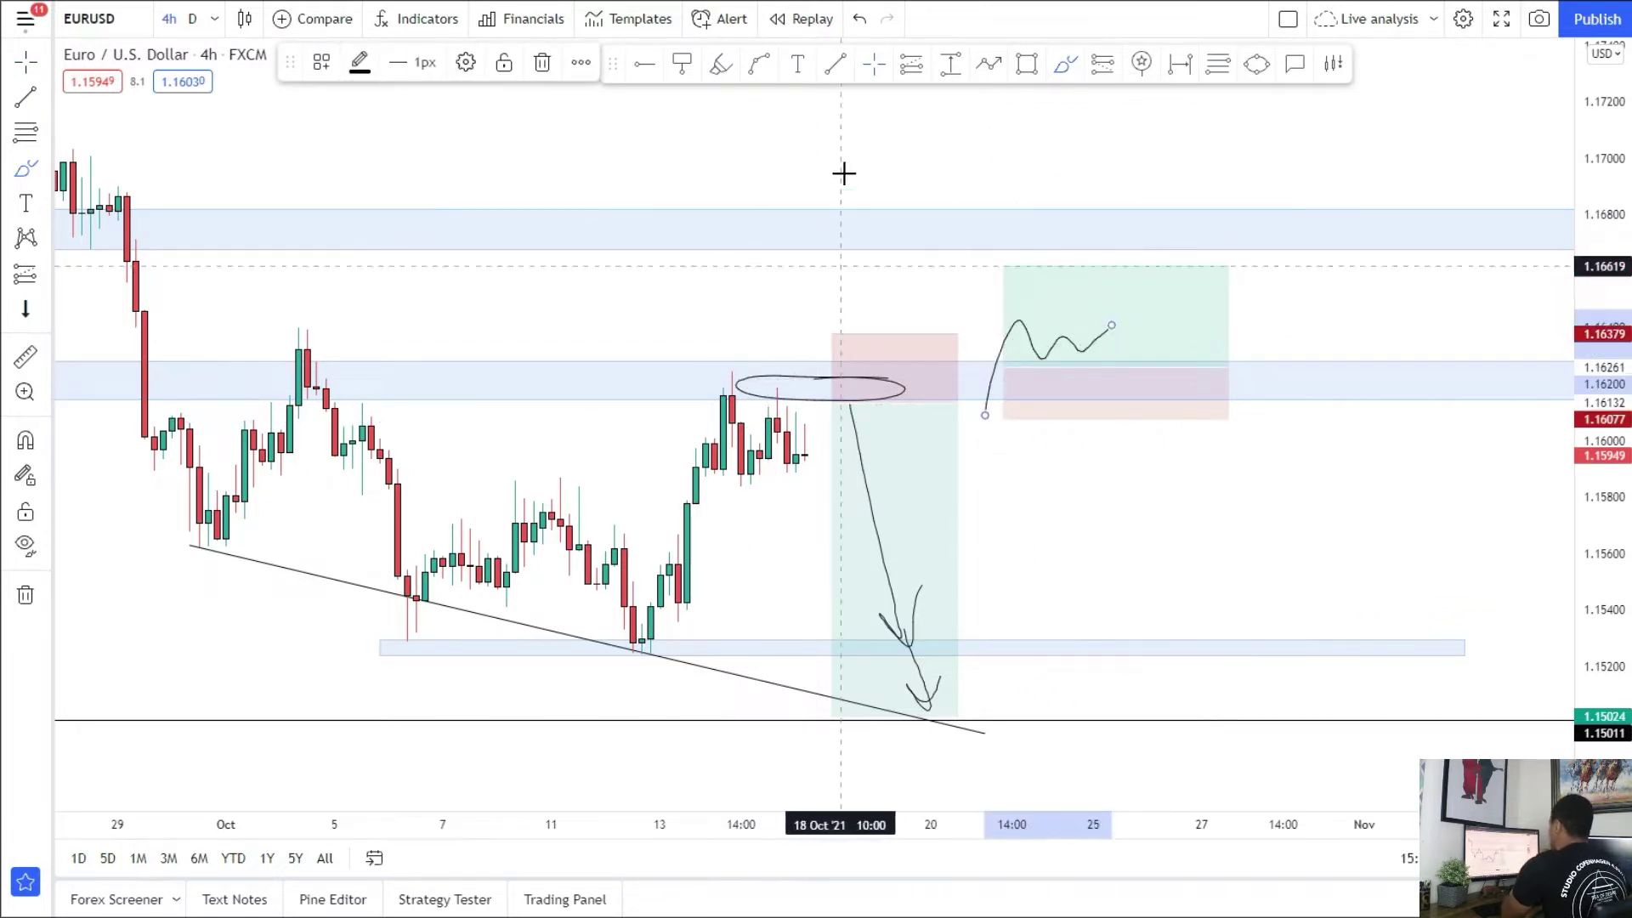
click(860, 22)
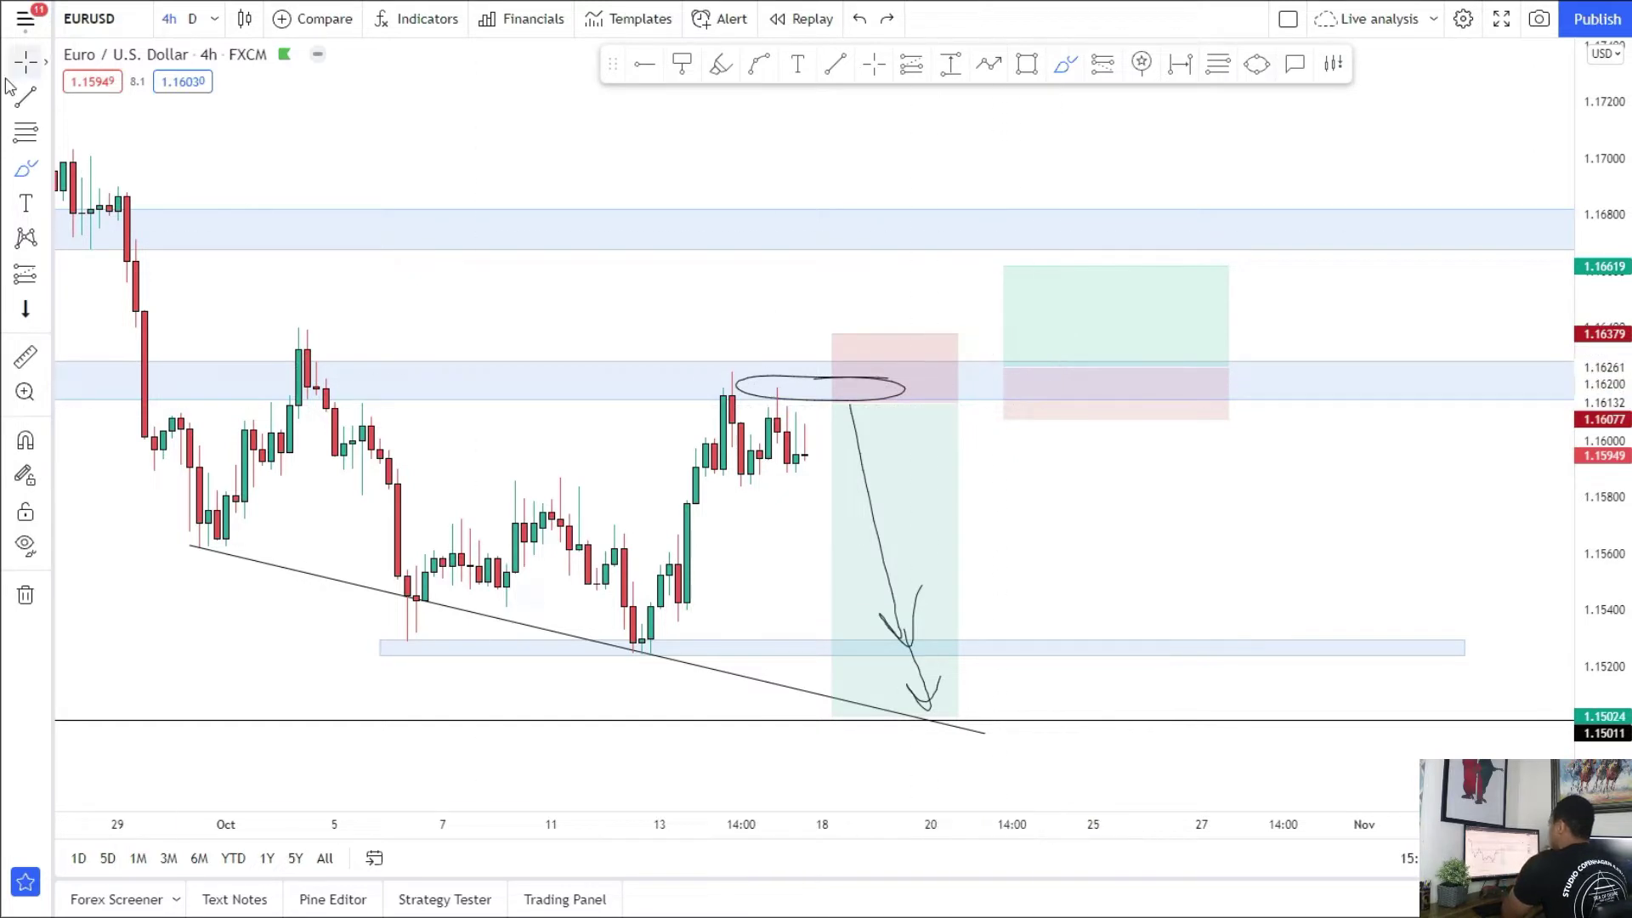
Step: Raise the long position's target to about 1.1678, inside the upper zone
drag(1003, 266, 996, 221)
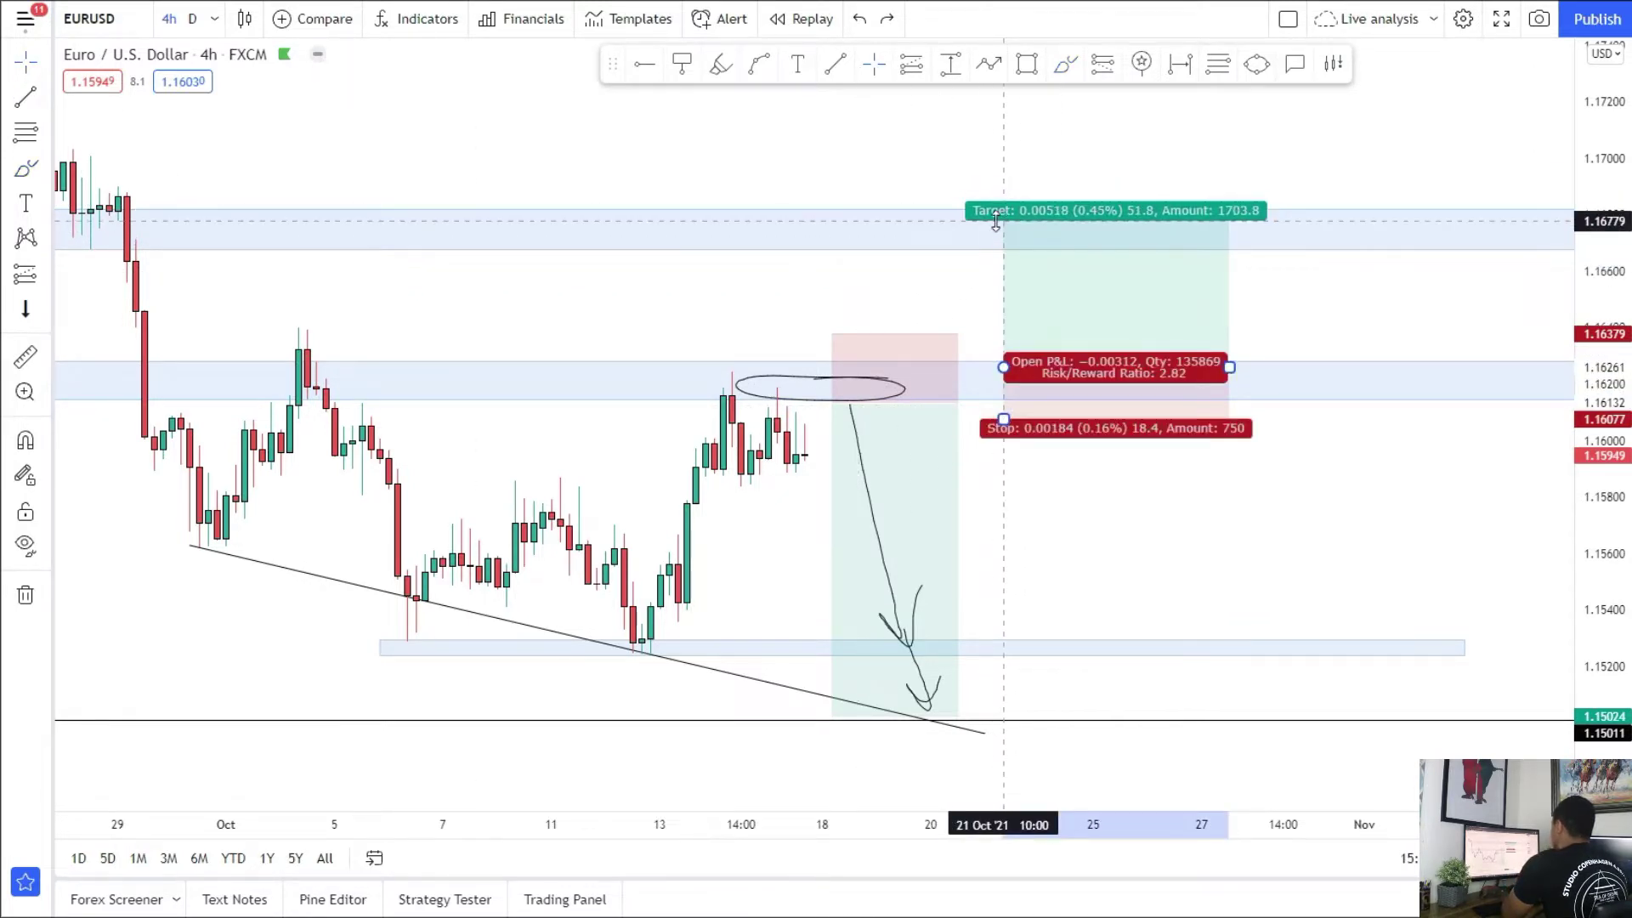
scroll(854, 255, down, 2)
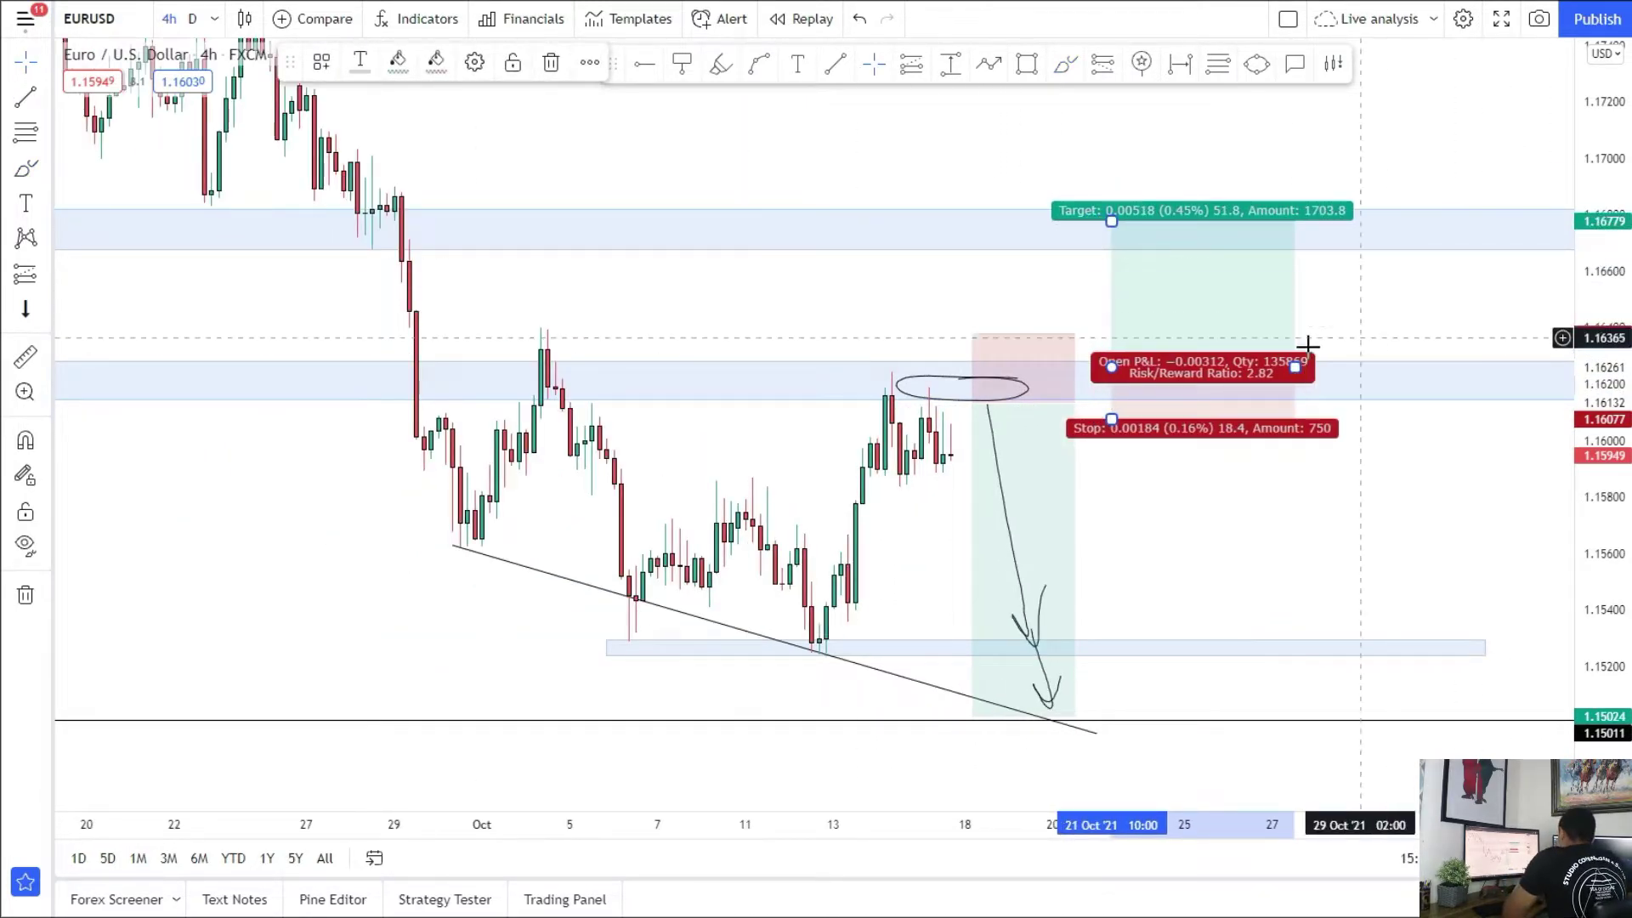
scroll(1315, 346, down, 2)
Step: Examine the 4h price action around the upper and middle zones together with both position setups
click(616, 241)
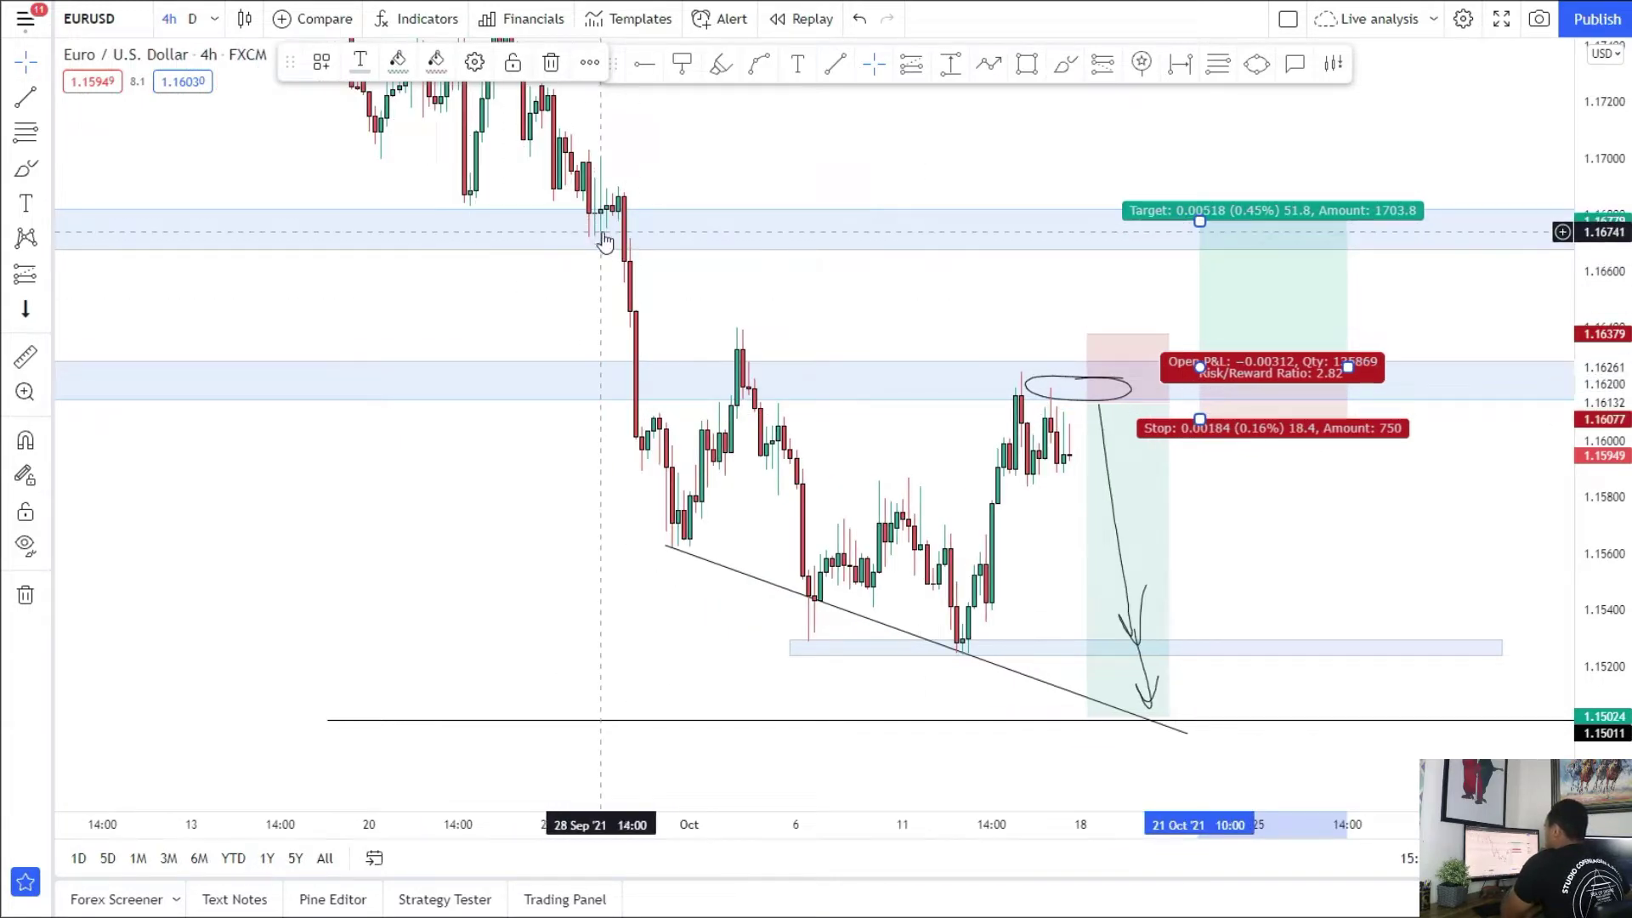
scroll(510, 244, down, 1)
scroll(675, 330, down, 1)
scroll(680, 357, up, 2)
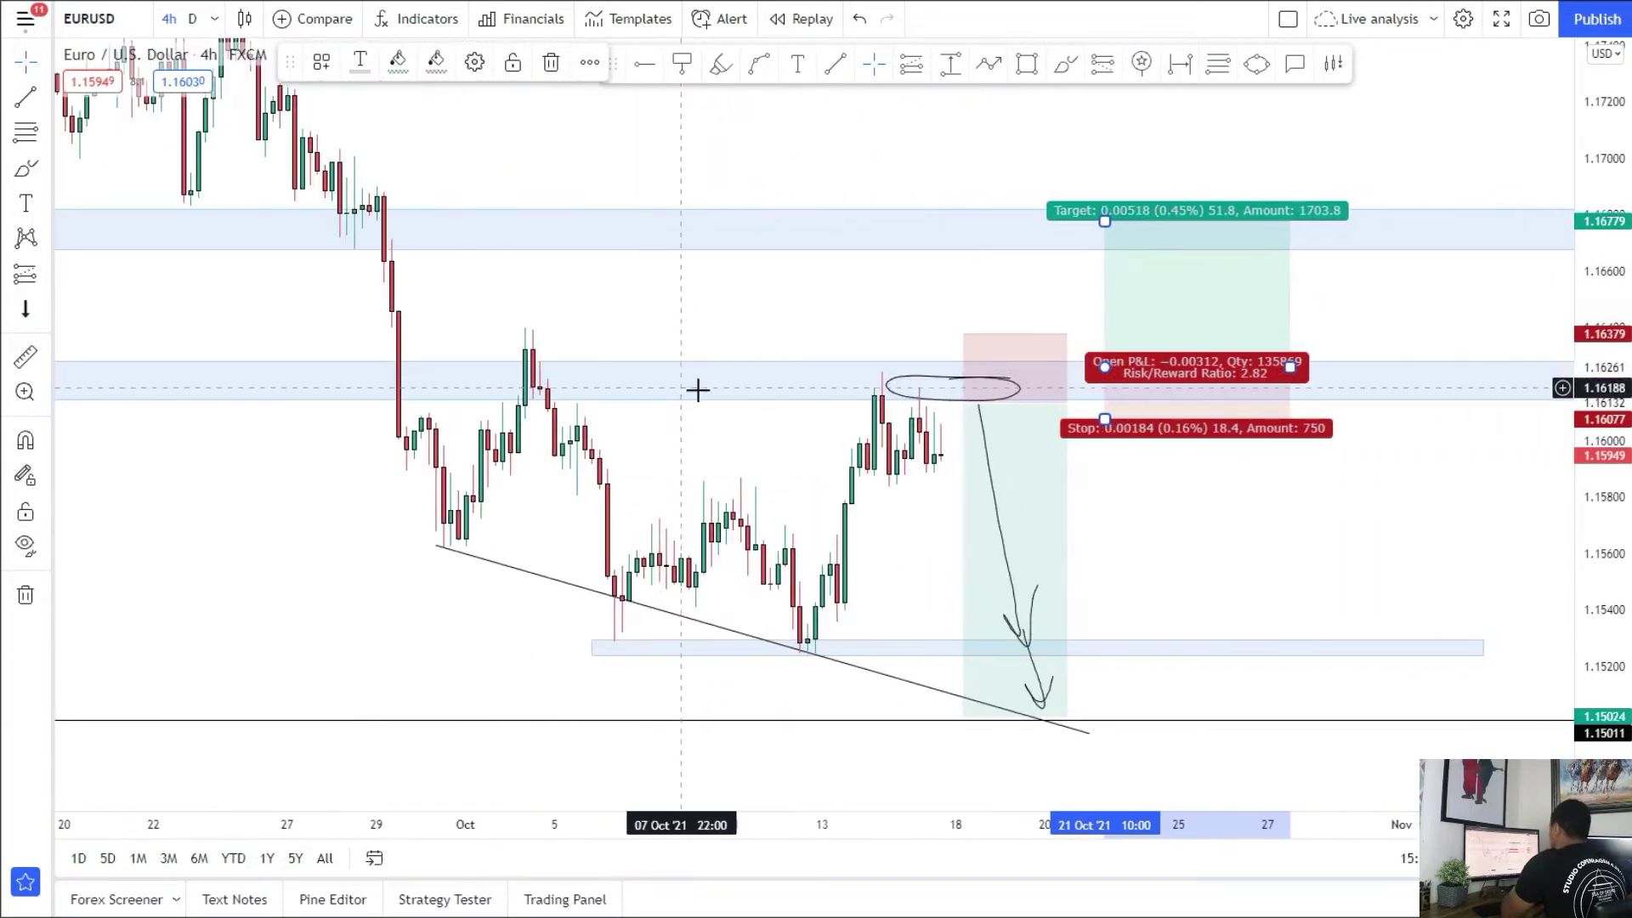
scroll(789, 388, up, 1)
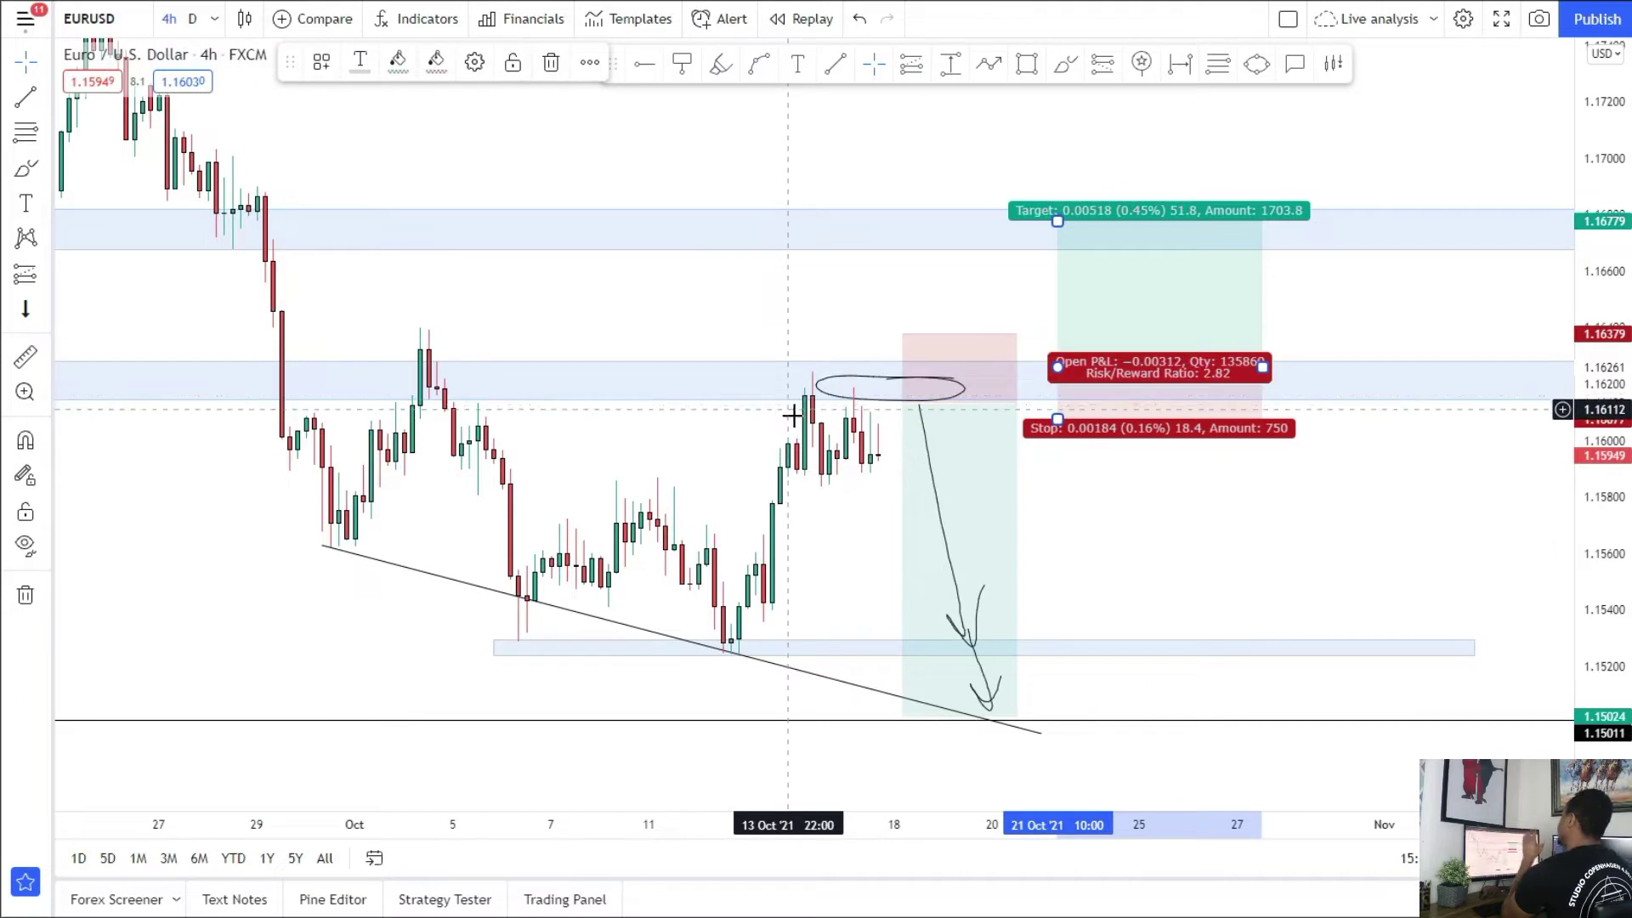
scroll(885, 282, down, 1)
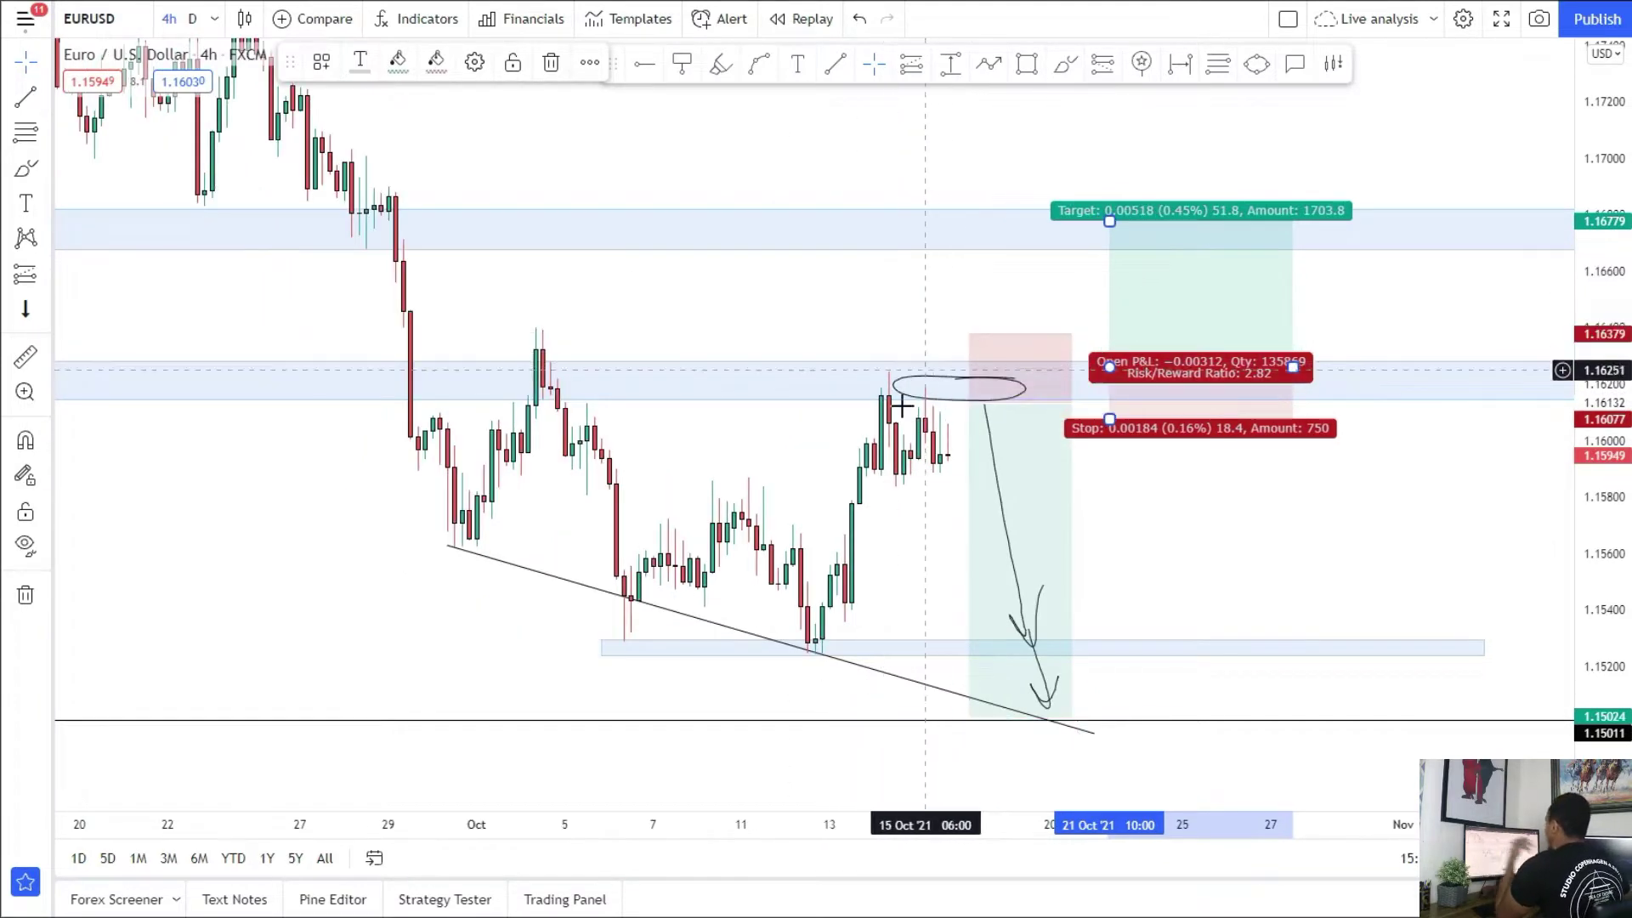
click(24, 68)
drag(750, 476, 726, 401)
drag(845, 533, 839, 579)
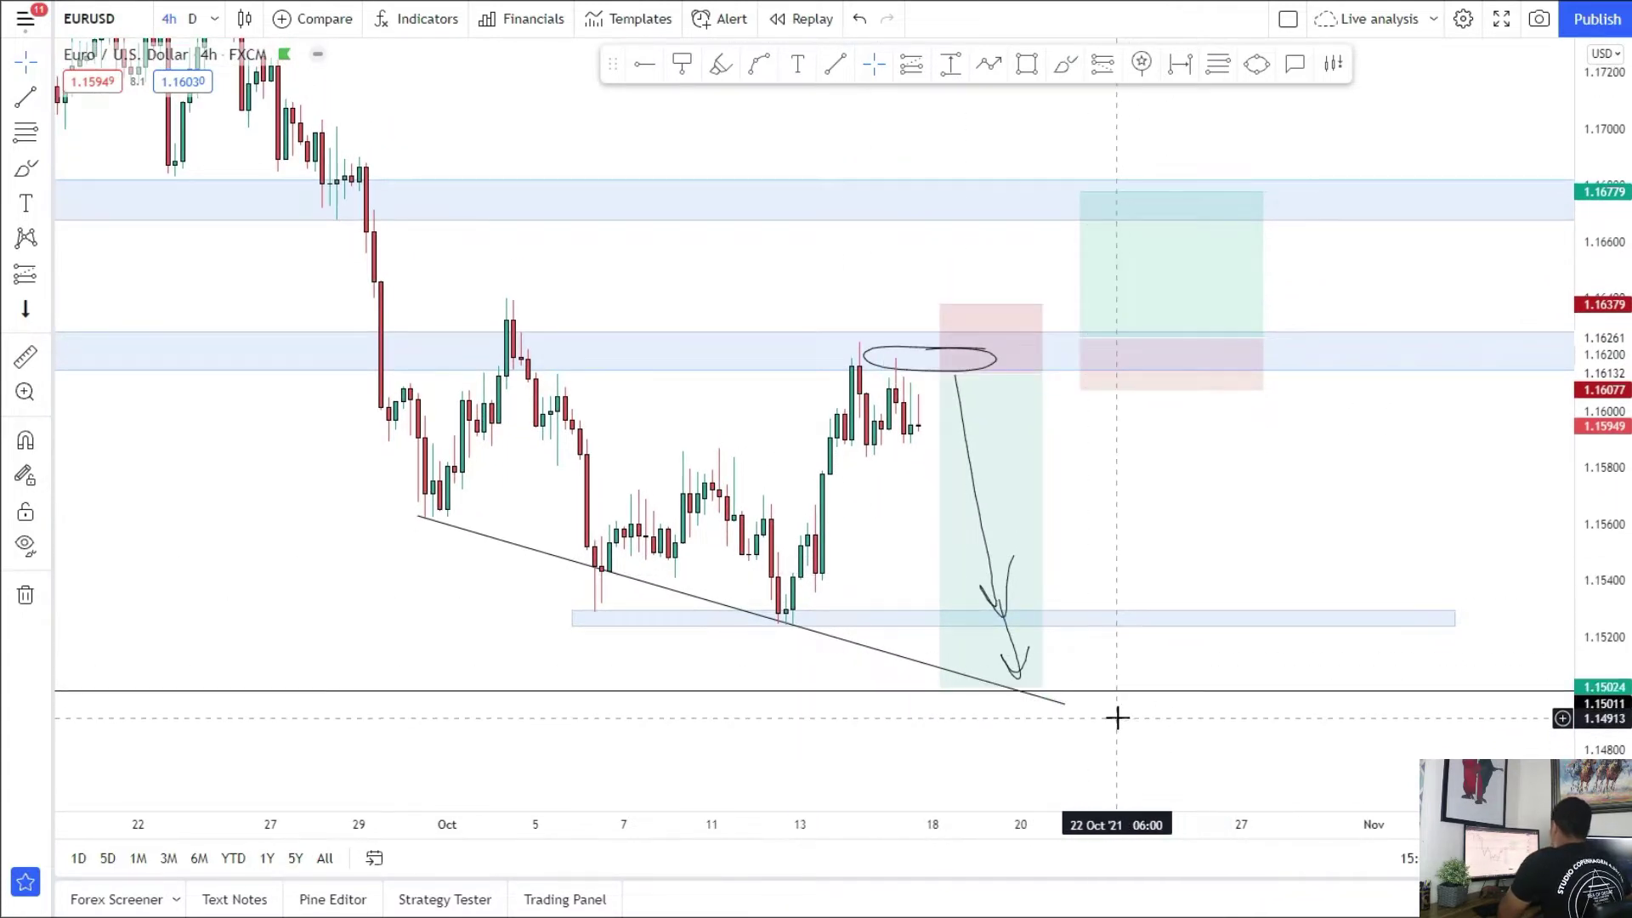
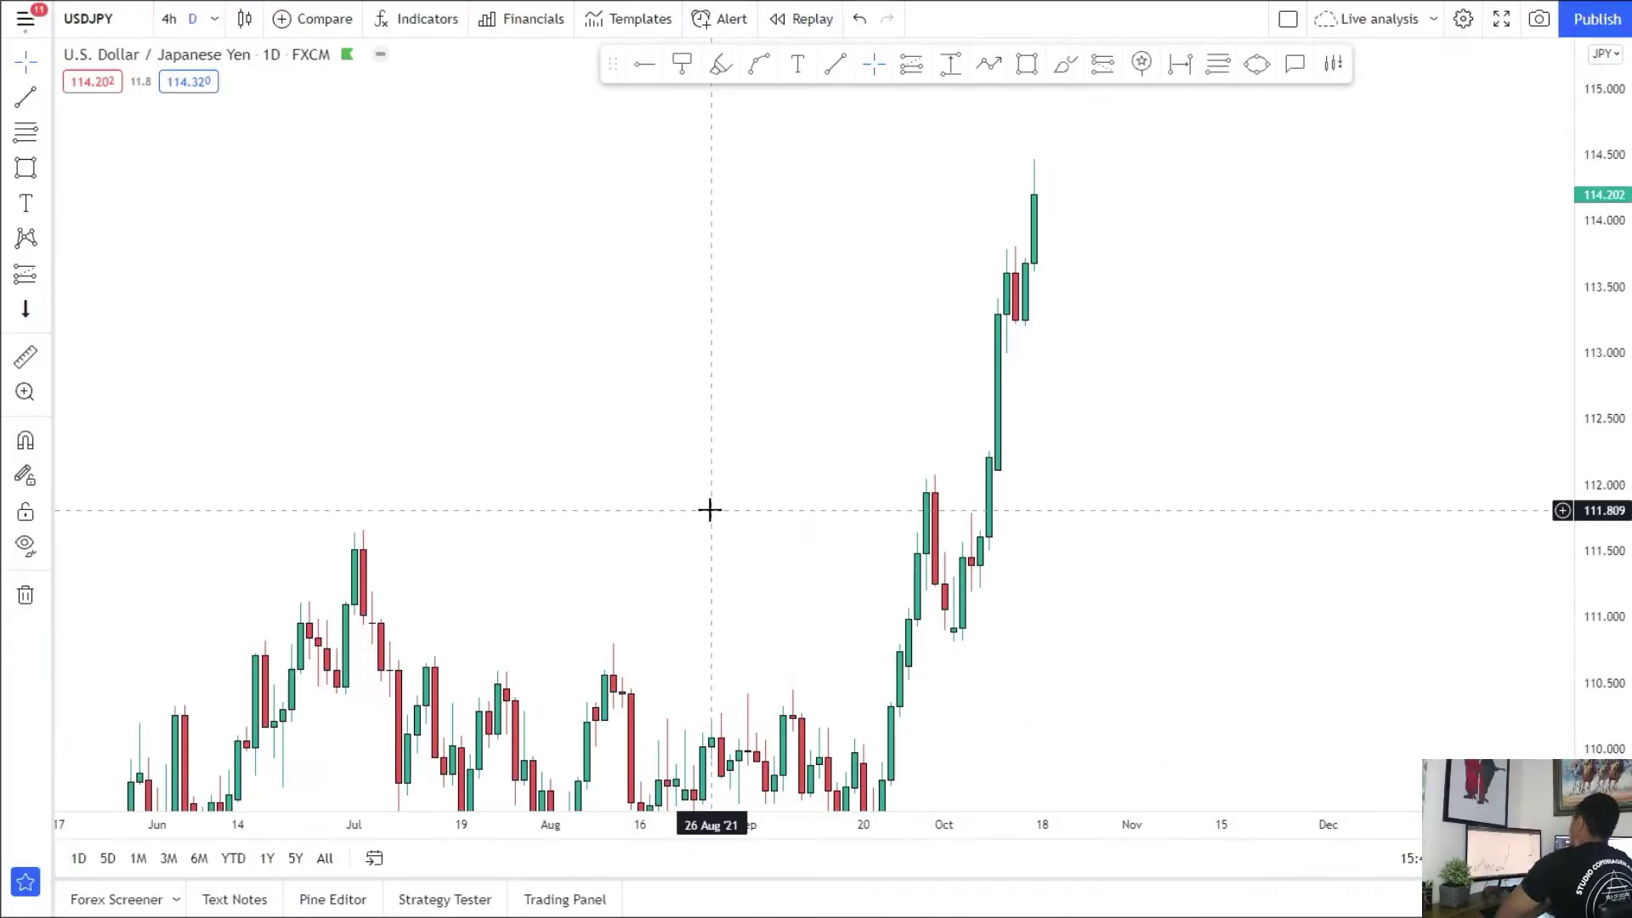
Step: Draw a trend line over the USDJPY daily highs from 31 March 2021 at about 110.95 to about 112.62 in November
drag(695, 513, 986, 621)
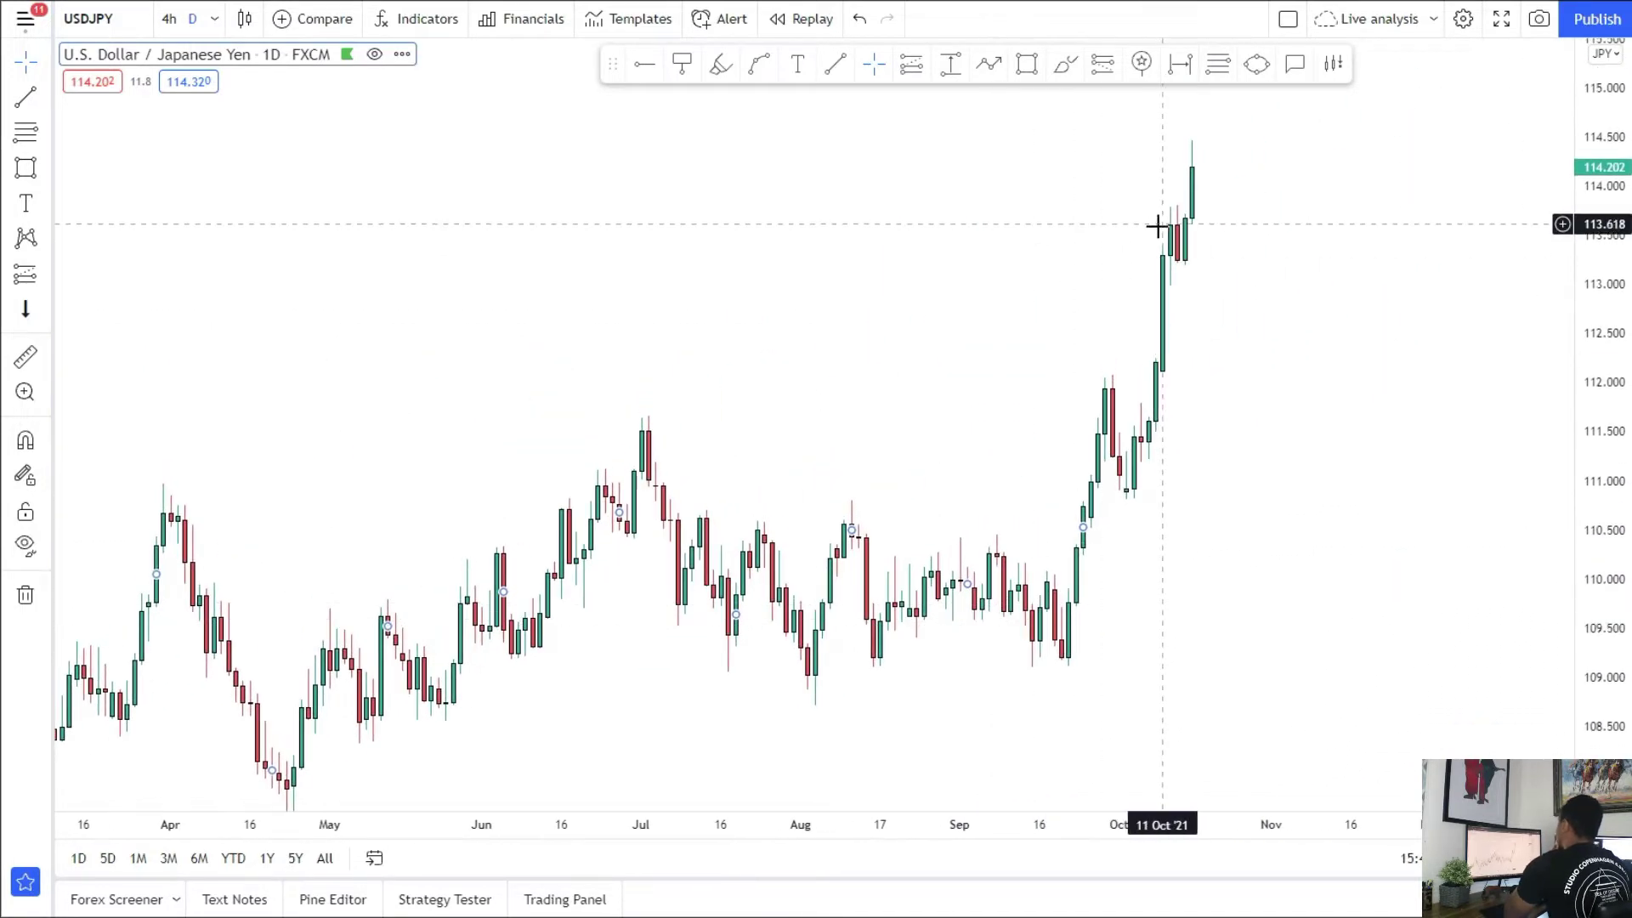
drag(889, 569, 971, 467)
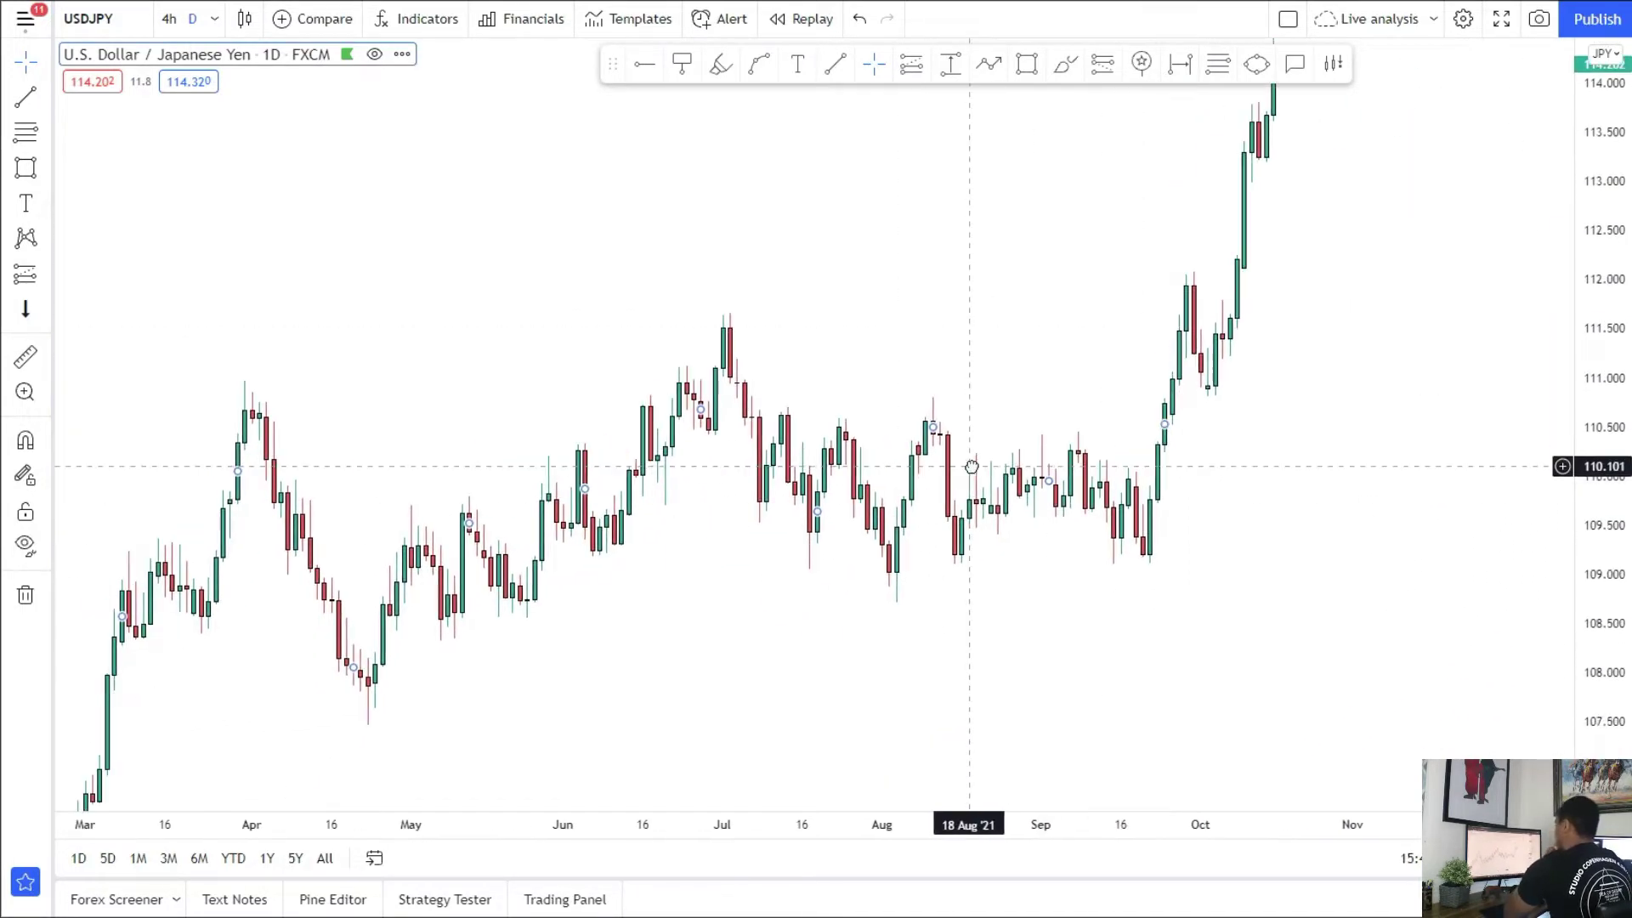
click(25, 97)
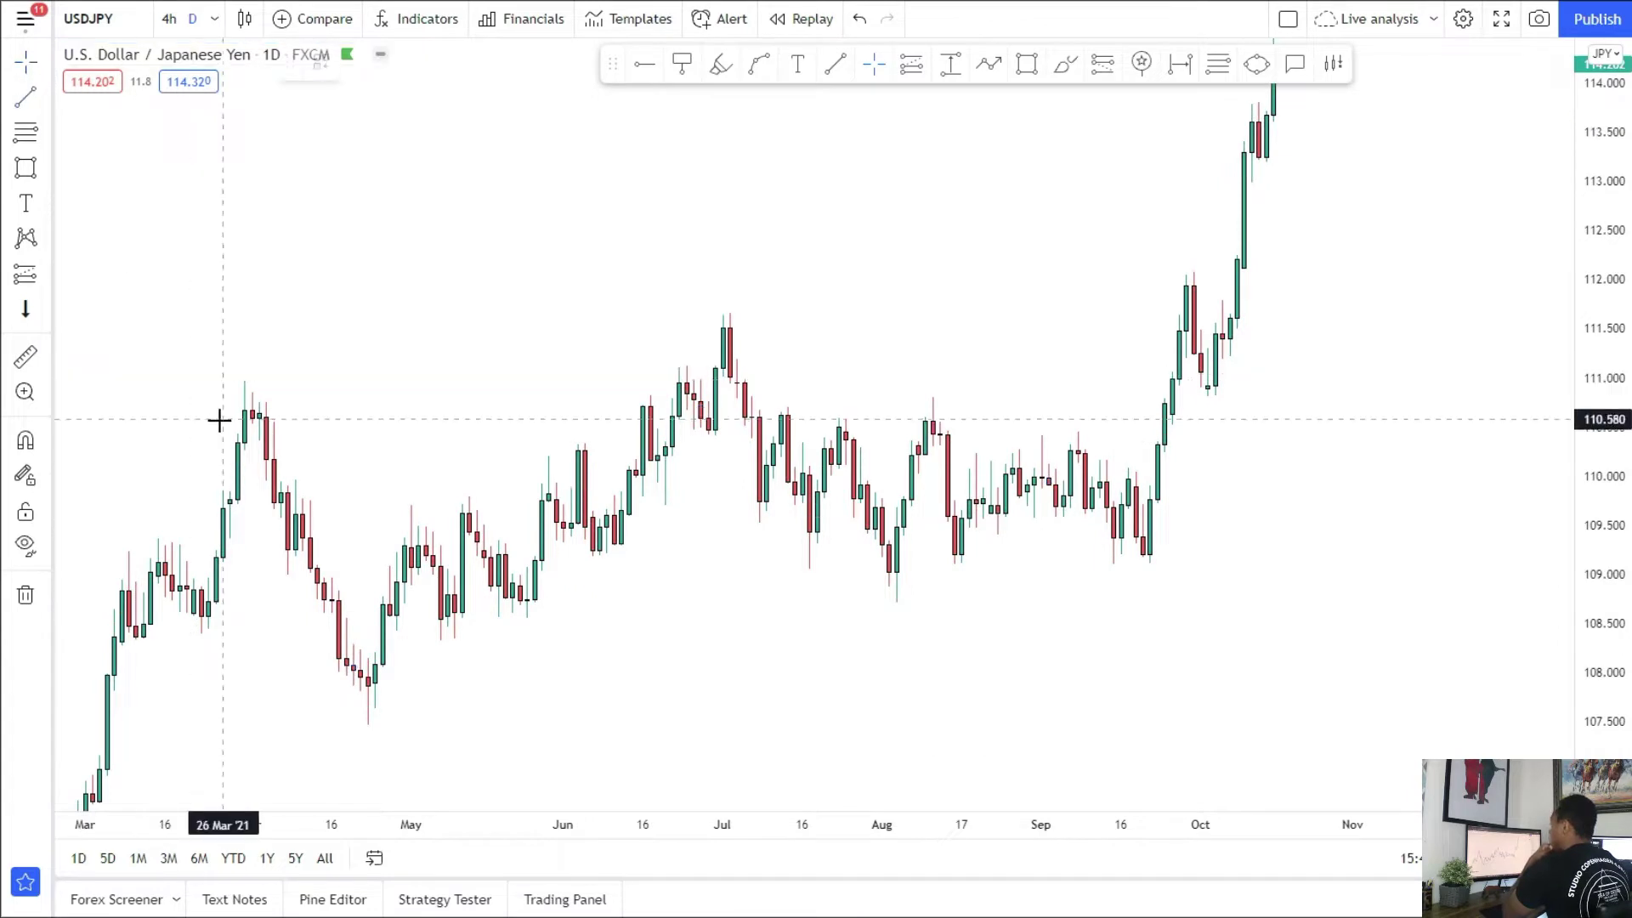
click(244, 382)
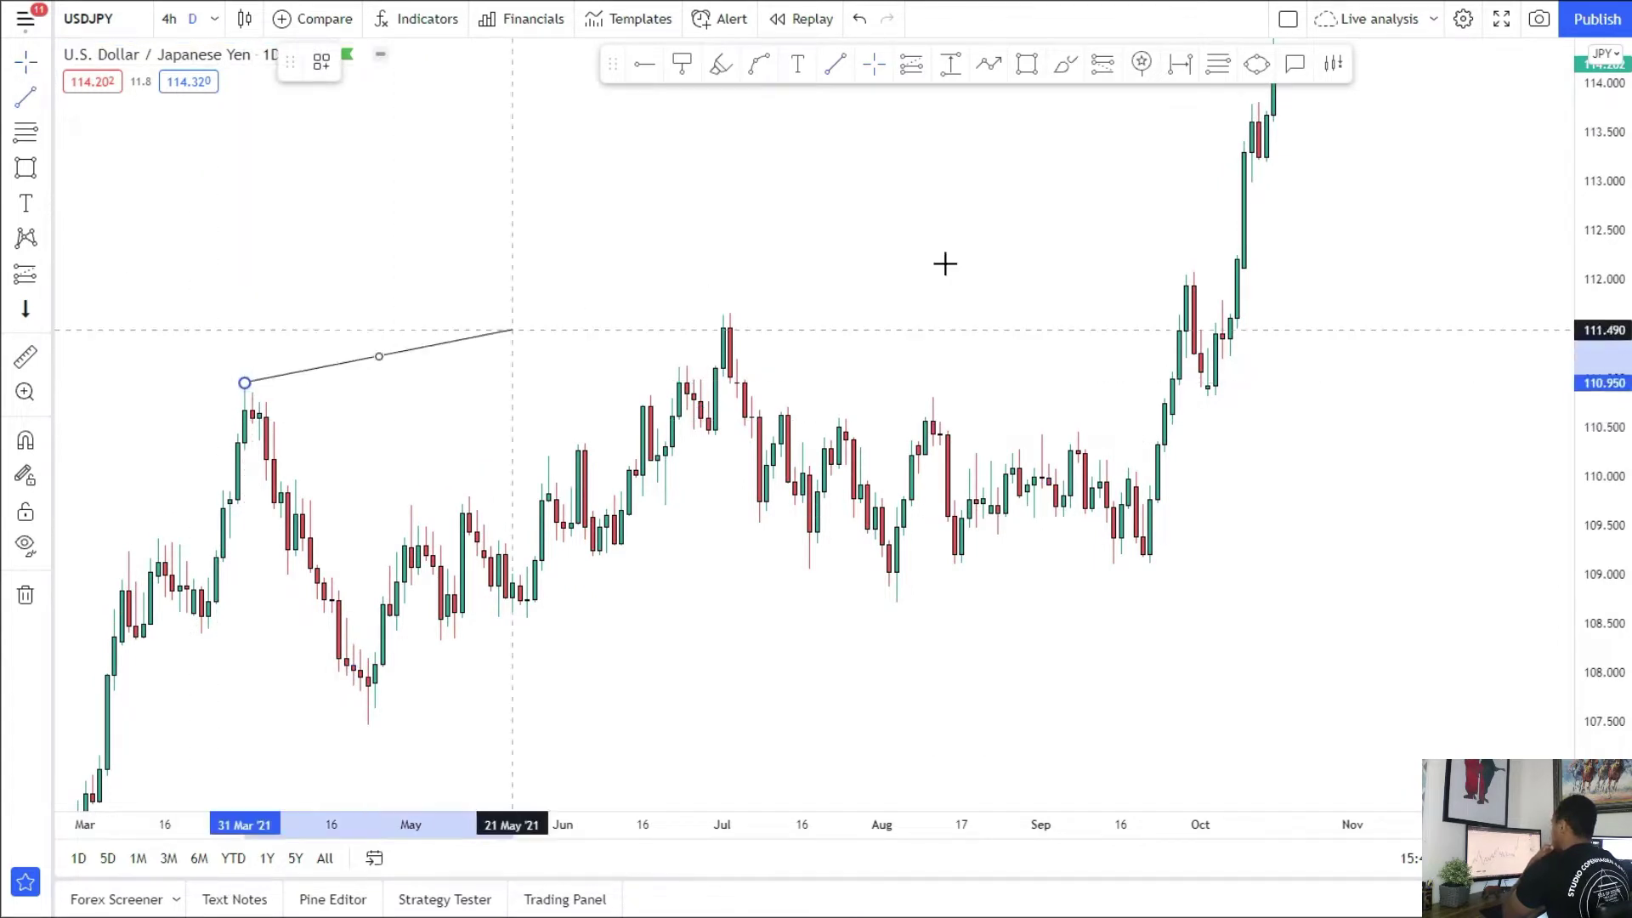
click(1396, 220)
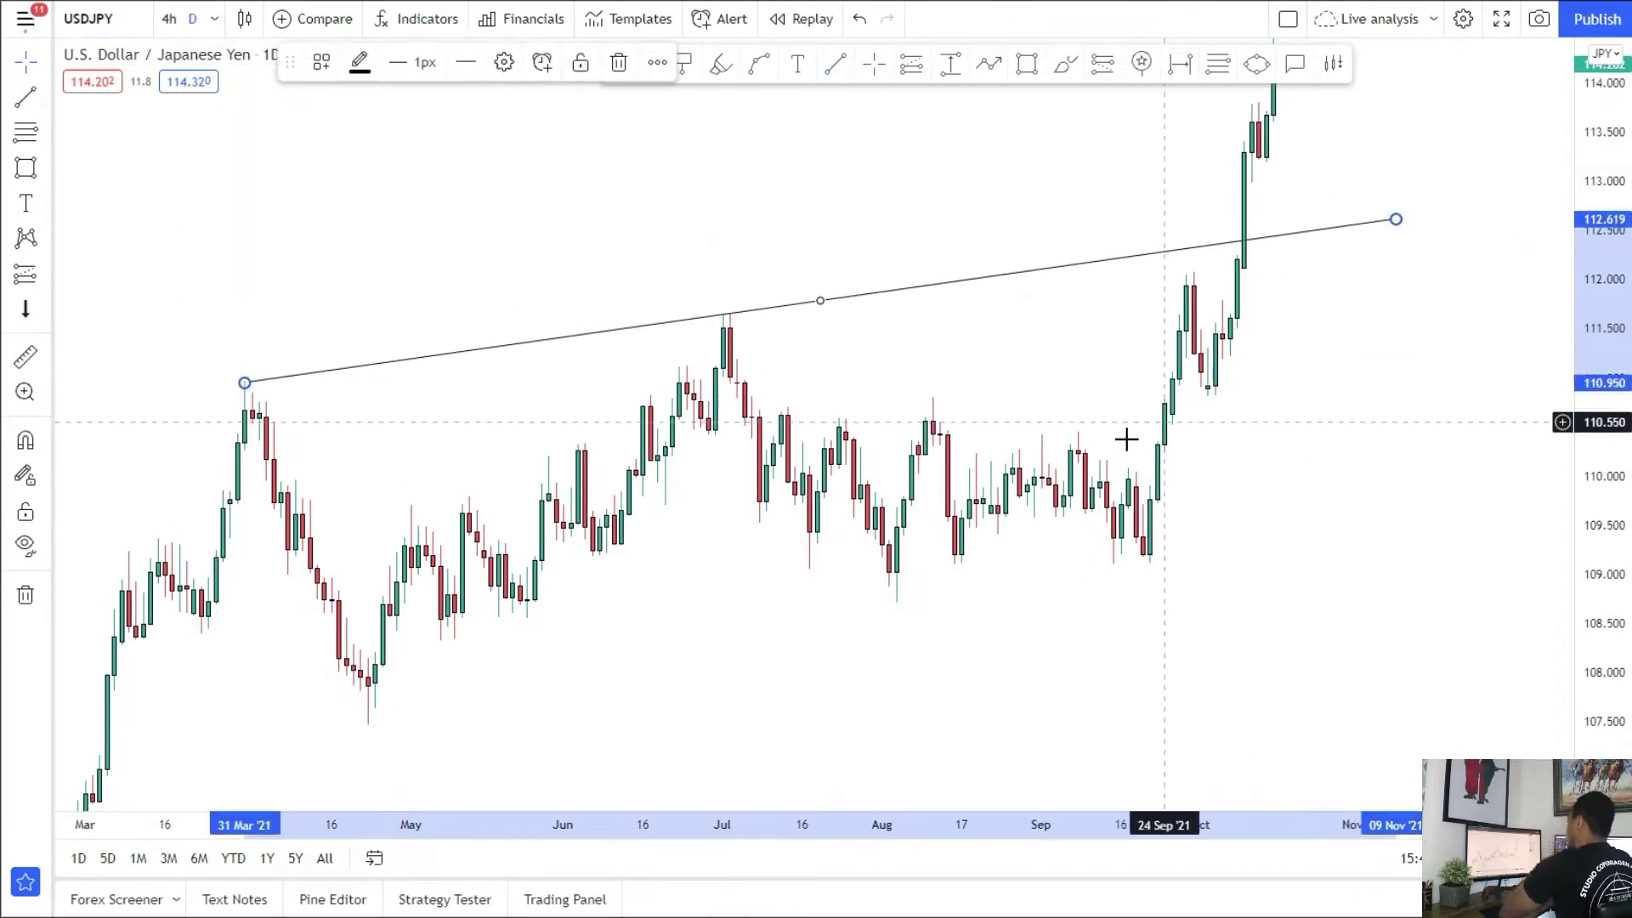
Step: Draw a second trend line under the daily lows from 23 April 2021 at about 107.51 up to about 109.85
click(92, 219)
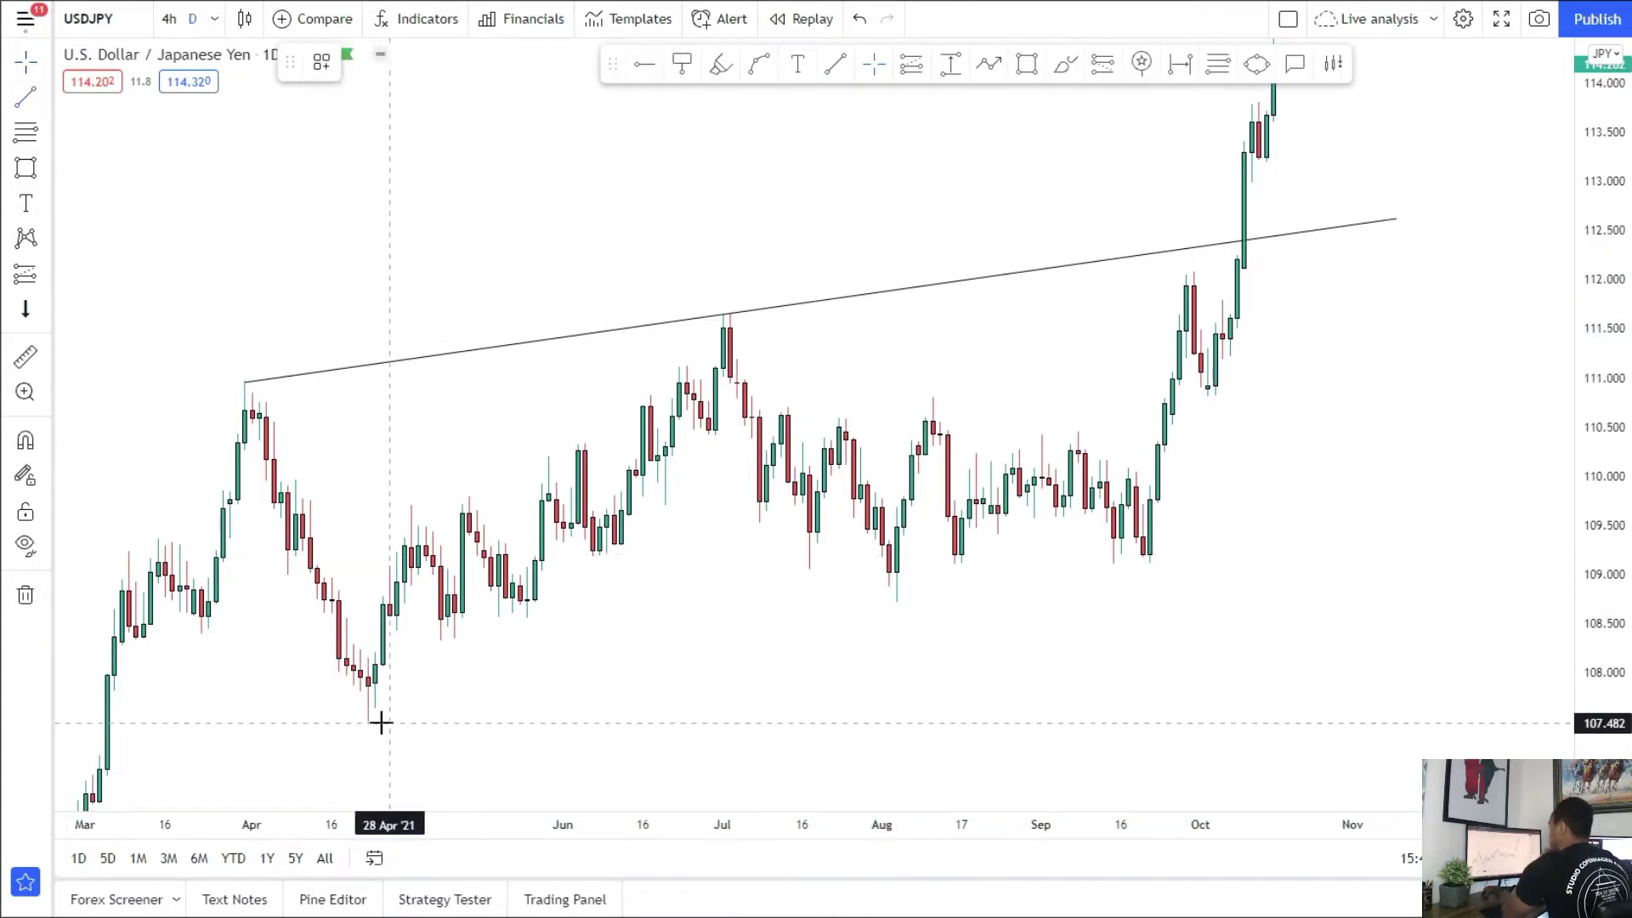
click(367, 725)
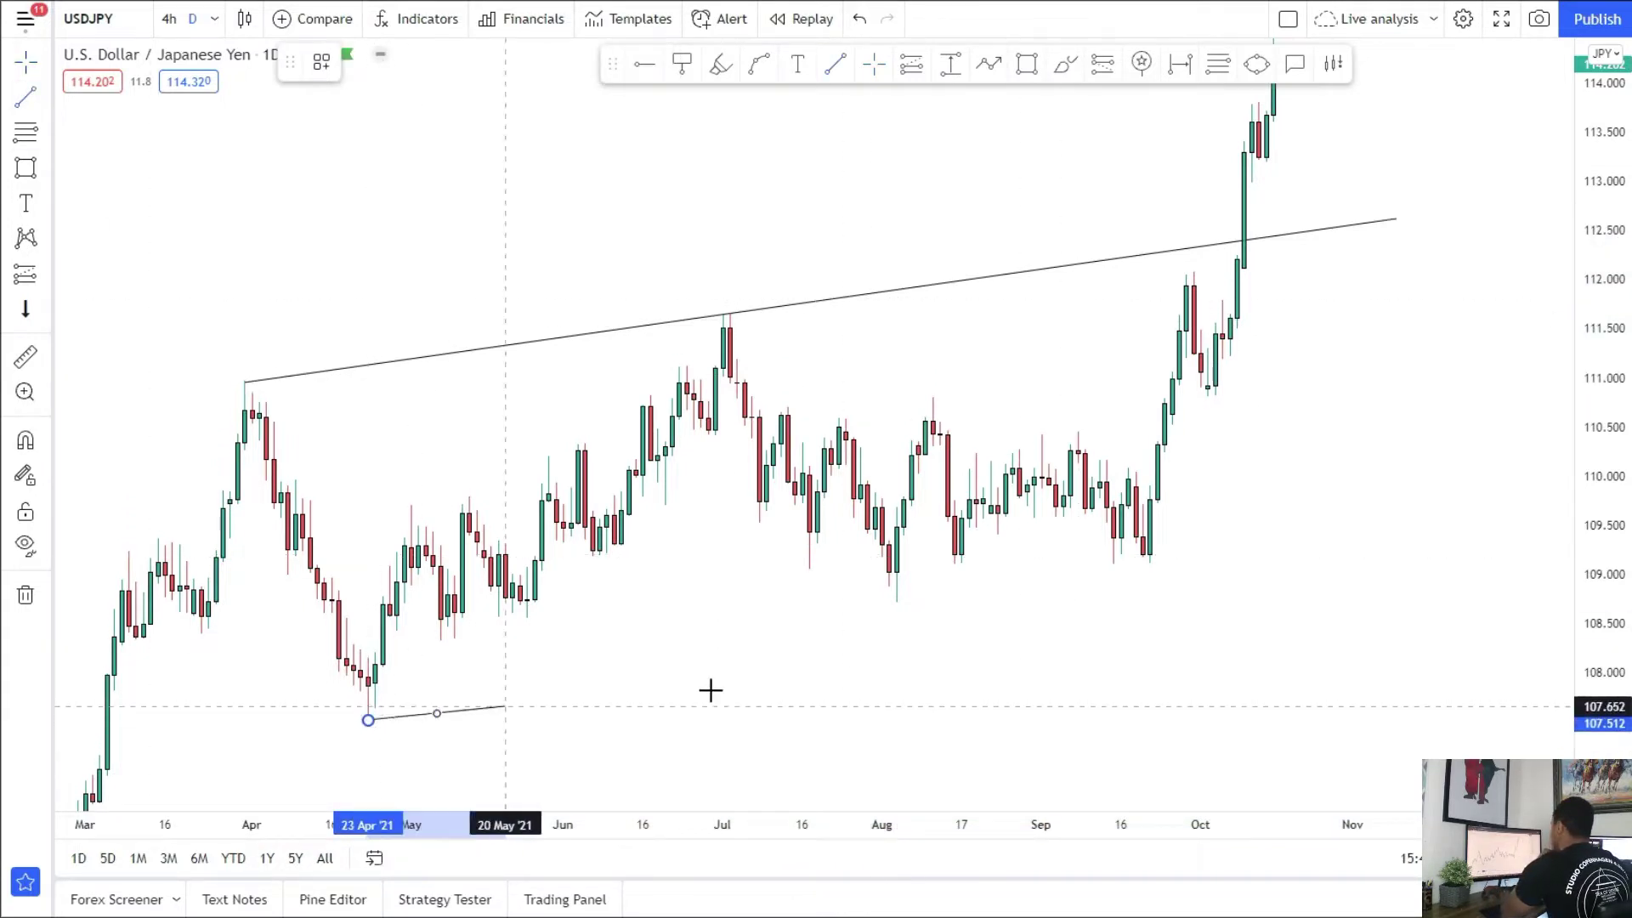
click(1513, 491)
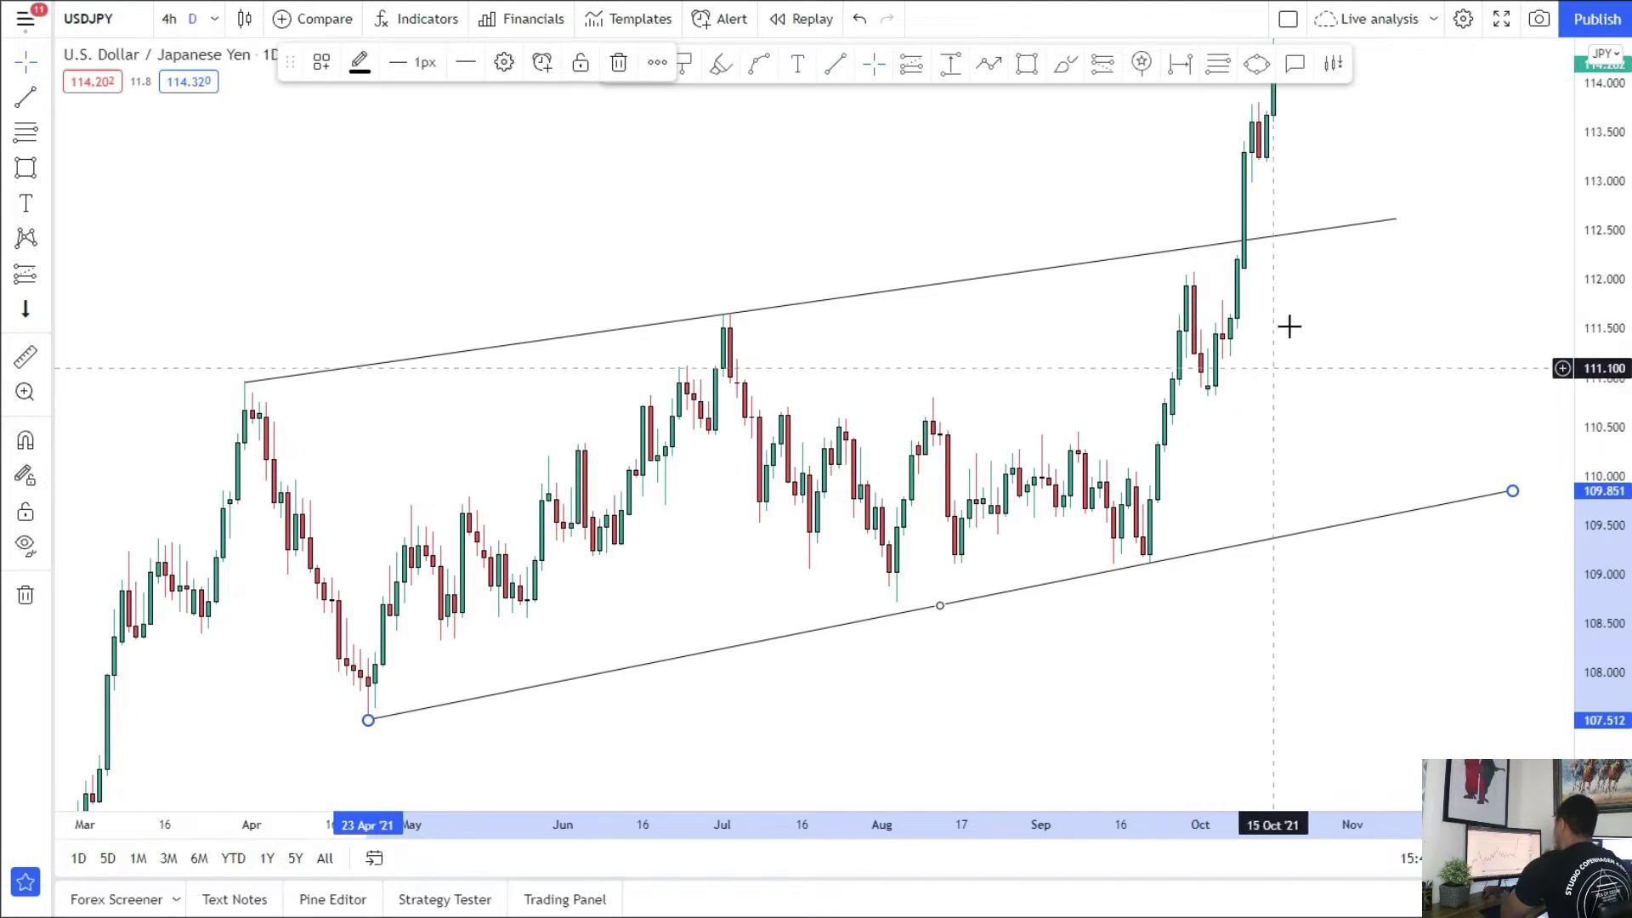
Step: Switch the chart to the 1-week interval and mark a rectangular zone from February 2019 rightward between about 111.95 and 112.24
drag(1260, 261, 1170, 340)
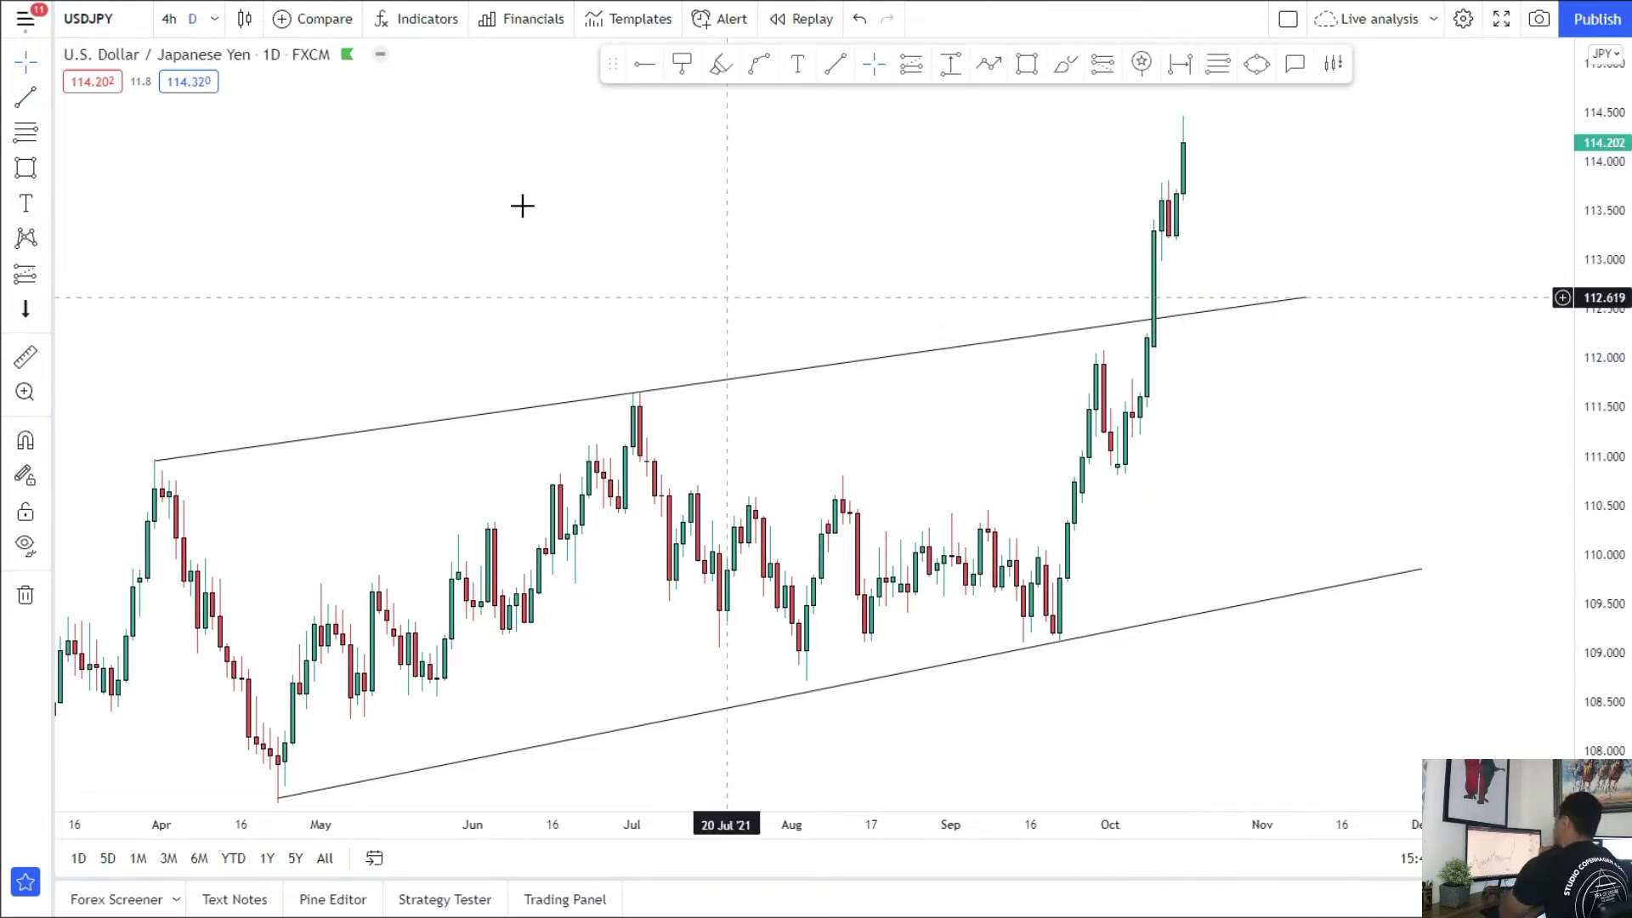
click(217, 21)
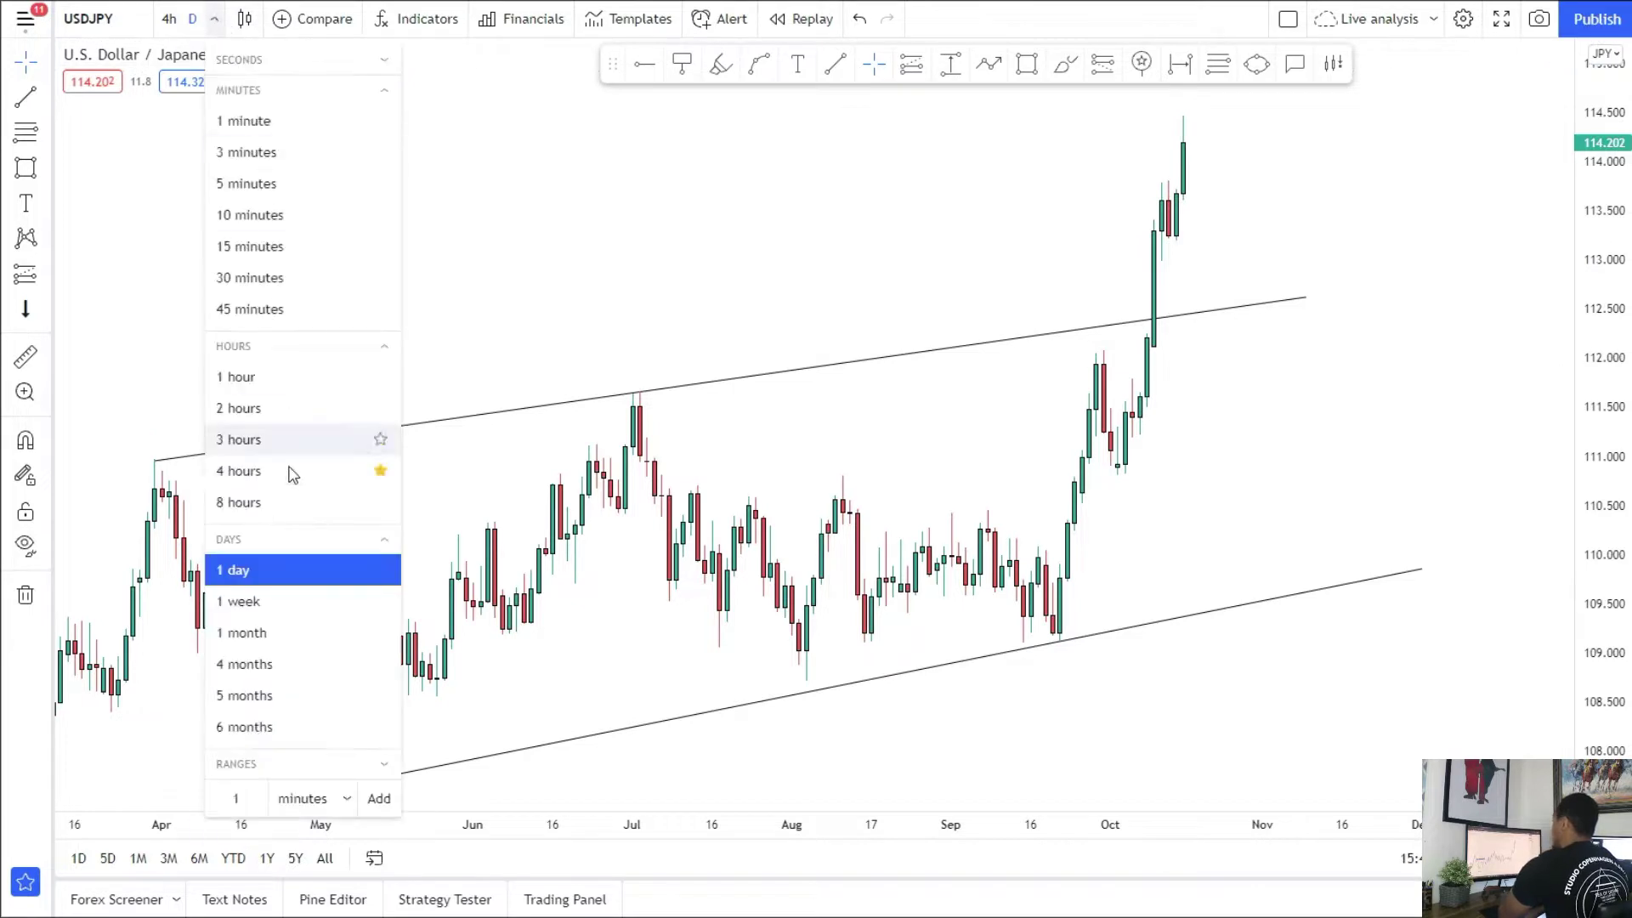
click(266, 600)
drag(1594, 434, 1594, 476)
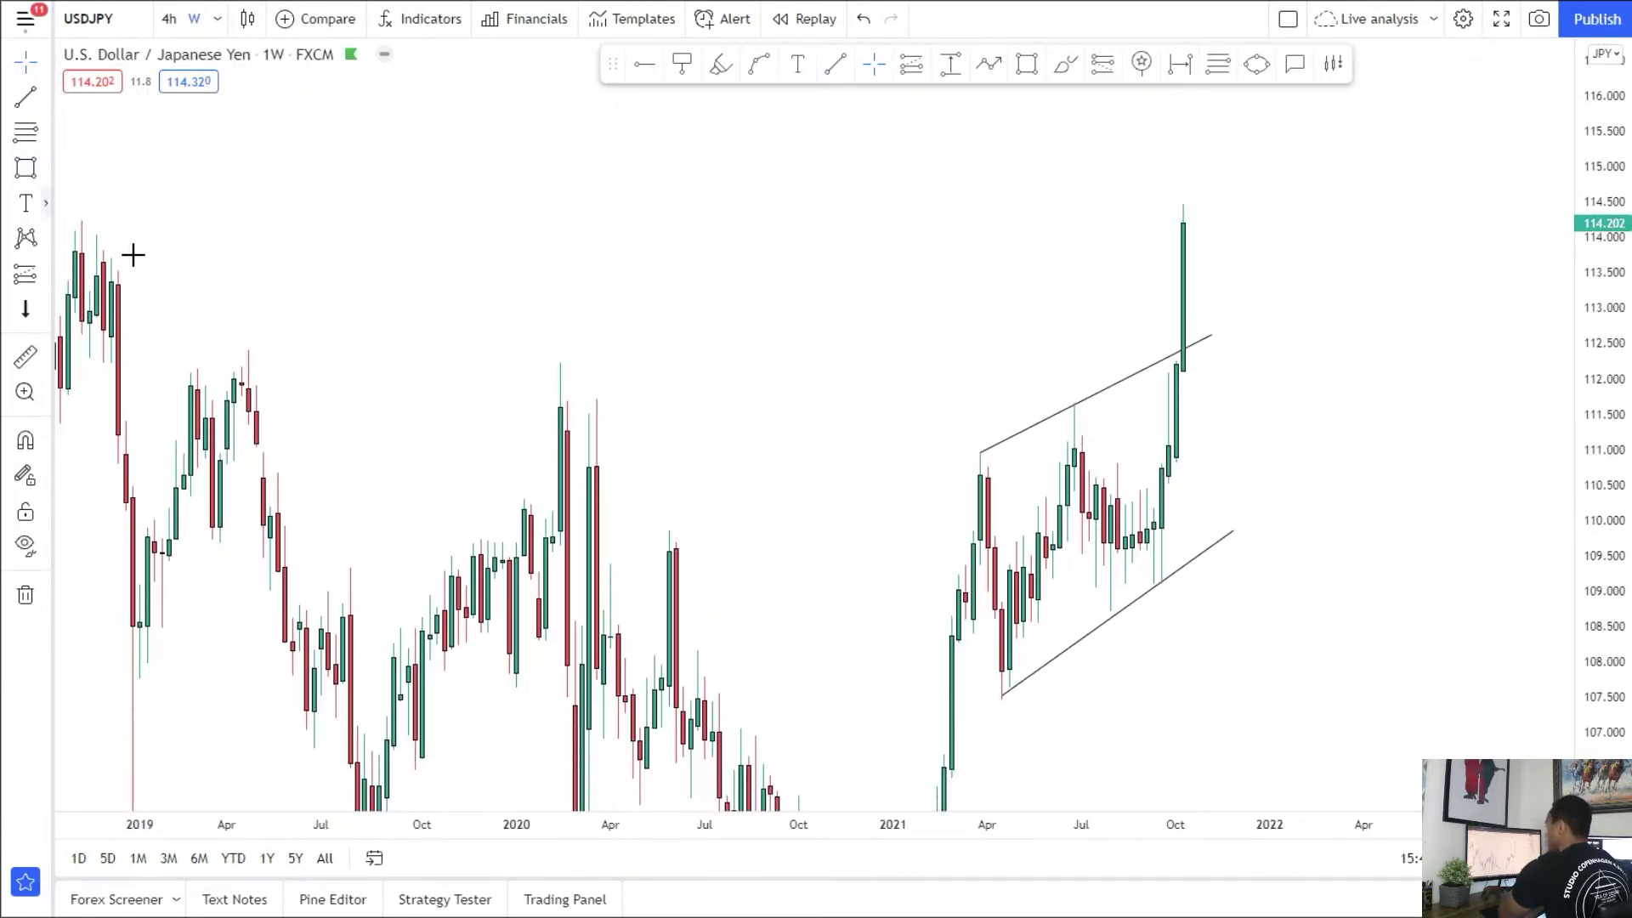
click(185, 362)
click(1450, 380)
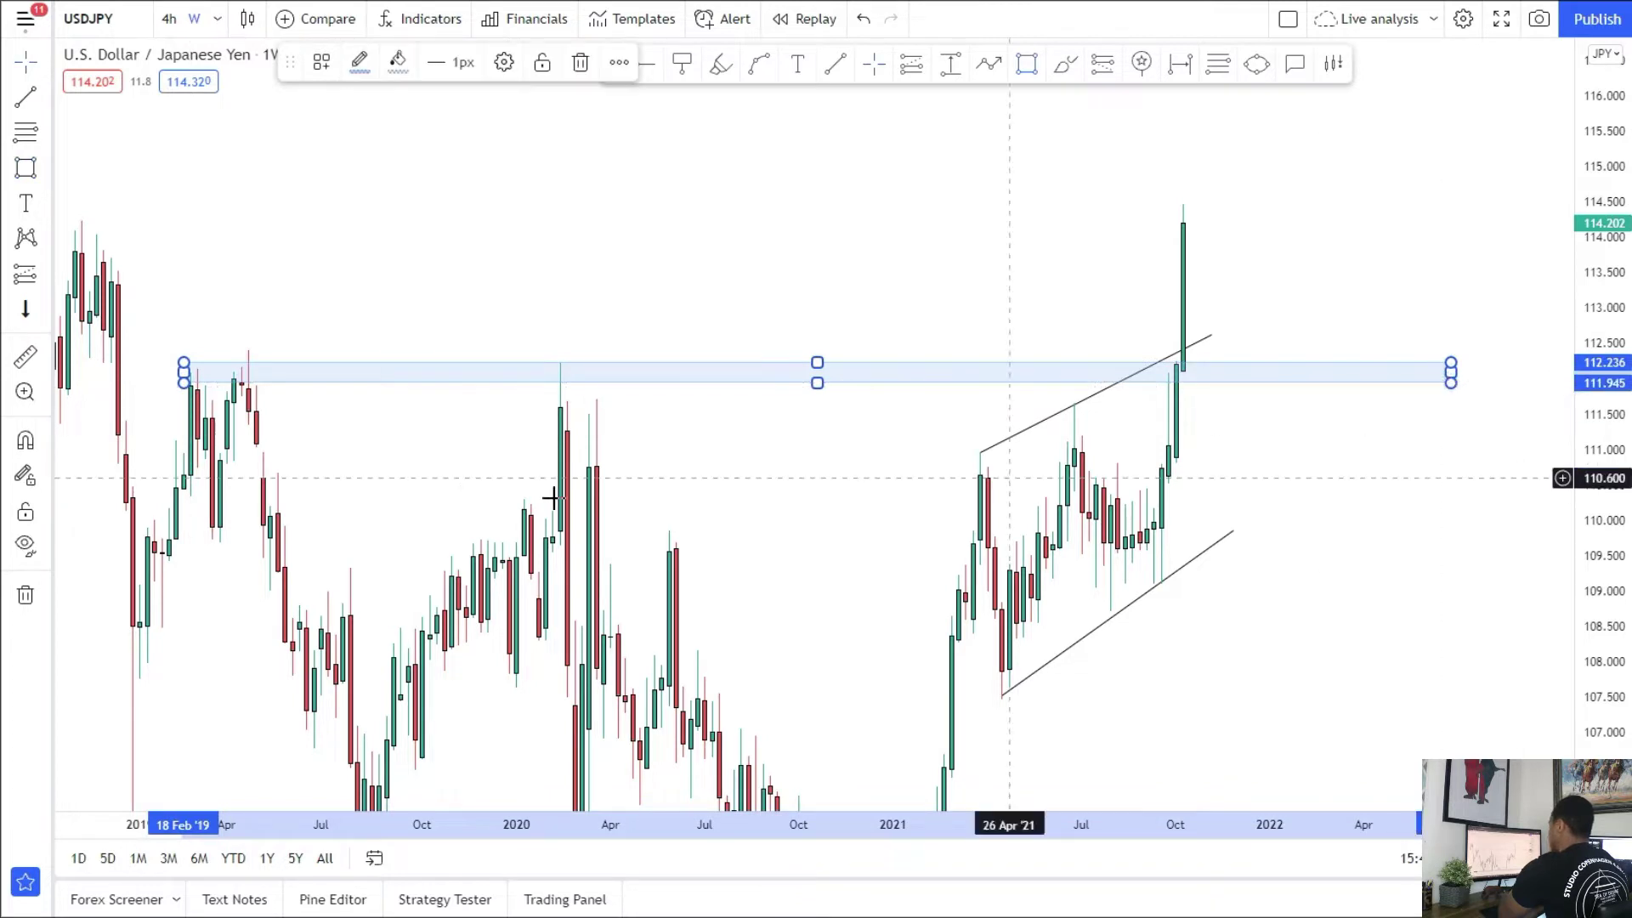
Step: Mark a higher rectangular zone across the weekly highs from April 2017 onward between about 113.98 and 114.46
drag(377, 509, 463, 381)
drag(1355, 514, 1328, 683)
drag(460, 508, 967, 503)
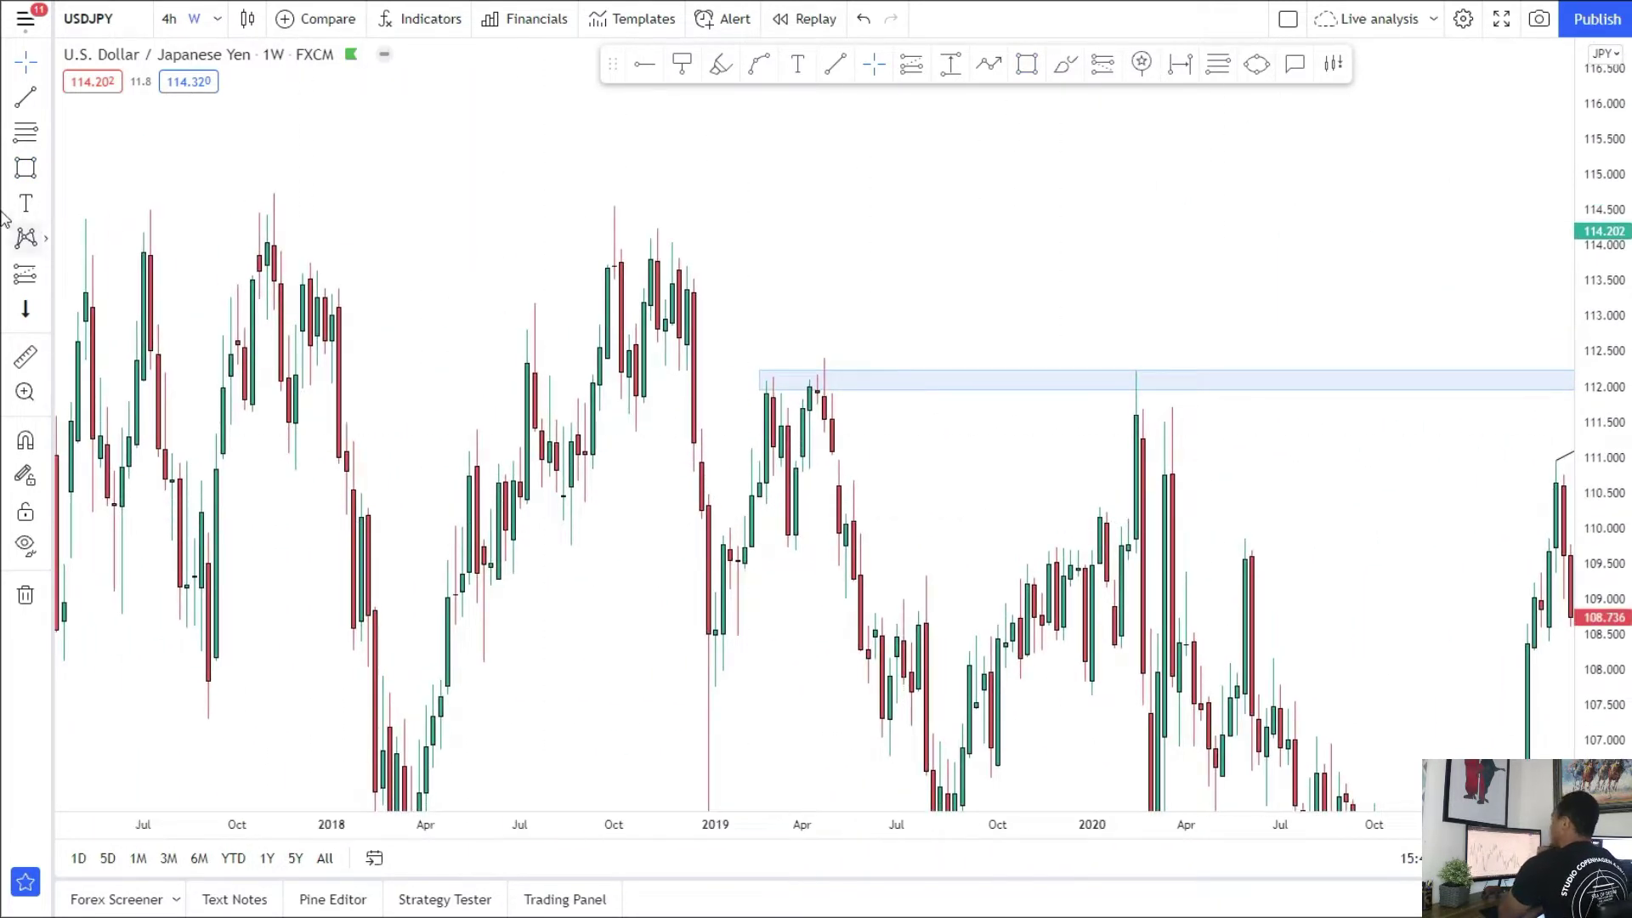
click(32, 169)
drag(202, 214, 1573, 236)
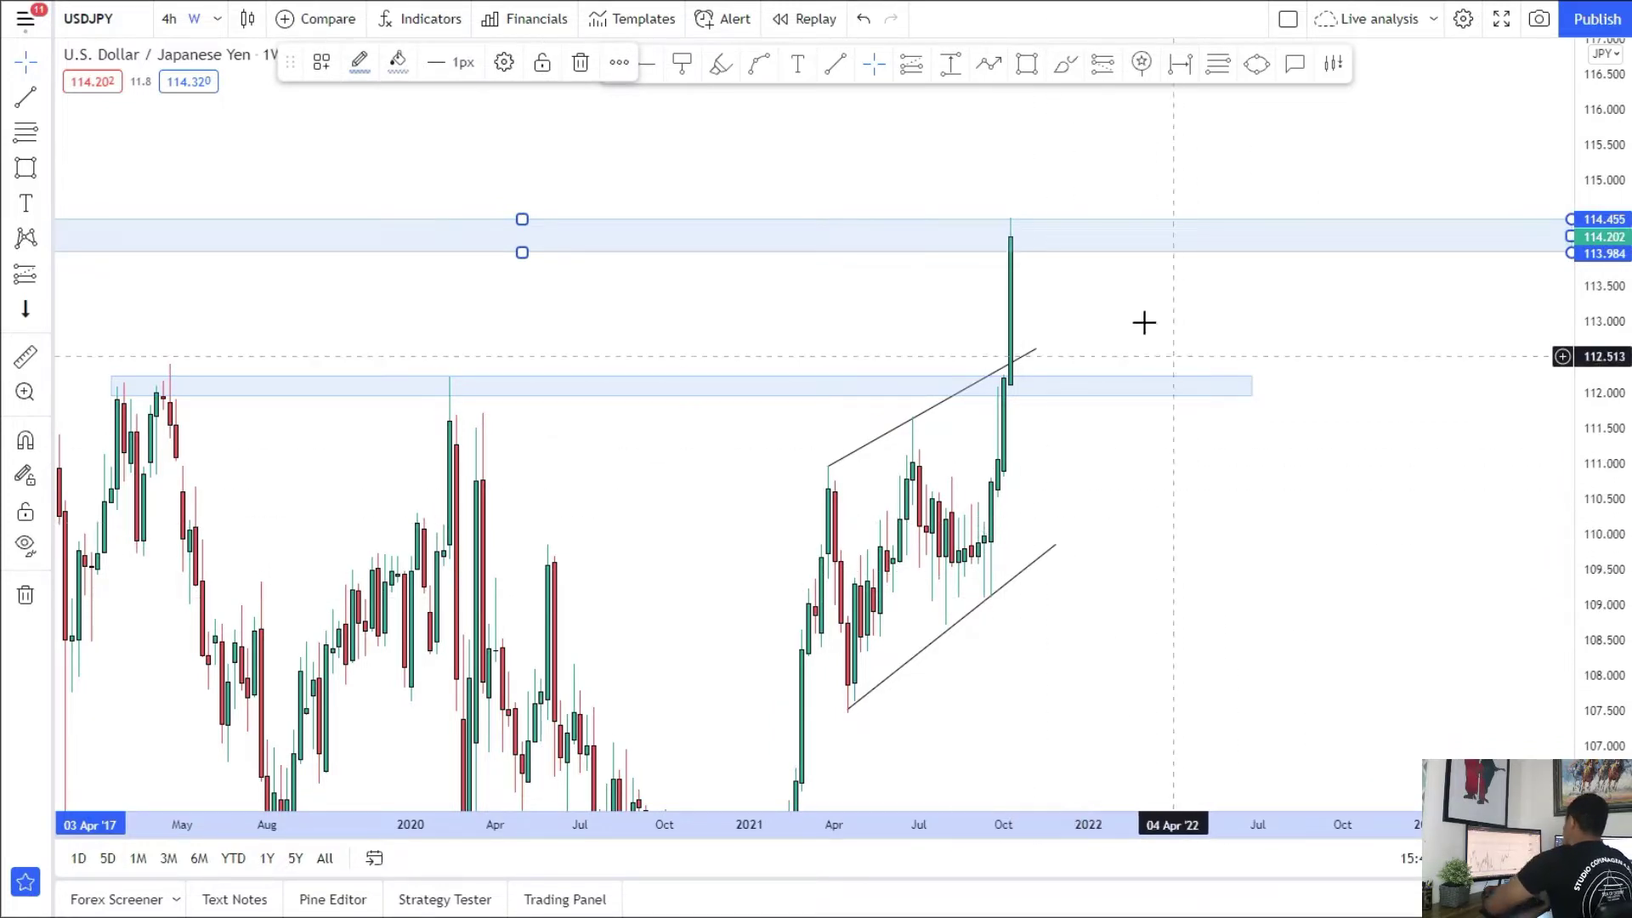
Step: Examine past price reactions at both zones on the weekly chart and the latest breakout on the 1-day interval
drag(712, 498, 1420, 510)
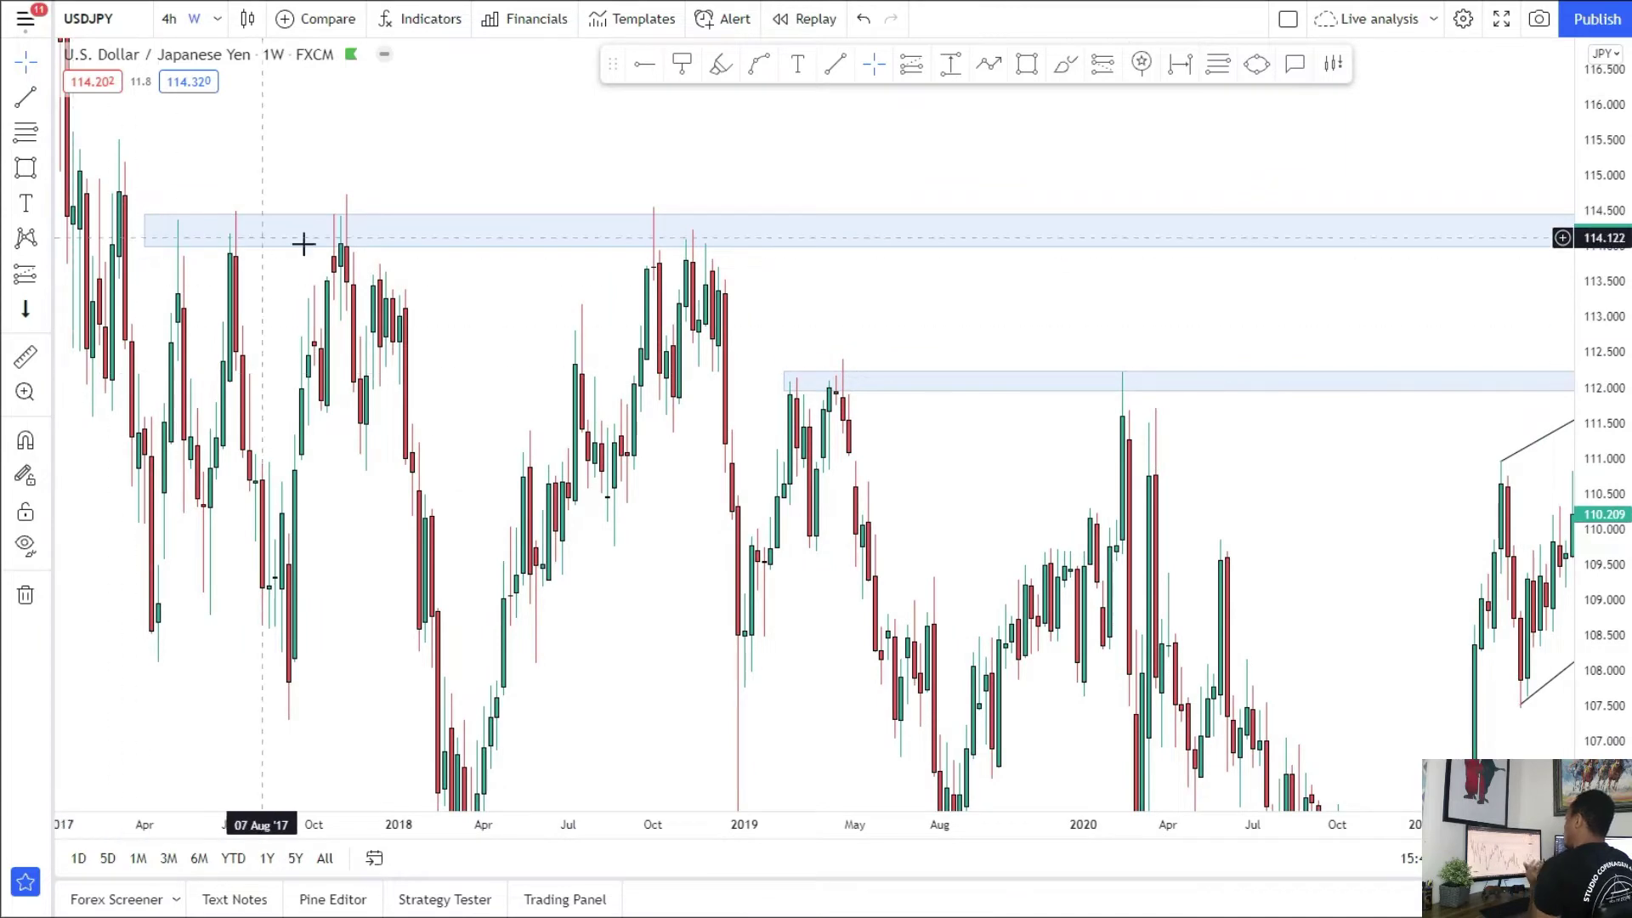
drag(1027, 544, 637, 510)
scroll(660, 476, up, 2)
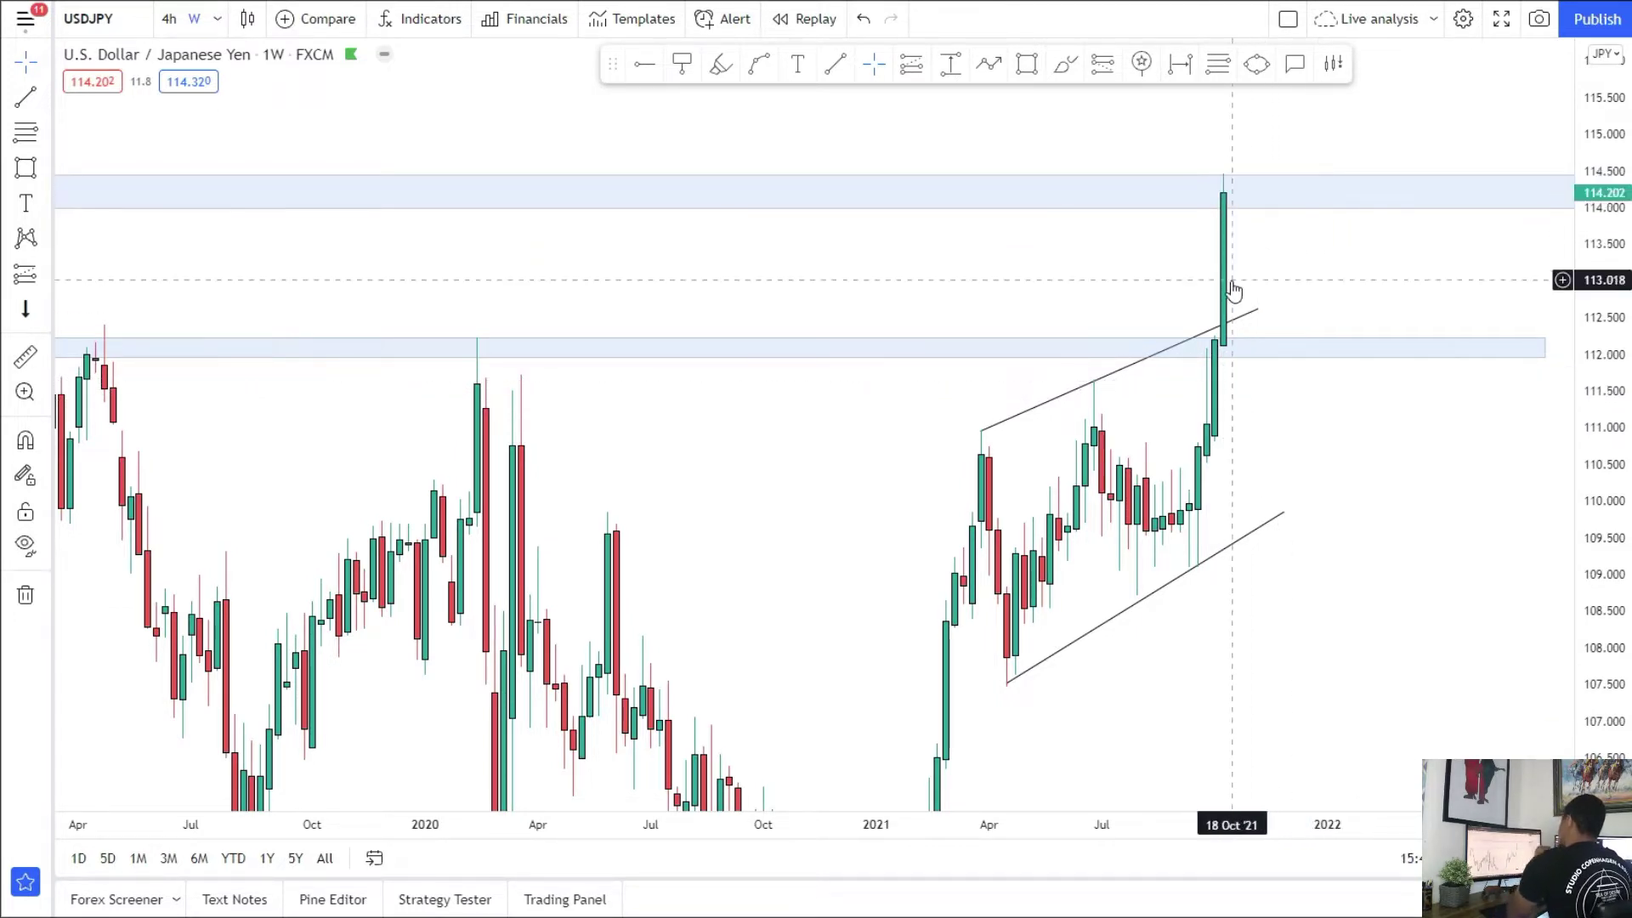
click(1243, 349)
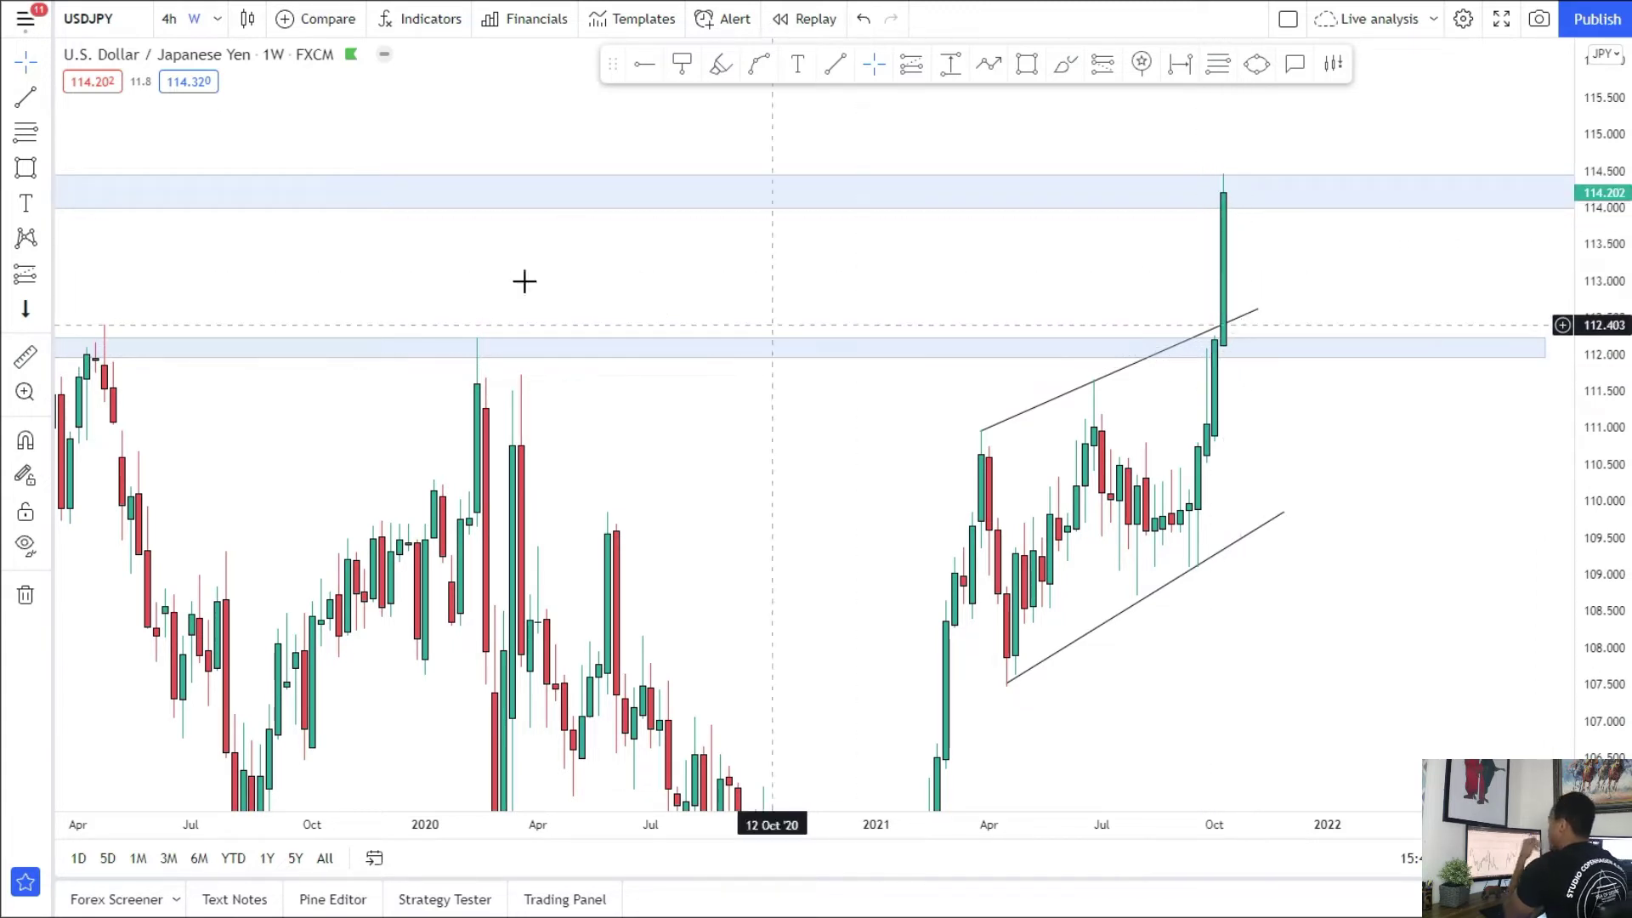
click(217, 21)
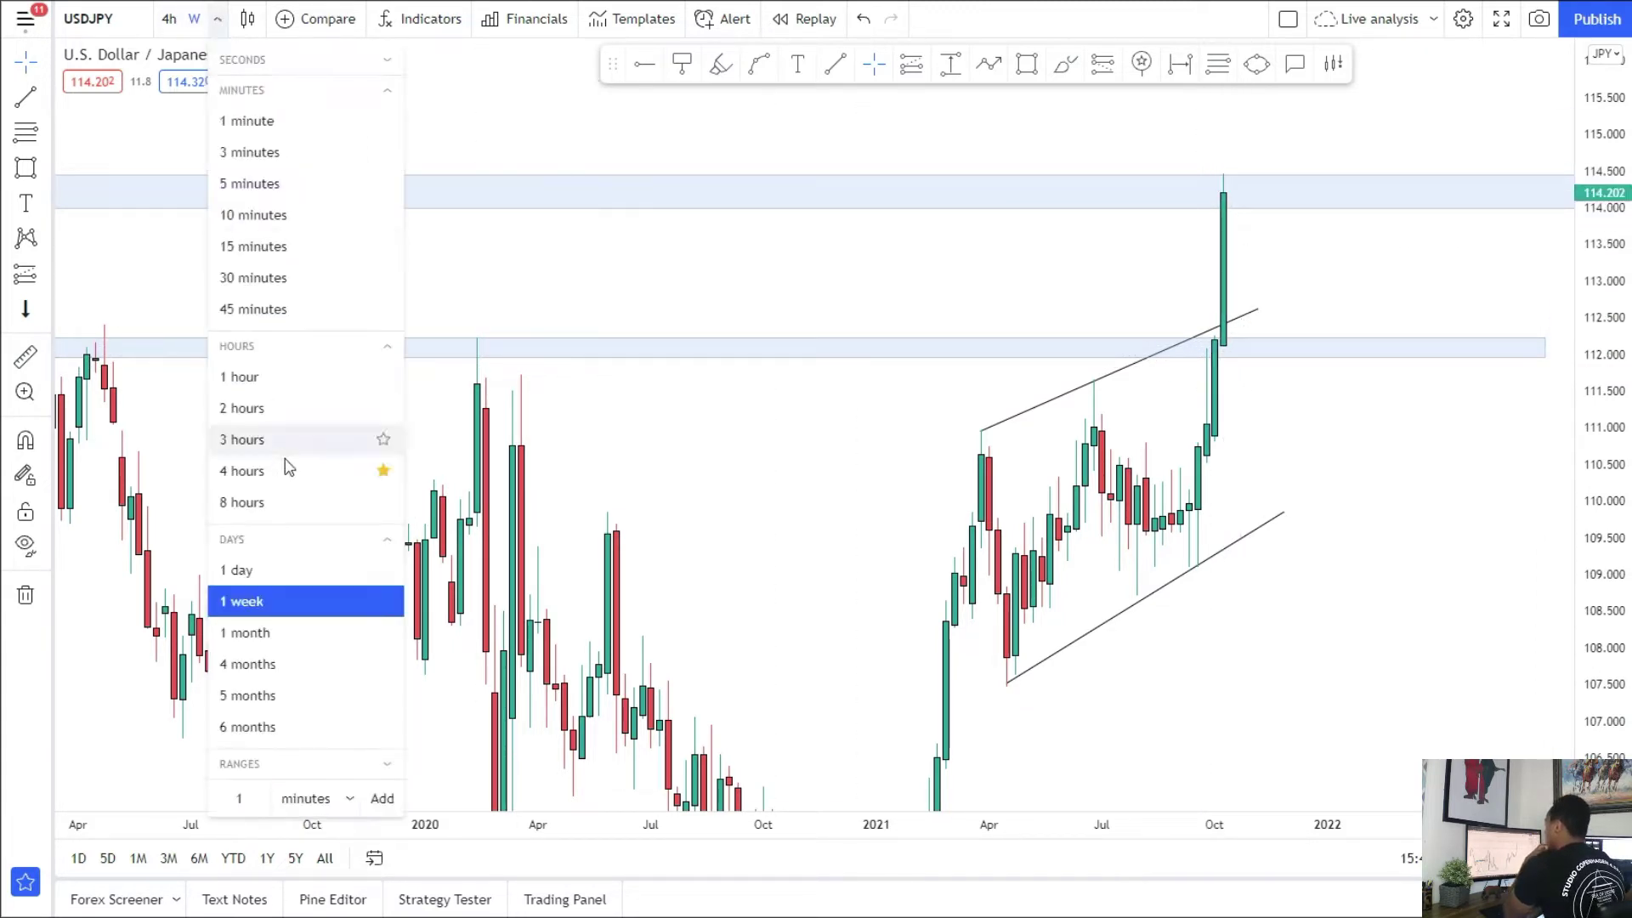
click(273, 570)
scroll(1386, 600, up, 5)
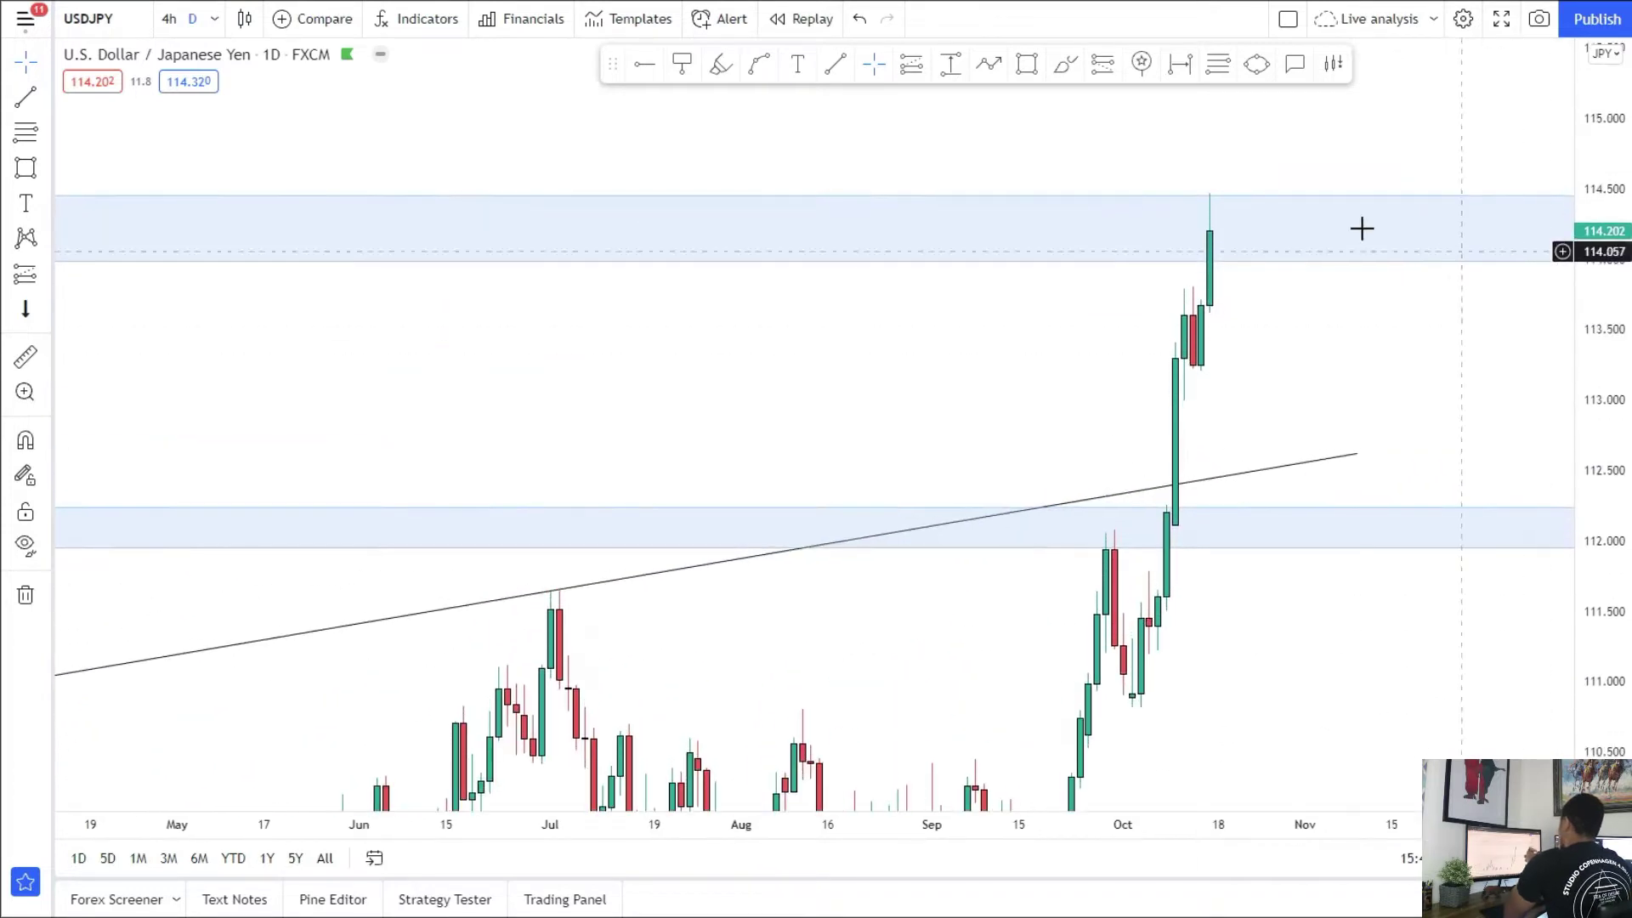
scroll(1344, 280, up, 3)
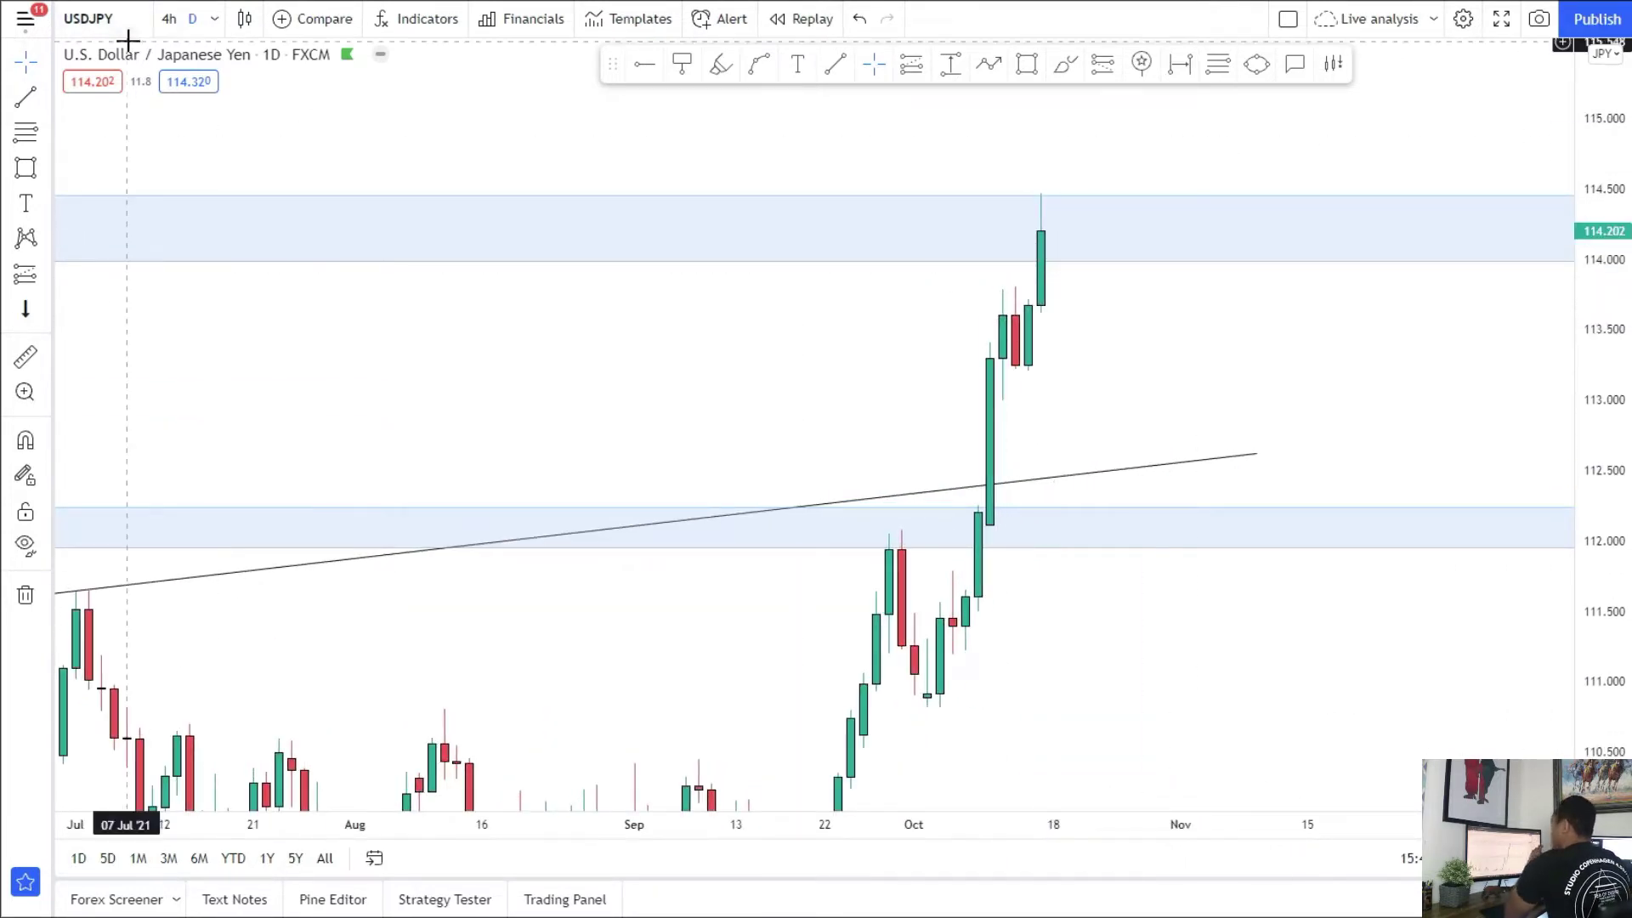
Step: Switch the chart to the 4-hour interval, framing the recent candles and both zones with space for a trade setup
click(169, 19)
drag(1580, 442, 1578, 196)
drag(1307, 310, 1238, 441)
drag(1304, 493, 1096, 476)
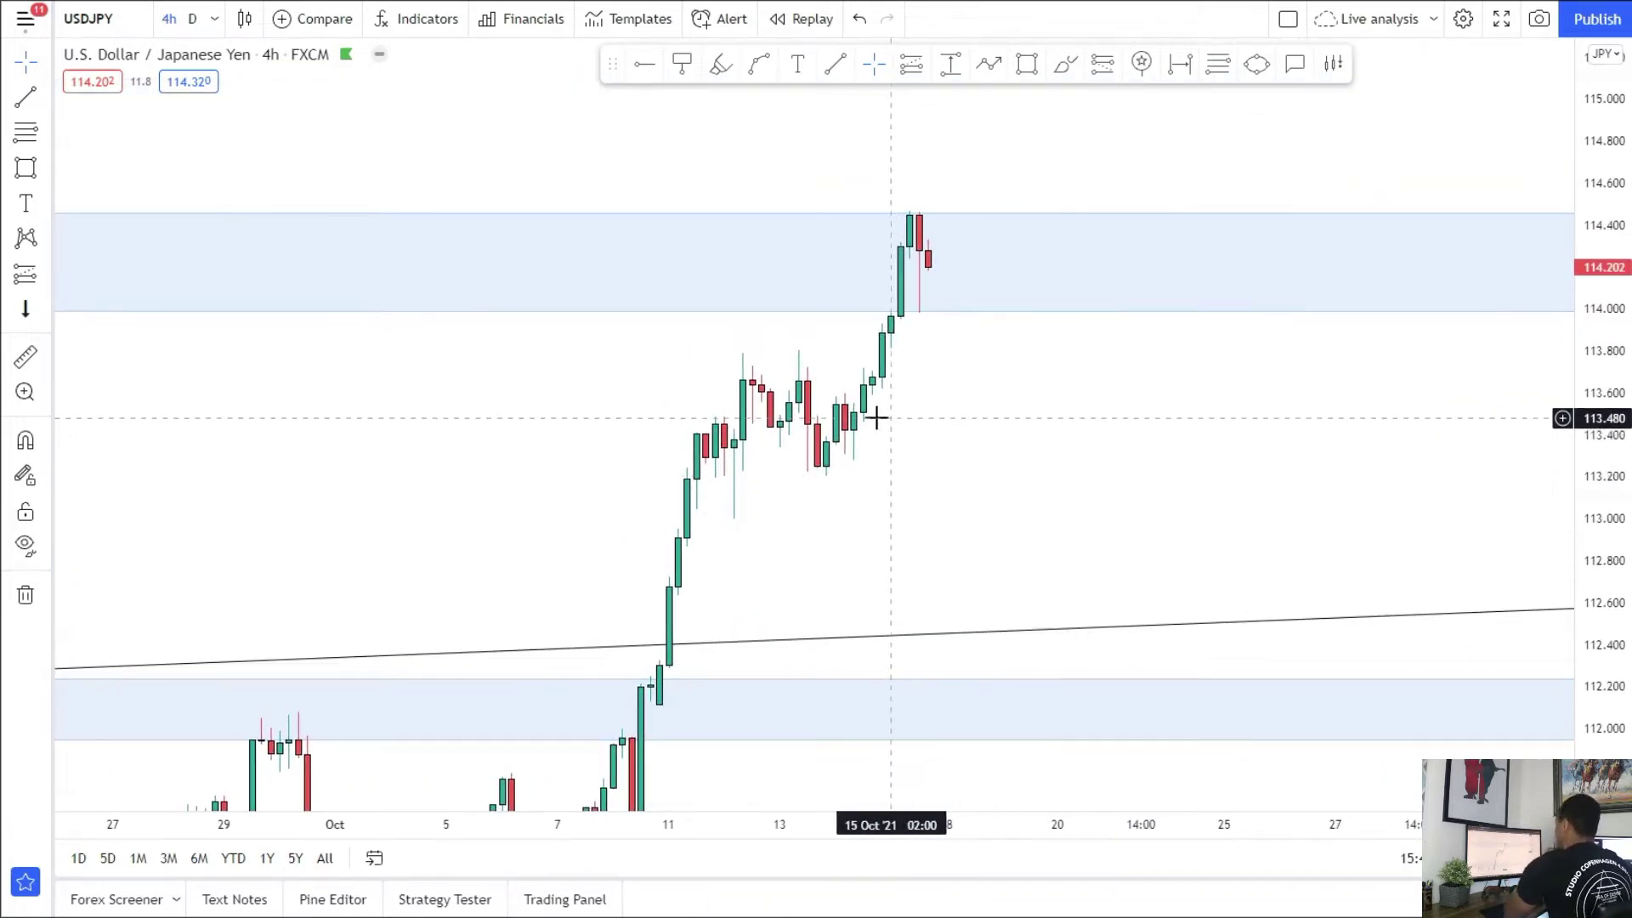
drag(875, 417, 811, 393)
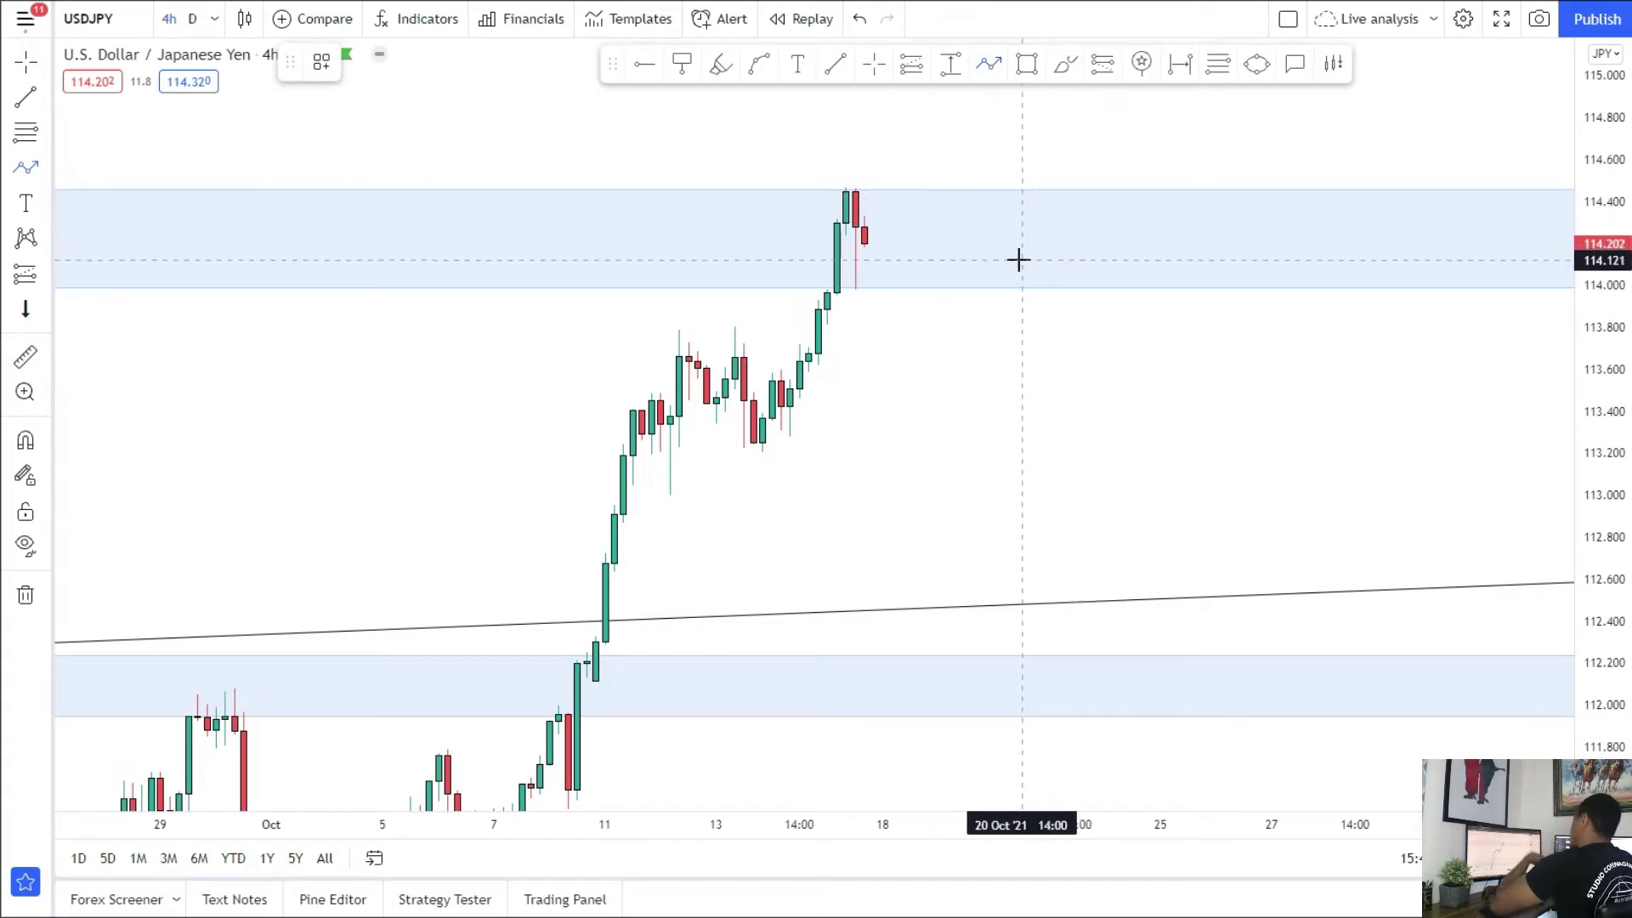
Step: Sketch a double-top scenario with neckline and retest from the upper zone down to about 112.60, and undo the brush strokes
click(1067, 68)
mouse_move(858, 209)
mouse_down()
mouse_move(936, 359)
mouse_move(1007, 206)
mouse_up()
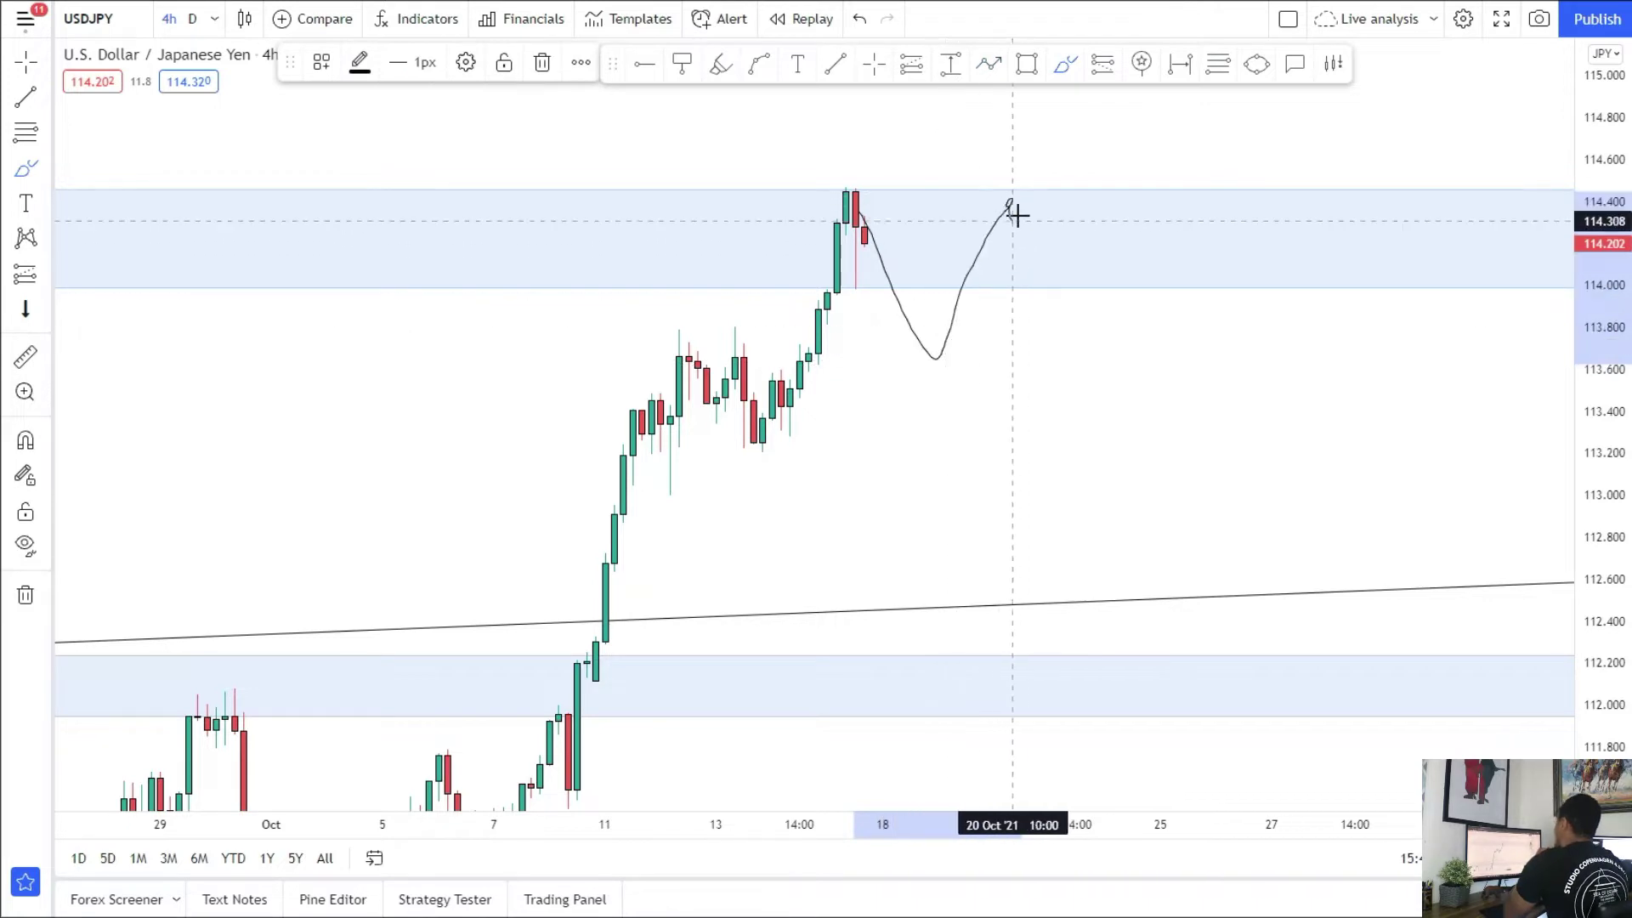
mouse_move(804, 219)
mouse_down()
mouse_move(1077, 212)
mouse_move(1039, 381)
mouse_up()
drag(889, 362, 1193, 351)
mouse_move(1046, 413)
mouse_down()
mouse_move(1172, 496)
mouse_move(1161, 544)
mouse_up()
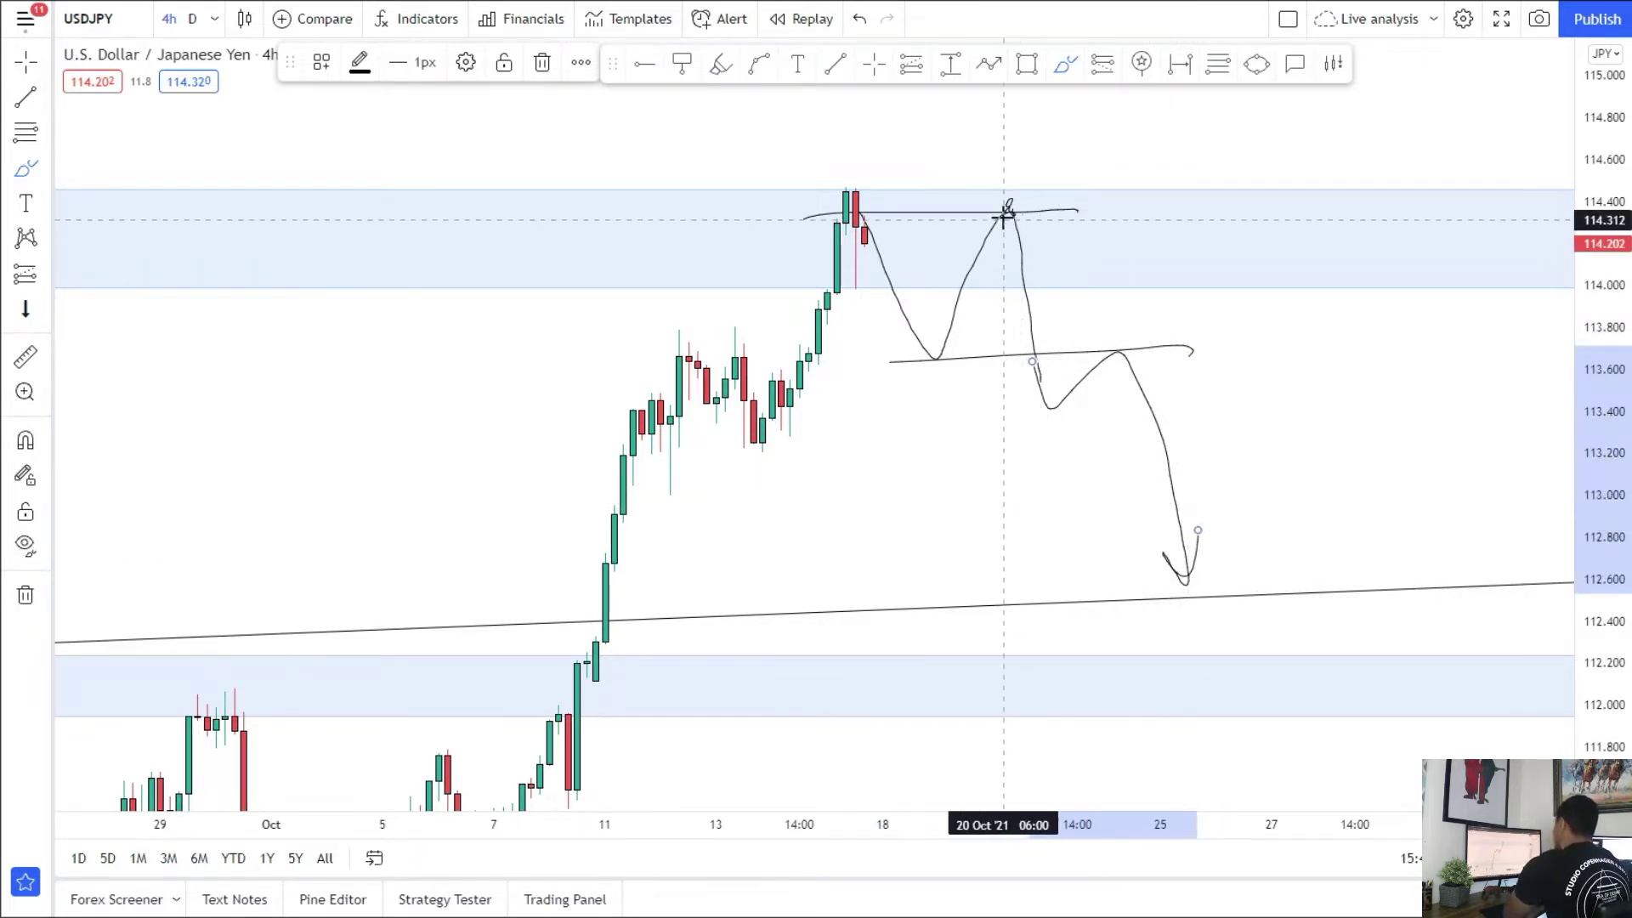
click(858, 19)
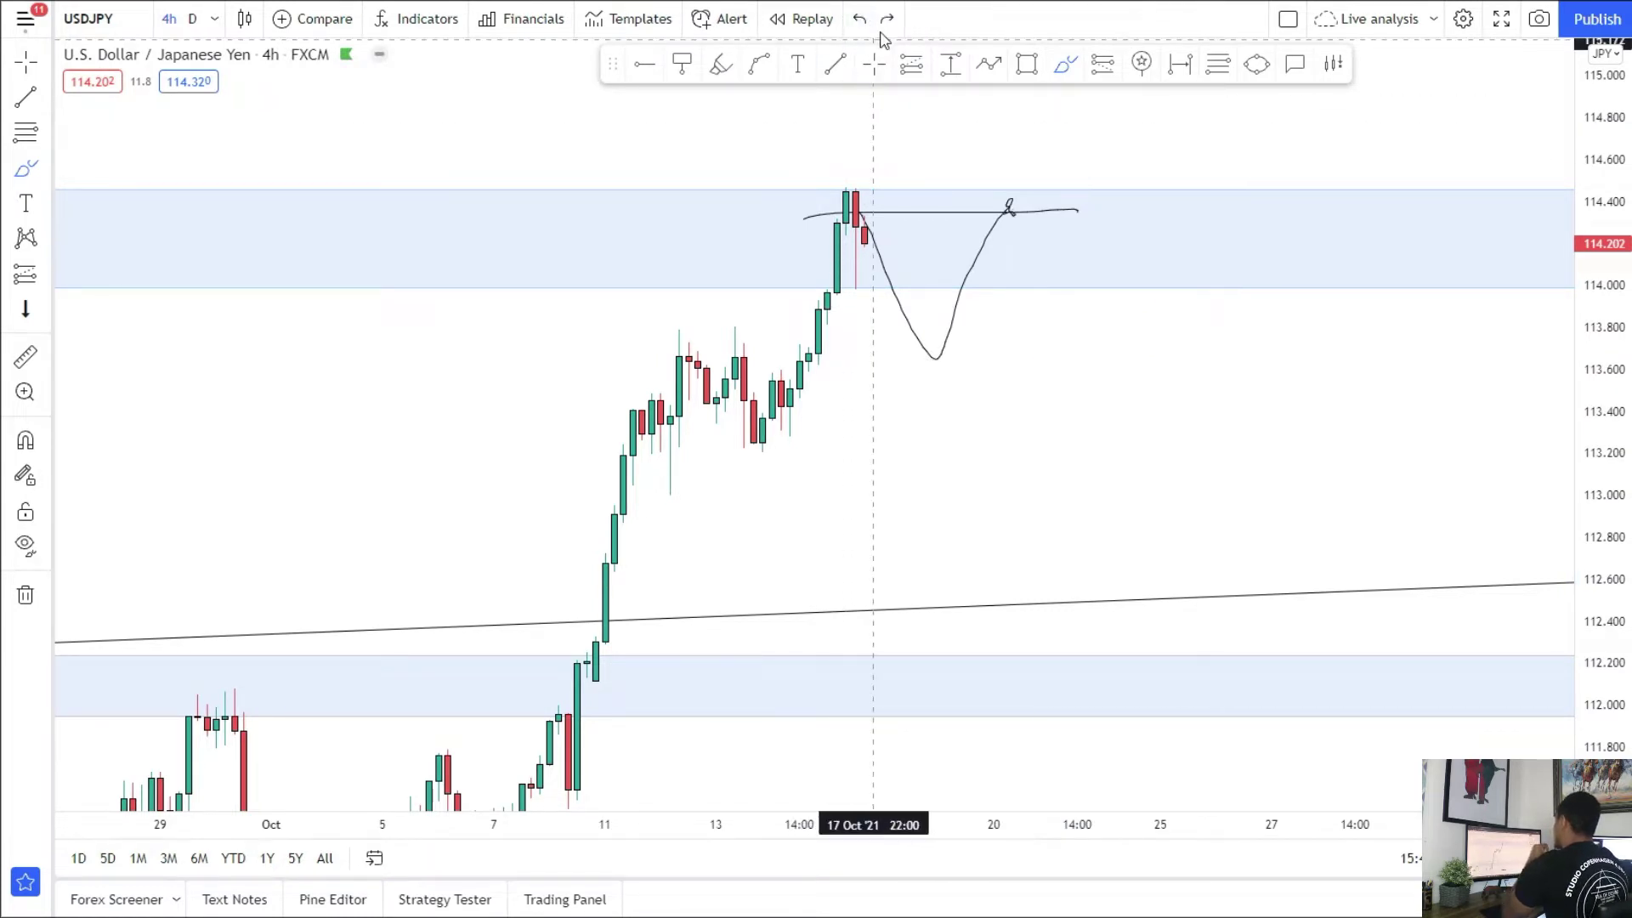
click(860, 19)
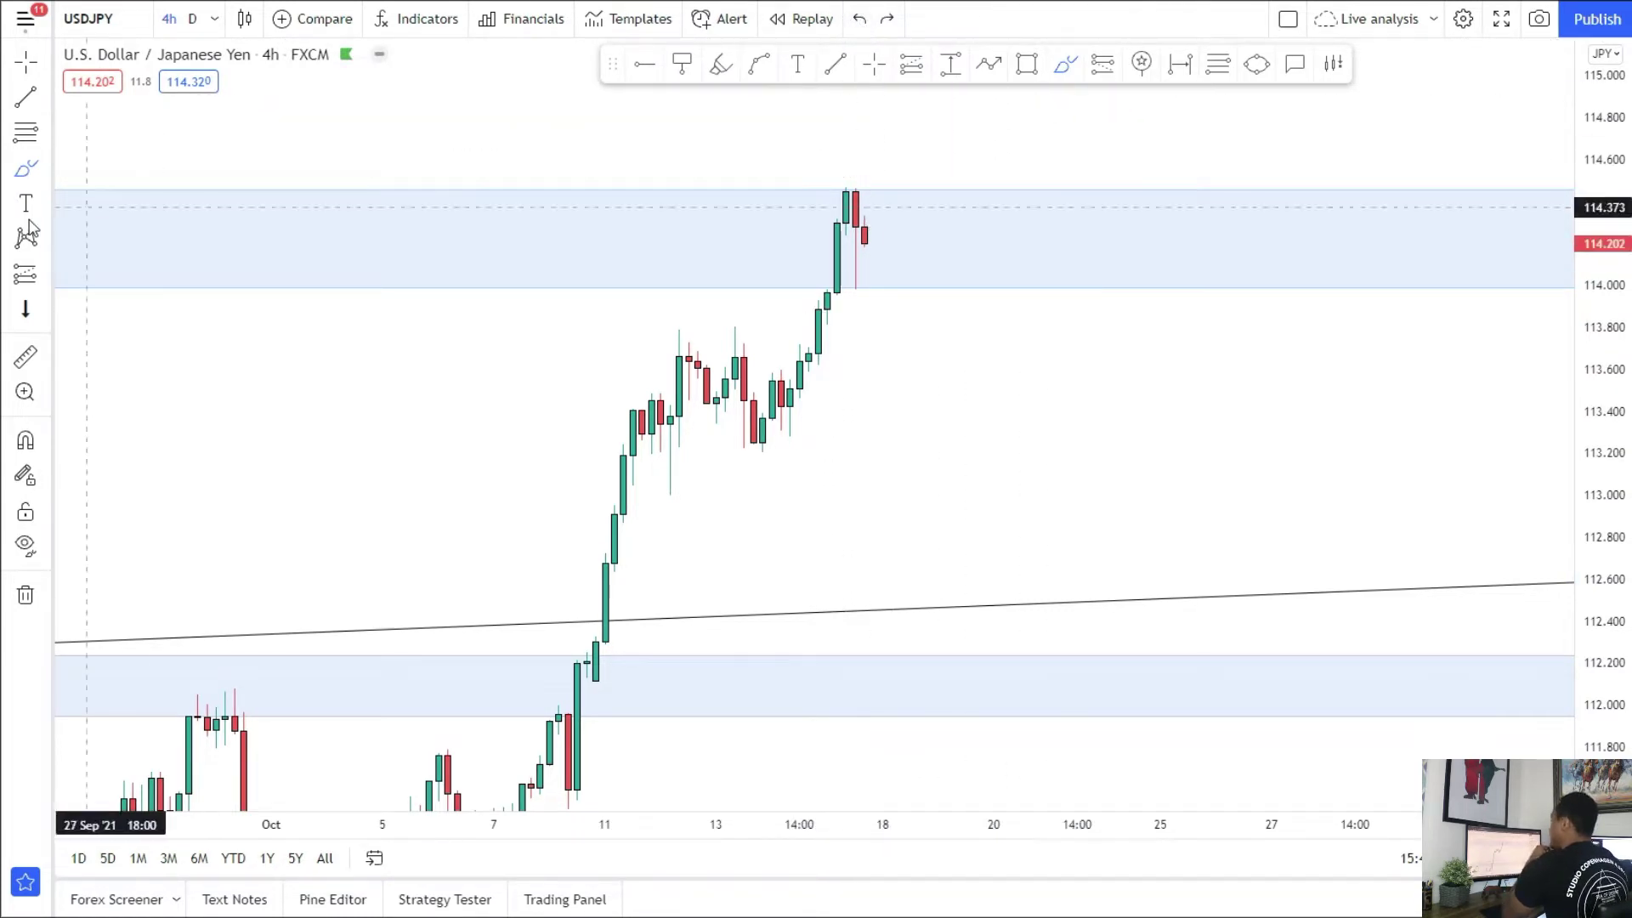
Step: Place a short position at the upper zone with entry about 114.308, stop about 114.831 and target about 113.111
click(34, 279)
click(113, 314)
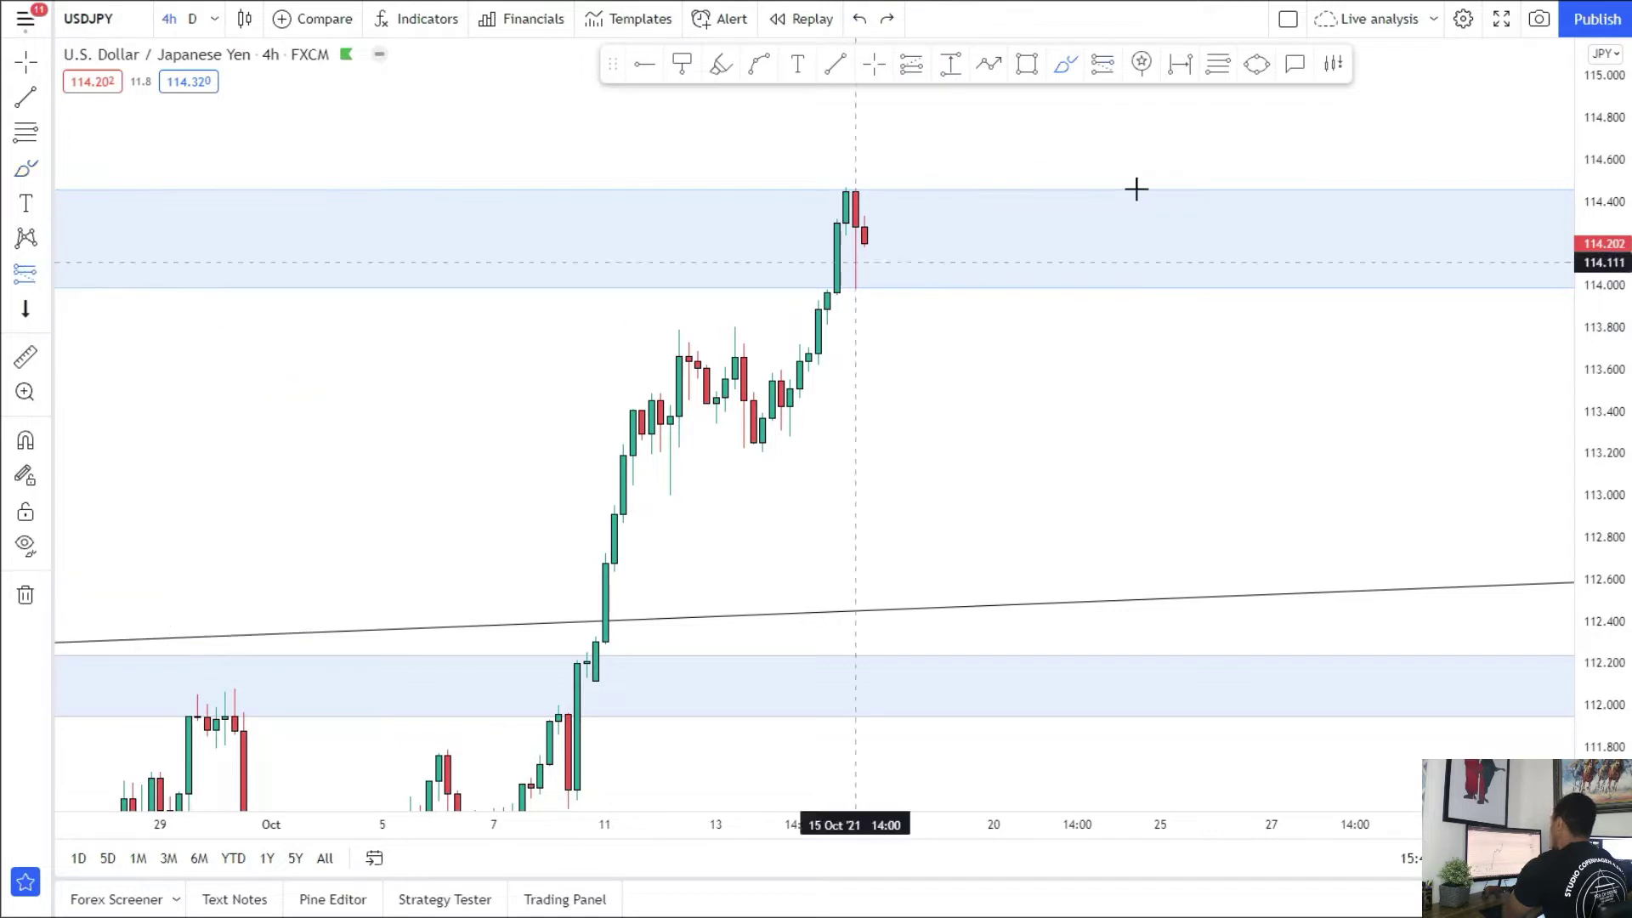
click(920, 221)
drag(837, 160, 815, 237)
drag(898, 132, 885, 187)
drag(1046, 562, 1042, 430)
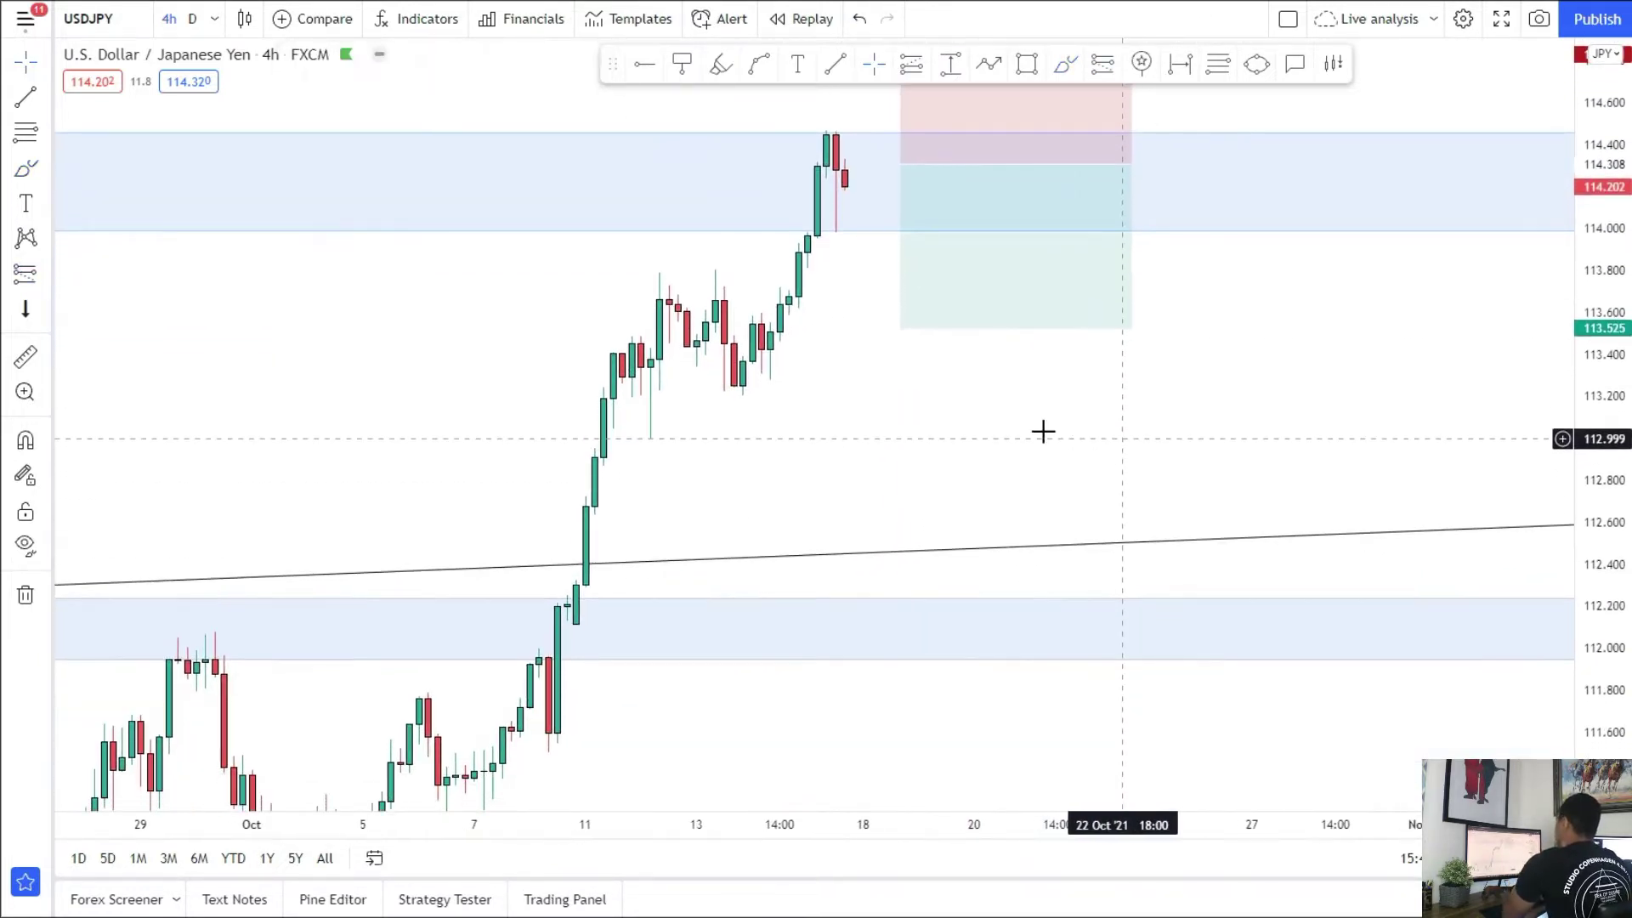
drag(896, 331, 896, 416)
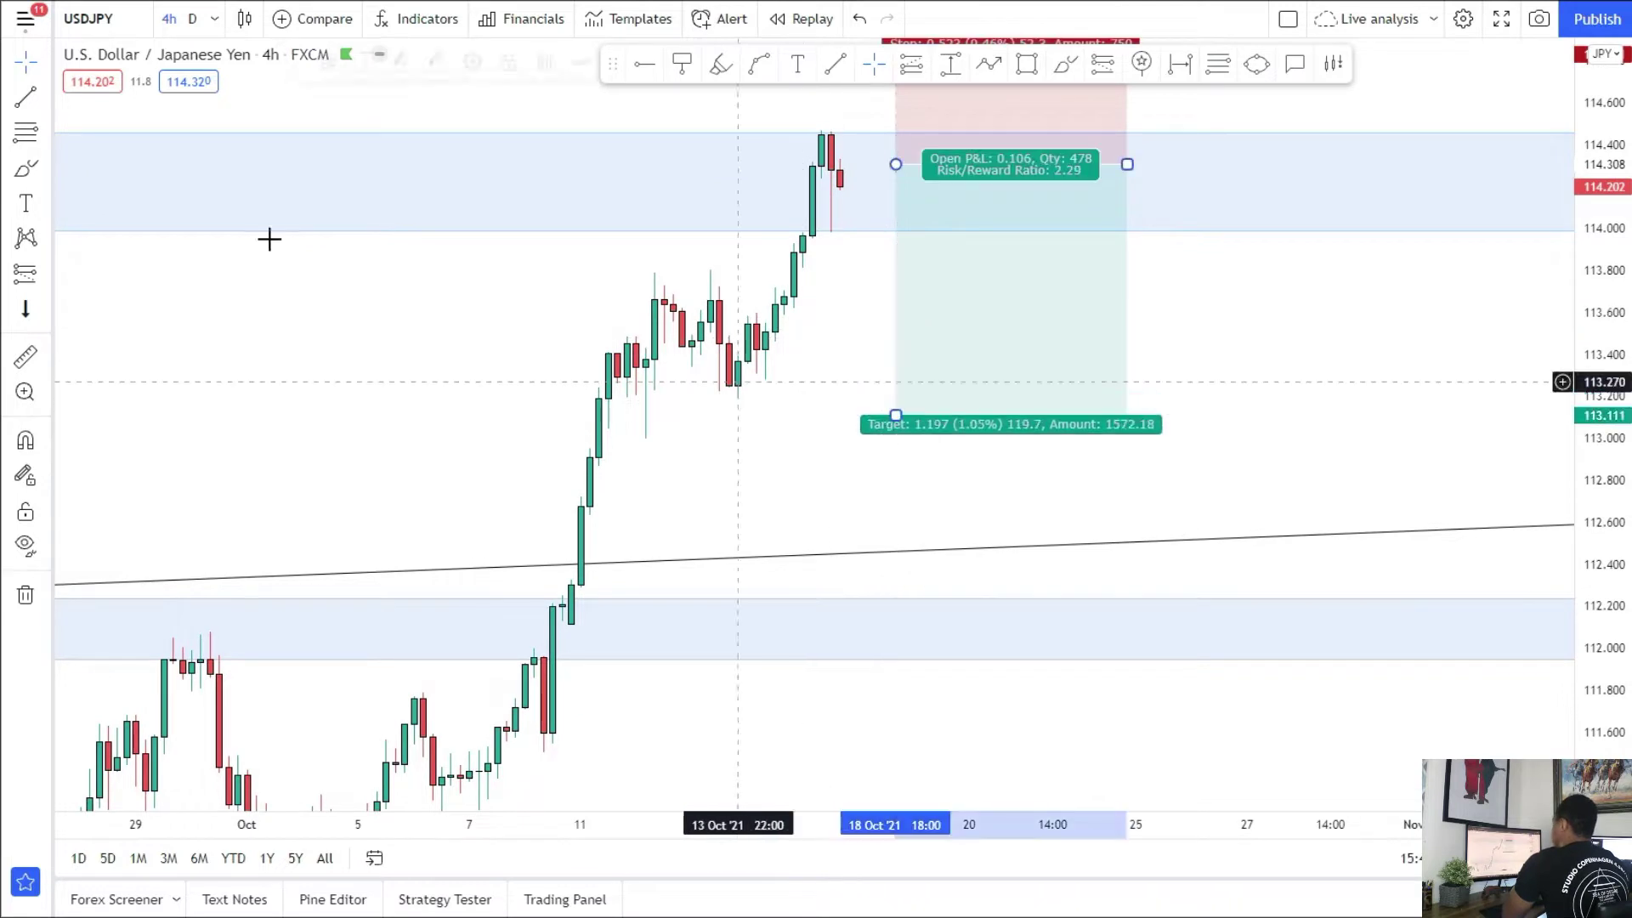
Step: Mark a rectangular support zone at the mid-October consolidation lows between about 113.2 and 113.4, extending past the short position
click(46, 168)
click(111, 244)
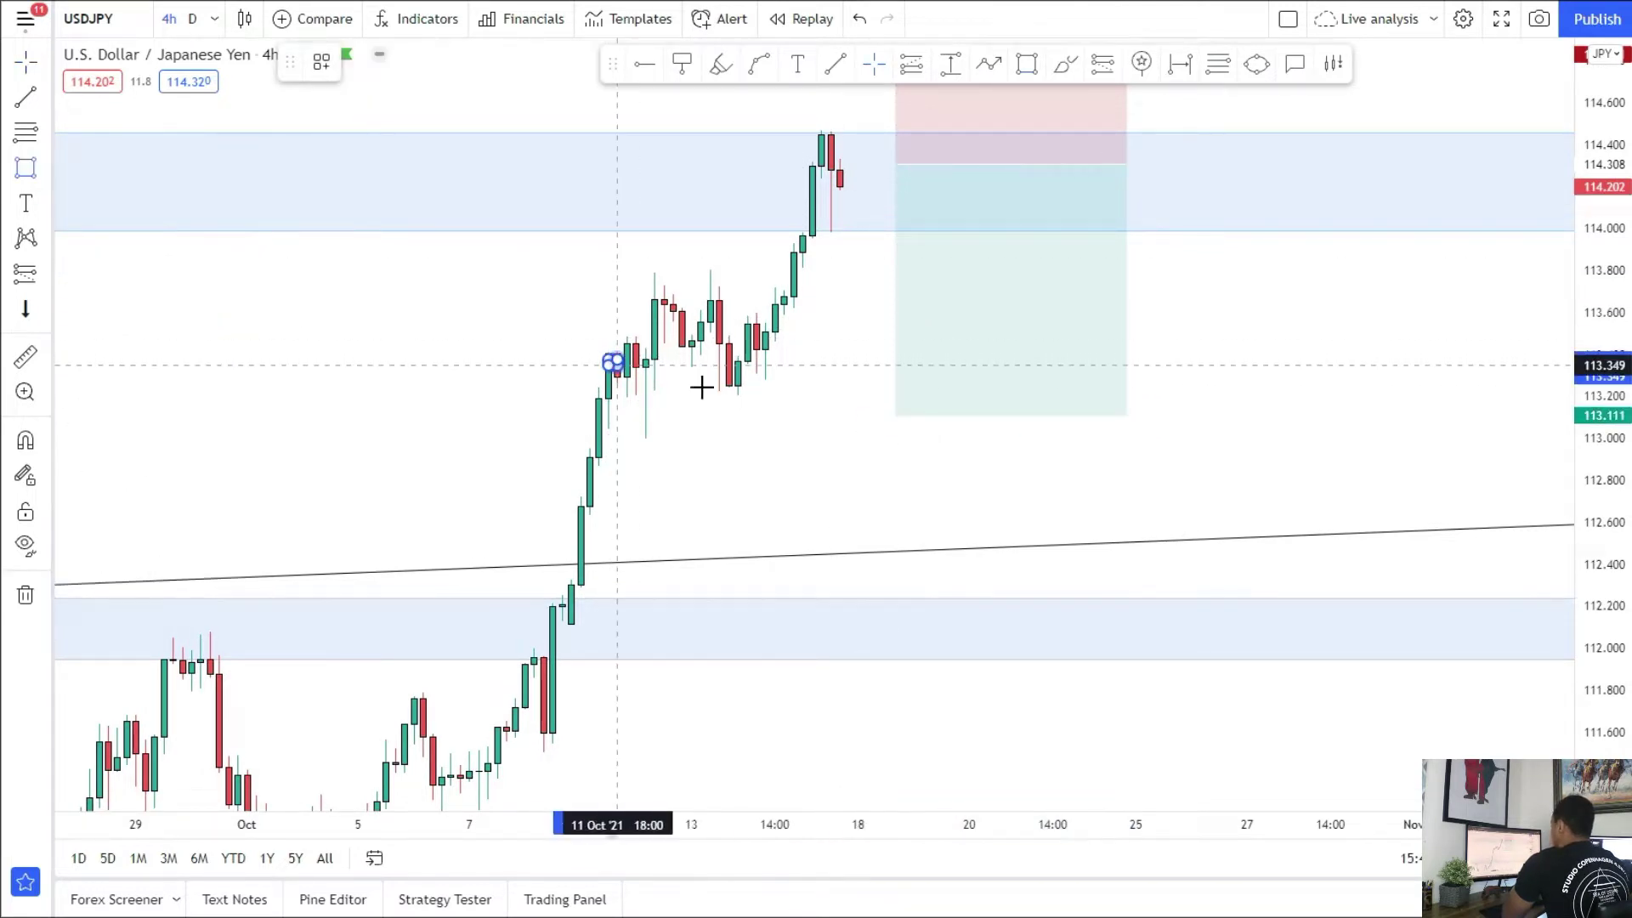
click(1321, 394)
Step: Lower the short position's target to about 112.293, just above the lower zone
drag(1192, 456, 1187, 430)
drag(891, 390, 917, 561)
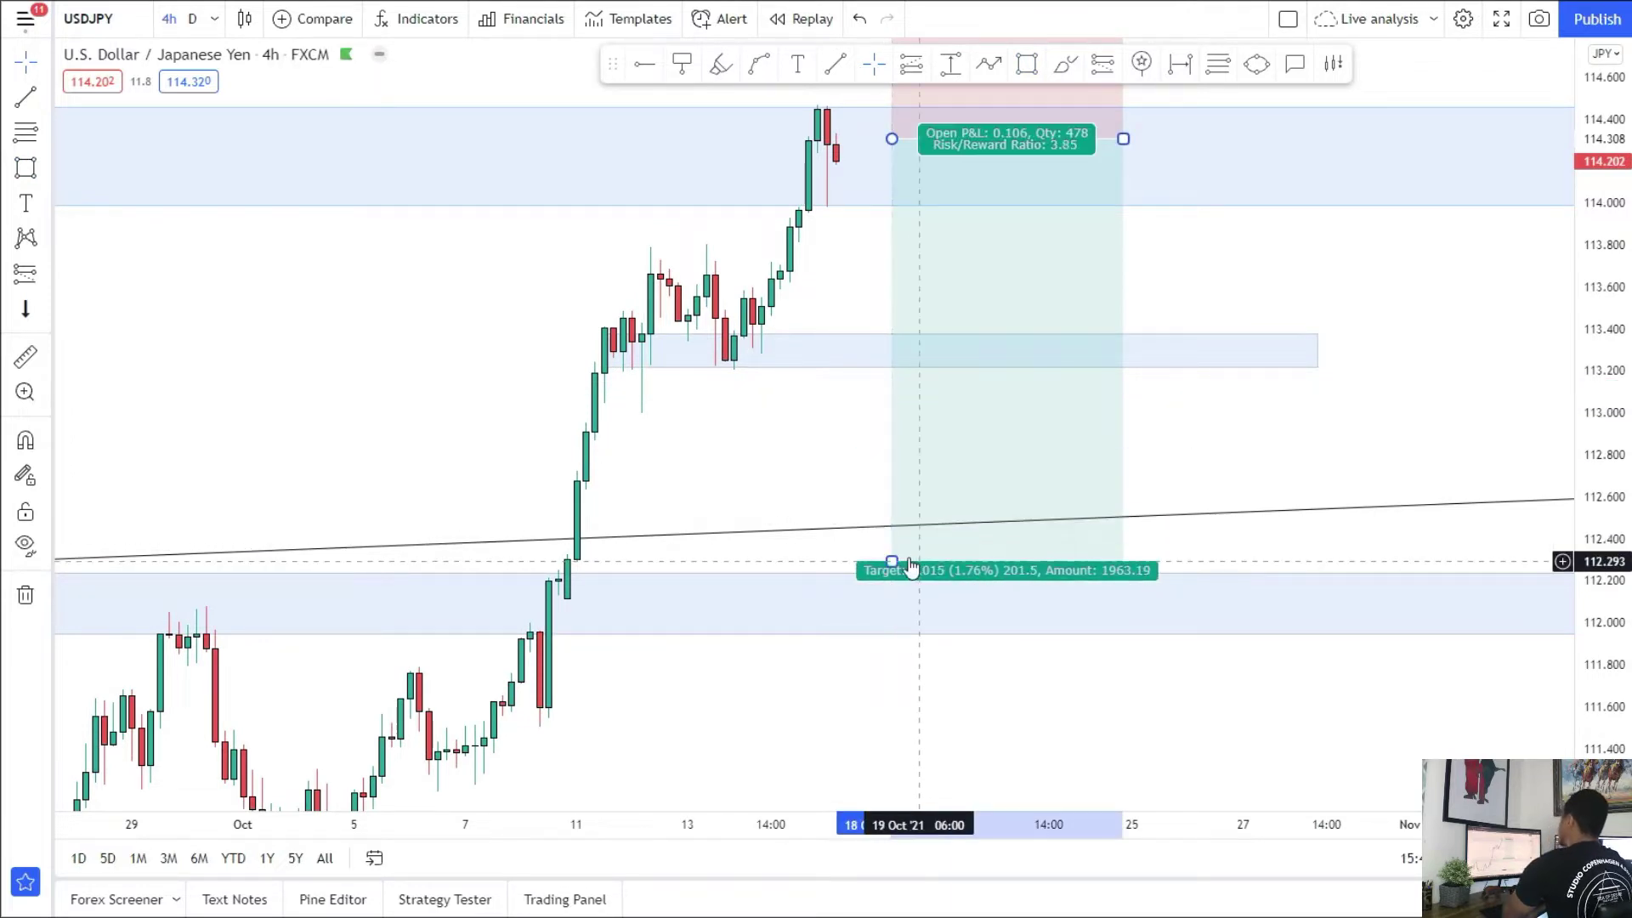
drag(733, 445, 755, 492)
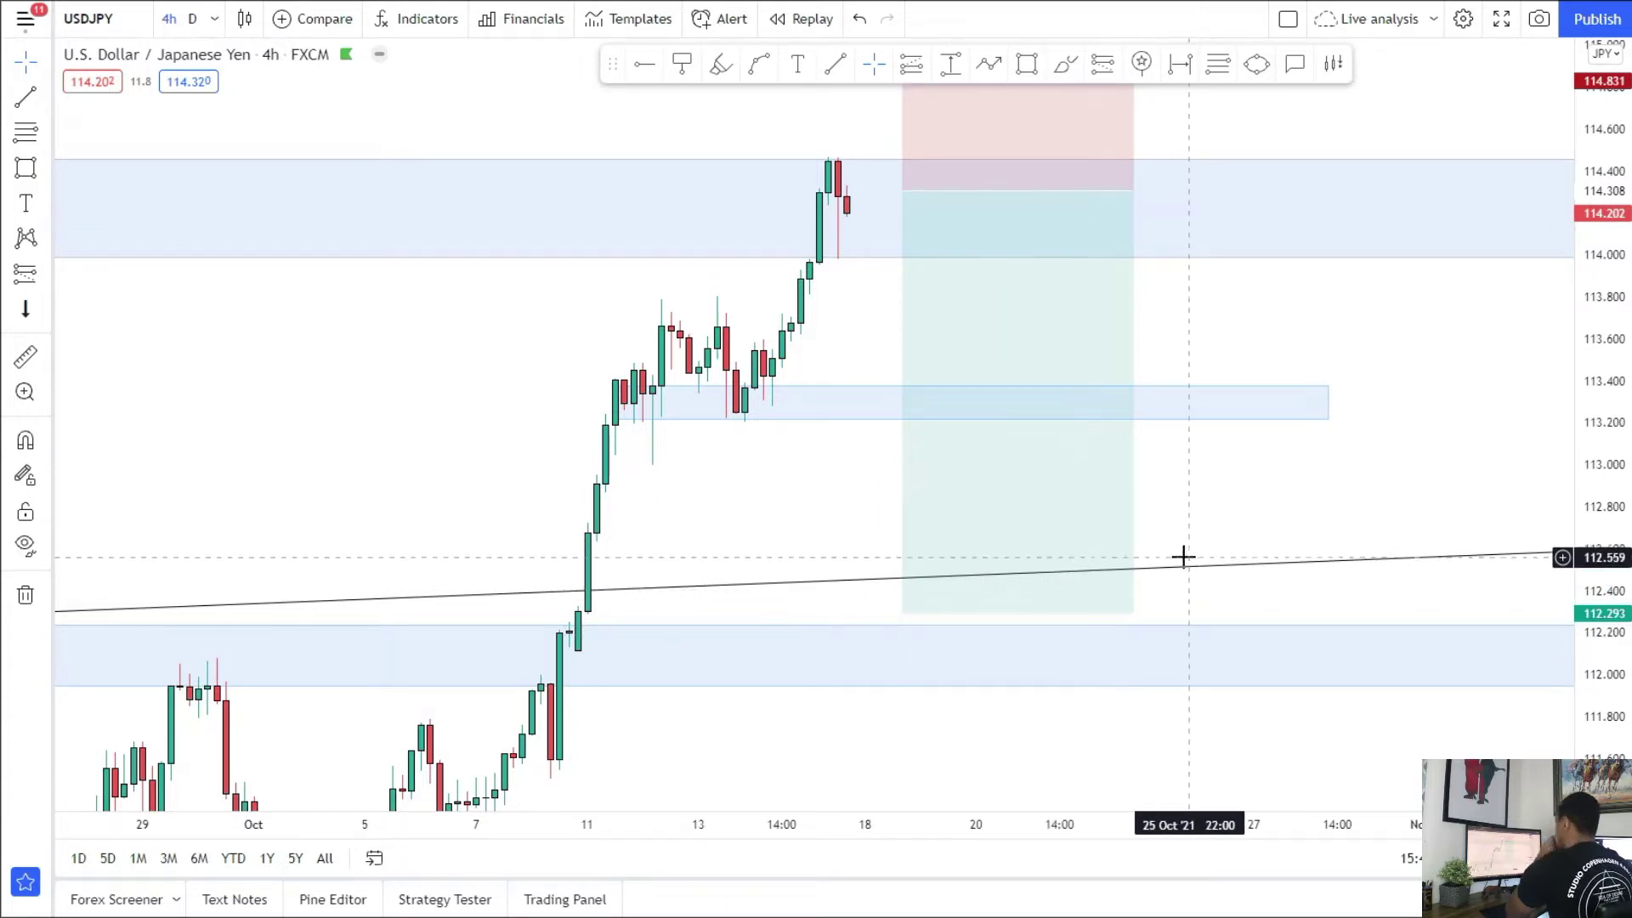
scroll(1294, 495, down, 3)
drag(1349, 502, 1316, 577)
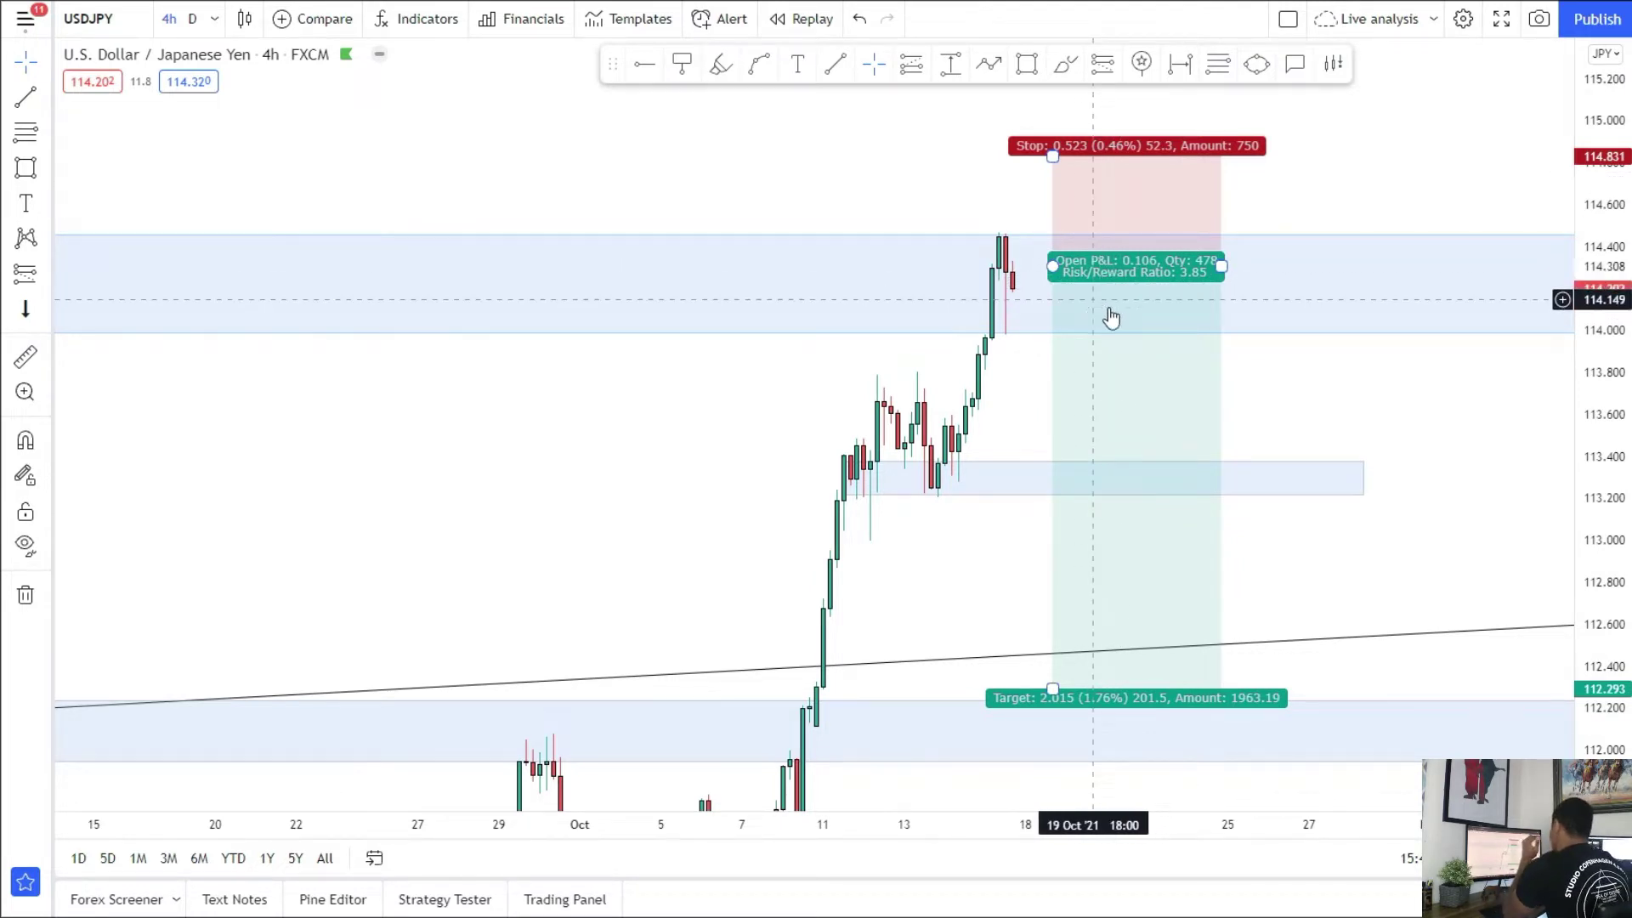
drag(1316, 415, 1288, 373)
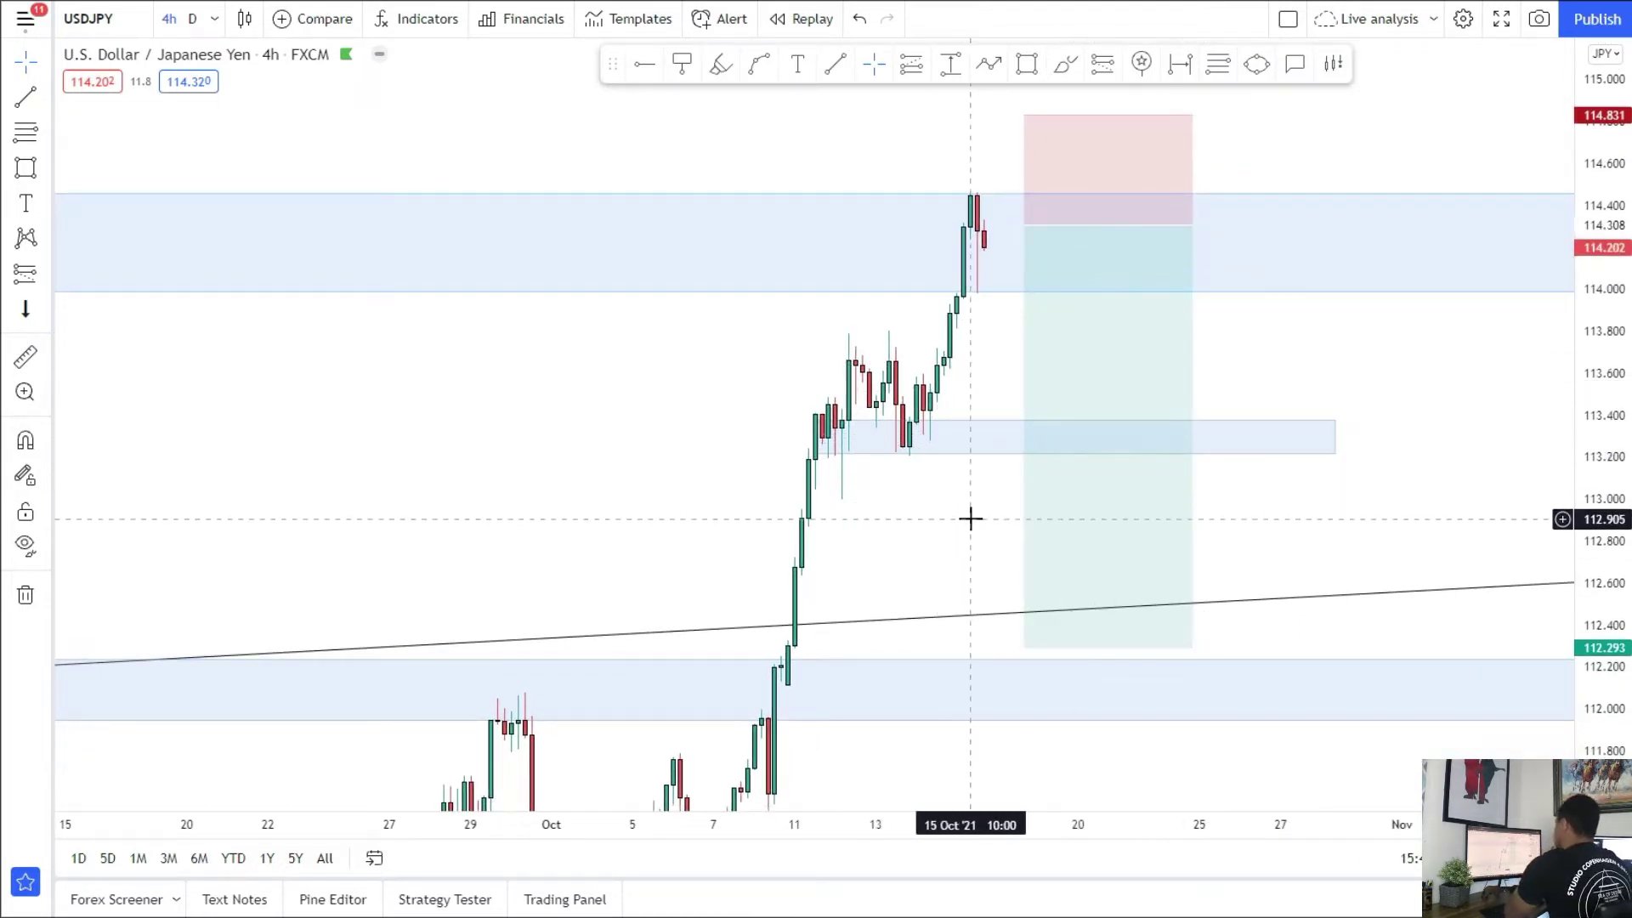
Step: Switch to the USDCAD daily chart
drag(1323, 528, 1325, 556)
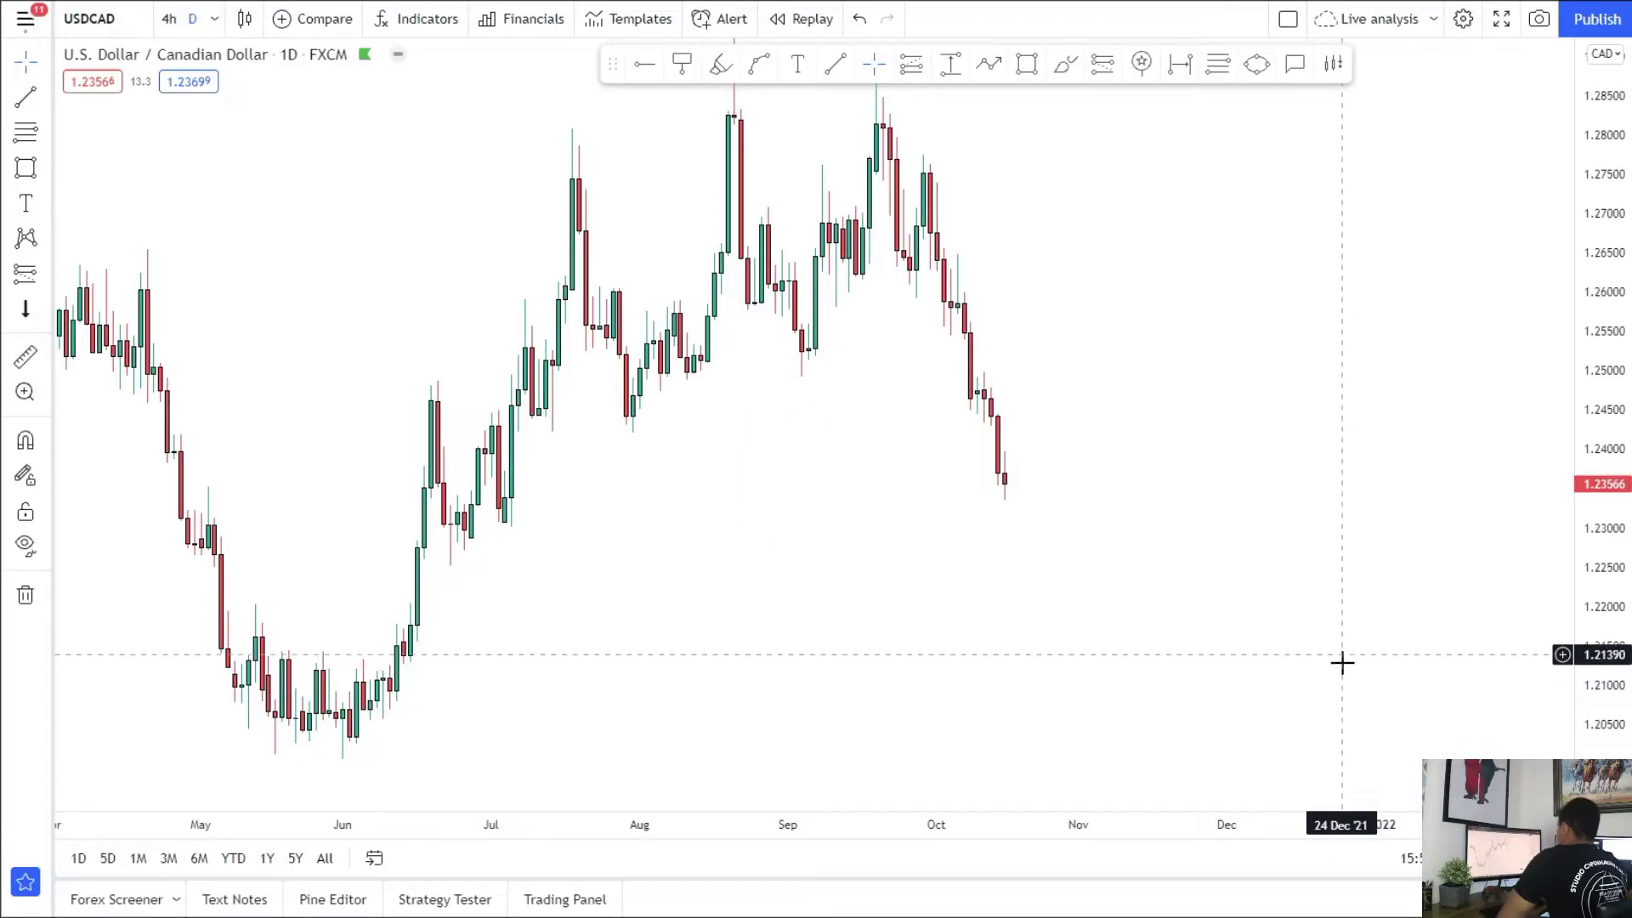
mouse_move(1342, 662)
mouse_down()
mouse_move(1343, 703)
mouse_move(1340, 687)
mouse_up()
drag(1319, 532, 1377, 471)
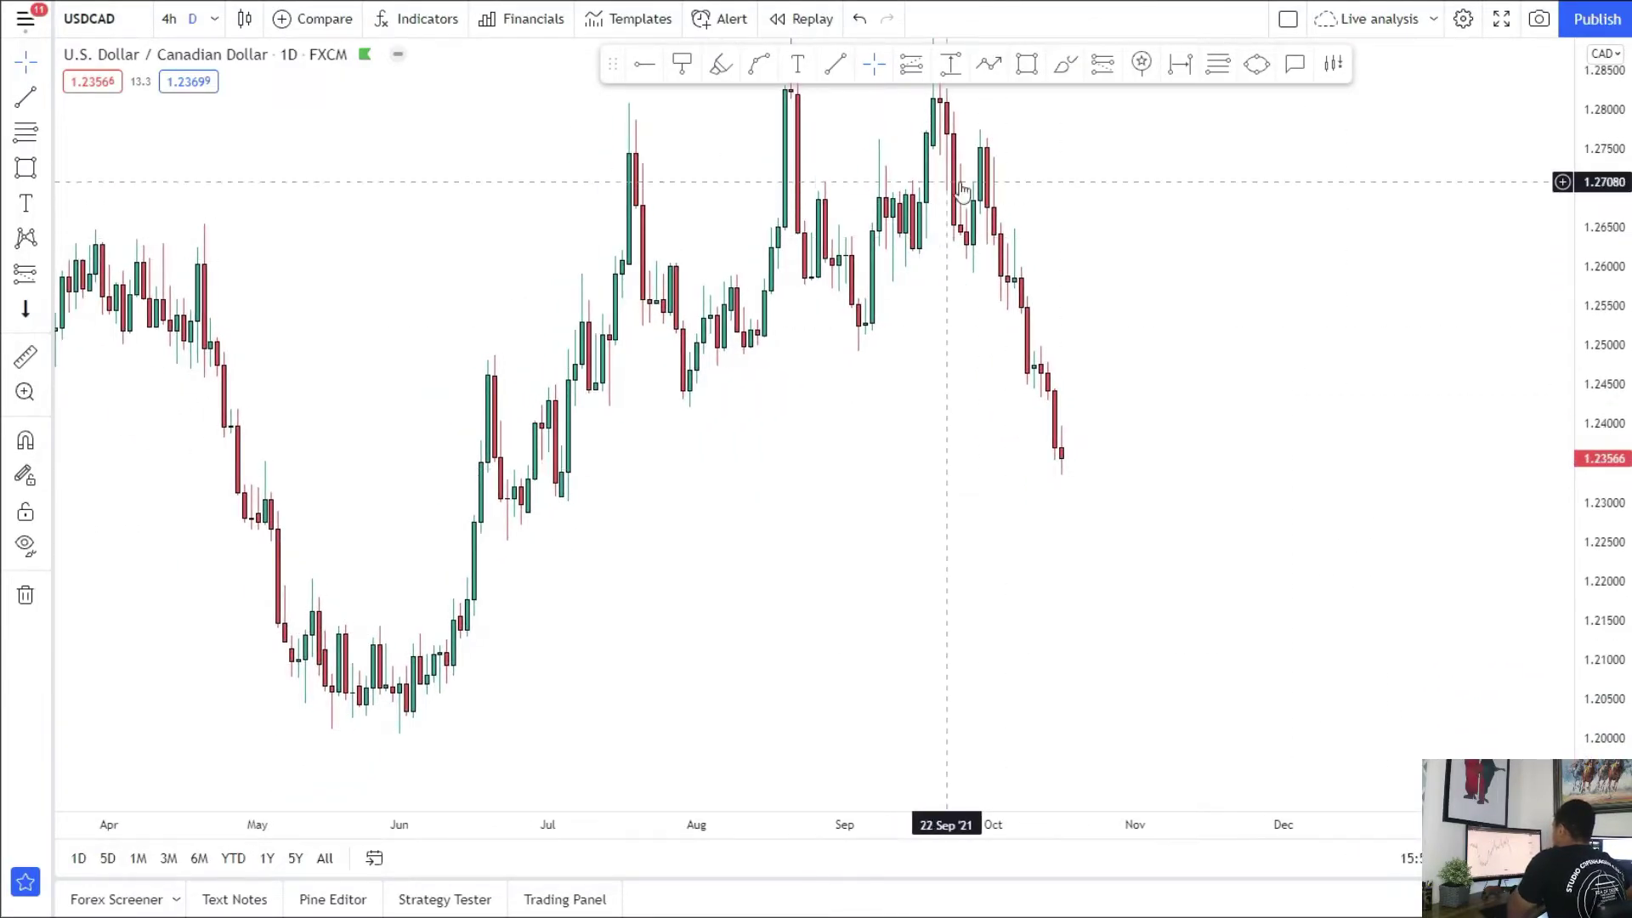
drag(1130, 490, 1050, 453)
click(1026, 65)
mouse_move(269, 663)
mouse_down()
mouse_move(503, 712)
mouse_move(1221, 711)
mouse_move(1375, 692)
mouse_up()
key(Delete)
Step: Mark a rectangular zone at the July swing lows between about 1.24270 and 1.24453, extending to mid-December 2021
drag(1127, 518, 1141, 645)
drag(1611, 711, 1609, 669)
drag(1312, 621, 1314, 553)
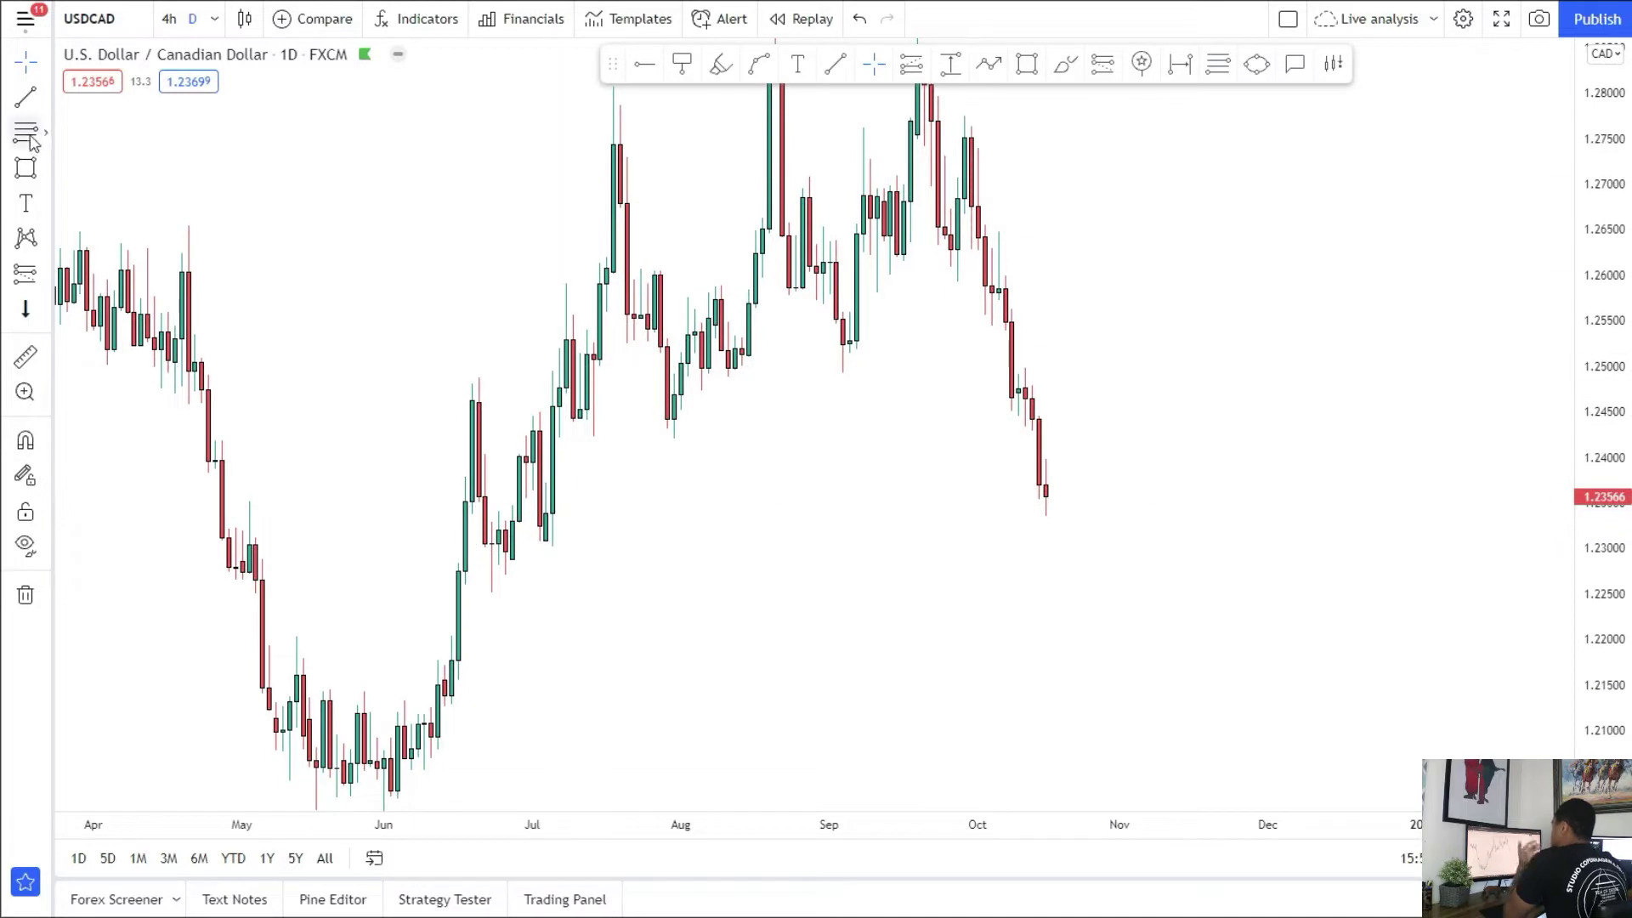
key(alt+shift+r)
drag(559, 417, 1328, 433)
scroll(900, 478, up, 3)
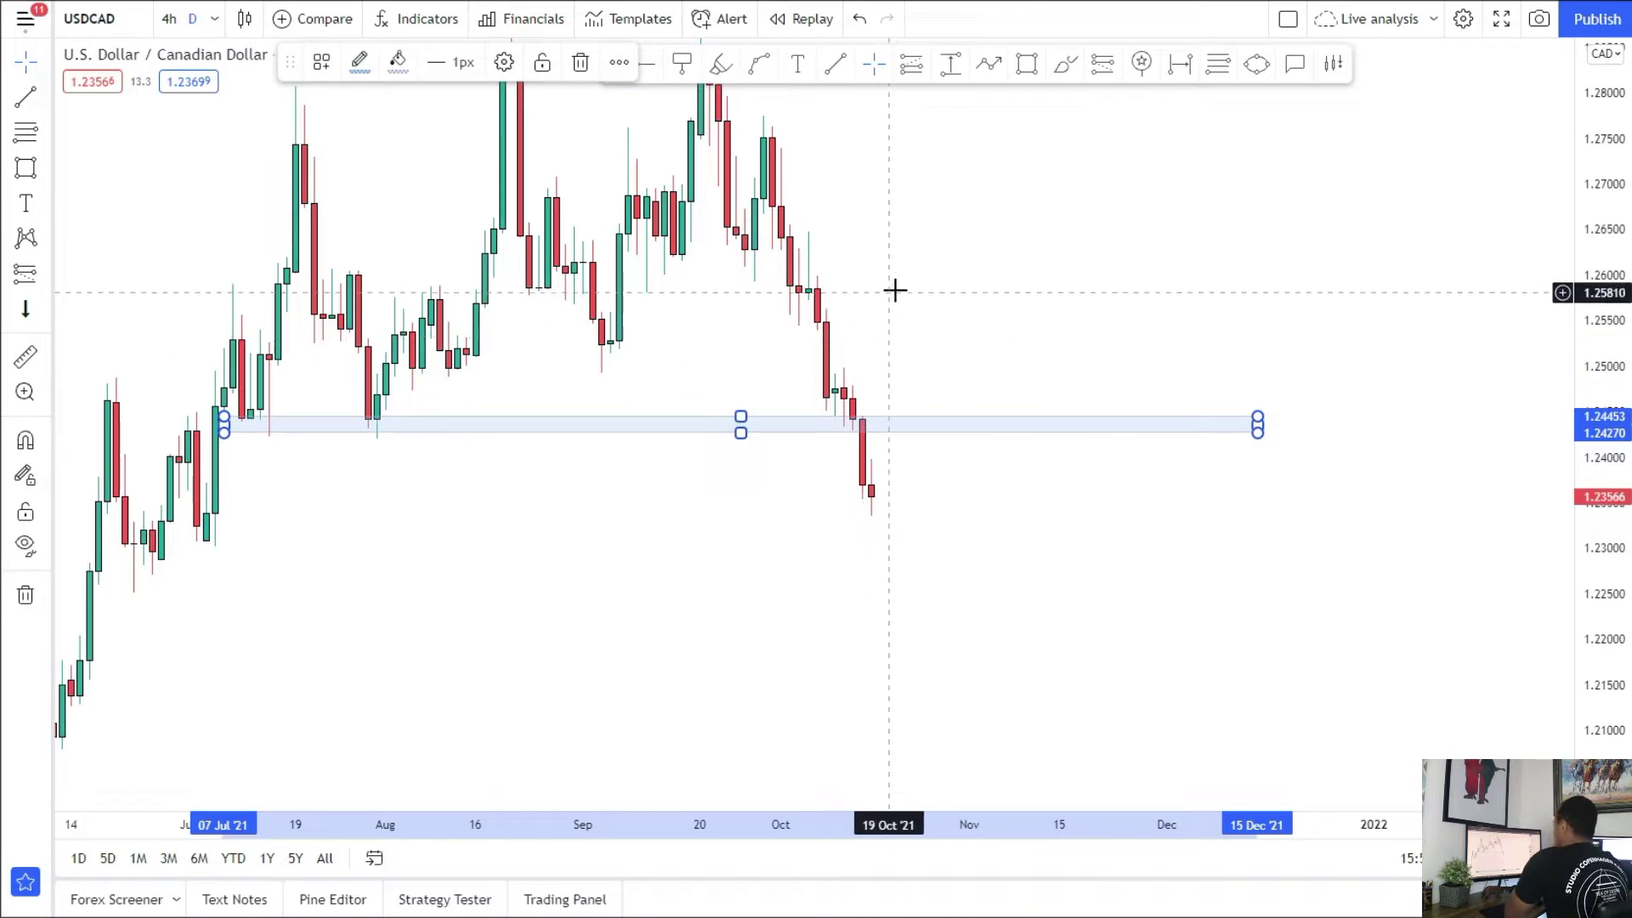
Step: Examine price's break below the zone on the 4-hour timeframe and on the 1-hour timeframe
drag(919, 568, 986, 495)
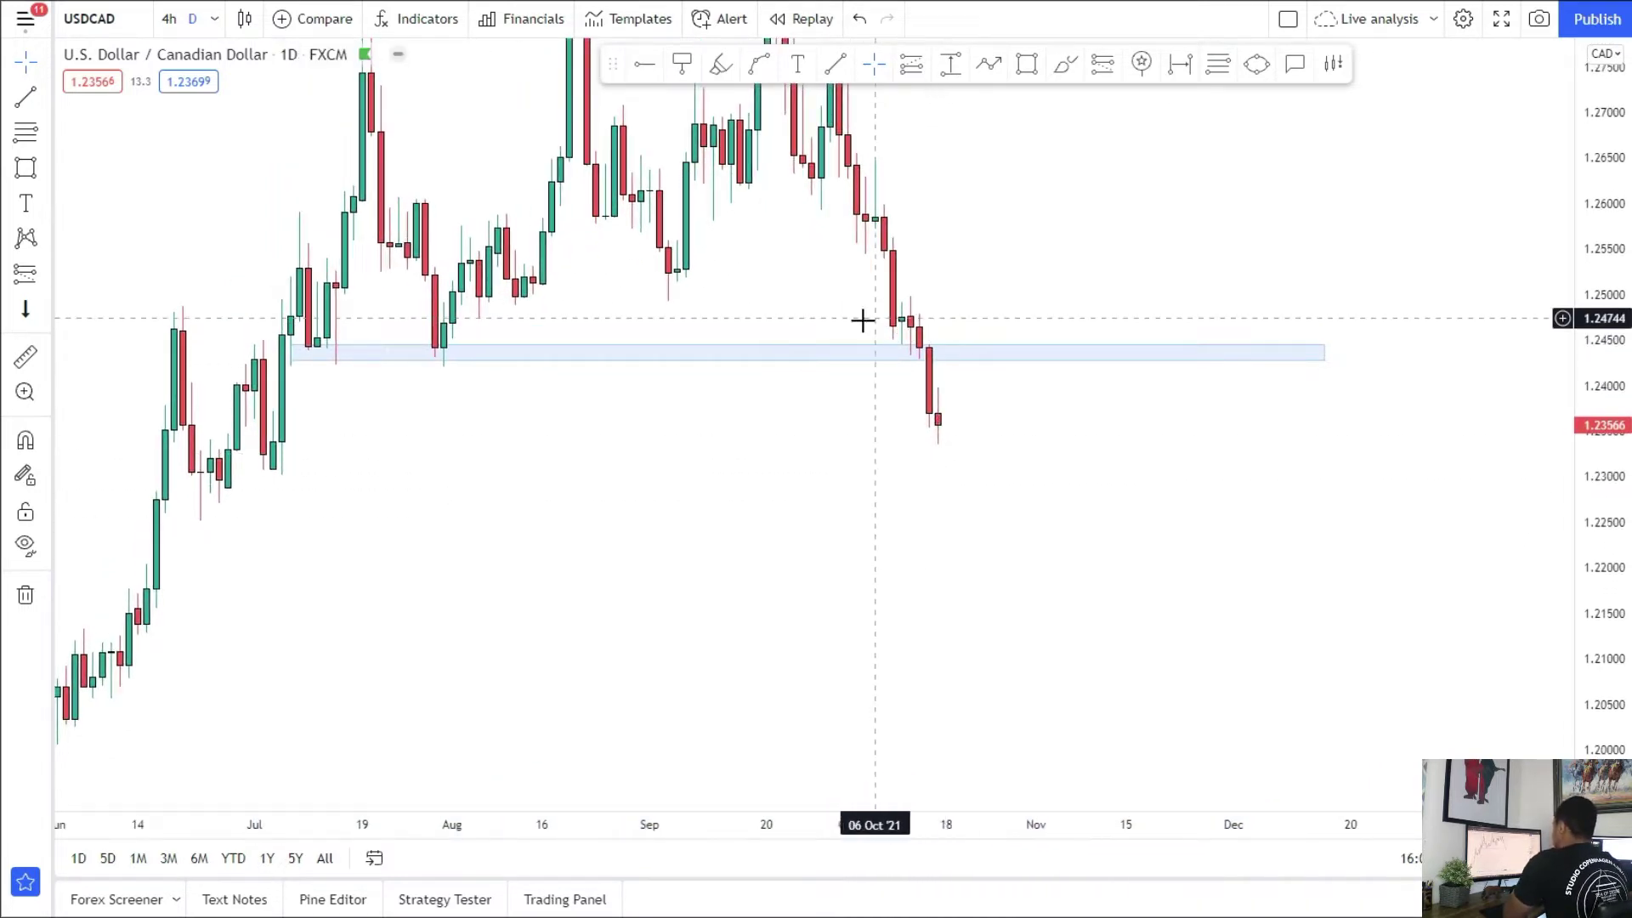
drag(888, 379, 940, 518)
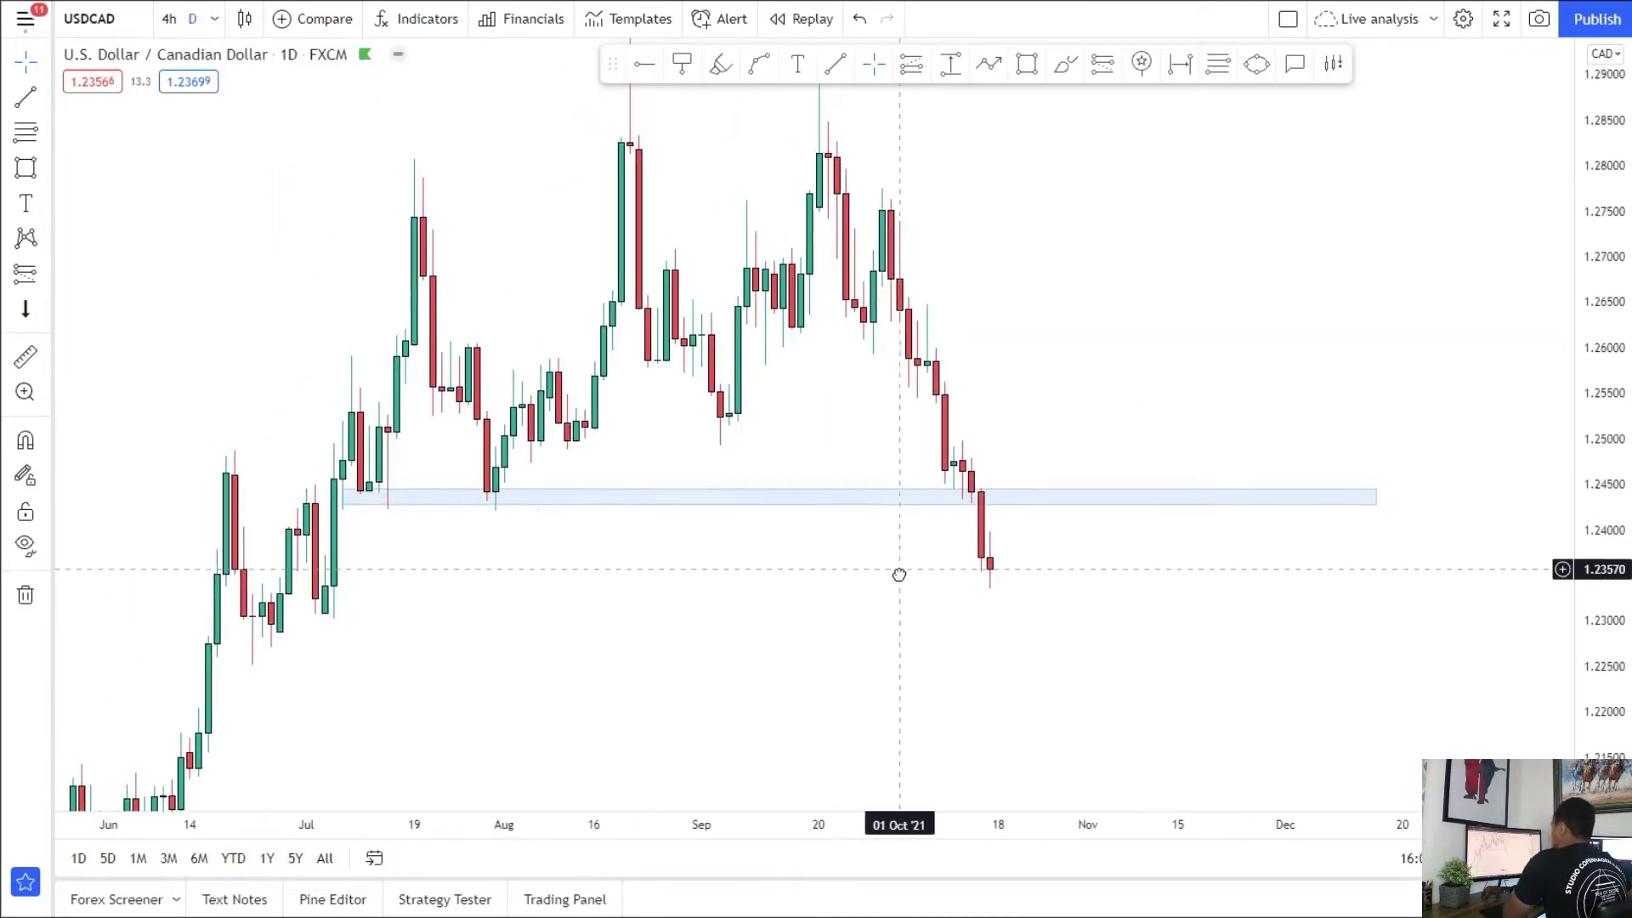
click(171, 19)
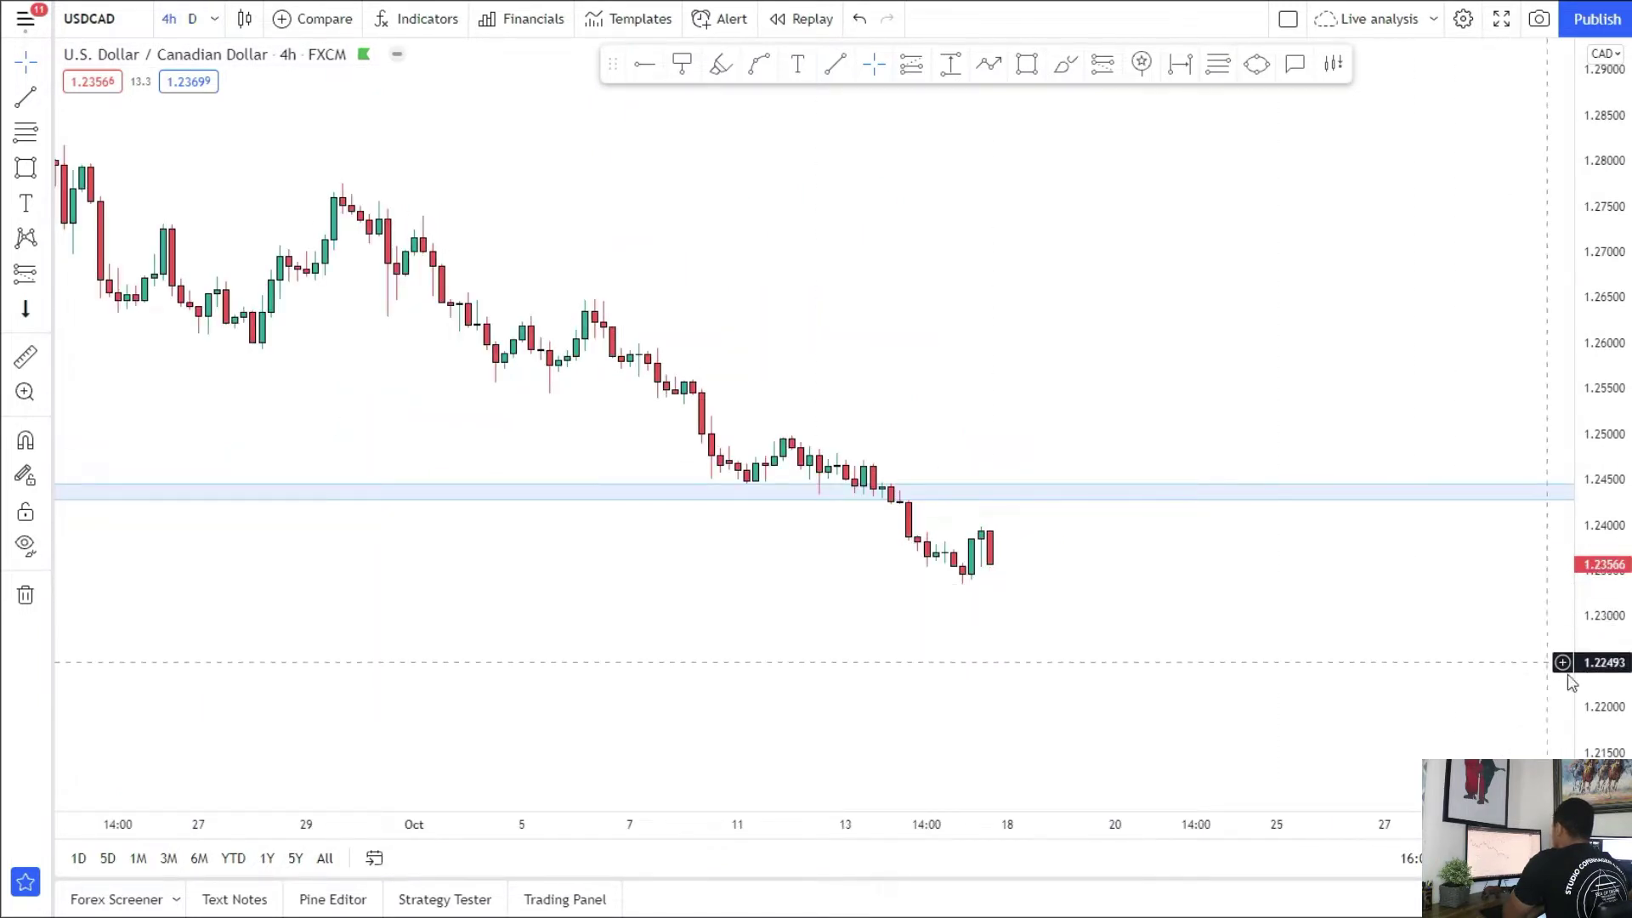
drag(1567, 677, 1561, 383)
click(217, 22)
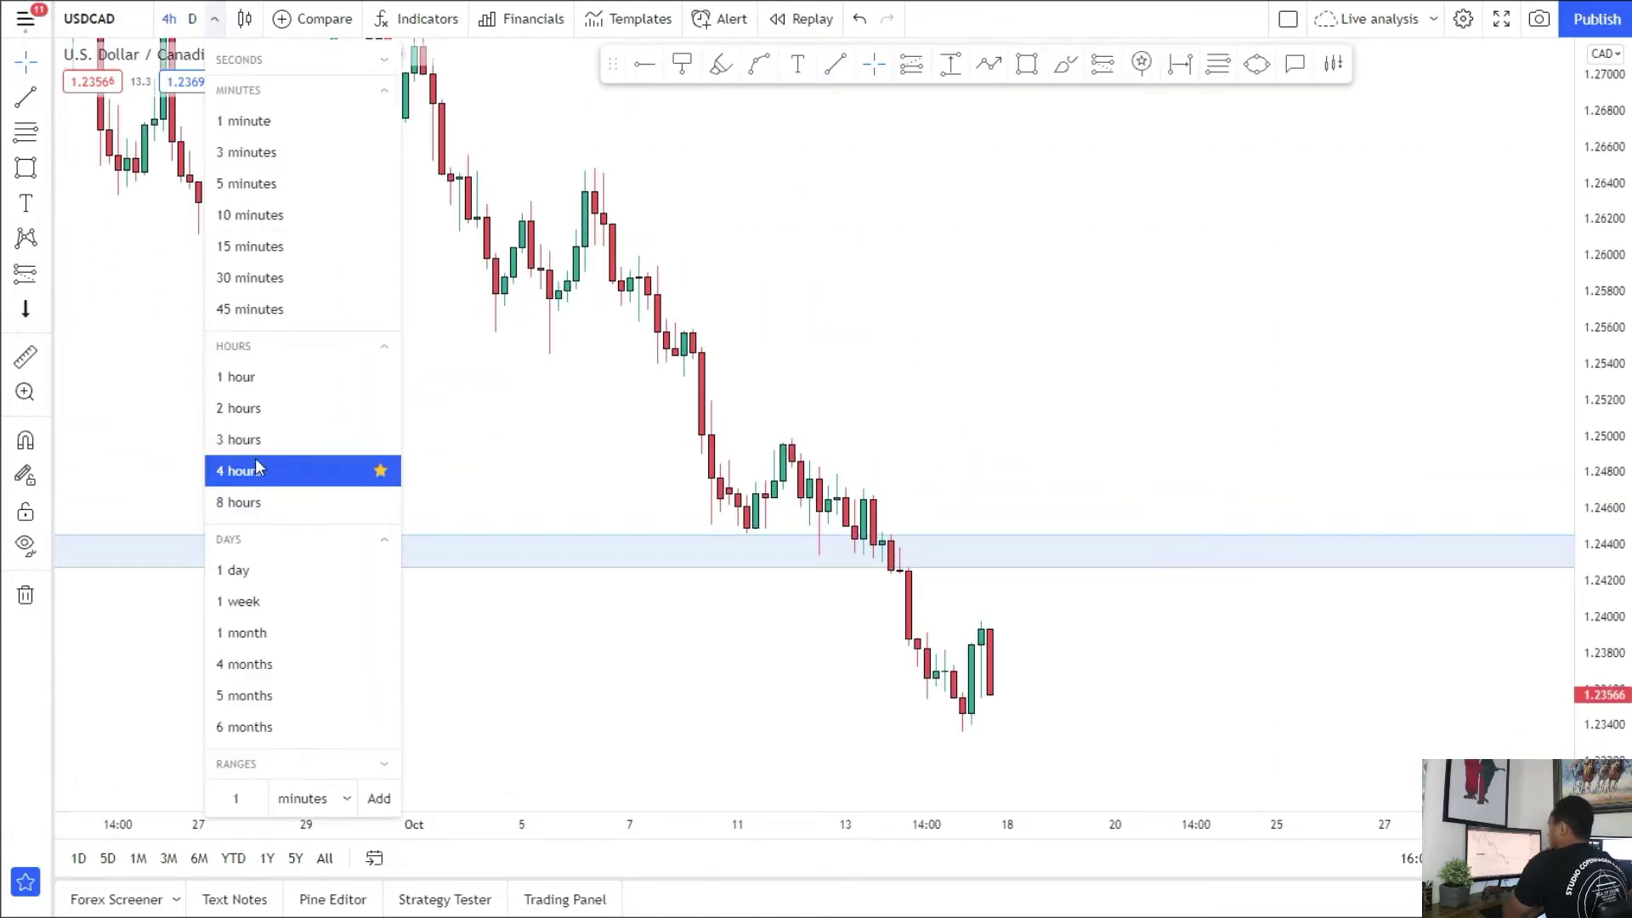
click(262, 379)
drag(1627, 645, 1595, 499)
scroll(994, 499, up, 4)
drag(893, 486, 980, 429)
Step: Circle the consolidation above the zone and the small pause at its lower edge on 14 October with the brush
click(1073, 75)
mouse_move(329, 408)
mouse_down()
mouse_move(894, 499)
mouse_move(562, 545)
mouse_move(320, 521)
mouse_move(327, 408)
mouse_up()
mouse_move(891, 557)
mouse_down()
mouse_move(937, 553)
mouse_move(879, 597)
mouse_up()
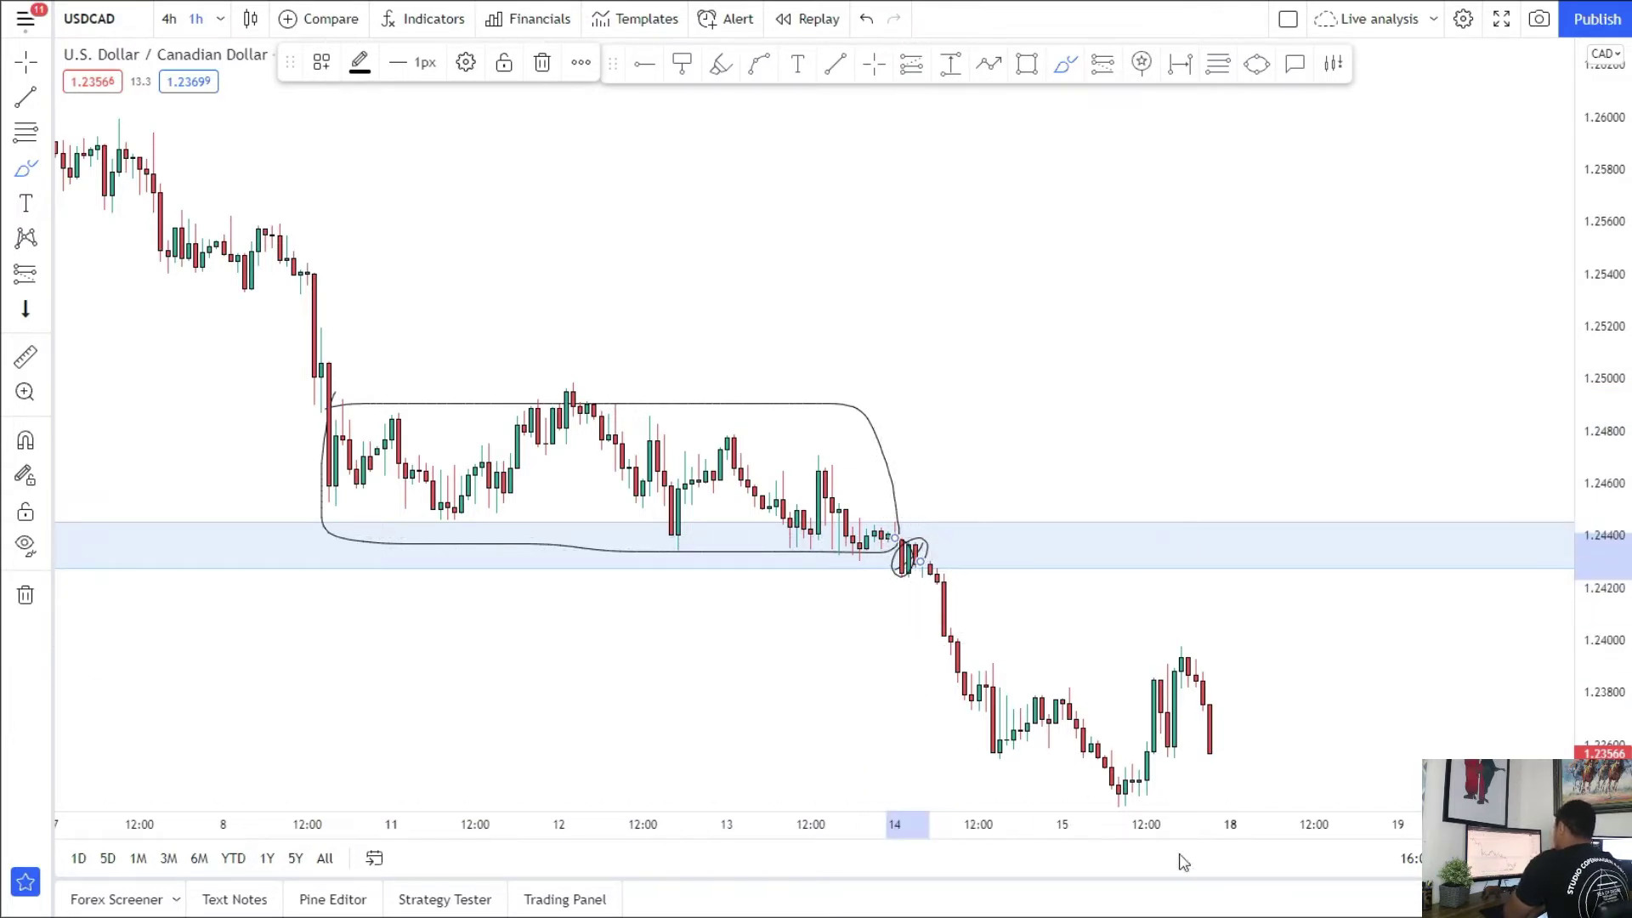
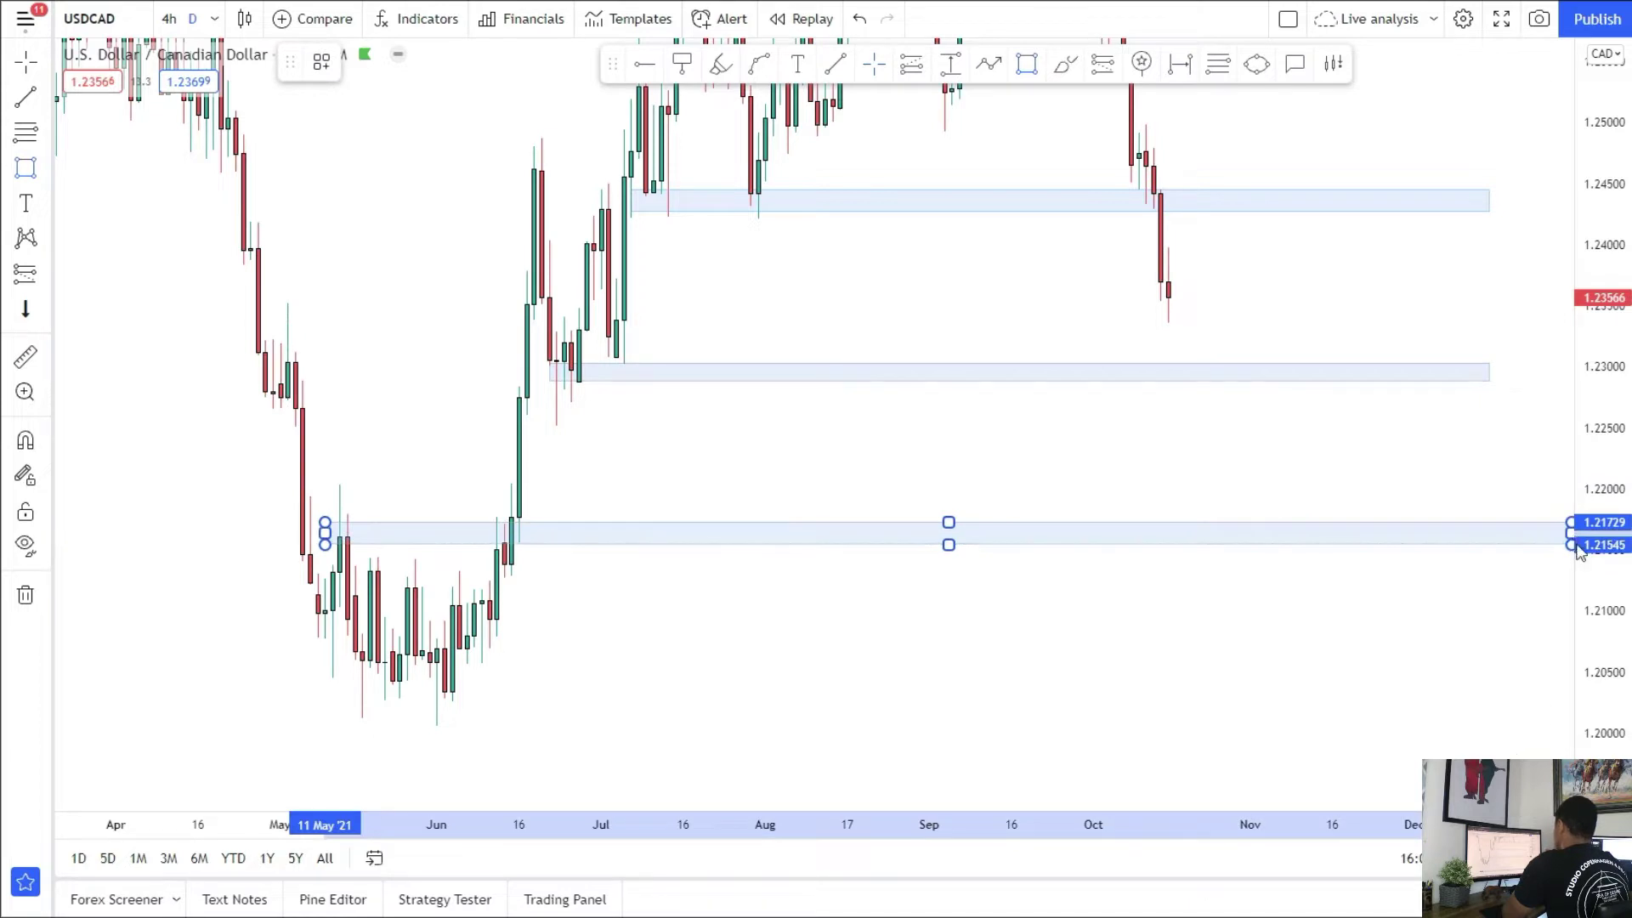
Step: Complete a rectangular support zone between about 1.21545 and 1.21729, starting 11 May and extending well past the current price
click(1564, 540)
click(1562, 541)
drag(1151, 629, 1147, 711)
scroll(1194, 628, up, 4)
drag(1606, 570, 1606, 498)
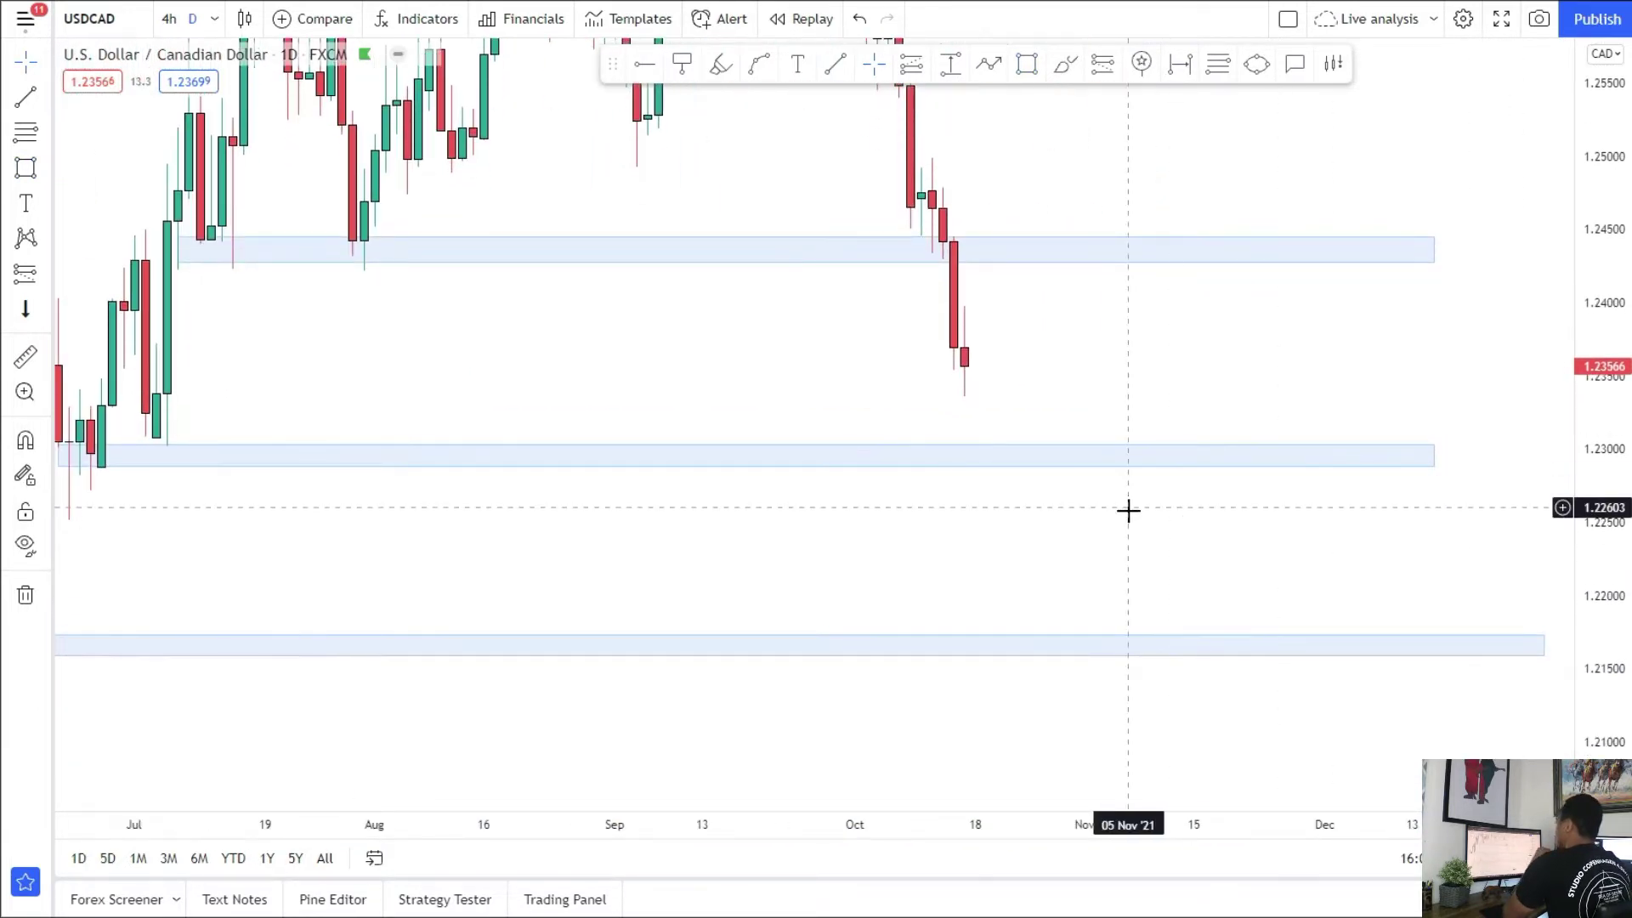
Step: Sketch a retest of the upper zone falling to the 1.2300 zone, and a second retest there falling to the lowest zone
drag(1130, 515, 1151, 539)
mouse_move(995, 367)
mouse_down()
mouse_move(1000, 308)
mouse_move(1051, 289)
mouse_up()
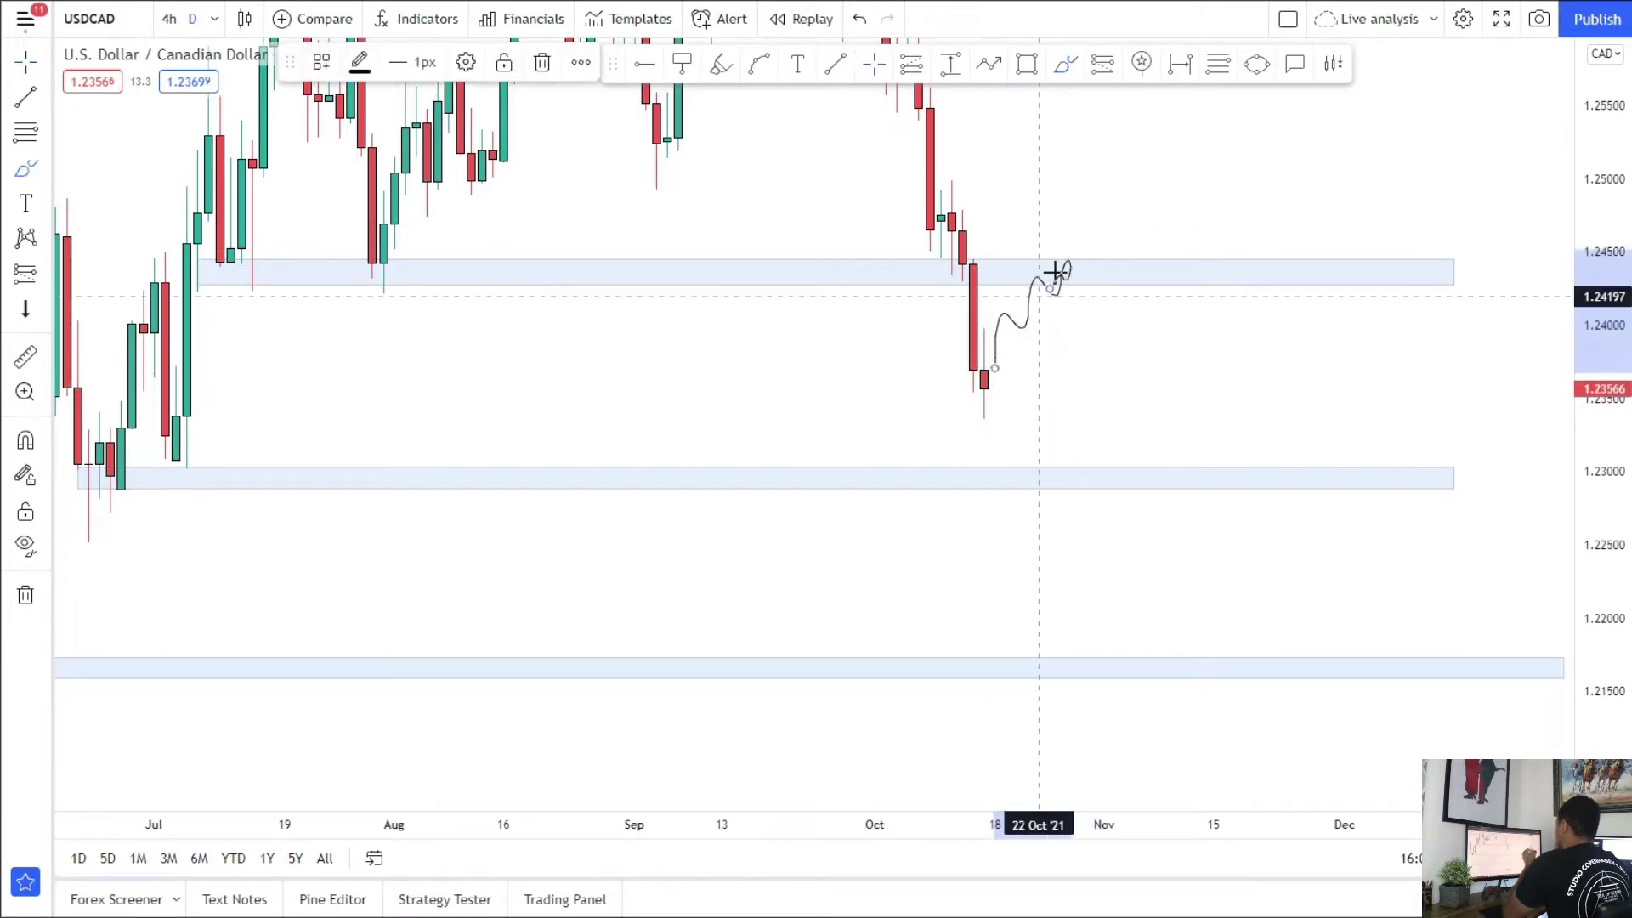
mouse_move(202, 280)
mouse_down()
mouse_move(1114, 284)
mouse_move(1082, 321)
mouse_move(1140, 501)
mouse_move(1137, 459)
mouse_up()
scroll(1041, 589, down, 2)
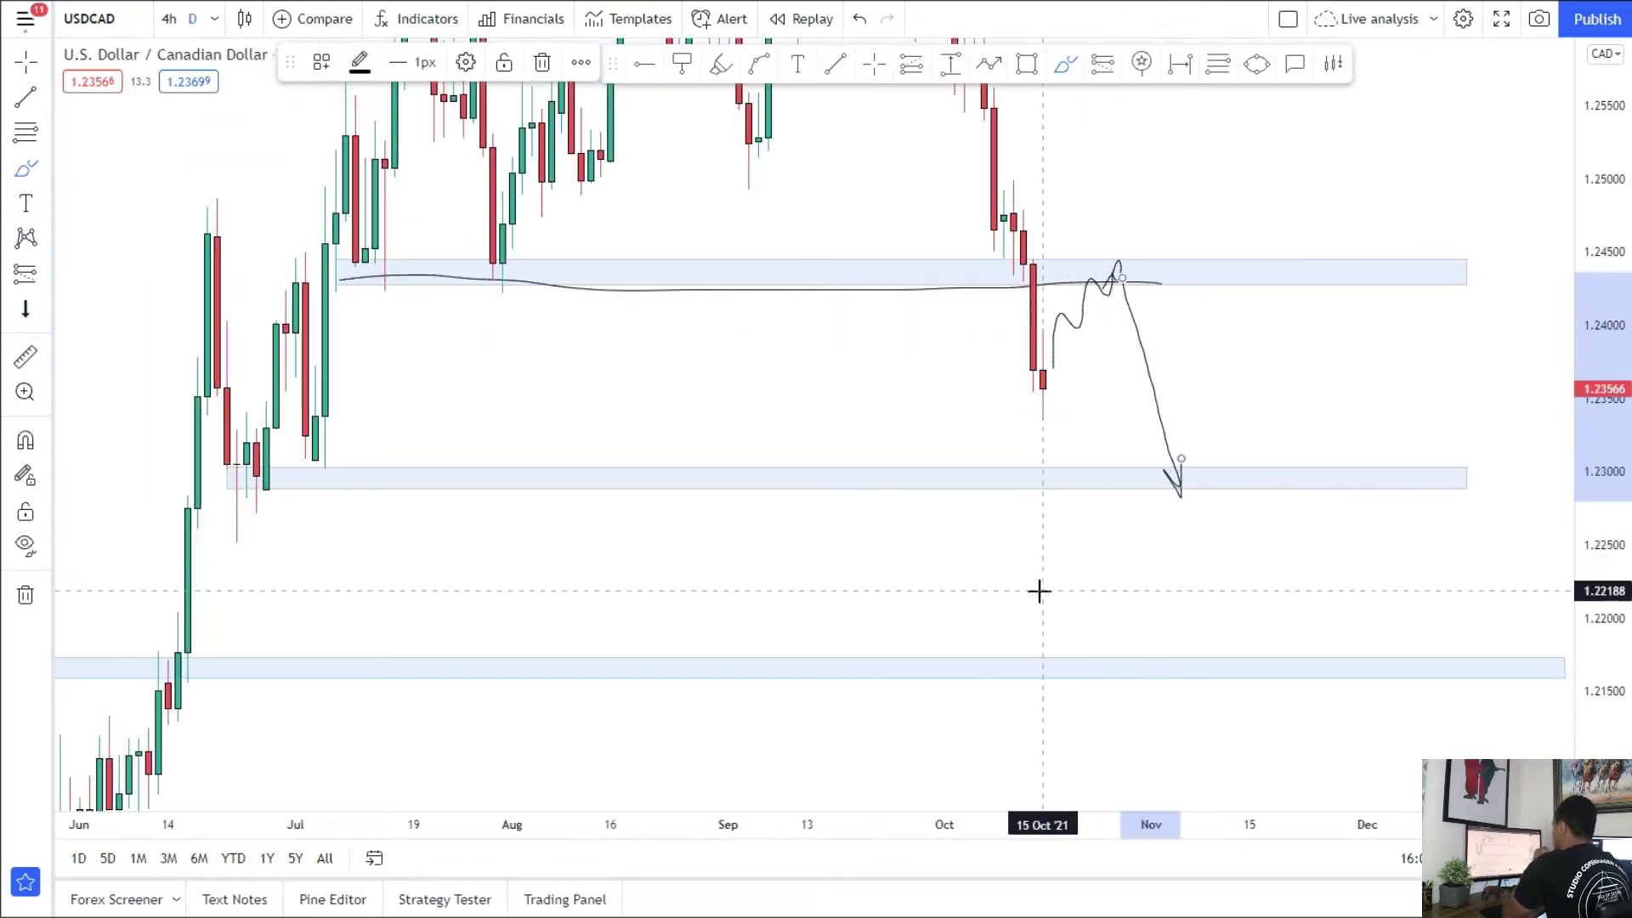
mouse_move(1054, 481)
mouse_down()
mouse_move(1133, 532)
mouse_move(1155, 663)
mouse_move(1176, 652)
mouse_up()
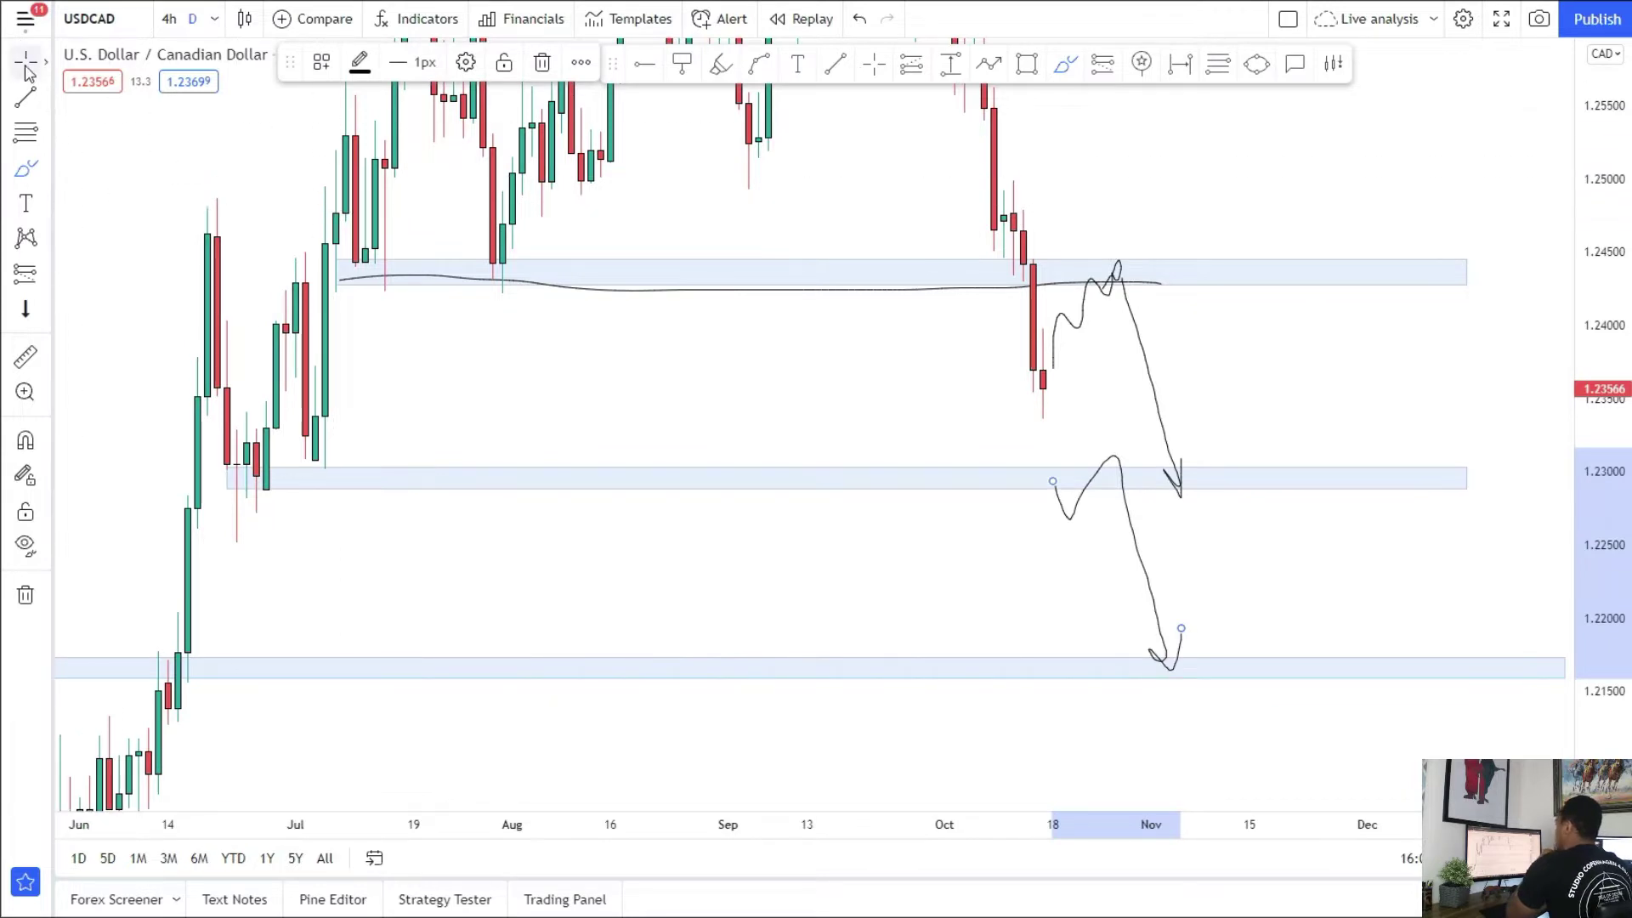
Step: Delete the lower drop sketch and draw a bounce arrow from the 1.2300 zone up to the upper zone
drag(652, 382, 632, 633)
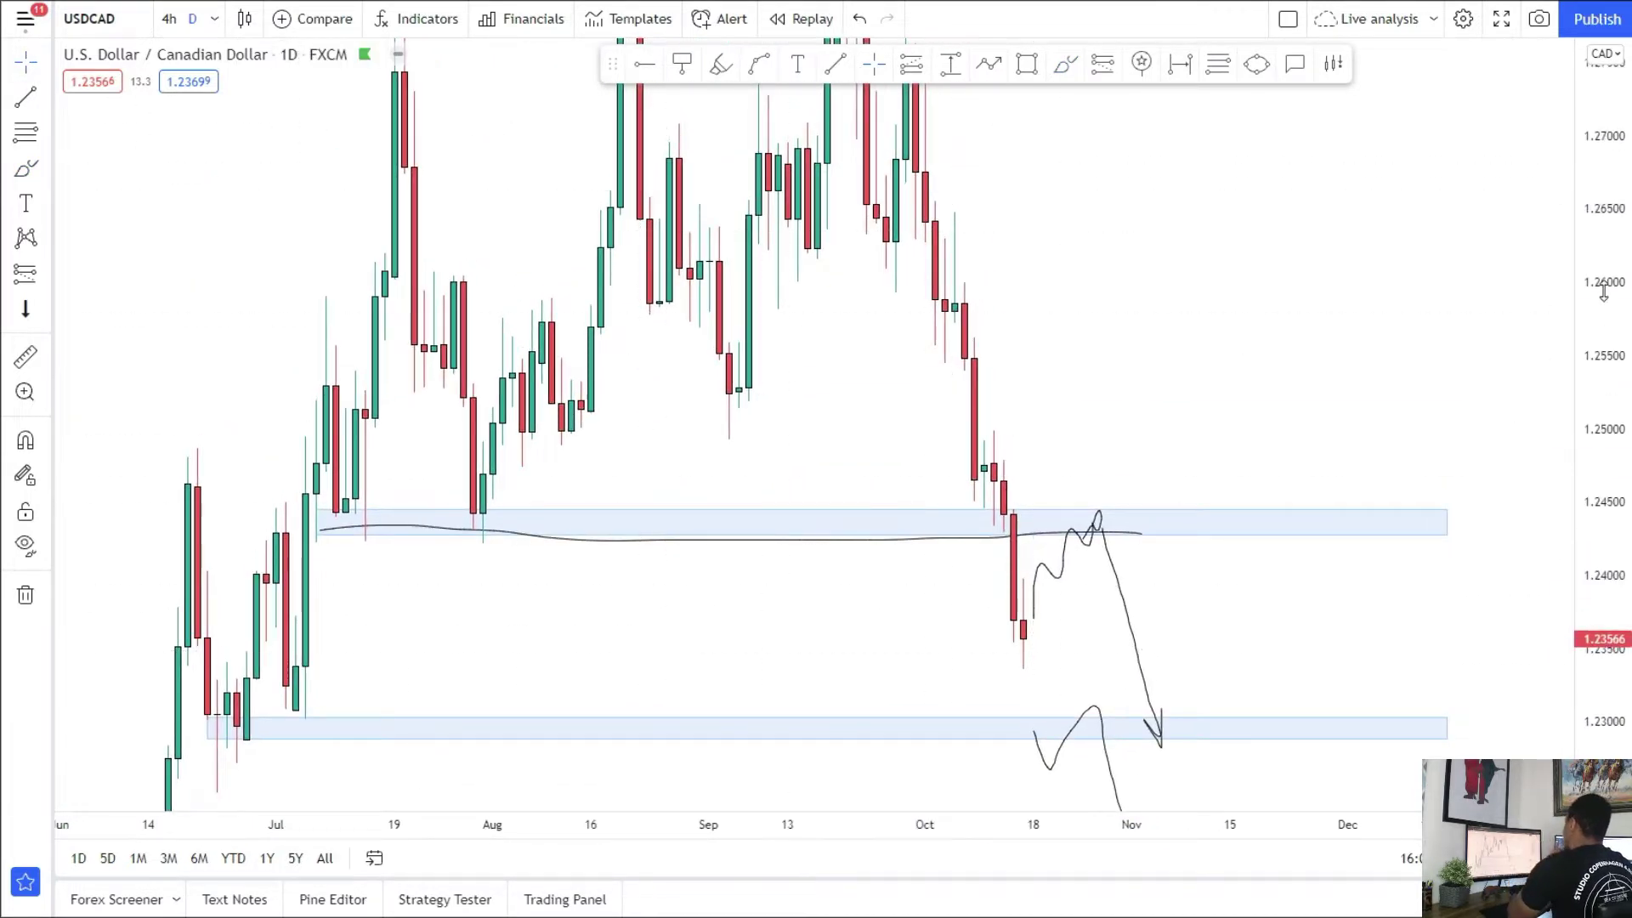
drag(1604, 293, 1604, 433)
drag(1293, 310, 1279, 357)
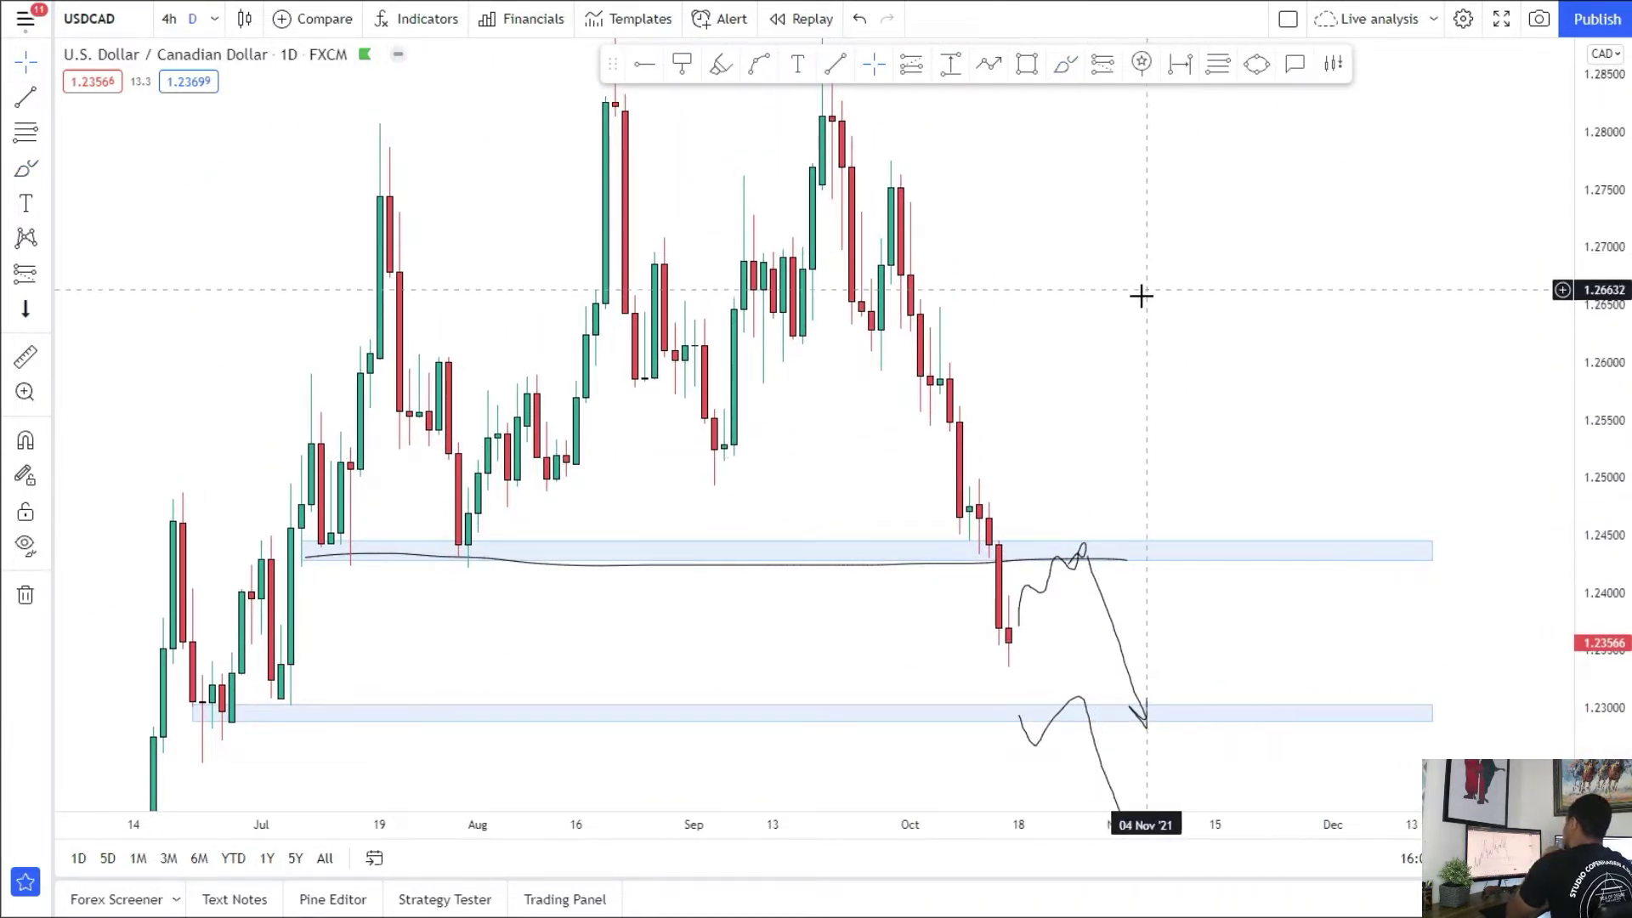
drag(654, 595, 641, 412)
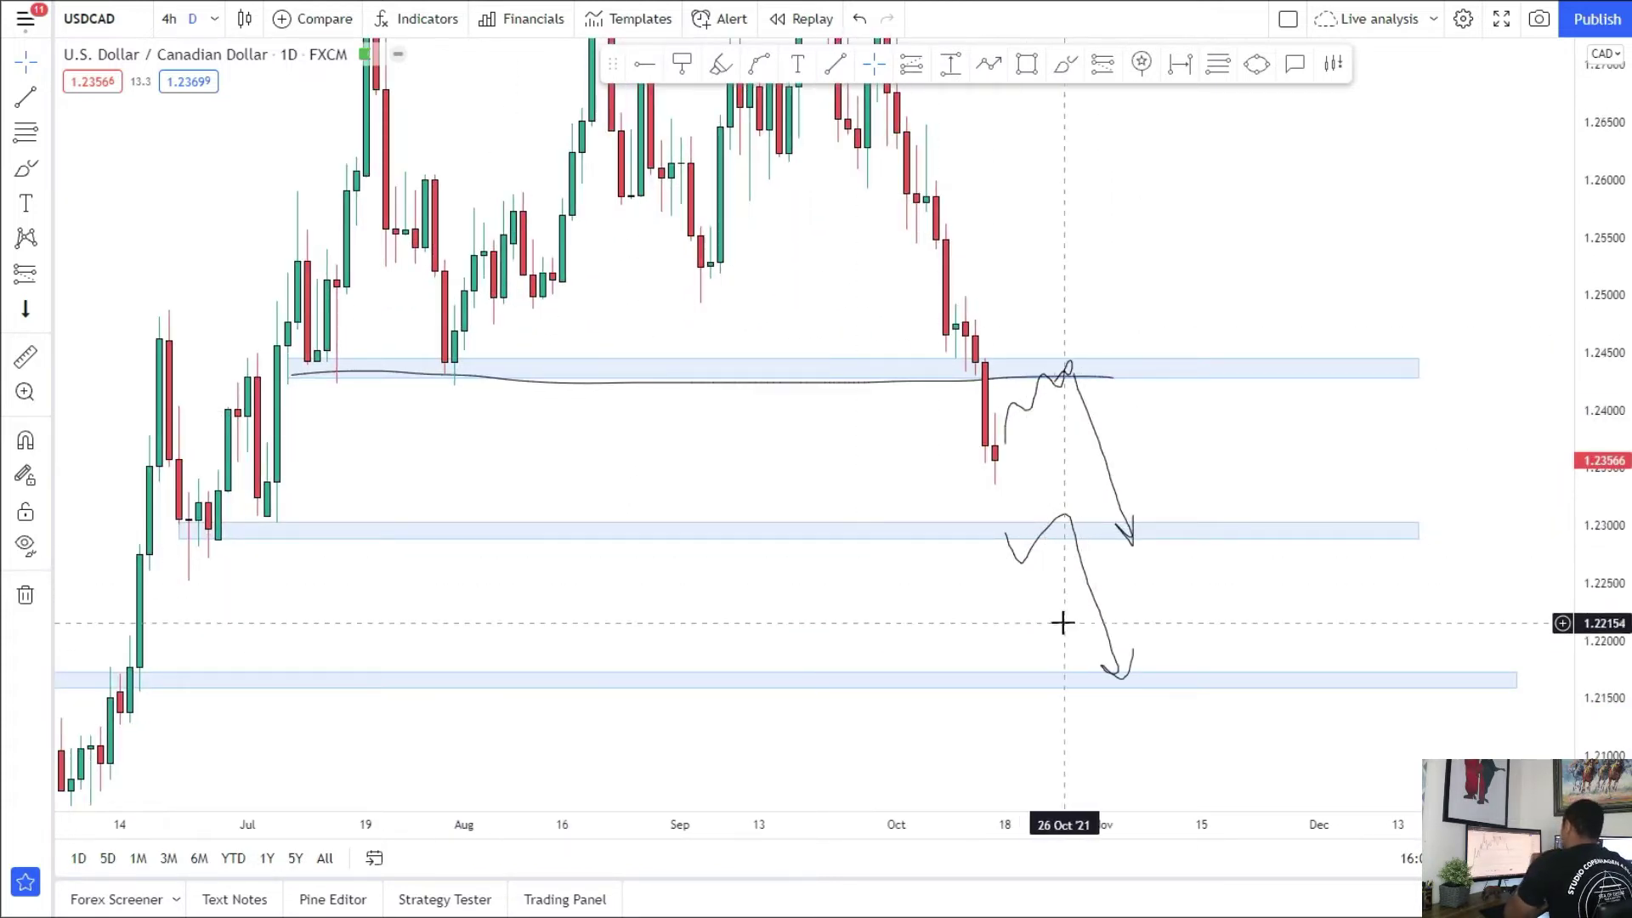
mouse_move(1112, 680)
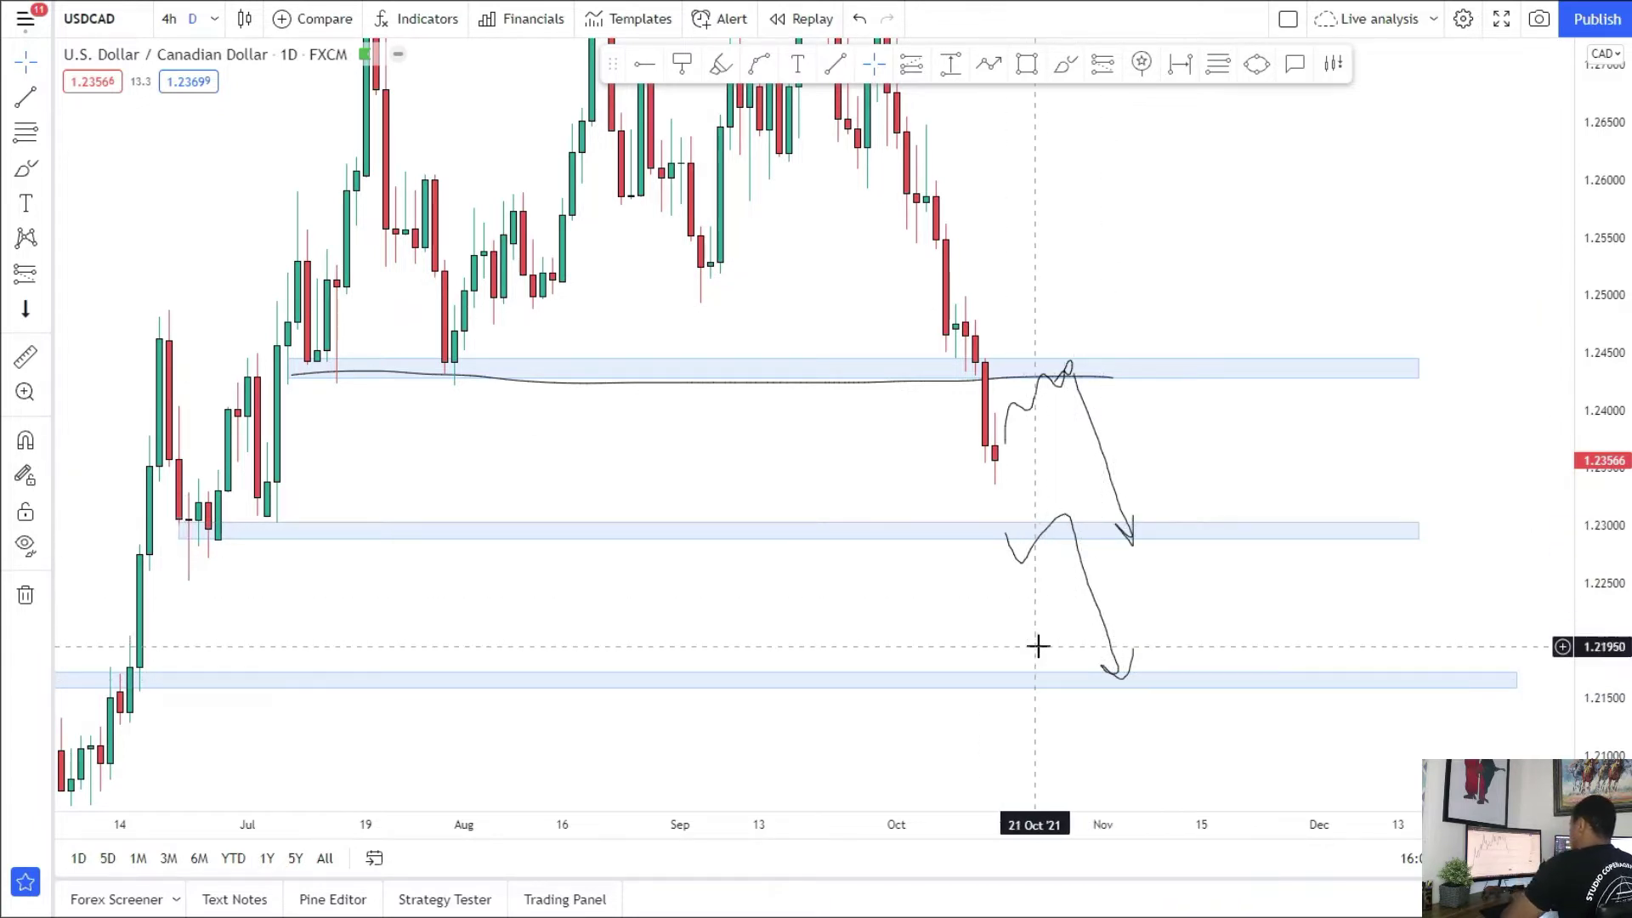
click(1020, 553)
key(Delete)
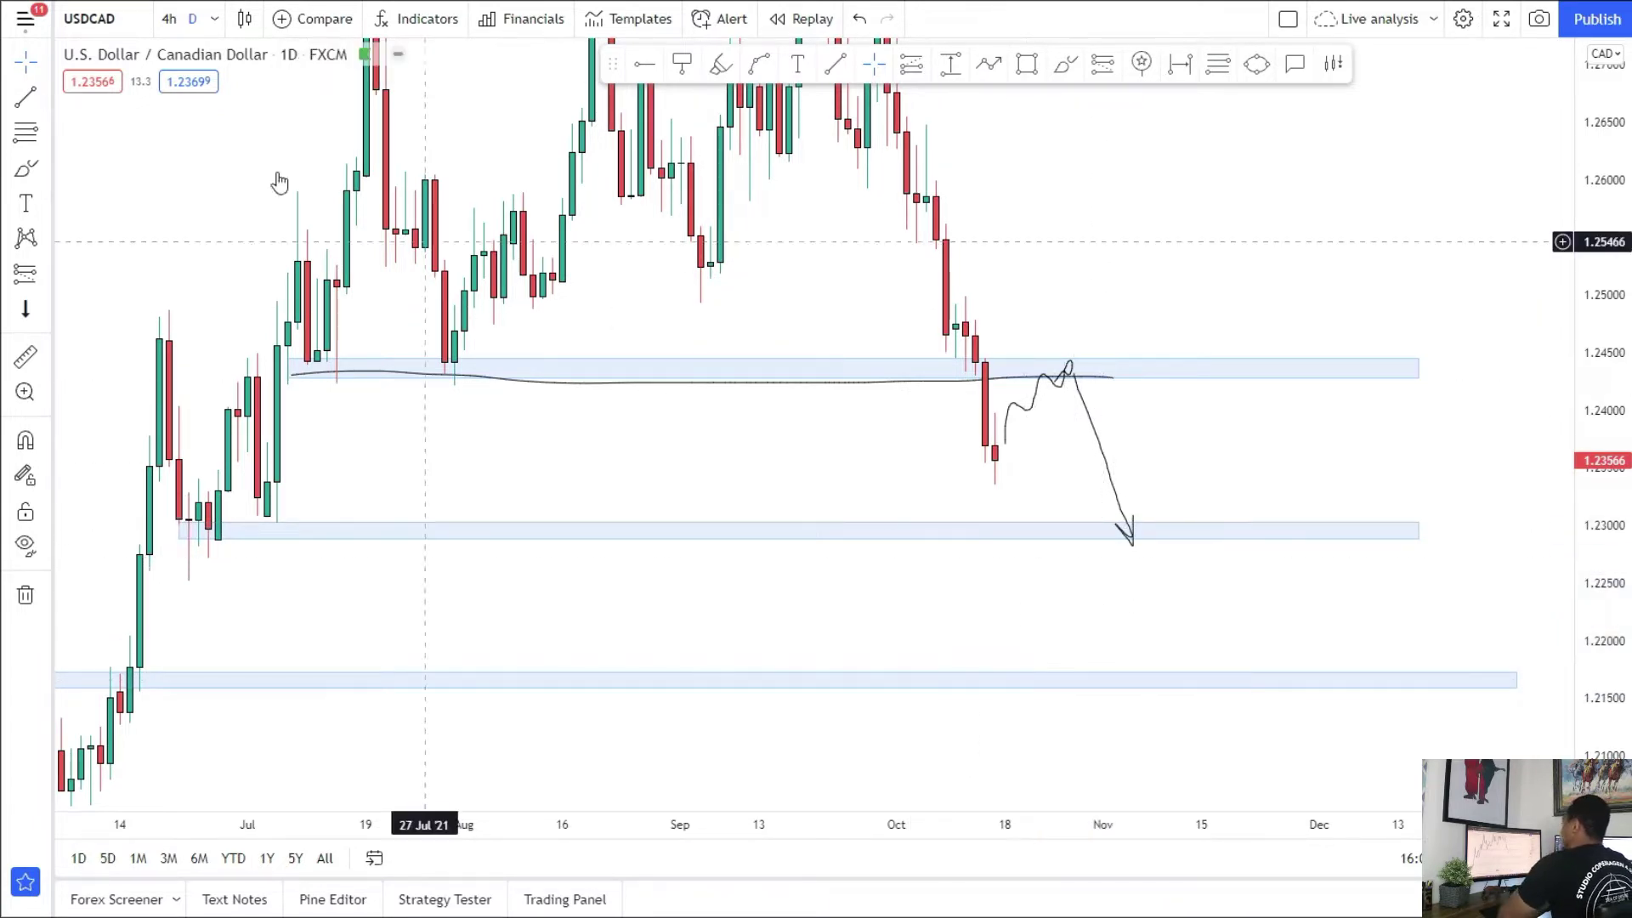
drag(1020, 528, 1056, 409)
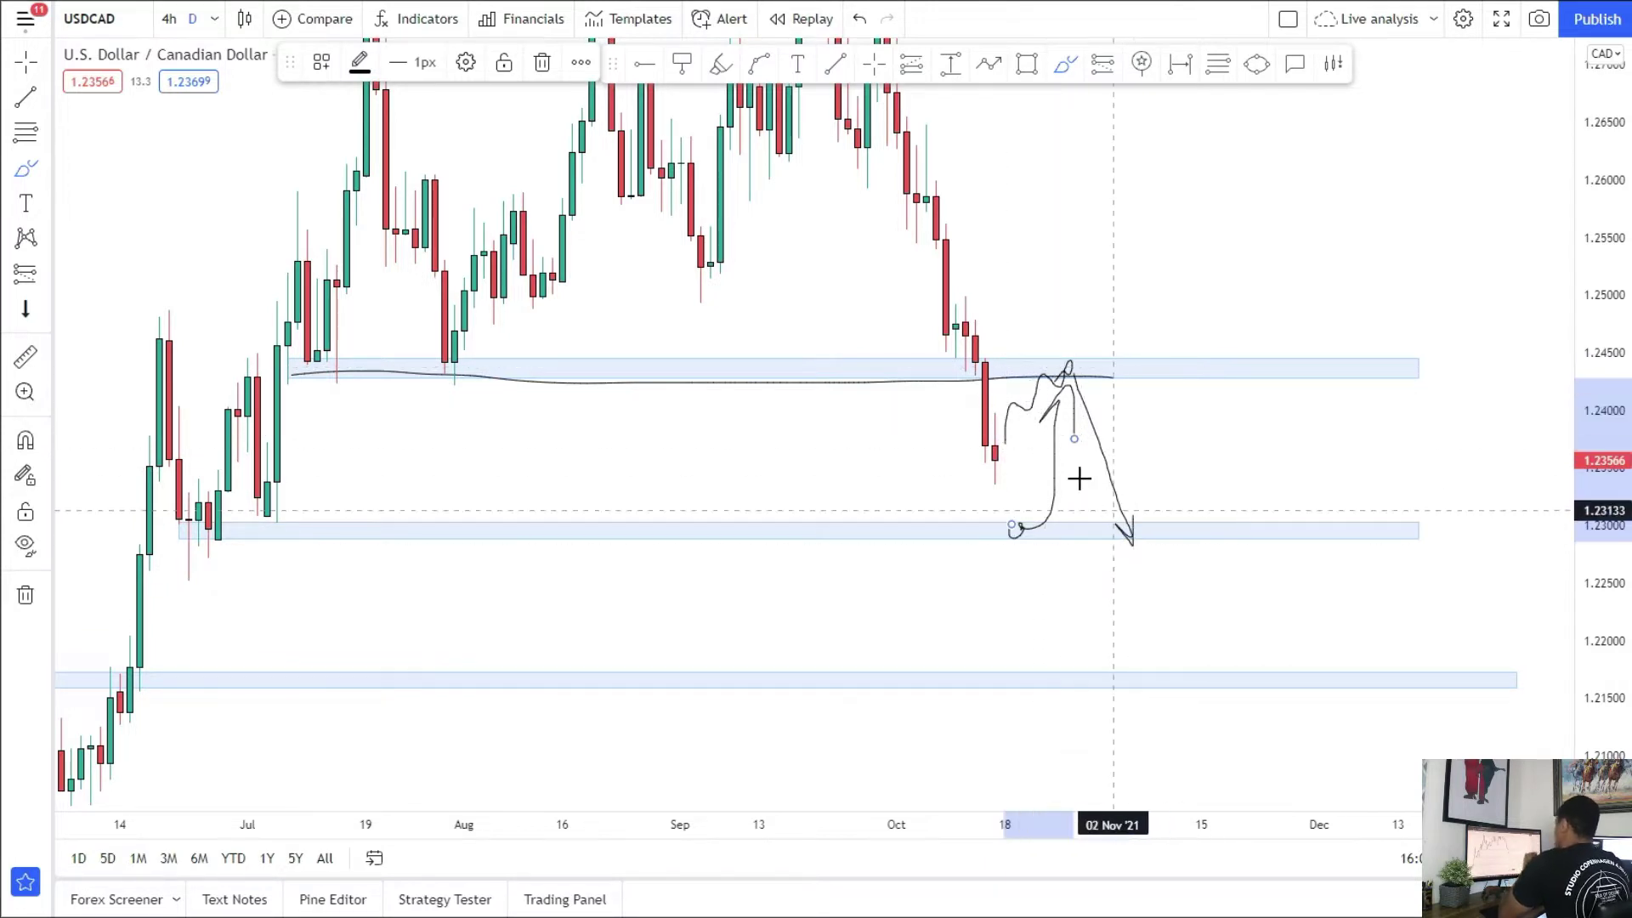
Step: Switch USDCAD to the 4-hour timeframe and delete all the scenario brush strokes, keeping the zones
click(170, 19)
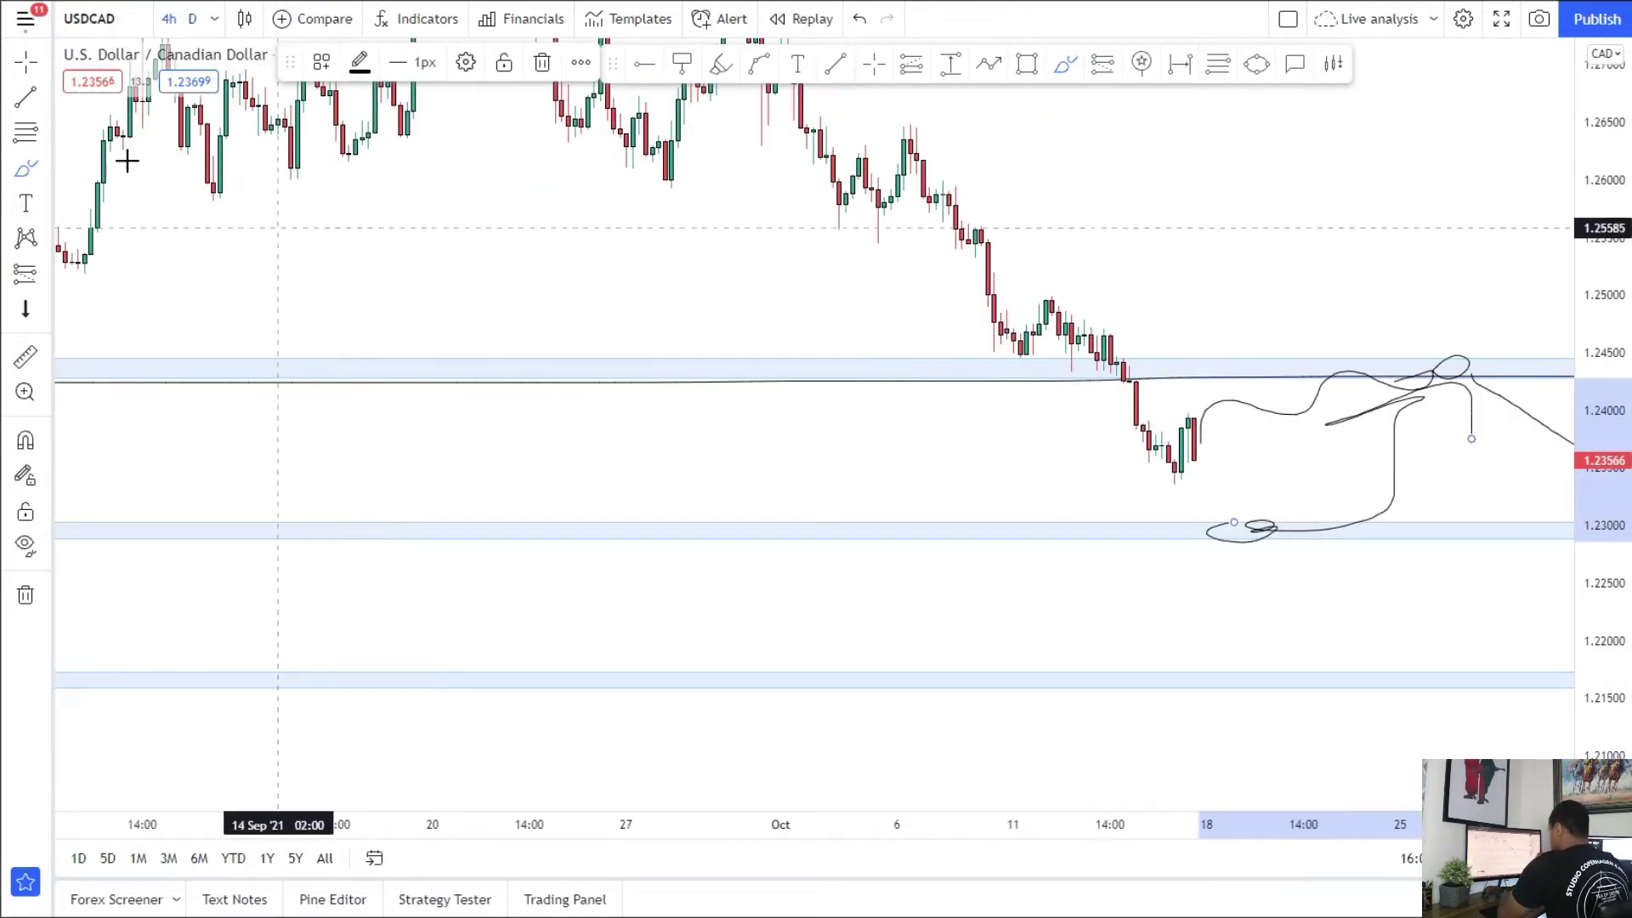
drag(1314, 611, 1186, 611)
drag(1604, 637, 1604, 348)
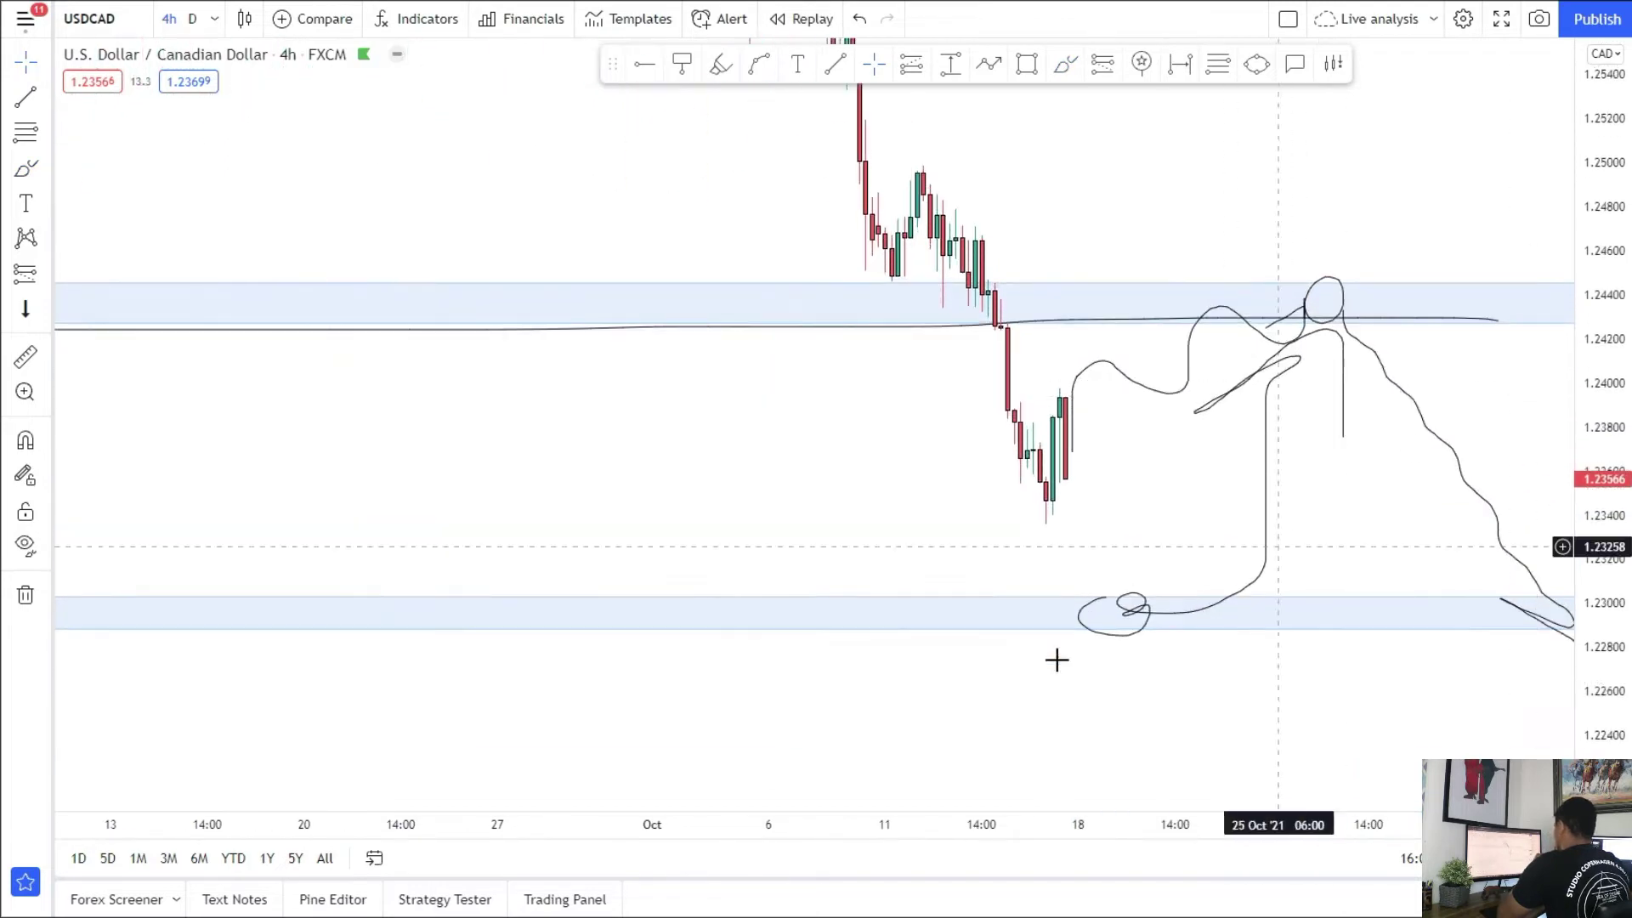
click(1144, 609)
key(Delete)
click(1188, 388)
key(Delete)
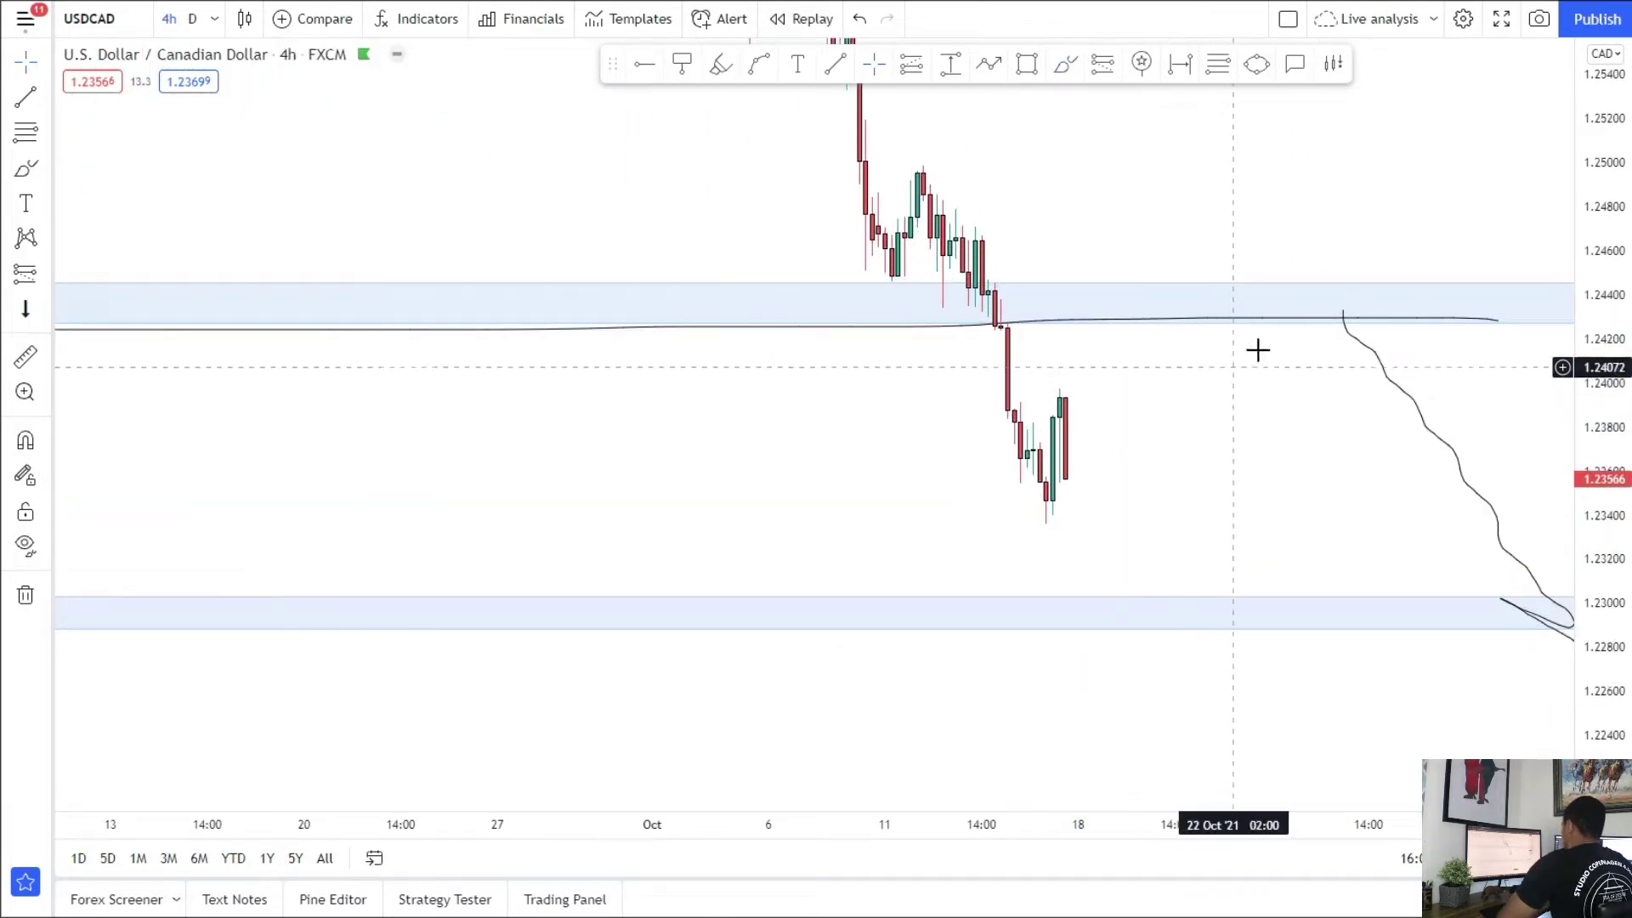
click(1344, 320)
key(Delete)
Step: Sketch a climb from about 1.2380 into the upper zone, circle the retest, and draw a drop arrow to about 1.2300
drag(1241, 419, 1141, 412)
click(1065, 63)
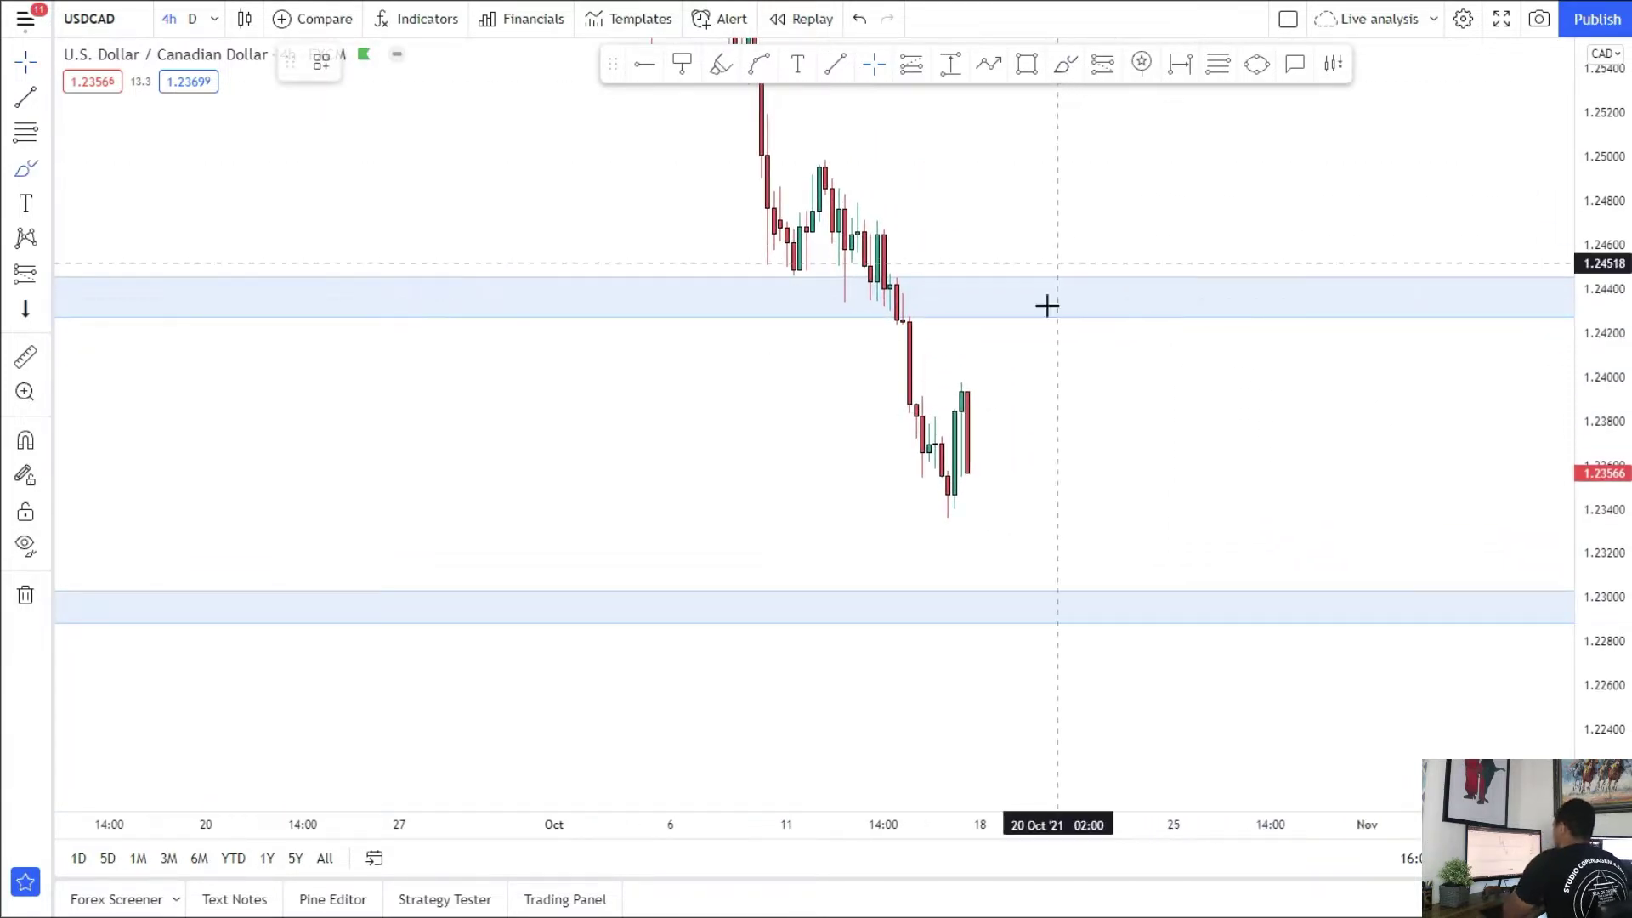
mouse_move(1008, 424)
mouse_down()
mouse_move(1116, 296)
mouse_move(1158, 580)
mouse_up()
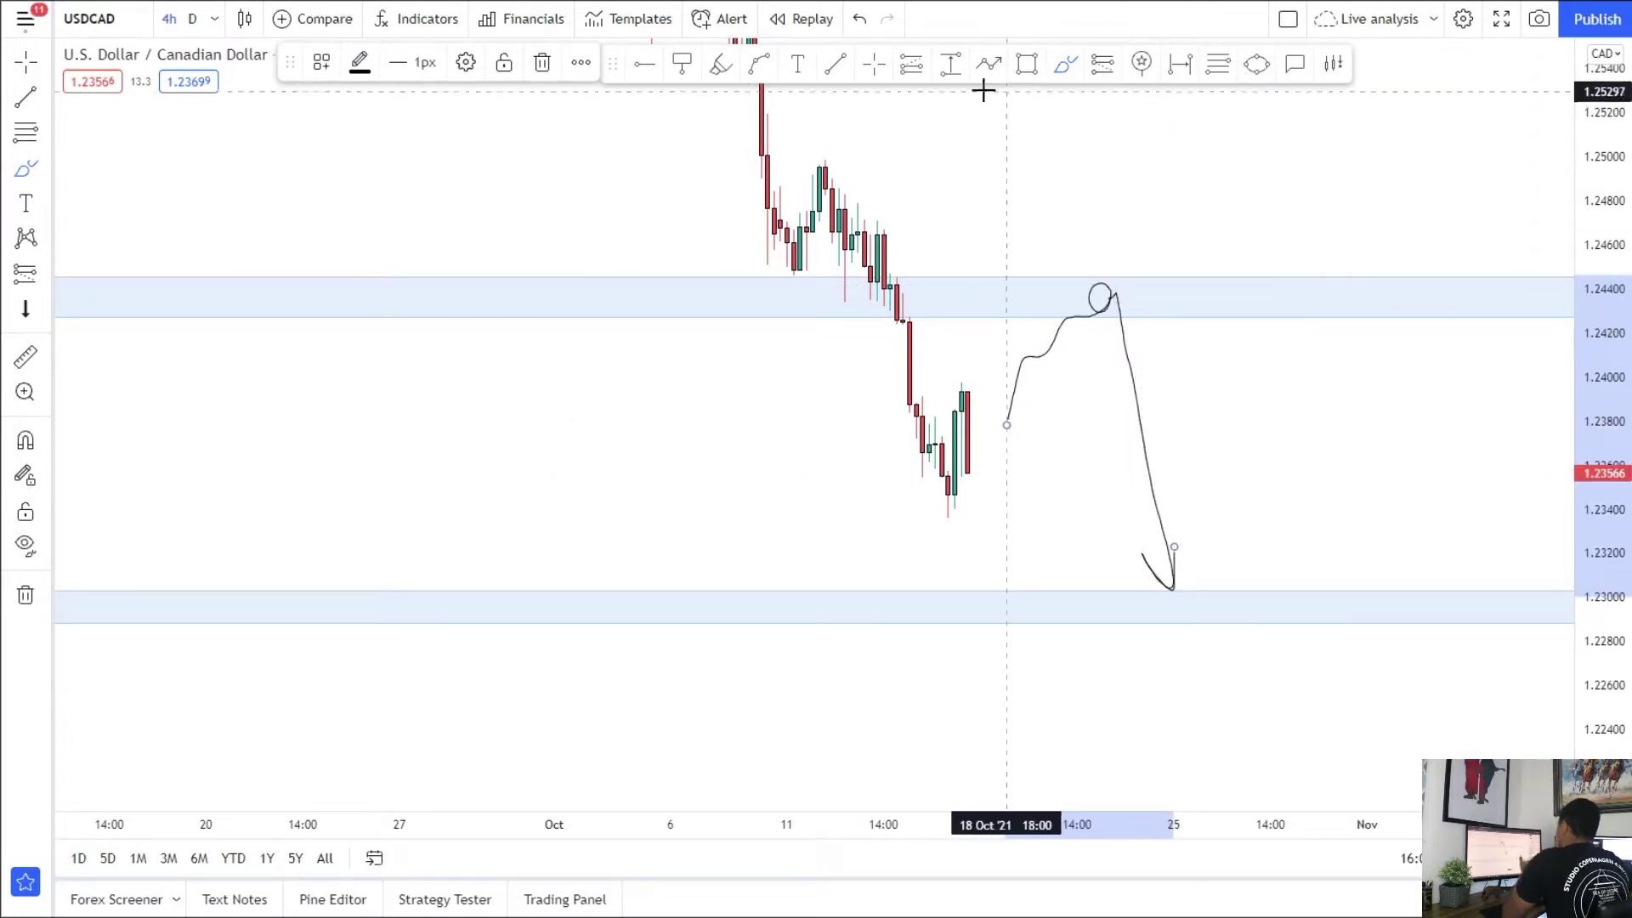
Step: Place a short position at the upper zone with entry about 1.24268, stop about 1.24607 and target about 1.22933
click(1091, 165)
click(1074, 318)
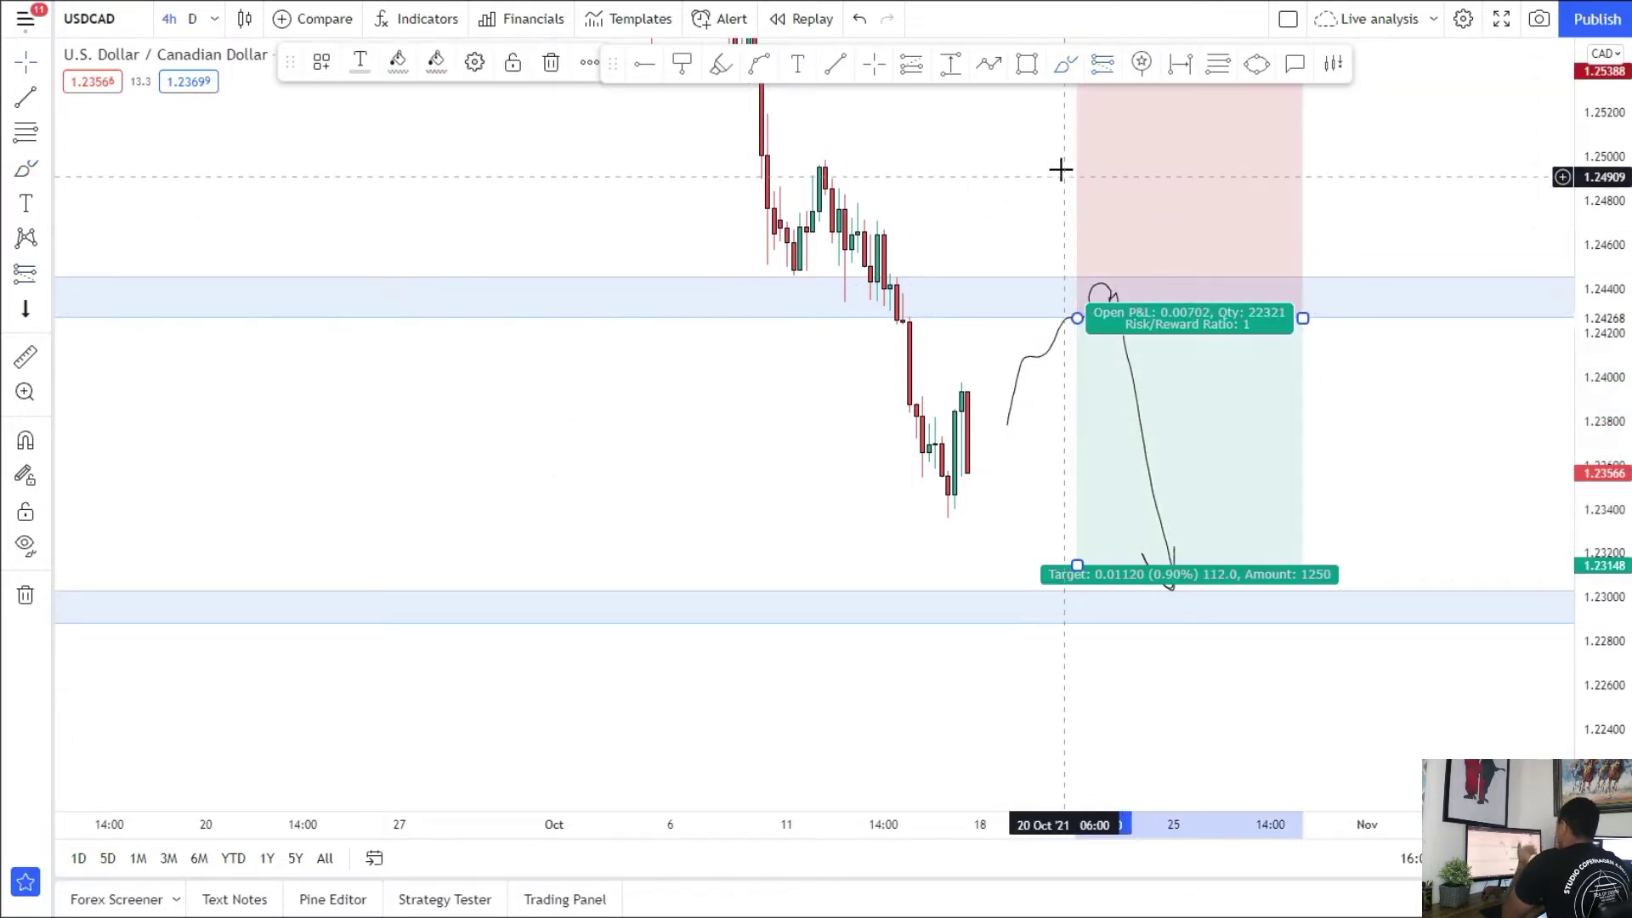
drag(1050, 183, 1026, 299)
drag(1053, 186, 1015, 360)
drag(1007, 329, 991, 249)
drag(1261, 353, 1184, 354)
drag(1037, 602, 1024, 634)
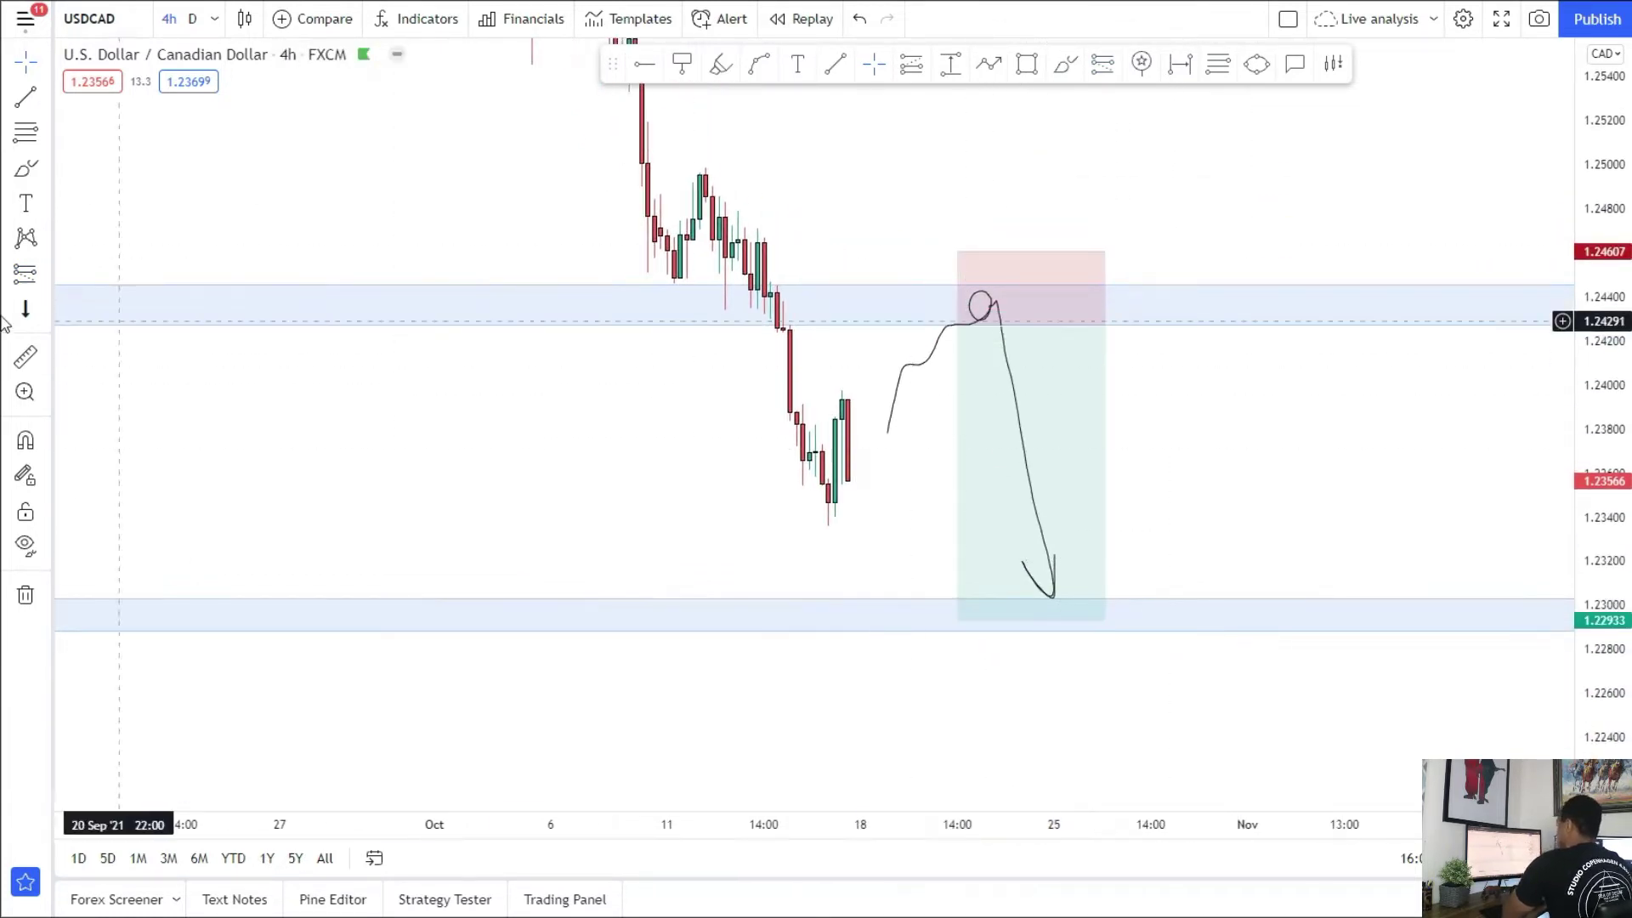
Step: Place a long position at the 1.2300 support zone beside the short position and adjust its entry, stop and target
click(46, 288)
click(85, 279)
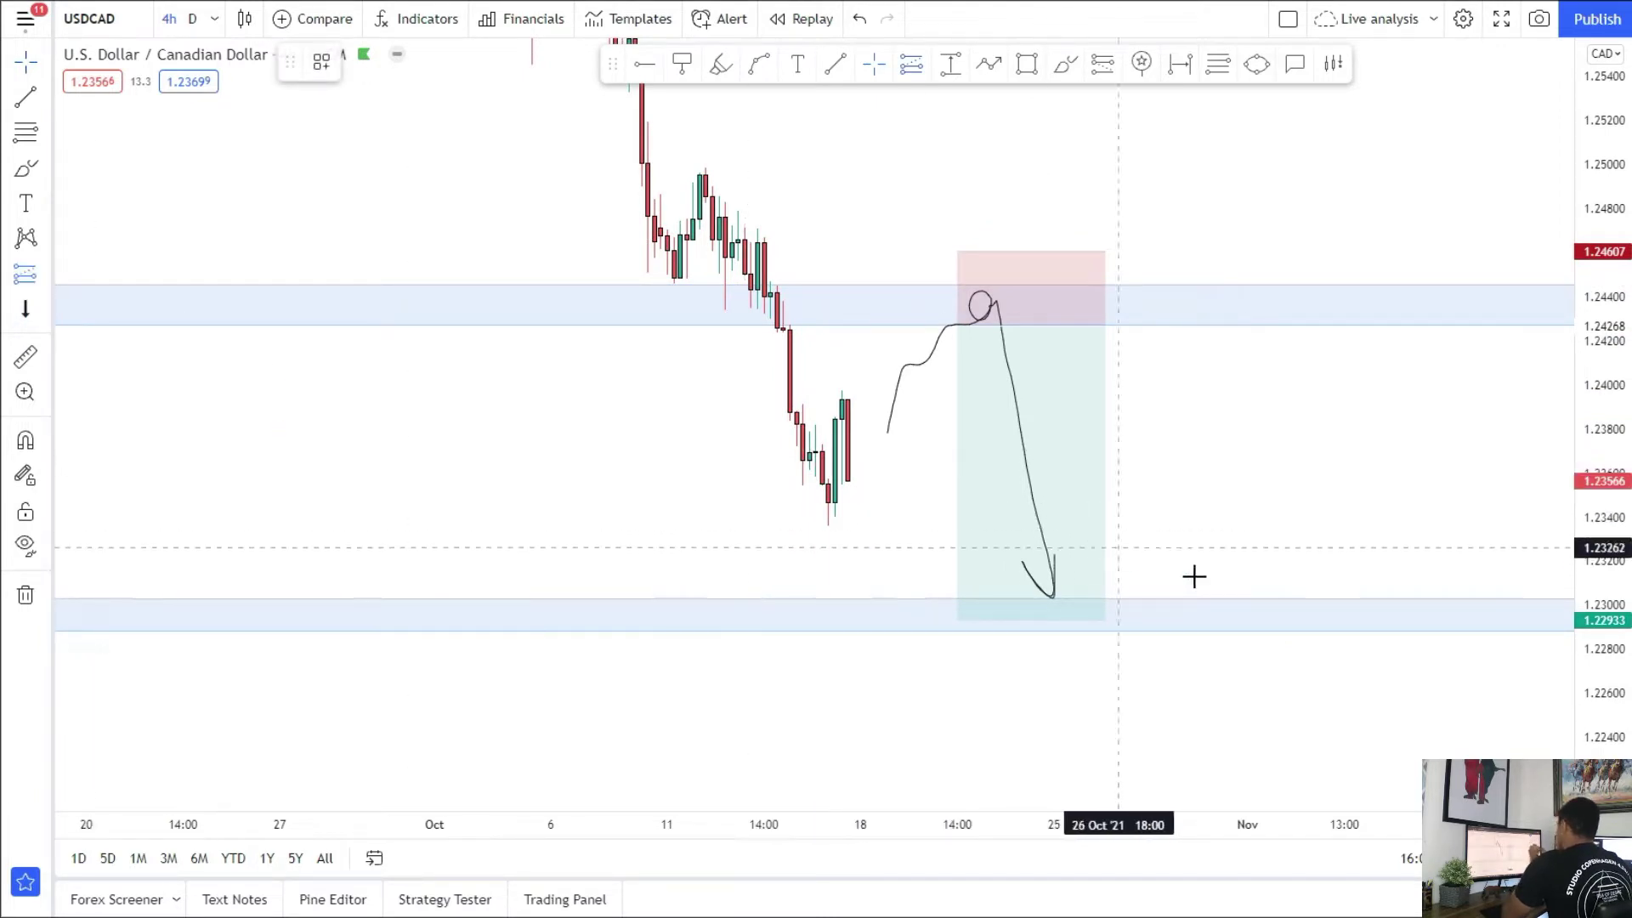
click(1208, 699)
drag(1176, 685, 1163, 630)
drag(1197, 789, 1197, 631)
drag(1198, 298, 1198, 246)
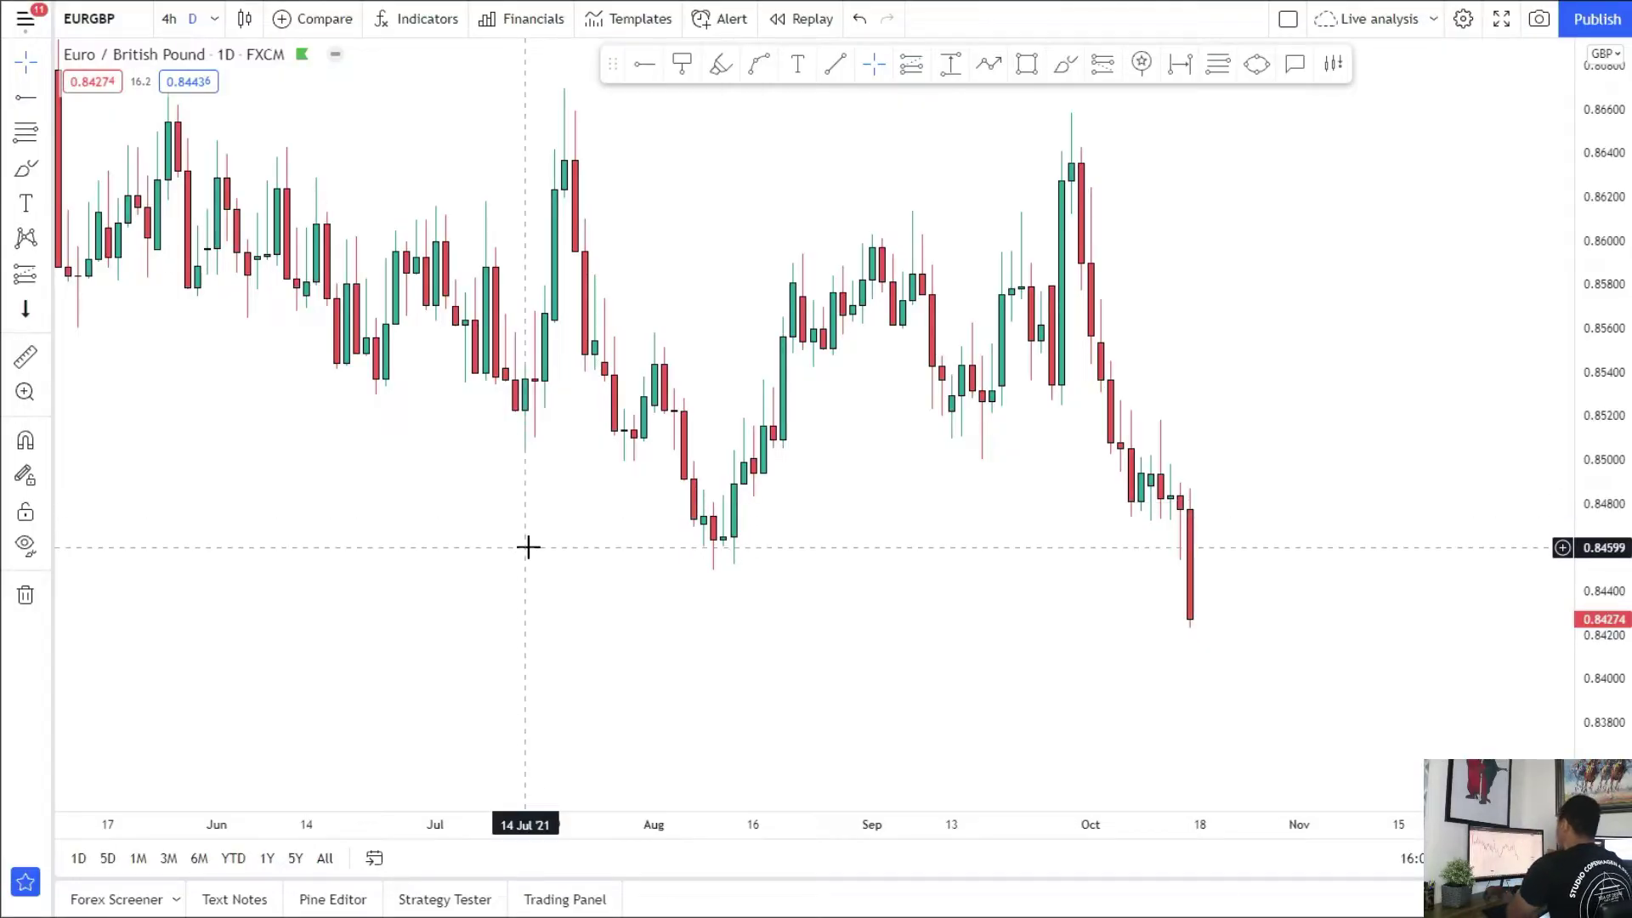
Step: Mark a rectangular zone at the August lows on the EURGBP daily chart between about 0.84491 and 0.84621, extending past current price
drag(1268, 510, 1185, 536)
scroll(1182, 552, down, 3)
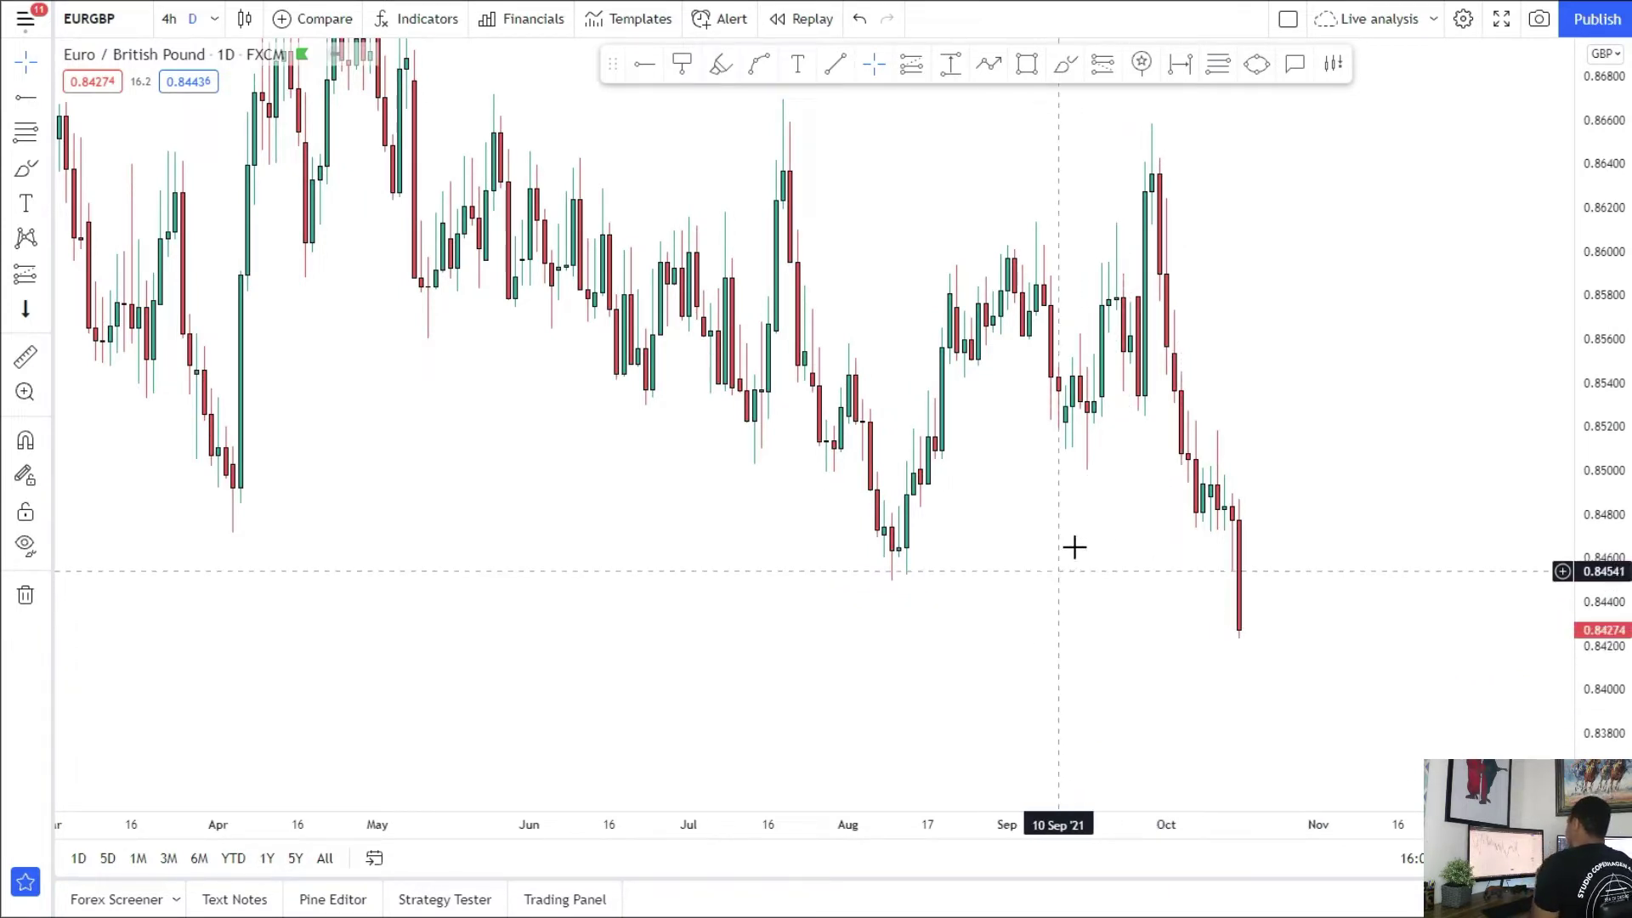
click(1026, 64)
mouse_move(878, 554)
mouse_down()
mouse_move(1334, 616)
mouse_move(1464, 582)
mouse_up()
click(1472, 581)
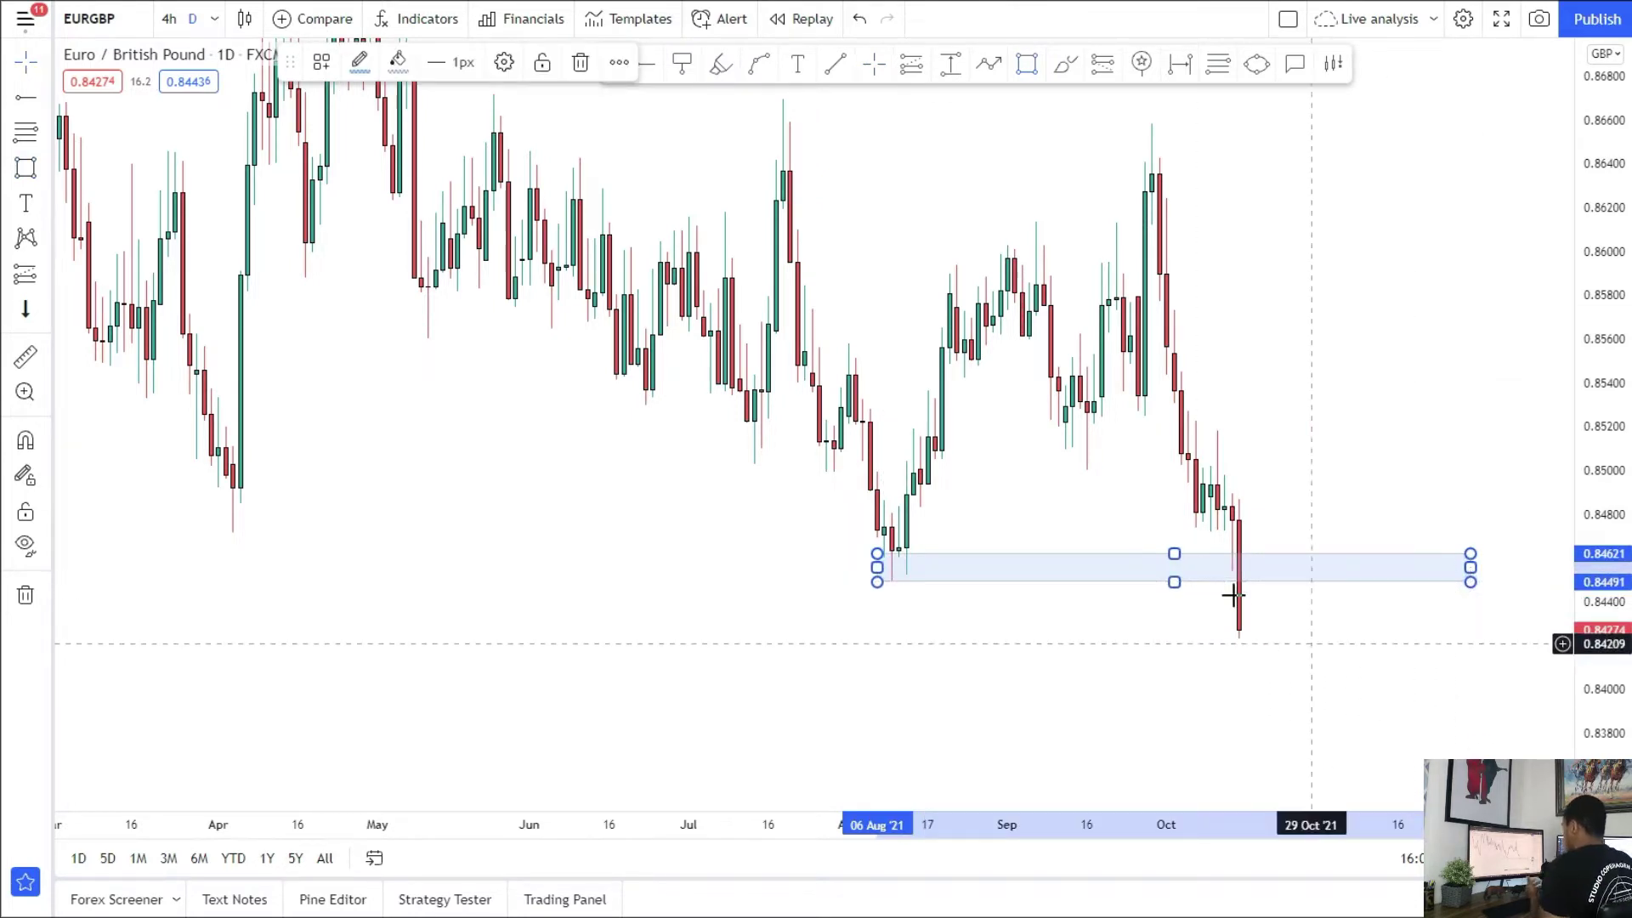
Step: Switch the EURGBP chart to the weekly timeframe around the marked August-low zone
drag(1257, 702, 1108, 722)
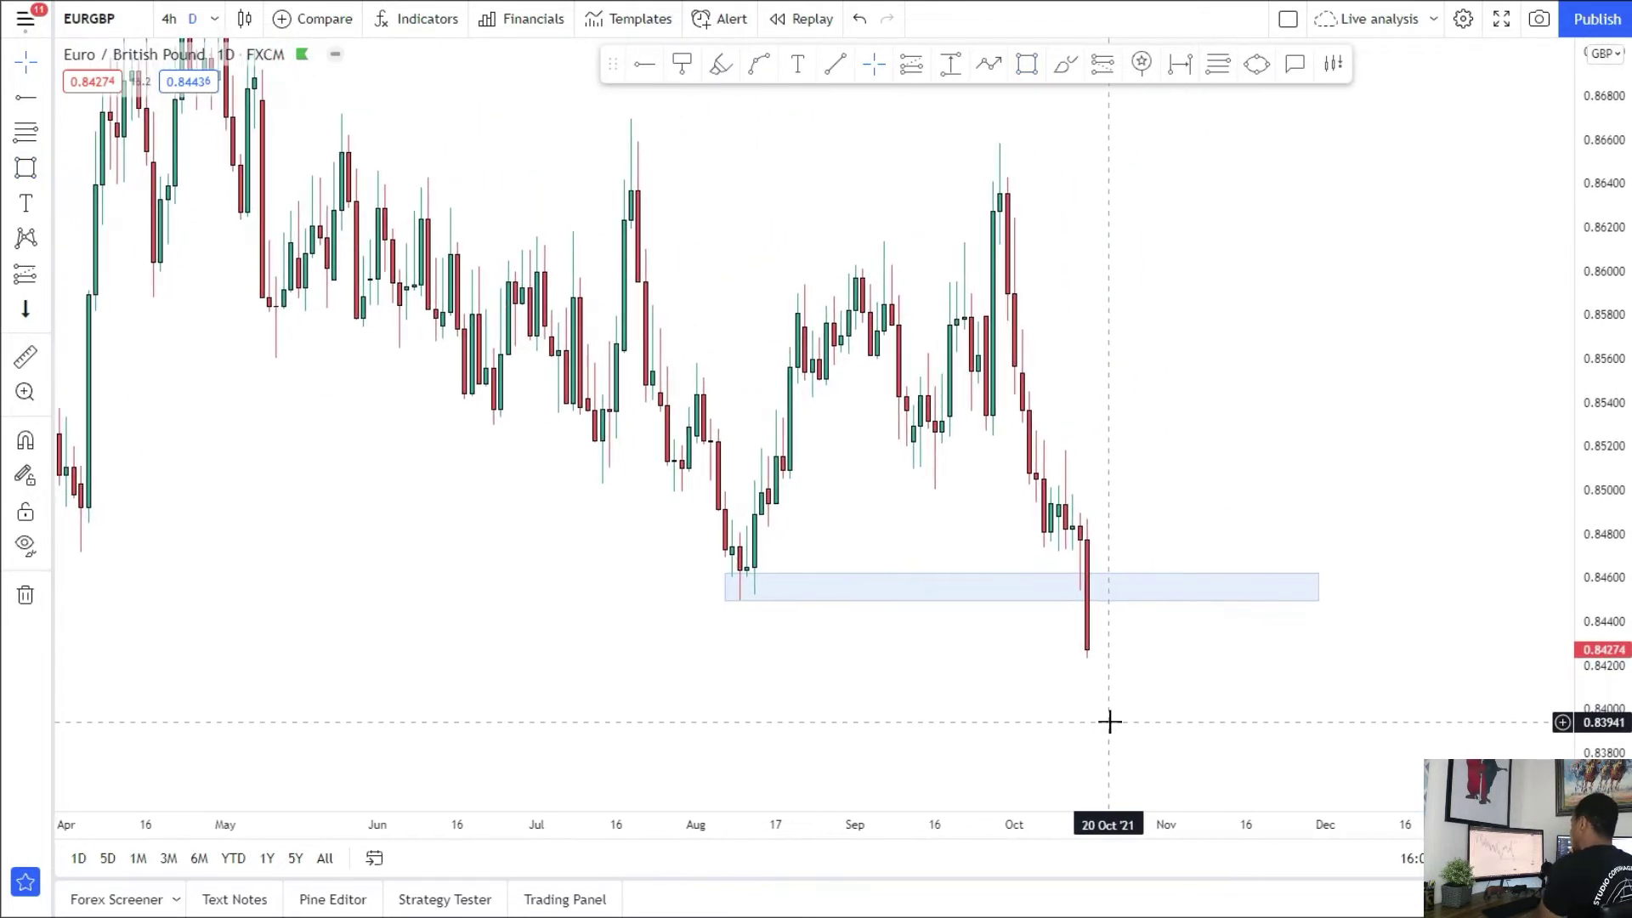
click(216, 20)
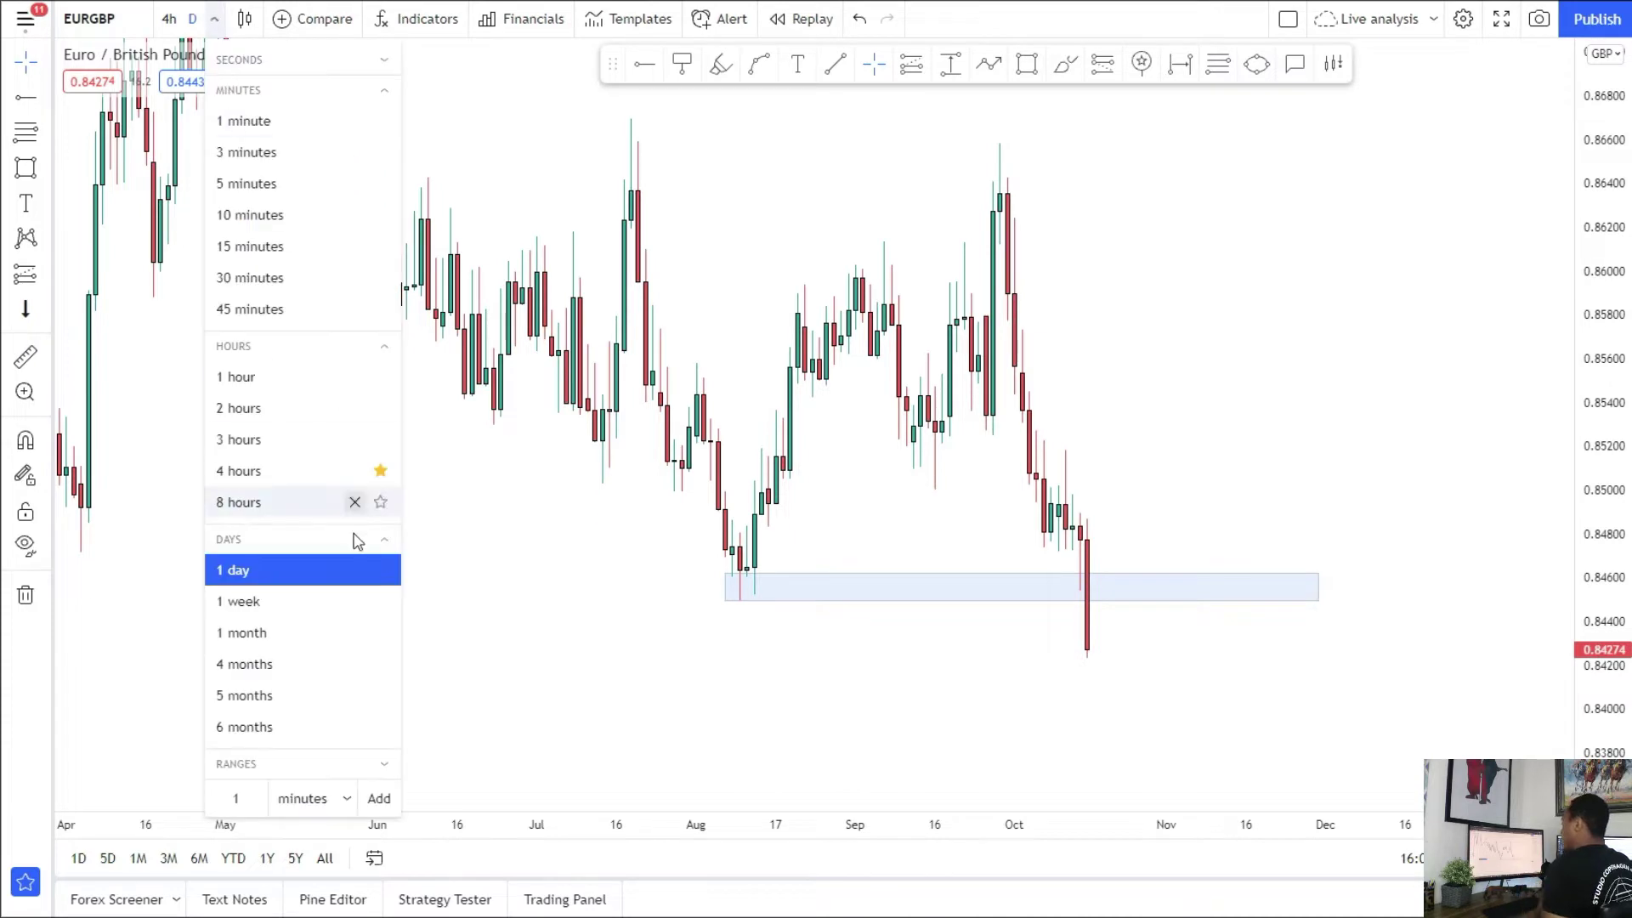
click(303, 605)
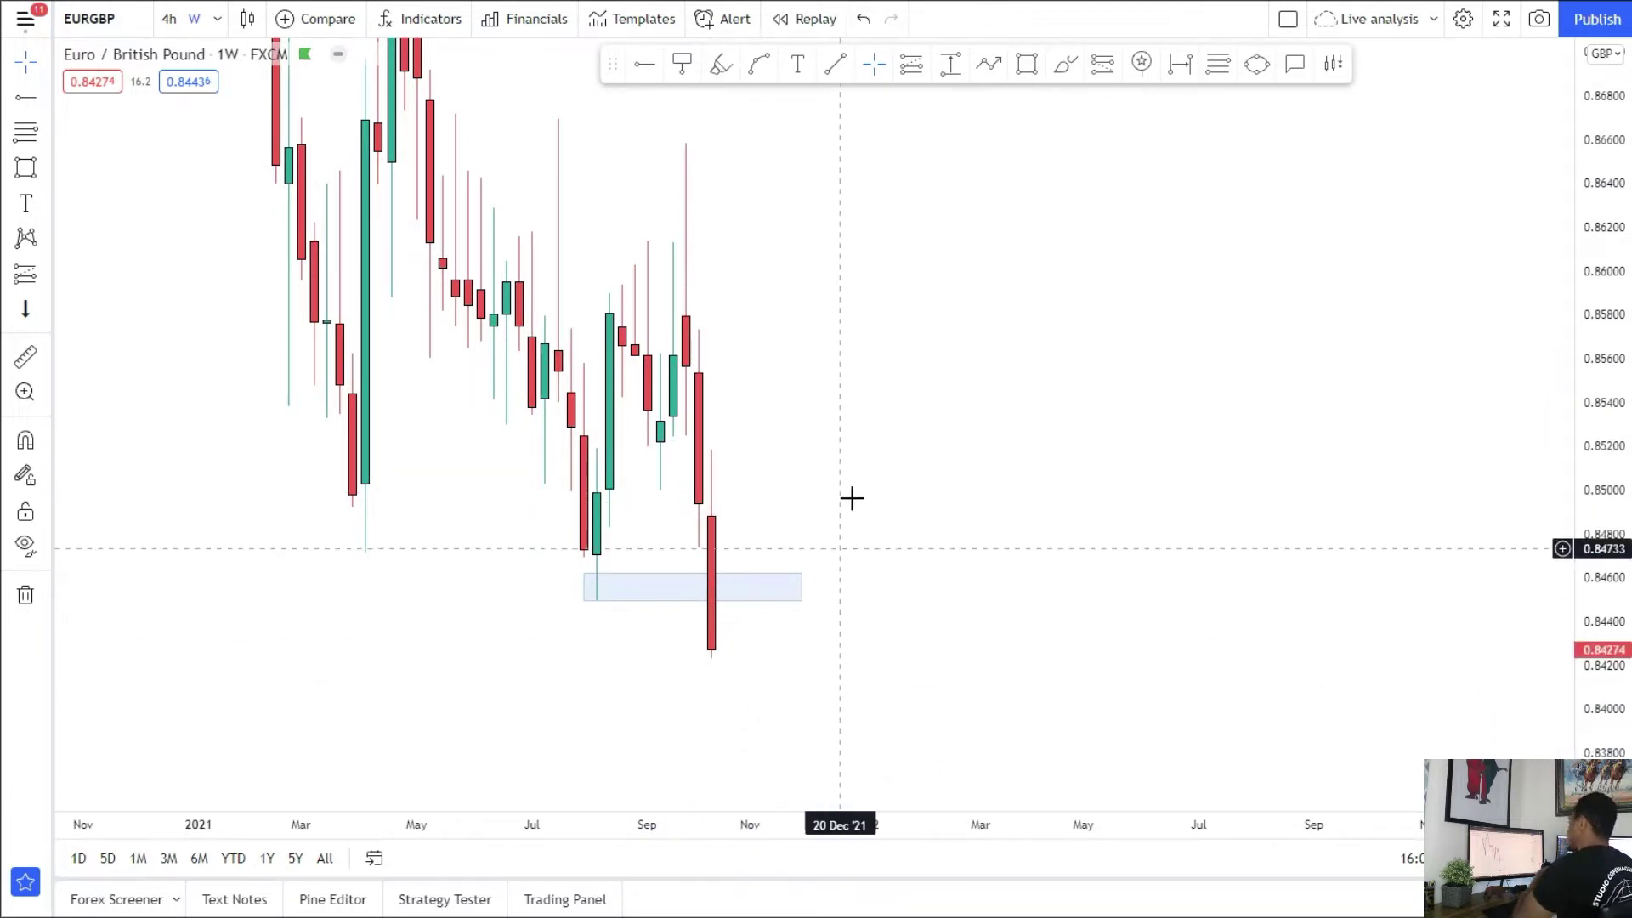
drag(881, 468, 1055, 463)
click(971, 585)
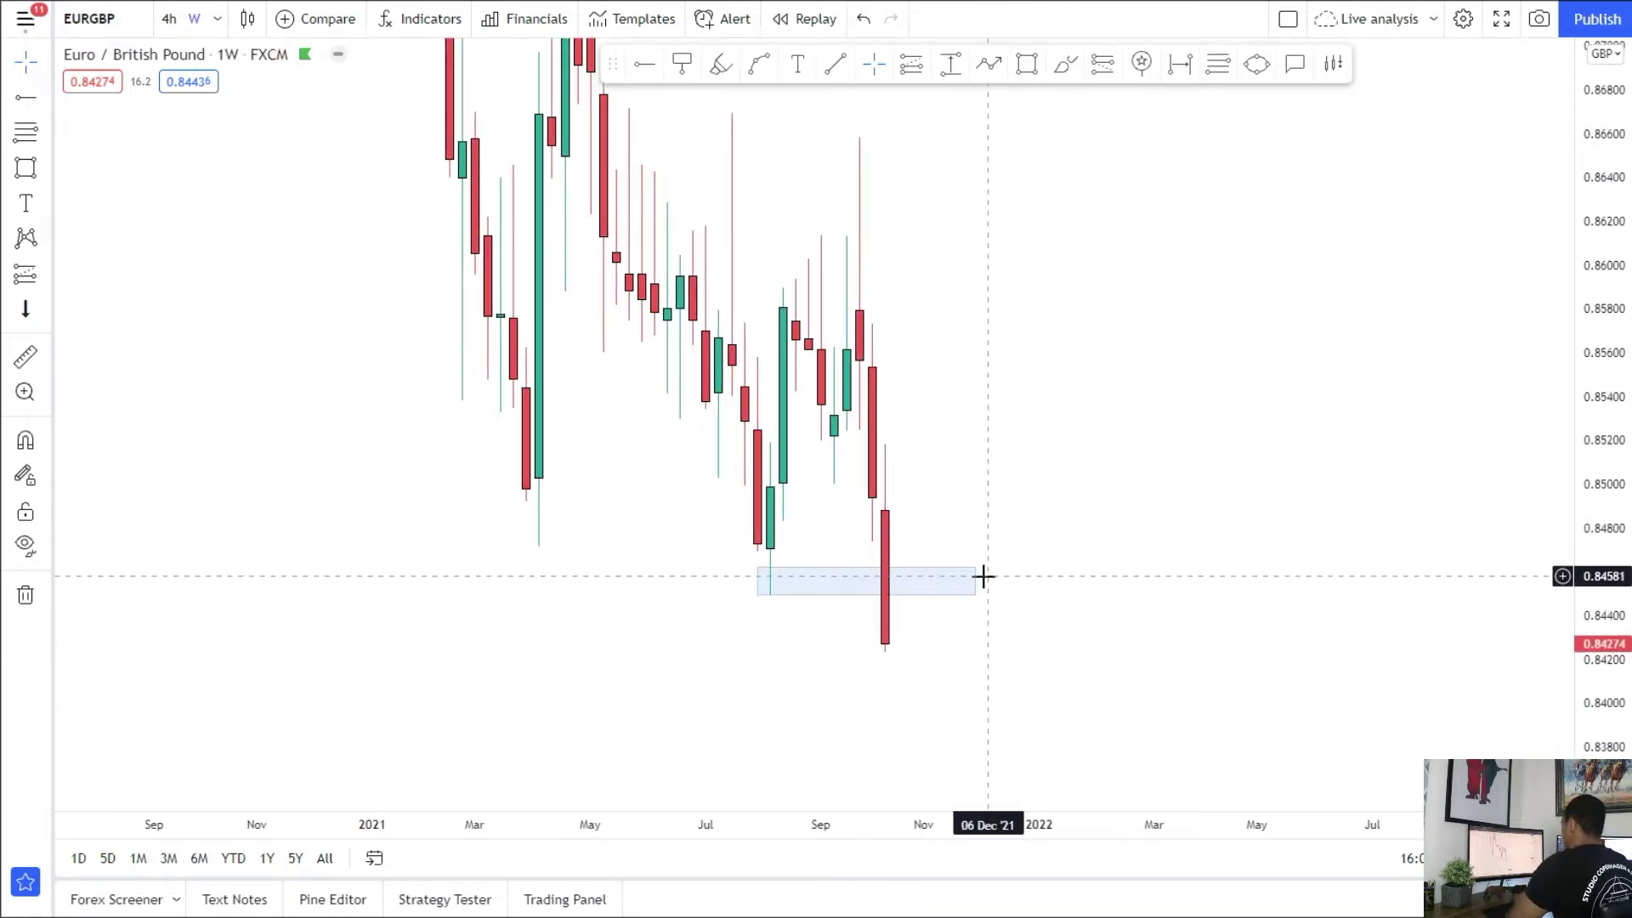
Step: Delete the zone drawn at the August lows and return the EURGBP chart to the daily timeframe
key(Delete)
click(217, 18)
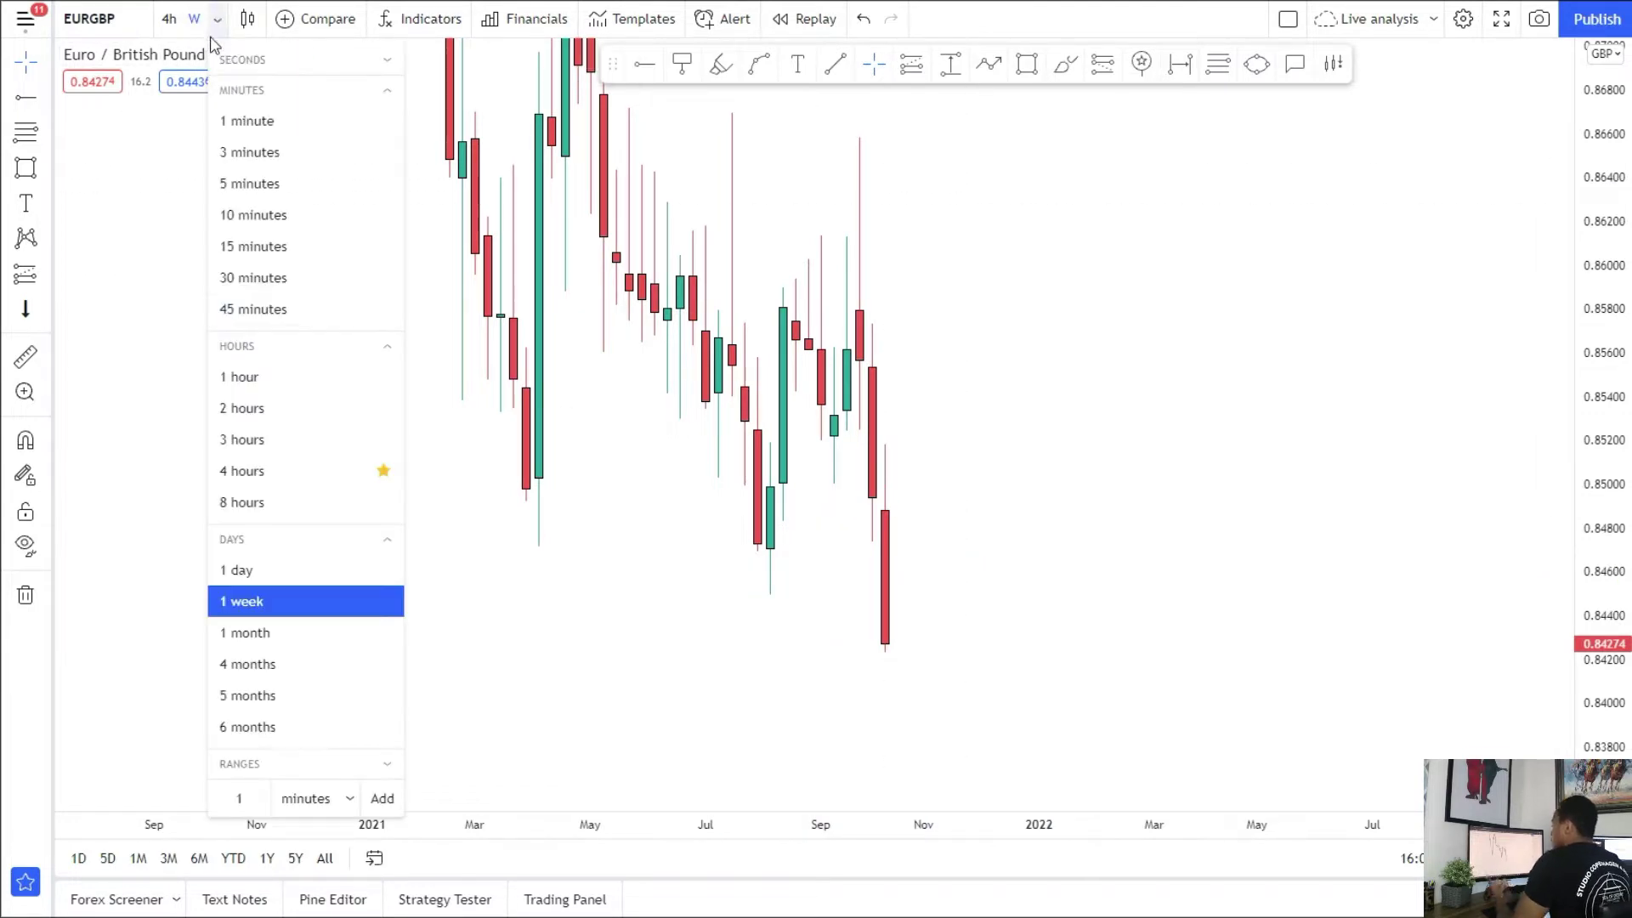
click(297, 571)
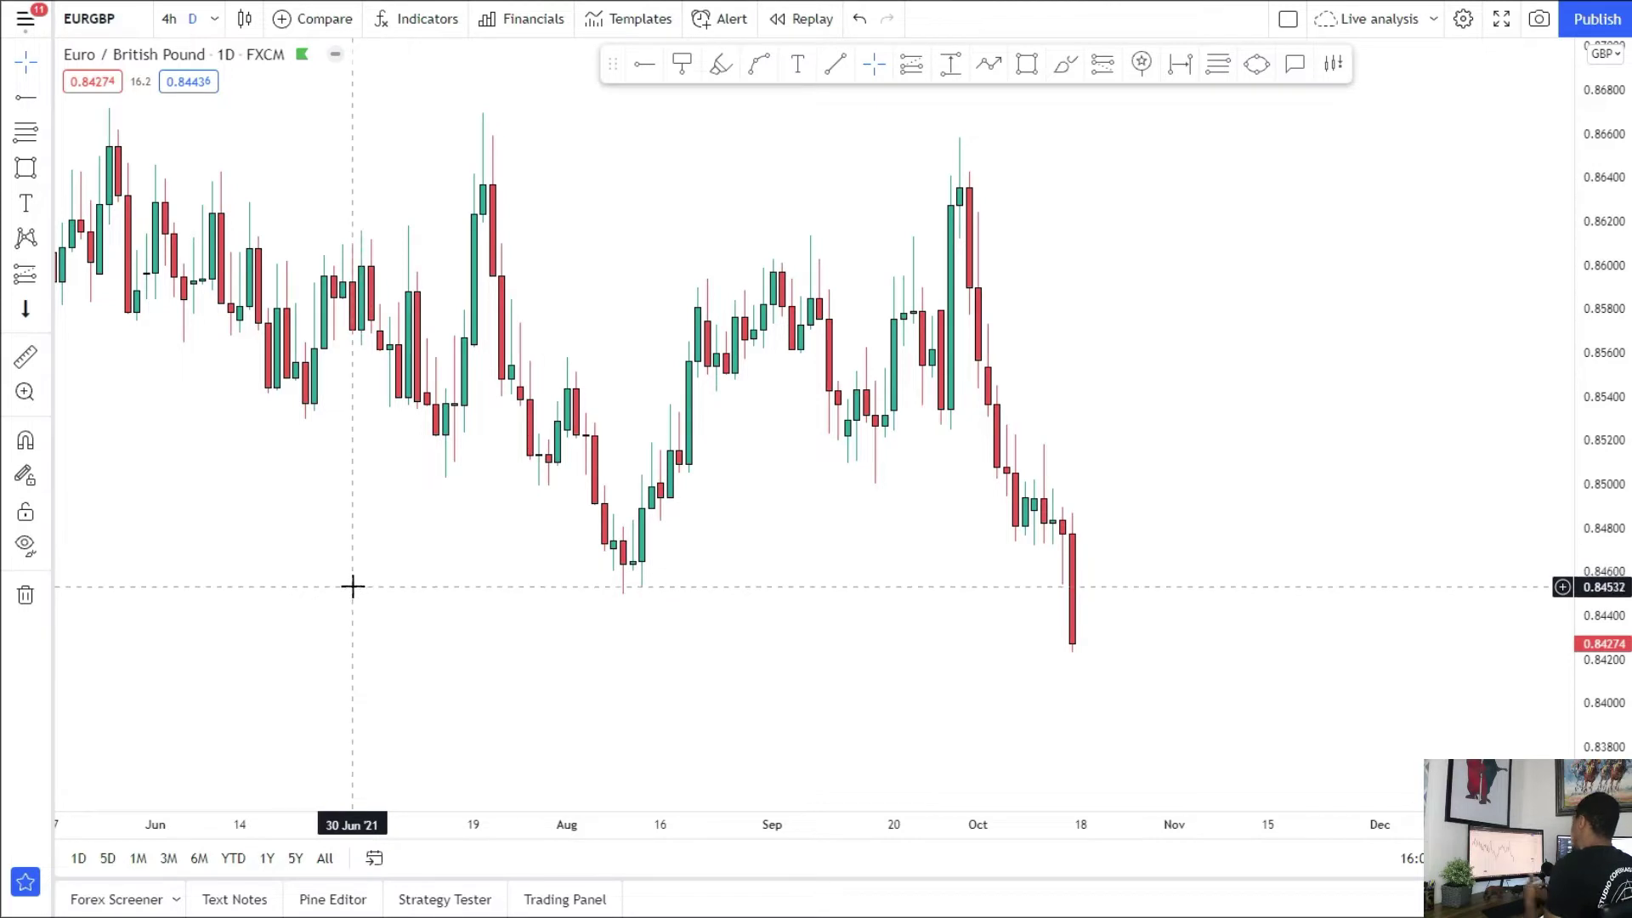
Step: Mark a rectangular zone at the August lows between about 0.84515 and 0.84626, extending past current price to early December
drag(339, 589, 328, 426)
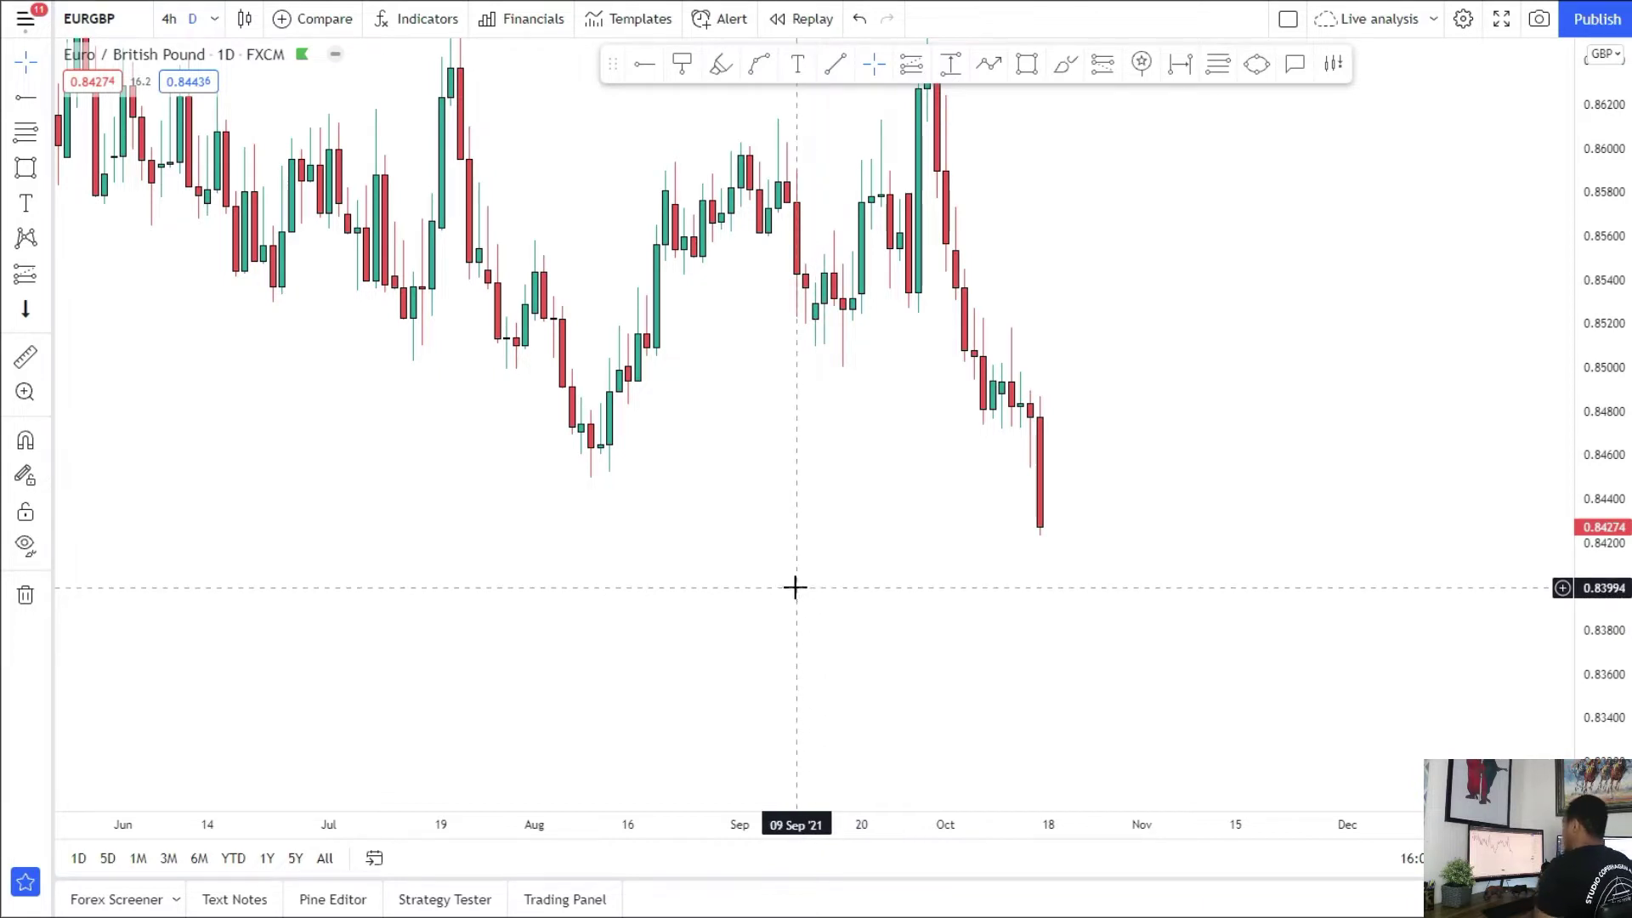
scroll(1006, 614, down, 2)
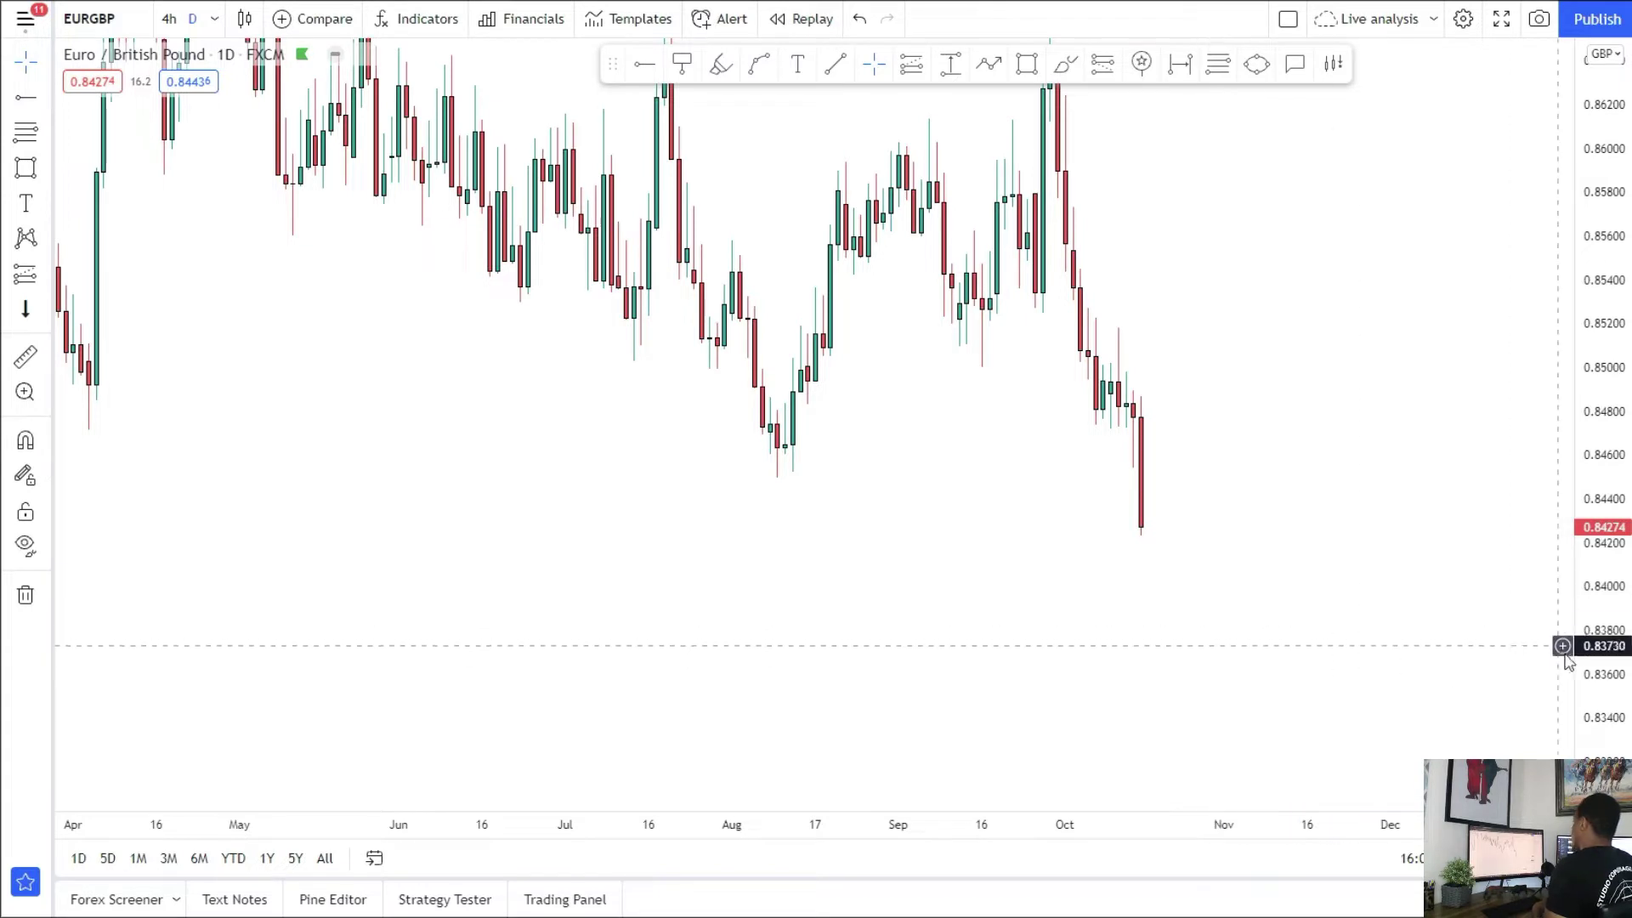
drag(1592, 686, 1591, 652)
drag(1396, 575, 1333, 594)
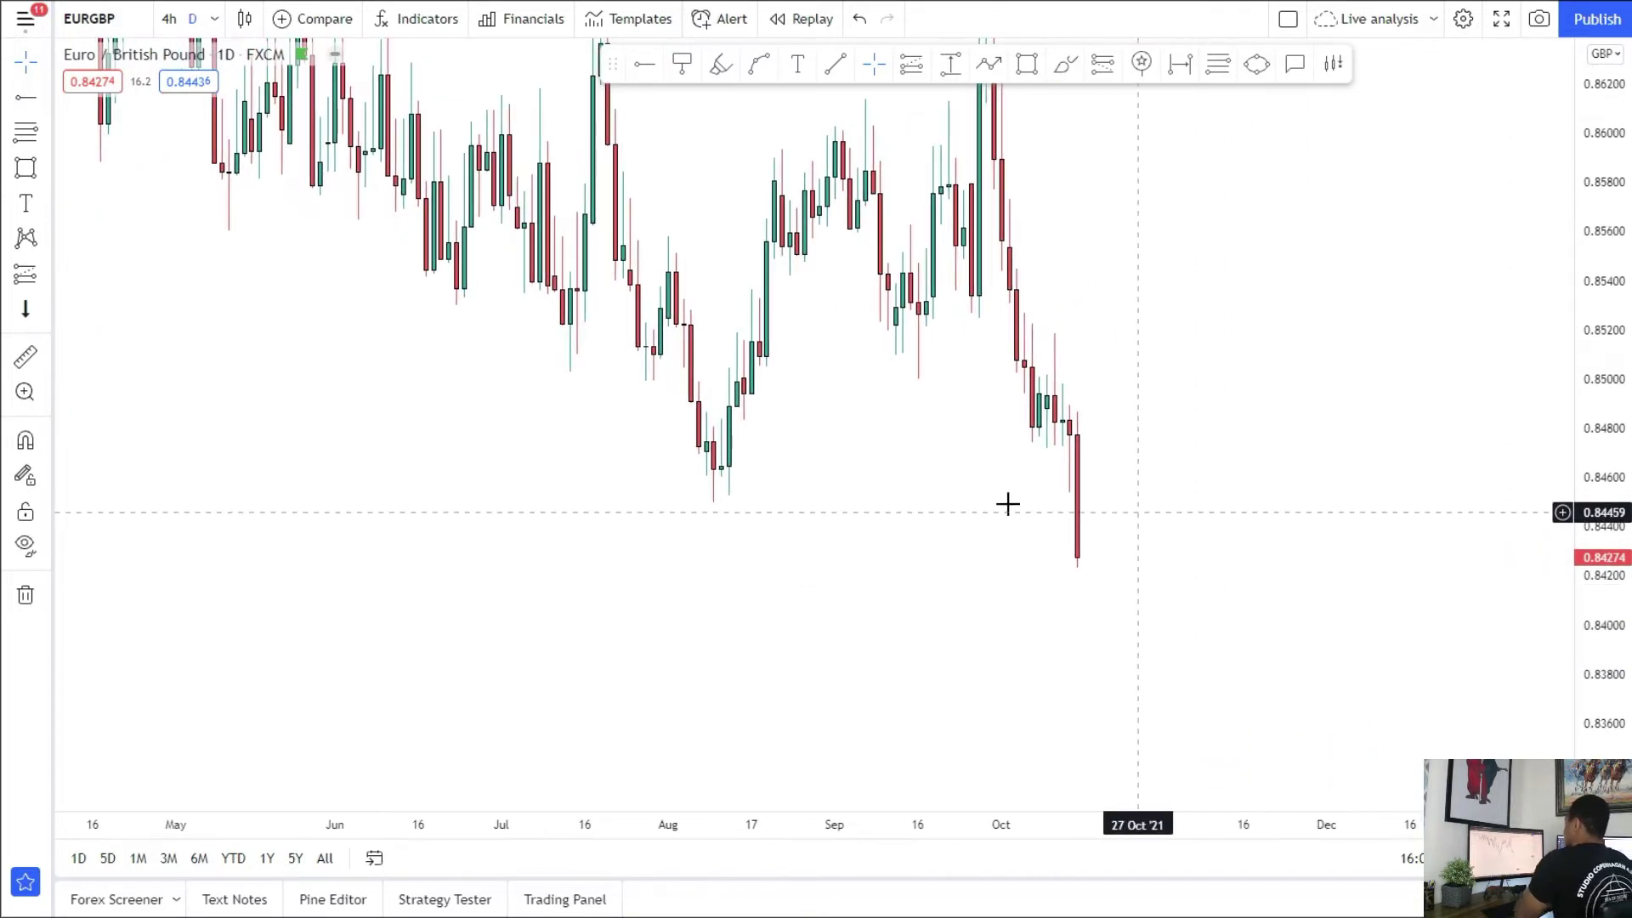
click(24, 167)
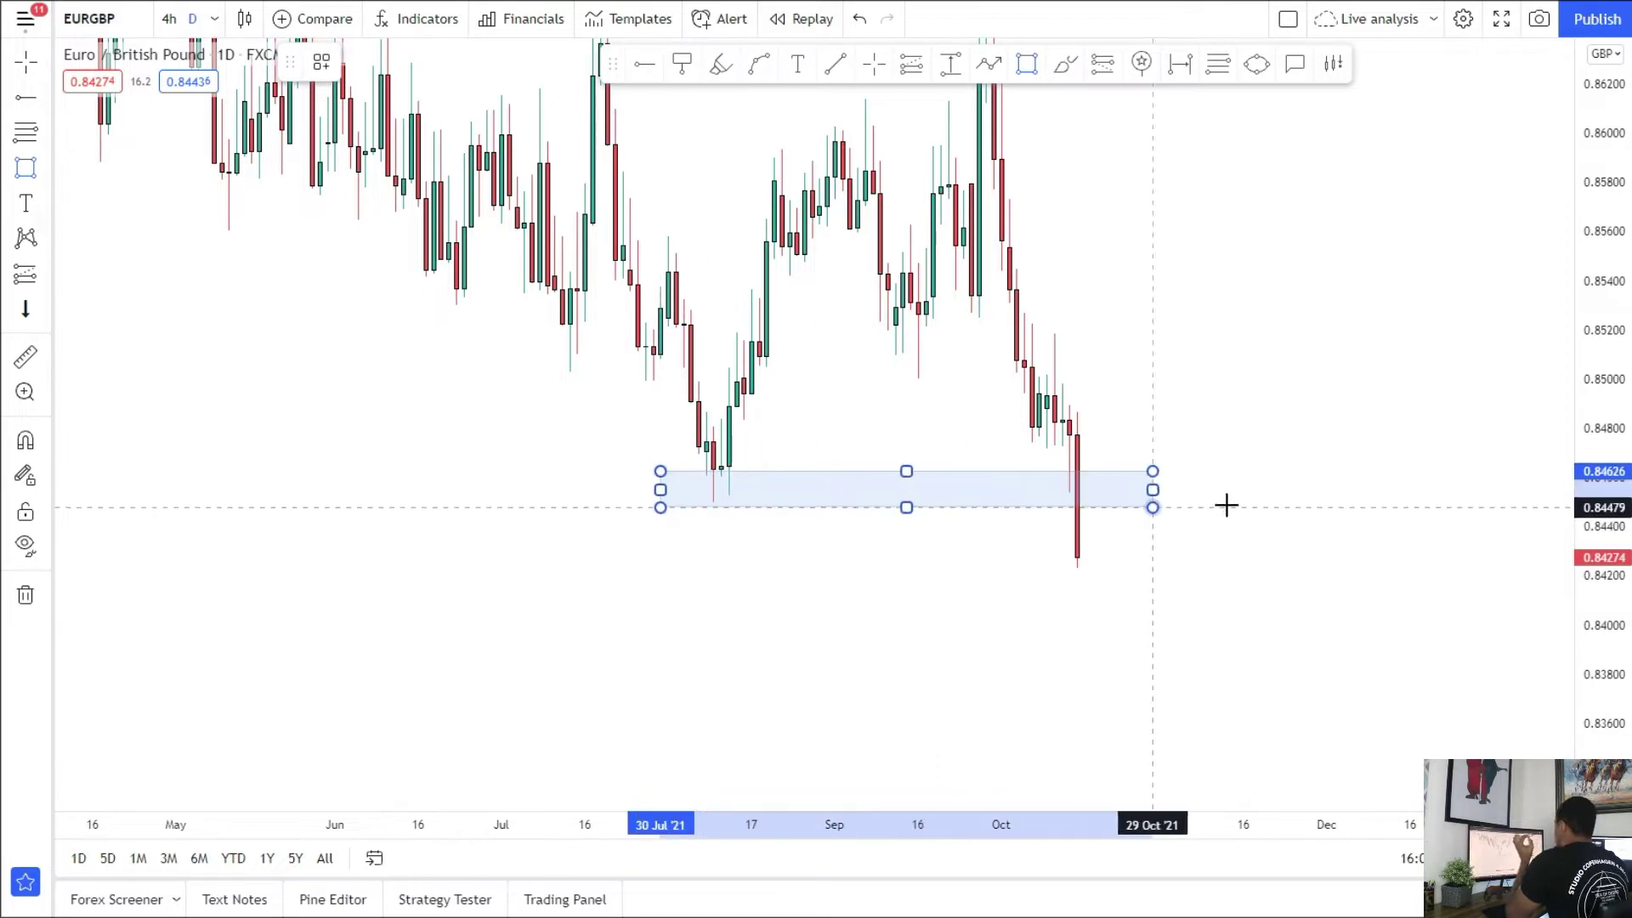
click(1350, 498)
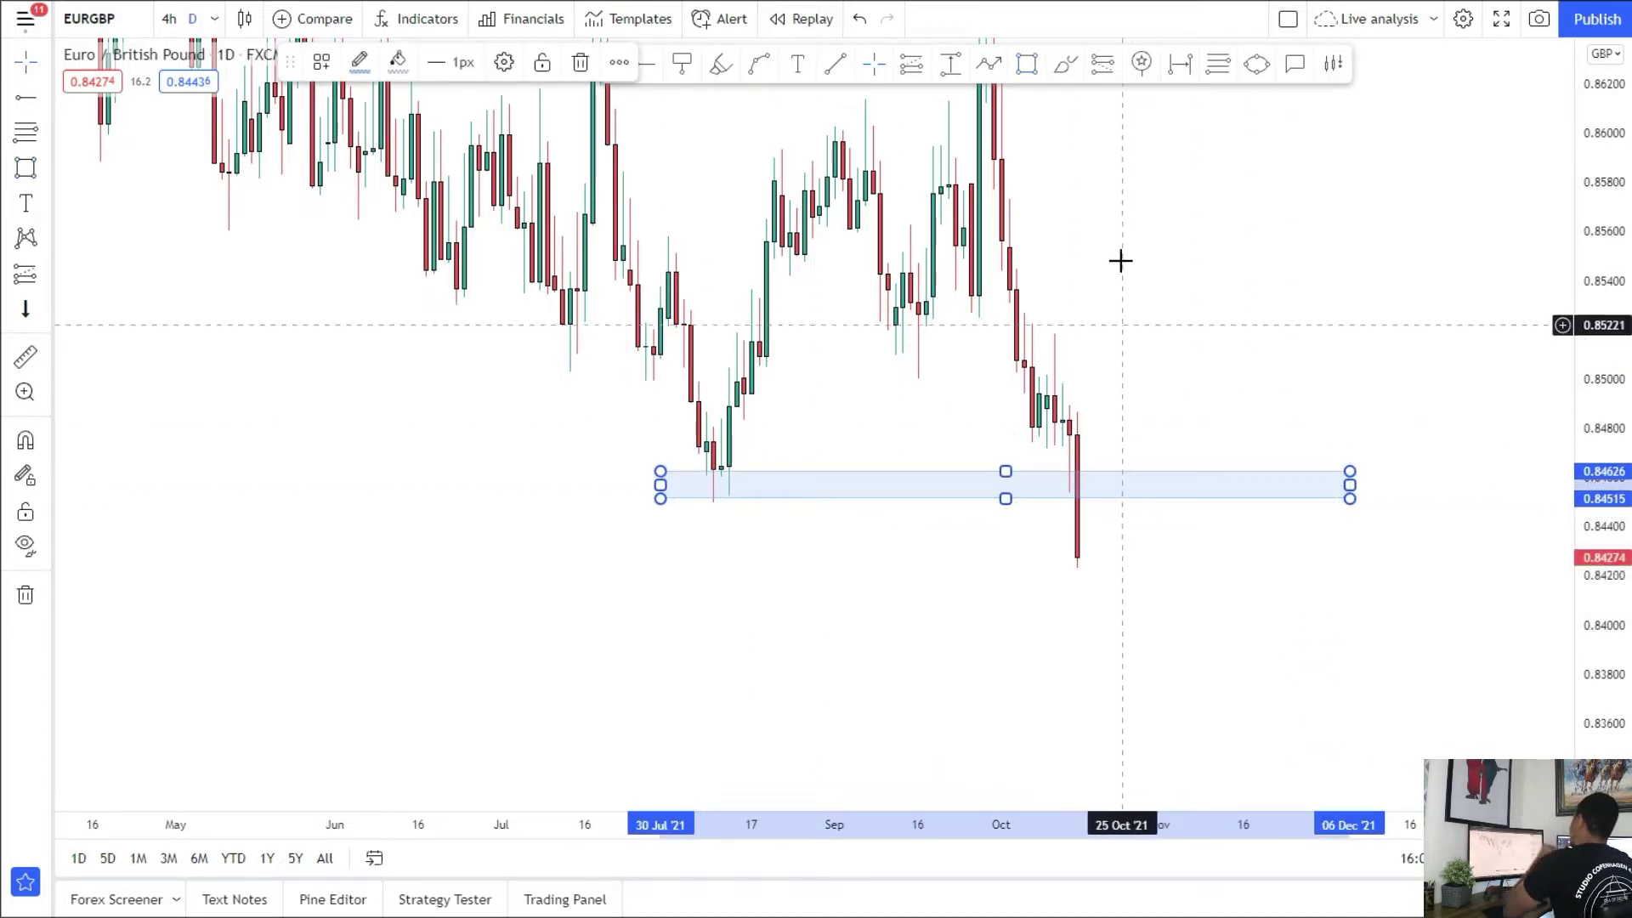
Step: Sketch a freehand price path up through the zone to about 0.852 and mark a zone at the September lows between about 0.85117 and 0.85209
click(1068, 70)
mouse_move(1087, 560)
mouse_down()
mouse_move(1109, 450)
mouse_move(1165, 481)
mouse_move(1195, 332)
mouse_move(1229, 351)
mouse_up()
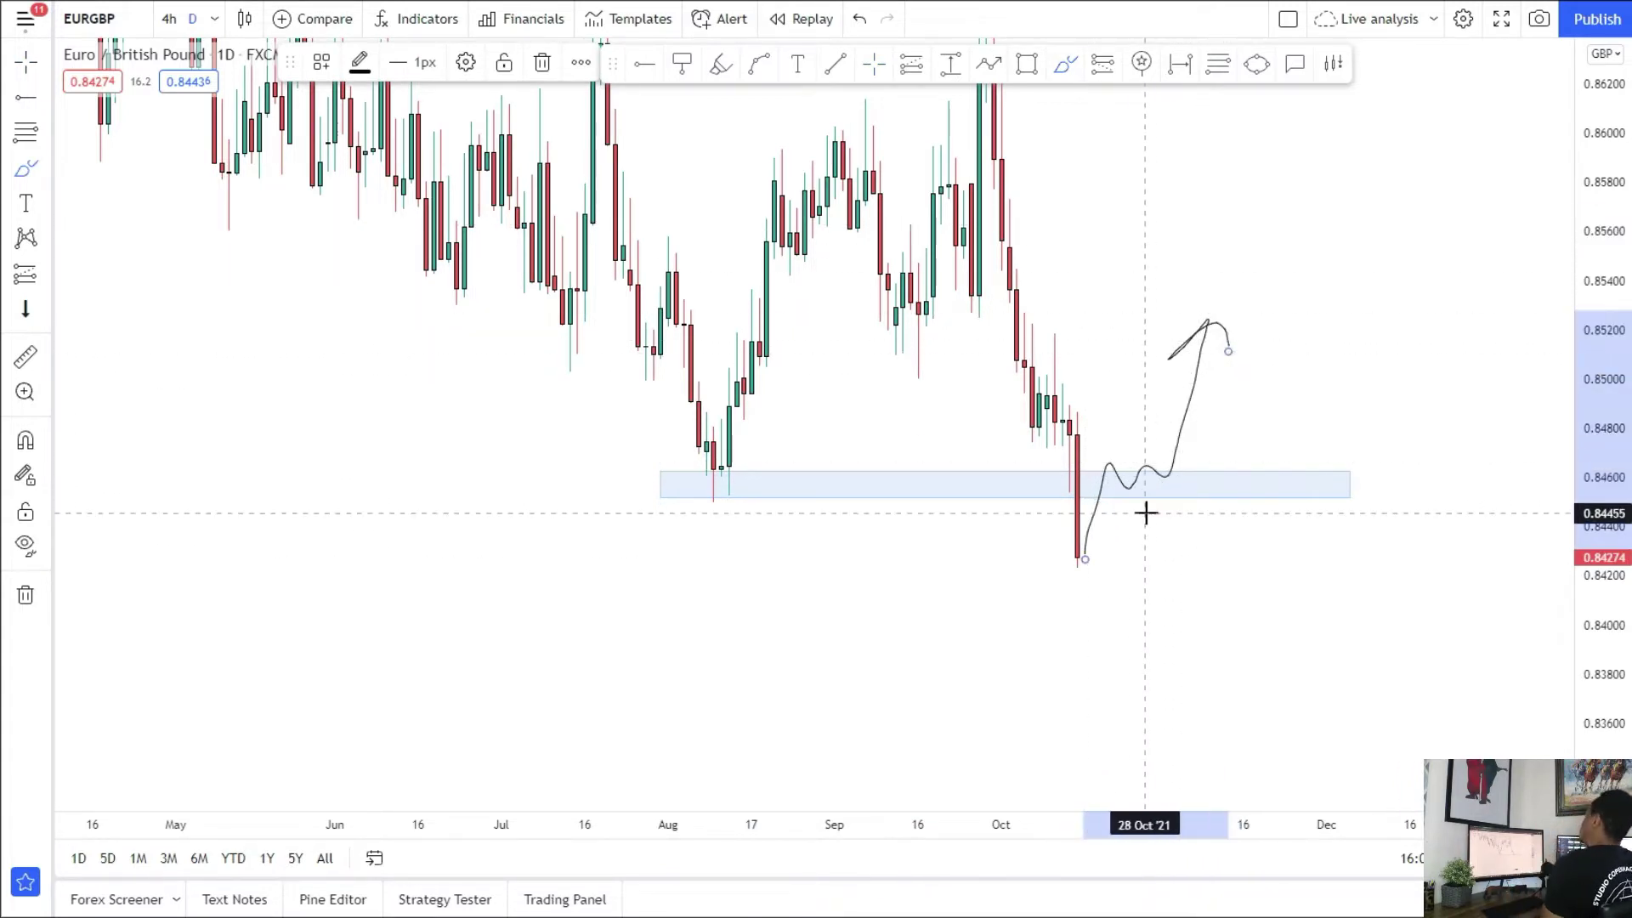
click(1027, 64)
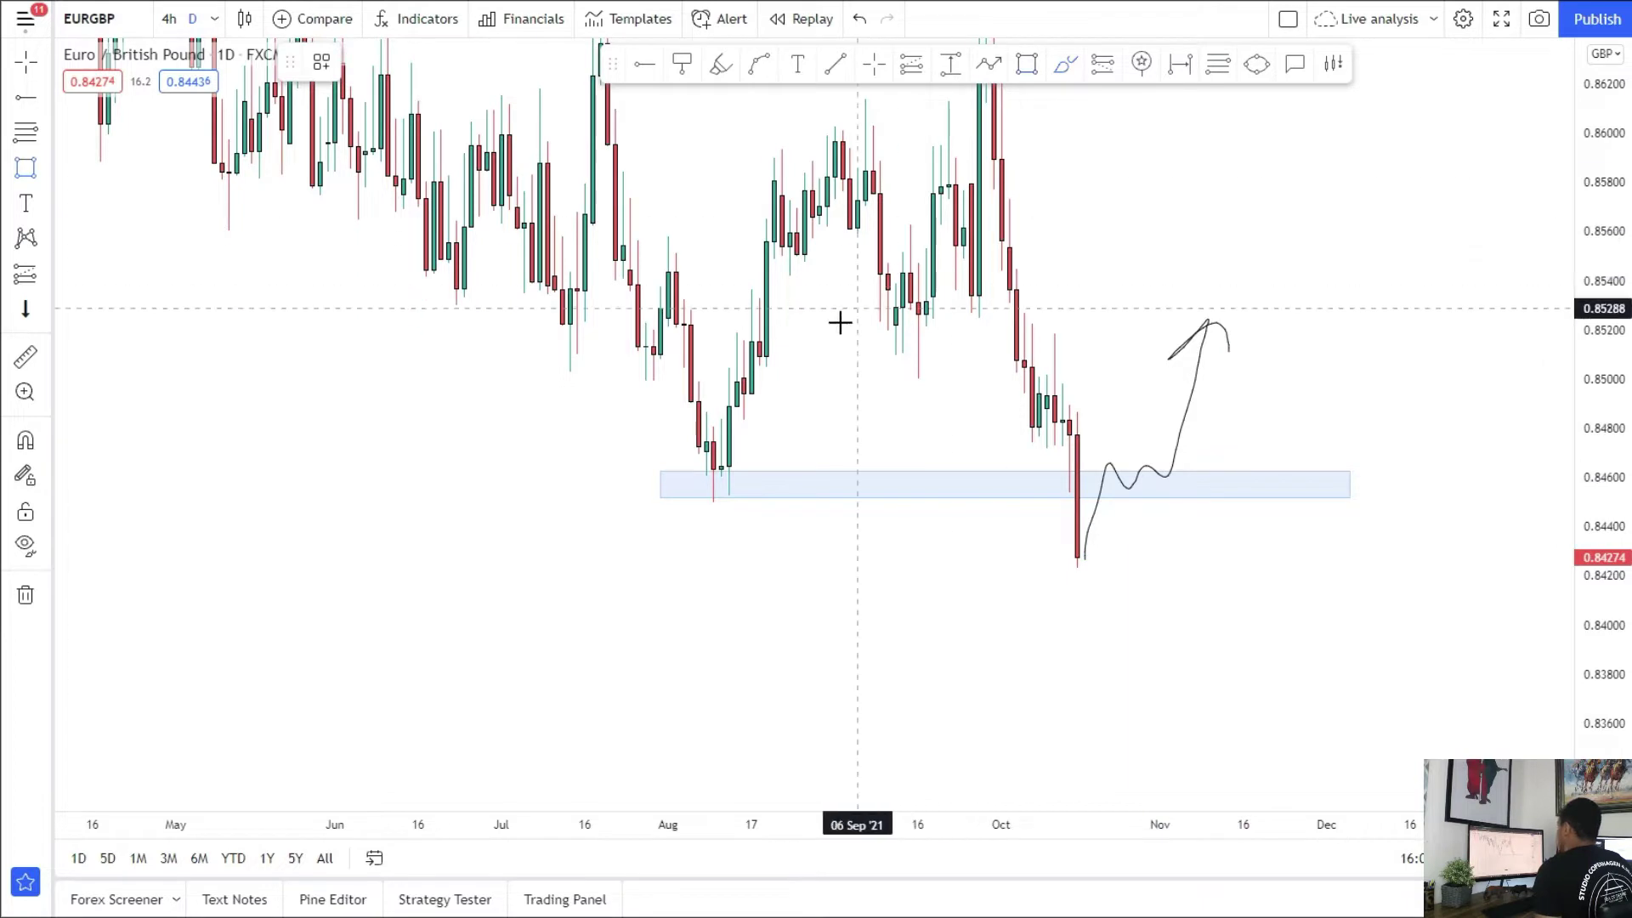
drag(916, 347, 1358, 350)
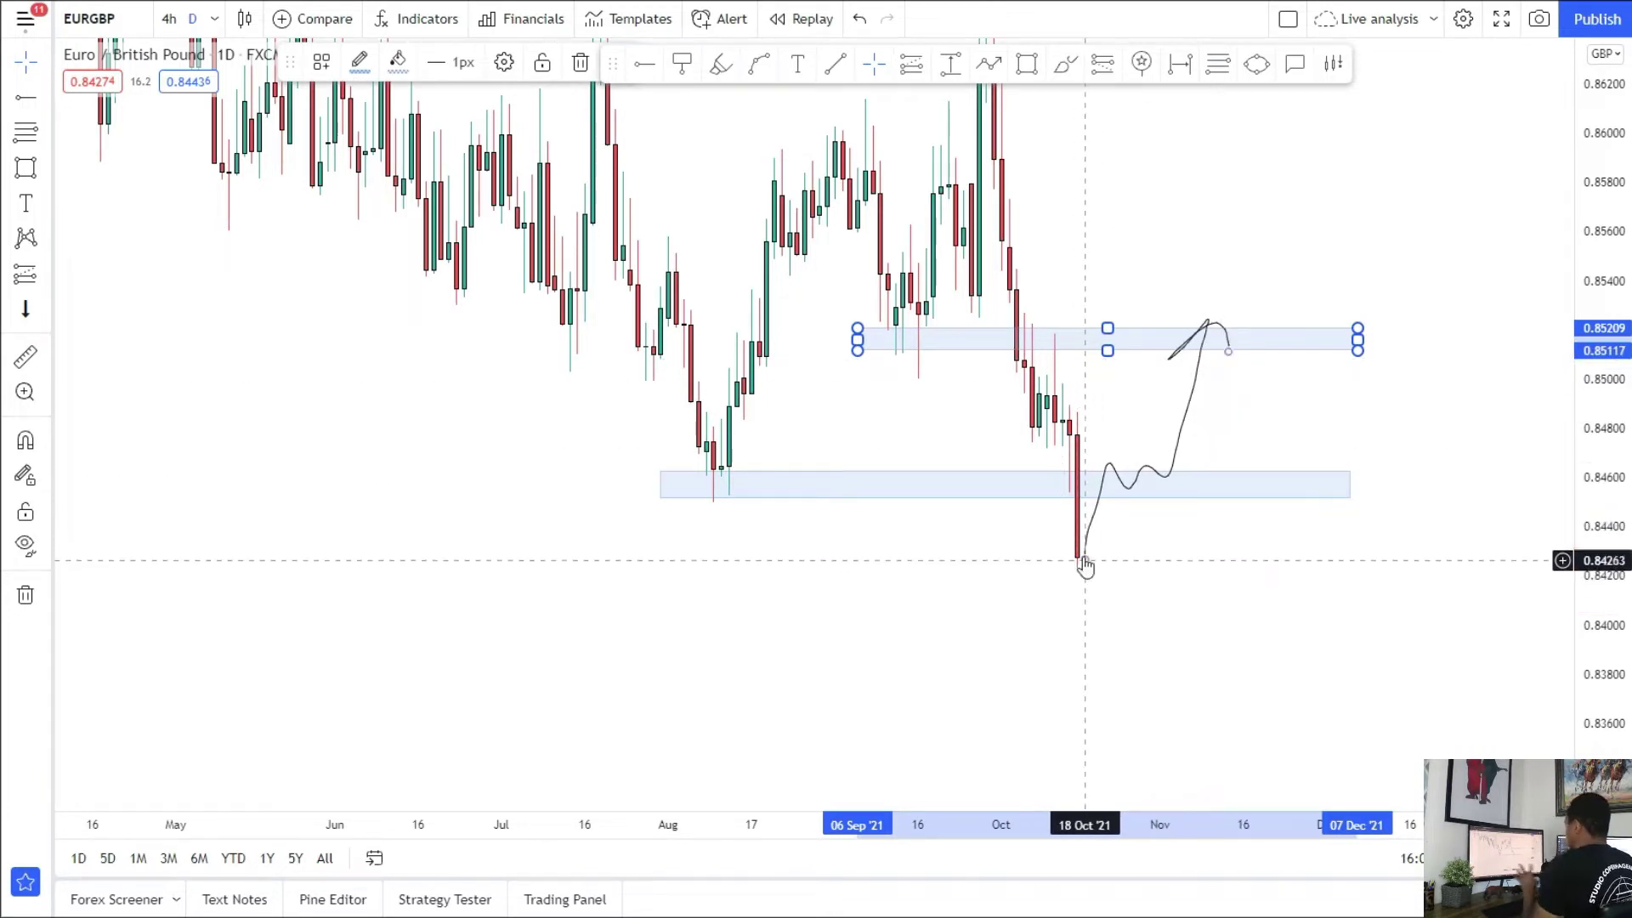
Step: Delete the freehand price path and place a horizontal ray below current price at about 0.84012
click(1127, 491)
key(Delete)
click(26, 107)
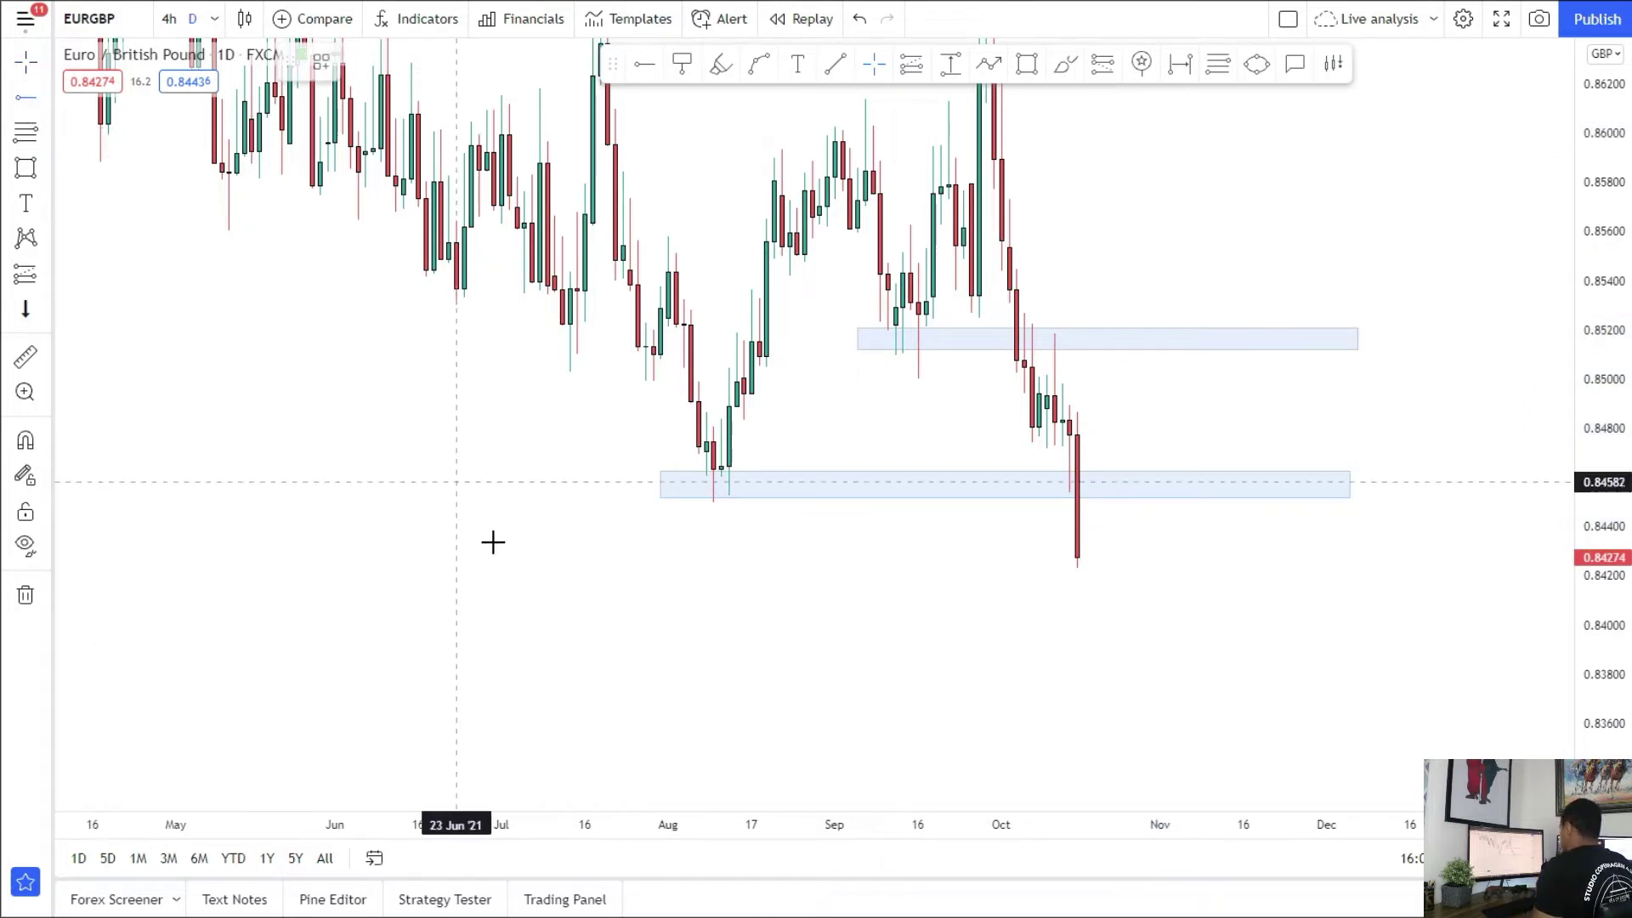
click(614, 621)
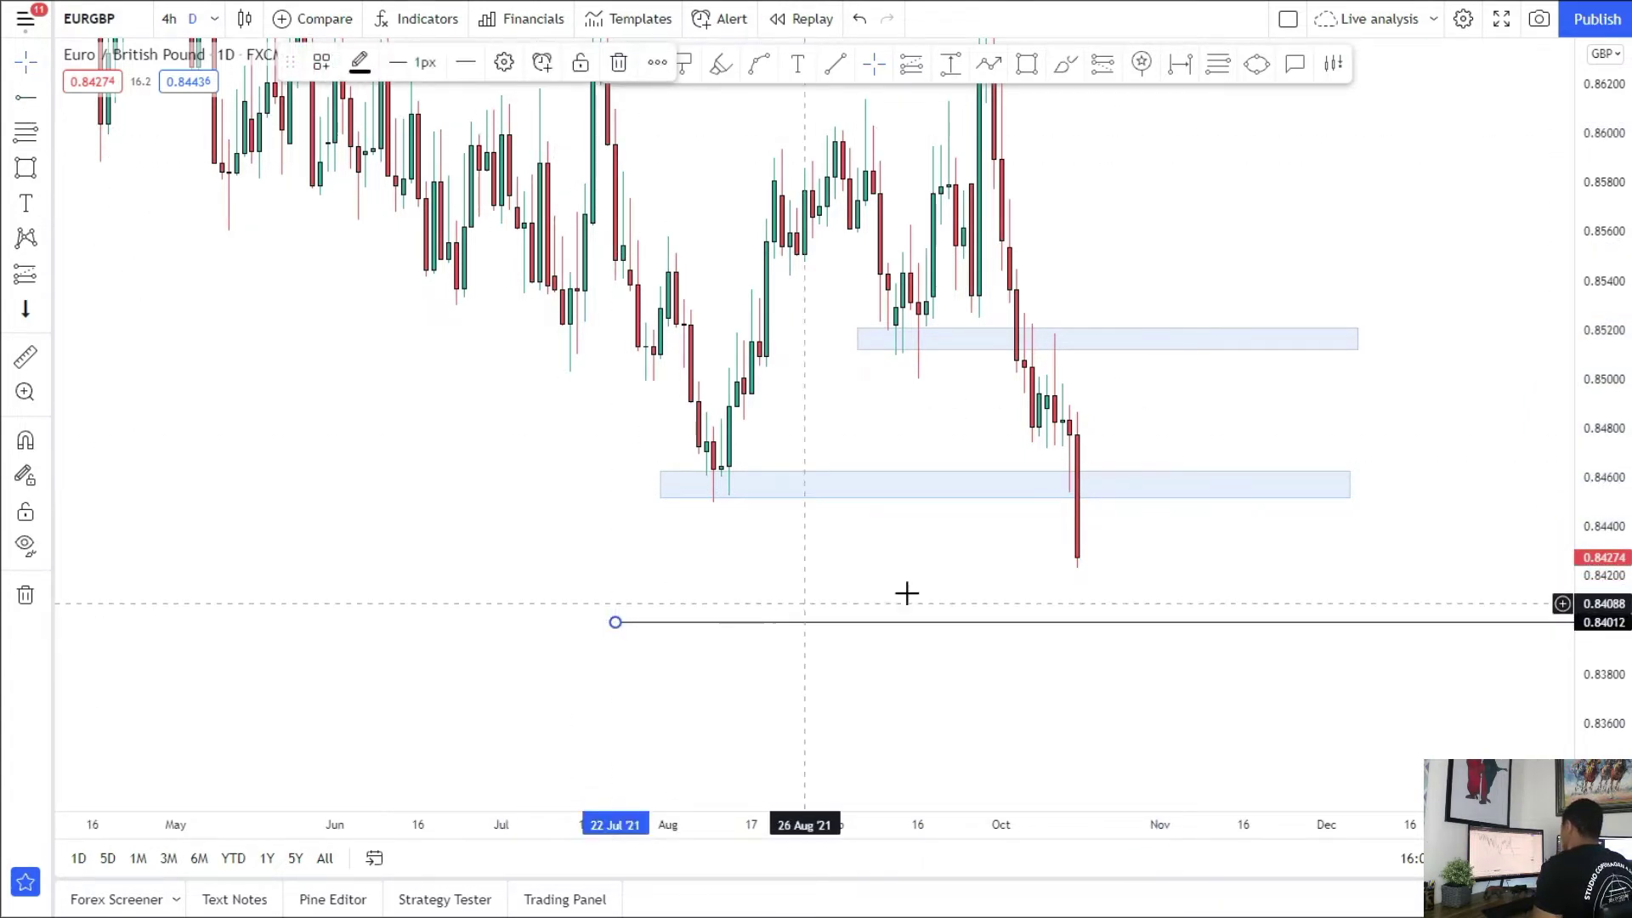
Step: On the four-hour timeframe, sketch a scenario rising into the lower zone, forming a double top and falling to the 0.84012 ray
click(168, 19)
scroll(1090, 680, down, 2)
drag(1620, 664, 1619, 514)
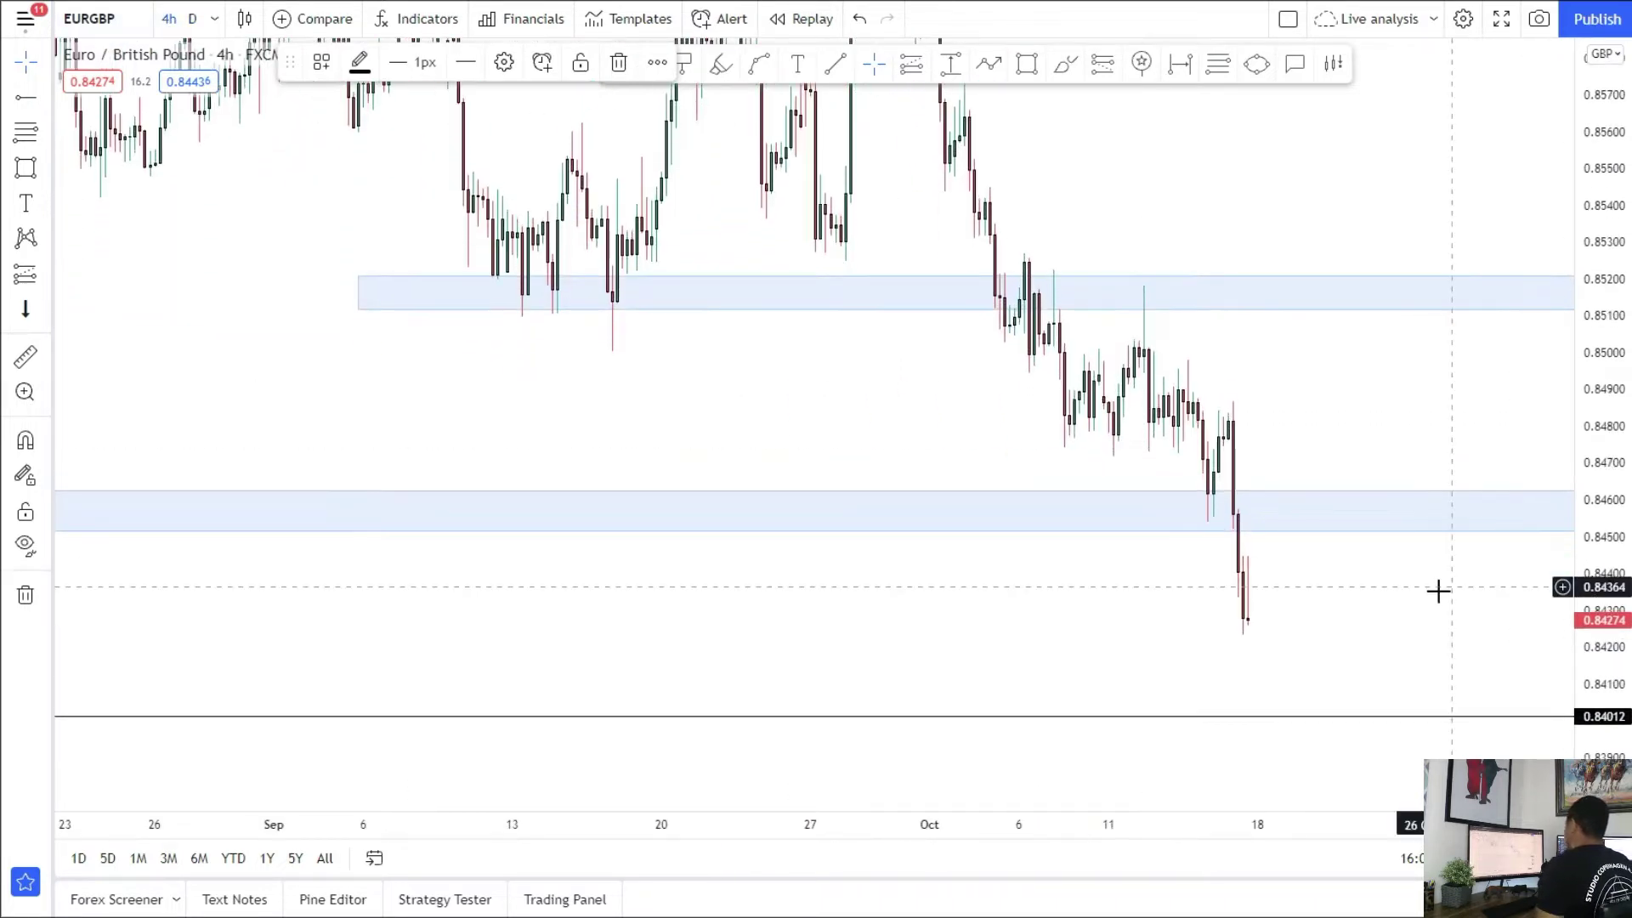
drag(1439, 590, 1122, 521)
click(1070, 75)
mouse_move(927, 557)
mouse_down()
mouse_move(985, 455)
mouse_move(1058, 433)
mouse_up()
drag(1085, 655, 1085, 652)
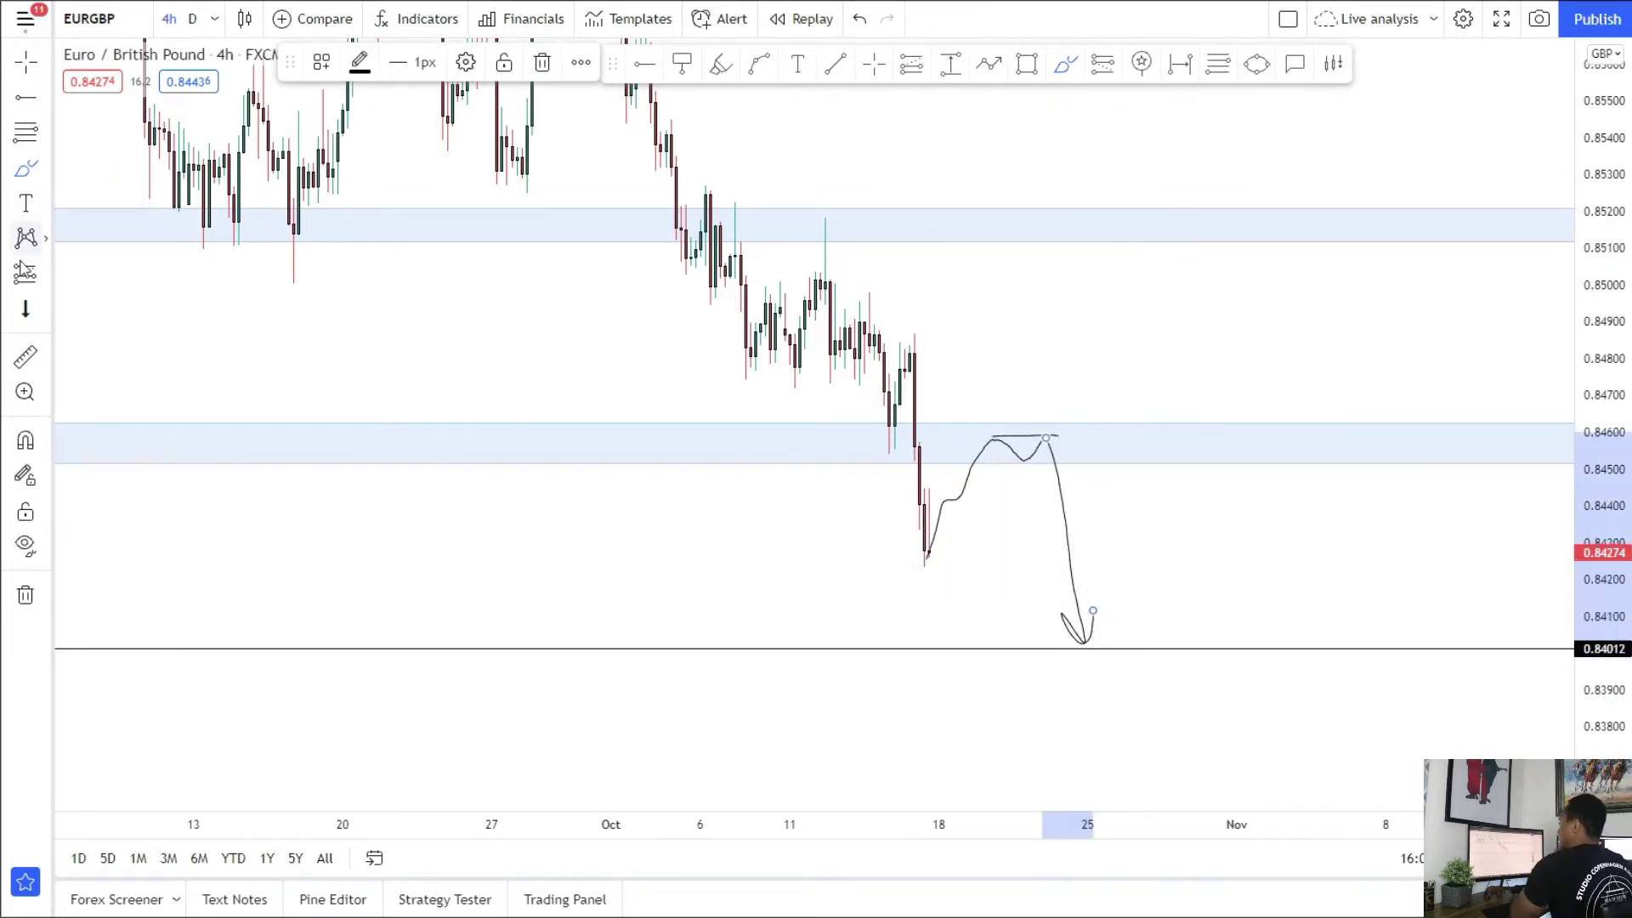
Step: Place a short position at the lower zone with entry about 0.84561, stop about 0.84724 and target about 0.84017
click(46, 281)
click(149, 315)
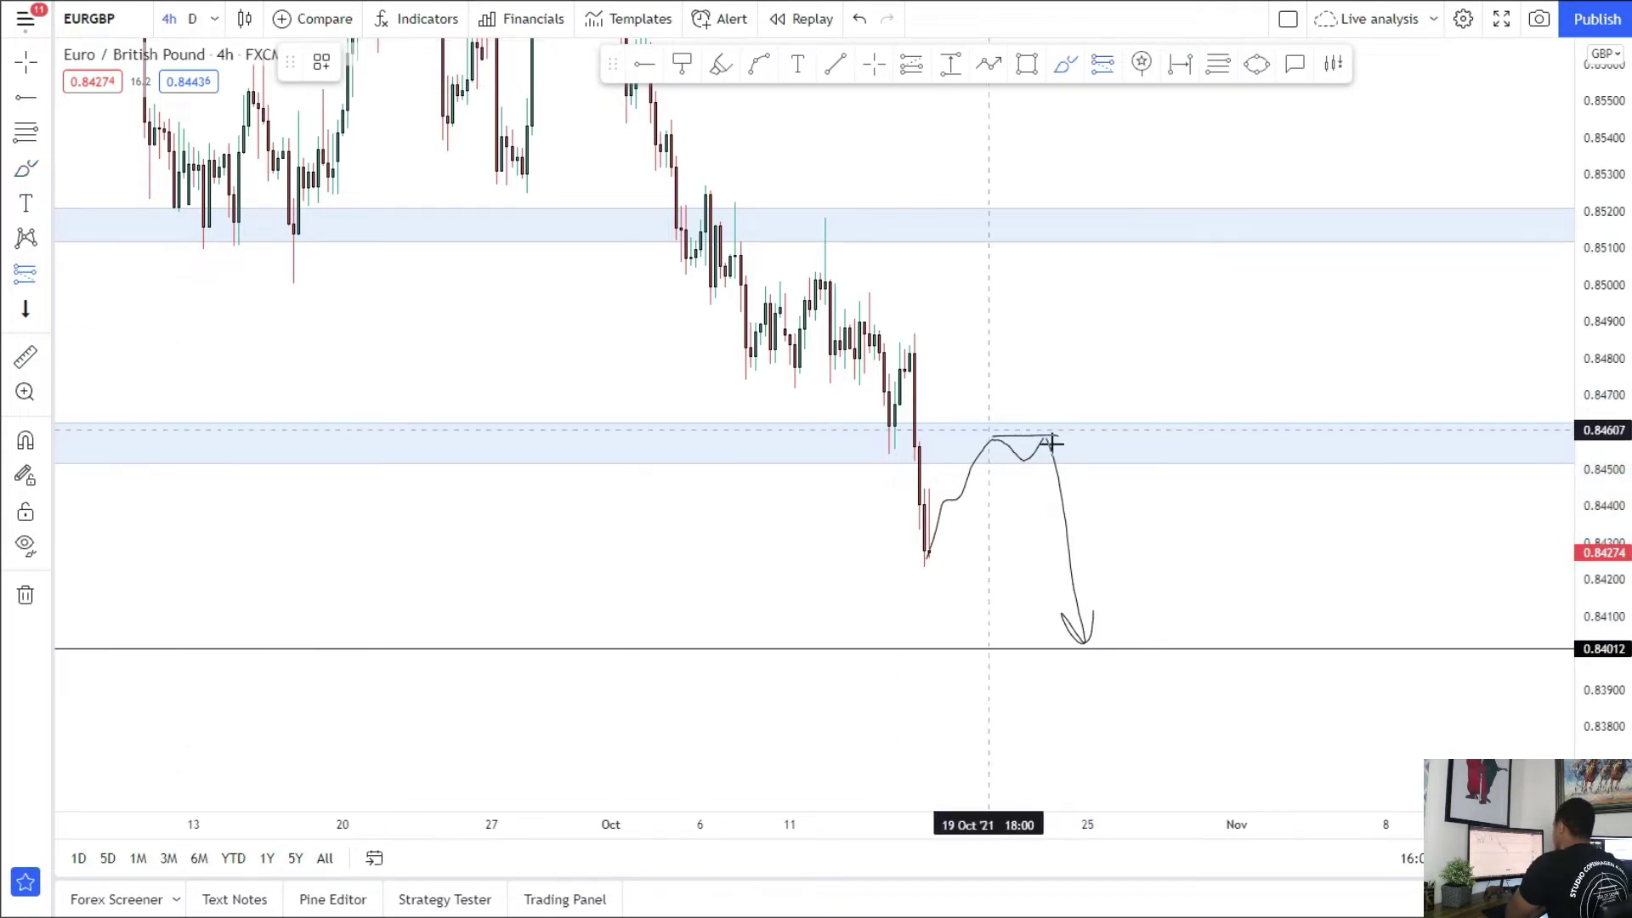
click(1004, 446)
drag(1004, 273, 1004, 387)
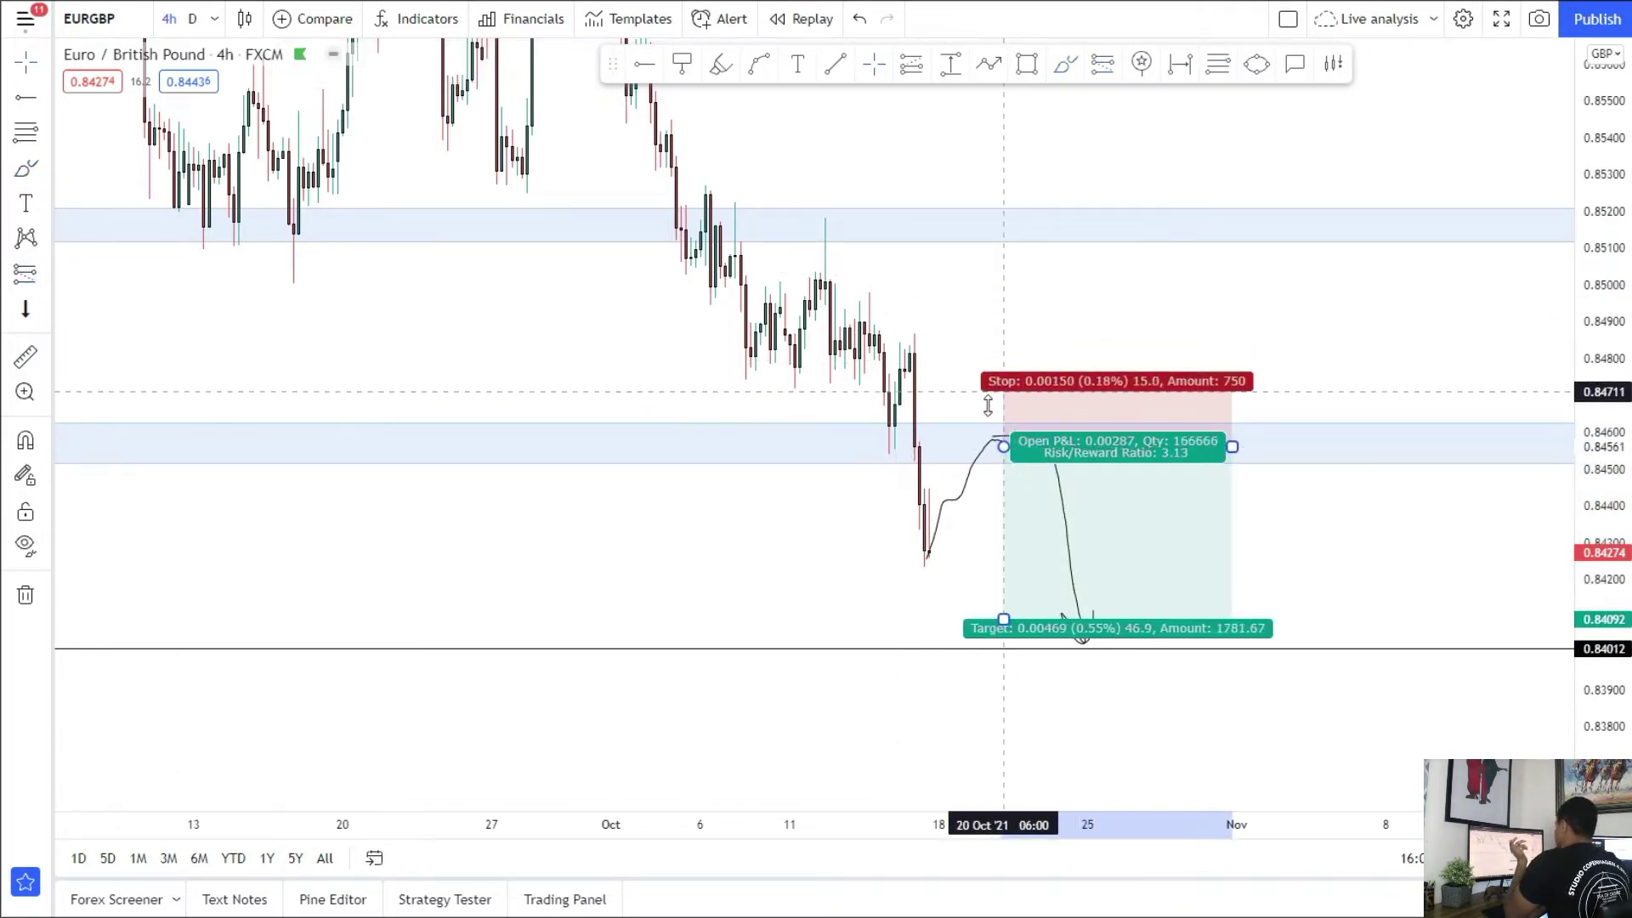
drag(1232, 446, 1118, 446)
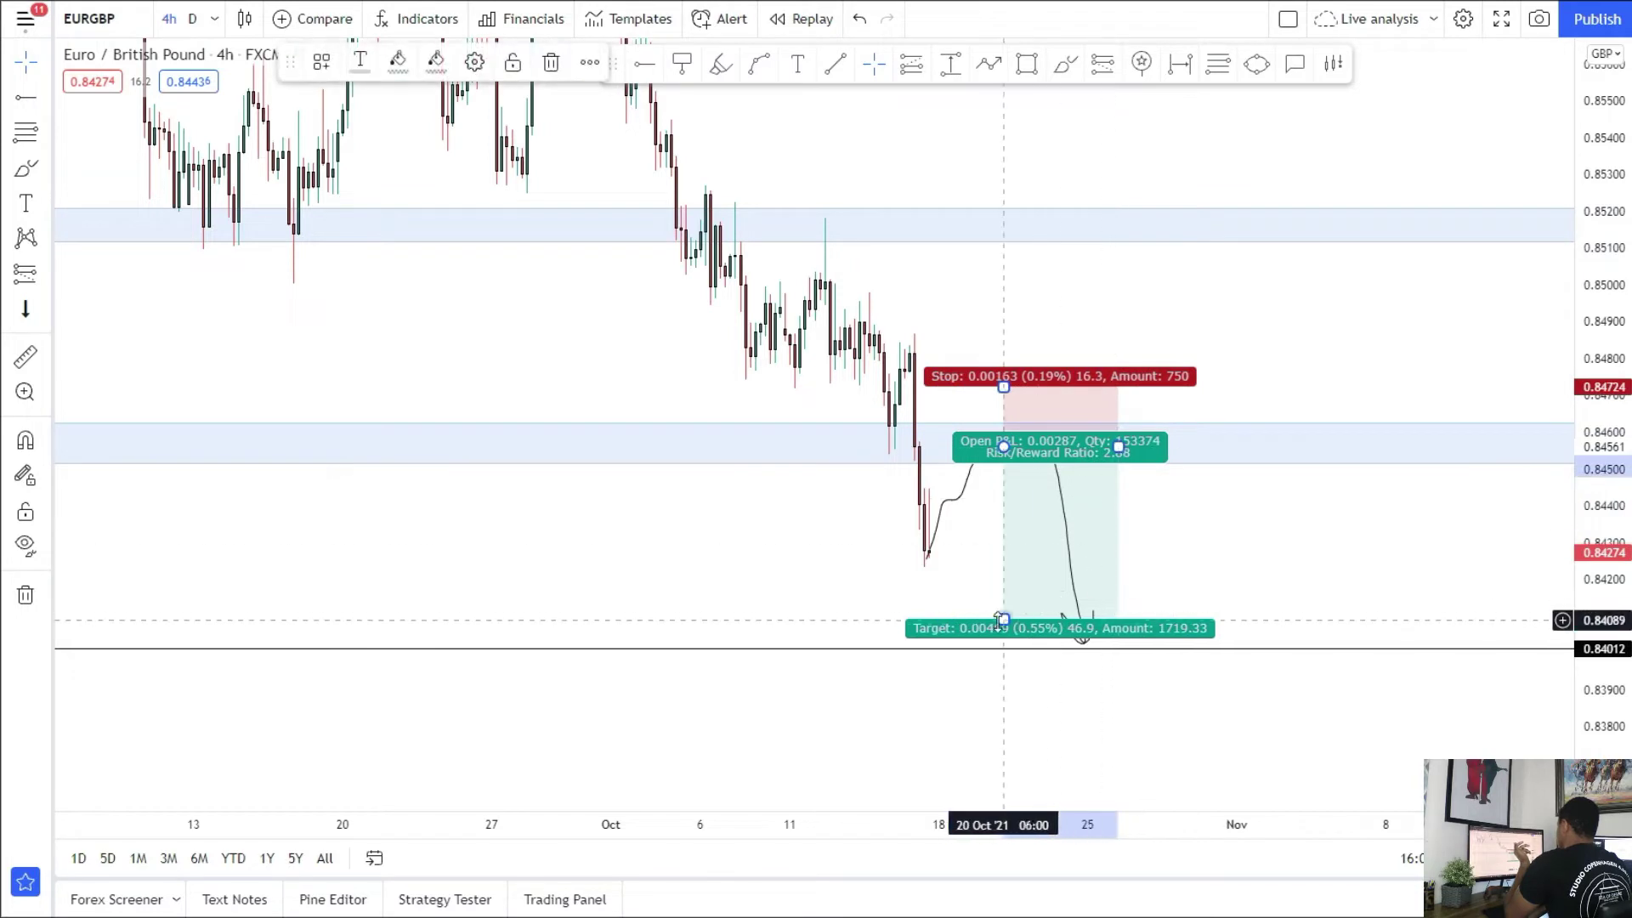
drag(1006, 622, 1006, 652)
drag(1232, 576, 1214, 579)
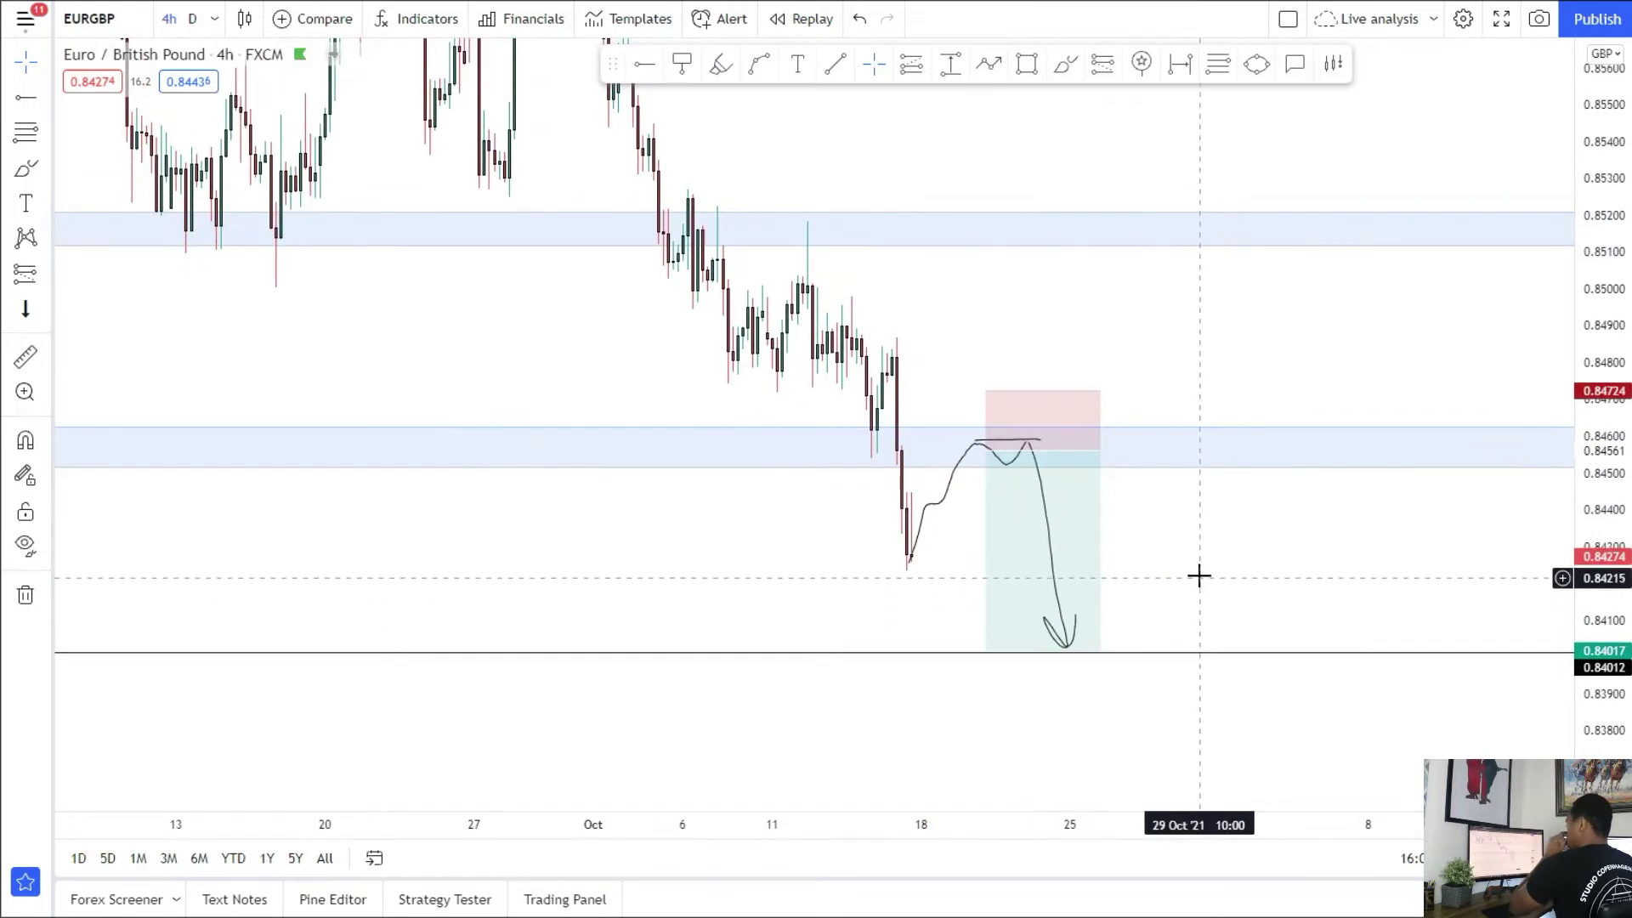
Step: Place a long position beside the short one with entry about 0.84591, stop about 0.84420 and target about 0.85185
click(47, 275)
click(124, 277)
click(1164, 440)
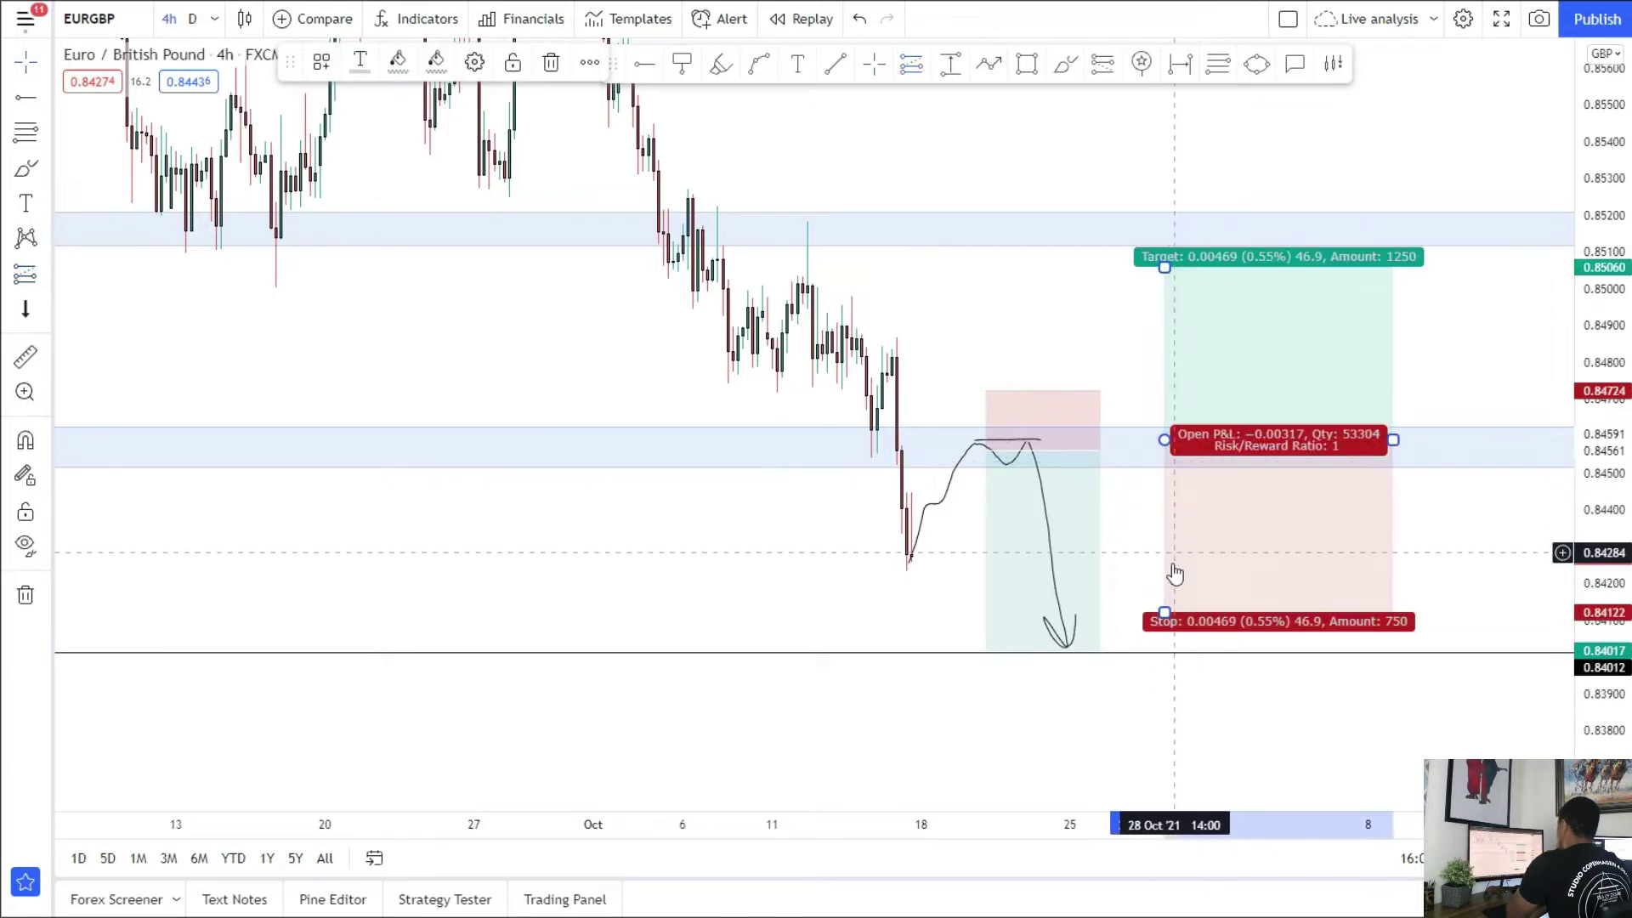
drag(1164, 611, 1165, 502)
drag(1165, 267, 1166, 221)
drag(1393, 438, 1313, 439)
drag(1218, 588, 1210, 591)
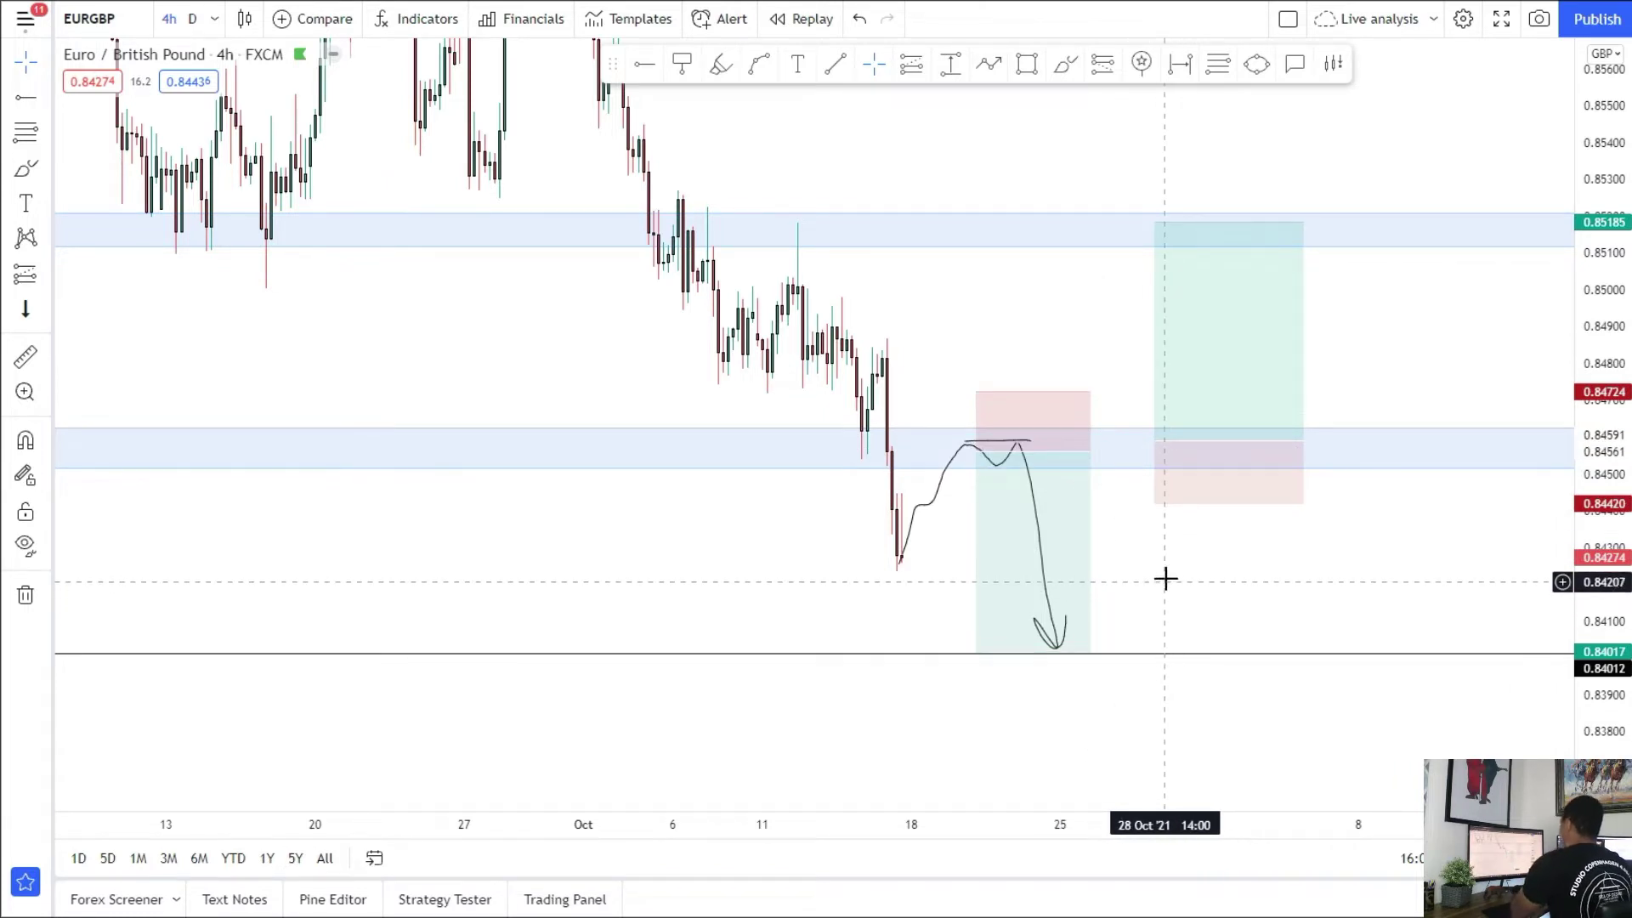
scroll(1161, 565, down, 1)
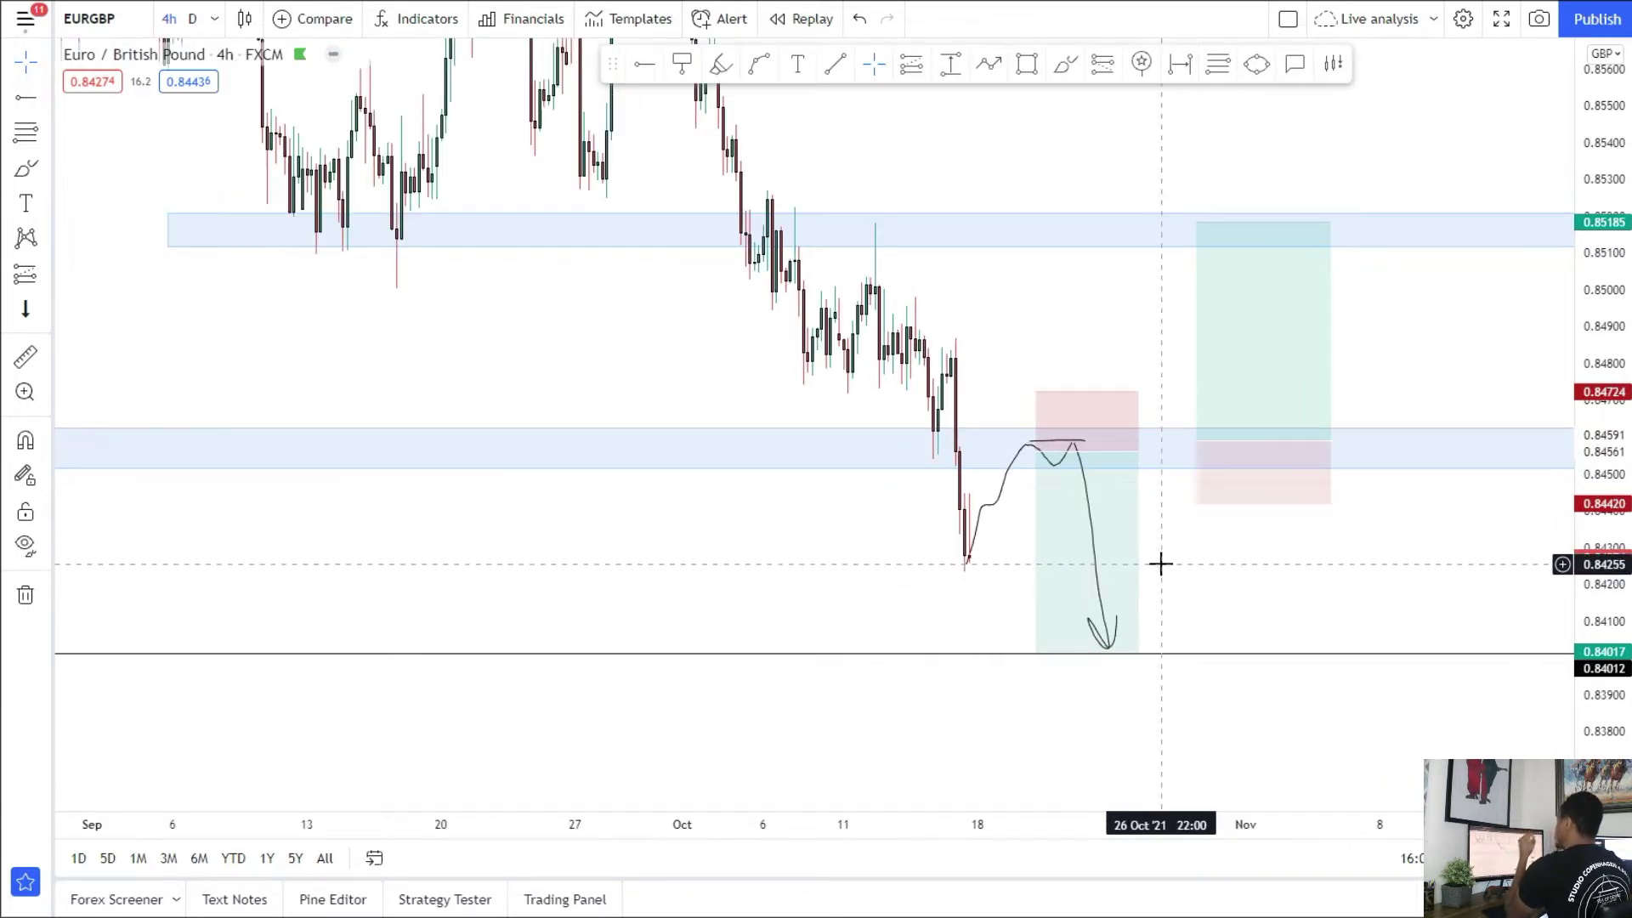
Step: Mark two rectangular zones on the AUDUSD daily chart, at about 0.73185 to 0.73306 and about 0.73985 to 0.74140
scroll(1148, 557, up, 2)
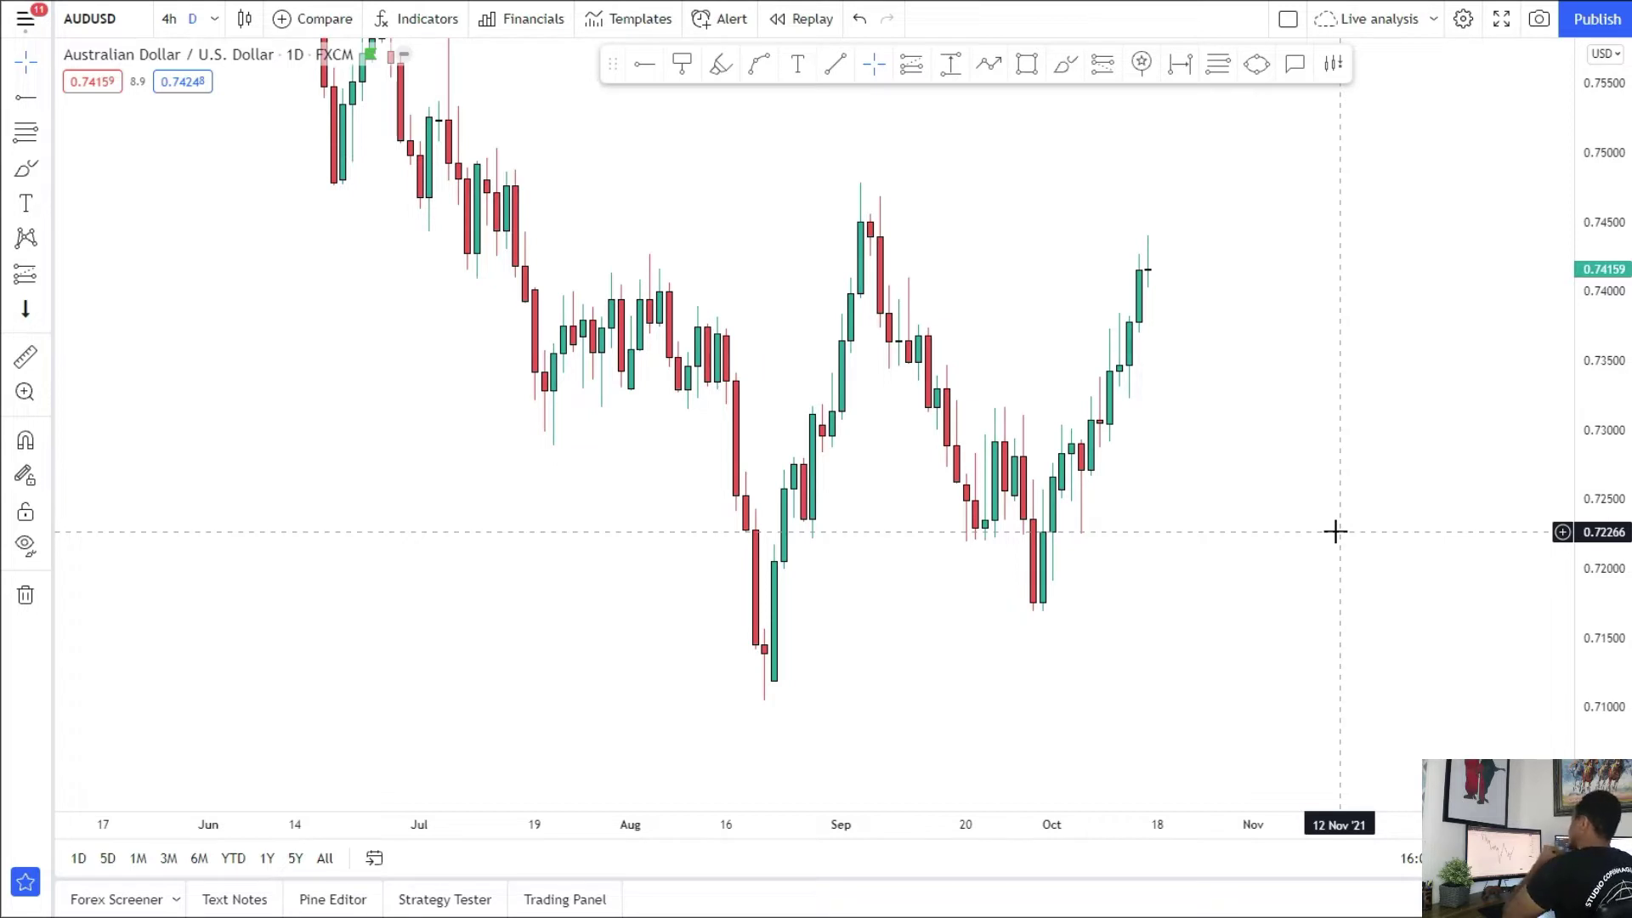
click(1025, 68)
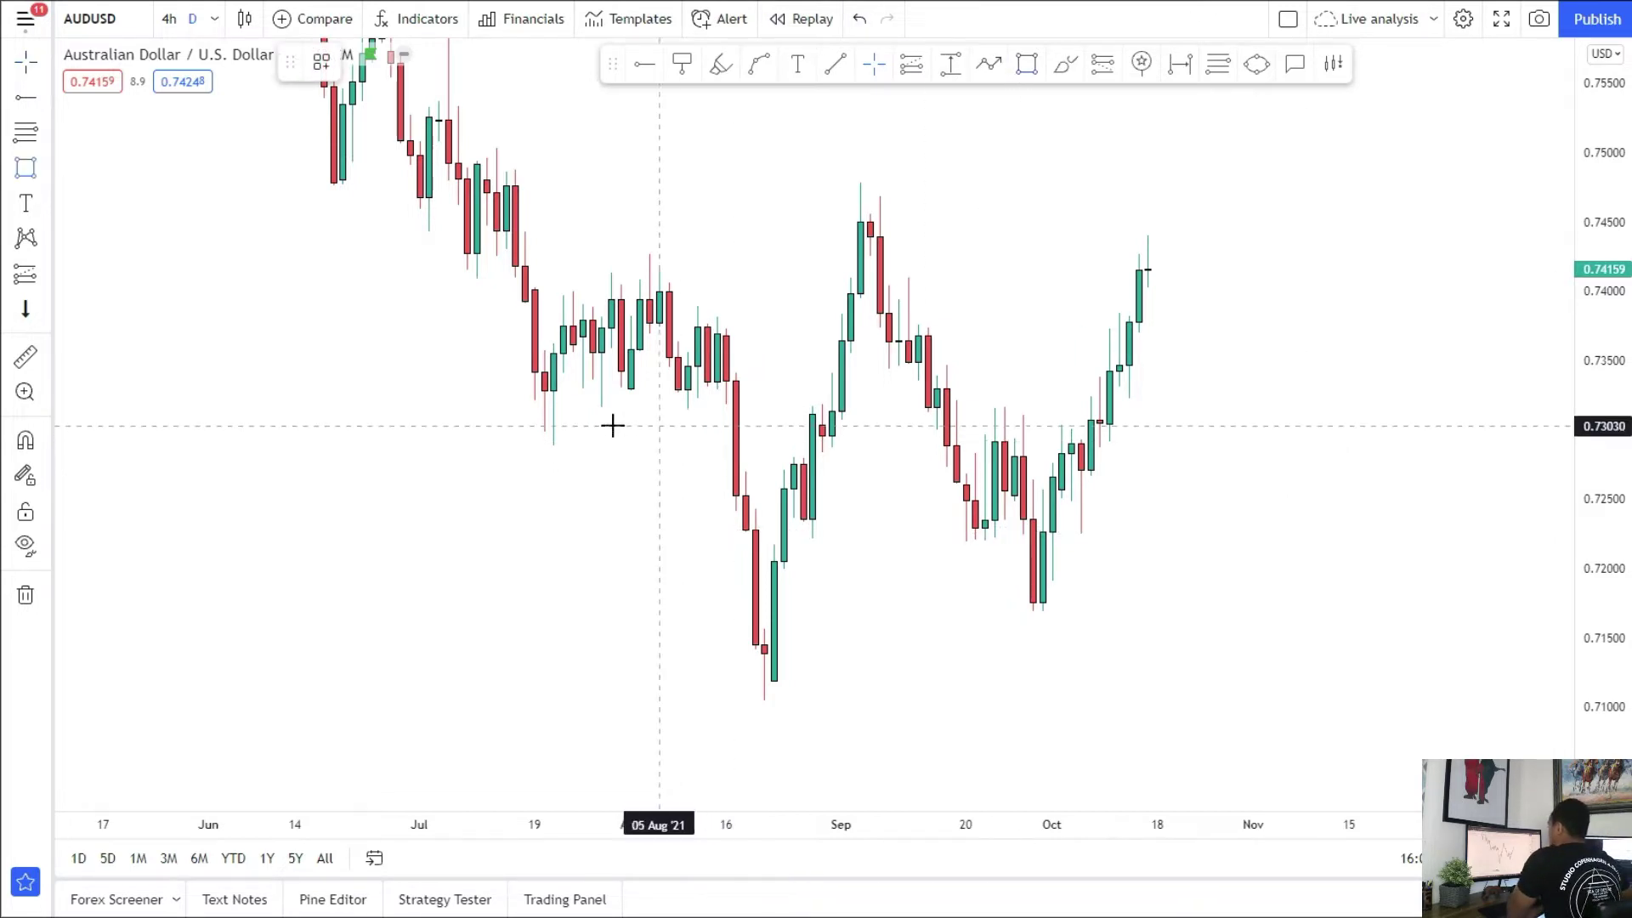
click(507, 391)
click(1407, 405)
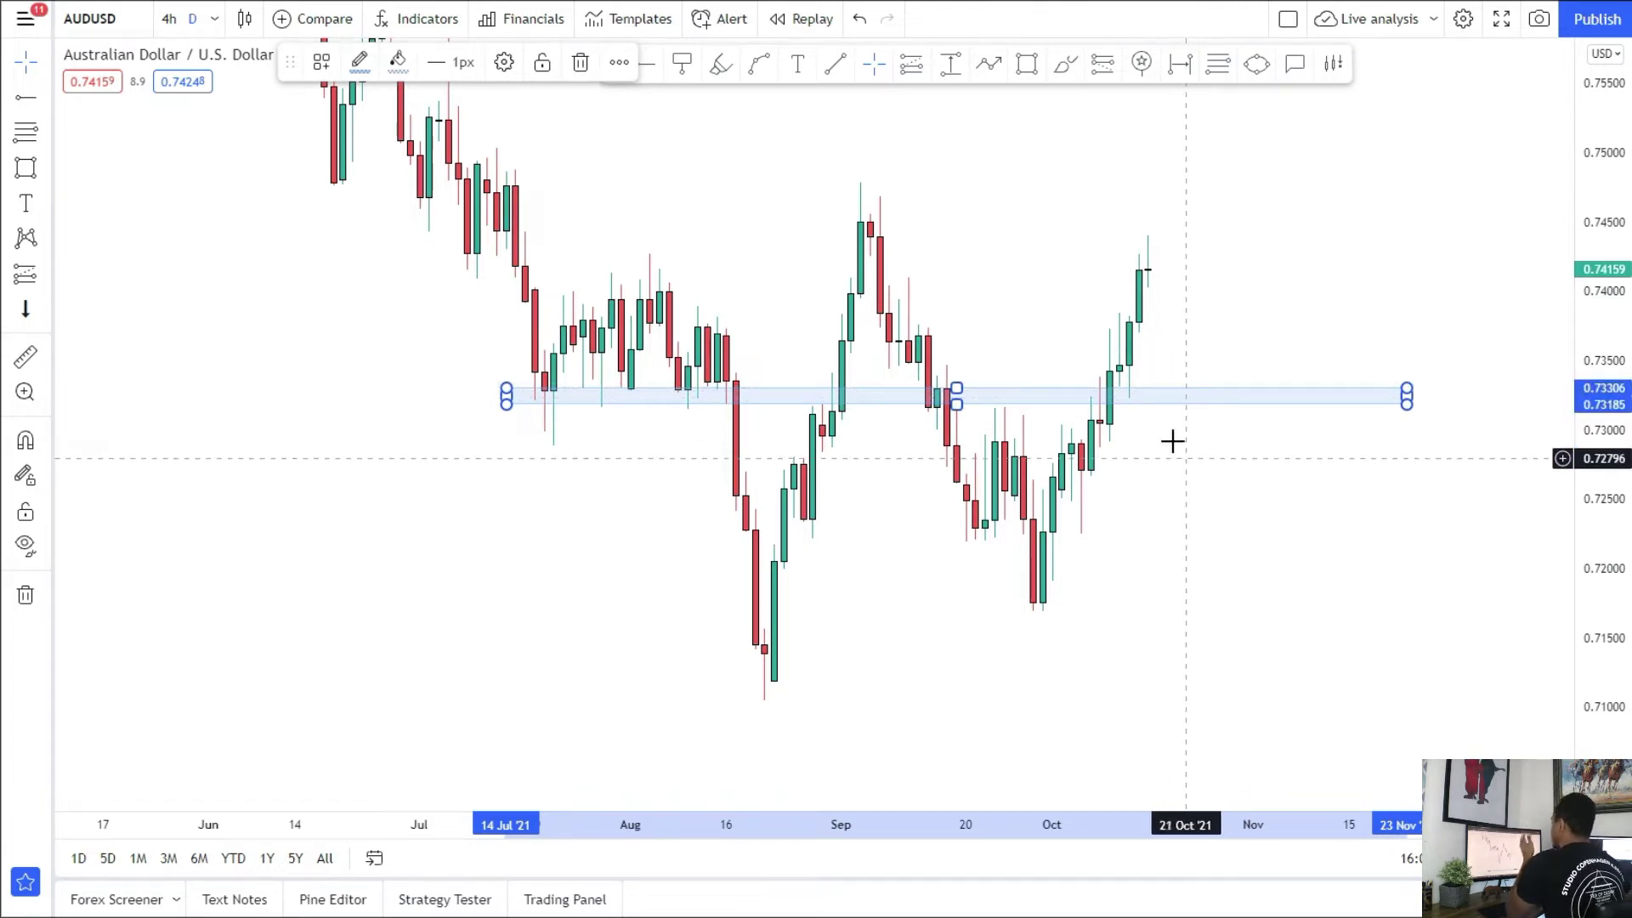
click(593, 272)
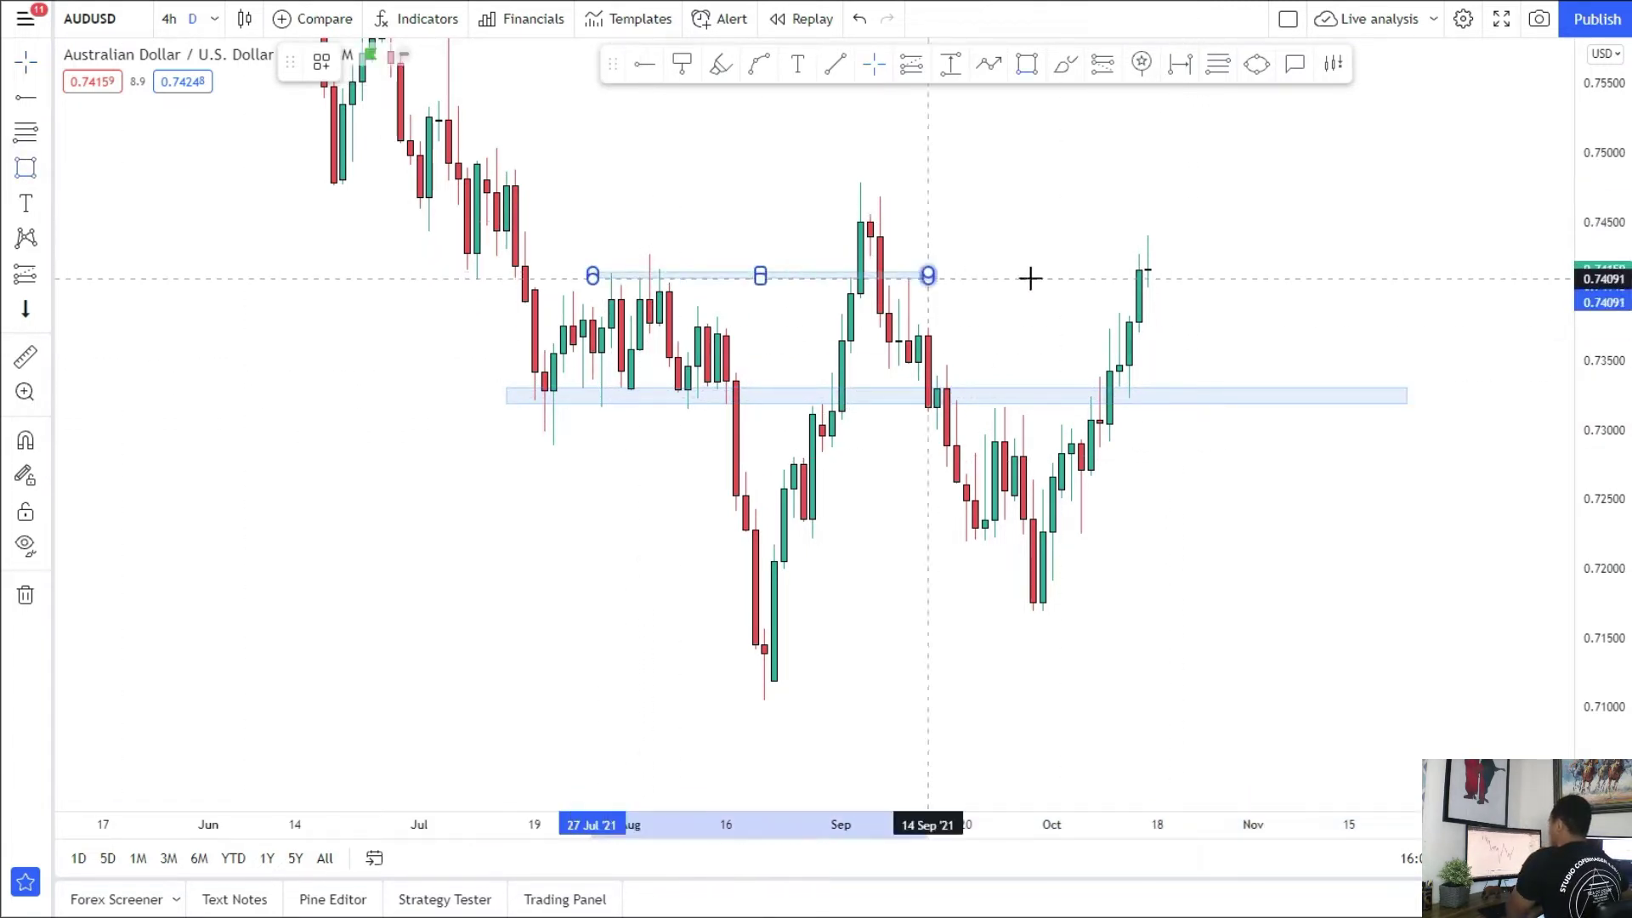
click(1302, 293)
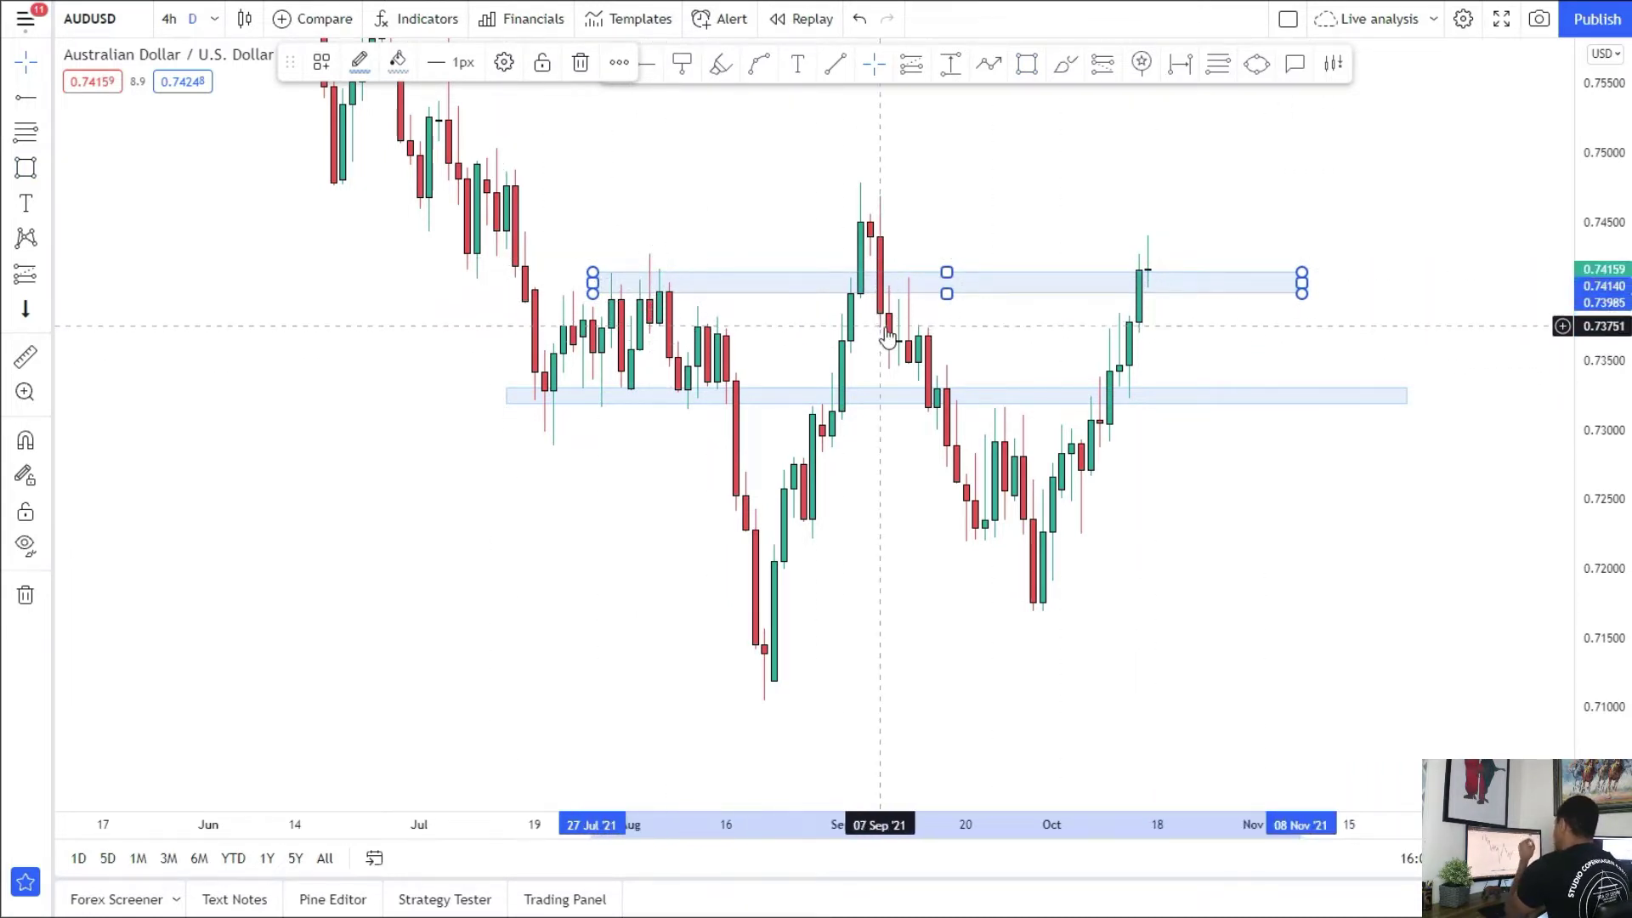
Step: Sketch freehand price paths down to the lower zone and up past 0.7500, with a freehand line extending from the September high
drag(1585, 576, 1444, 613)
click(1063, 71)
mouse_move(1087, 359)
mouse_down()
mouse_move(1149, 513)
mouse_move(1154, 468)
mouse_up()
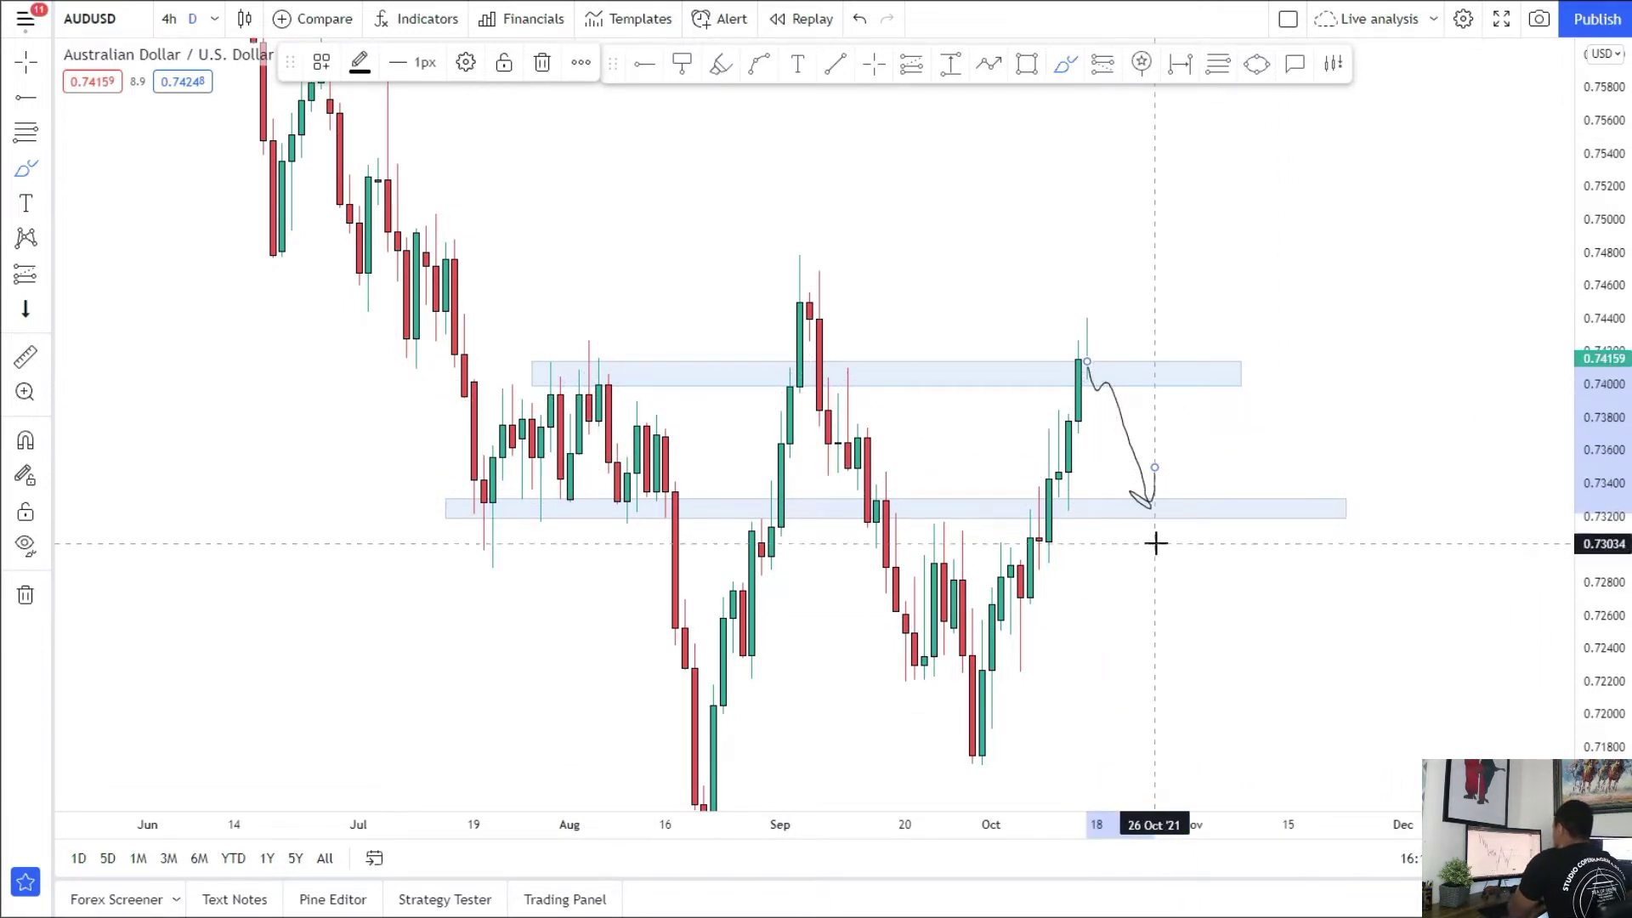
mouse_move(1090, 379)
mouse_down()
mouse_move(1191, 193)
mouse_move(1195, 228)
mouse_up()
drag(795, 255, 1249, 247)
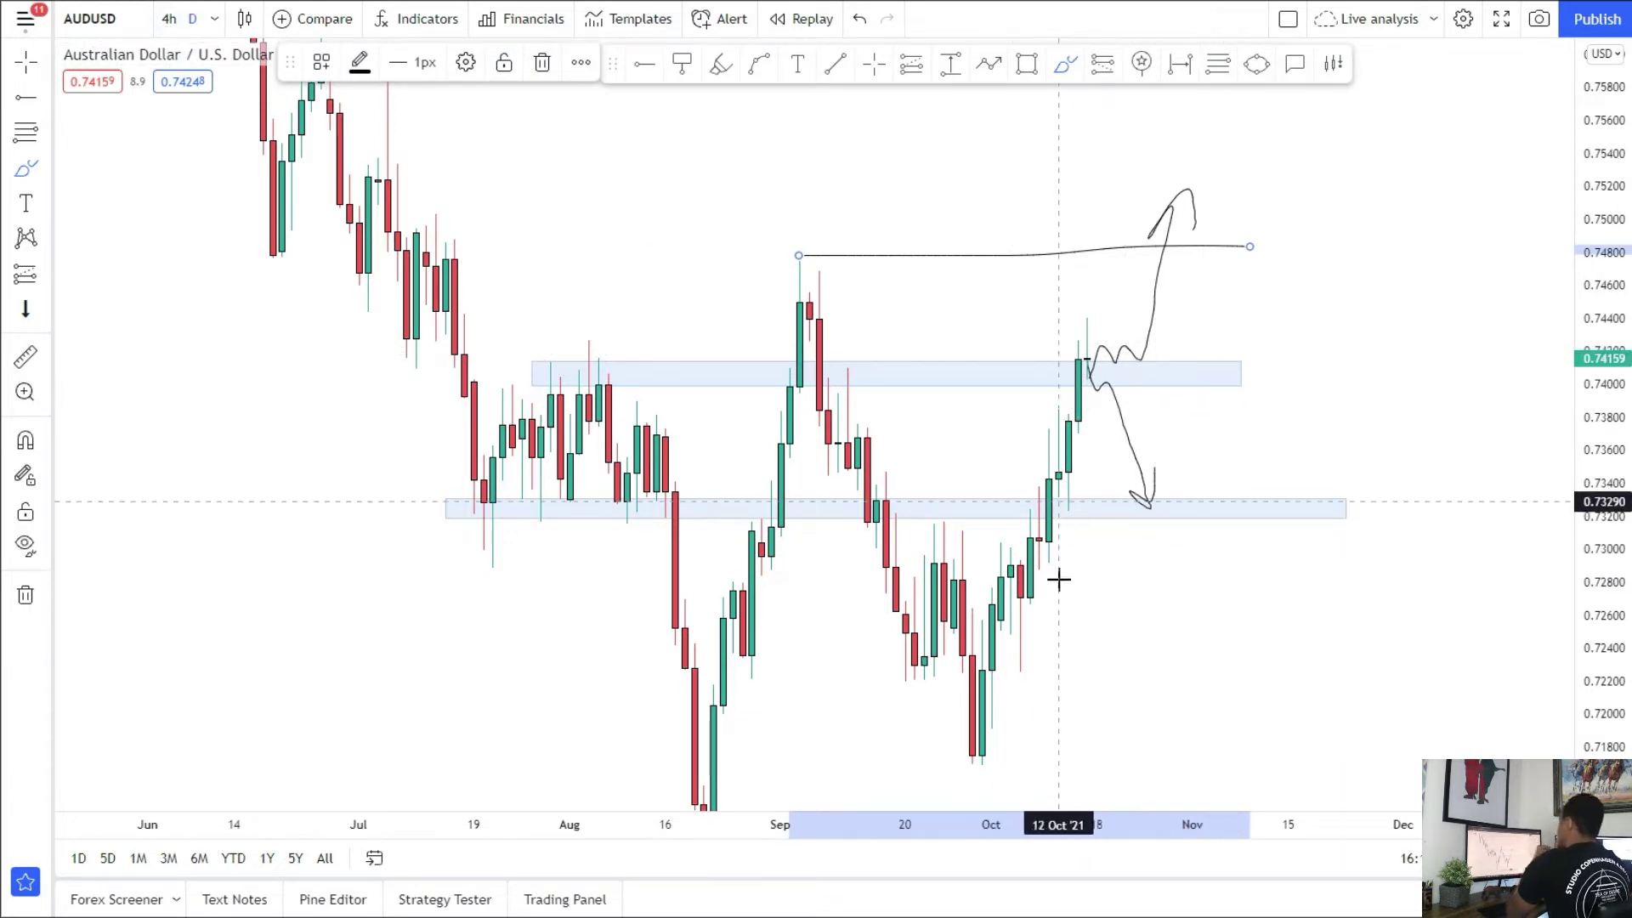
Step: Switch the AUDUSD chart to the four-hour timeframe and remove both sketched price paths, keeping the line at the September high
click(169, 18)
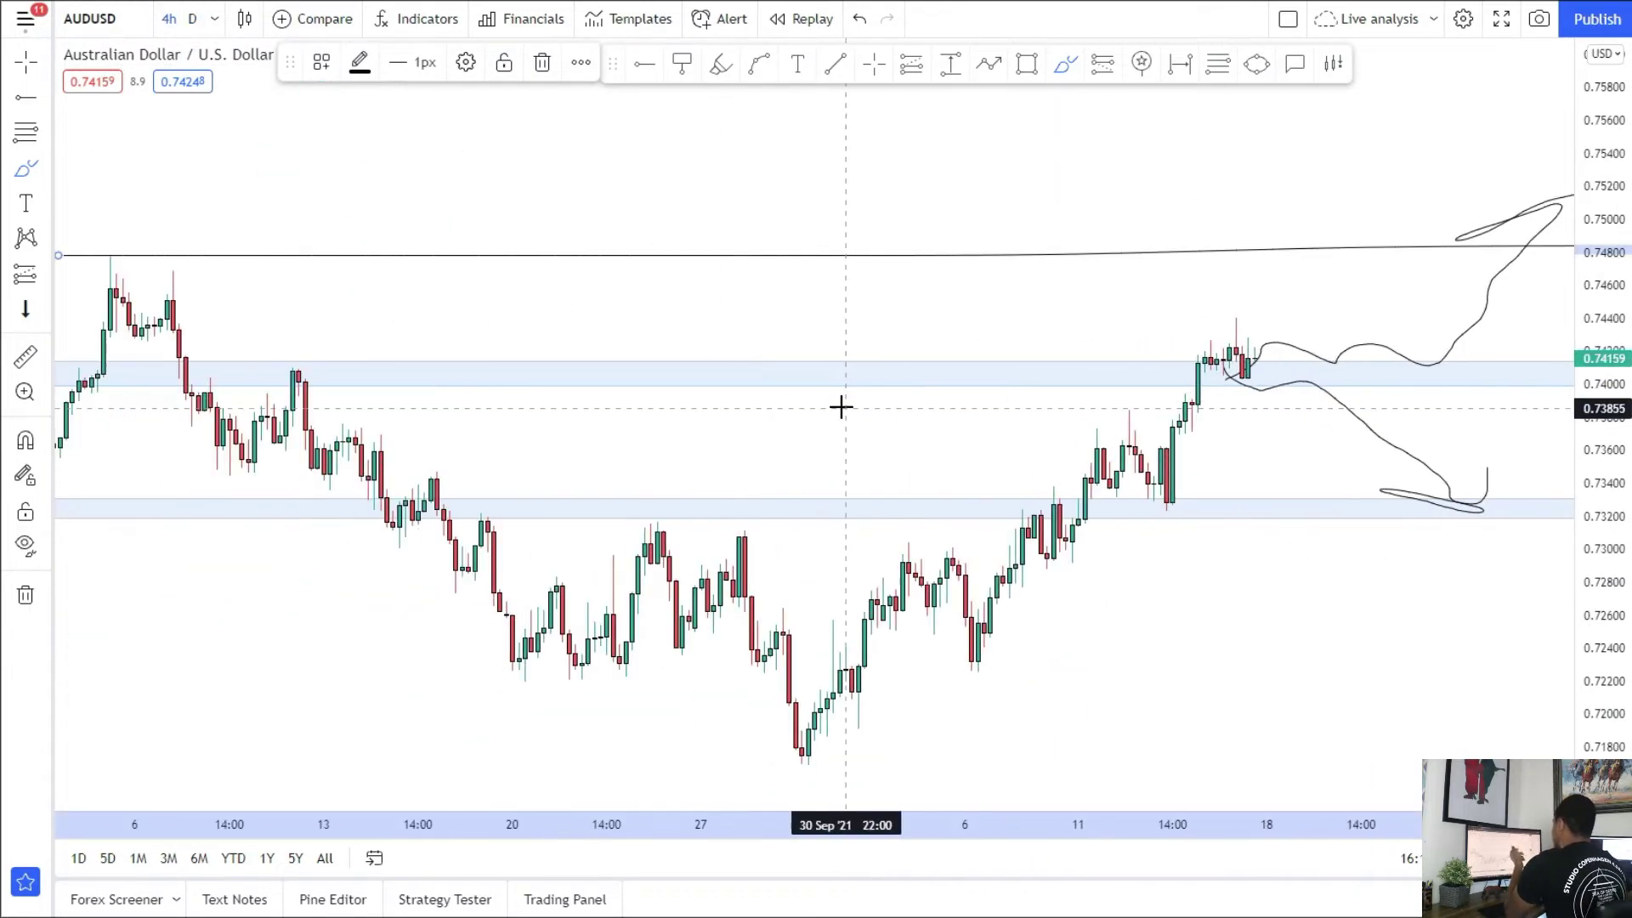
click(29, 65)
drag(1597, 692, 1596, 548)
drag(1044, 459, 761, 523)
mouse_move(1597, 540)
mouse_down()
mouse_move(1555, 474)
mouse_move(1535, 471)
mouse_up()
key(ctrl+z)
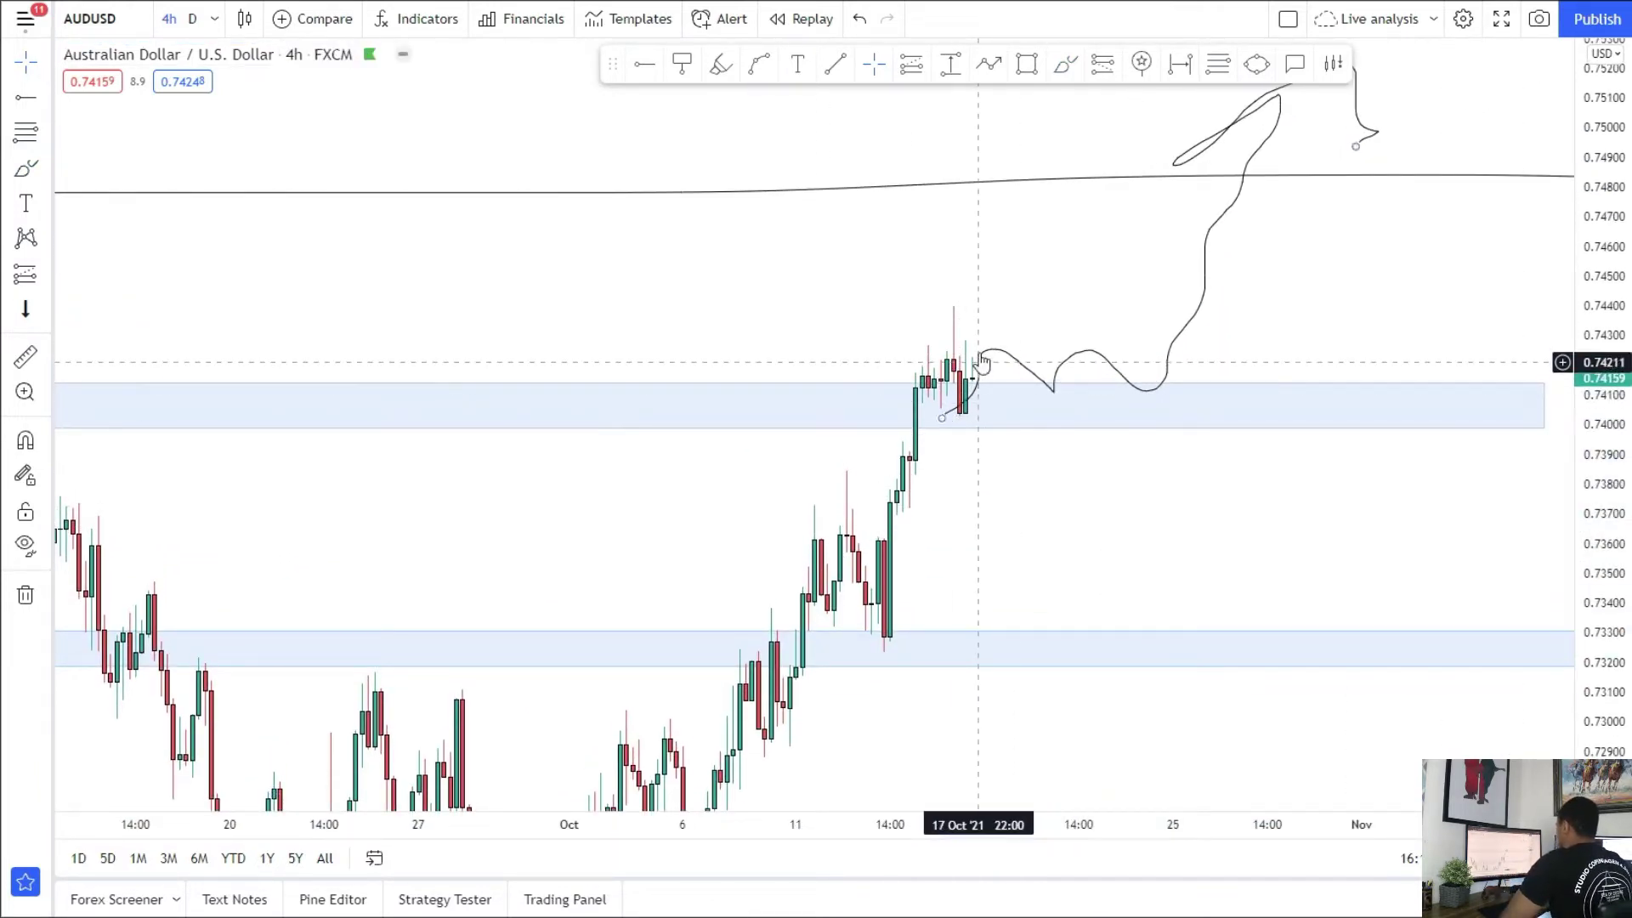
key(ctrl+z)
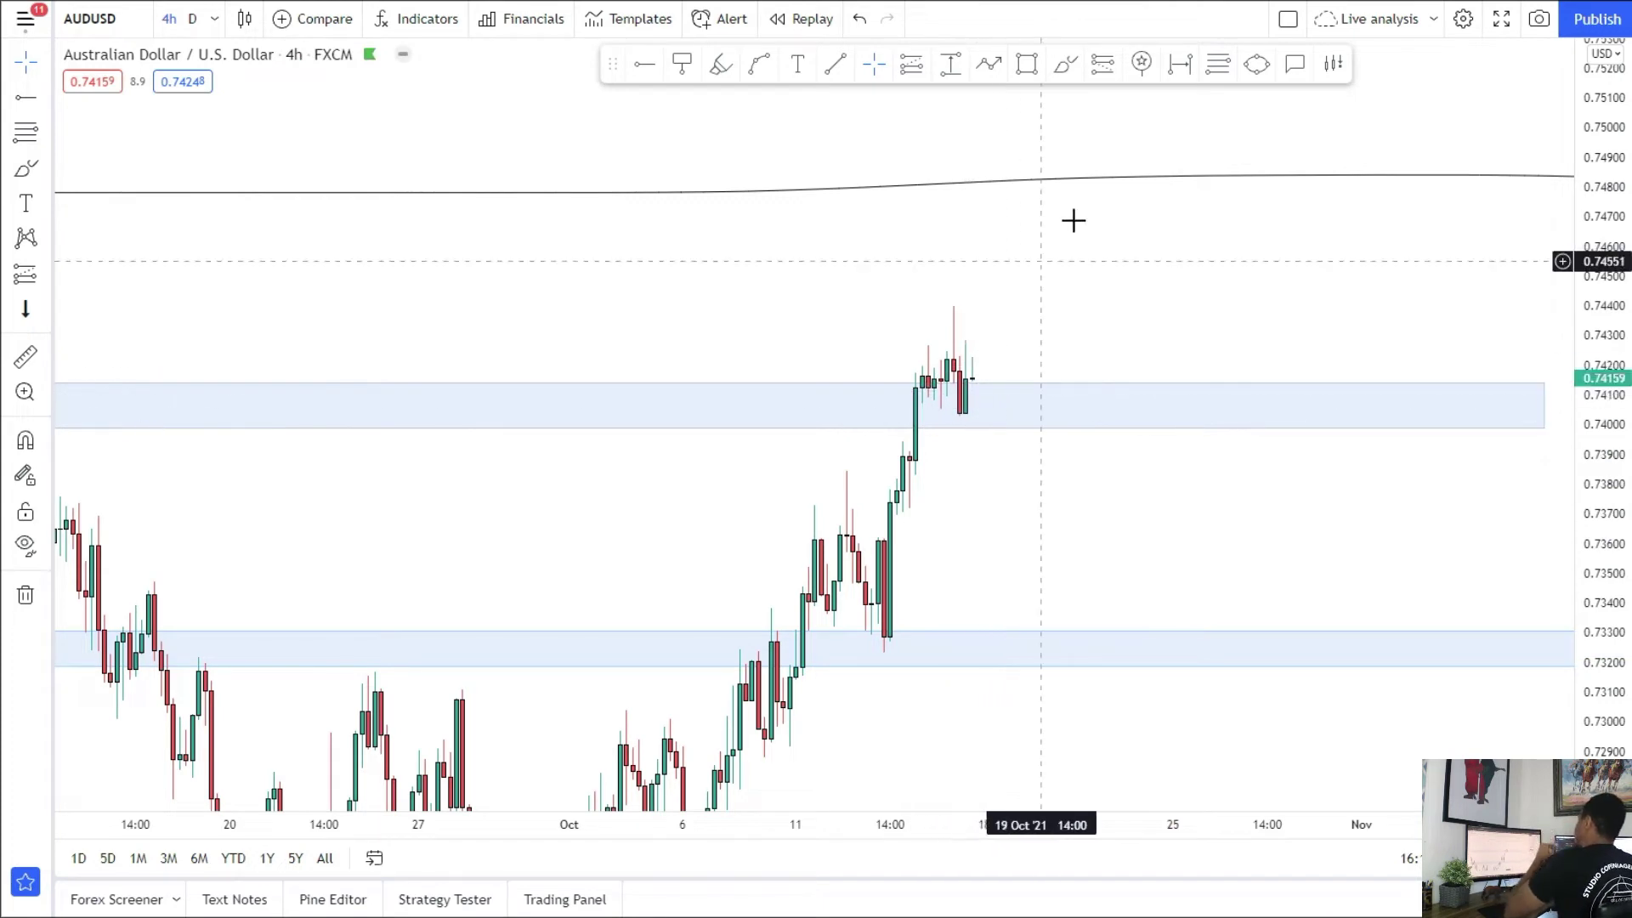
Step: Sketch a price path consolidating within the upper zone and rising with an arrowhead to the line at about 0.748
drag(974, 379, 1019, 393)
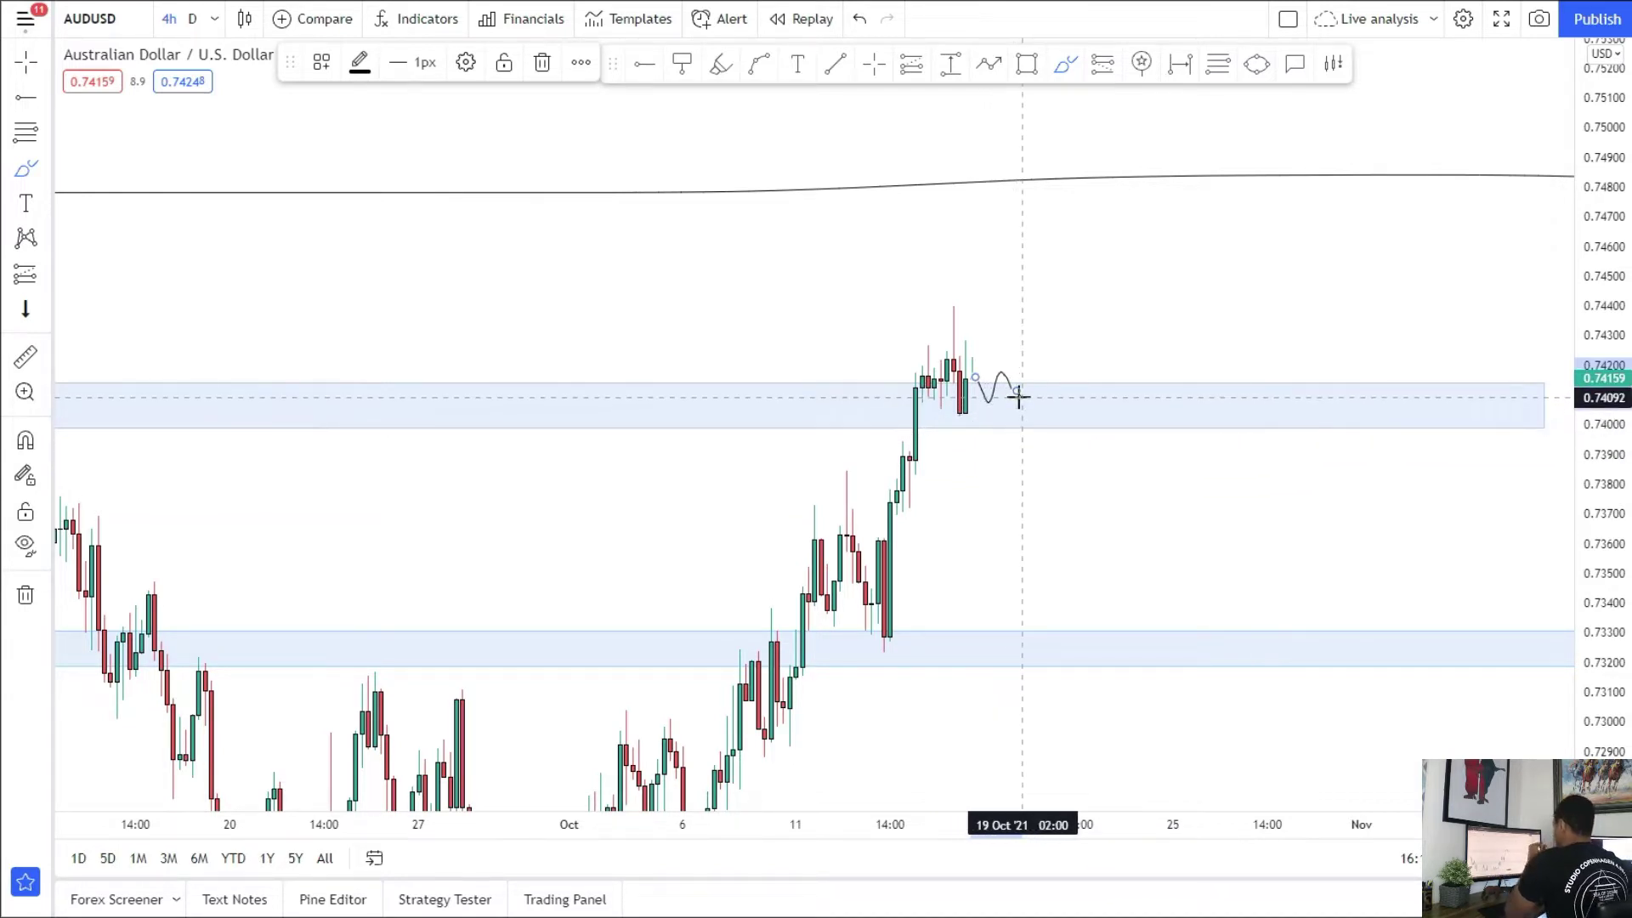
mouse_move(1026, 313)
mouse_down()
mouse_move(1046, 178)
mouse_move(1054, 190)
mouse_up()
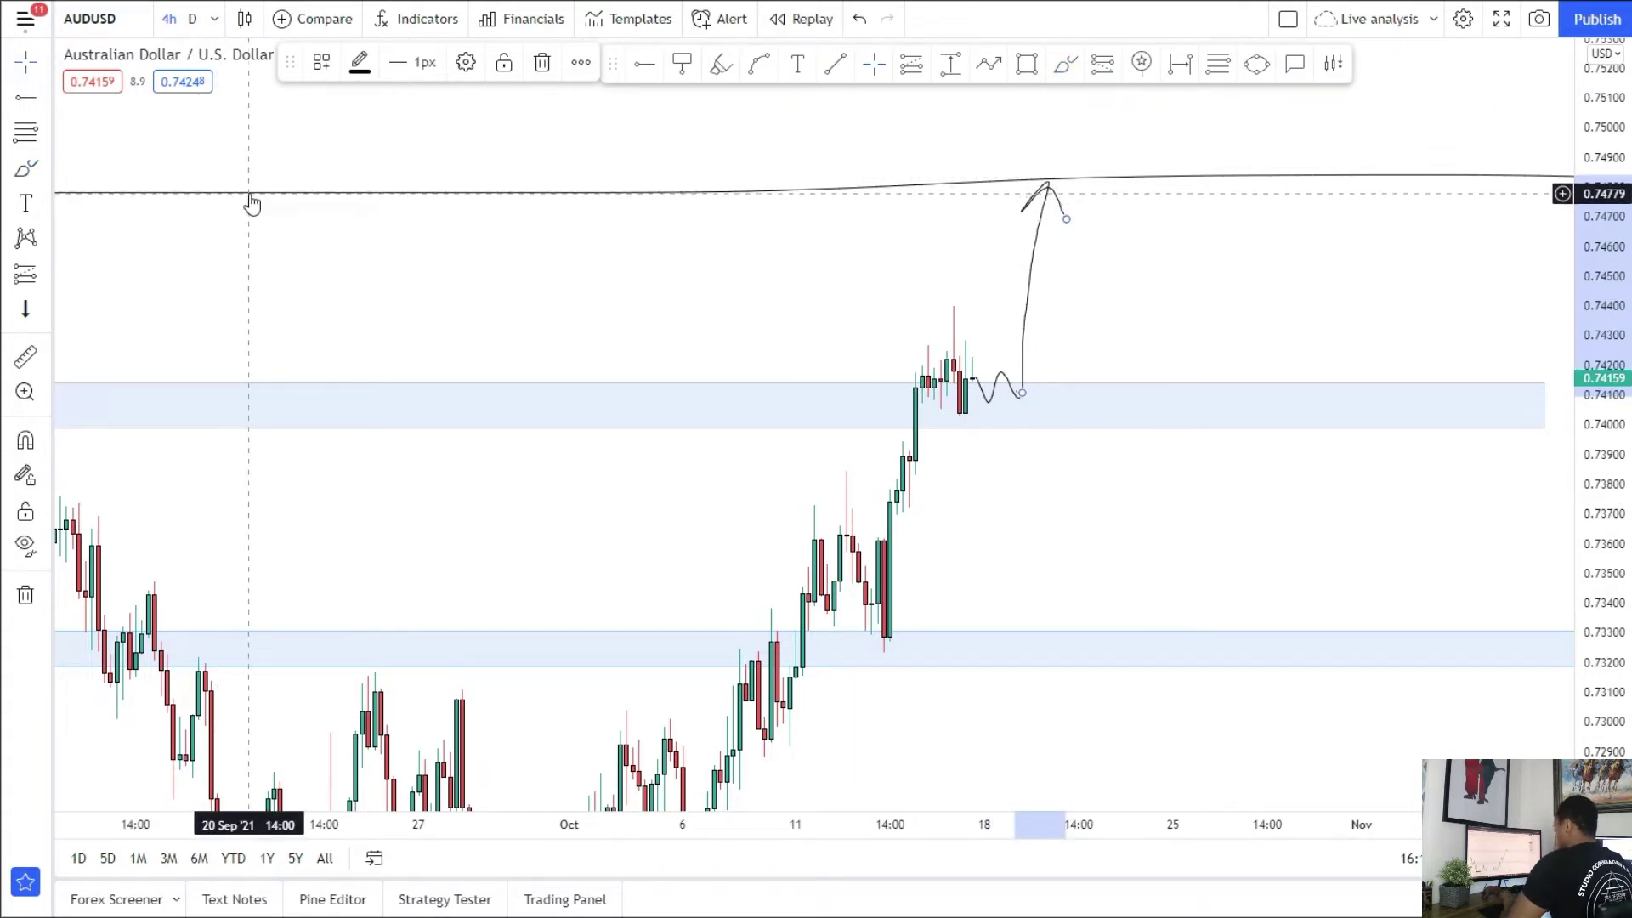
Step: Replace the freehand line with a horizontal ray at the September high, about 0.74779, and return the chart to the daily timeframe
click(250, 194)
key(Delete)
drag(212, 285, 1065, 331)
click(40, 109)
click(612, 237)
scroll(867, 352, right, 3)
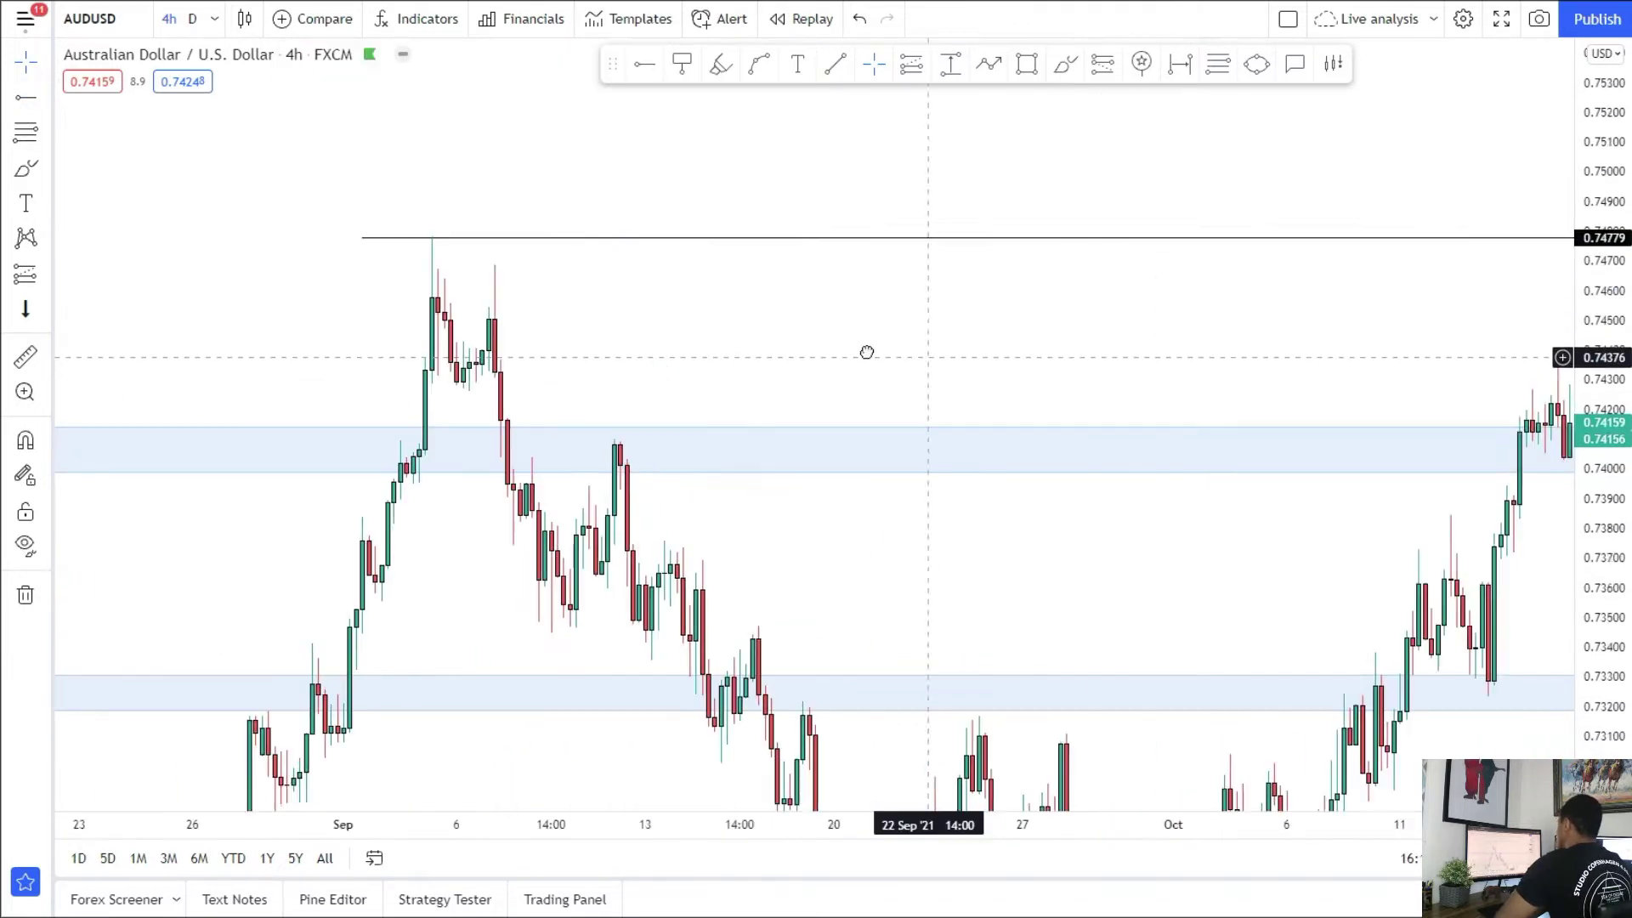
click(192, 18)
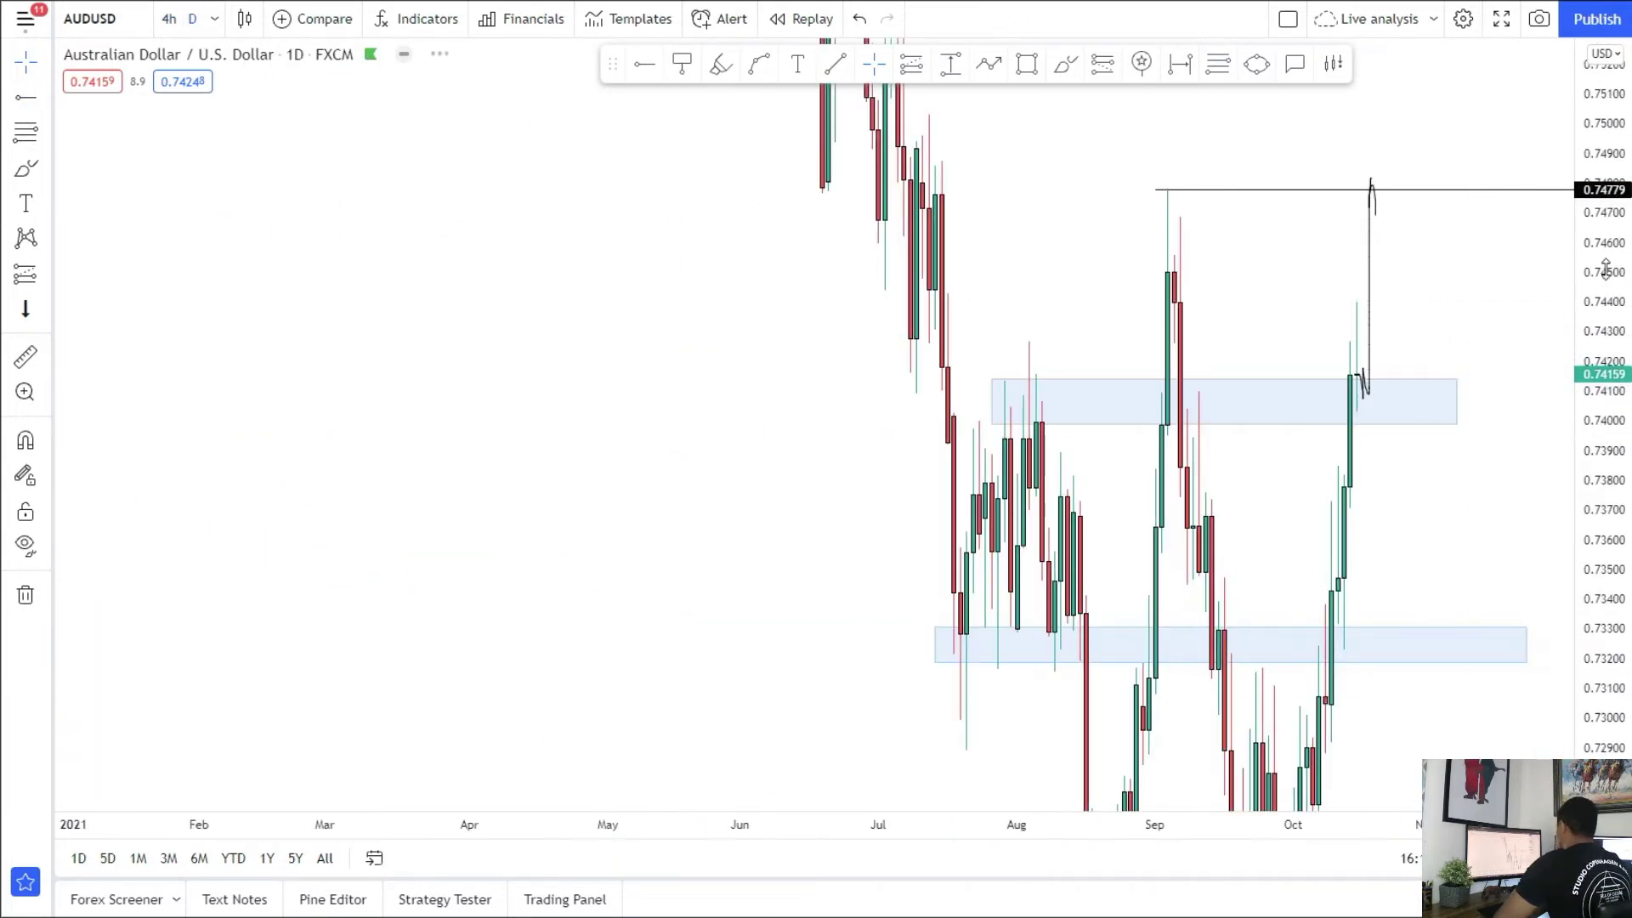
Step: Switch the AUDUSD chart from the daily to the four-hour timeframe
drag(1605, 268, 1606, 600)
scroll(1327, 719, up, 3)
drag(1304, 732, 1106, 596)
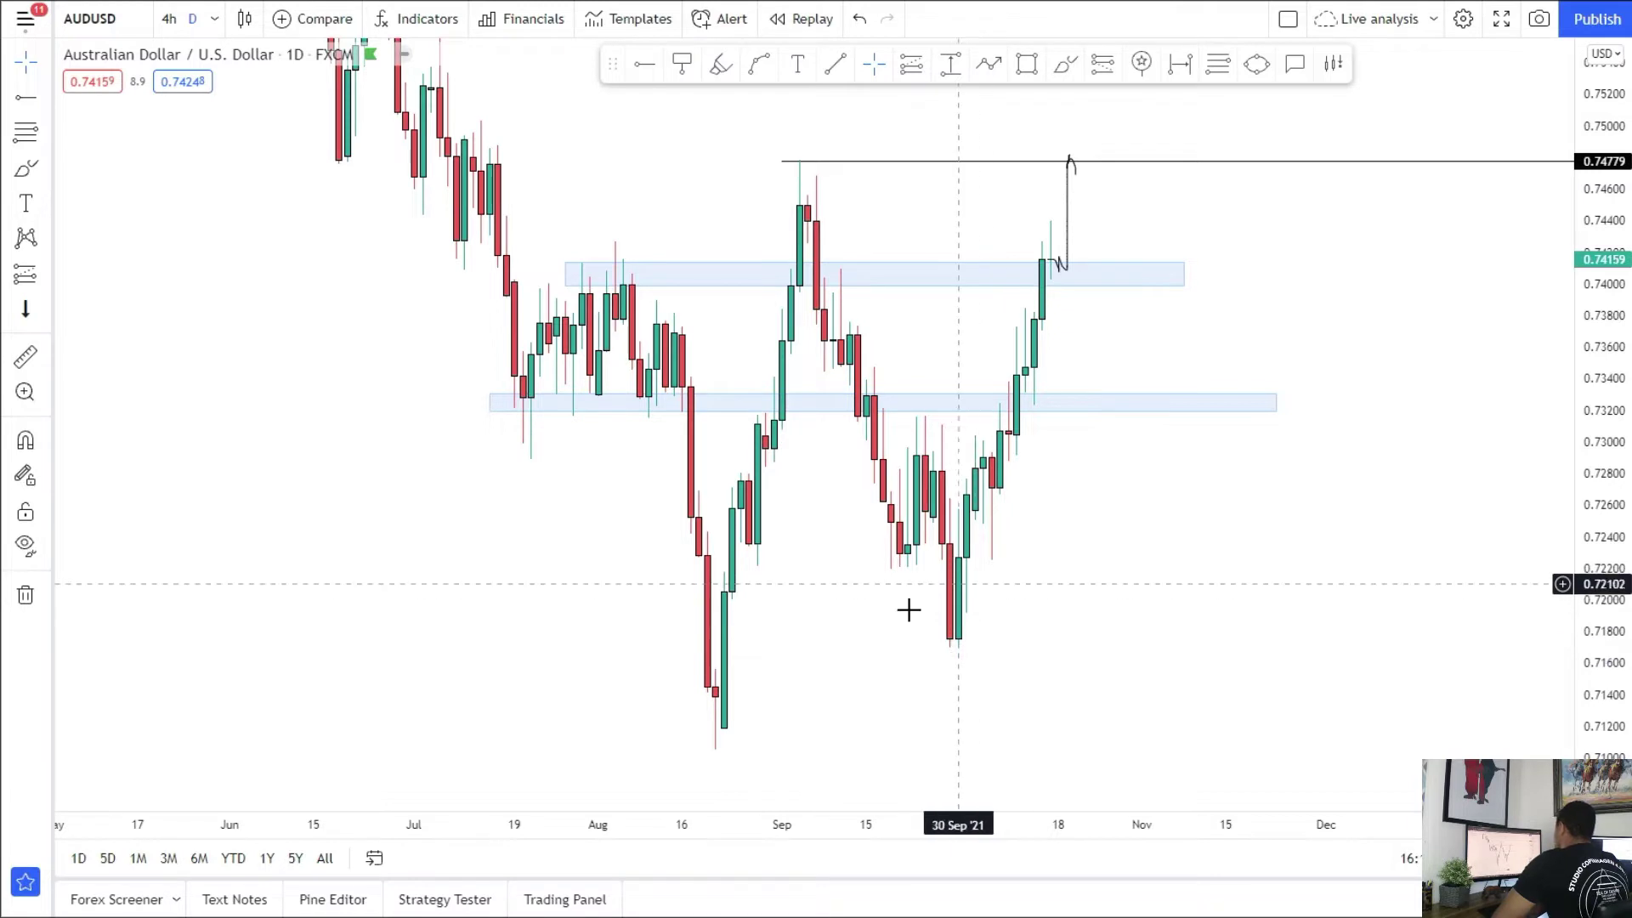
drag(1049, 569, 984, 692)
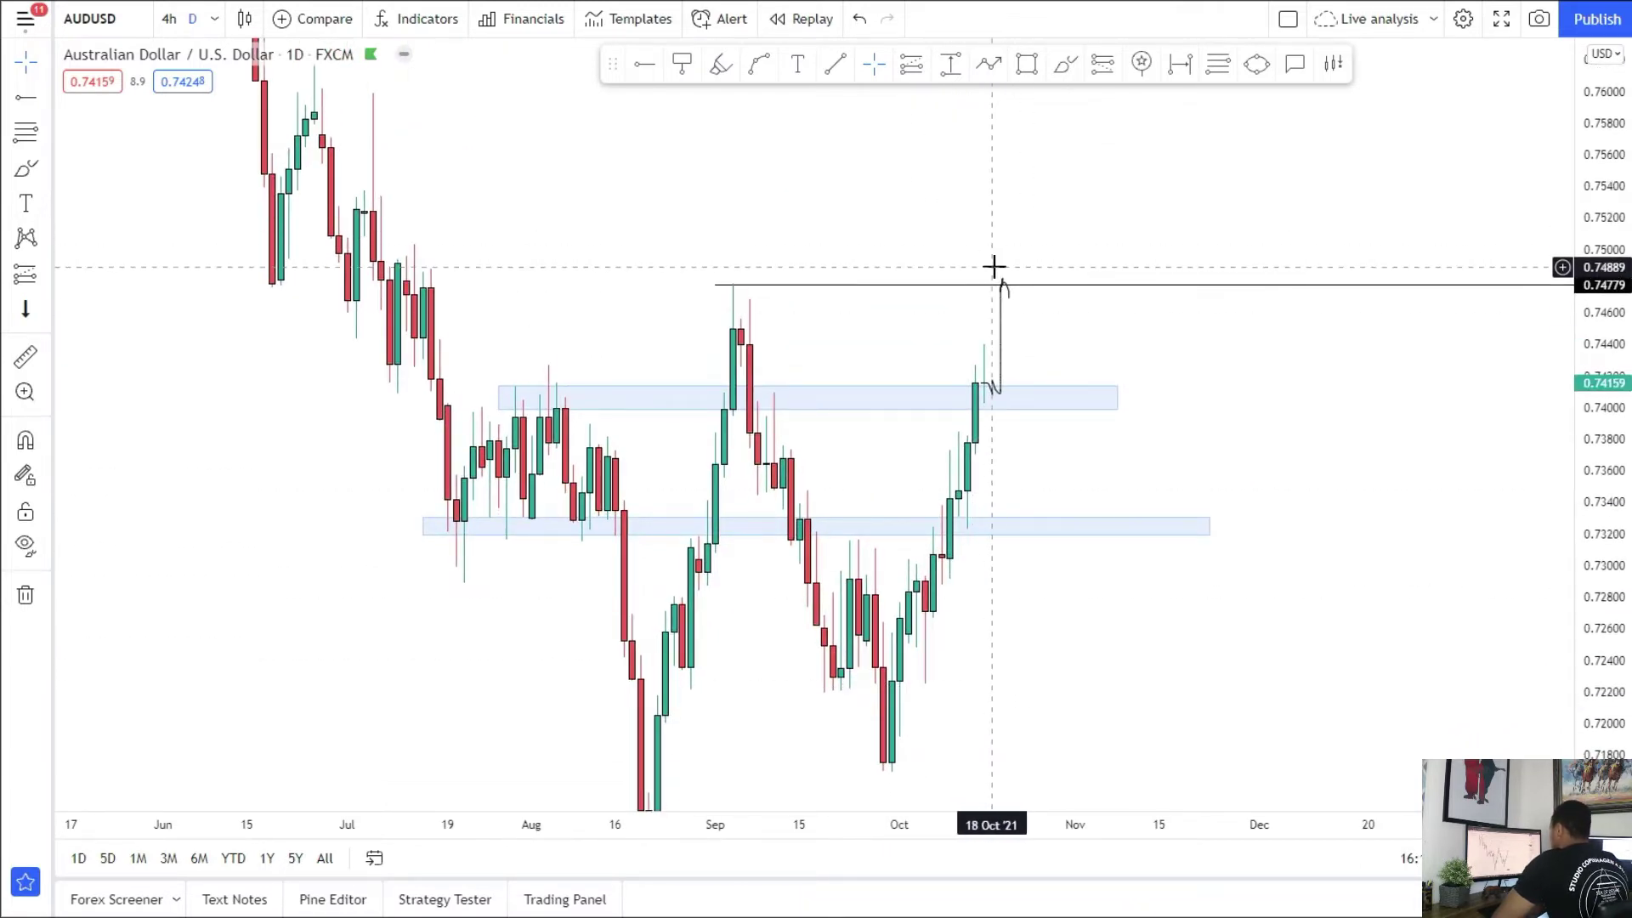
drag(1178, 627, 1279, 626)
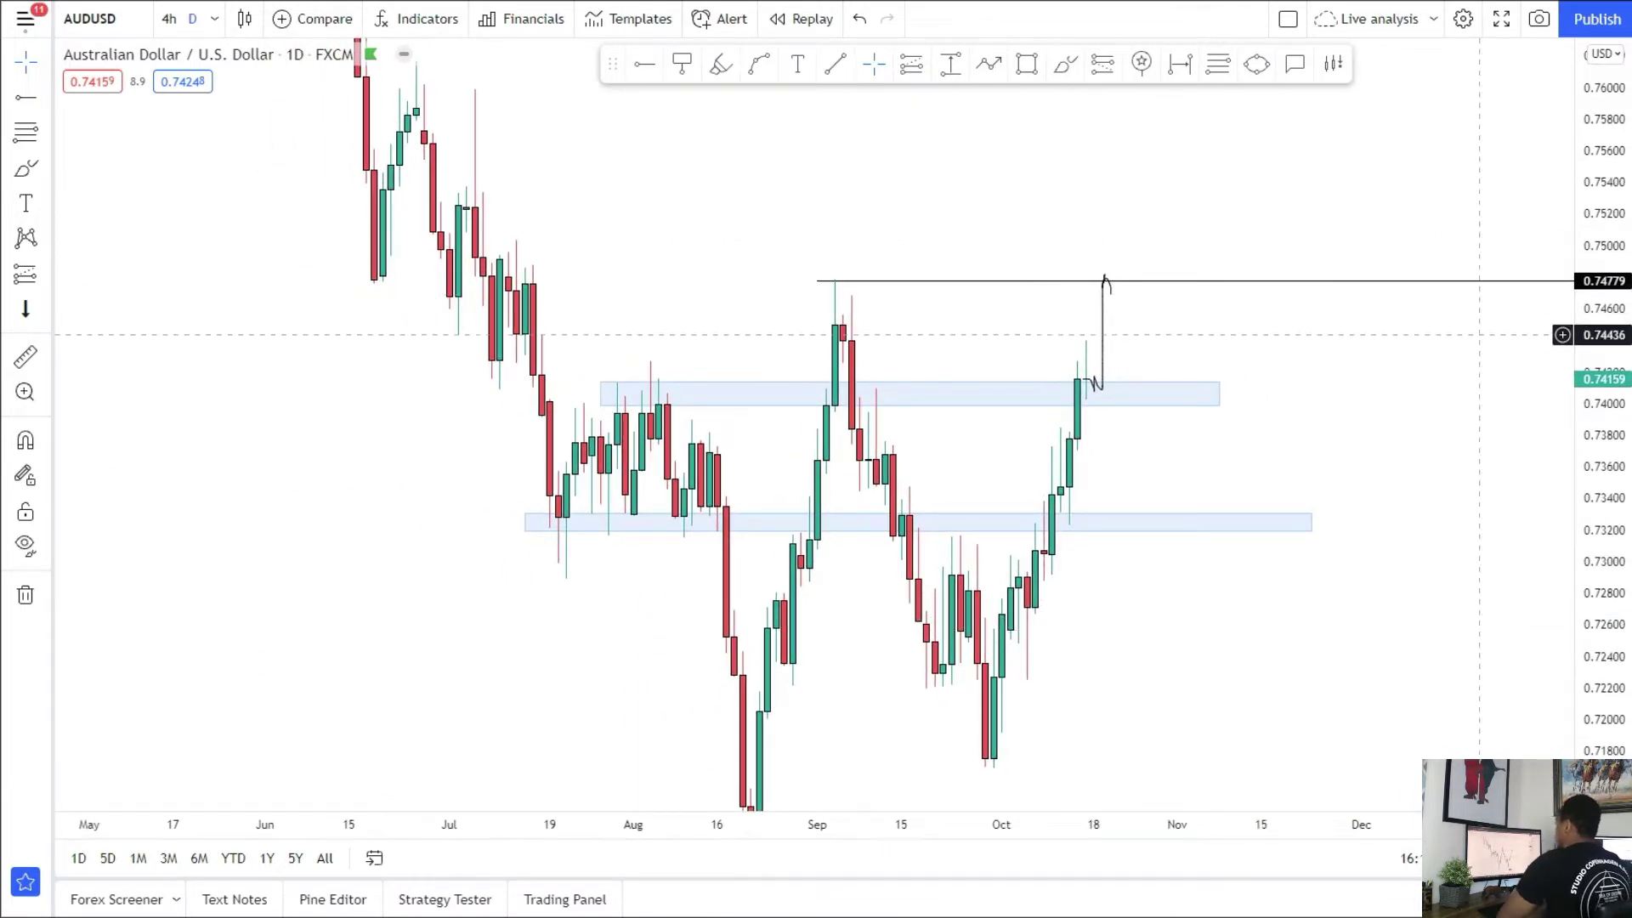
click(169, 19)
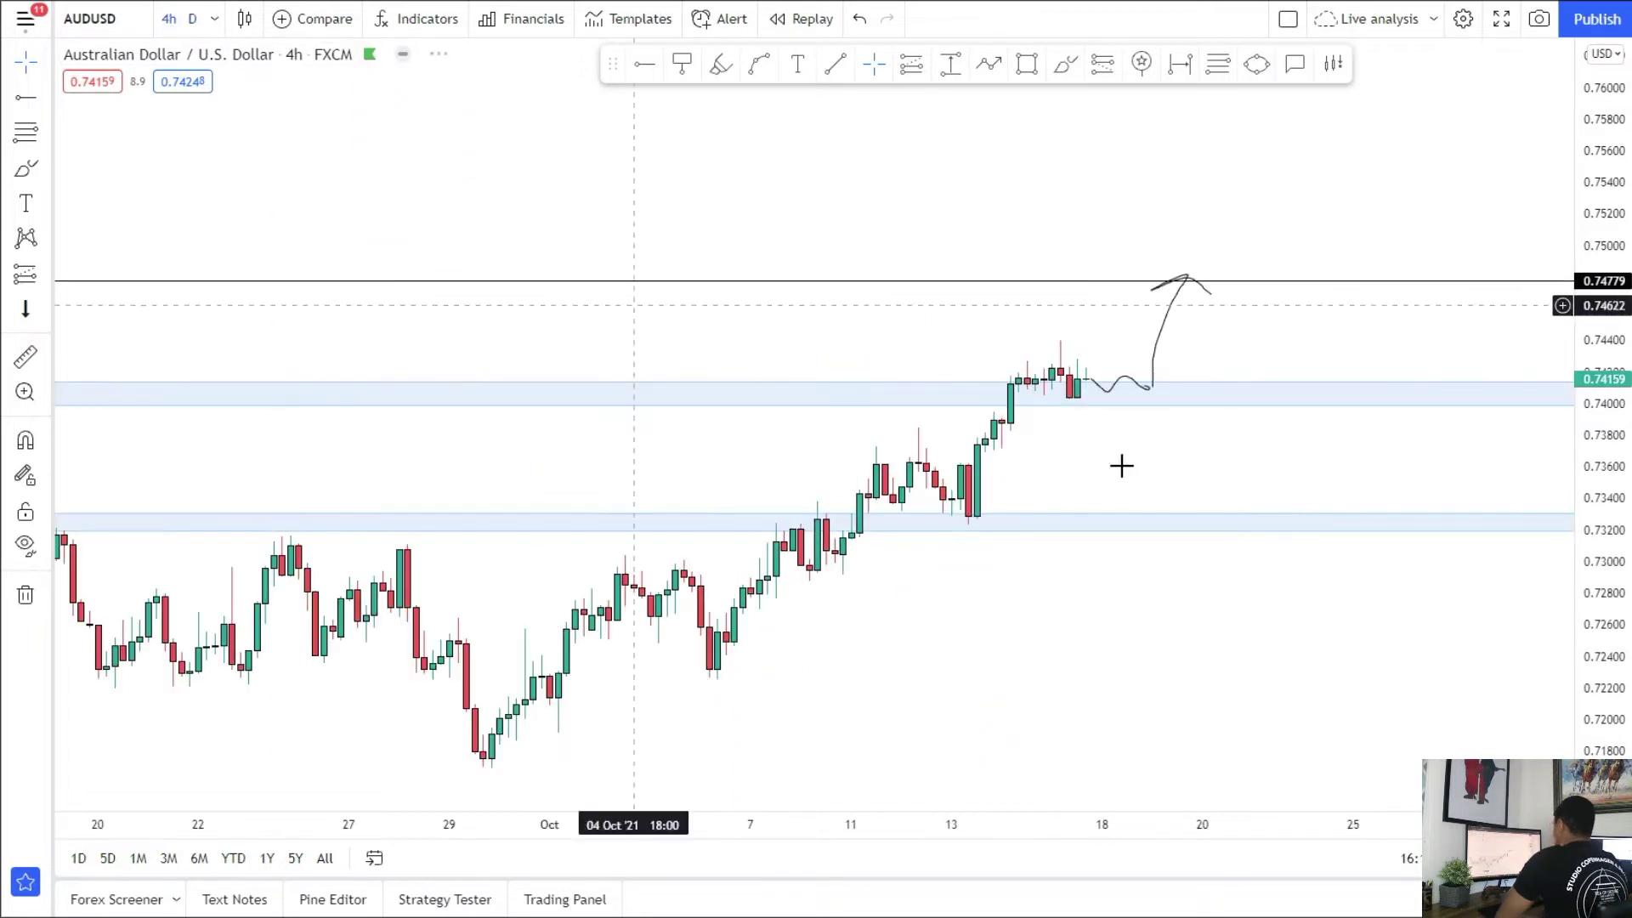
drag(1601, 610, 1170, 502)
scroll(977, 441, up, 2)
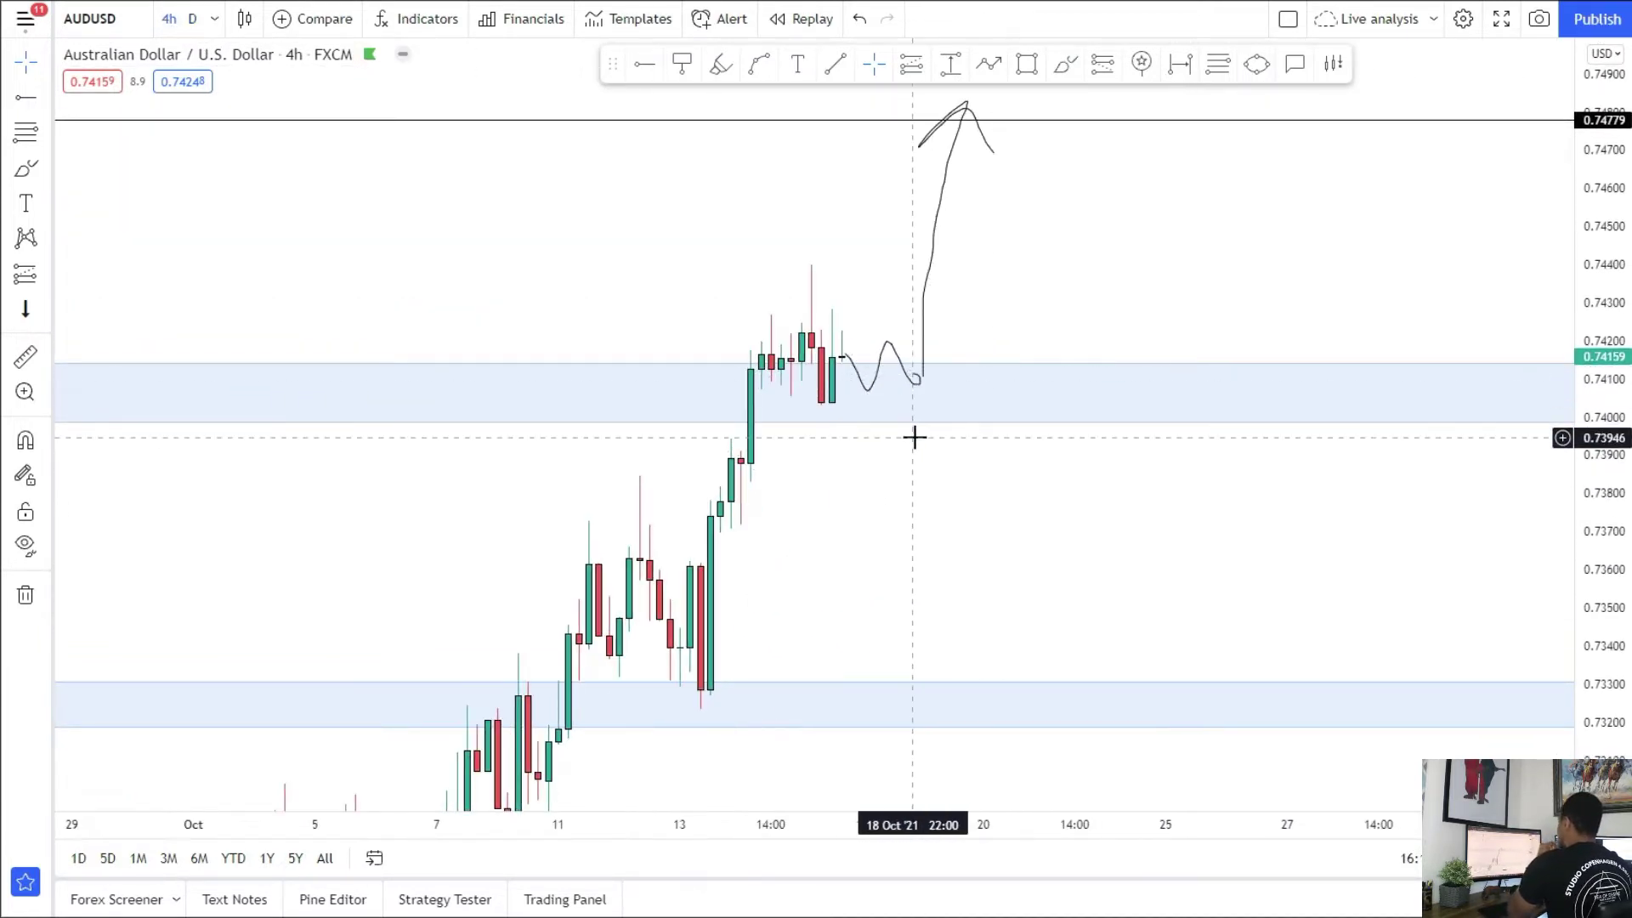
Step: Place a long position at the upper zone with entry at 0.74124, stop at 0.73956 and target at 0.74877
click(43, 274)
click(119, 285)
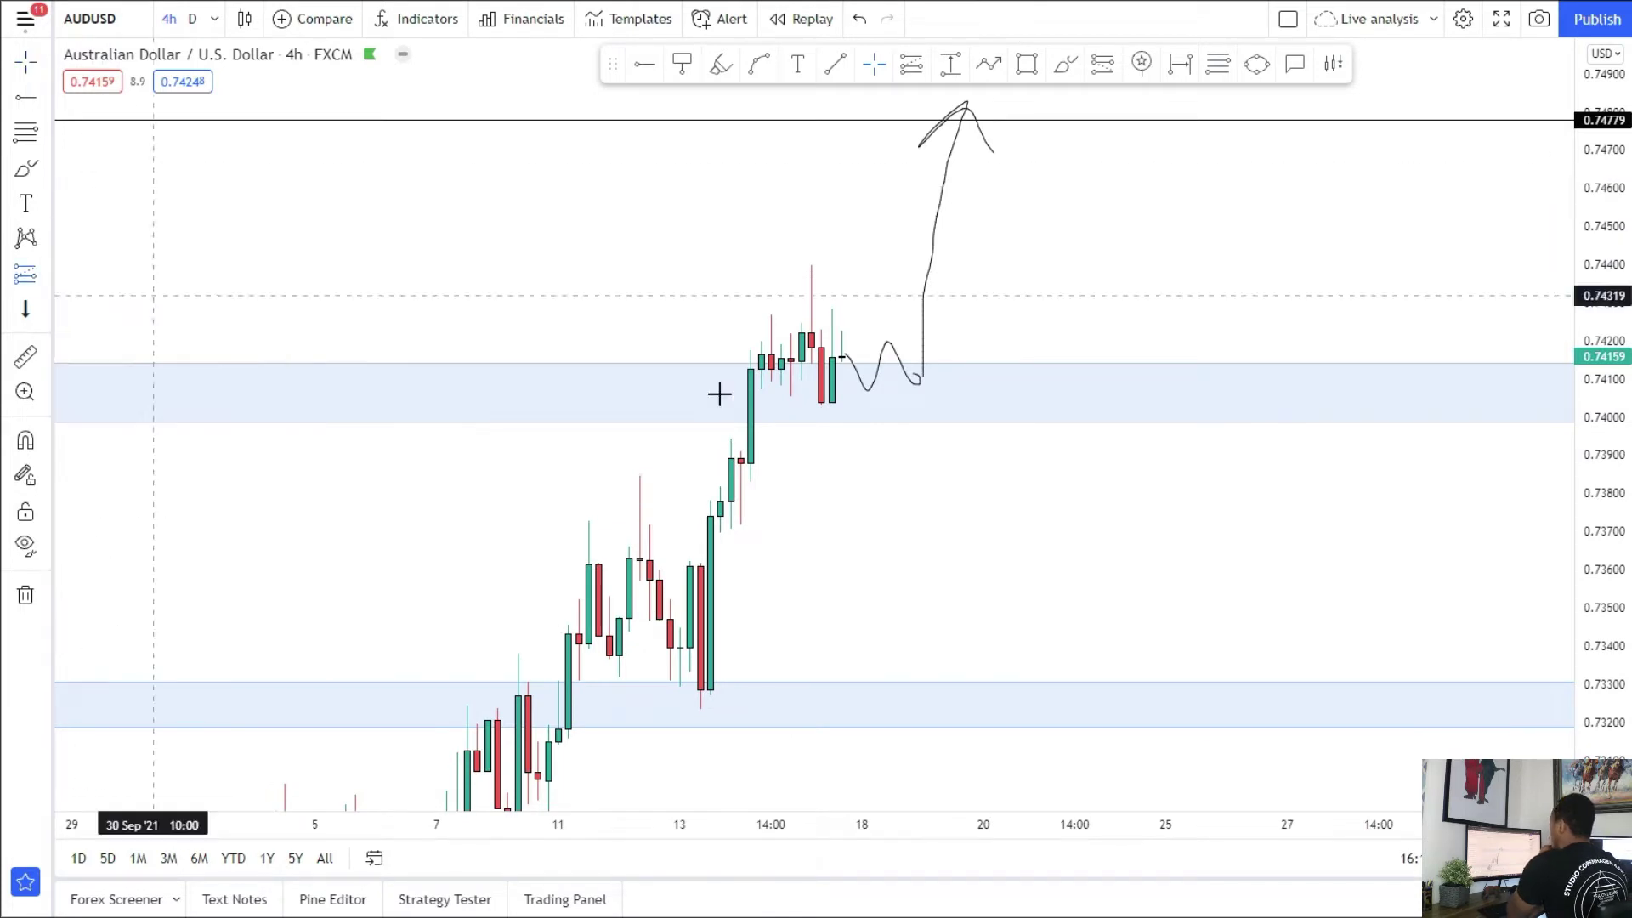
click(912, 370)
drag(912, 576, 912, 434)
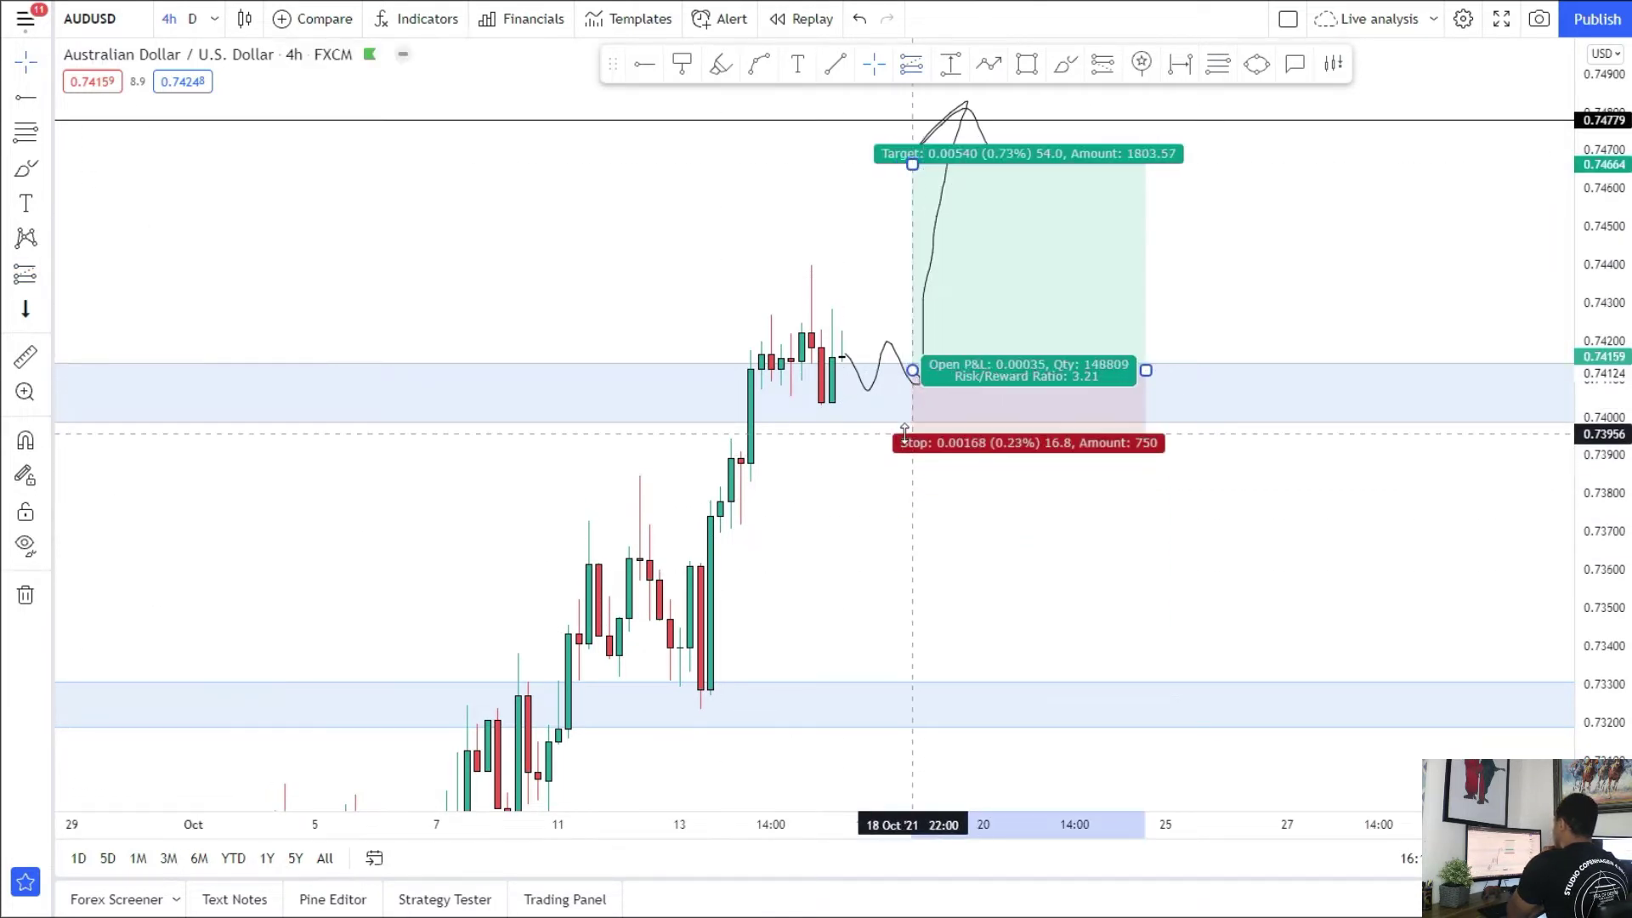
drag(923, 170, 923, 126)
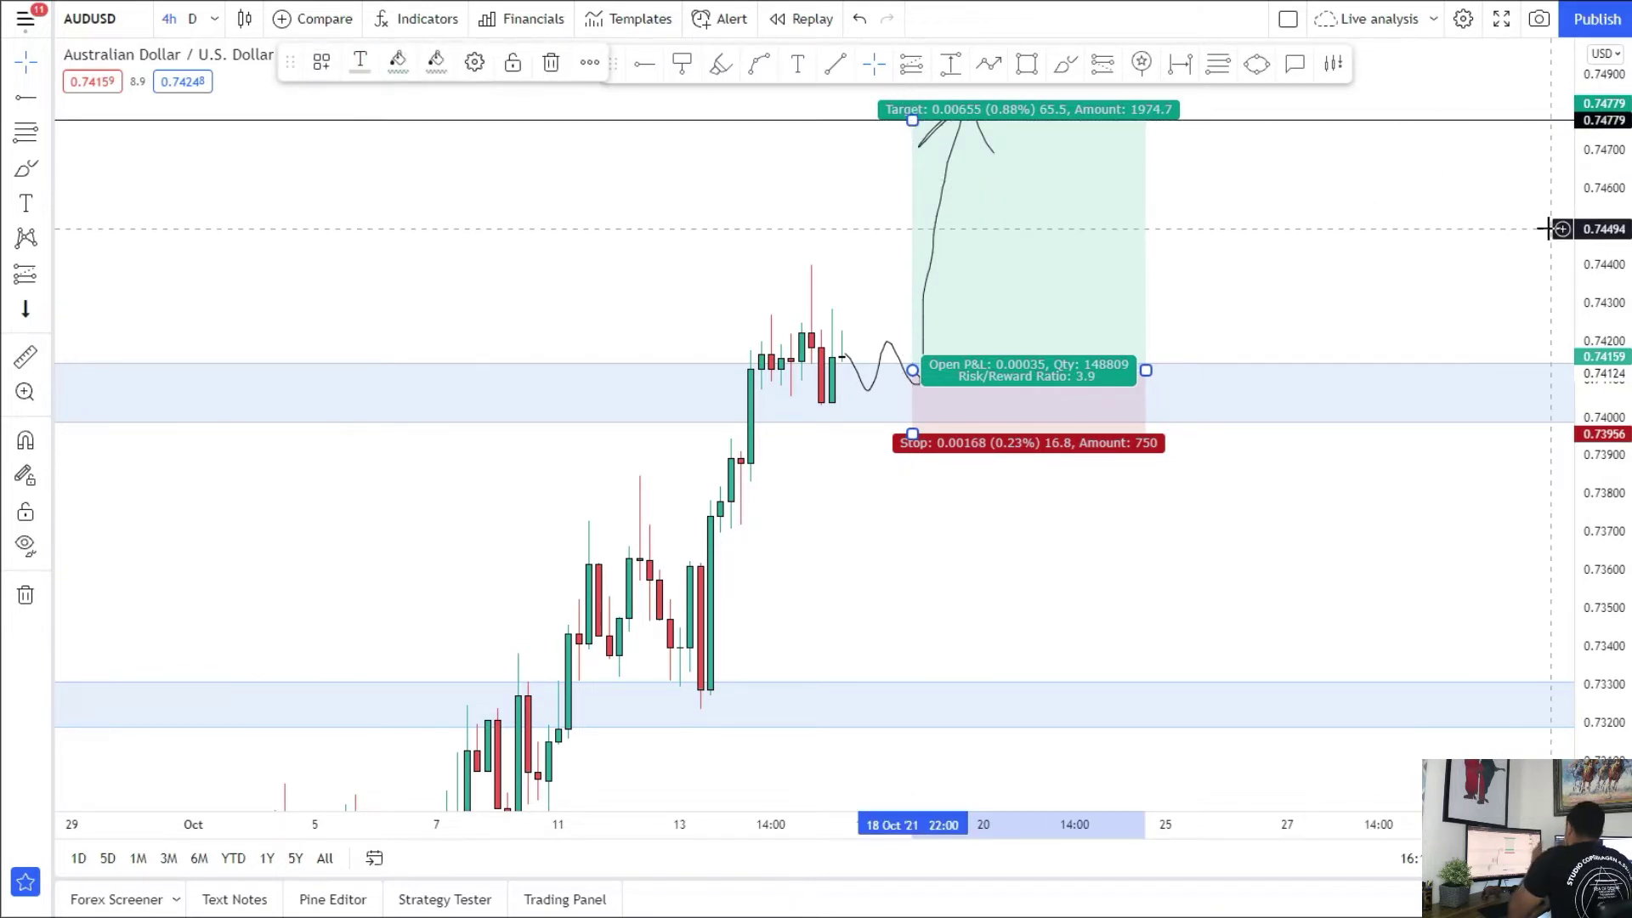
drag(1419, 235, 1439, 273)
drag(932, 158, 930, 123)
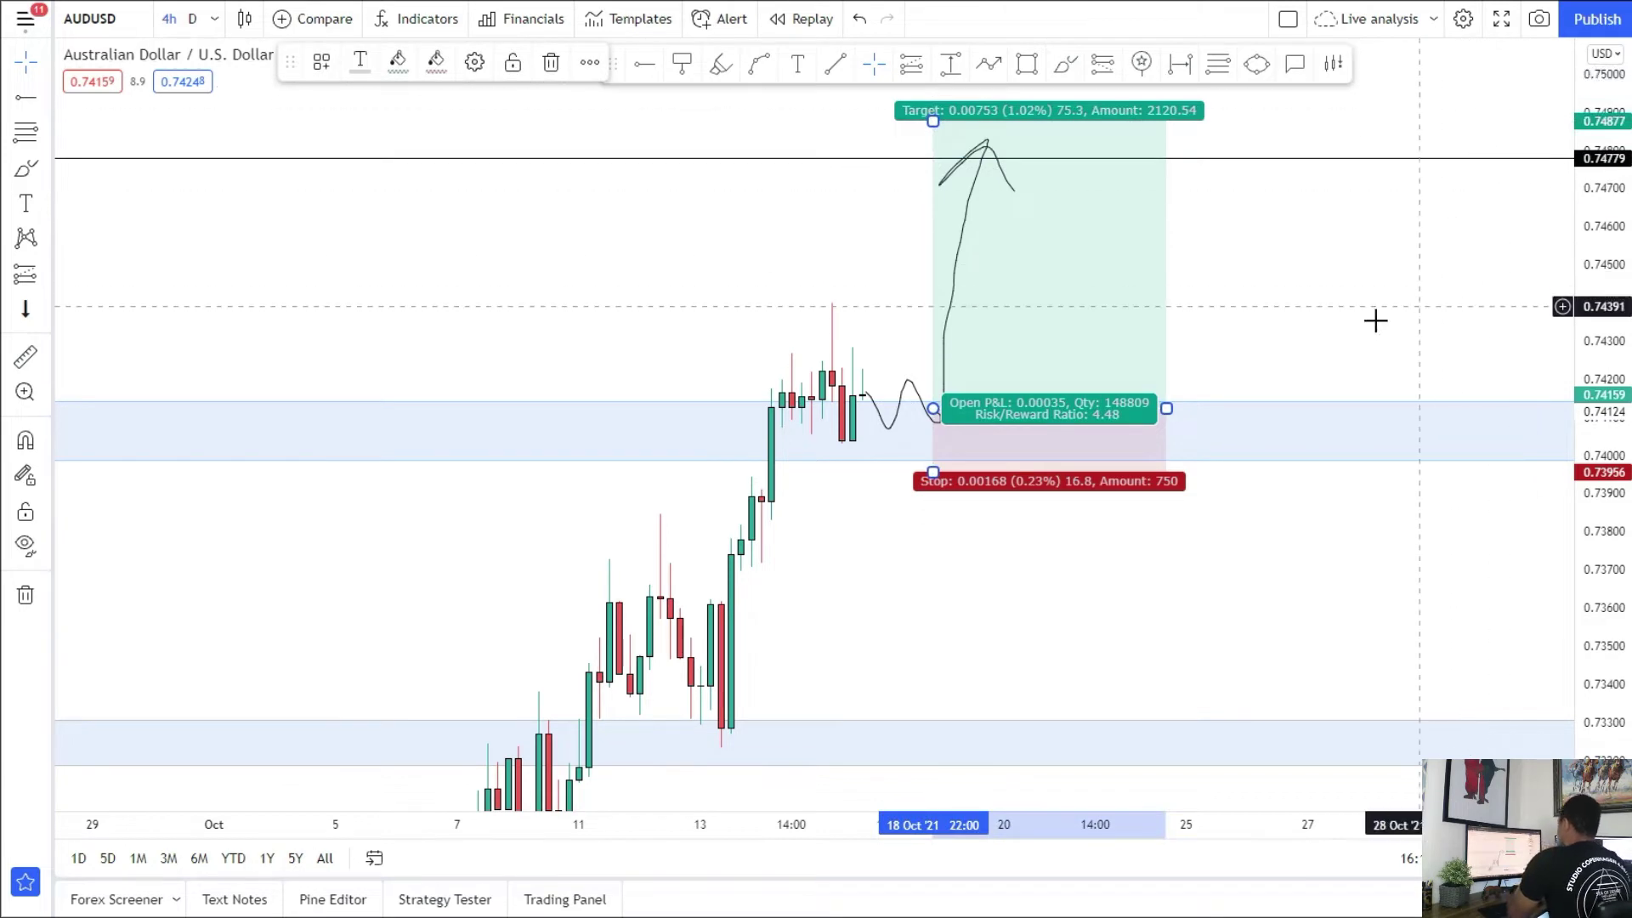
Step: Sketch a price path falling to about 0.7384 and retesting the upper zone, plus a nearly horizontal freehand line at about 0.7405
drag(1347, 313, 1326, 211)
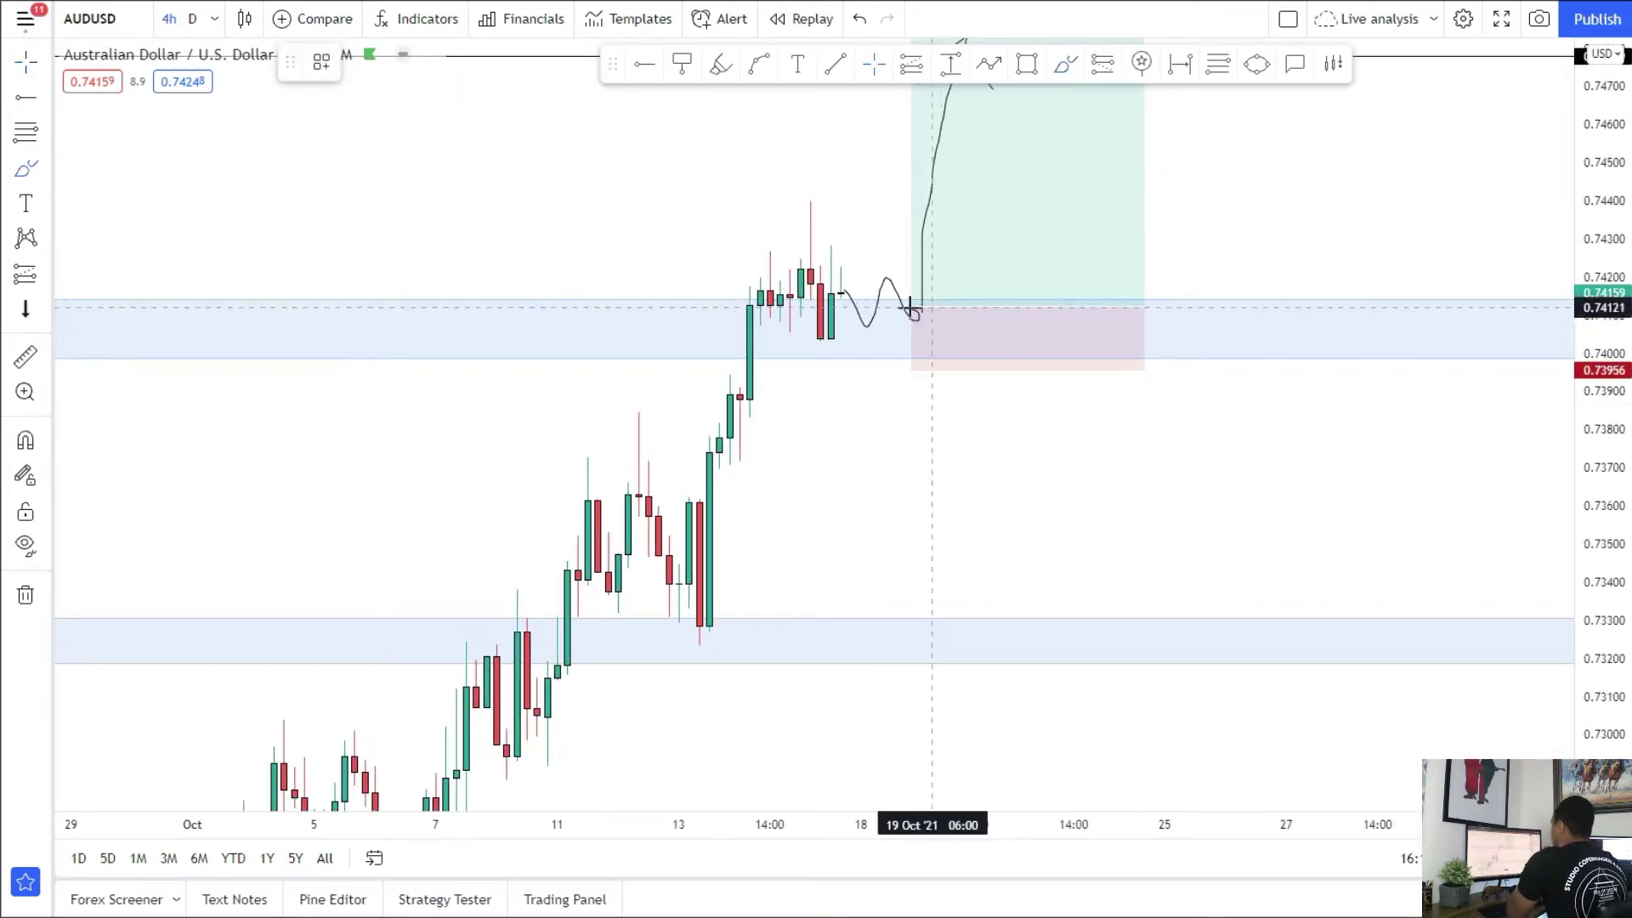
click(852, 289)
mouse_move(852, 289)
mouse_down()
mouse_move(881, 422)
mouse_move(927, 342)
mouse_move(981, 319)
mouse_move(995, 390)
mouse_up()
drag(885, 336, 1115, 326)
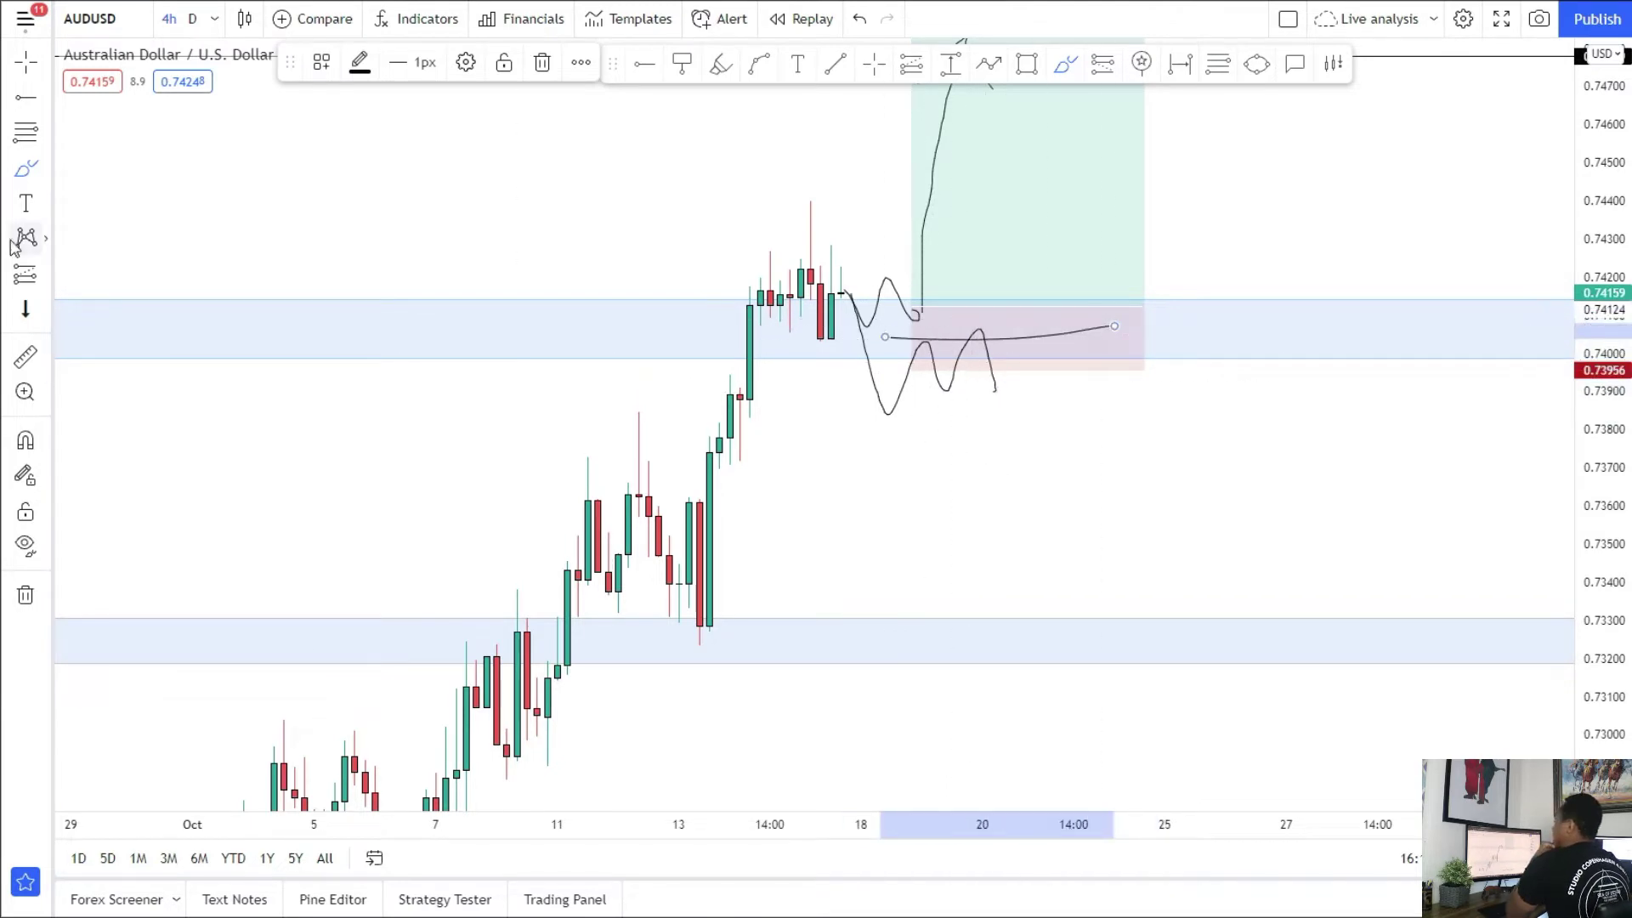
Step: Place a short position beside the long one with entry at 0.74062, stop at 0.74257 and target at 0.73303
click(46, 281)
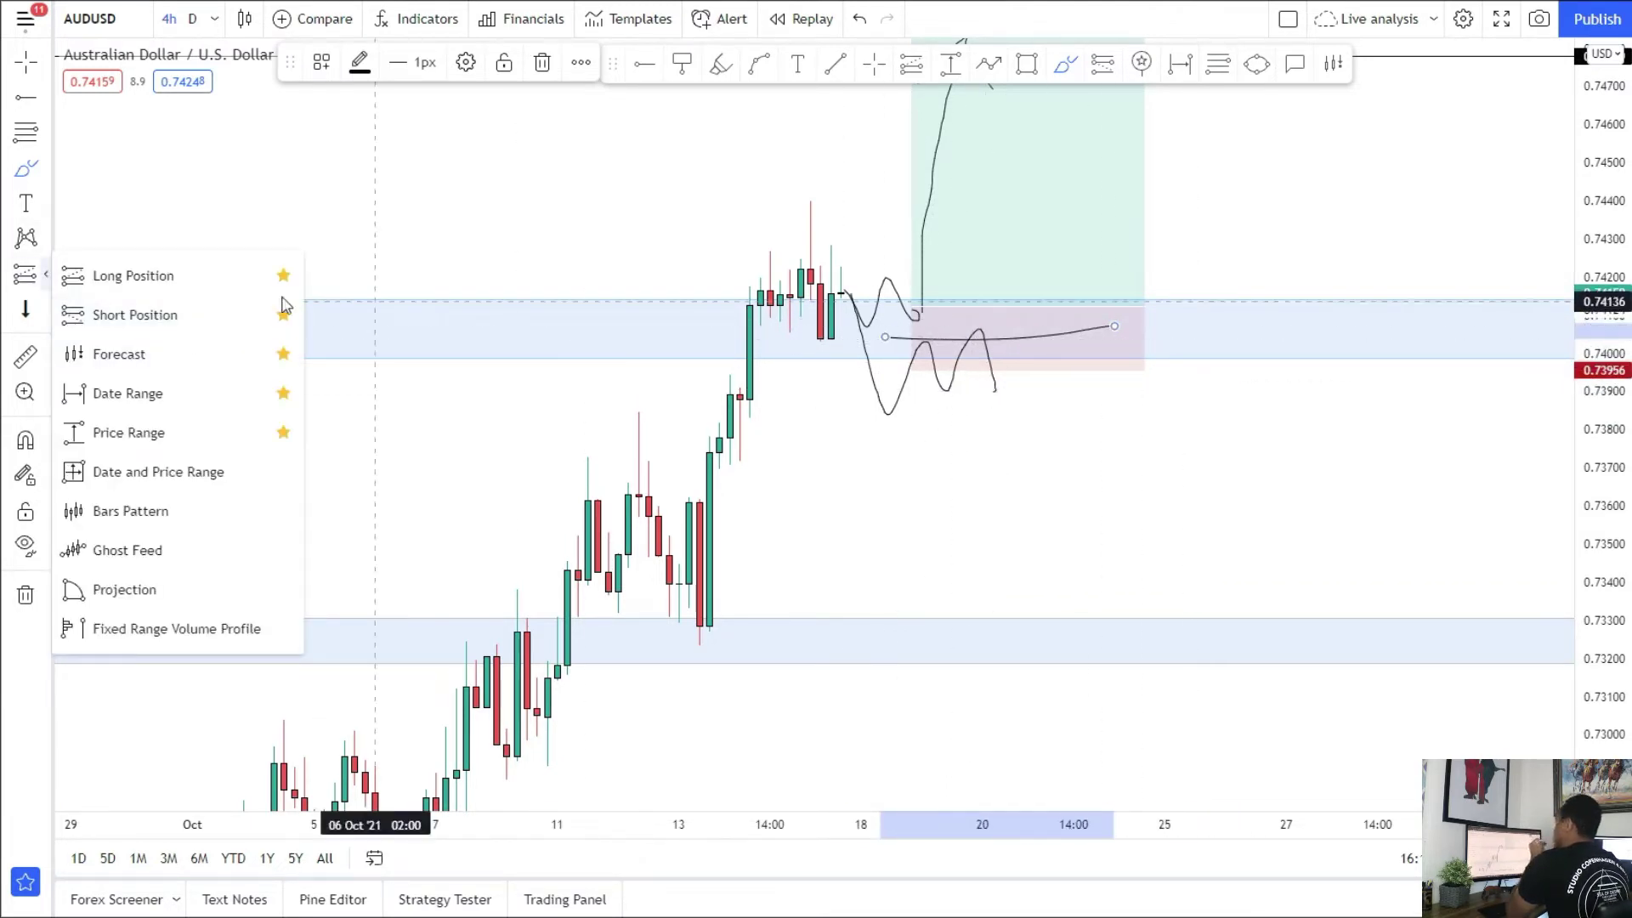
click(255, 313)
click(1175, 330)
drag(1174, 115, 1175, 255)
drag(1178, 529, 1174, 618)
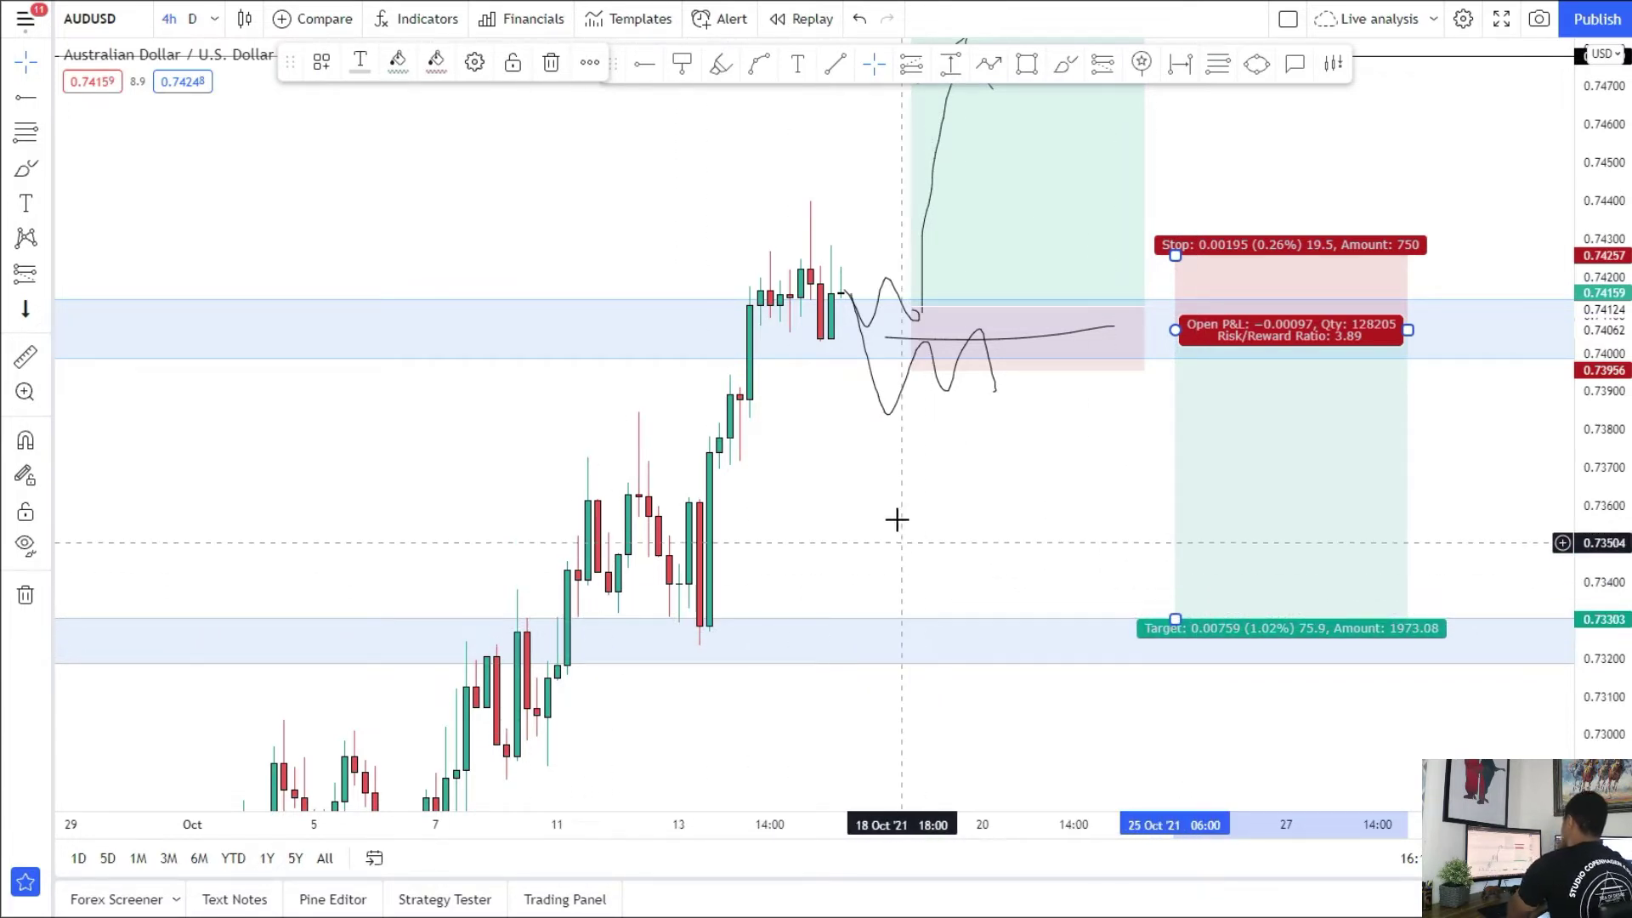
drag(892, 491, 867, 536)
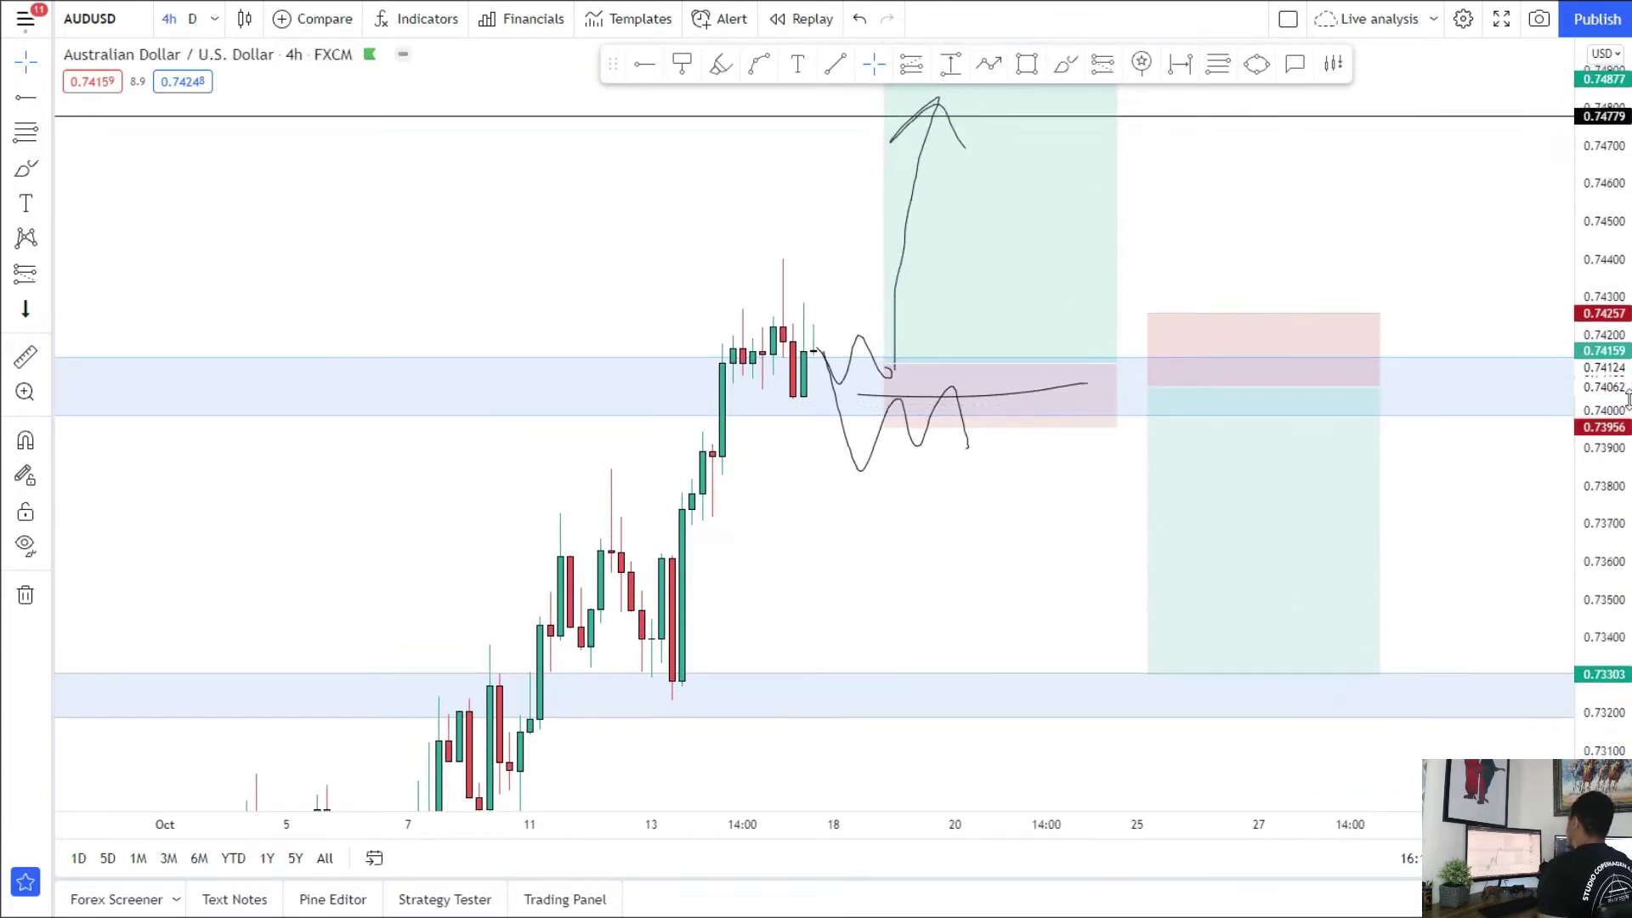
drag(1627, 399, 1627, 455)
scroll(845, 513, down, 2)
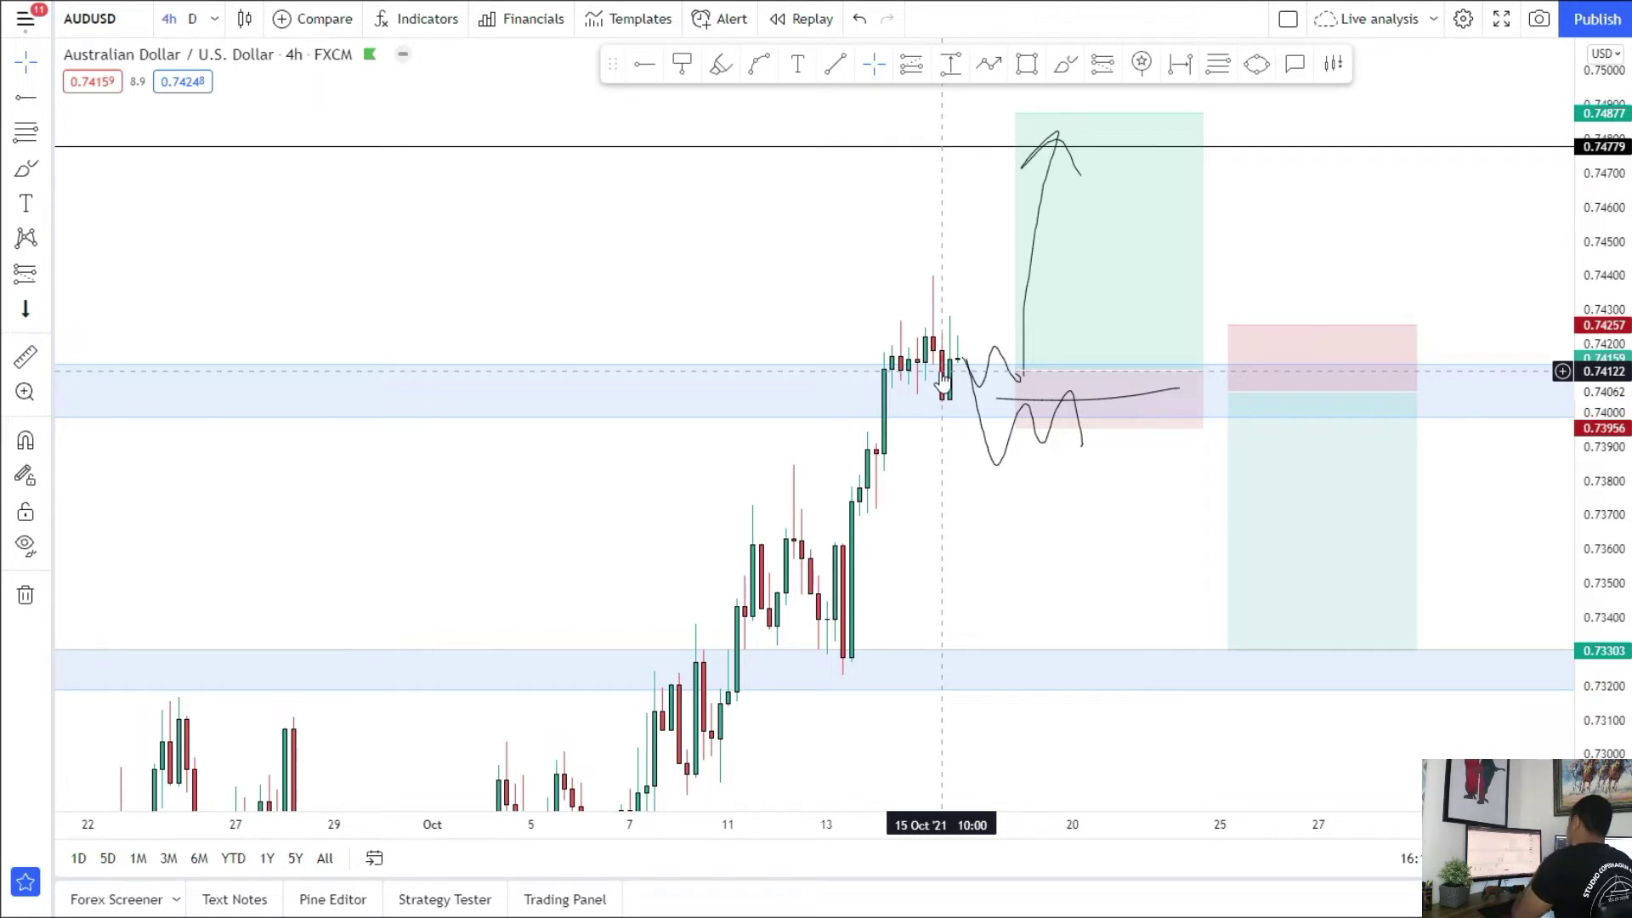
drag(940, 529, 875, 309)
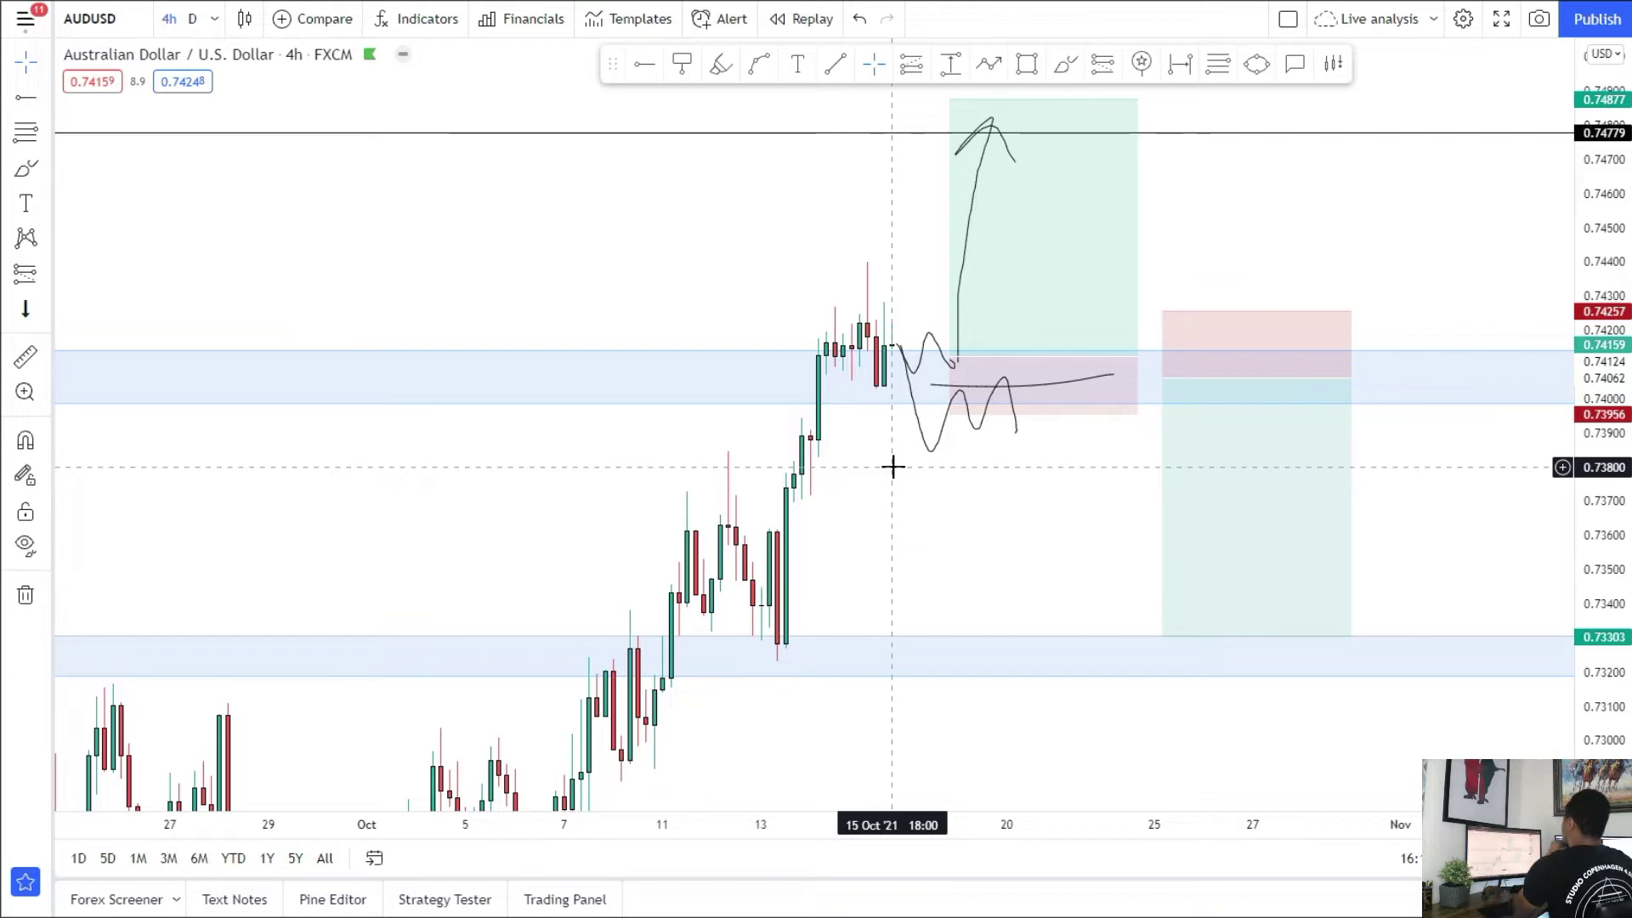
drag(1439, 201, 1373, 237)
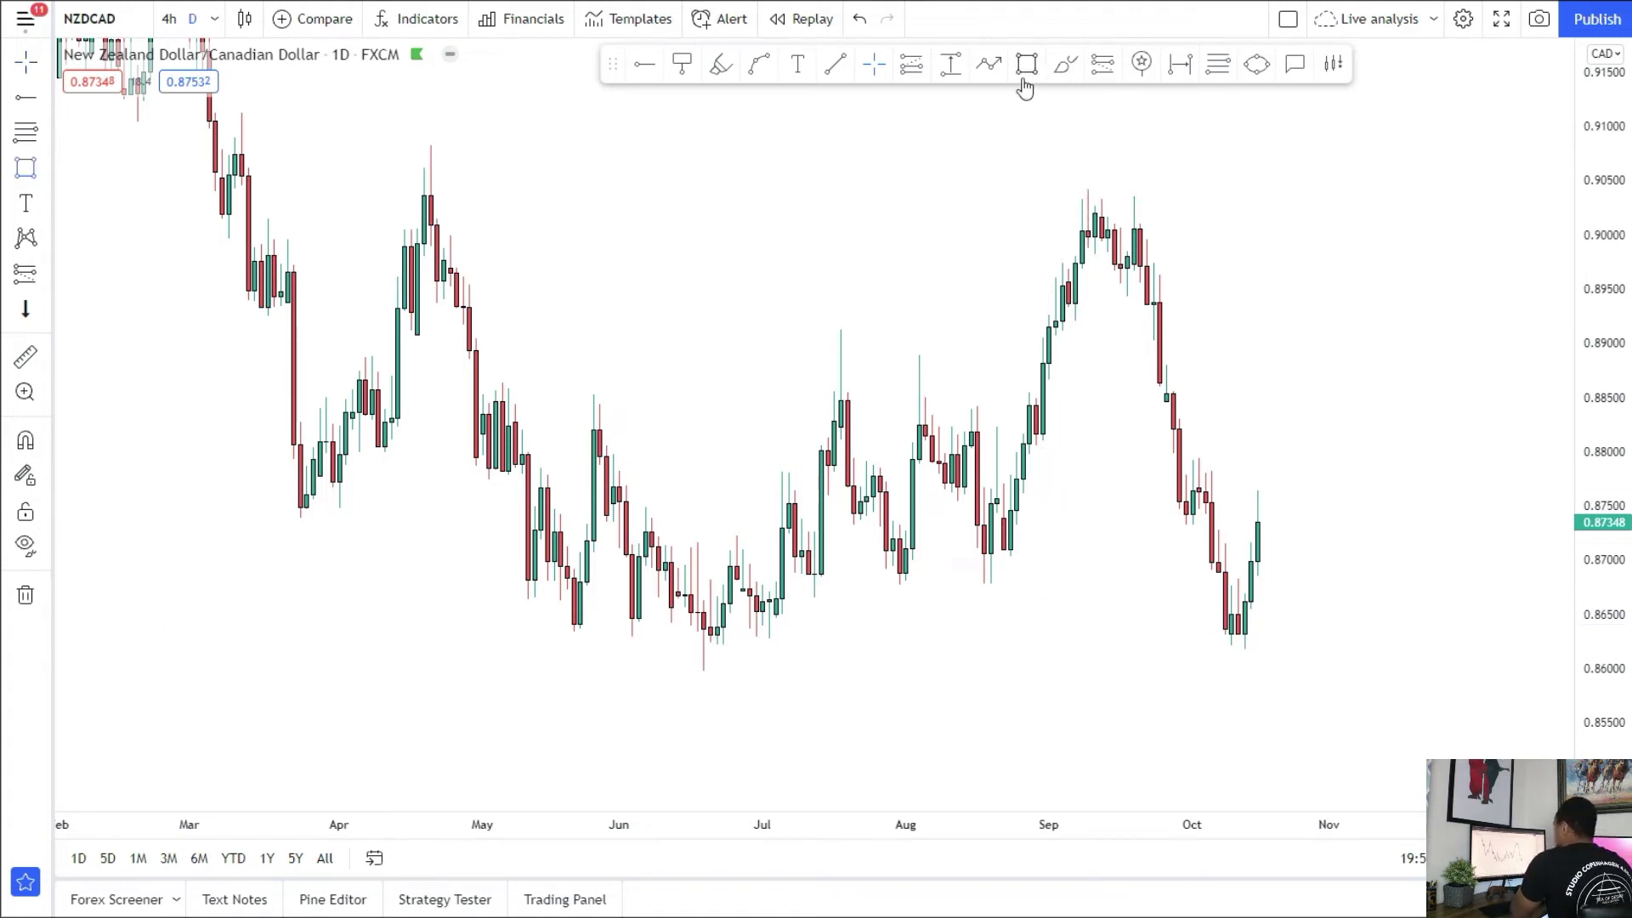
Step: Draw a support zone on the daily NZDCAD chart from about 0.8625 to 0.8641, extending from the May lows past the October lows
mouse_move(535, 623)
mouse_down()
mouse_move(1156, 649)
mouse_move(1479, 641)
mouse_up()
click(1432, 736)
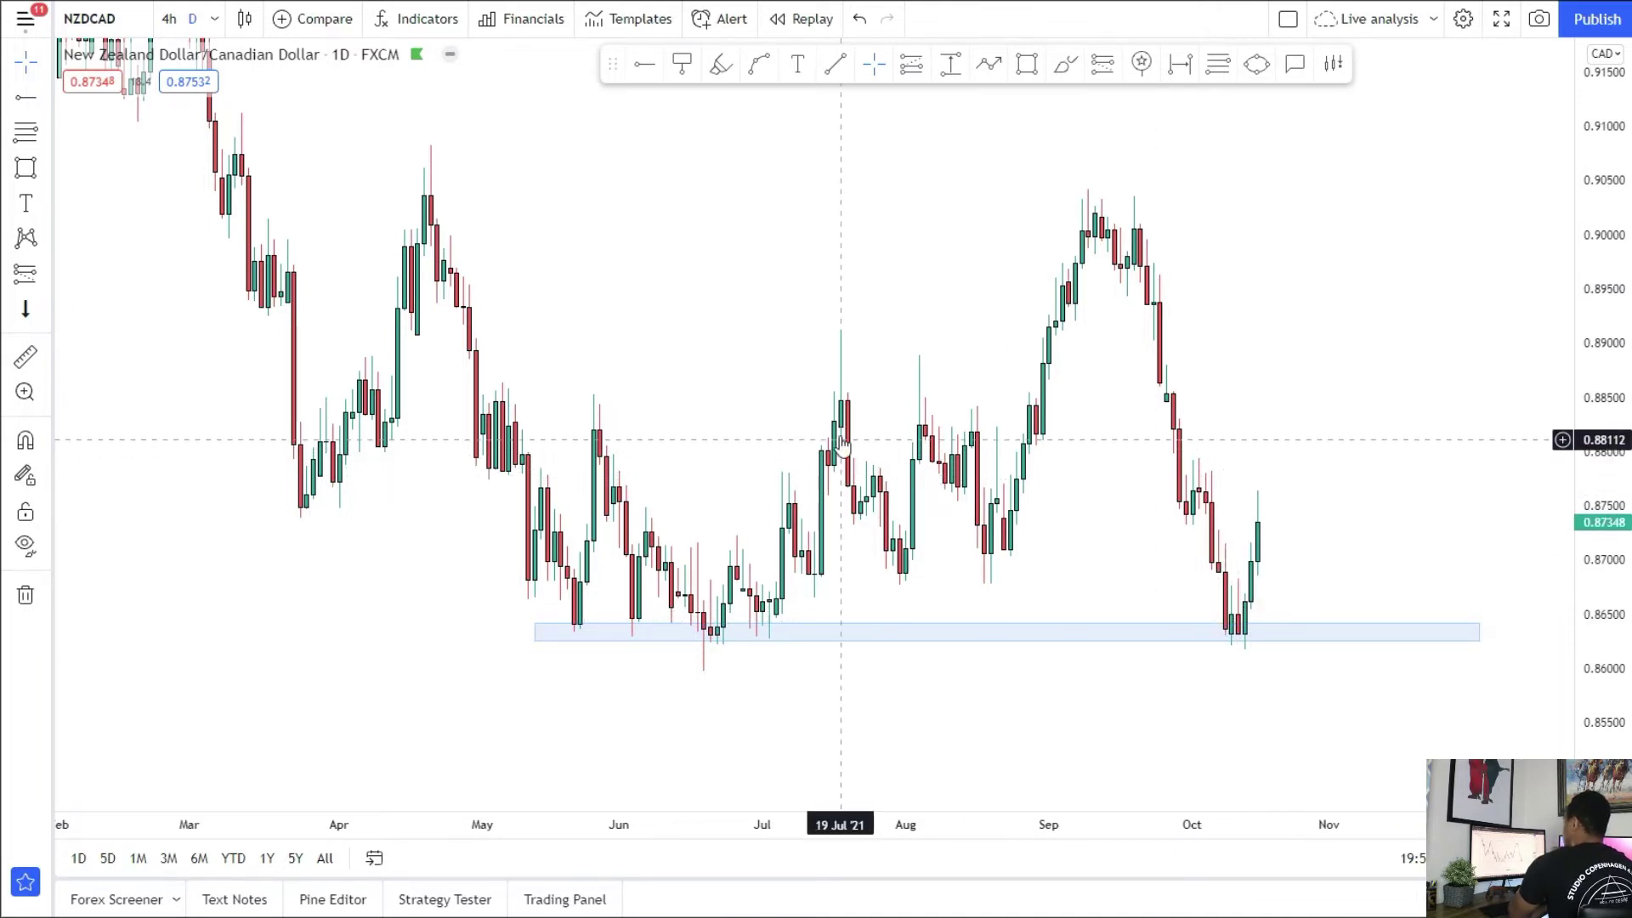
drag(848, 448, 1012, 485)
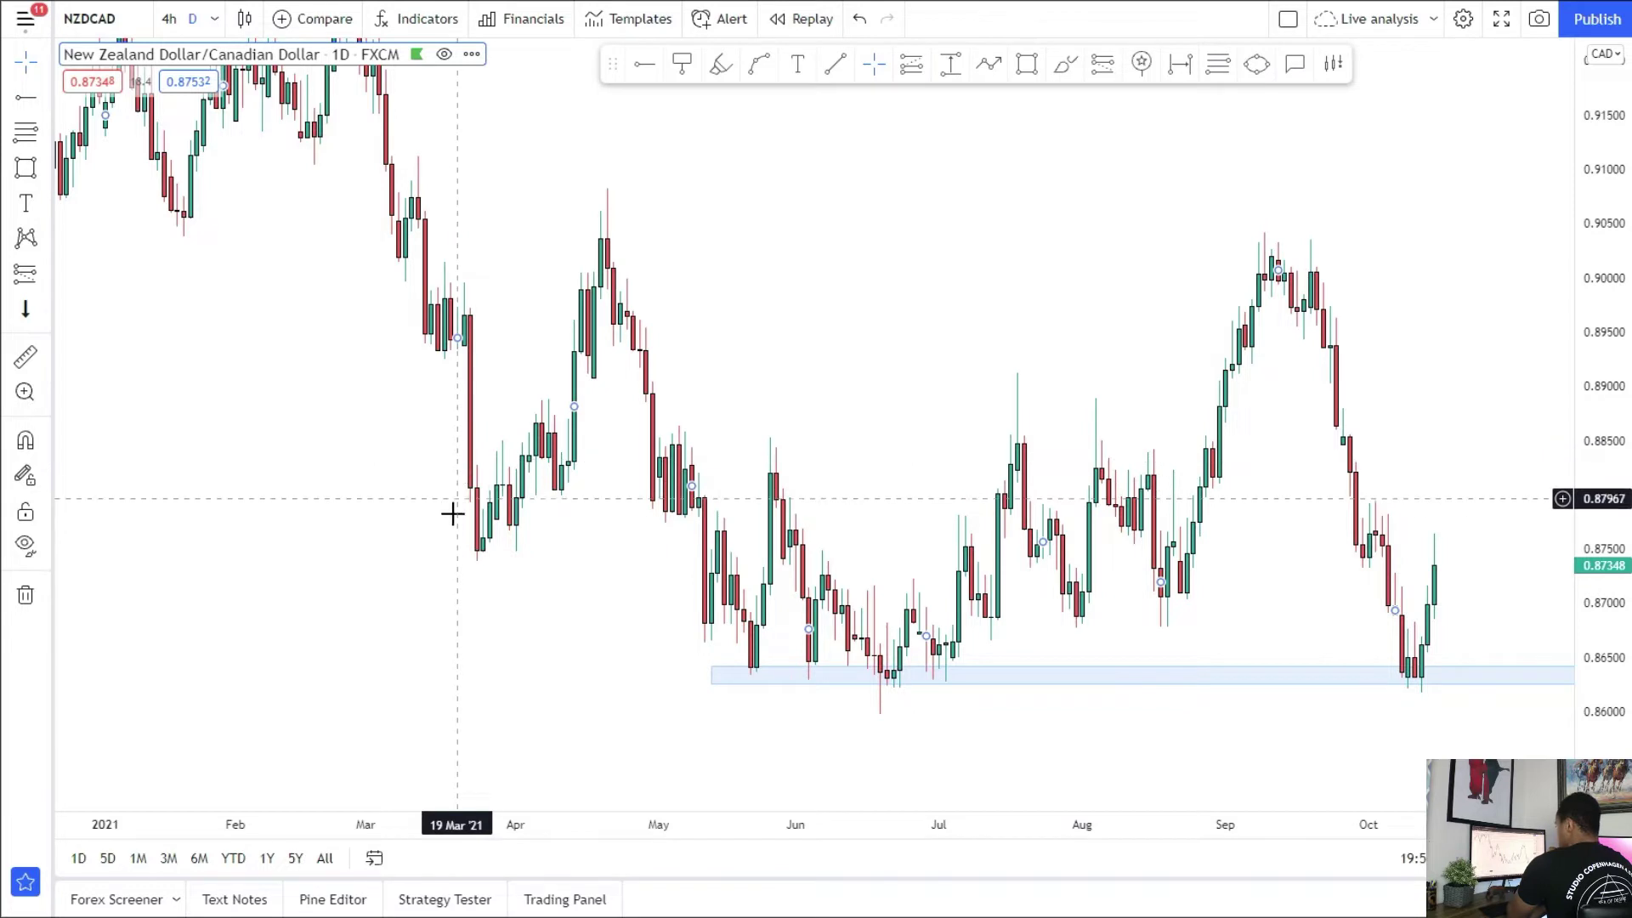
drag(527, 350, 477, 379)
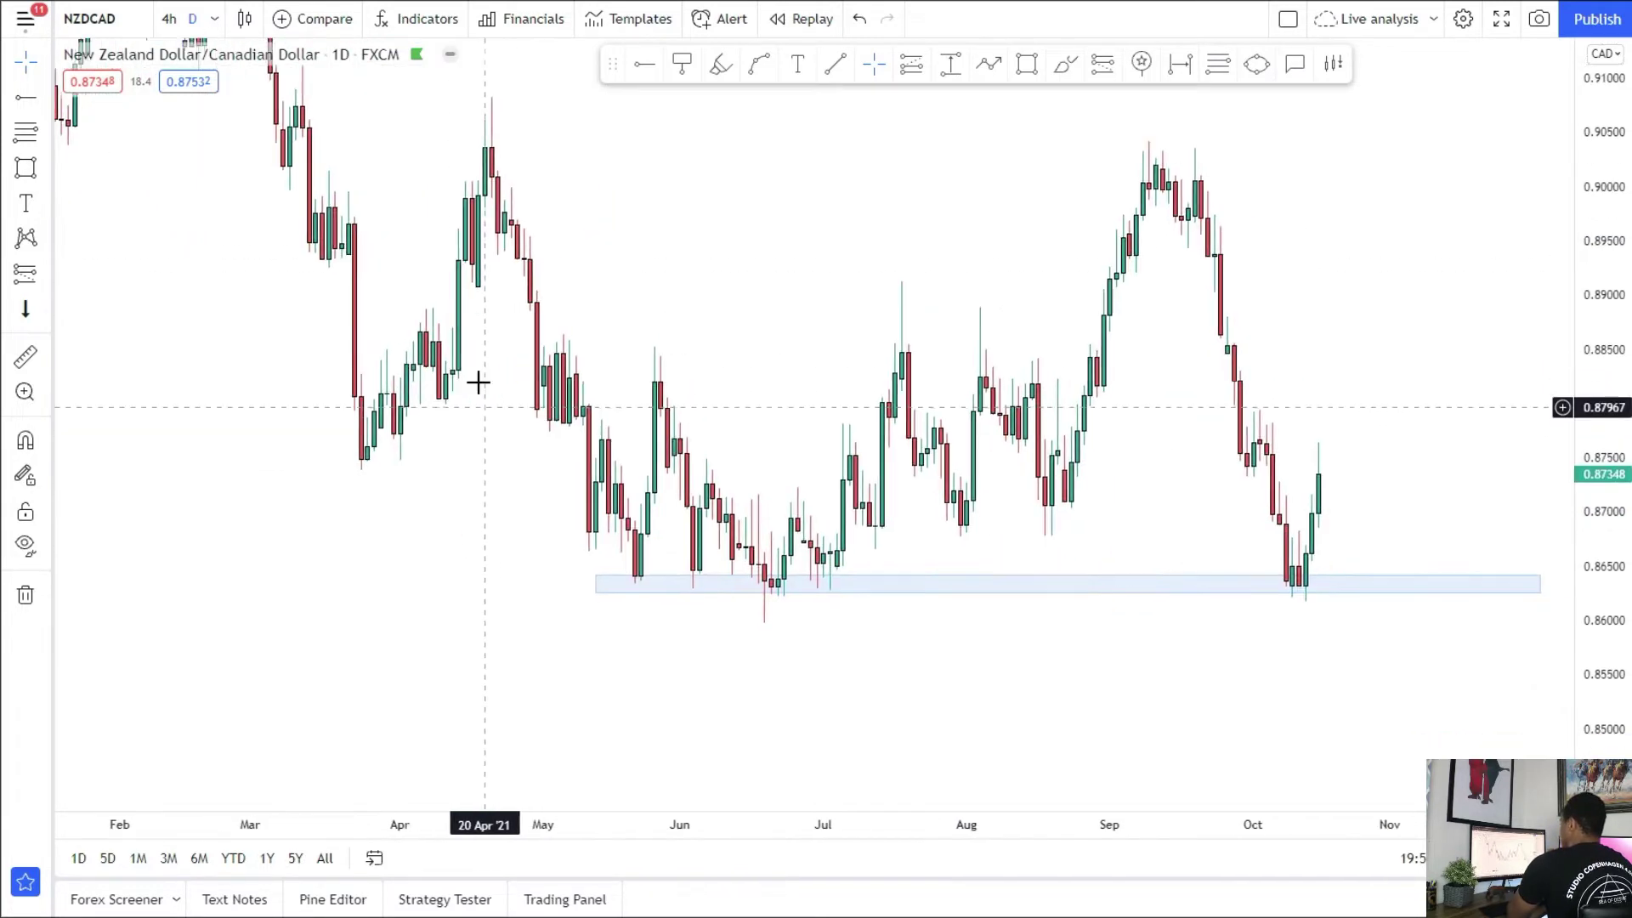
drag(950, 494, 859, 515)
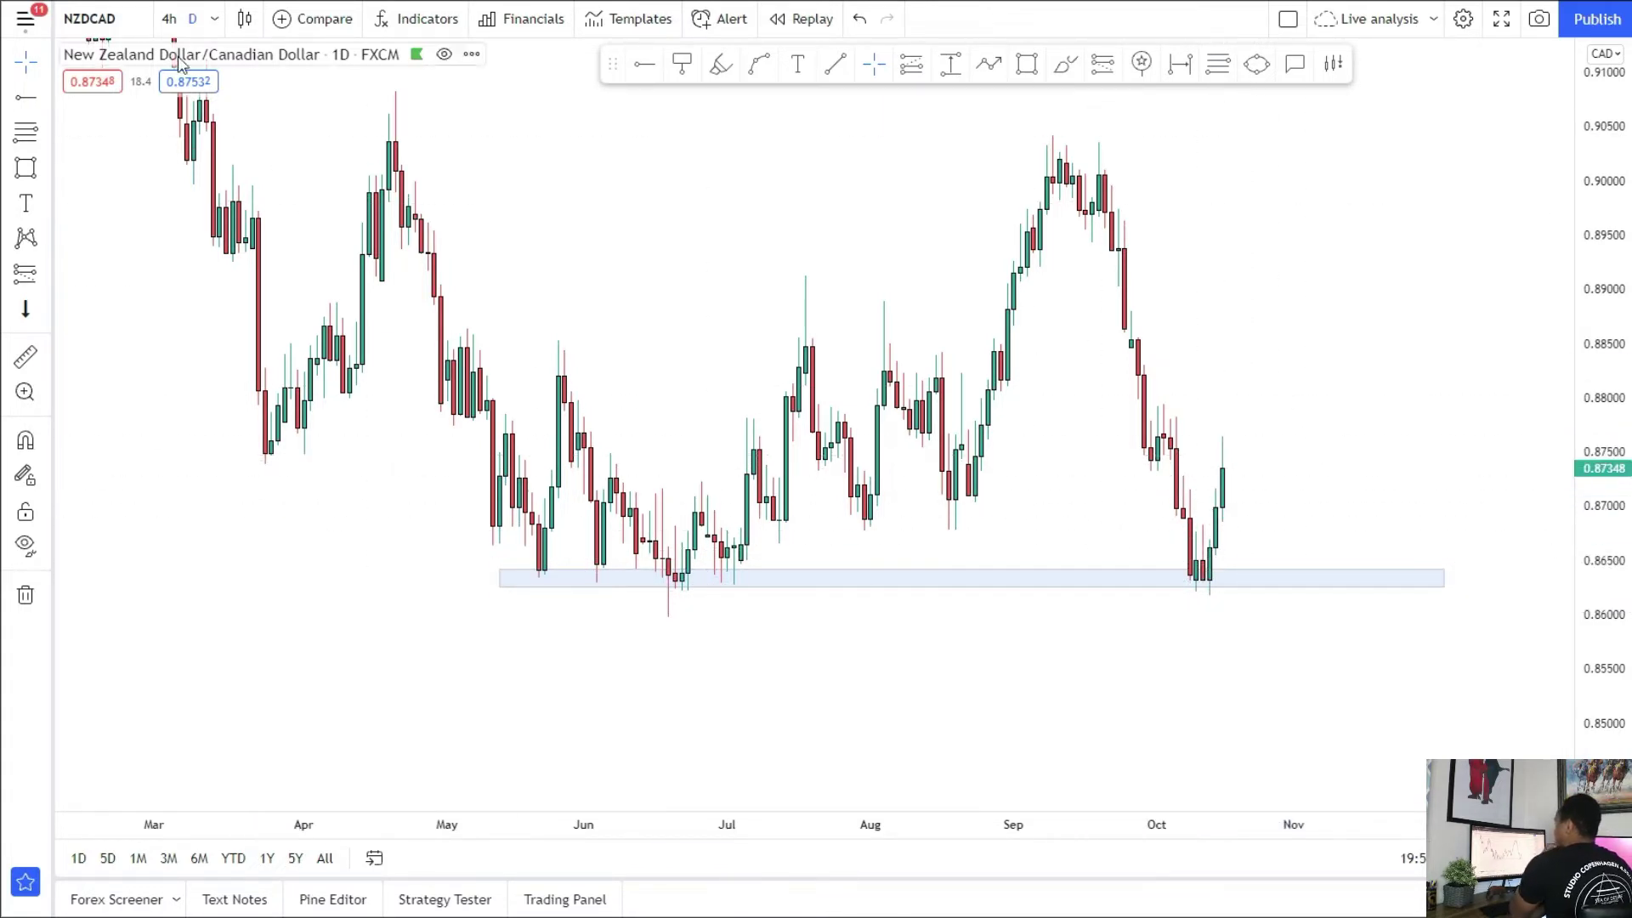
Step: Switch the NZDCAD chart to the four-hour timeframe and examine the October decline and the rebound from the support zone
click(171, 22)
scroll(1071, 510, up, 3)
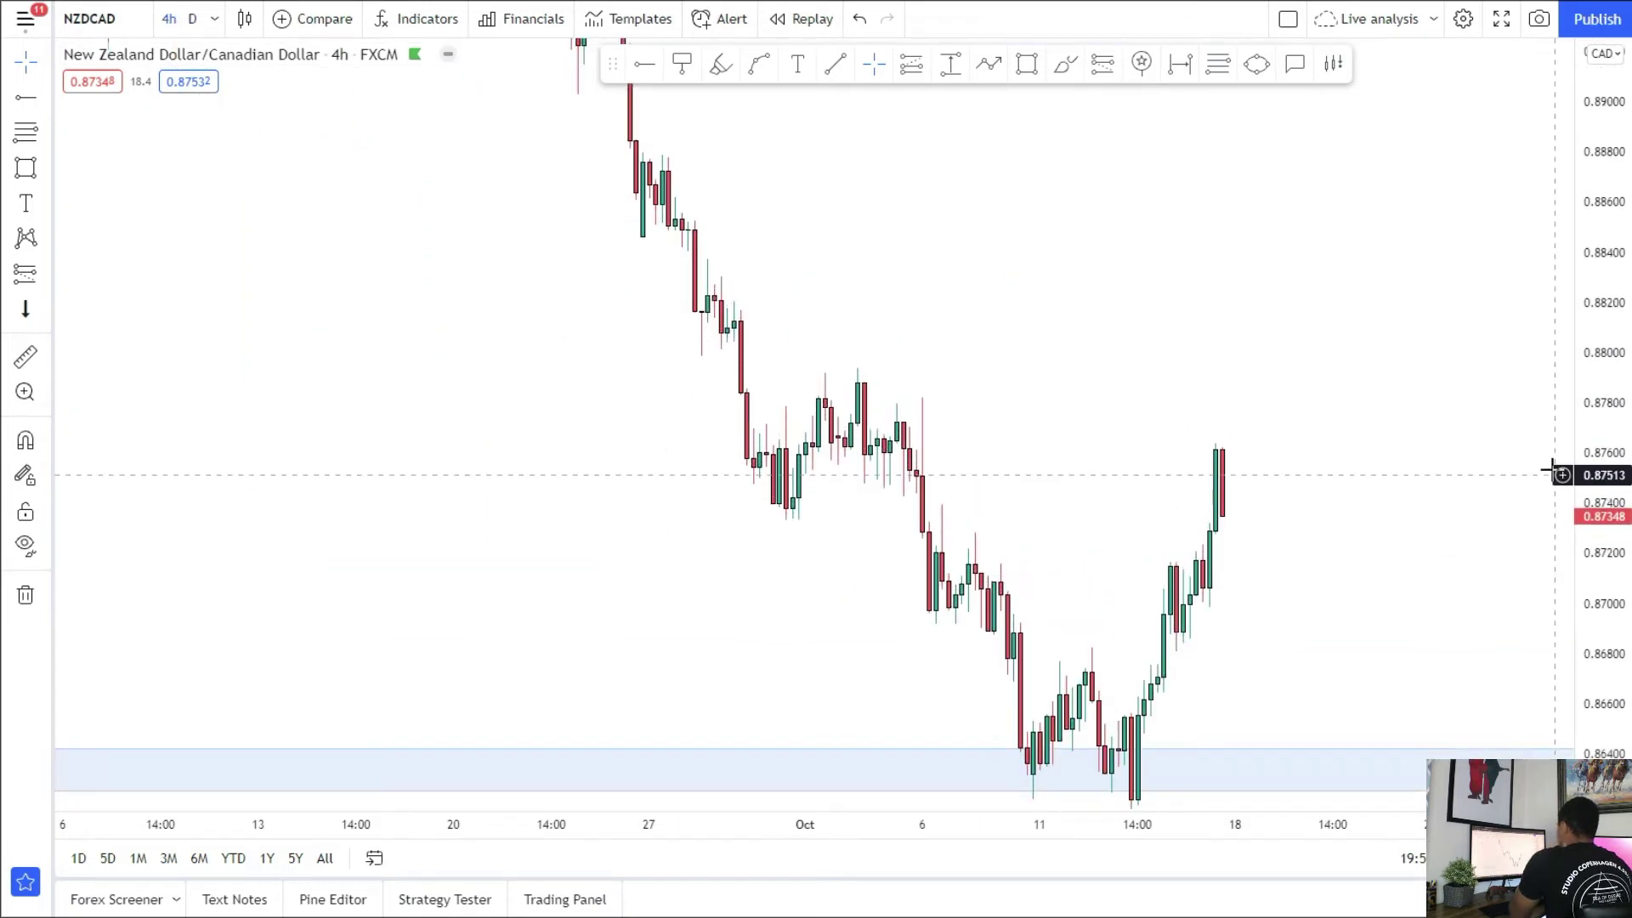
drag(1390, 473, 1067, 412)
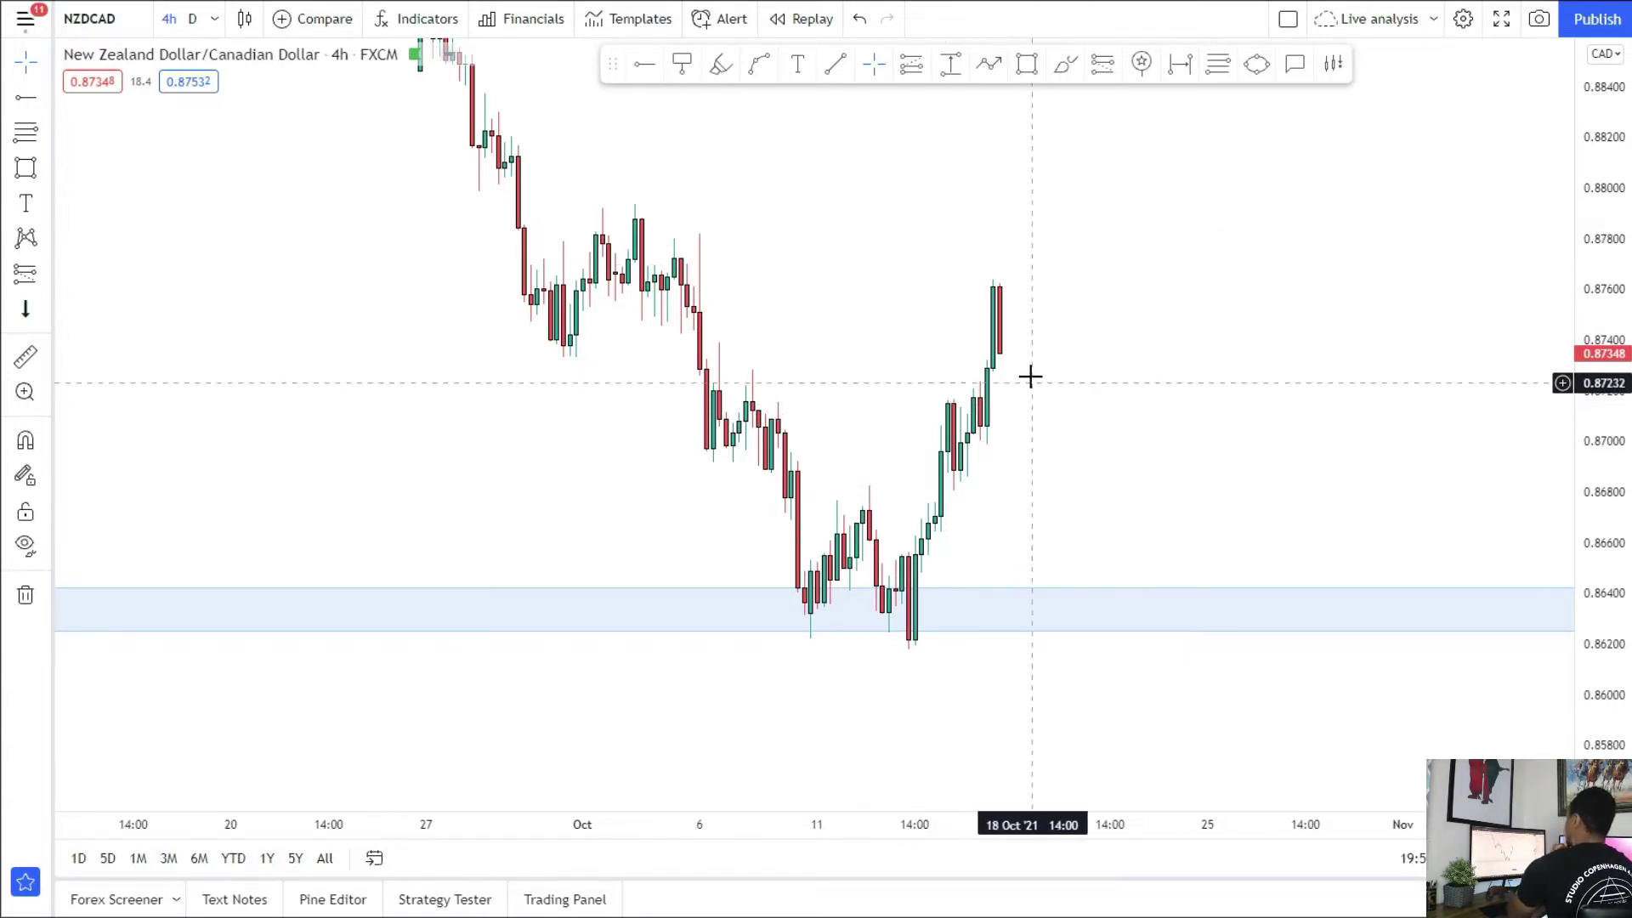
drag(864, 334, 907, 401)
drag(594, 277, 773, 255)
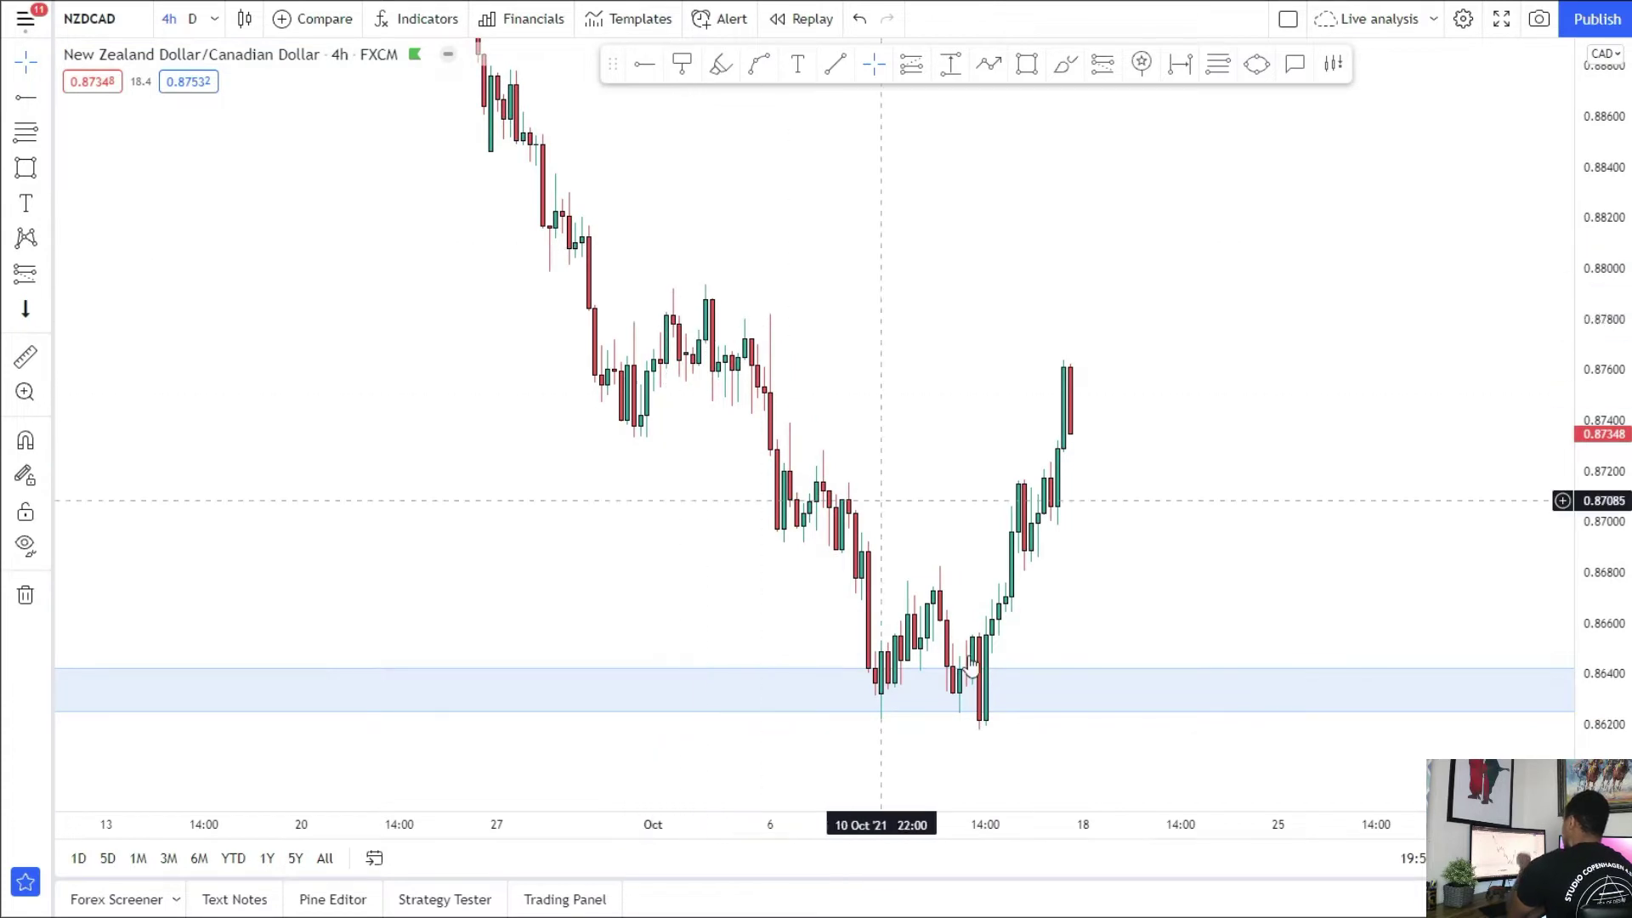
drag(1127, 320, 1103, 338)
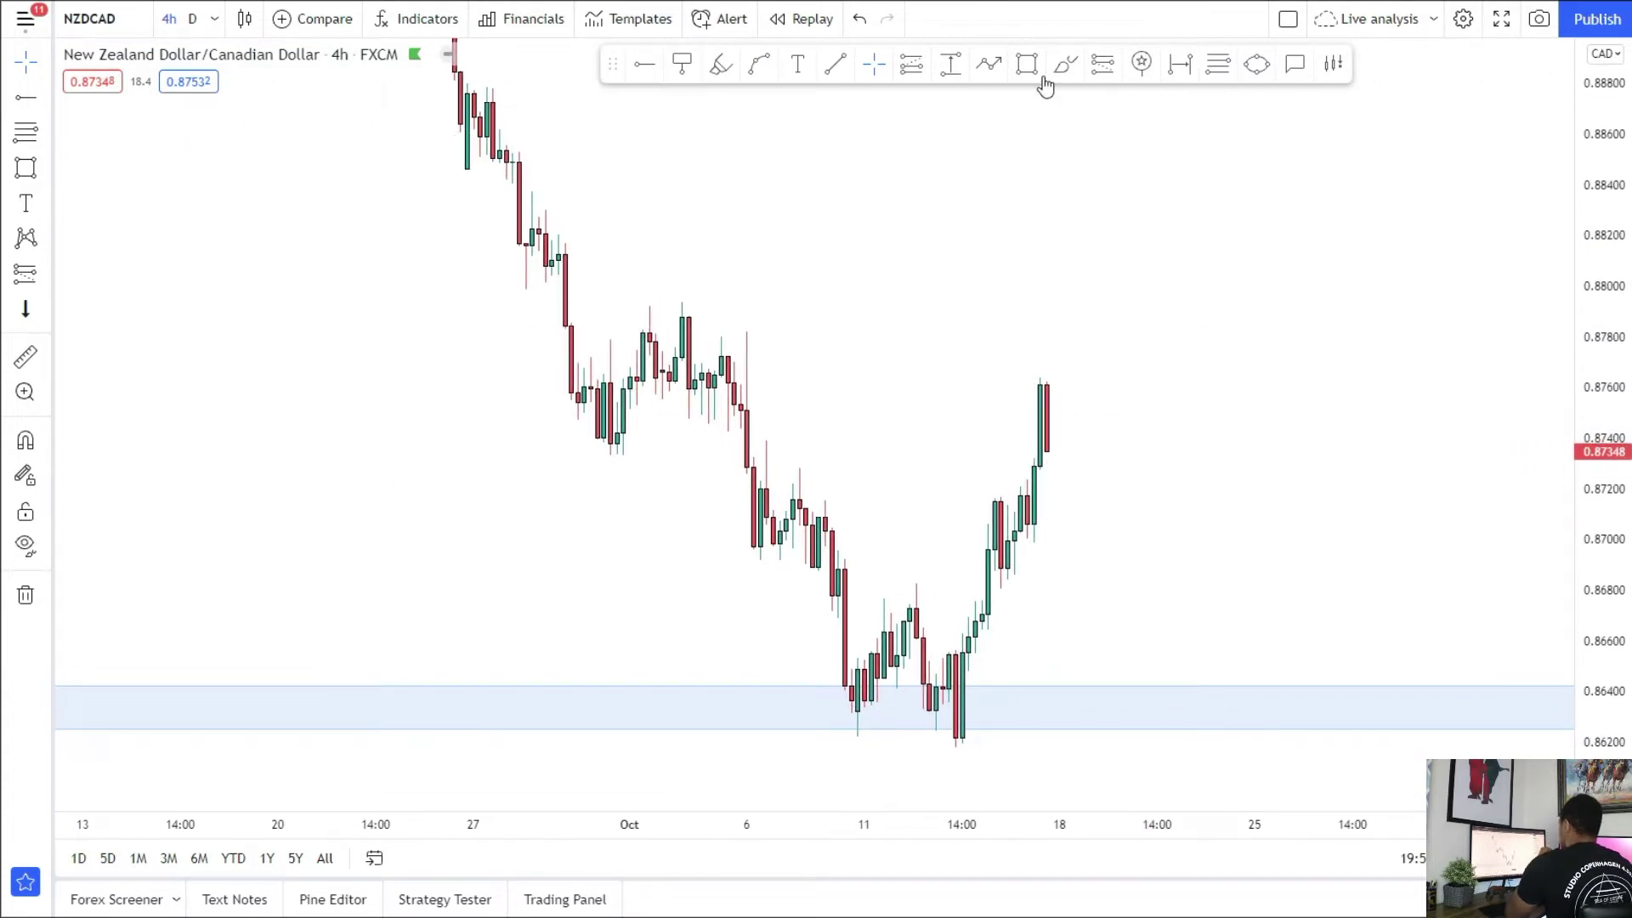
Step: Sketch a price path rising to about 0.8795 and dropping back to about 0.8700, and undo it
mouse_move(1055, 464)
mouse_down()
mouse_move(1173, 295)
mouse_move(1289, 535)
mouse_move(1315, 496)
mouse_up()
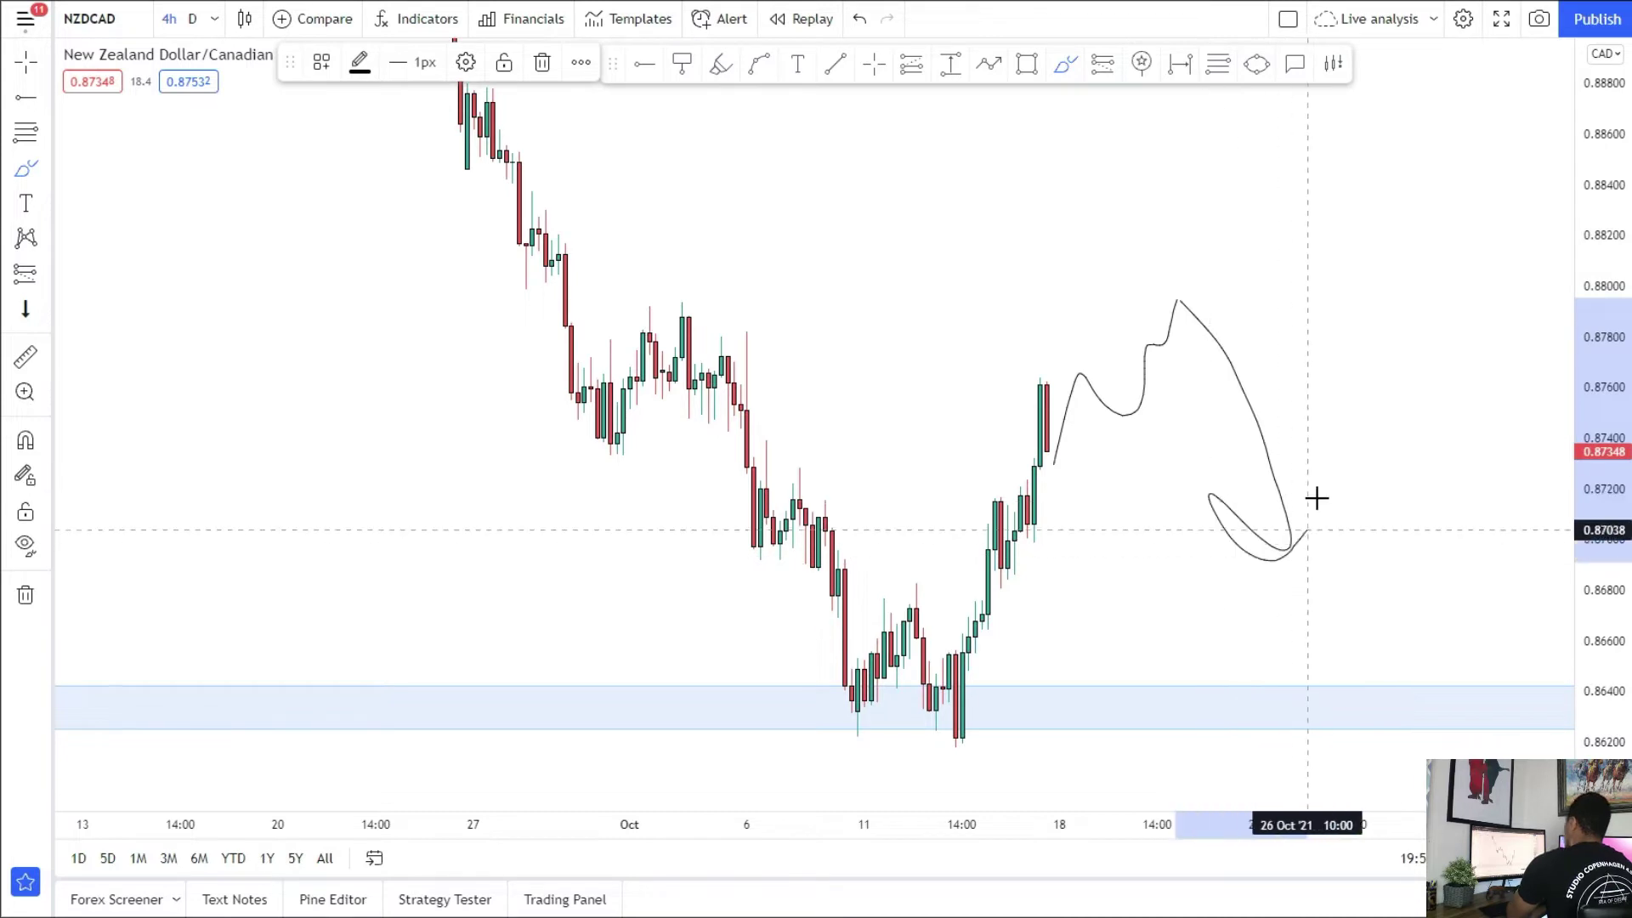
click(860, 19)
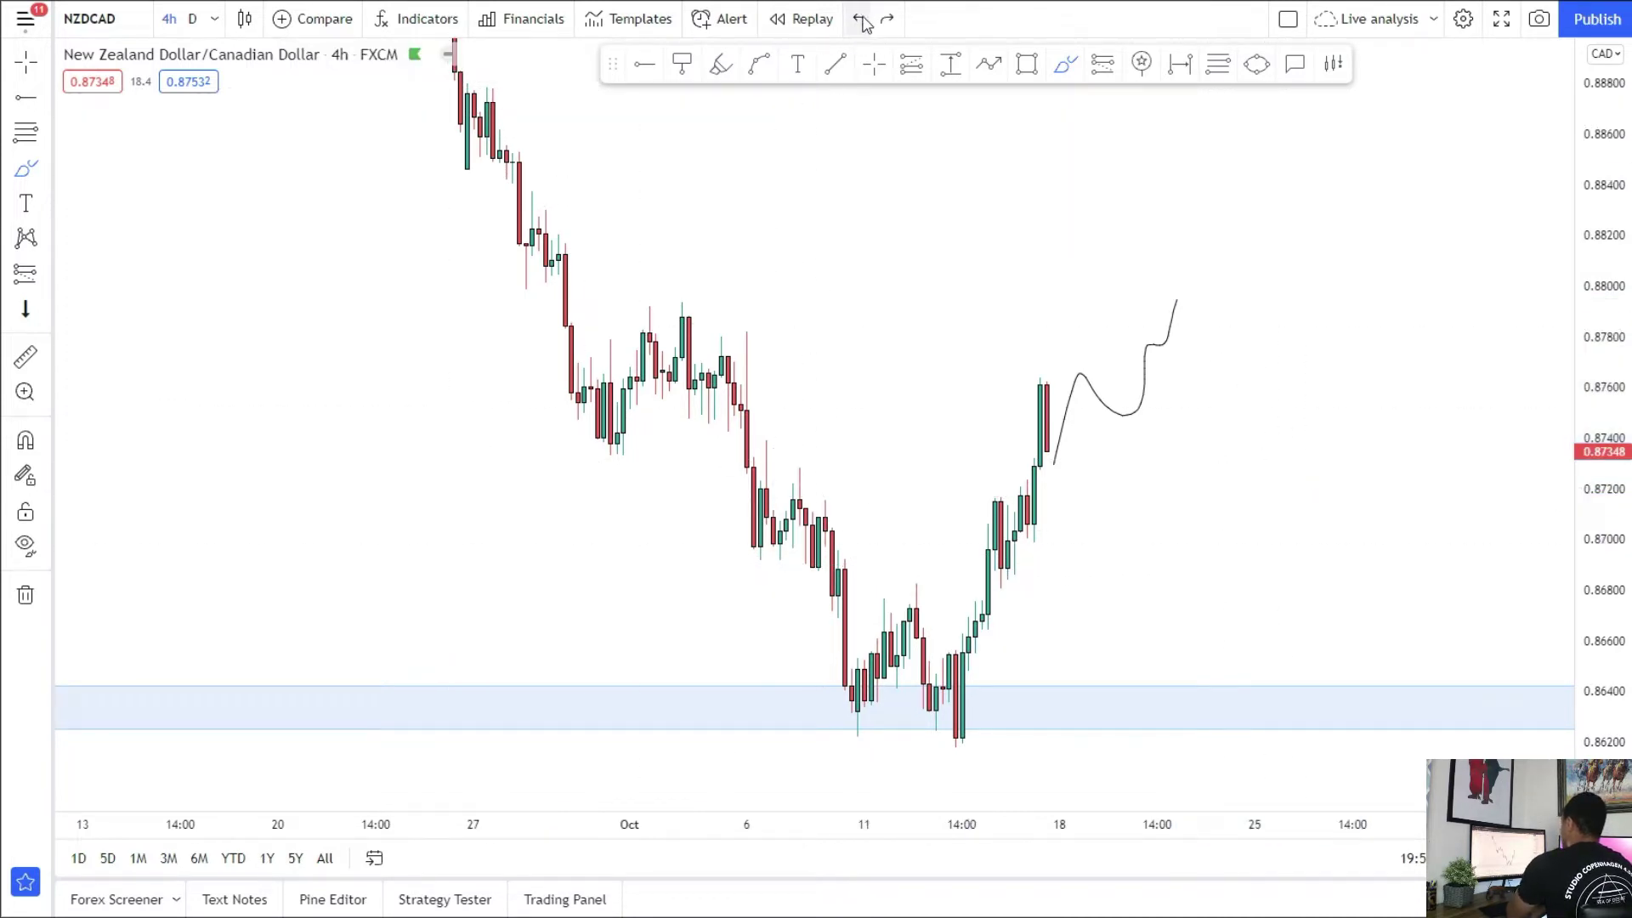
Step: On the daily NZDCAD chart, draw resistance zones from about 0.8817 to 0.8844 at the July–August highs and from 0.87552 to 0.87823
click(194, 21)
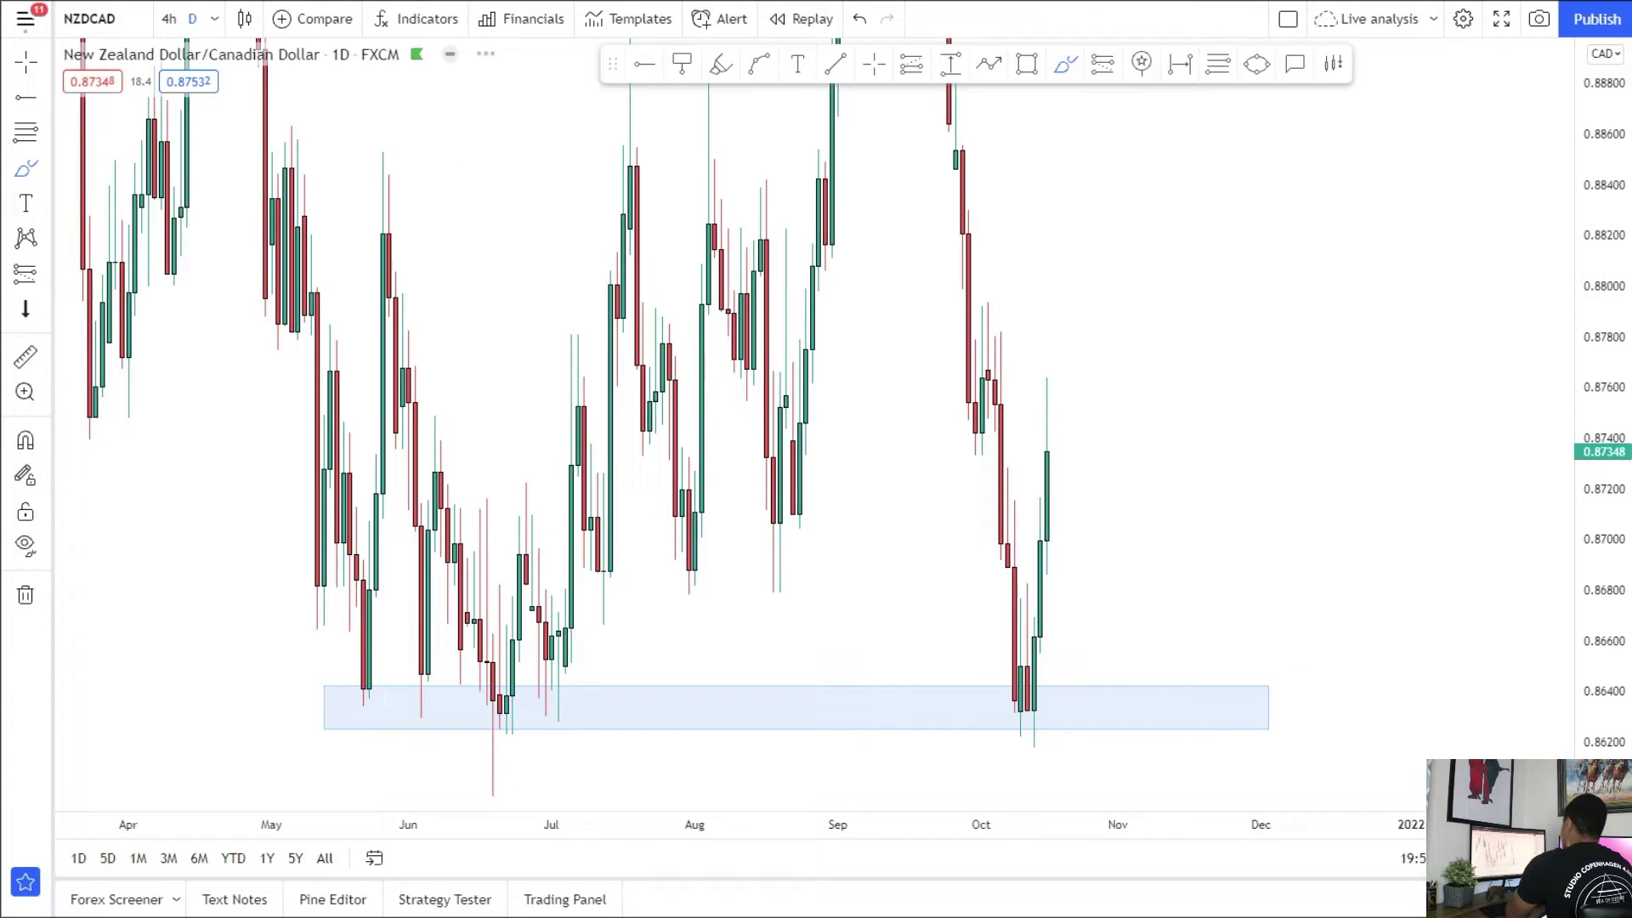
drag(1574, 510, 1574, 553)
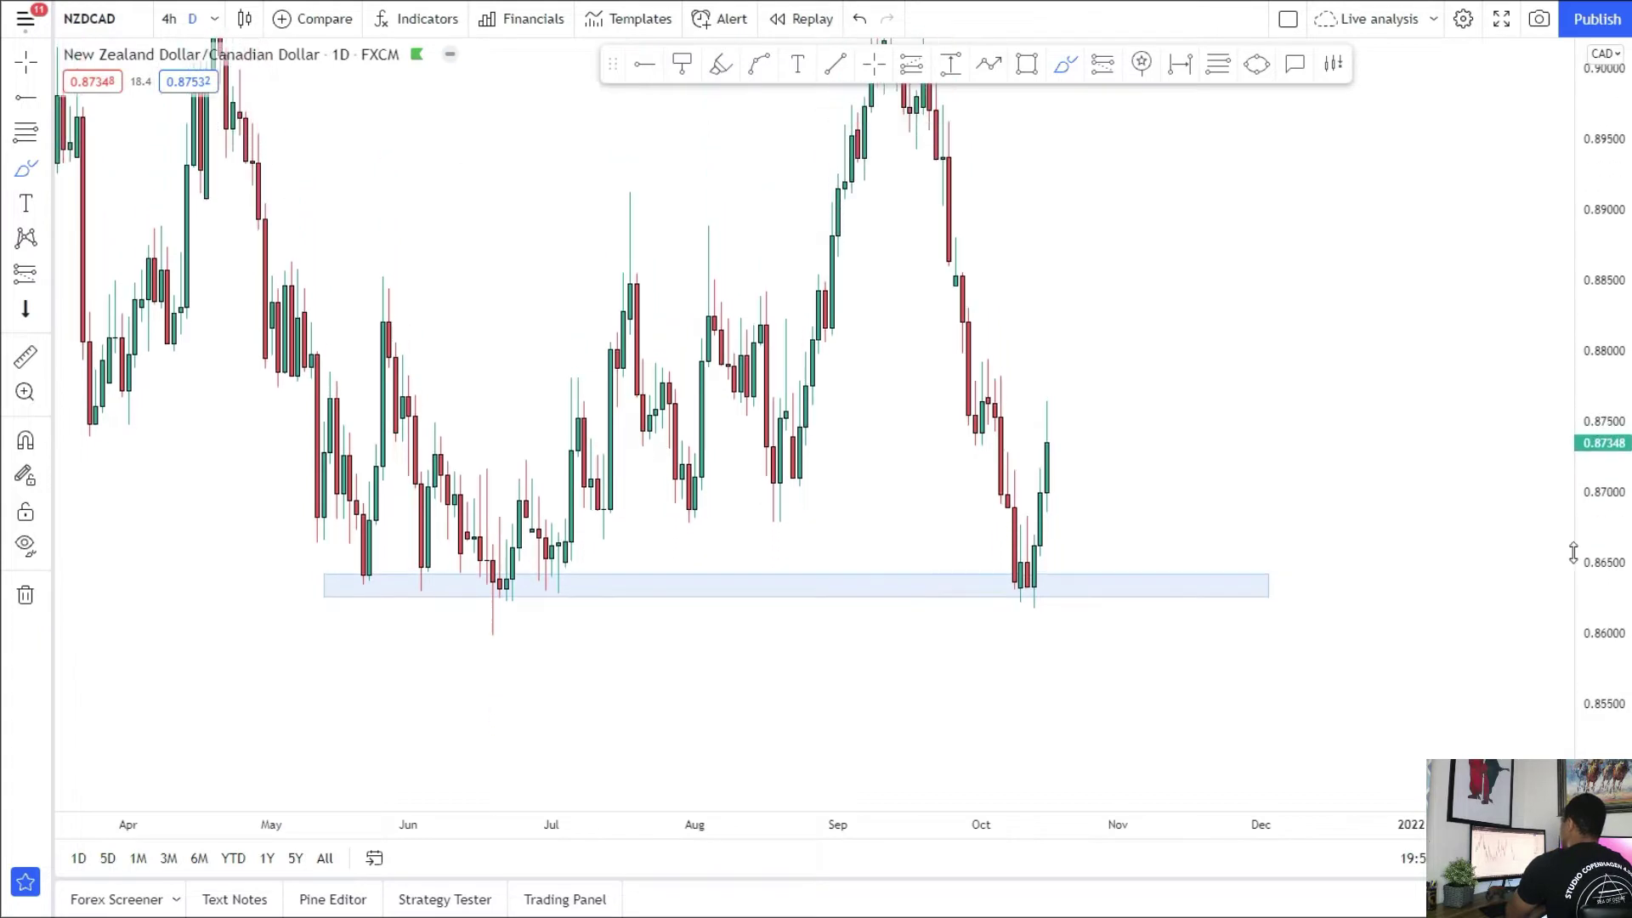
click(46, 168)
click(79, 248)
mouse_move(603, 287)
mouse_down()
mouse_move(1386, 314)
mouse_move(1411, 328)
mouse_up()
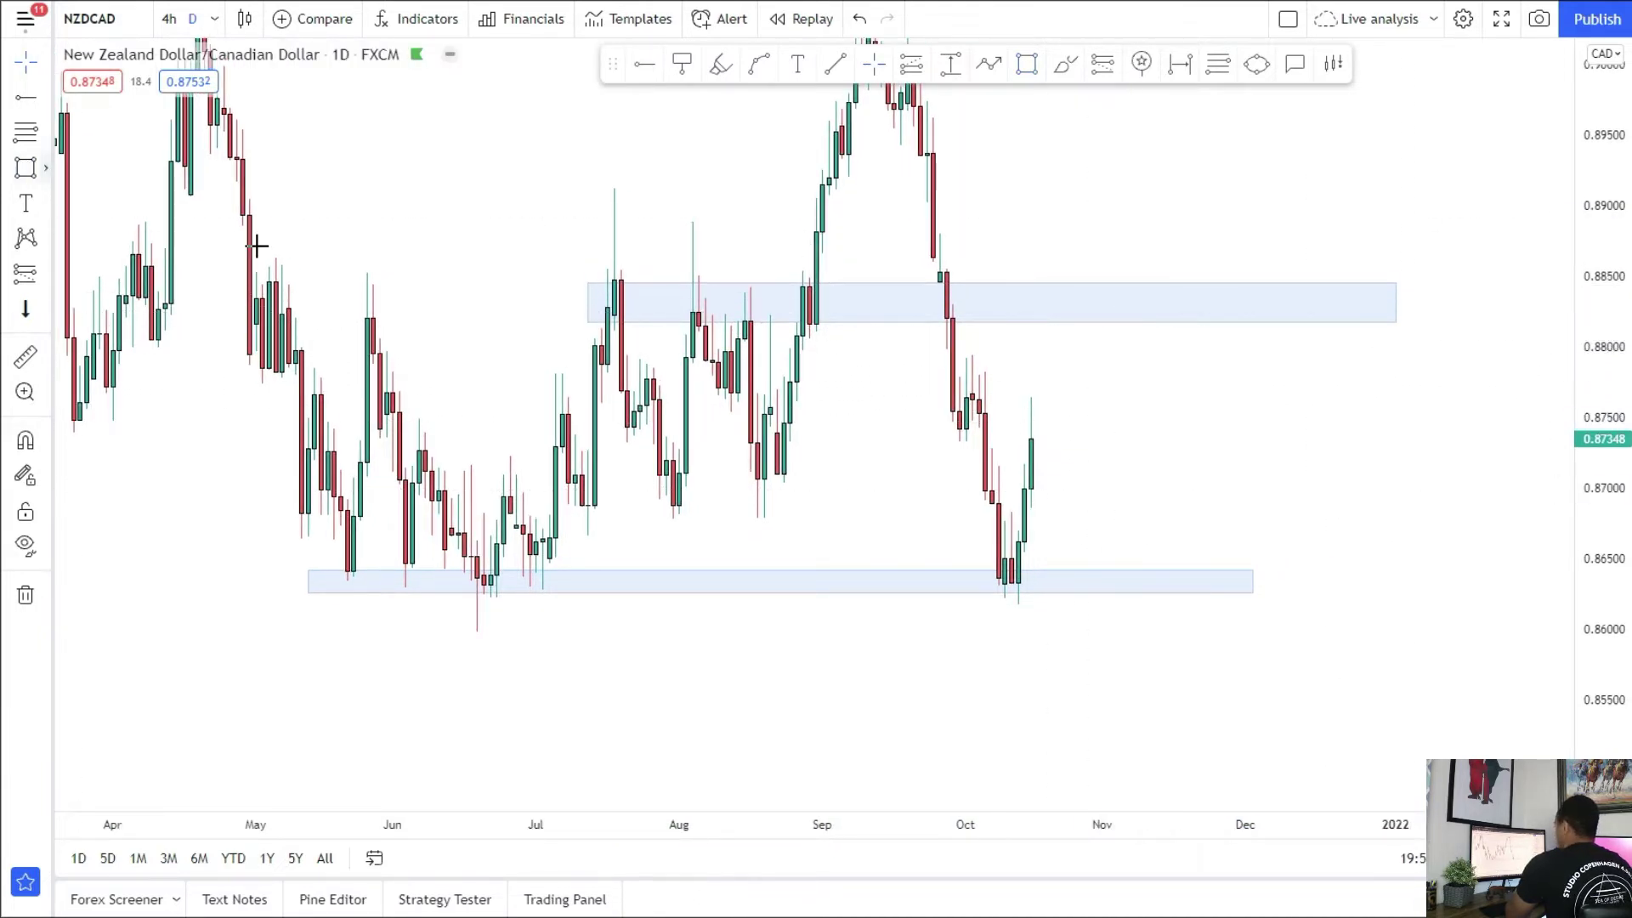
mouse_move(946, 372)
mouse_down()
mouse_move(1046, 419)
mouse_move(1219, 411)
mouse_up()
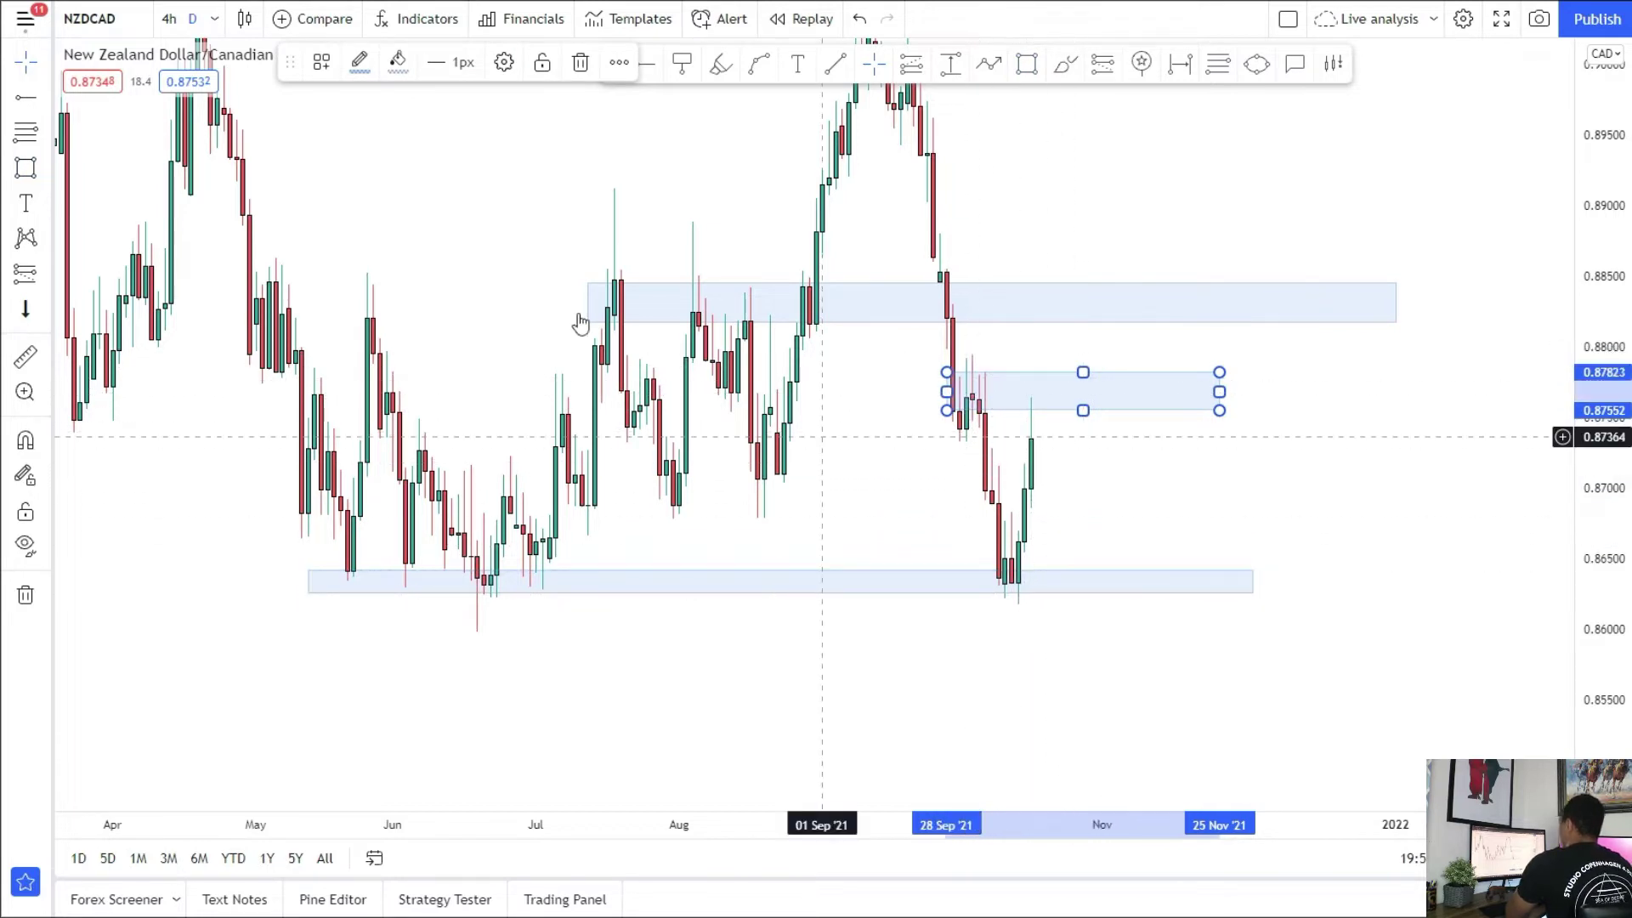
Step: Switch NZDCAD to the four-hour timeframe and circle the latest price high inside the middle zone with the brush
click(166, 19)
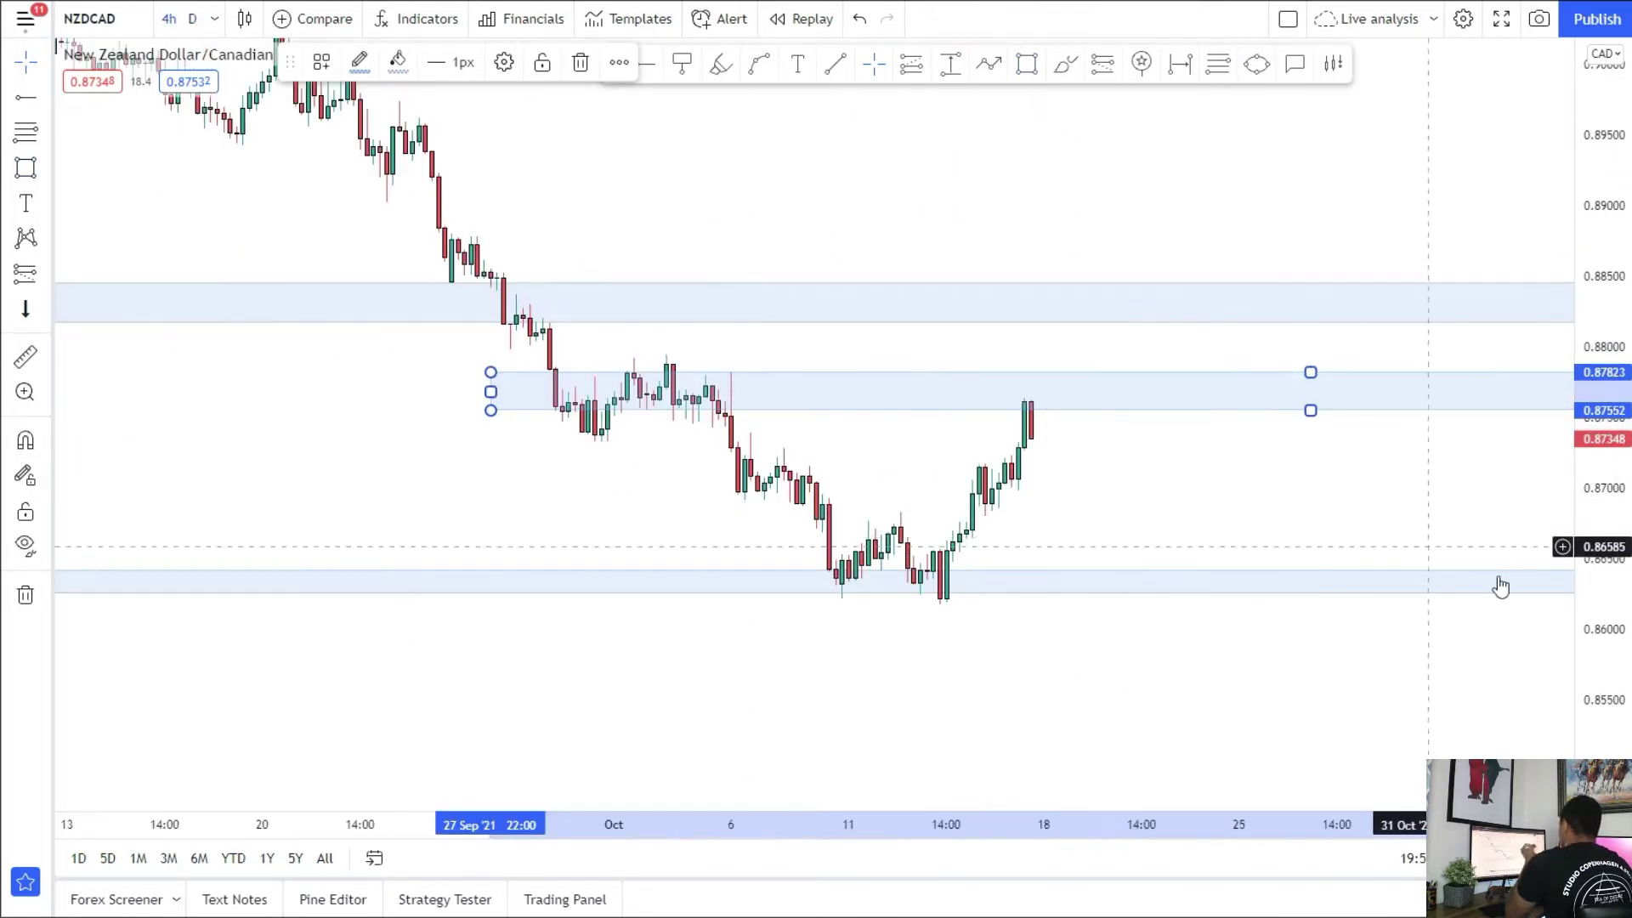
drag(1239, 514, 1187, 468)
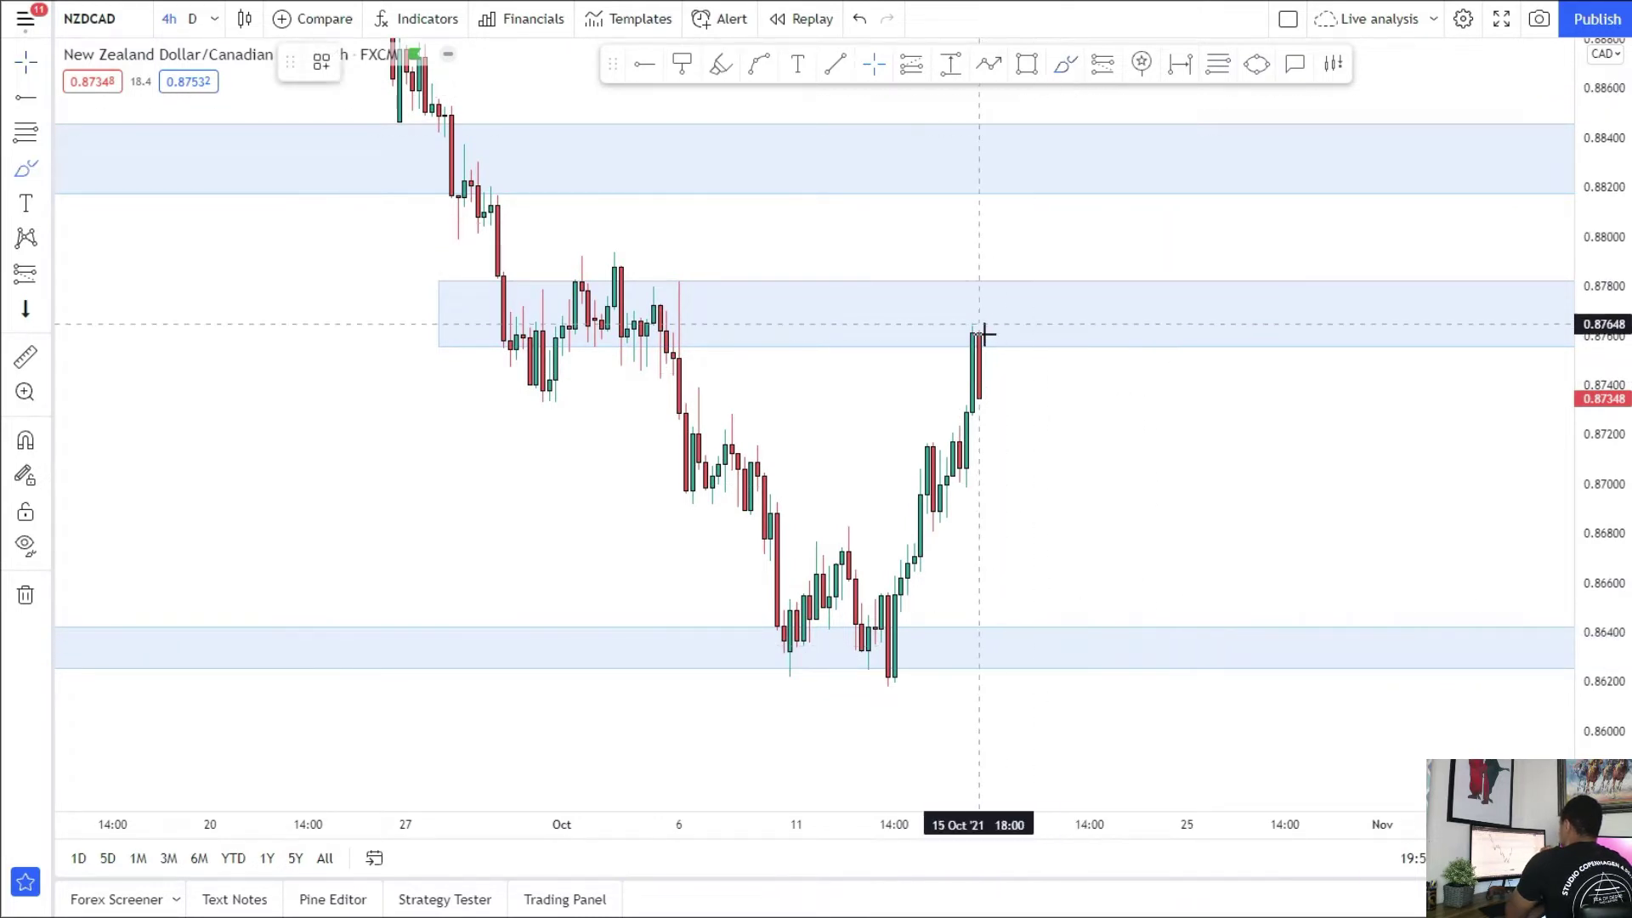
drag(967, 331, 1014, 331)
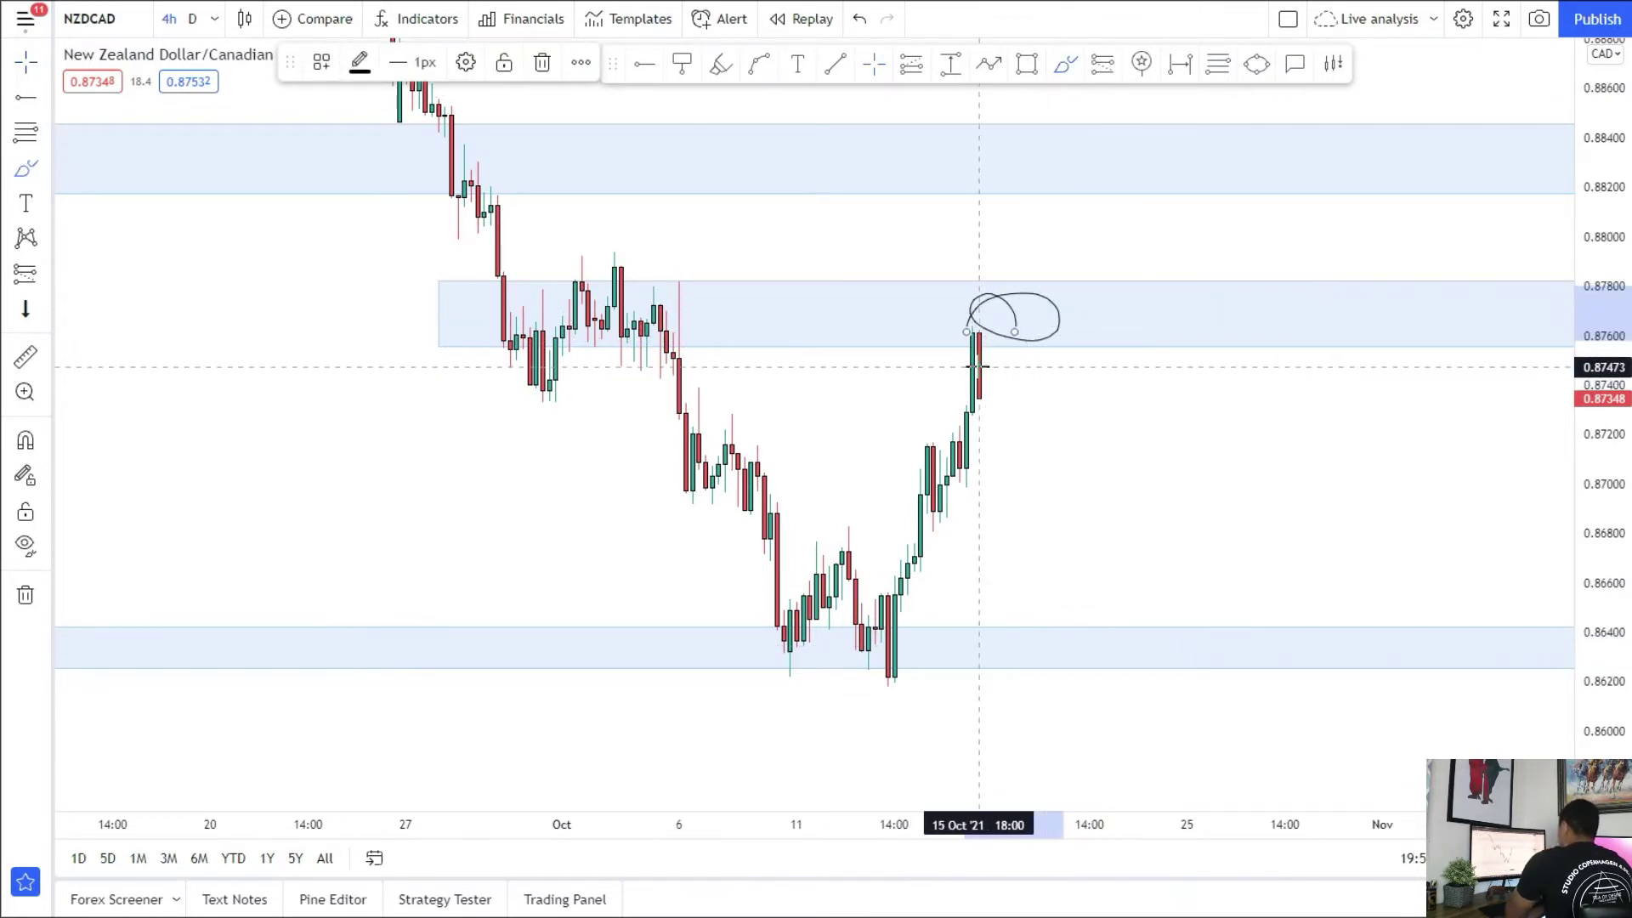
scroll(983, 431, up, 1)
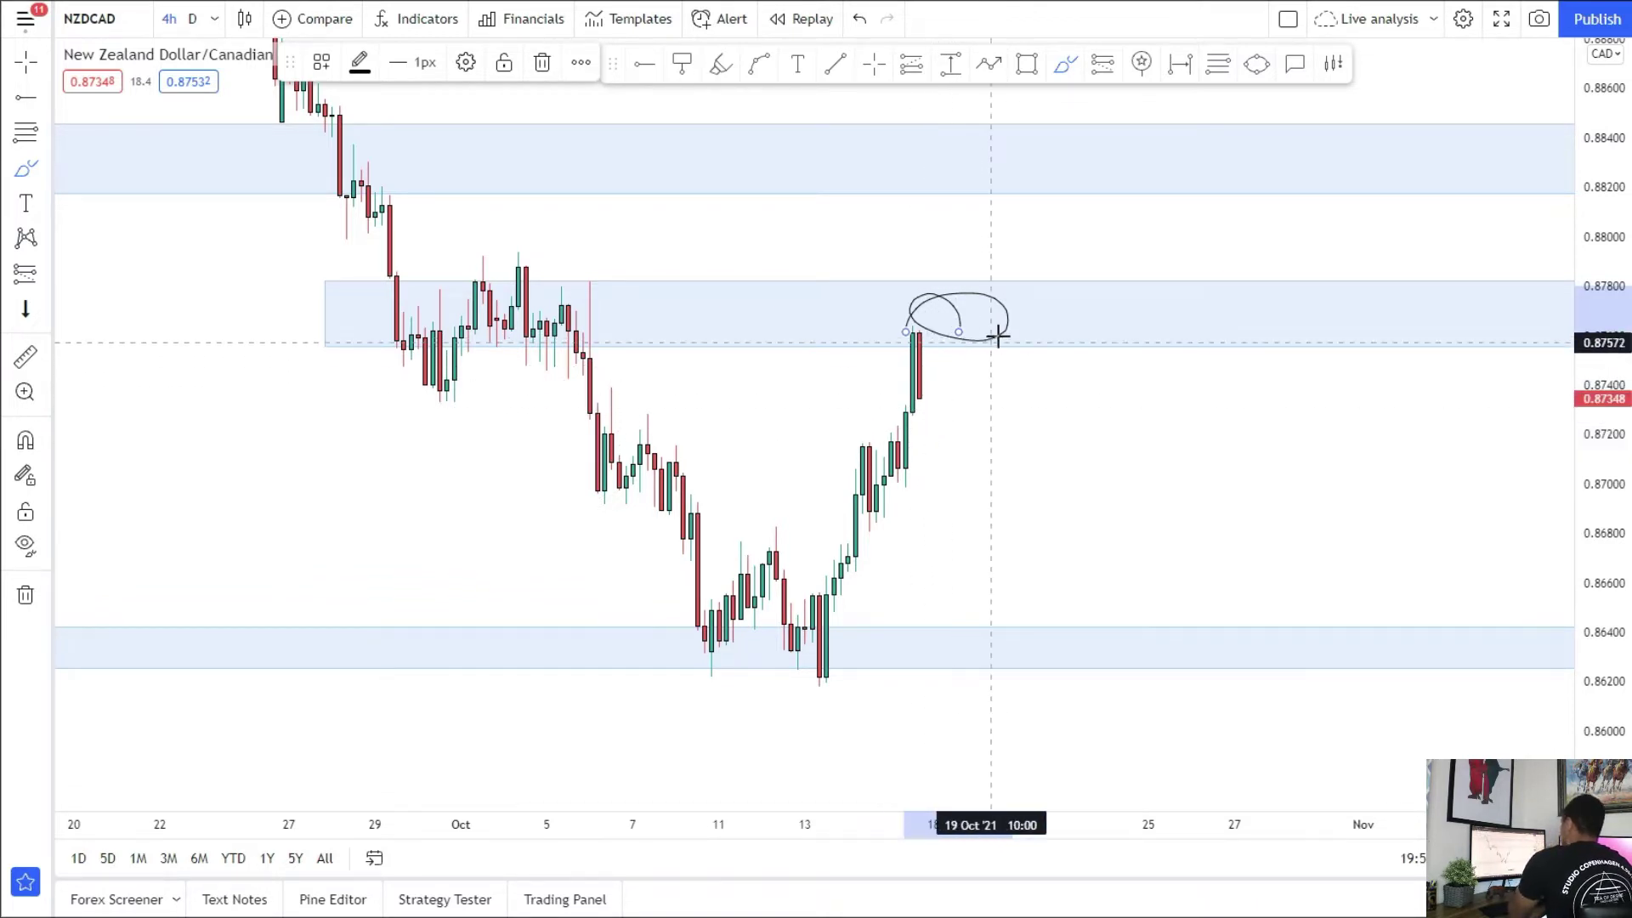
Step: Place a short position in the middle NZDCAD zone with entry 0.87588, stop 0.87858 and target 0.86378, and narrow its width
click(1102, 63)
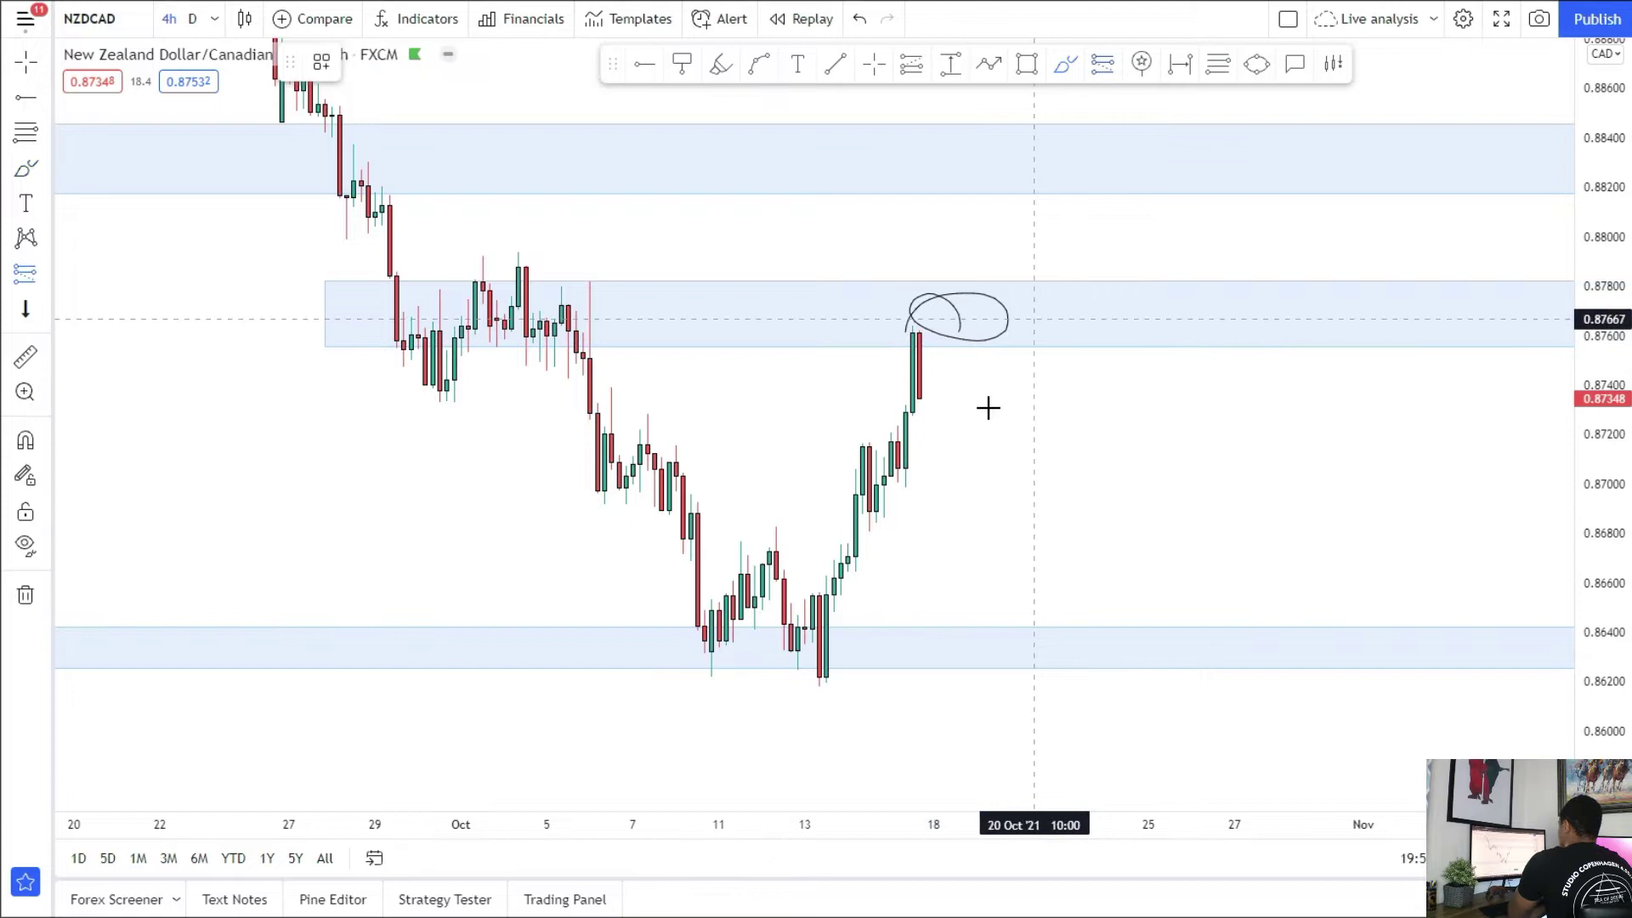
click(955, 337)
drag(956, 133, 956, 271)
drag(953, 541, 956, 638)
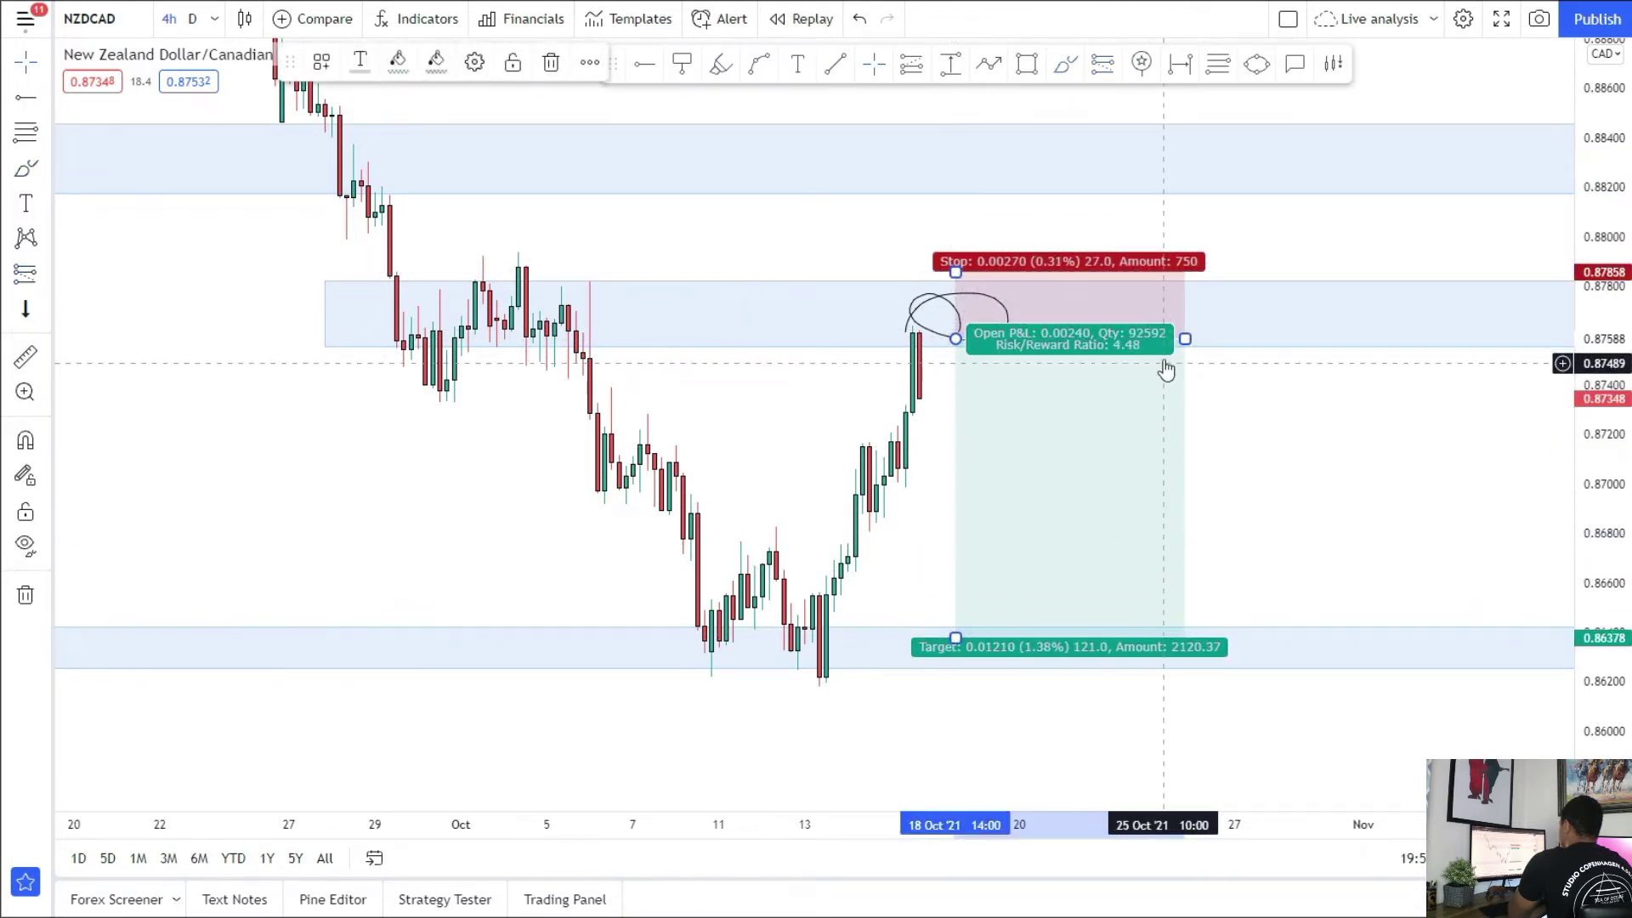
drag(1185, 338, 1113, 347)
click(1199, 408)
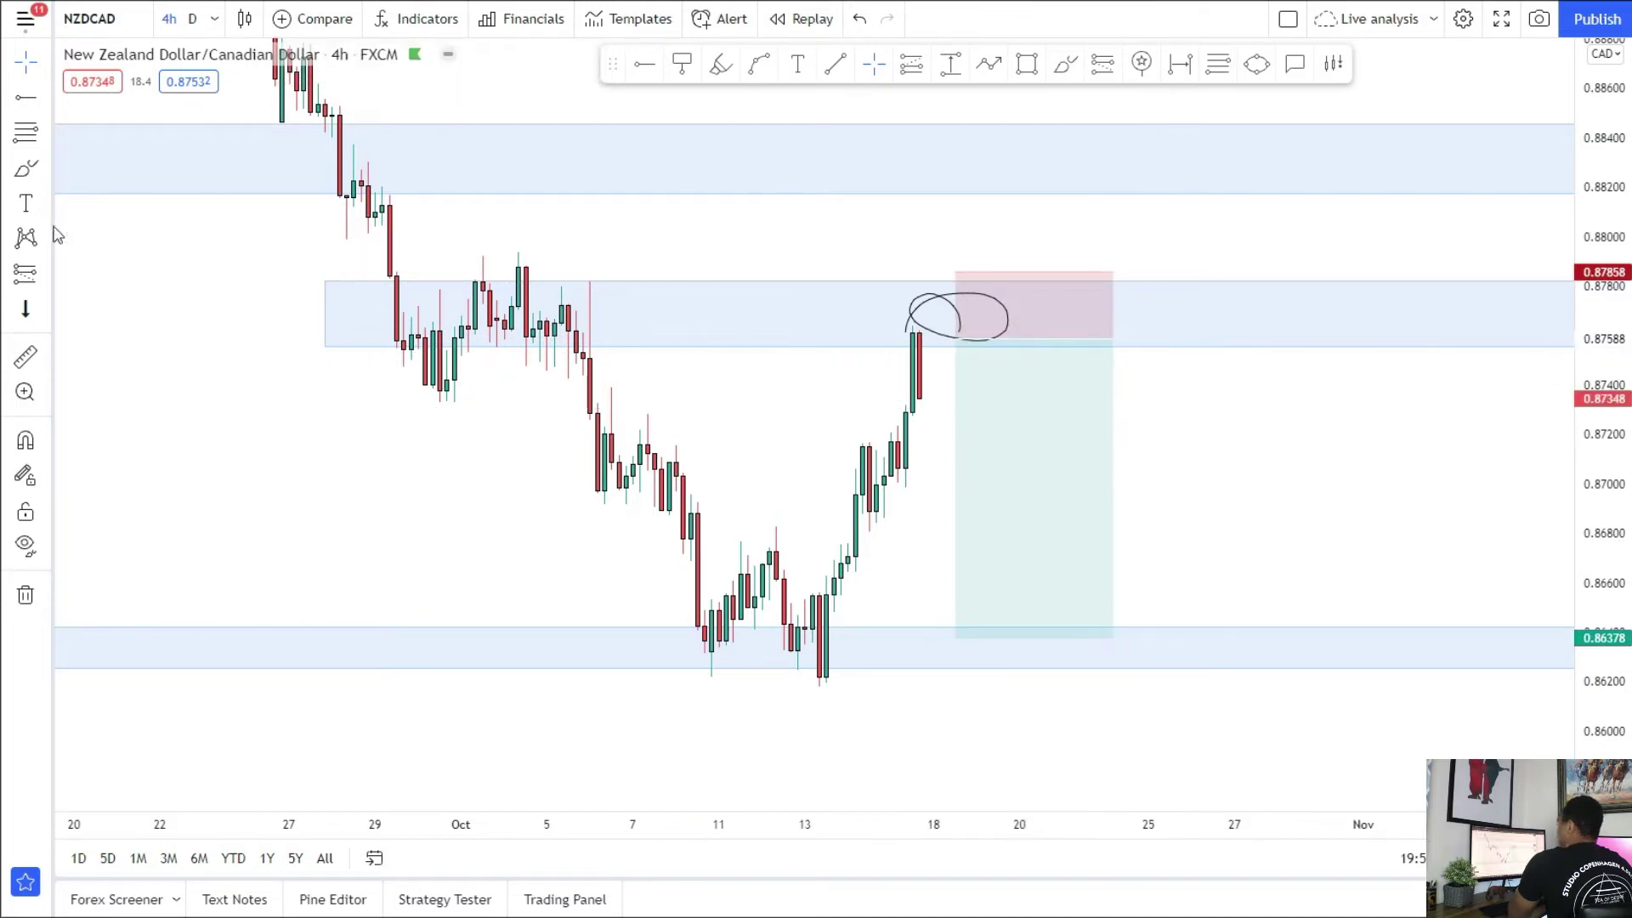
Step: Sketch a price path from about 0.875 to a loop in the upper zone, and extend that zone's left edge to mid-May on the daily chart
click(26, 172)
mouse_move(1157, 358)
mouse_down()
mouse_move(1228, 217)
mouse_move(1228, 149)
mouse_move(1231, 171)
mouse_move(1214, 150)
mouse_up()
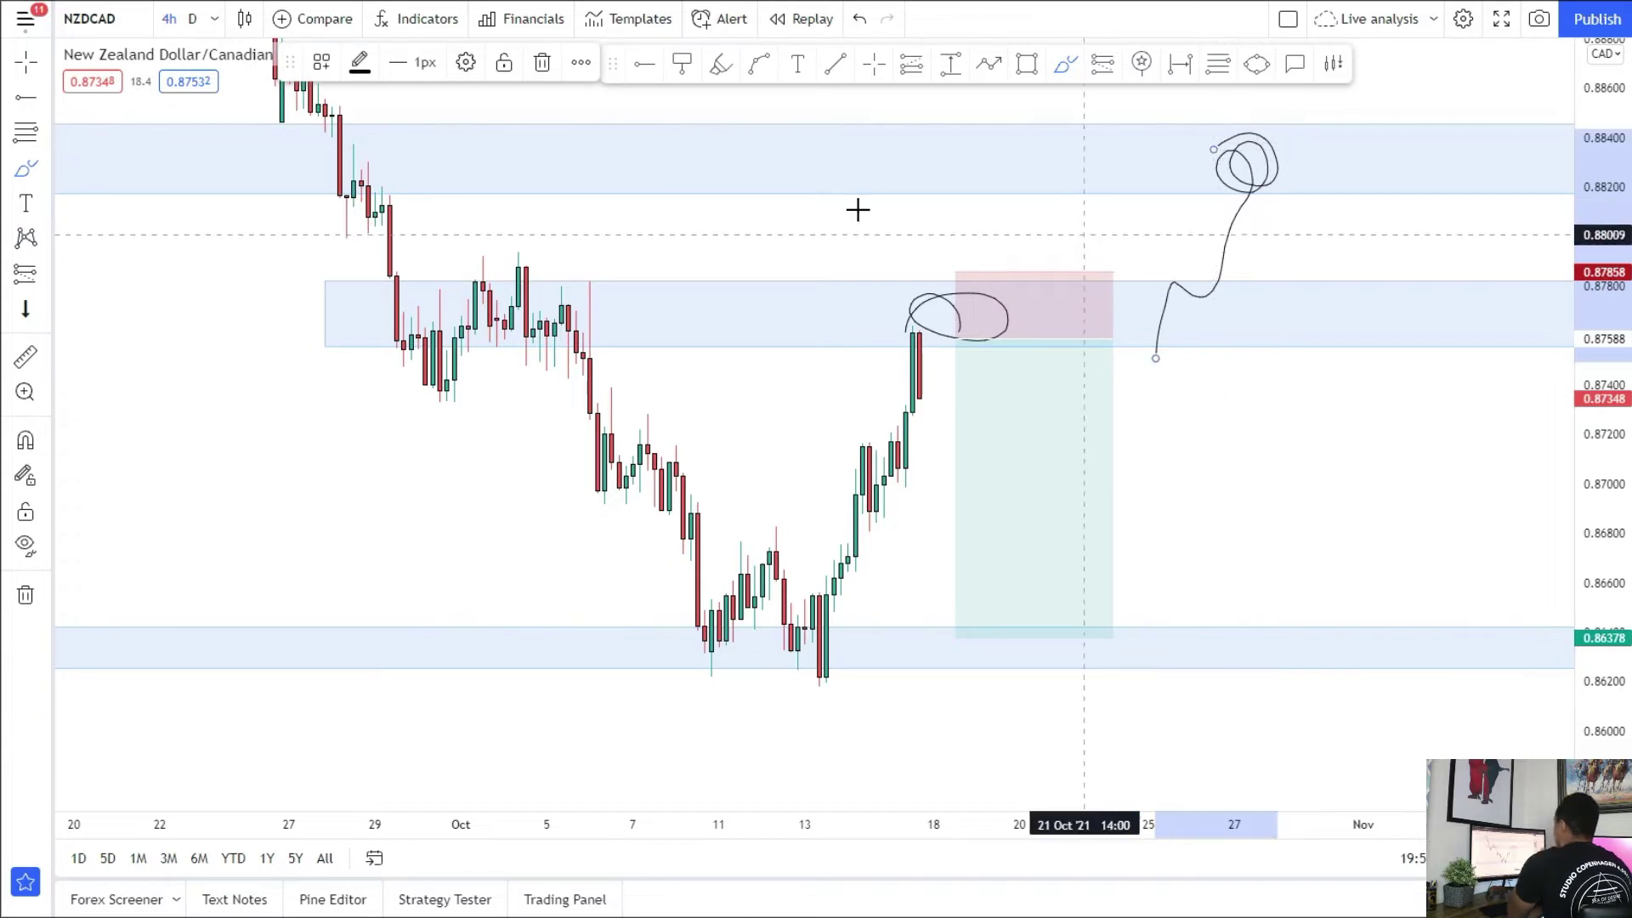
scroll(1494, 196, down, 5)
drag(1615, 186, 1432, 459)
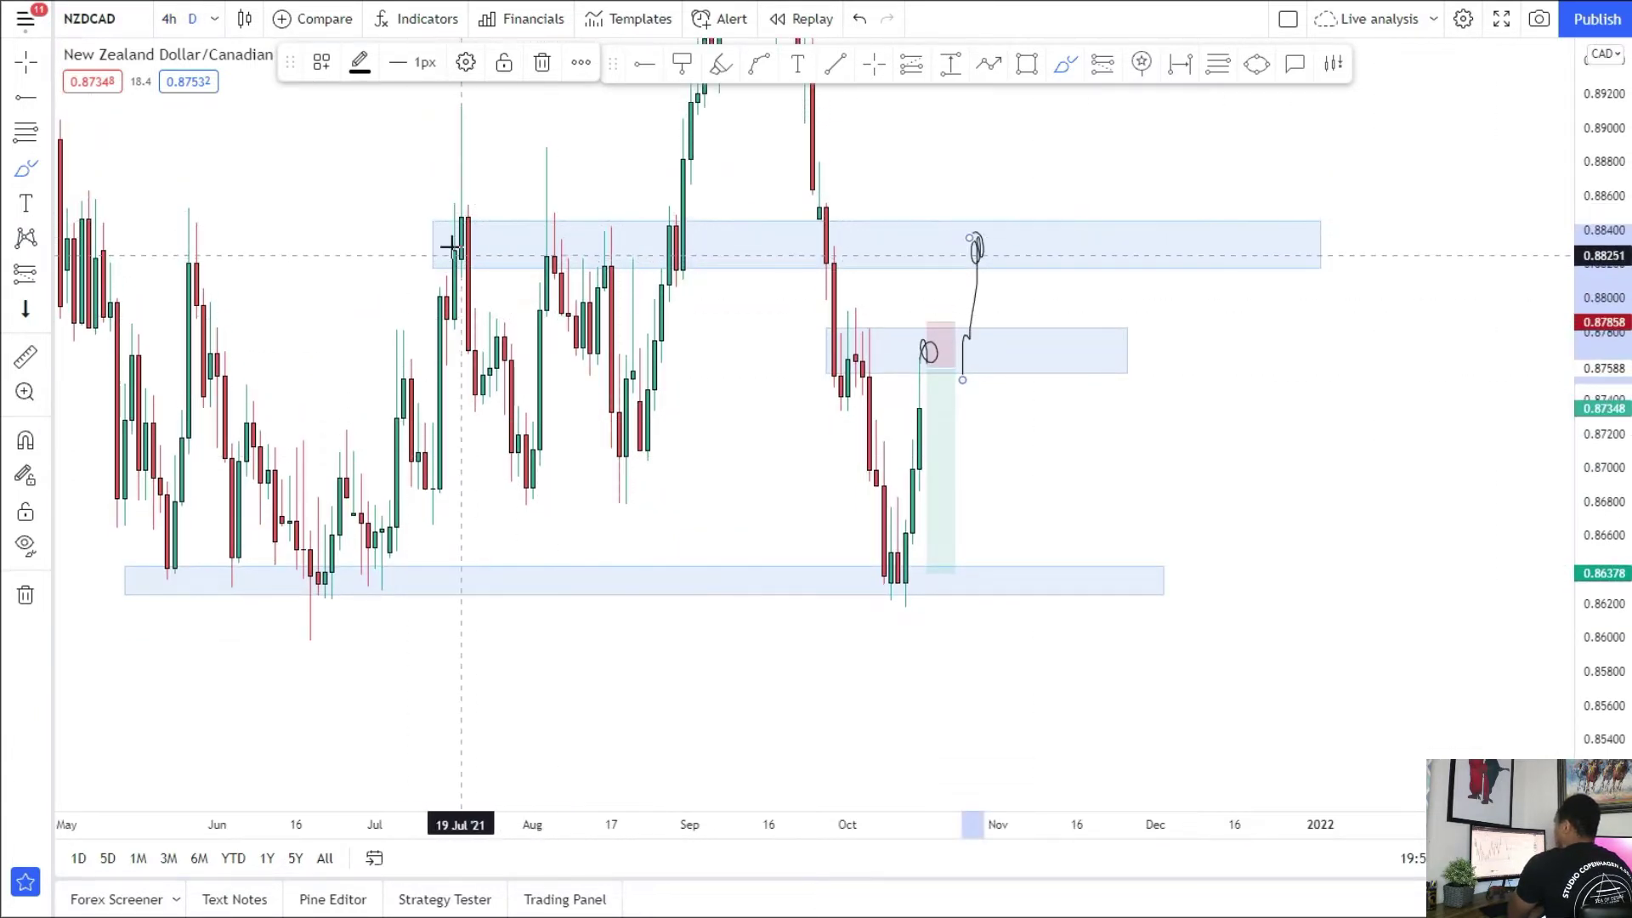
click(433, 245)
drag(432, 245, 95, 245)
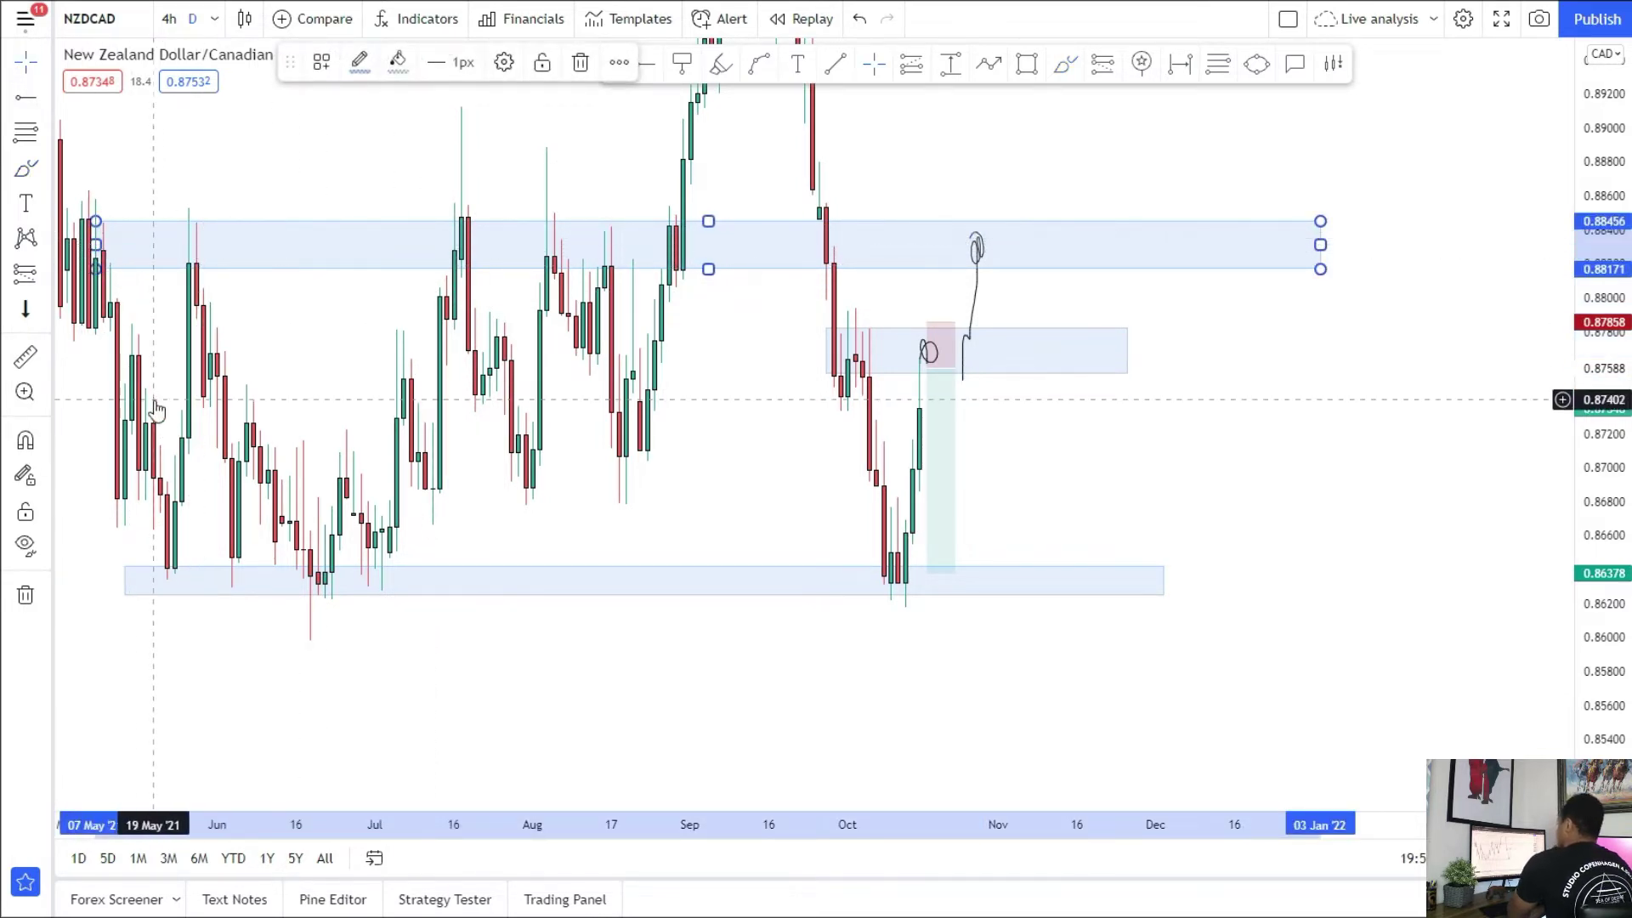
mouse_move(98, 244)
mouse_down()
mouse_move(182, 245)
mouse_move(125, 253)
mouse_up()
drag(255, 347, 477, 334)
drag(727, 345, 704, 410)
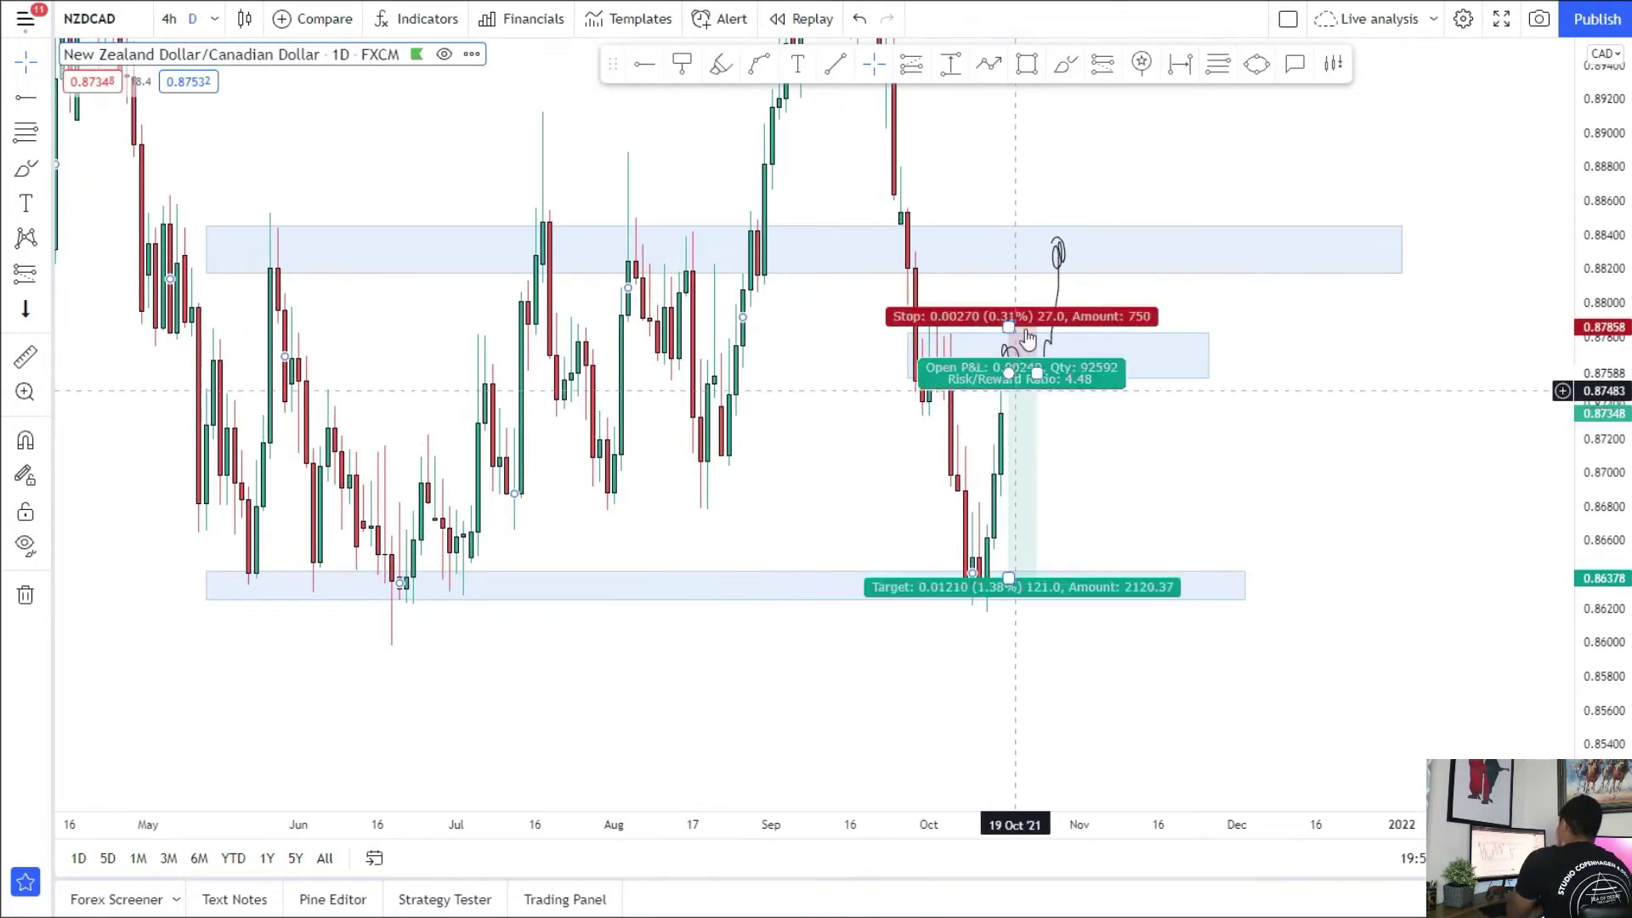
Step: On the four-hour NZDCAD chart, place a second short position in the upper zone with entry 0.88159, stop 0.88512 and target 0.86366
click(169, 18)
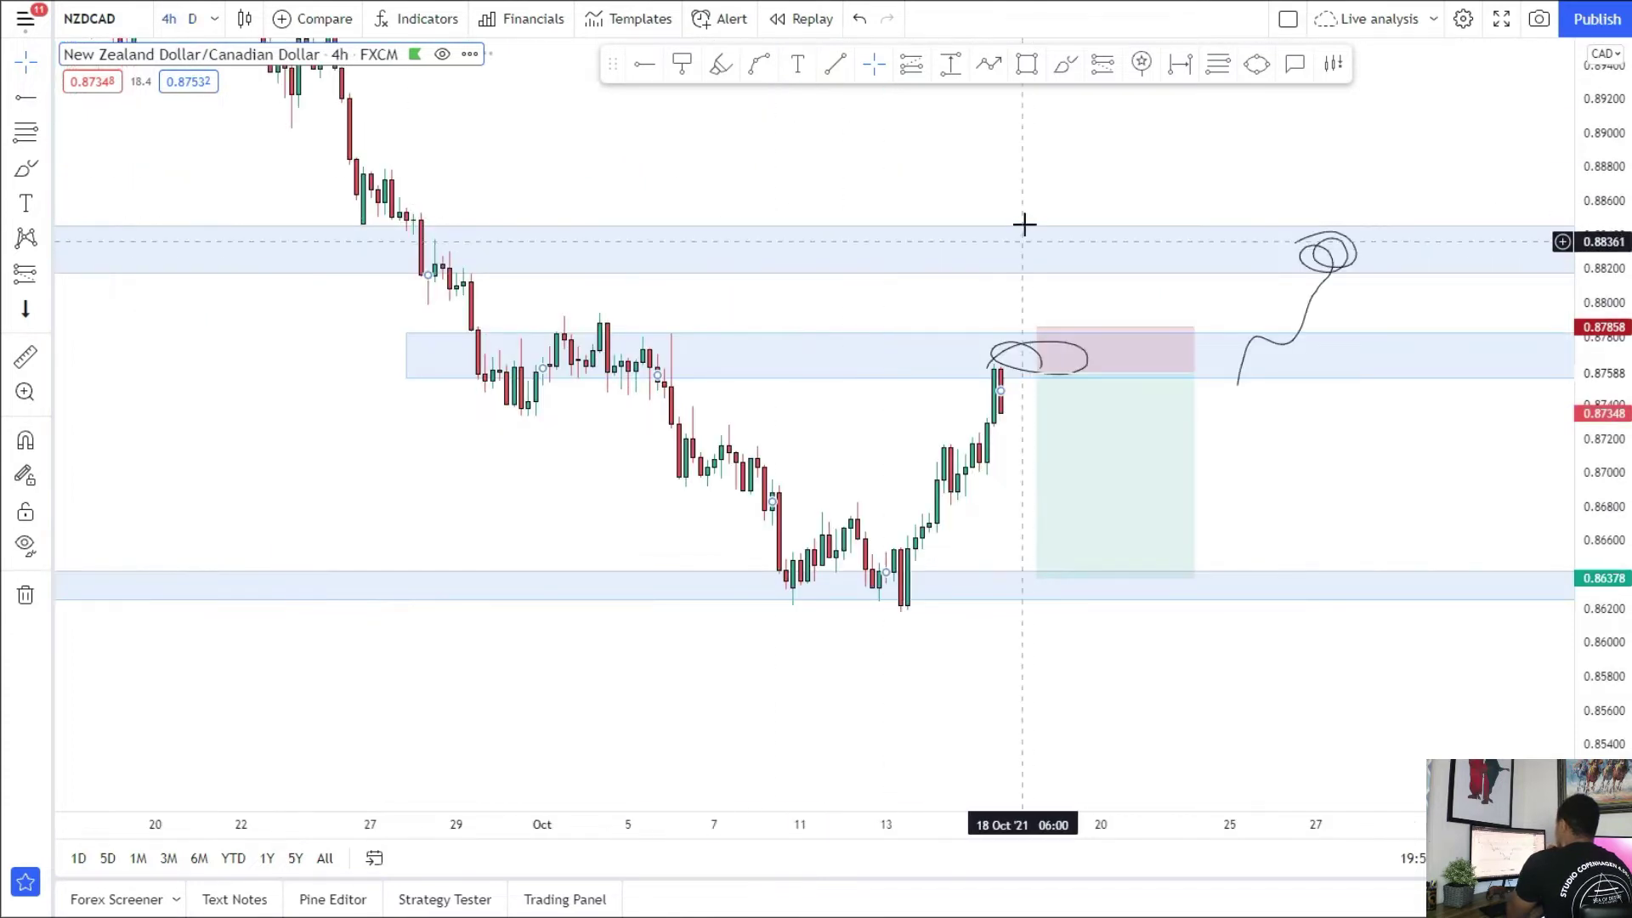
drag(1605, 592, 1605, 437)
drag(1388, 481, 1345, 508)
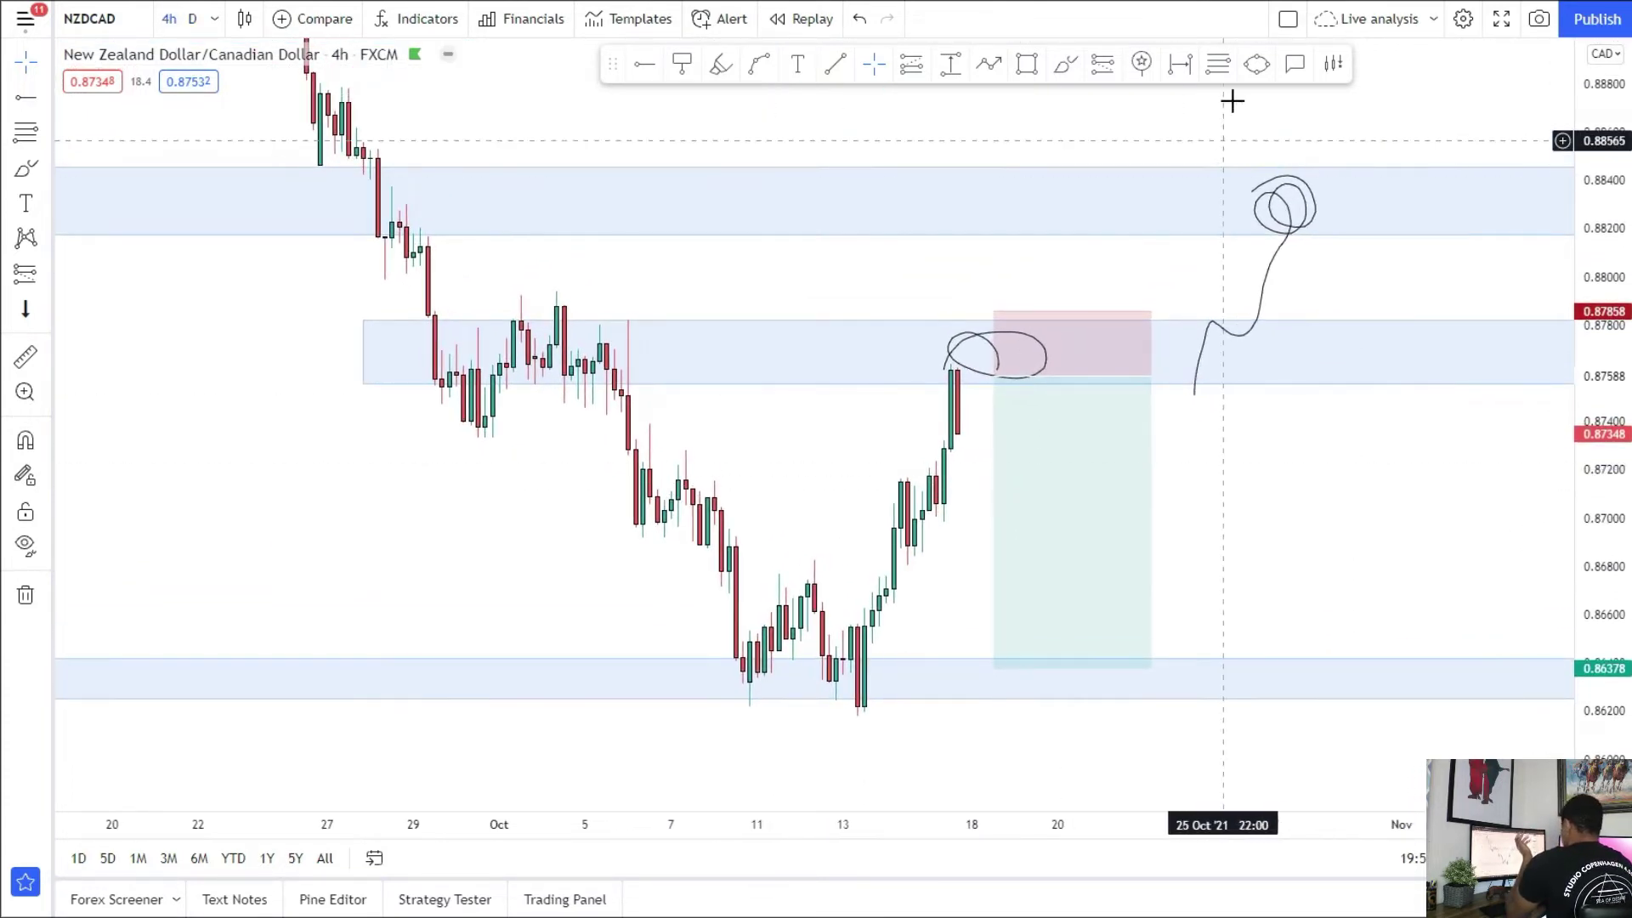
click(1105, 68)
click(1207, 238)
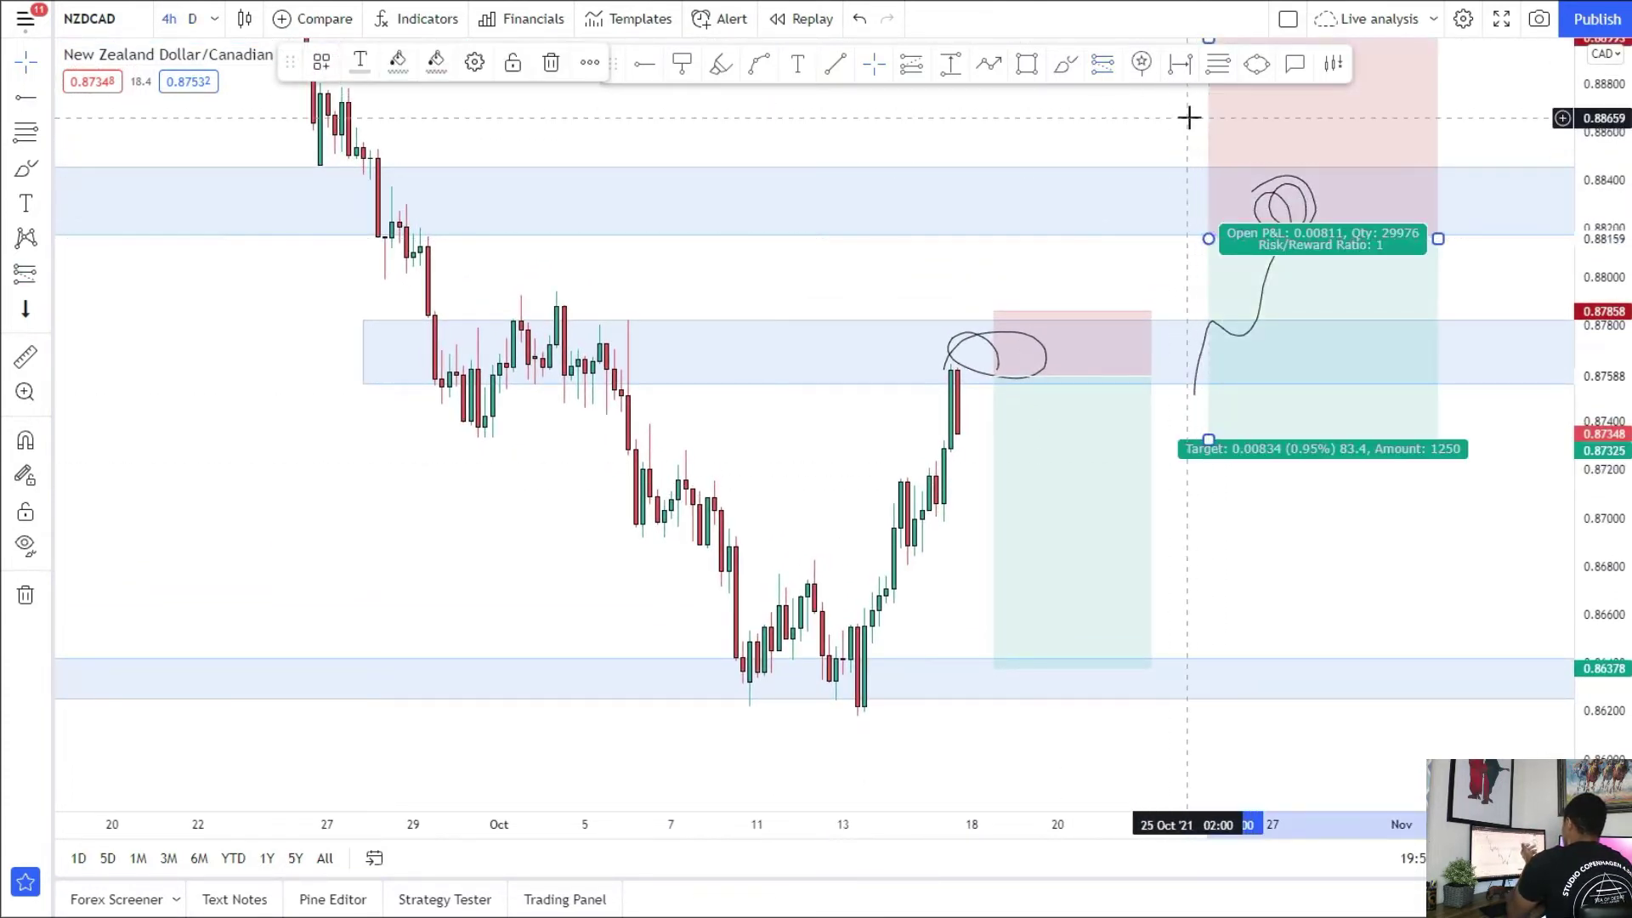
drag(1178, 155, 1177, 201)
drag(1203, 108, 1169, 222)
drag(1169, 154, 1162, 104)
drag(1198, 460, 1198, 691)
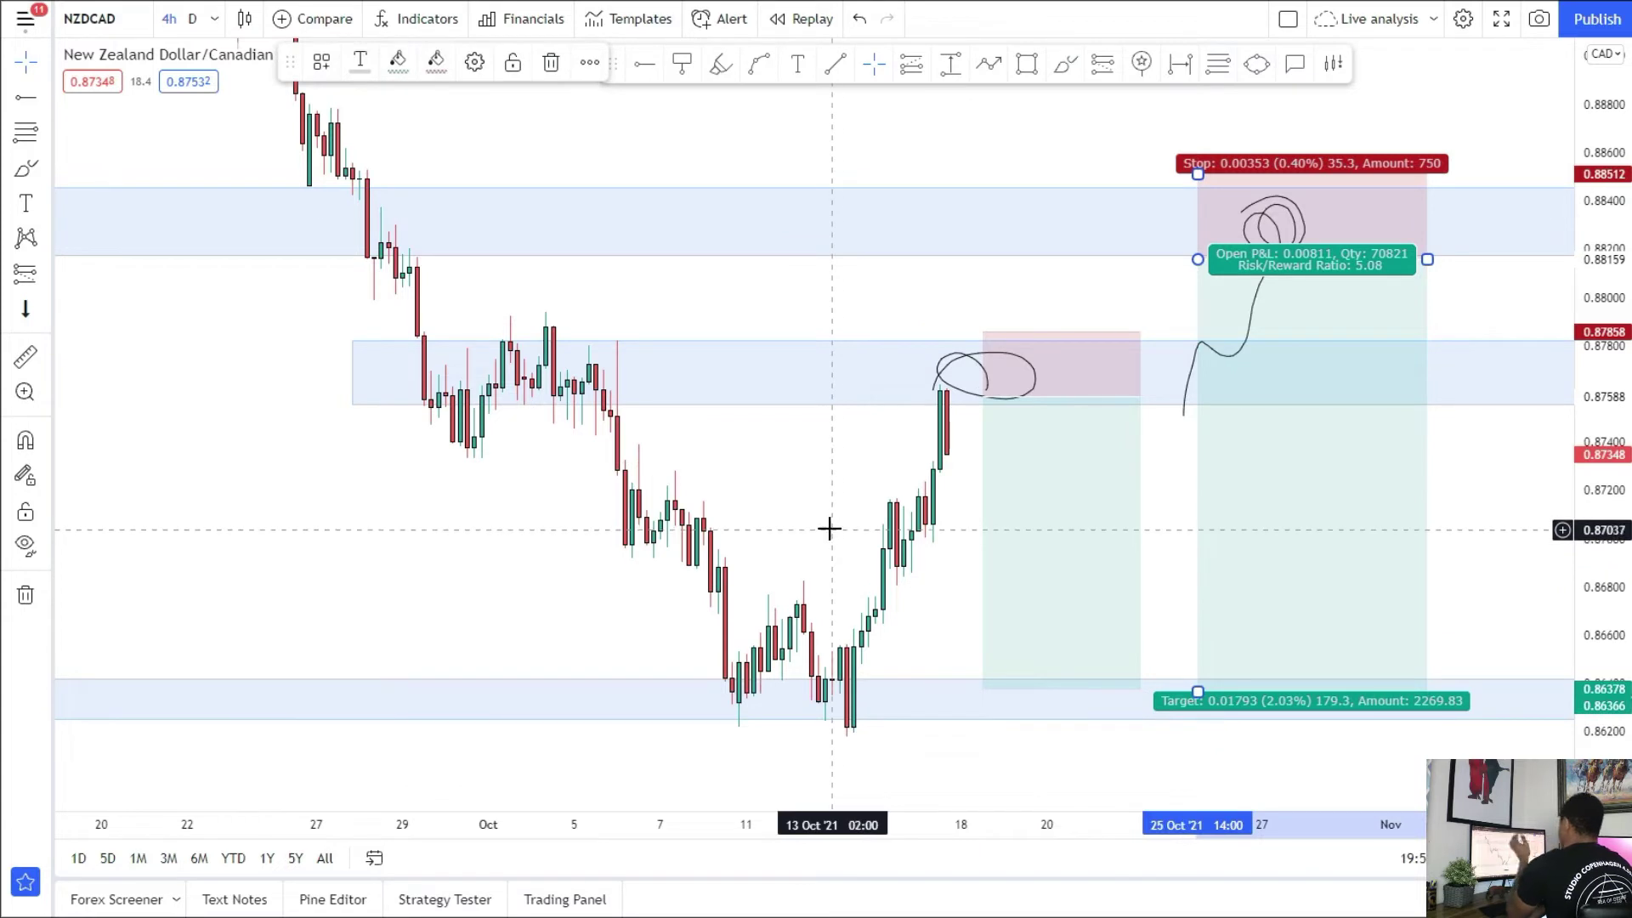
Step: Mark the middle and upper NZDCAD resistance zones with brush strokes around the two short setups
drag(769, 523, 739, 473)
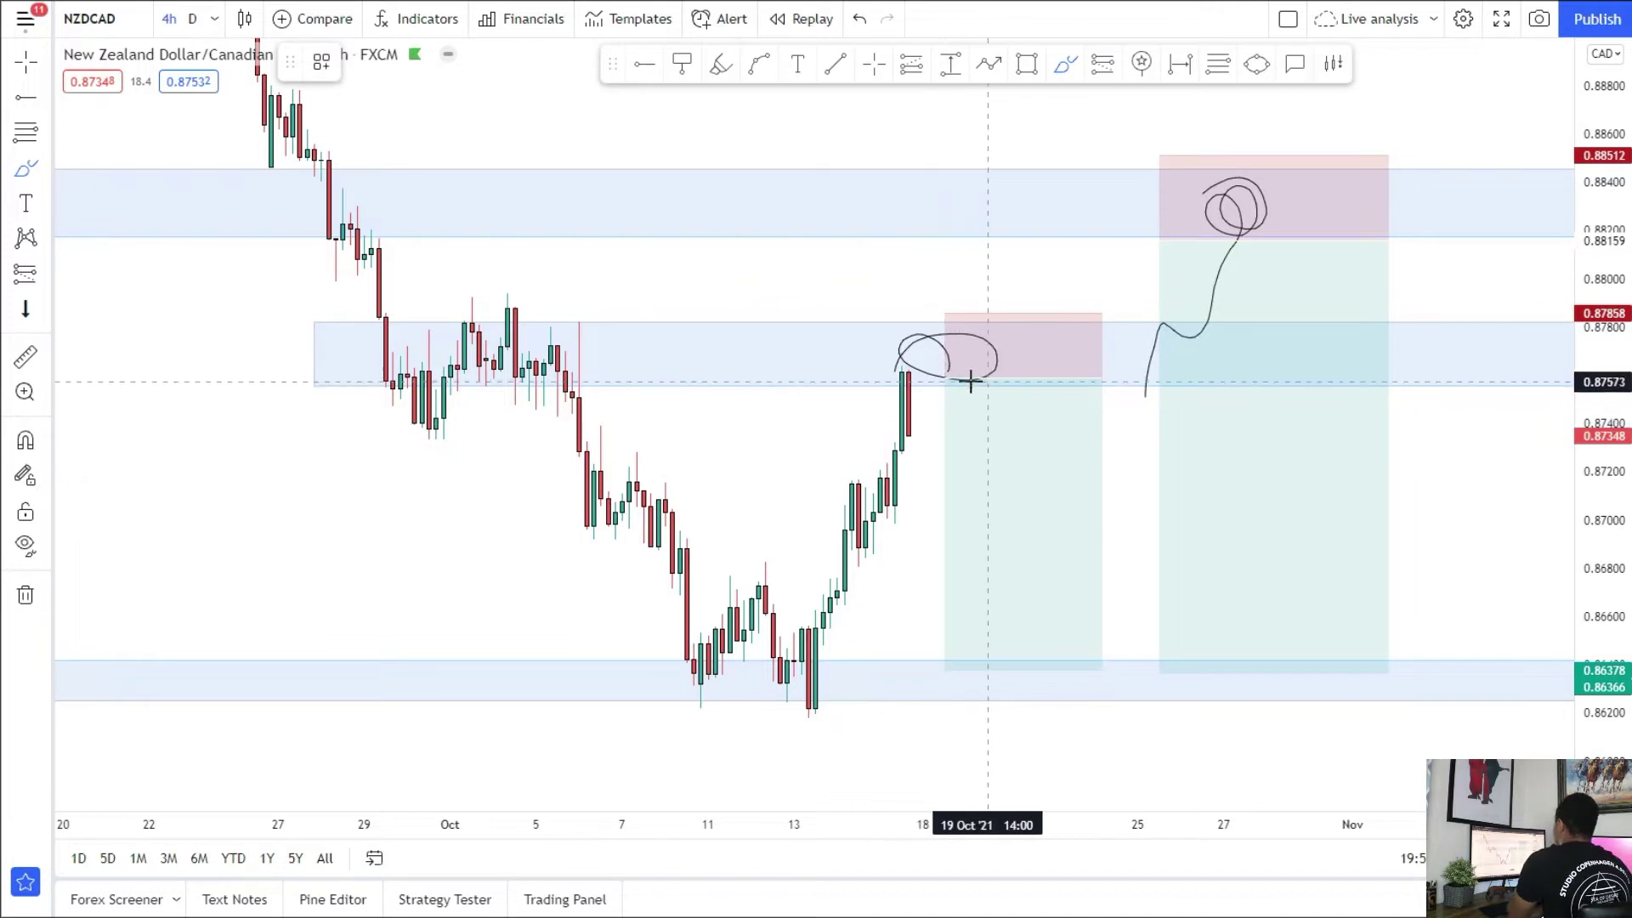
drag(744, 366, 1103, 362)
mouse_move(814, 218)
mouse_down()
mouse_move(760, 223)
mouse_move(1051, 204)
mouse_up()
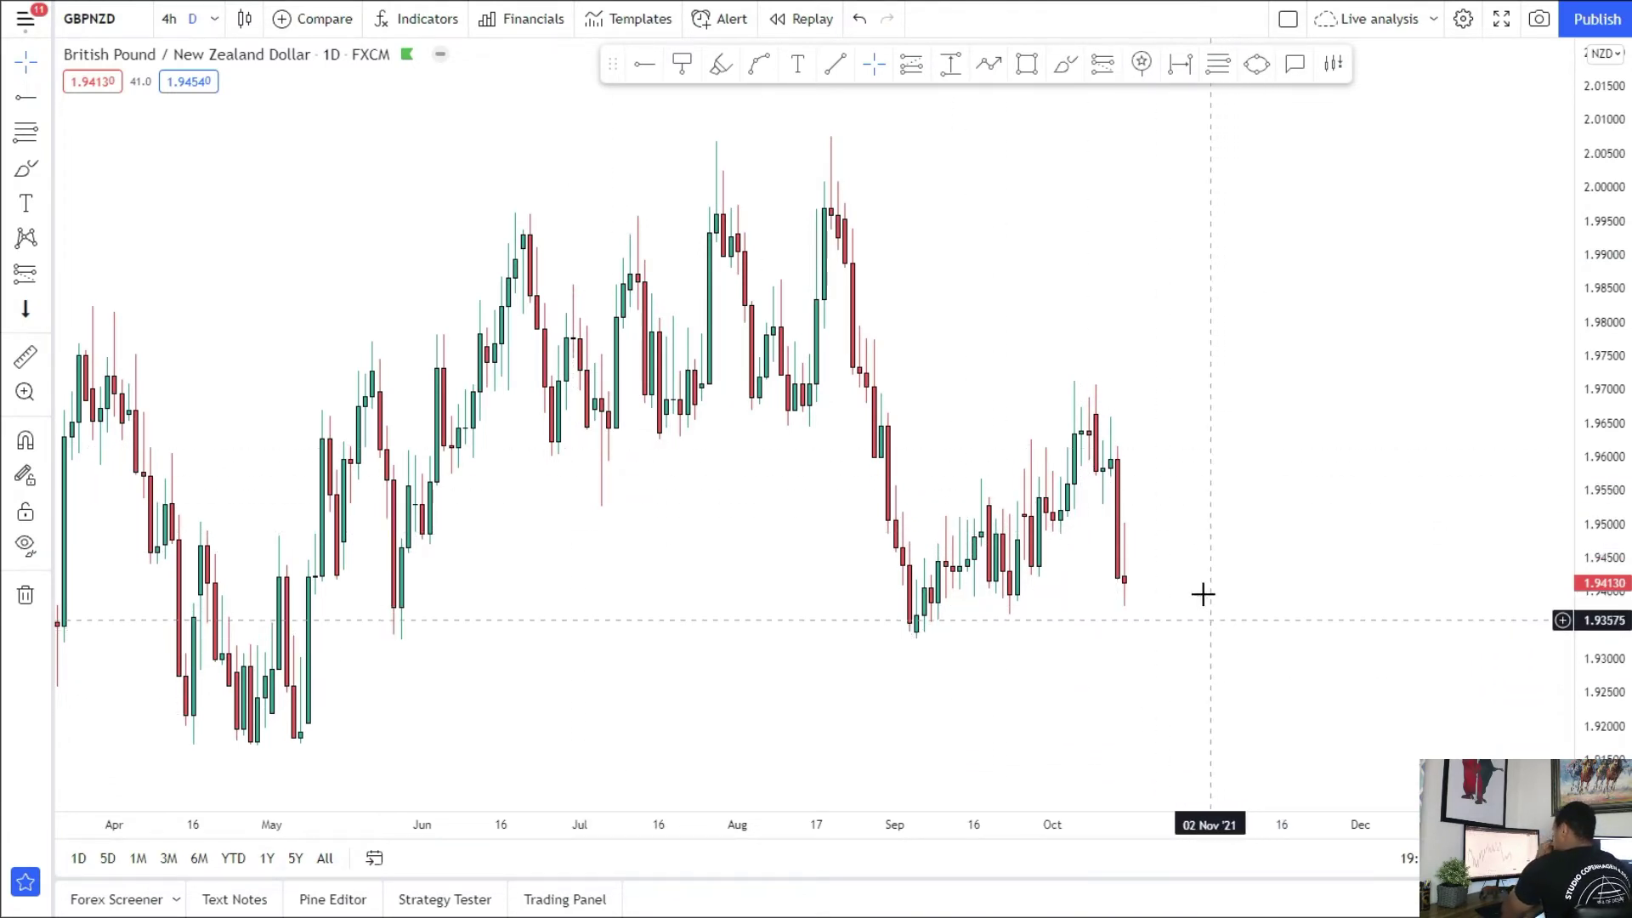
Step: On the daily GBPNZD chart, draw a resistance zone from 1.96574 to 1.96909 spanning 30 July to 29 November 2021
click(1027, 64)
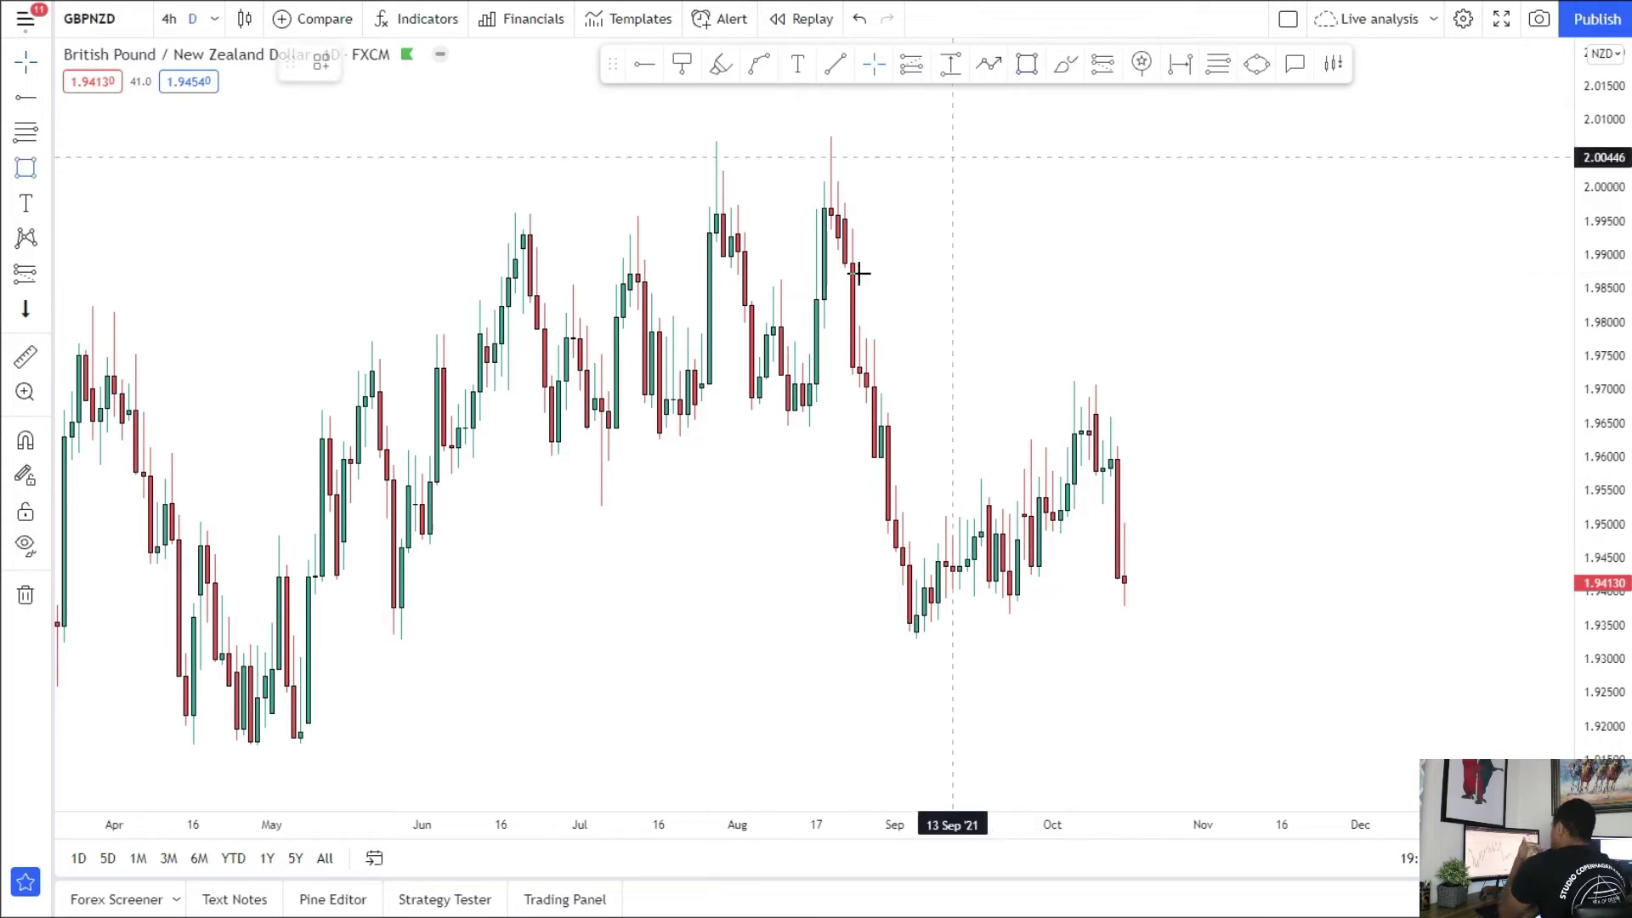
click(731, 396)
click(1347, 417)
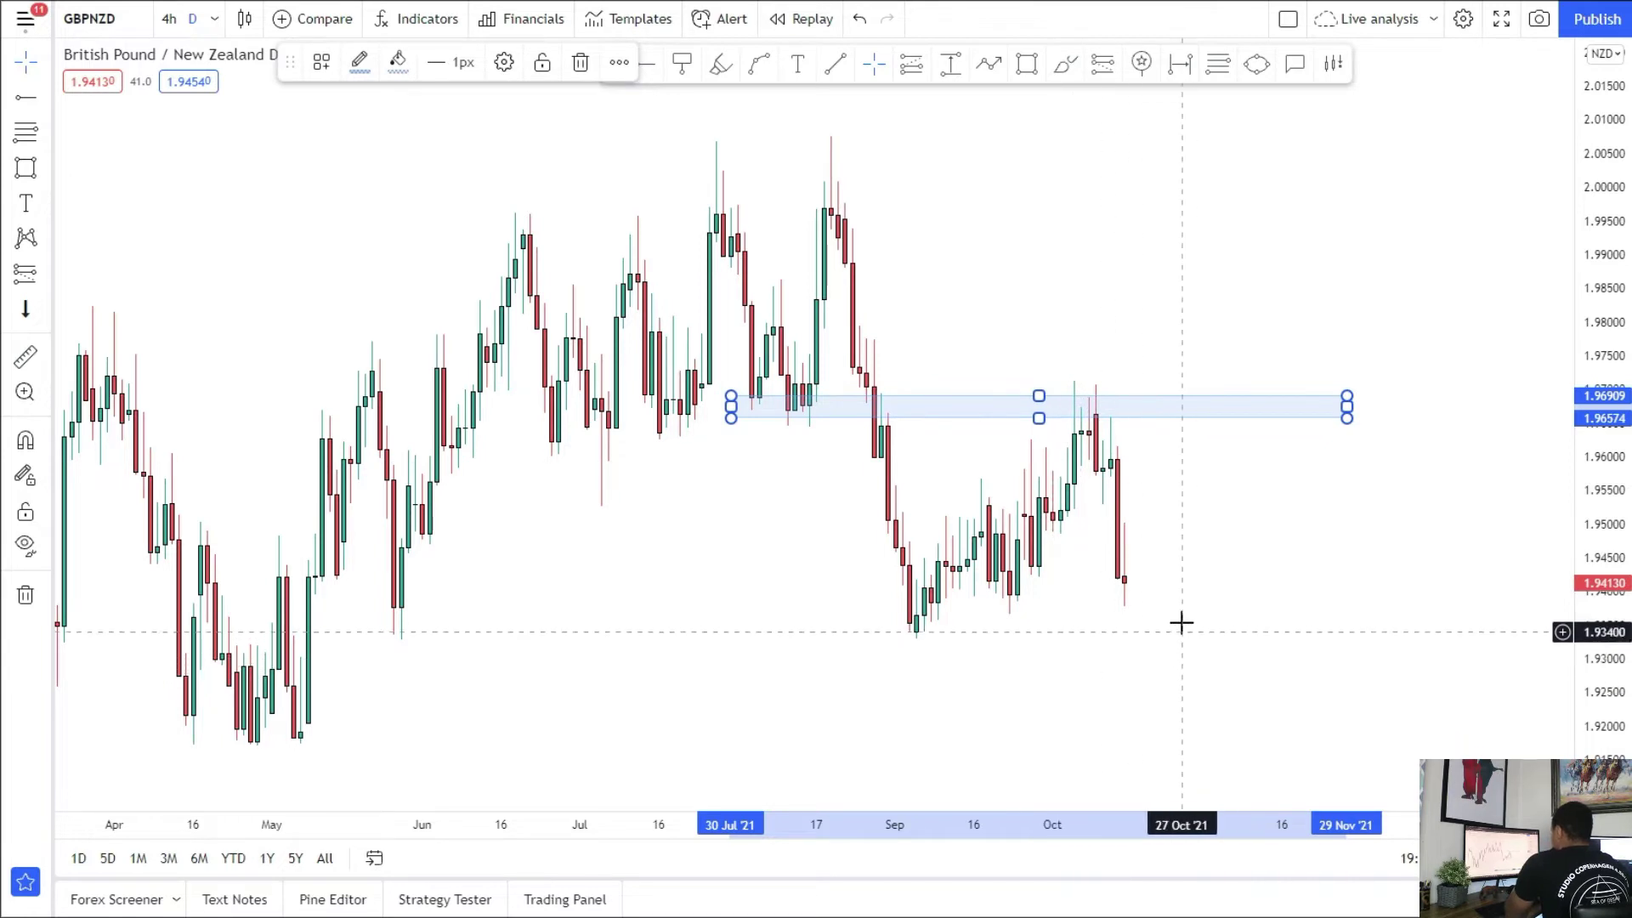
drag(1181, 630, 1170, 558)
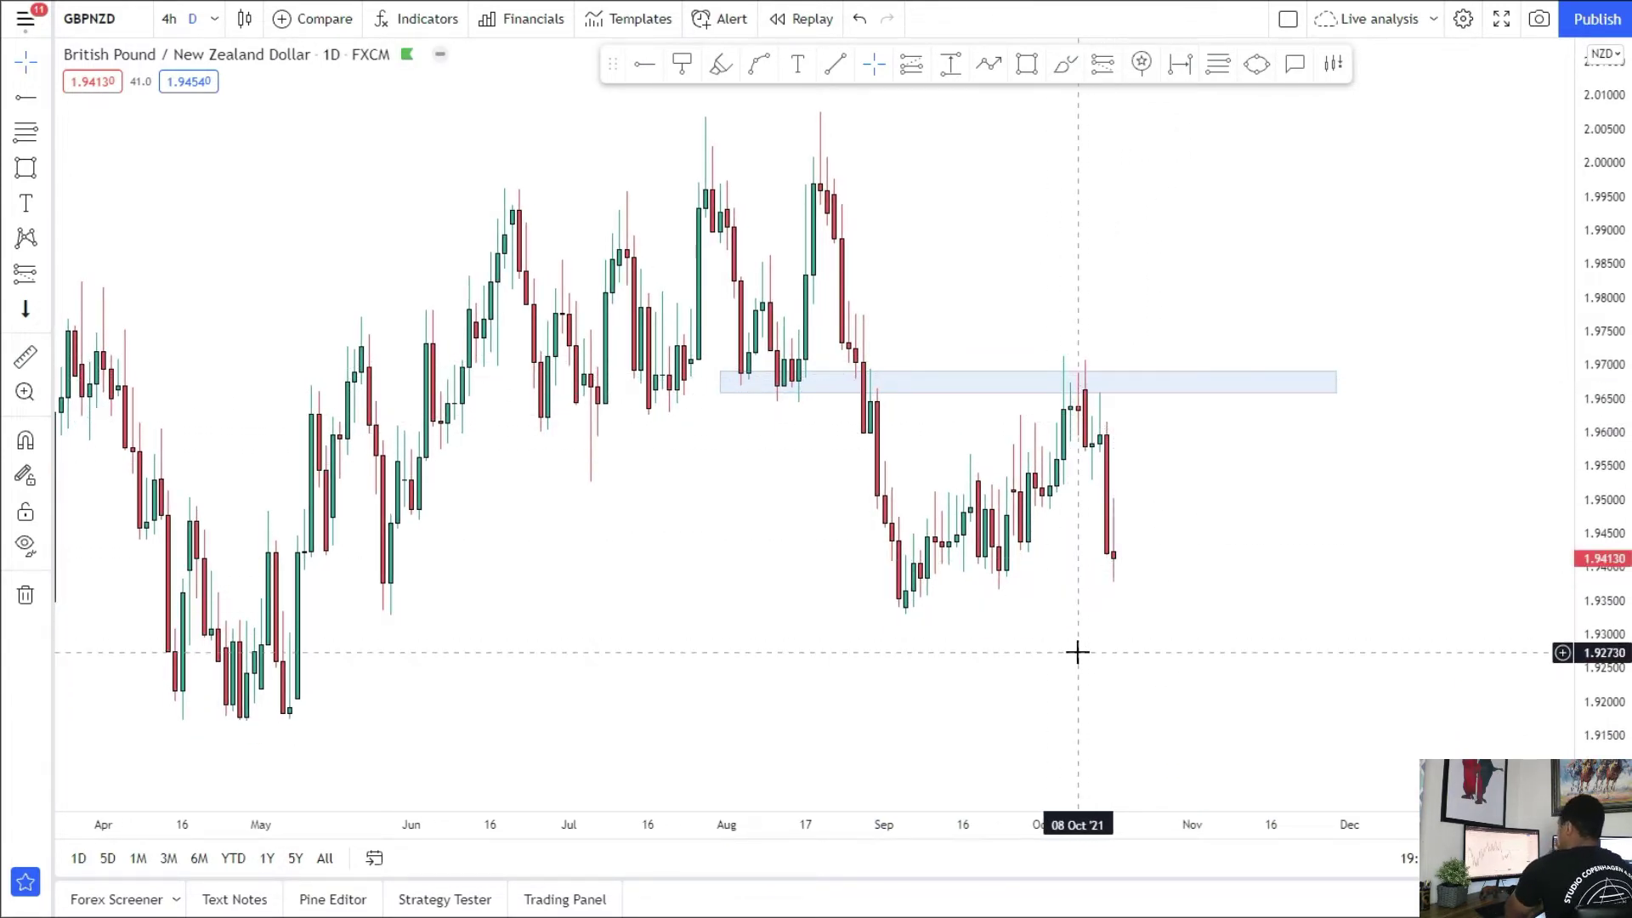
drag(1086, 649, 1076, 624)
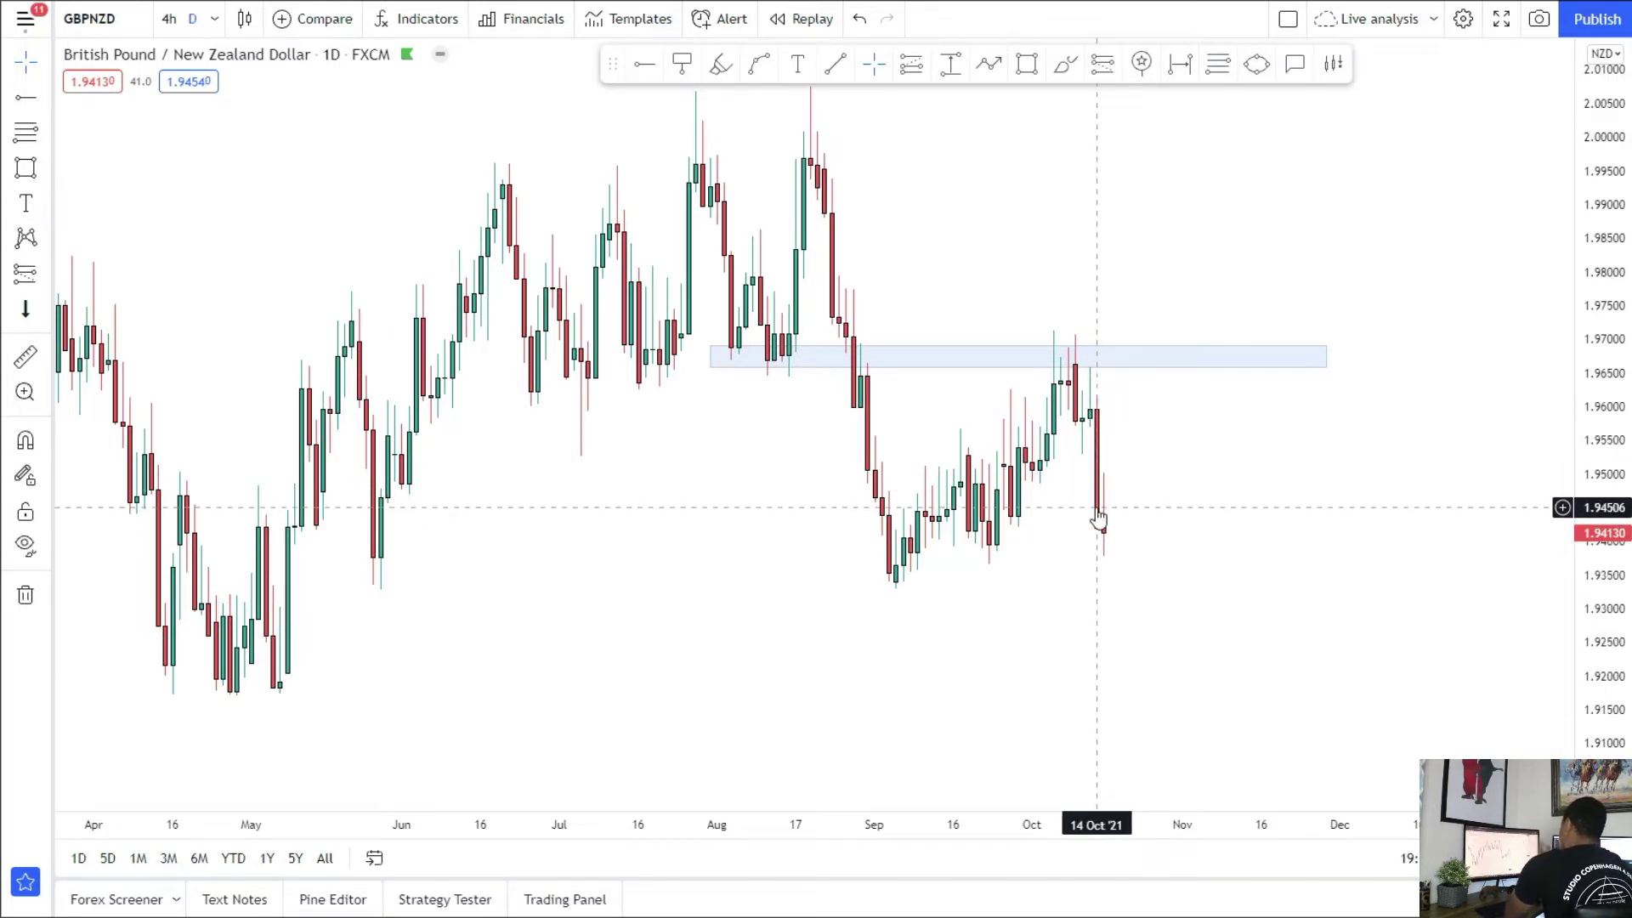
Step: Draw GBPNZD support zones from about 1.9328 to 1.9359 at the September low and from 1.91711 to 1.92002 at the April–May lows
click(1028, 64)
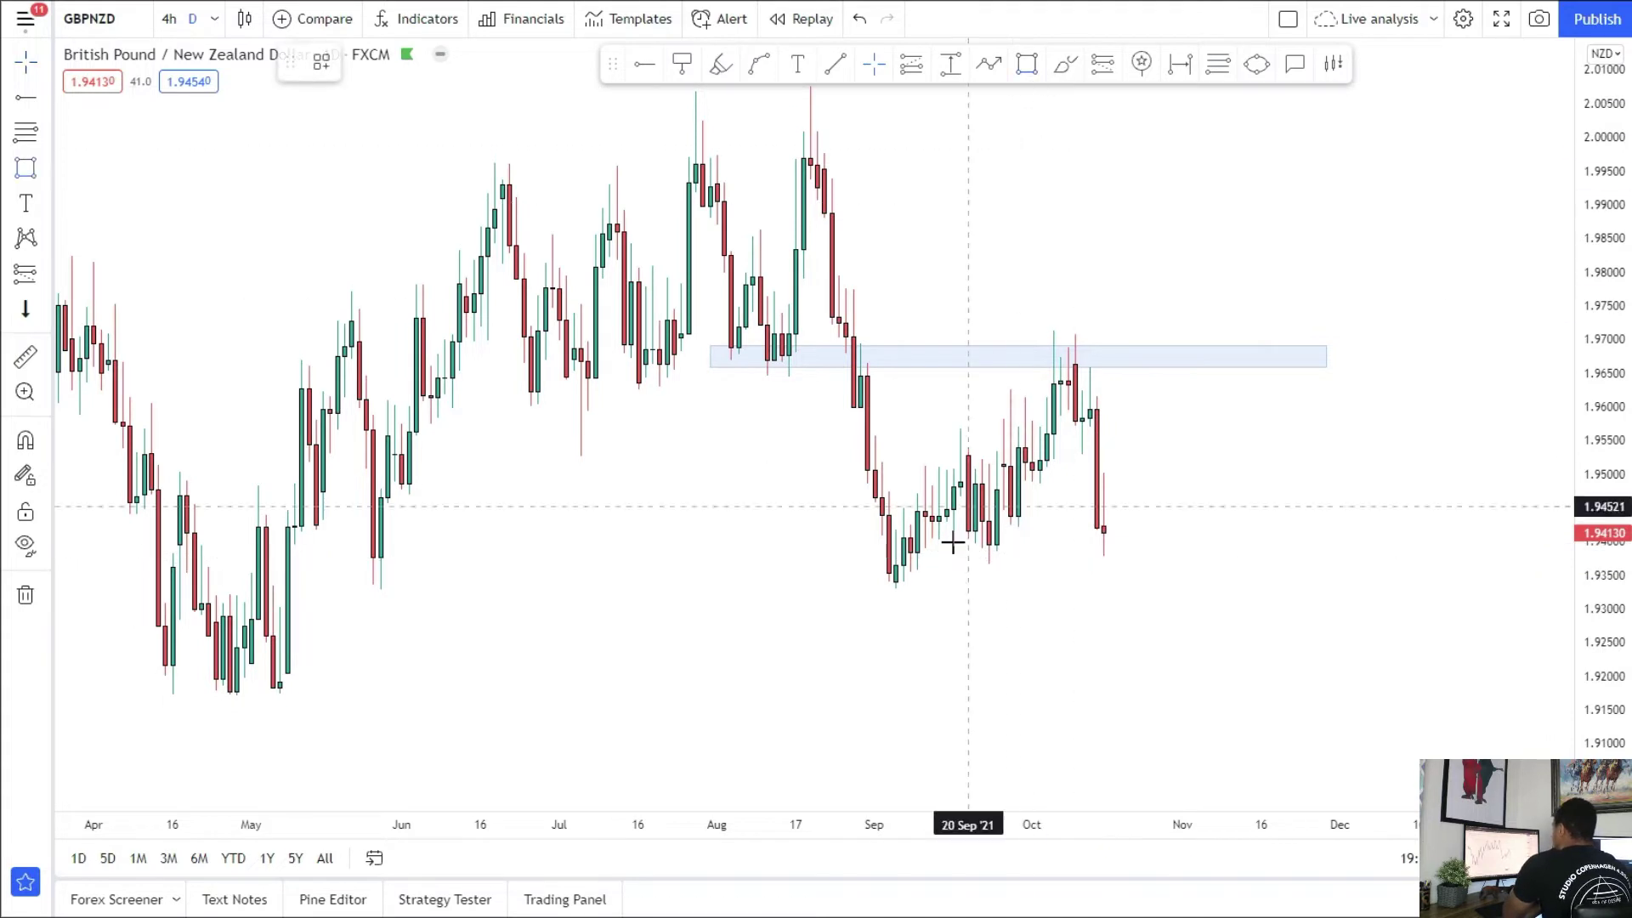
drag(882, 568, 1340, 590)
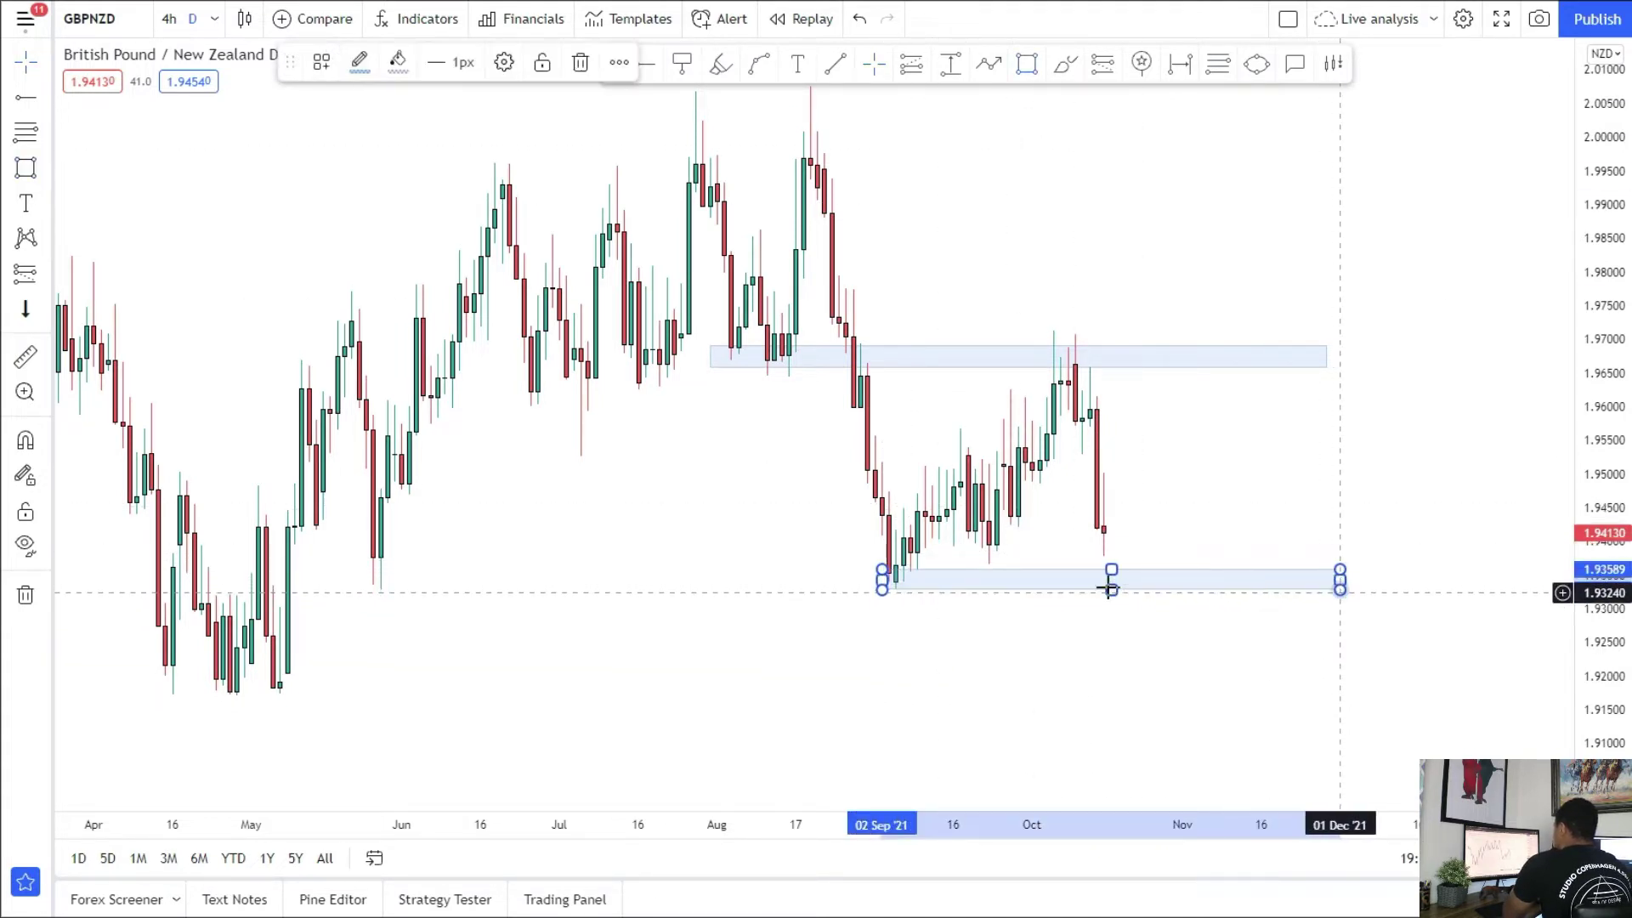
click(25, 174)
mouse_move(158, 675)
mouse_down()
mouse_move(1406, 693)
mouse_move(1355, 695)
mouse_up()
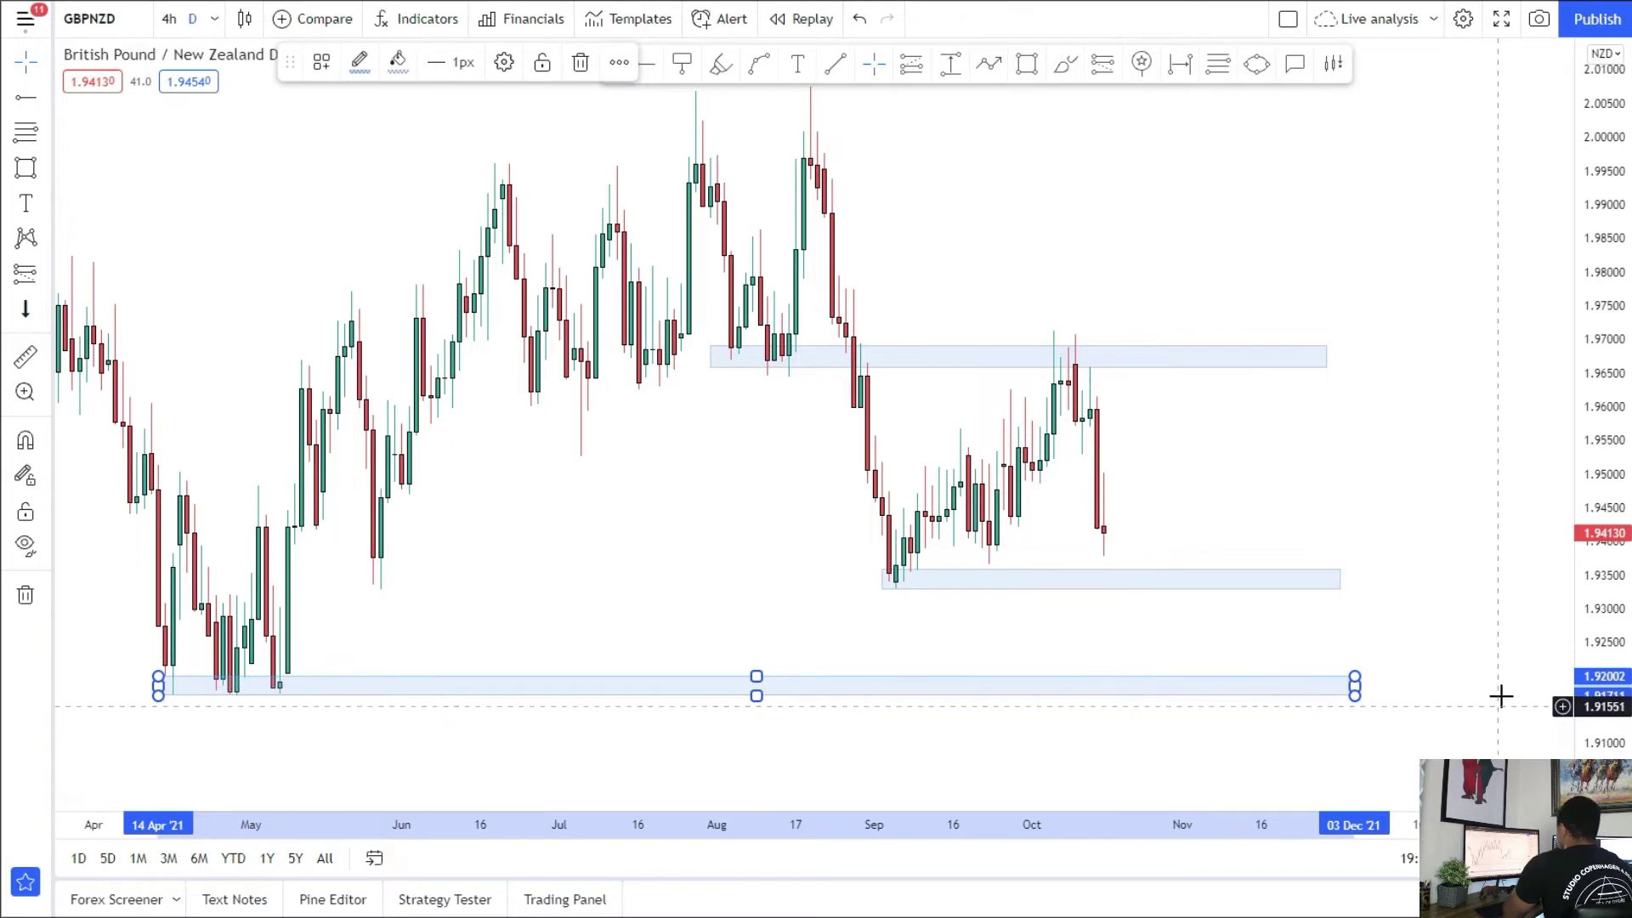
drag(1586, 710, 1582, 690)
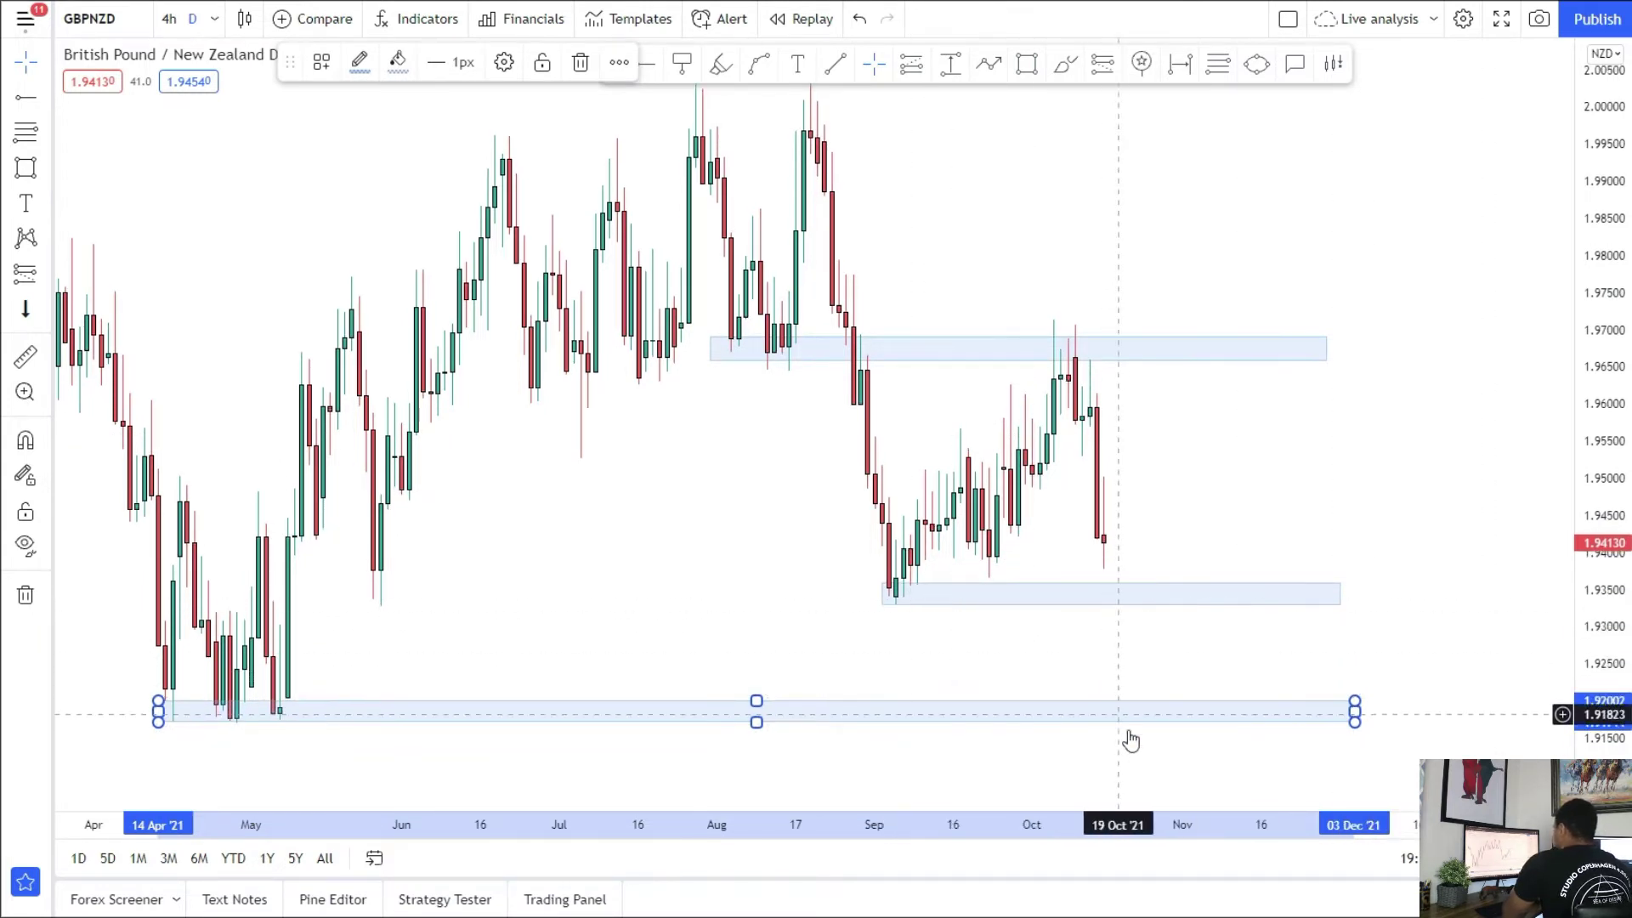
Step: Switch GBPNZD to the four-hour timeframe and draw a zone from about 1.9493 to 1.9512 starting at 28 September
click(170, 18)
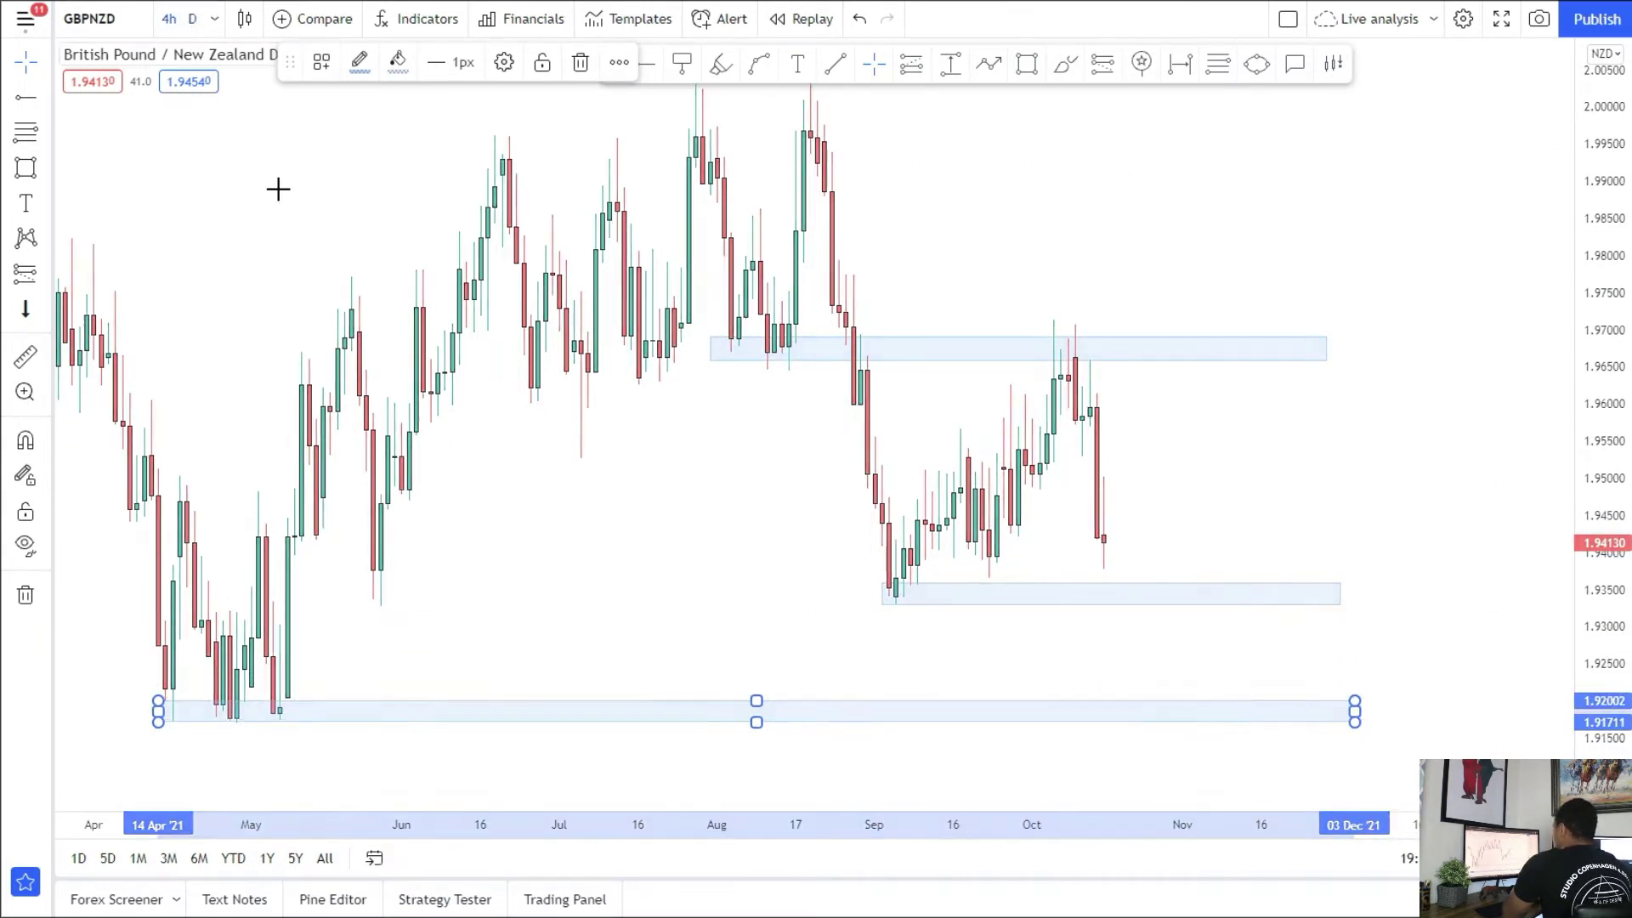
drag(941, 302, 893, 258)
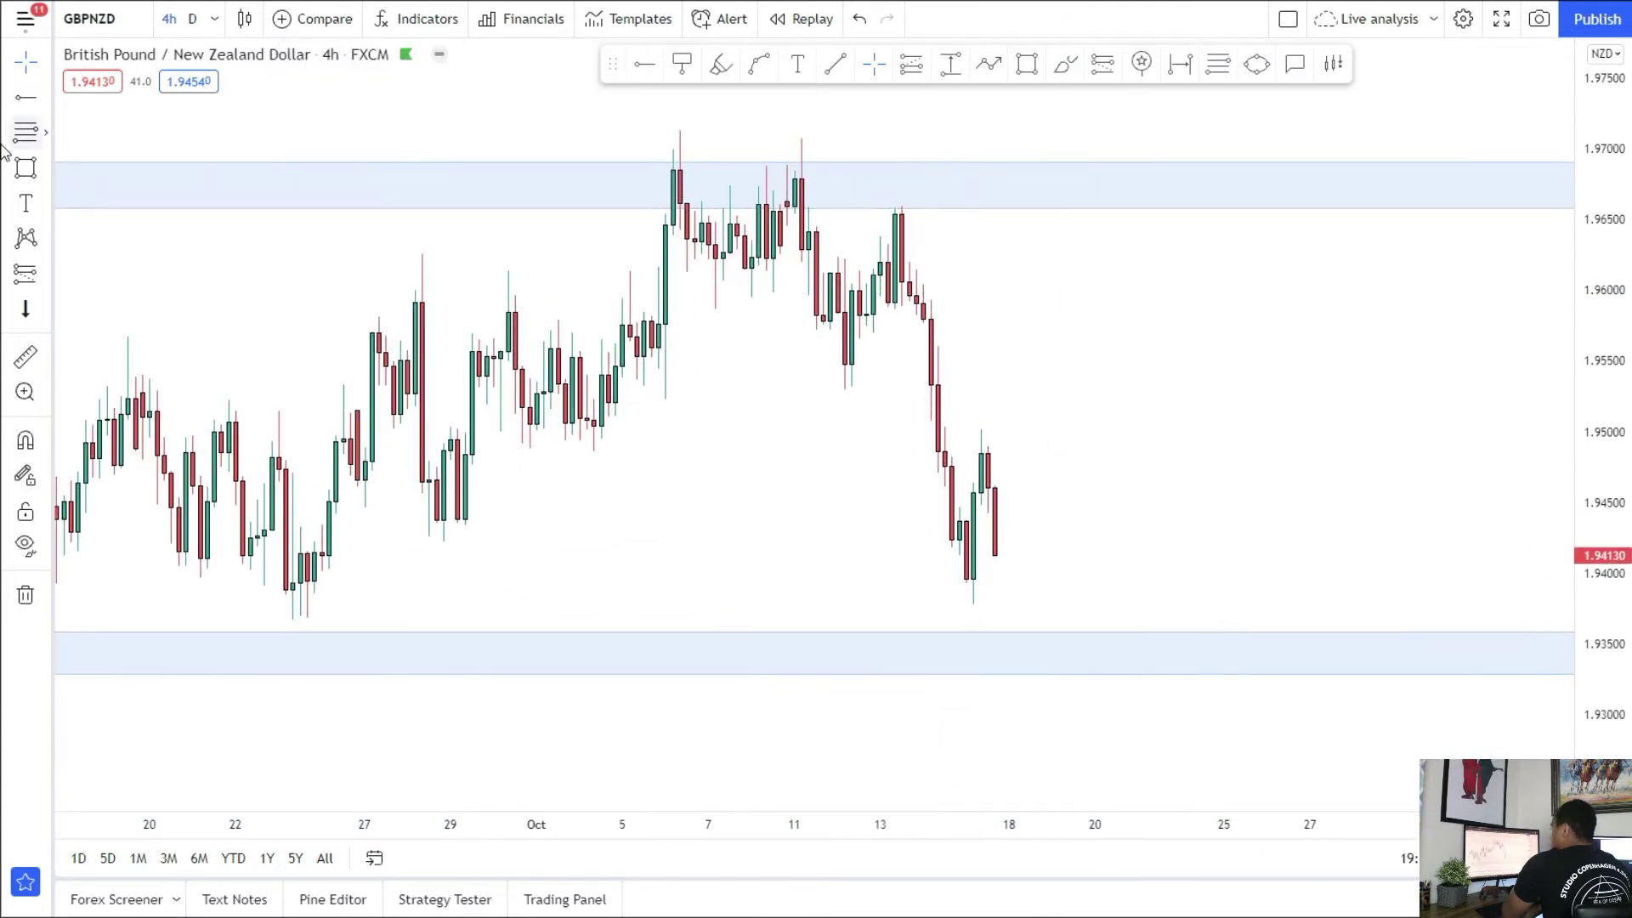
click(25, 169)
drag(430, 416, 1421, 448)
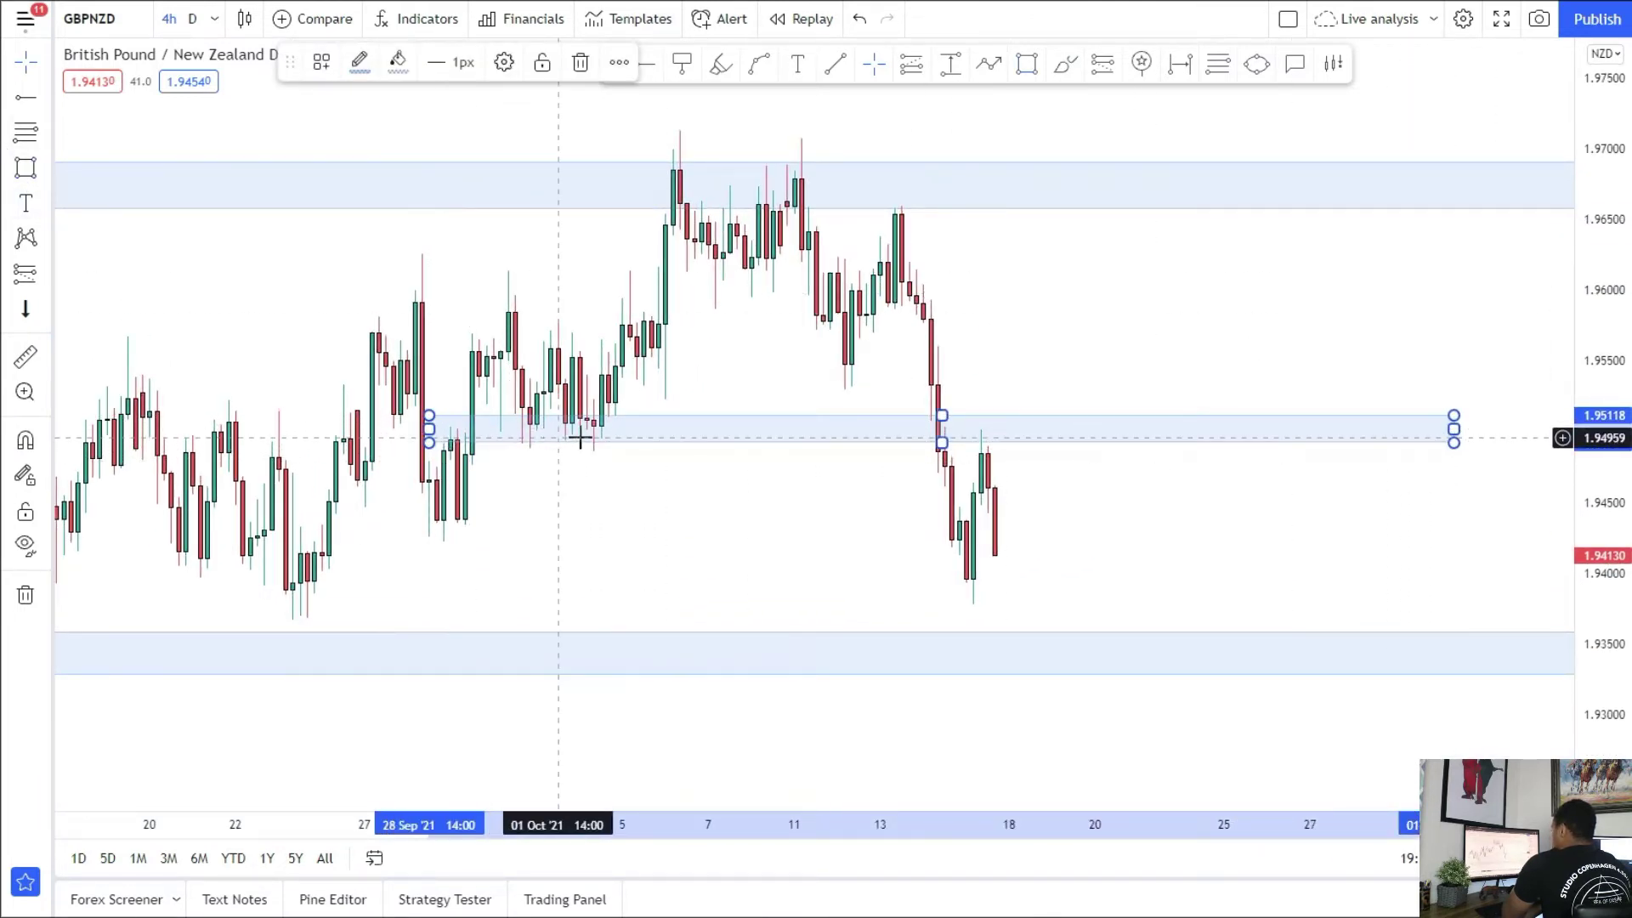
Step: Sketch a GBPNZD price path rising to about 1.950, falling through the 1.935 zone, retesting it and dropping to the lowest zone, with arrowheads at both supports
mouse_move(1012, 538)
mouse_down()
mouse_move(977, 433)
mouse_move(991, 477)
mouse_move(1049, 347)
mouse_move(1100, 532)
mouse_move(1083, 539)
mouse_move(1132, 521)
mouse_move(1137, 663)
mouse_move(1217, 751)
mouse_move(1206, 775)
mouse_up()
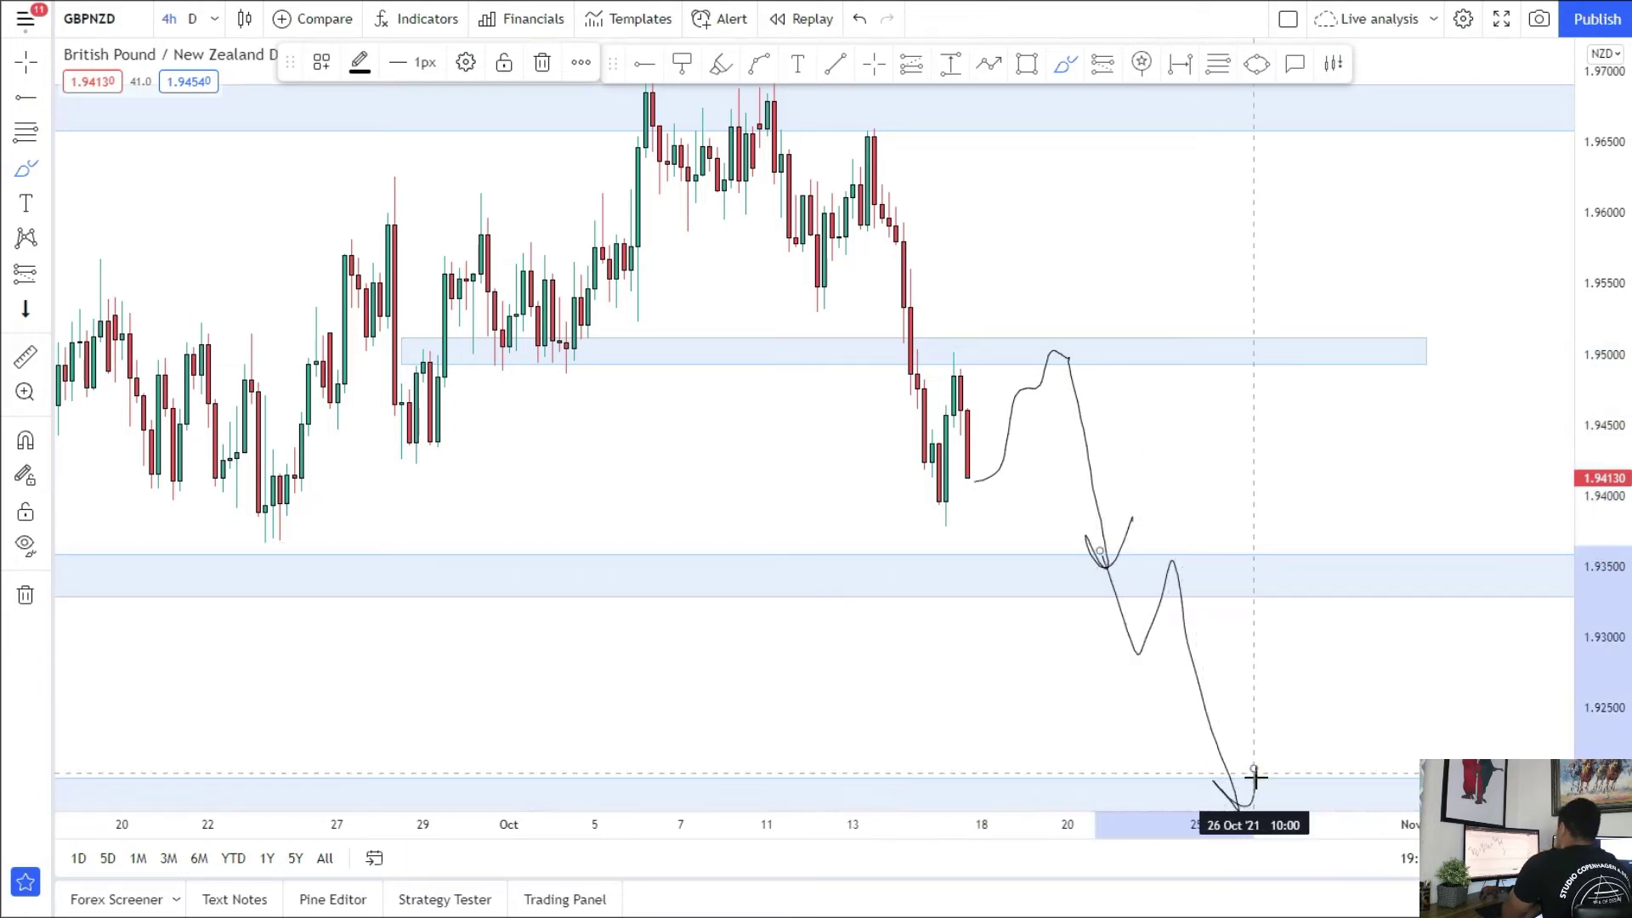
drag(1251, 763, 1253, 767)
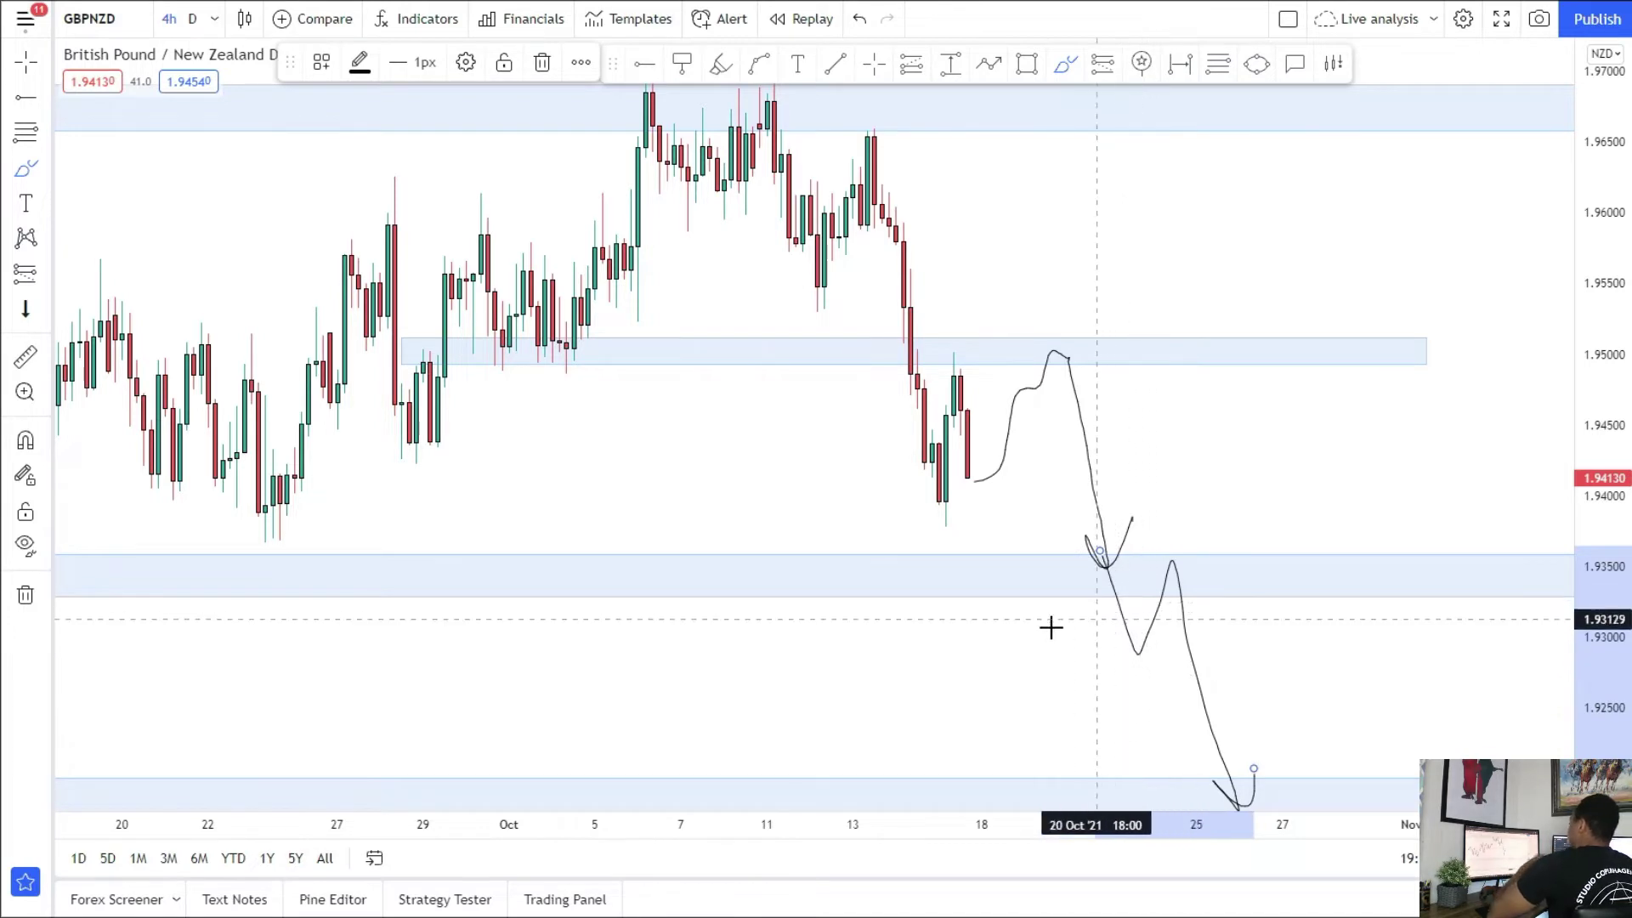
scroll(1072, 606, down, 1)
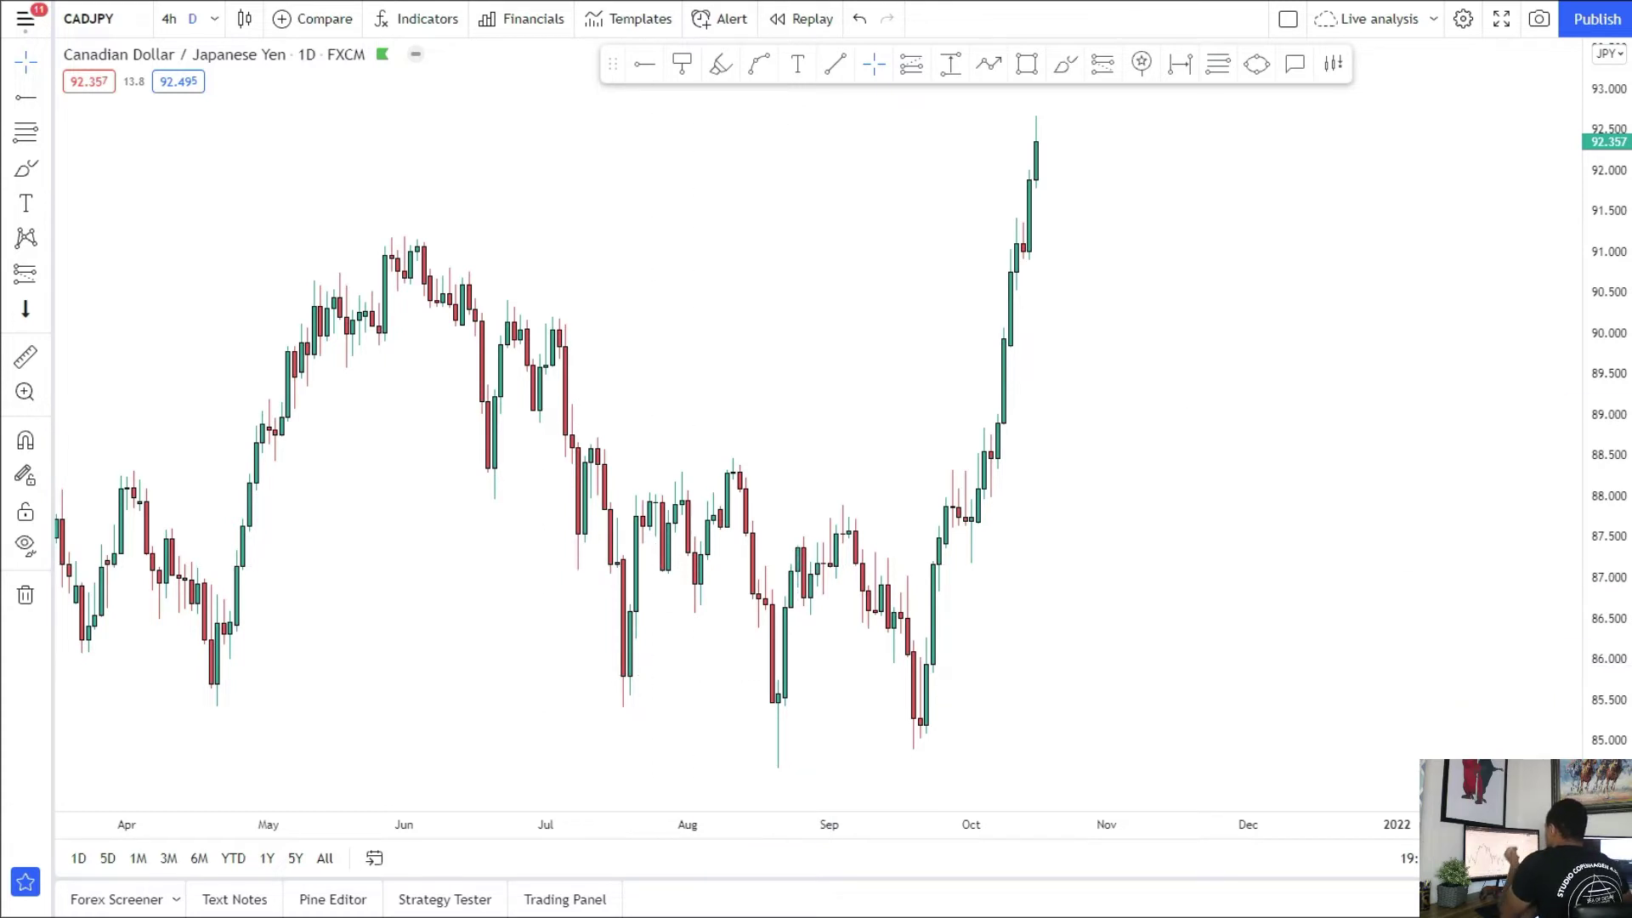
Step: Try a rectangle zone across the daily chart from 17 June to 11 November 2021 at about 90.27 to 90.08, and delete it
click(1027, 64)
drag(481, 313, 1159, 326)
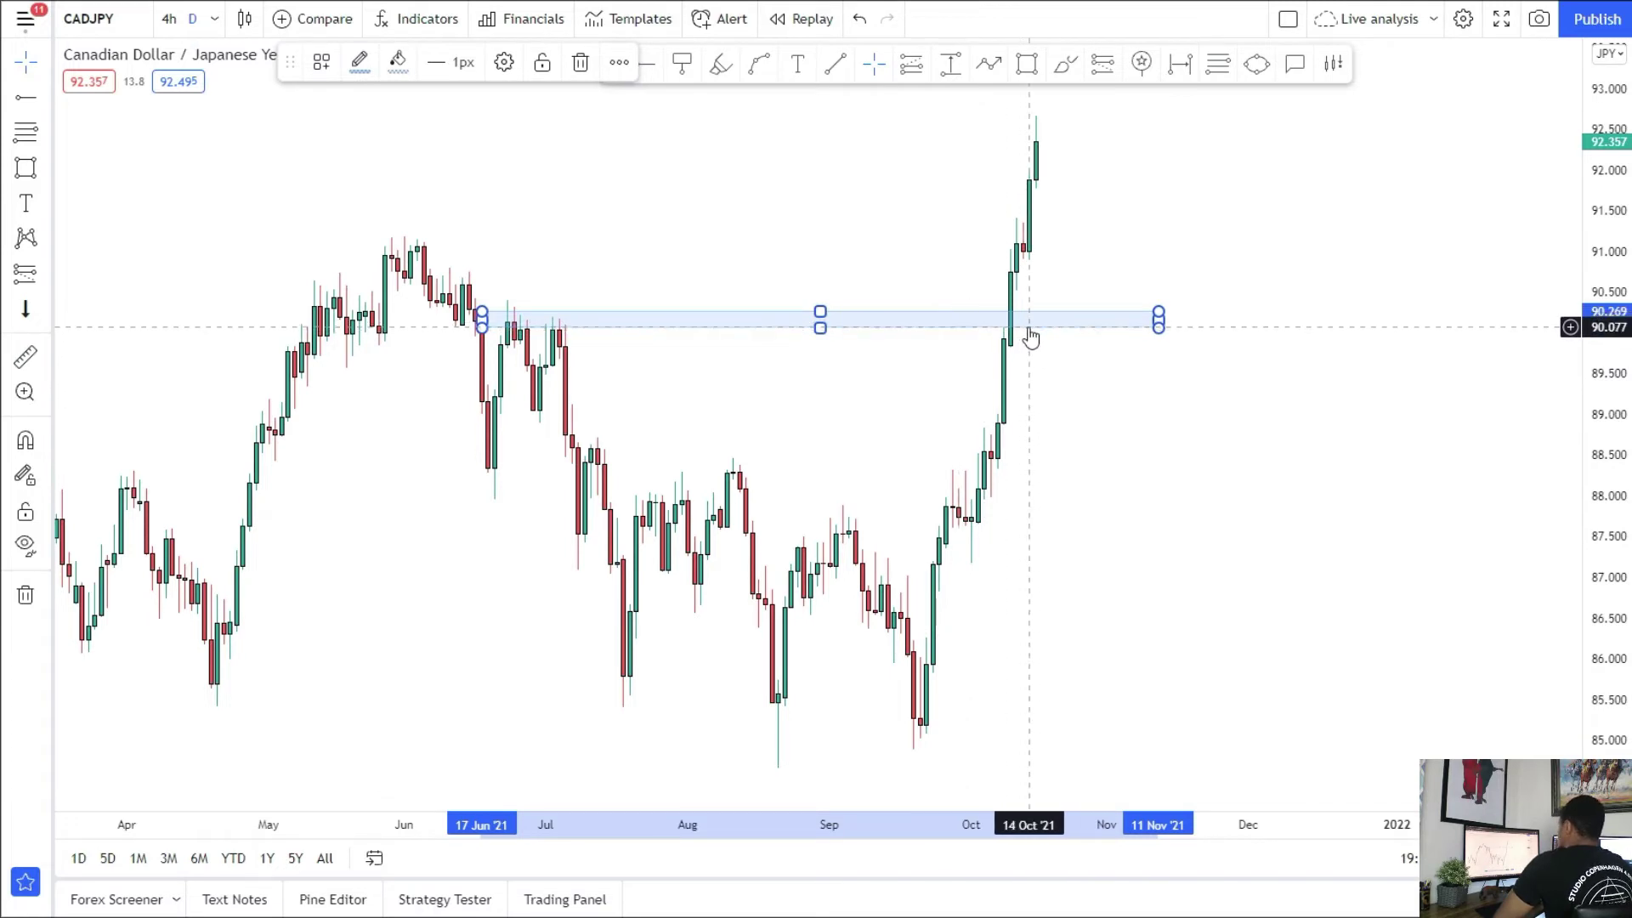
key(Delete)
Step: Try a rectangle zone over the late-May highs at about 91.17 to 90.96, extended to early January, and delete it
click(24, 170)
click(365, 238)
click(1409, 254)
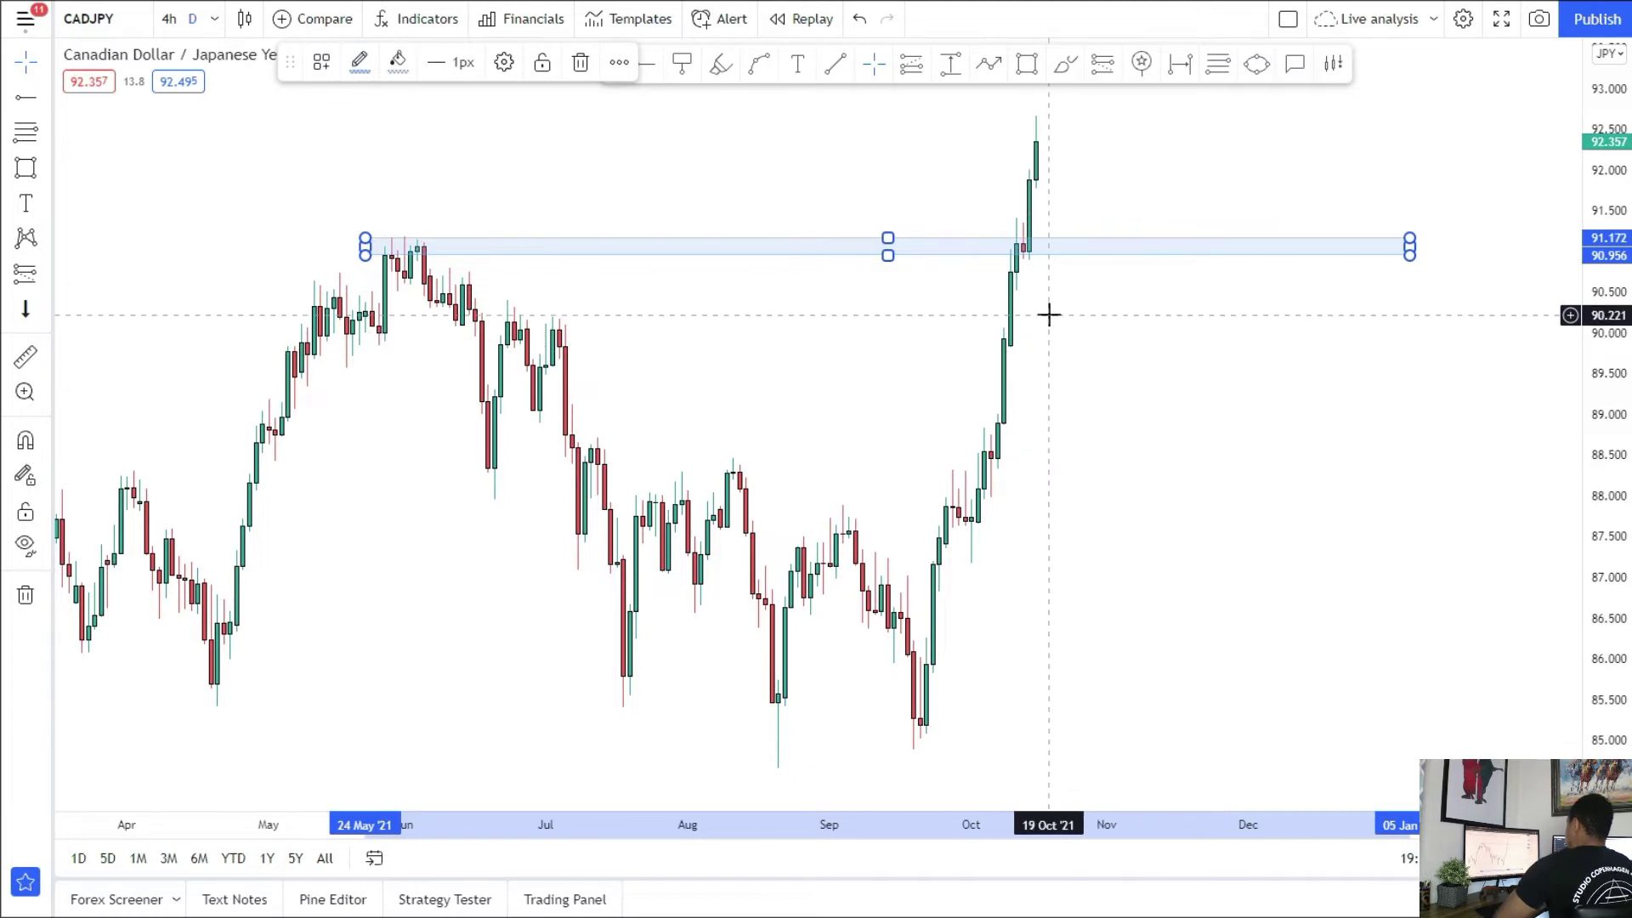
key(Delete)
Step: Measure the price move from the September low at about 84.90 up to the October high at about 92.68
drag(1093, 313, 1105, 376)
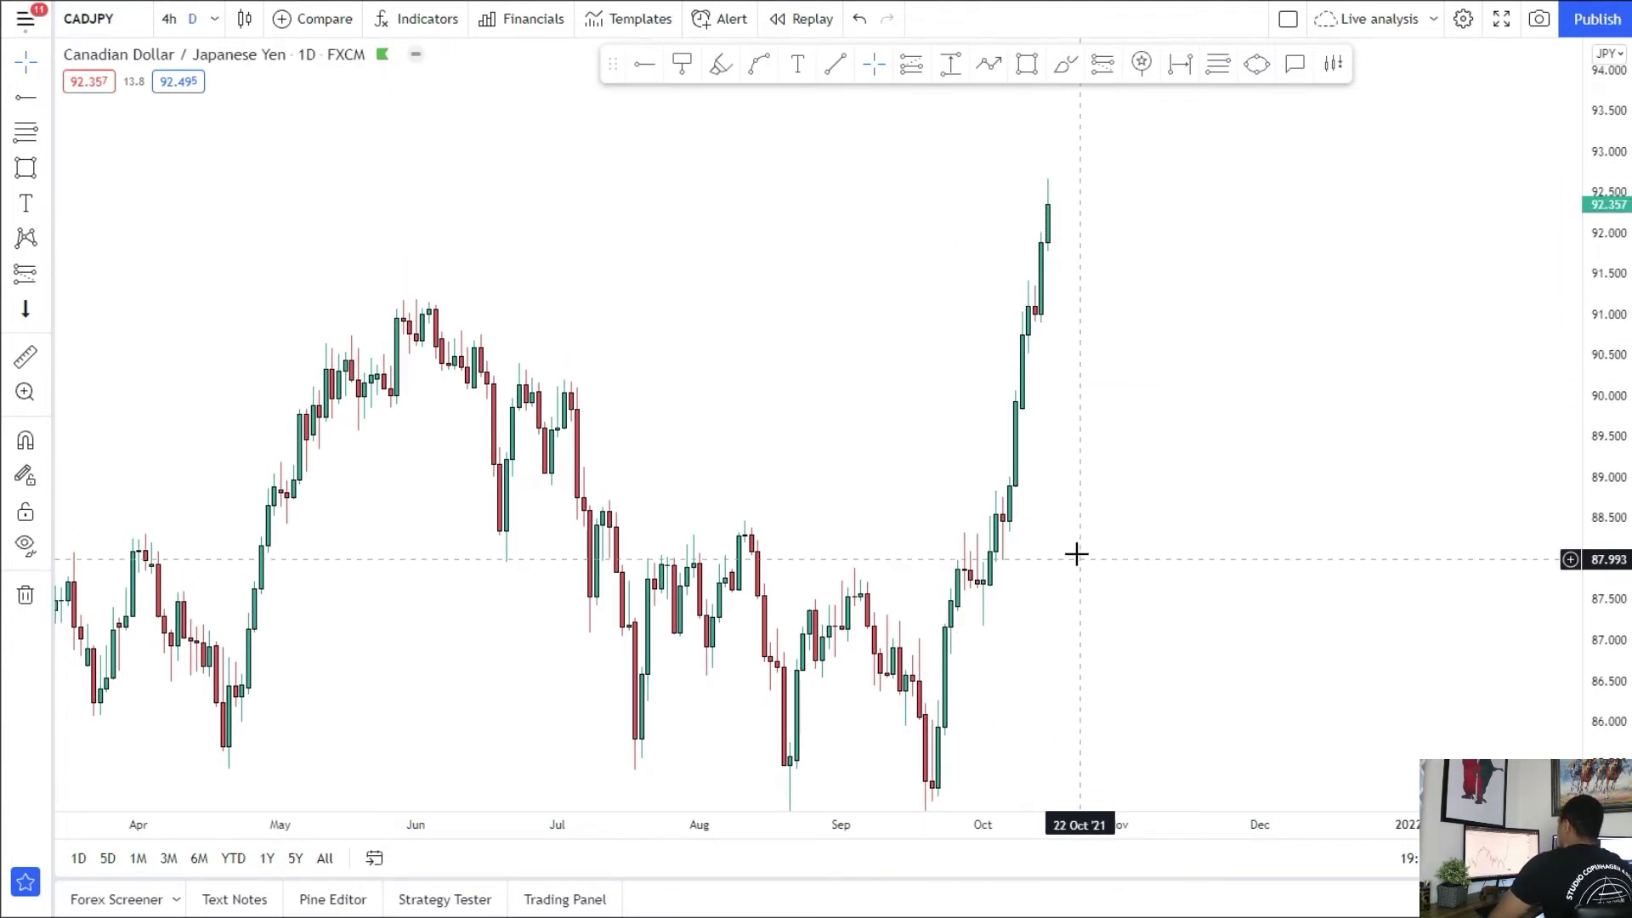
drag(1061, 588, 965, 532)
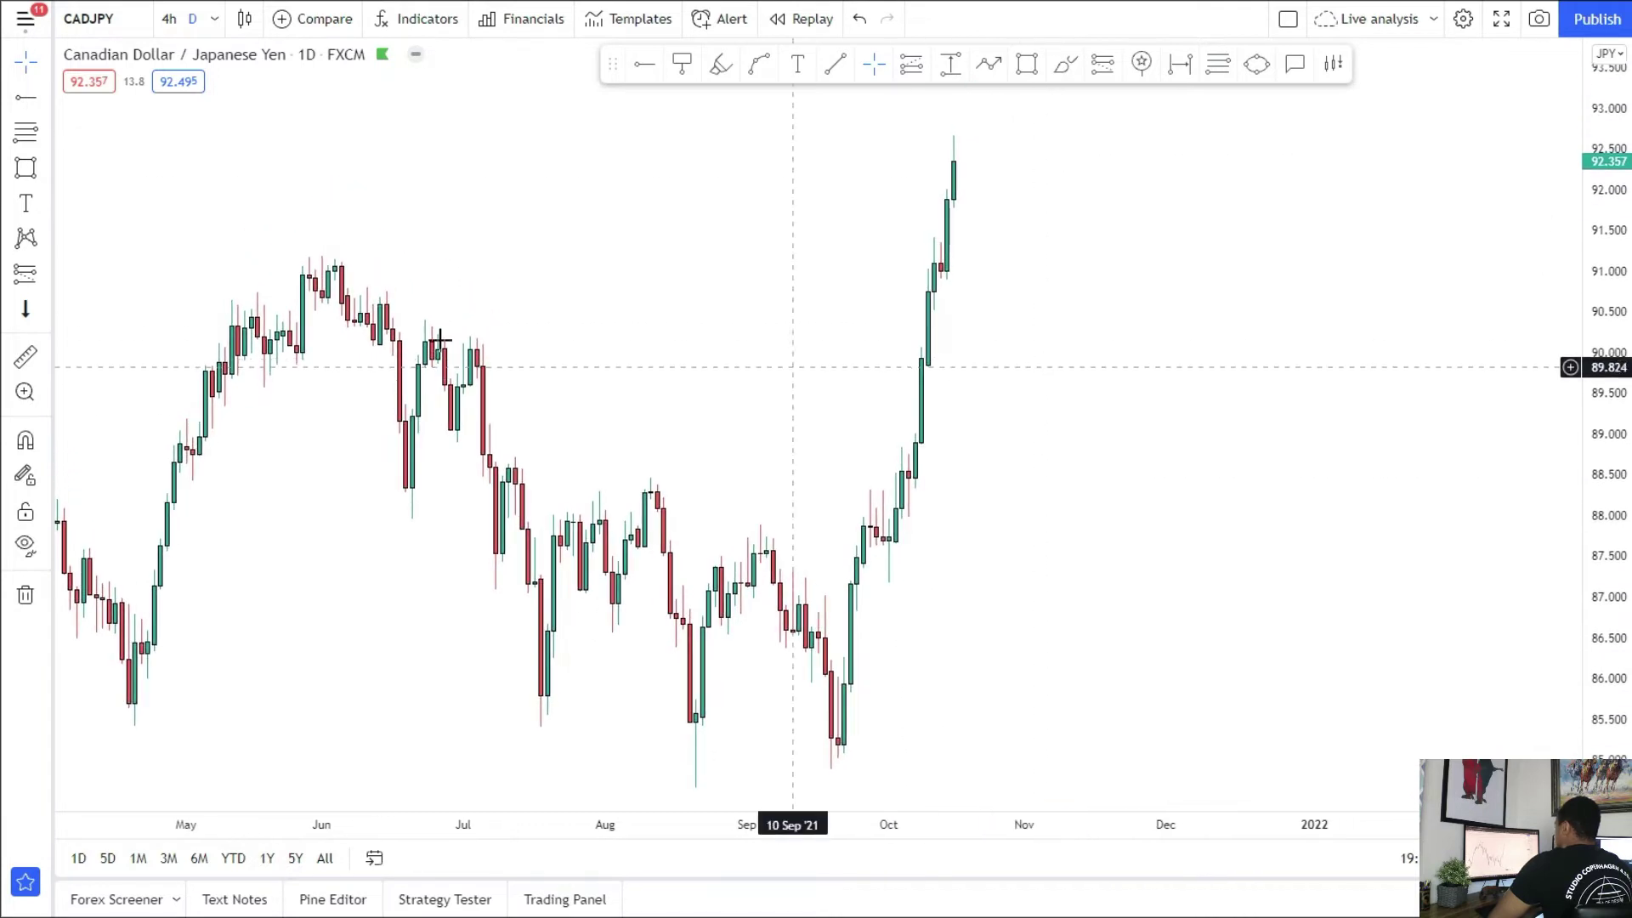
click(17, 364)
click(825, 765)
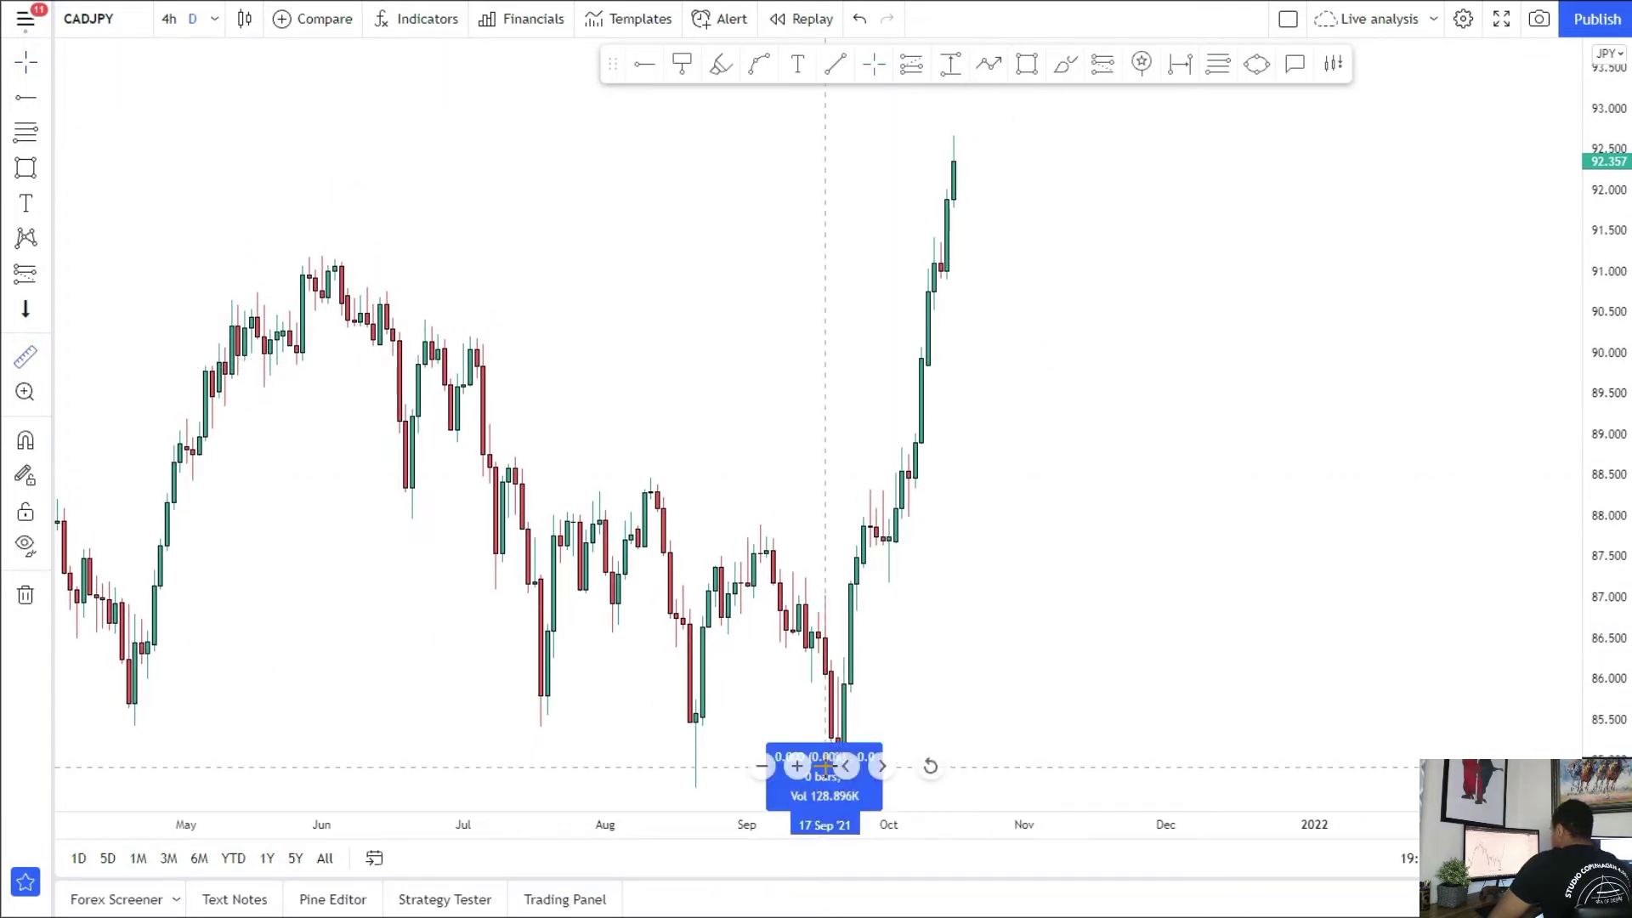
click(1192, 142)
drag(1448, 241, 1439, 297)
drag(1627, 284, 1614, 364)
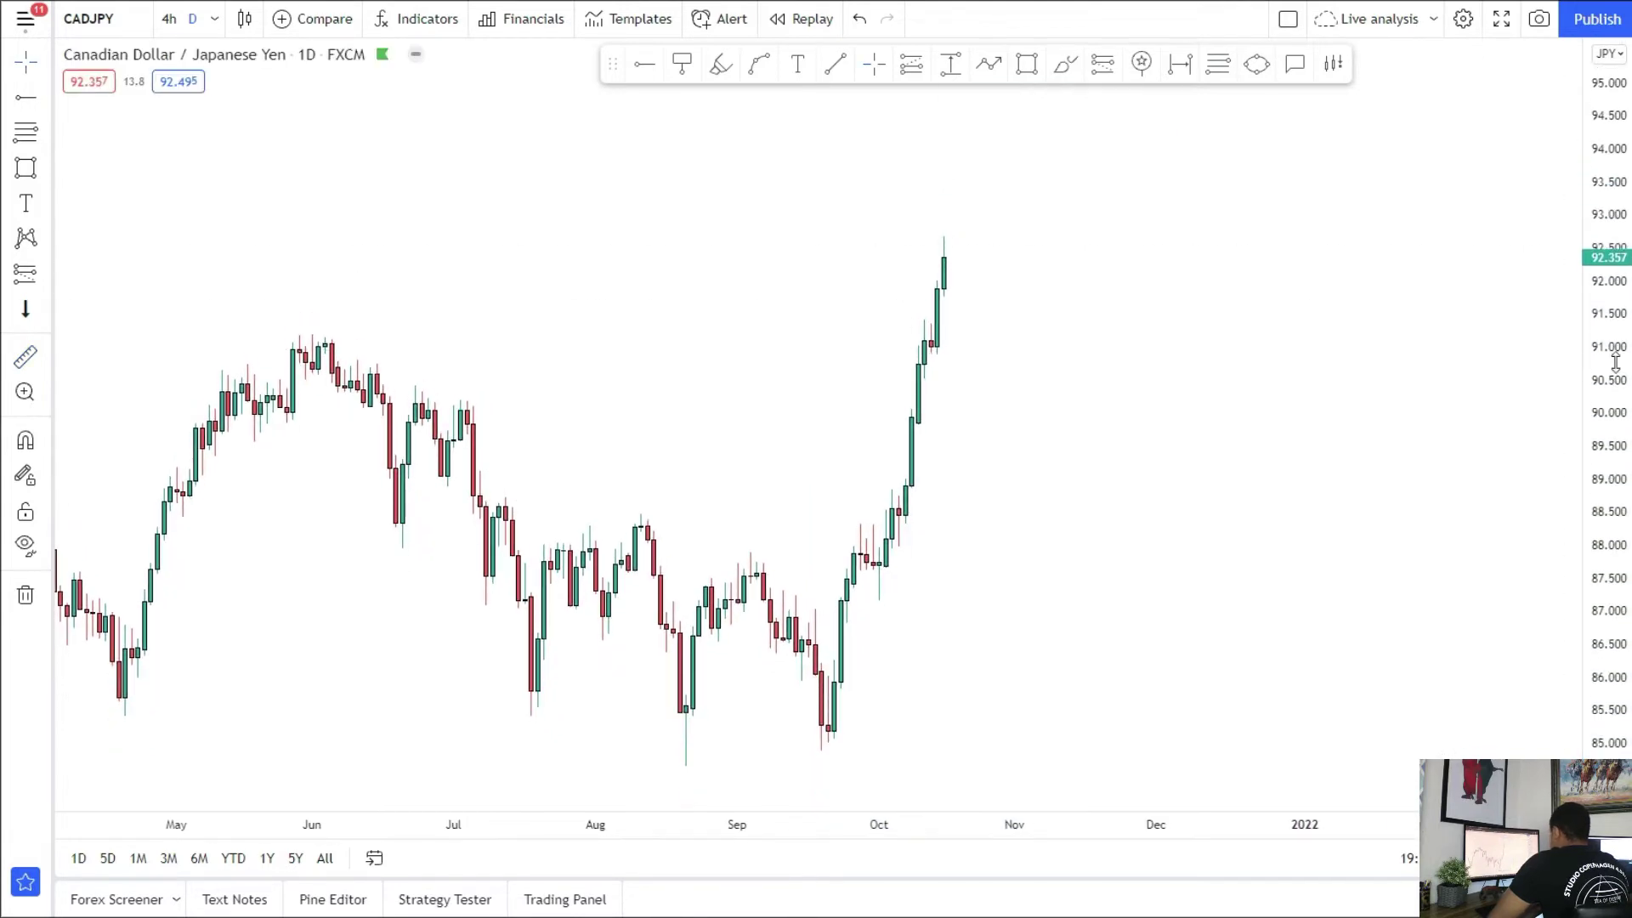
click(24, 357)
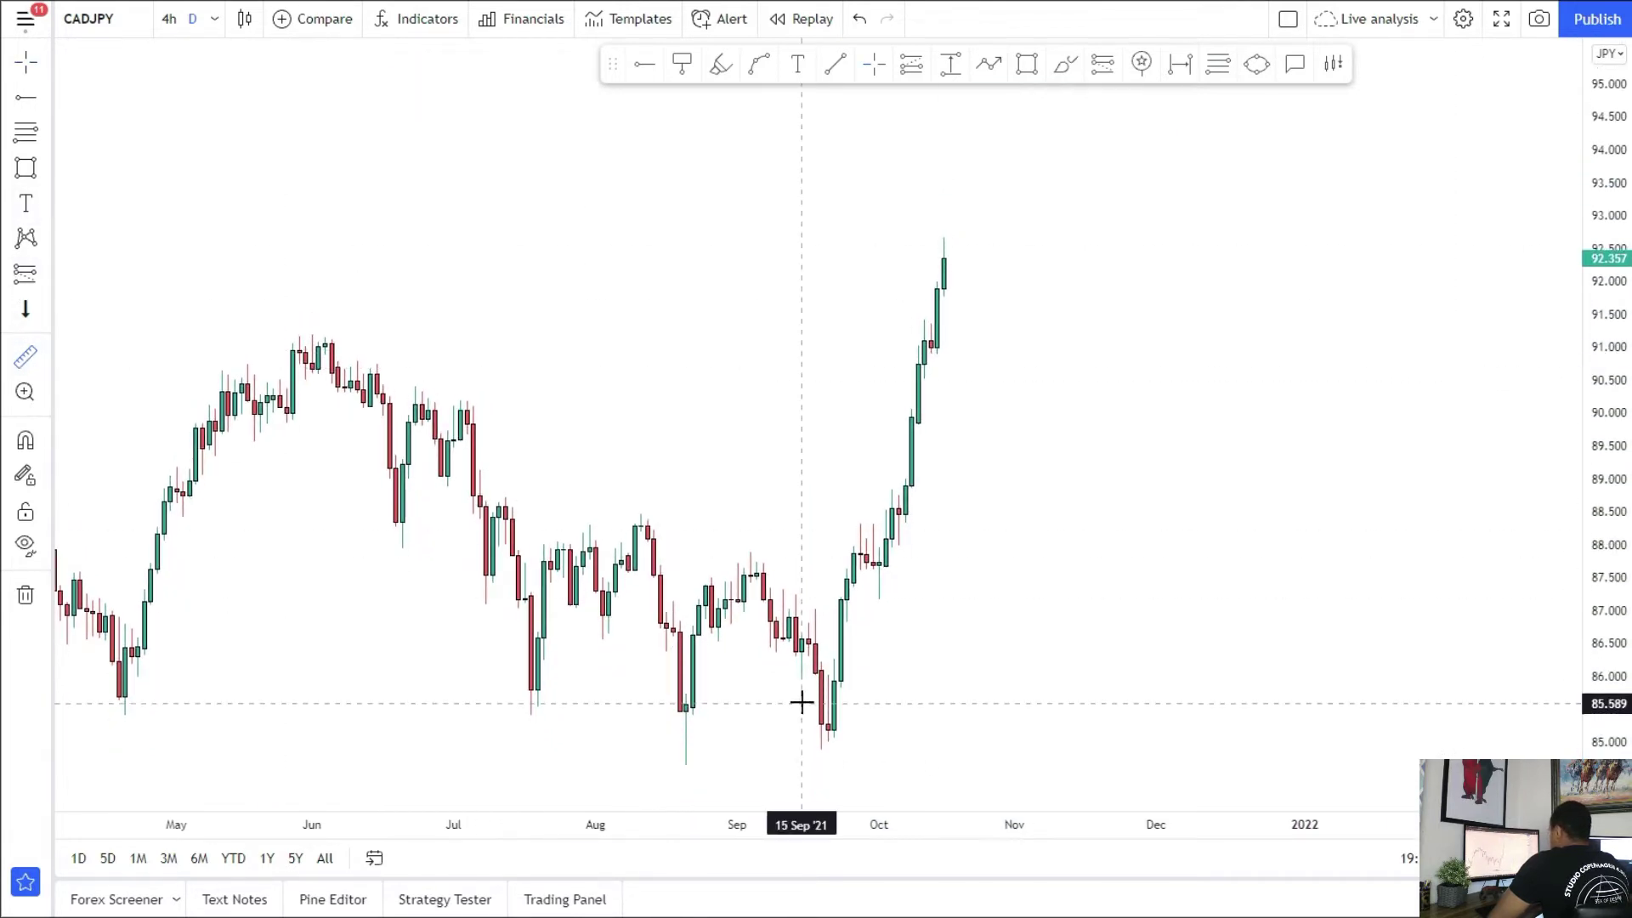
click(783, 748)
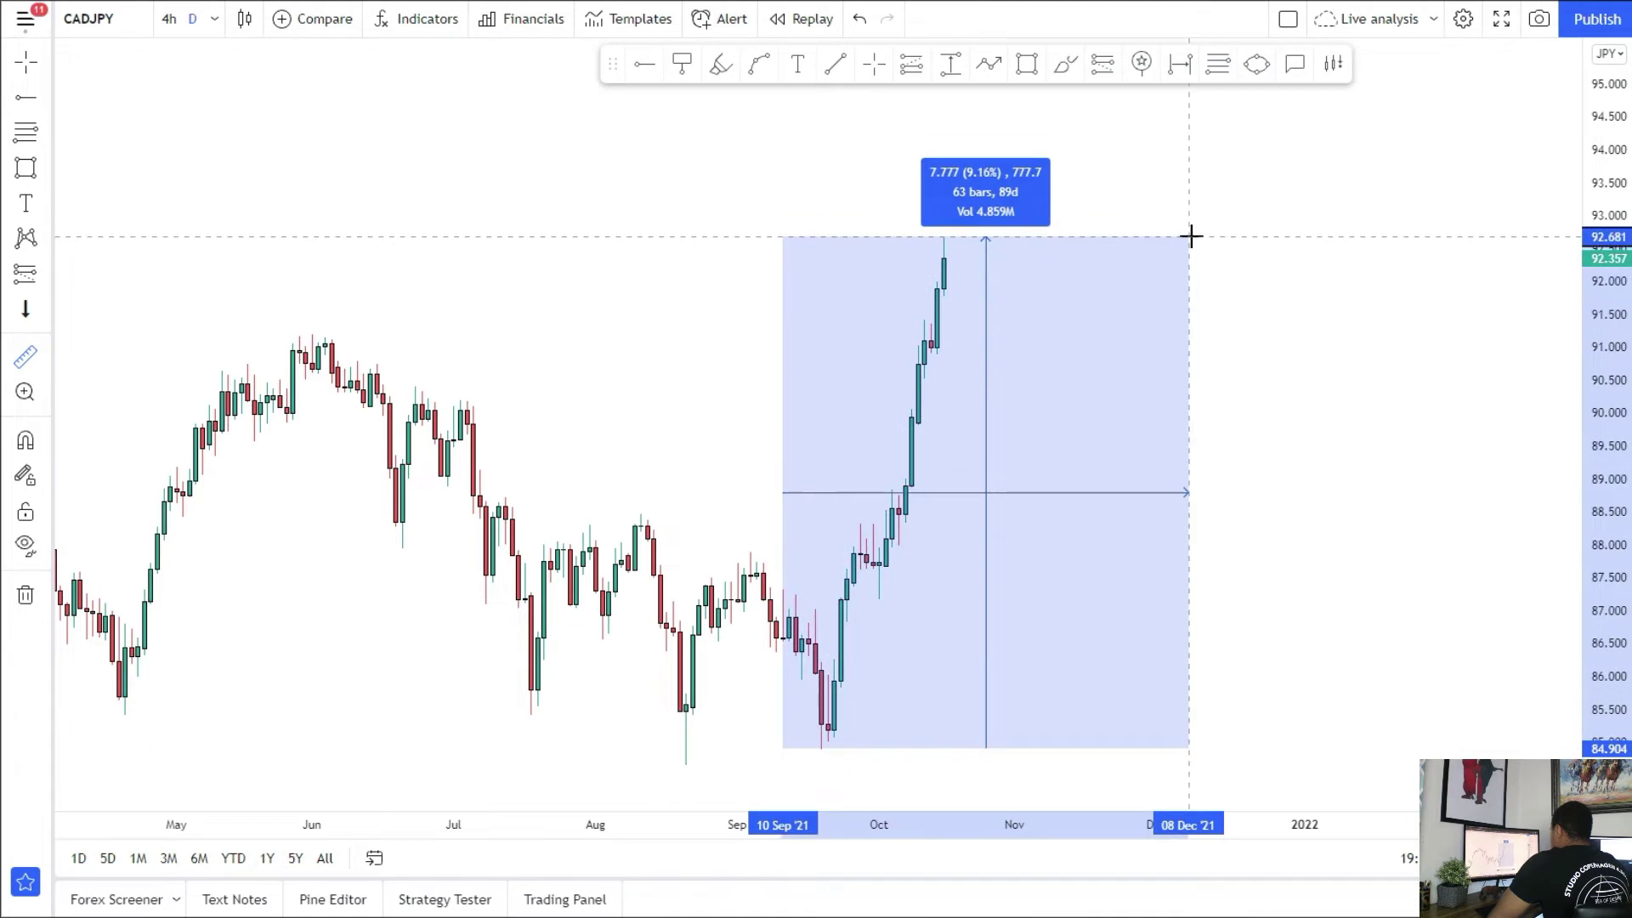
click(1213, 238)
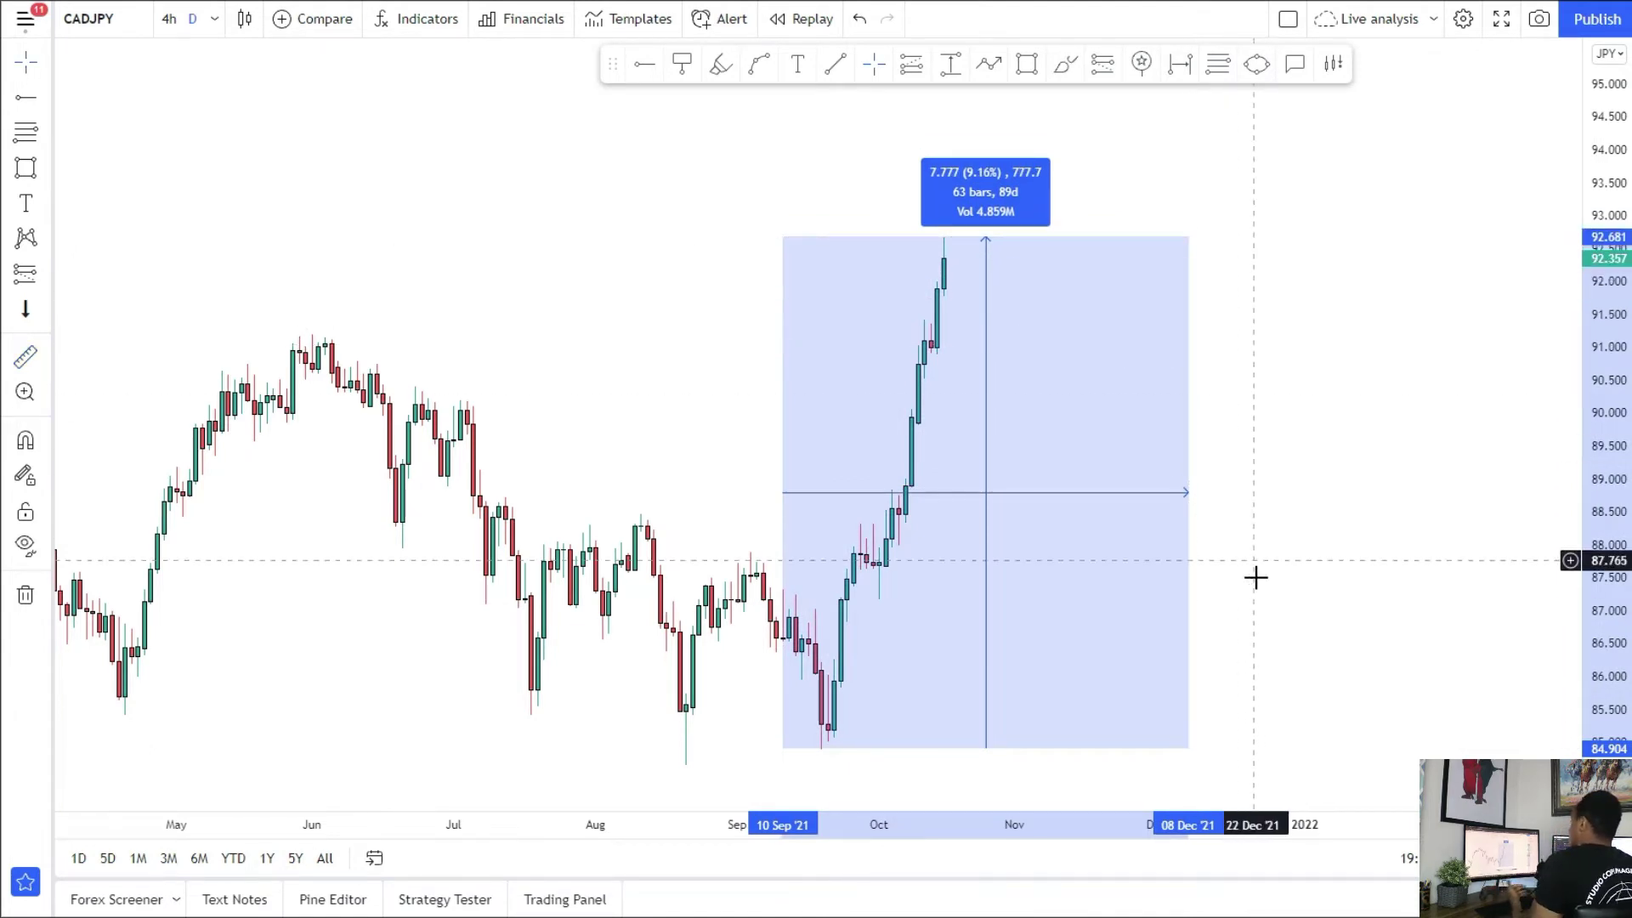
click(1254, 451)
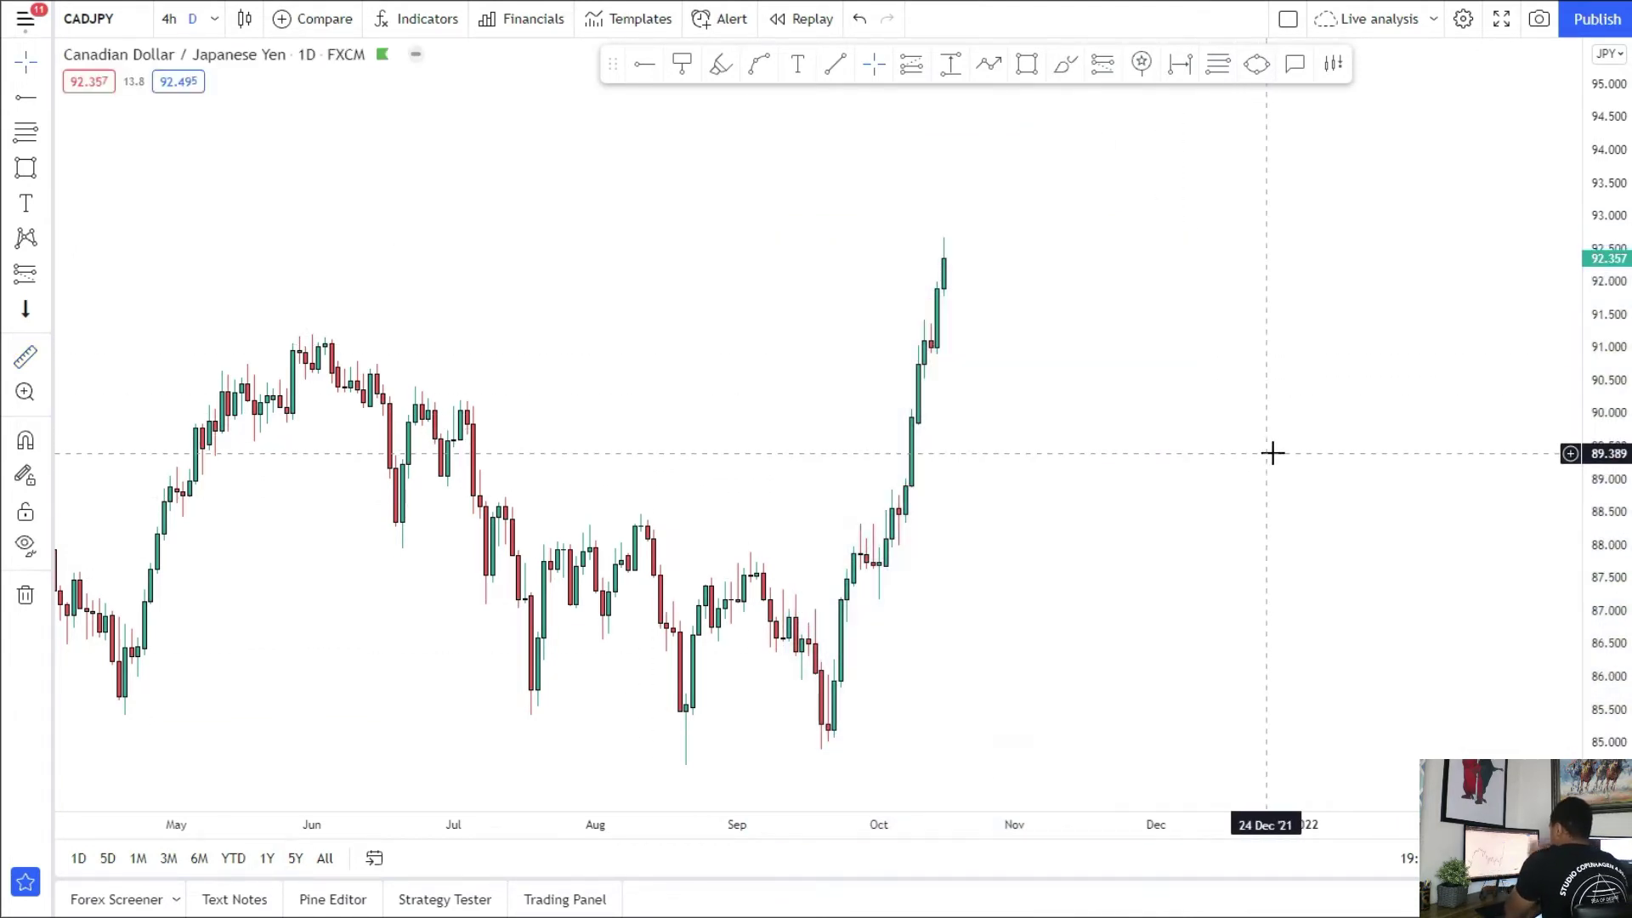
Step: Draw a Fibonacci retracement from the 20 September low at about 84.89 up to the October high at about 92.70
scroll(1252, 508, down, 2)
scroll(1251, 508, down, 1)
scroll(1251, 513, up, 1)
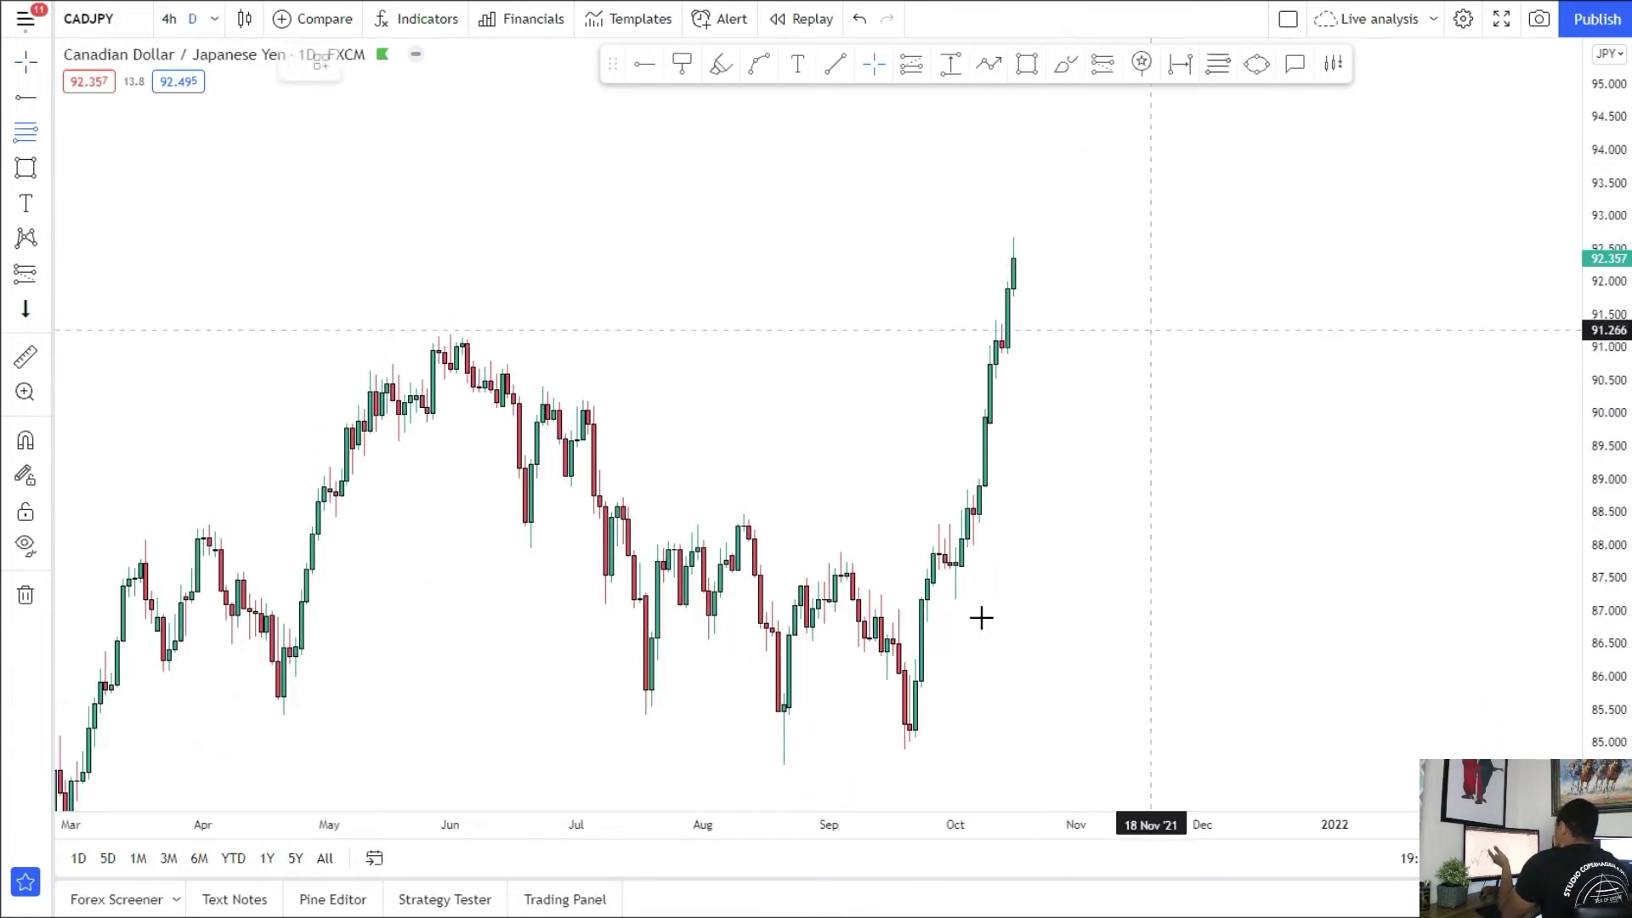
click(903, 749)
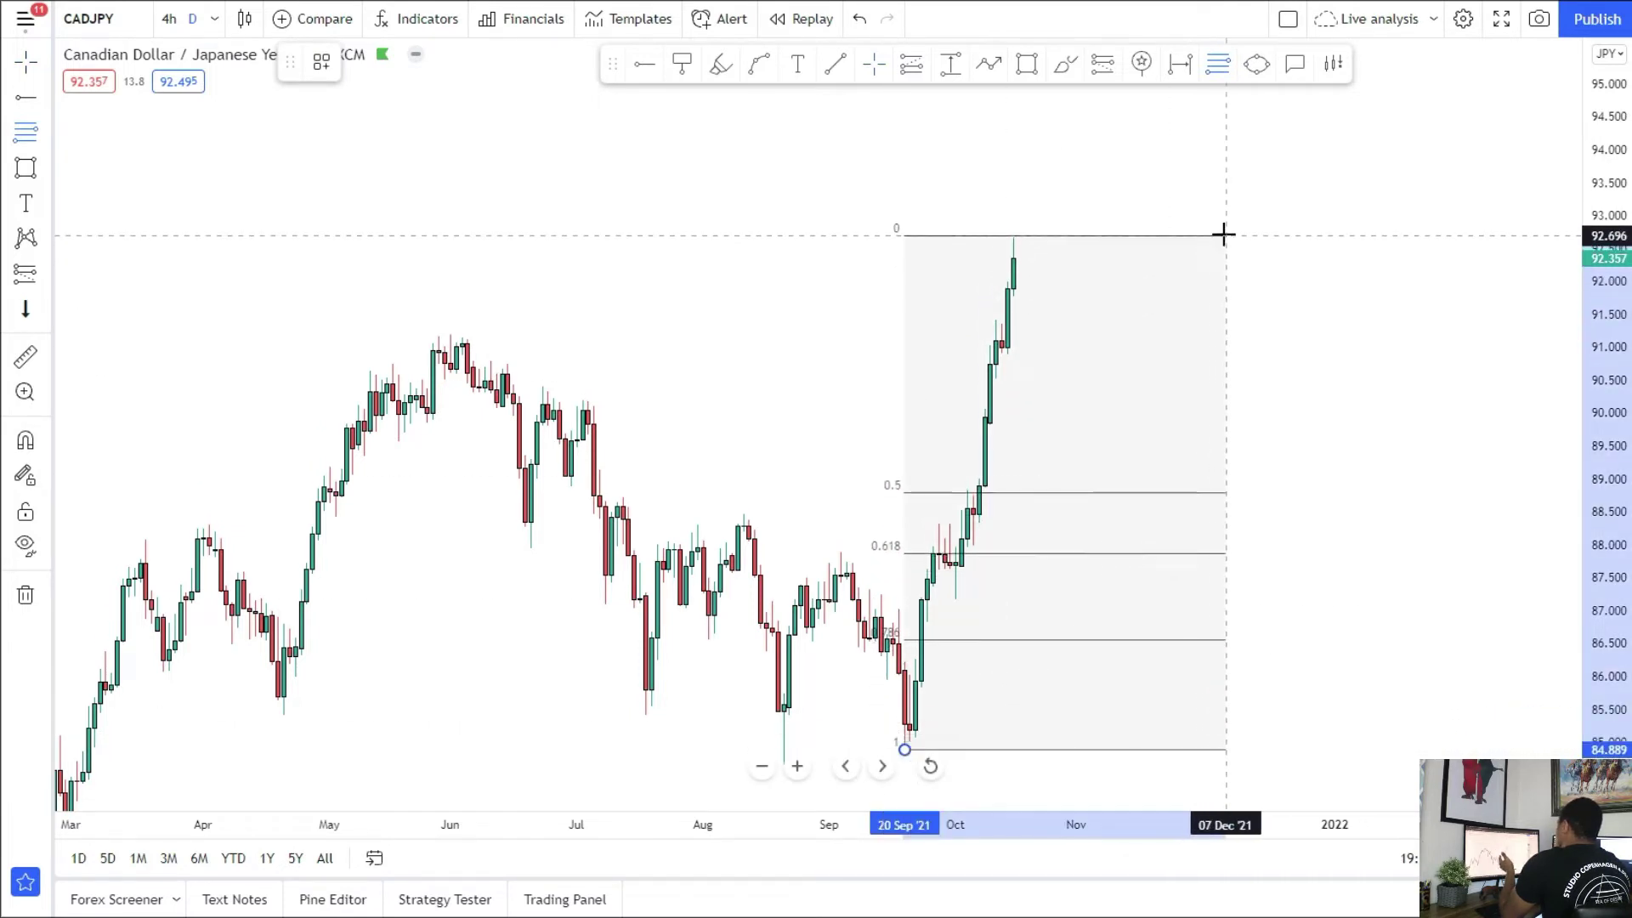
click(1225, 233)
right_click(1226, 235)
click(773, 427)
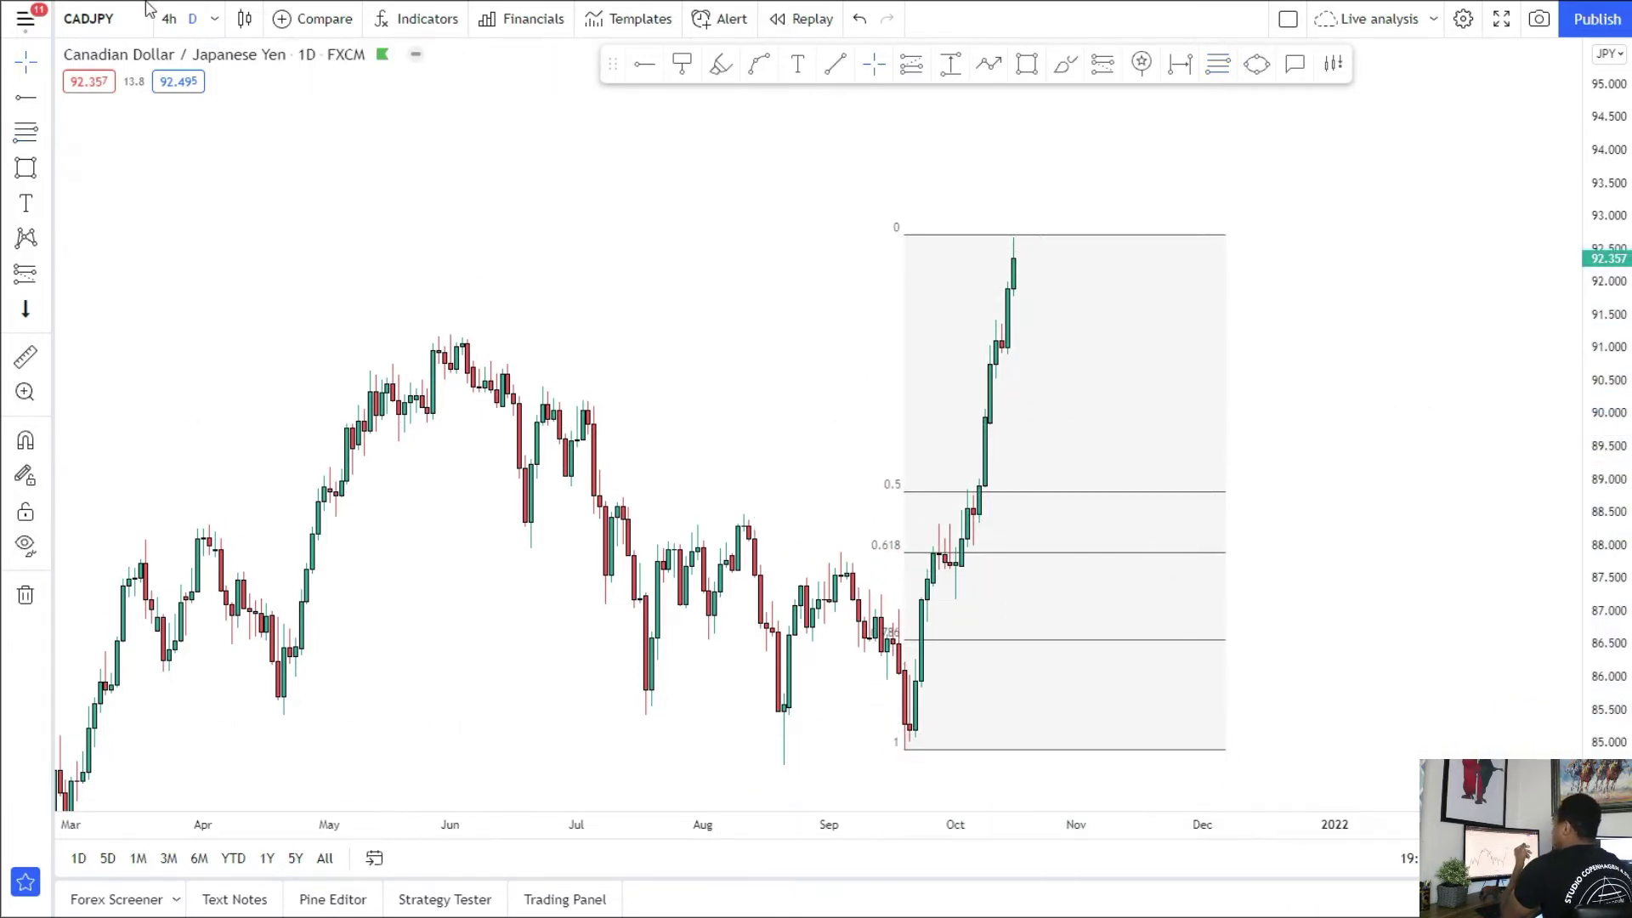
Step: Switch the chart to the 1 week interval and delete the Fibonacci retracement
click(215, 24)
click(263, 602)
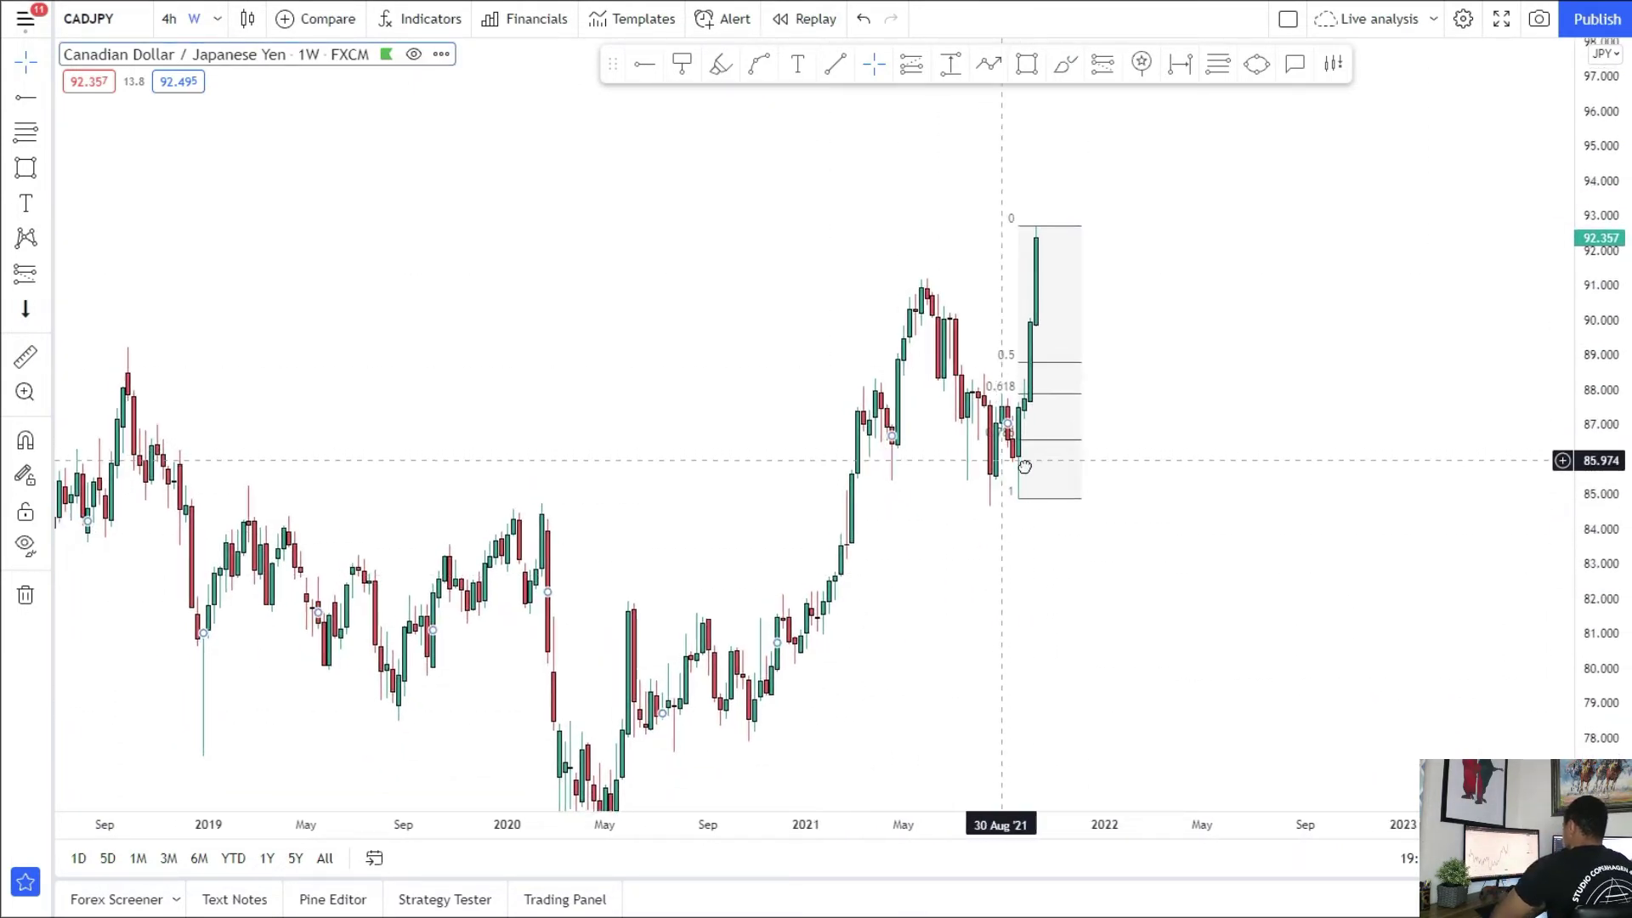
click(1123, 245)
key(Delete)
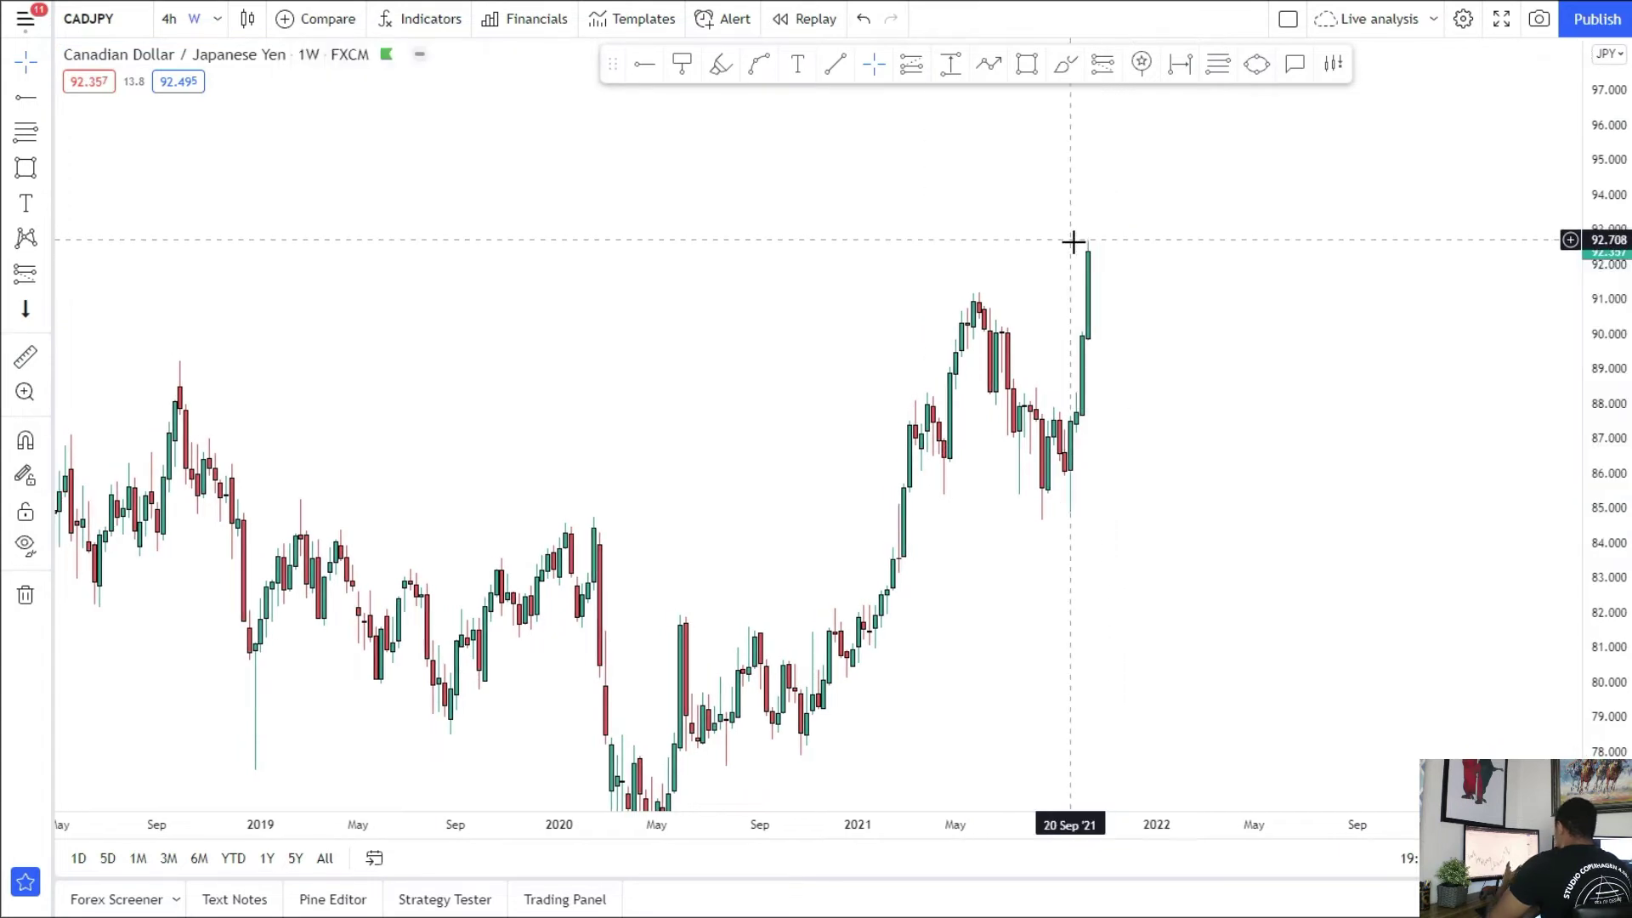
Step: Return the chart to the 1 day interval, centred on the October rally
click(201, 25)
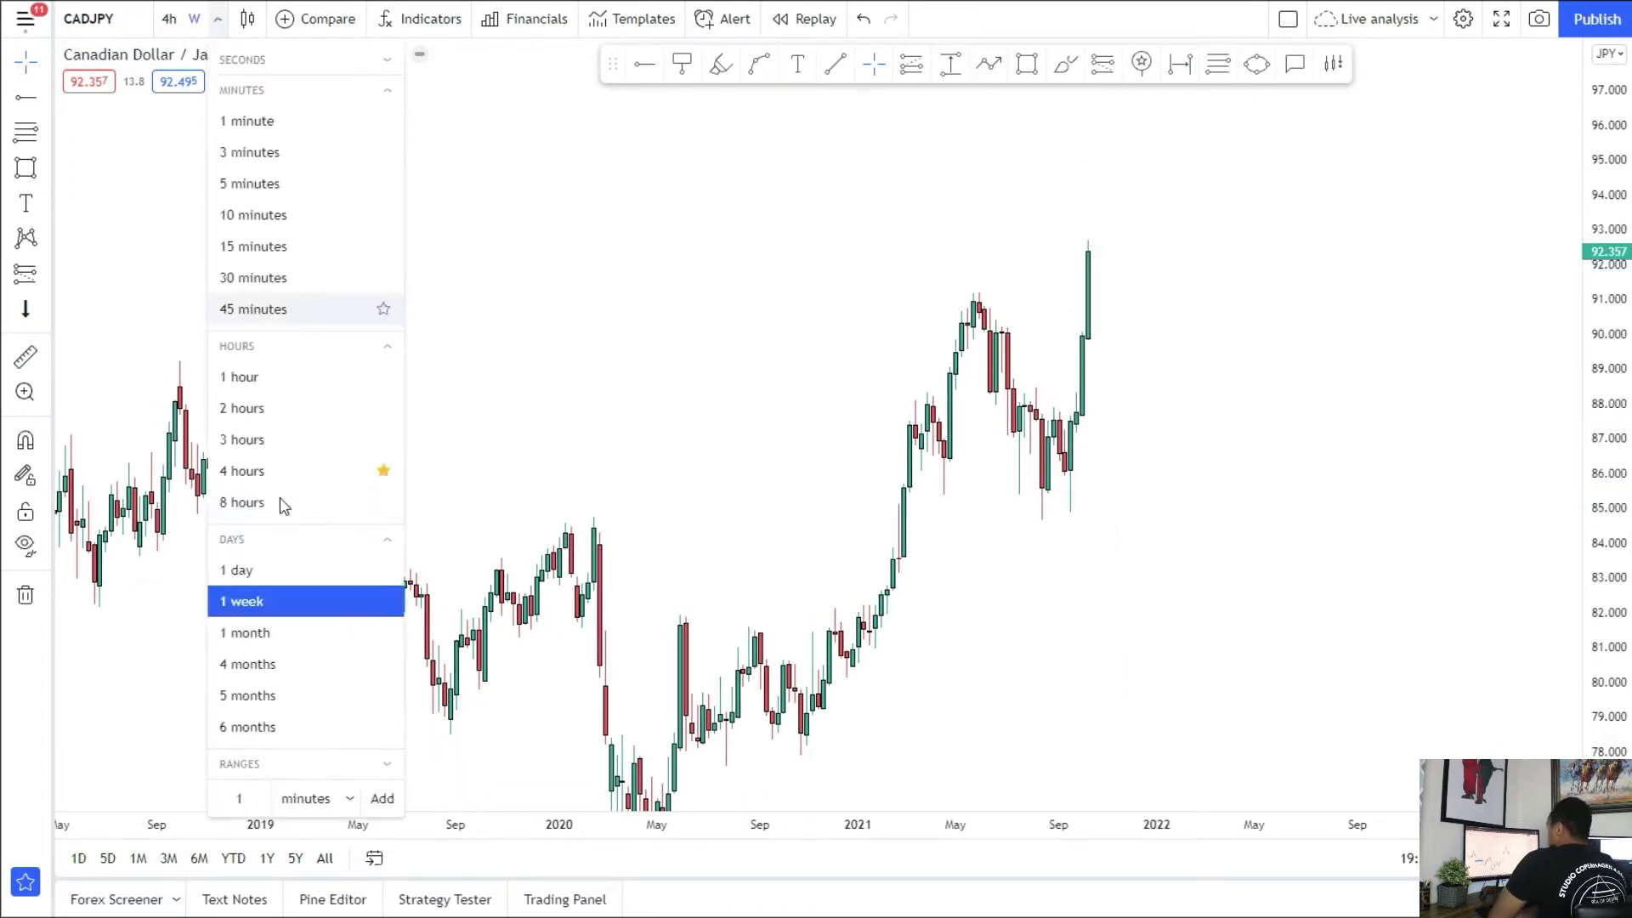
click(263, 567)
drag(1068, 558, 1087, 553)
drag(1594, 648, 1574, 500)
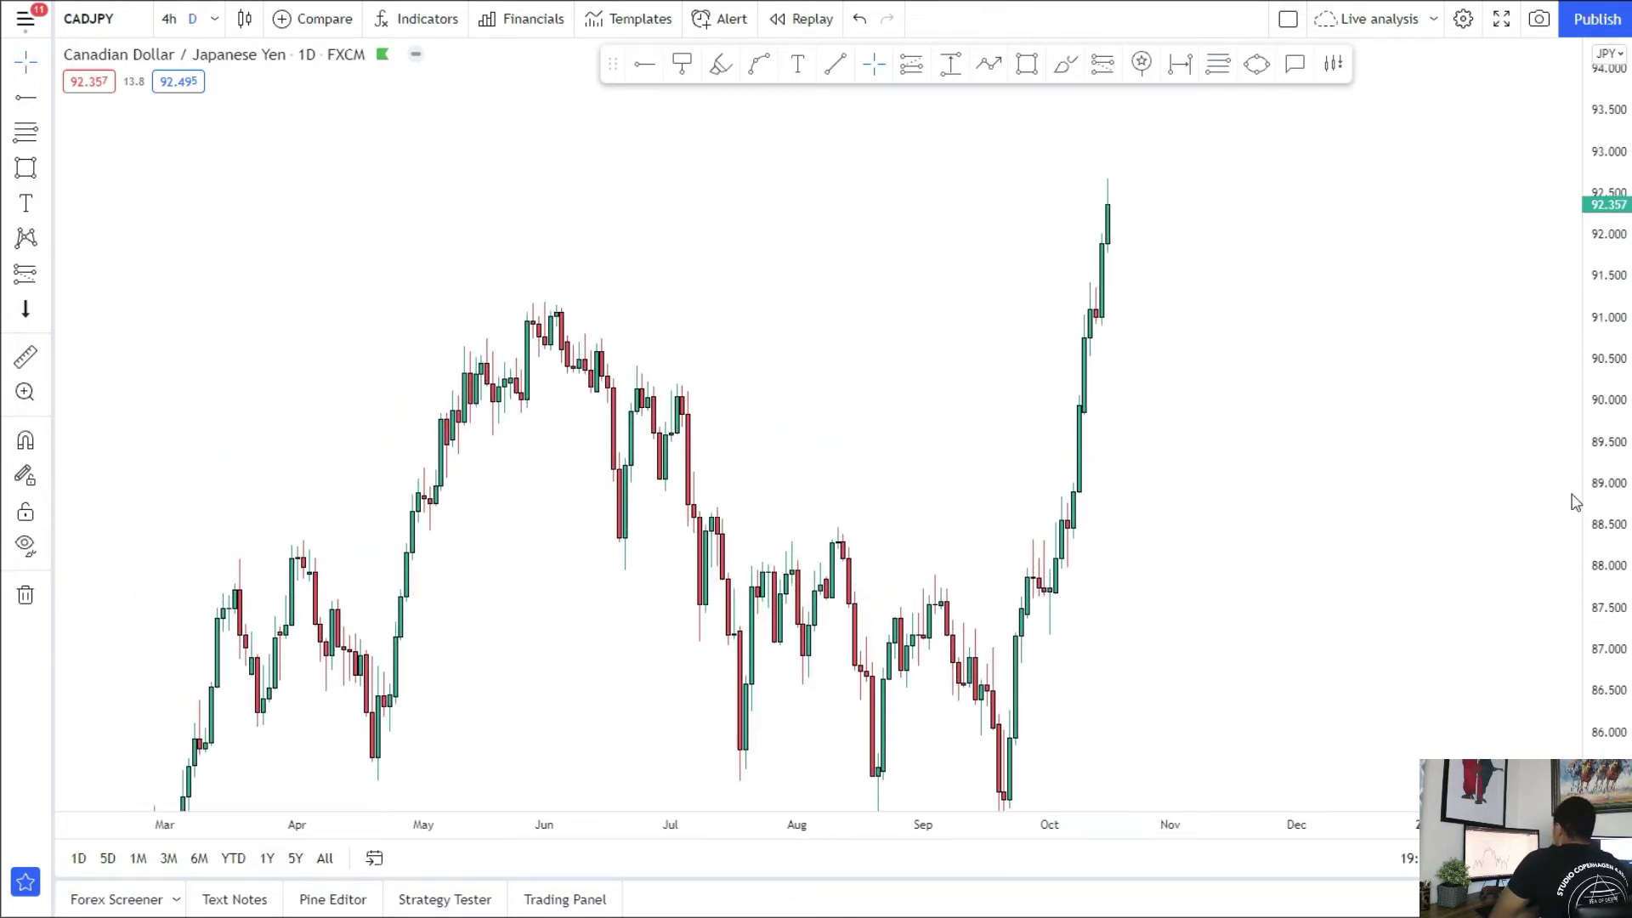
drag(1215, 418, 1161, 512)
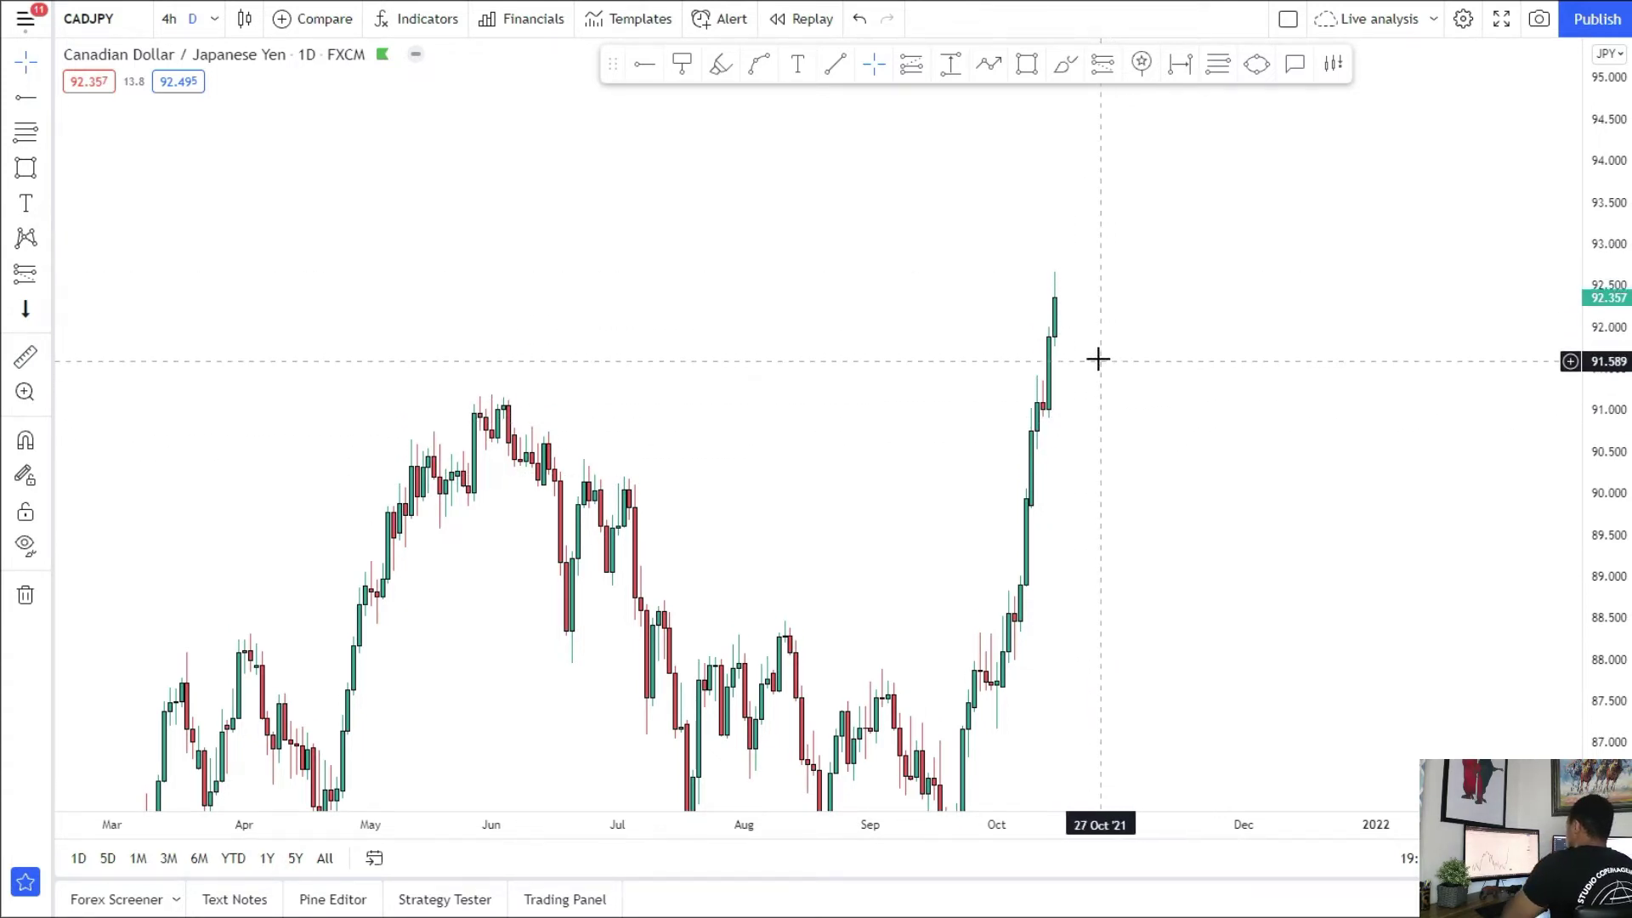
Step: Draw a horizontal ray at about 93.02 and a rectangle zone from the late-May highs at about 91.19 to 91.02
click(641, 65)
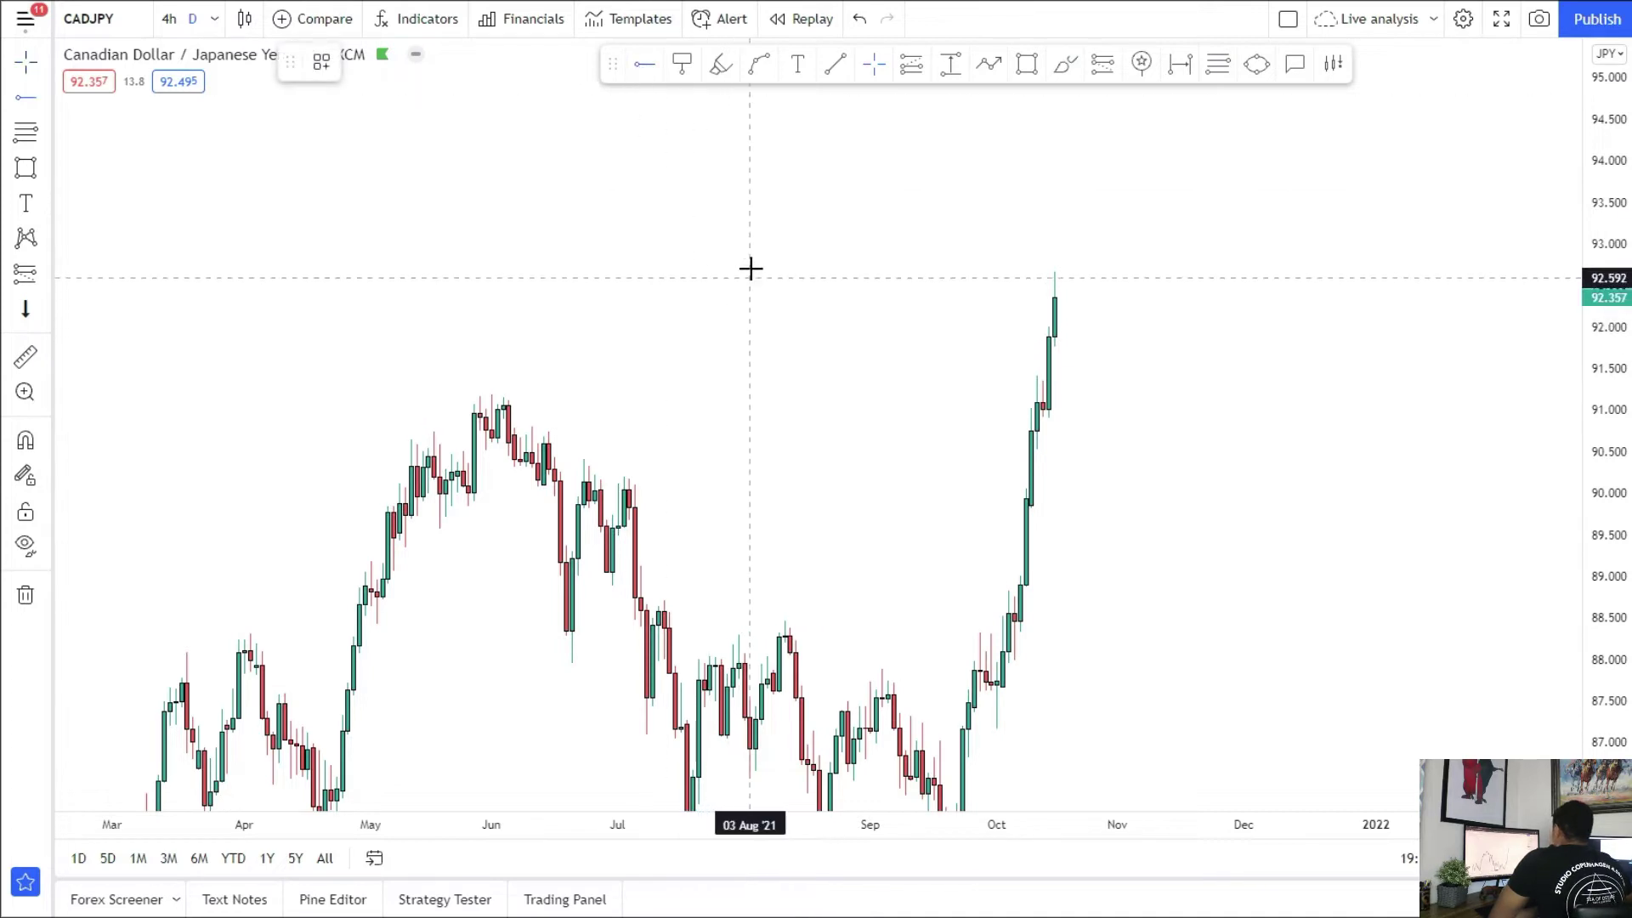
click(755, 242)
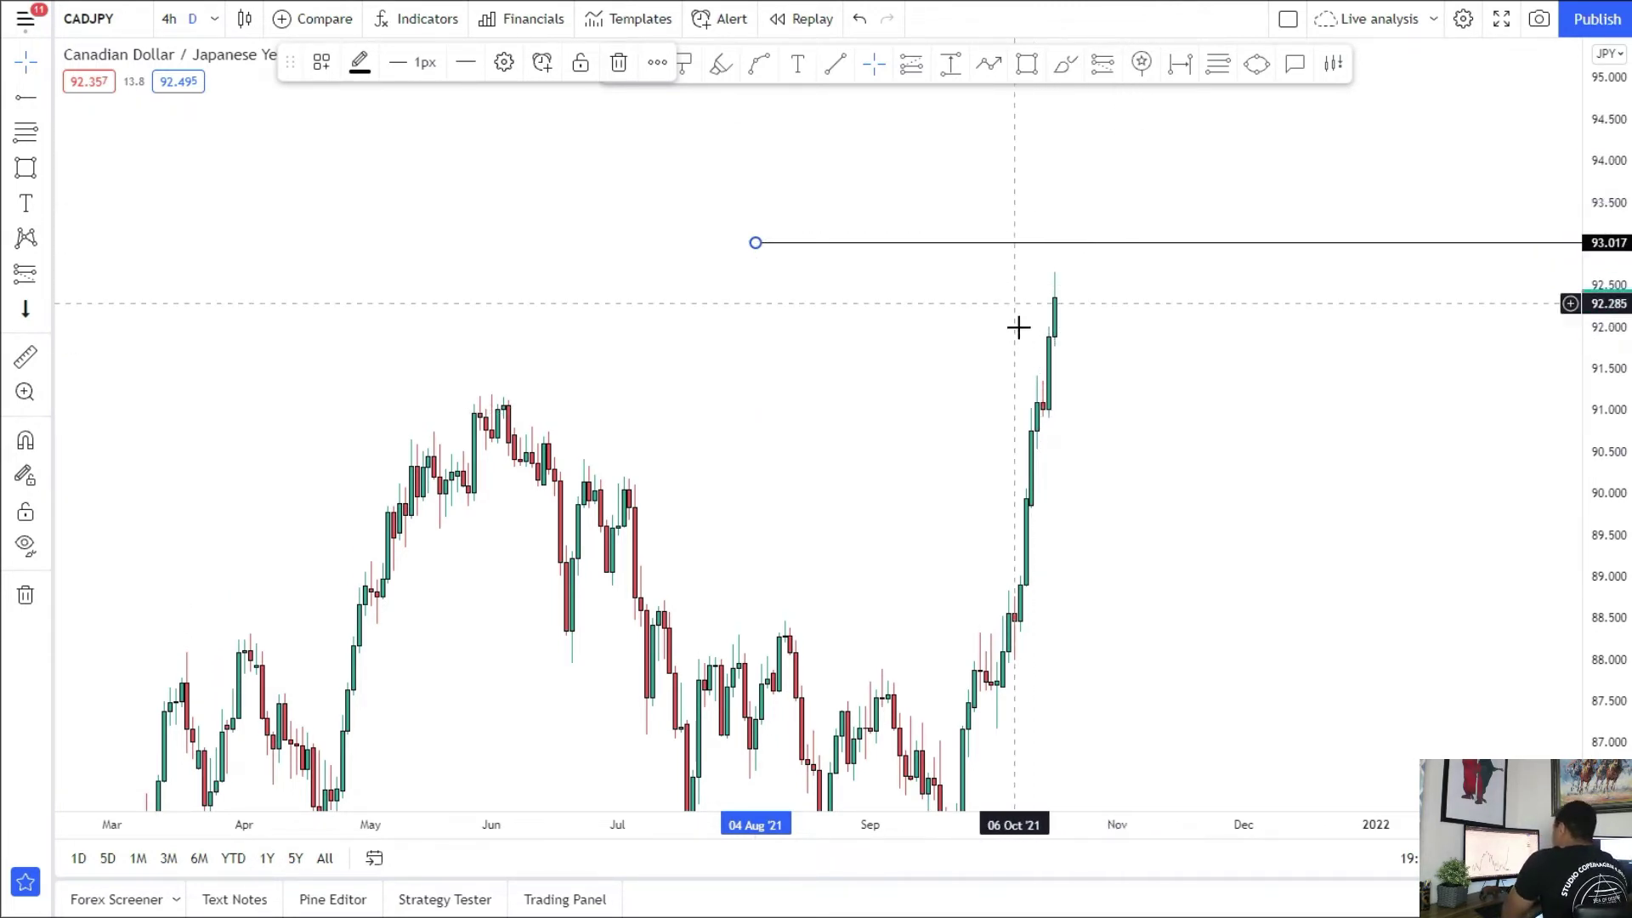
click(1028, 66)
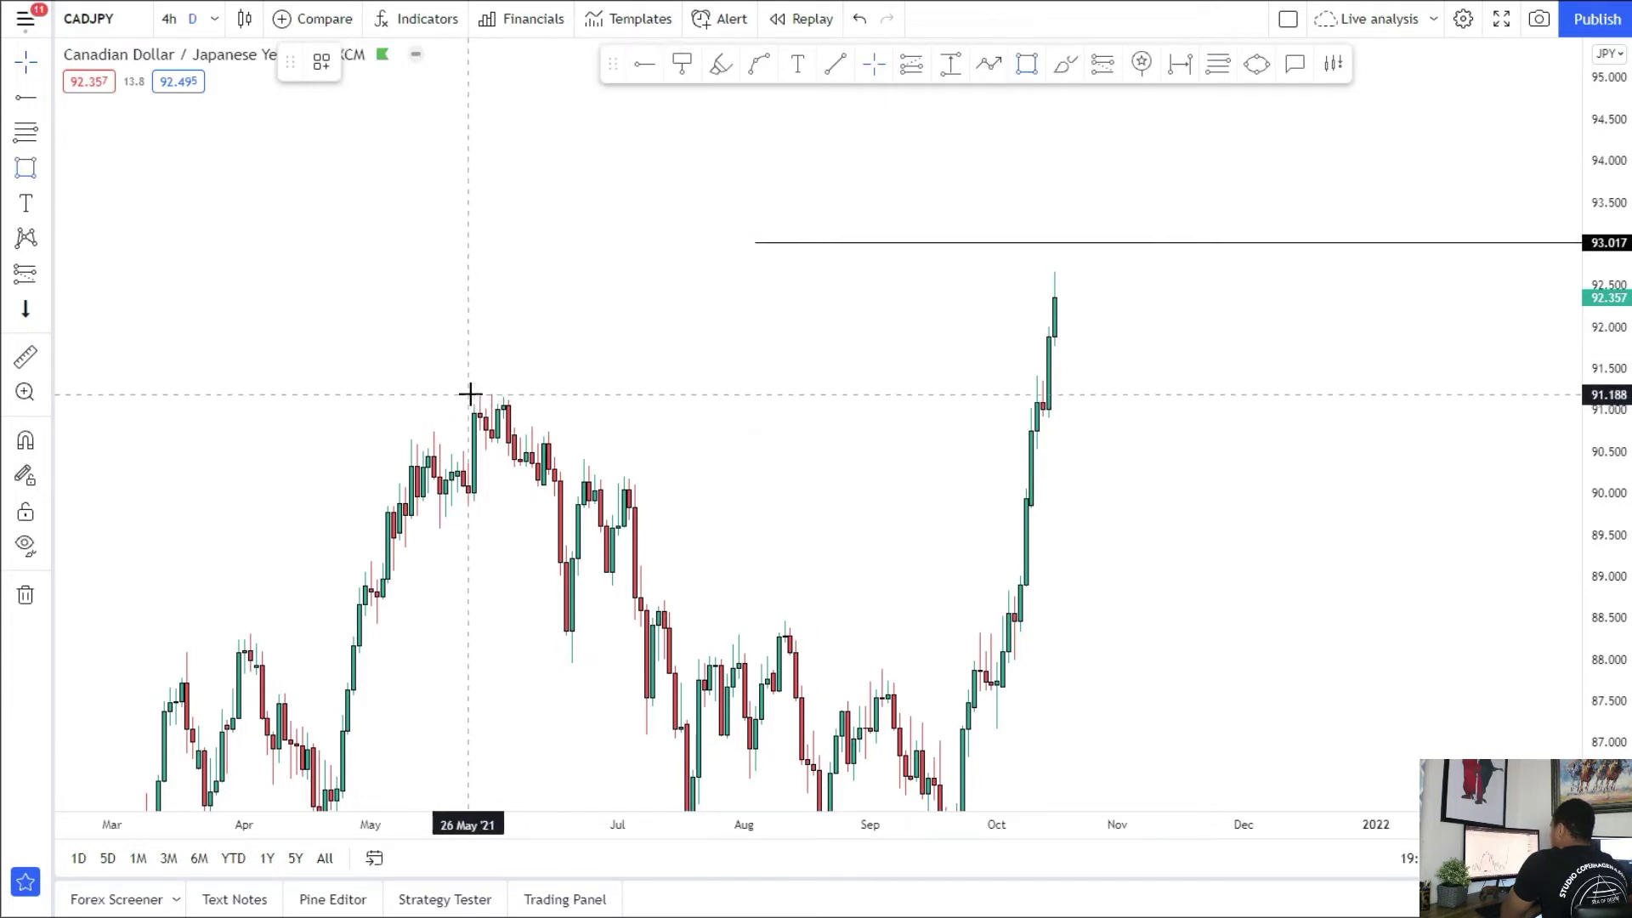
click(468, 396)
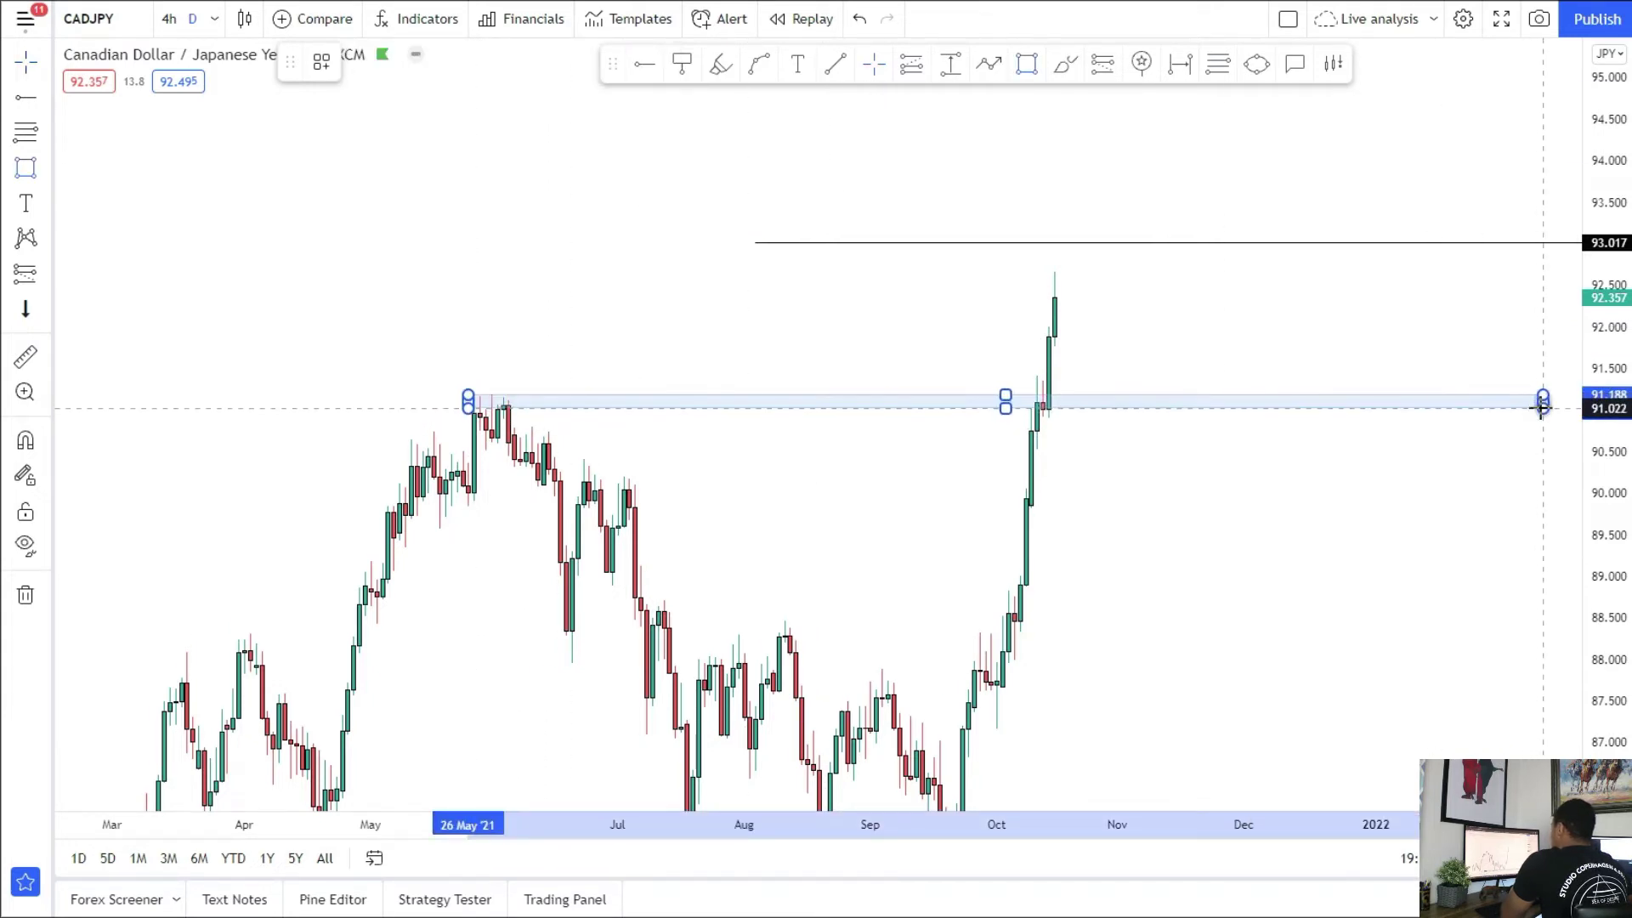
click(1543, 411)
Step: Brush the projected pullback from the October high to the rectangle zone, a line along the zone and a loop around the 93.017 ray
click(1066, 65)
mouse_move(1051, 271)
mouse_down()
mouse_move(1117, 401)
mouse_move(1181, 263)
mouse_move(1210, 280)
mouse_up()
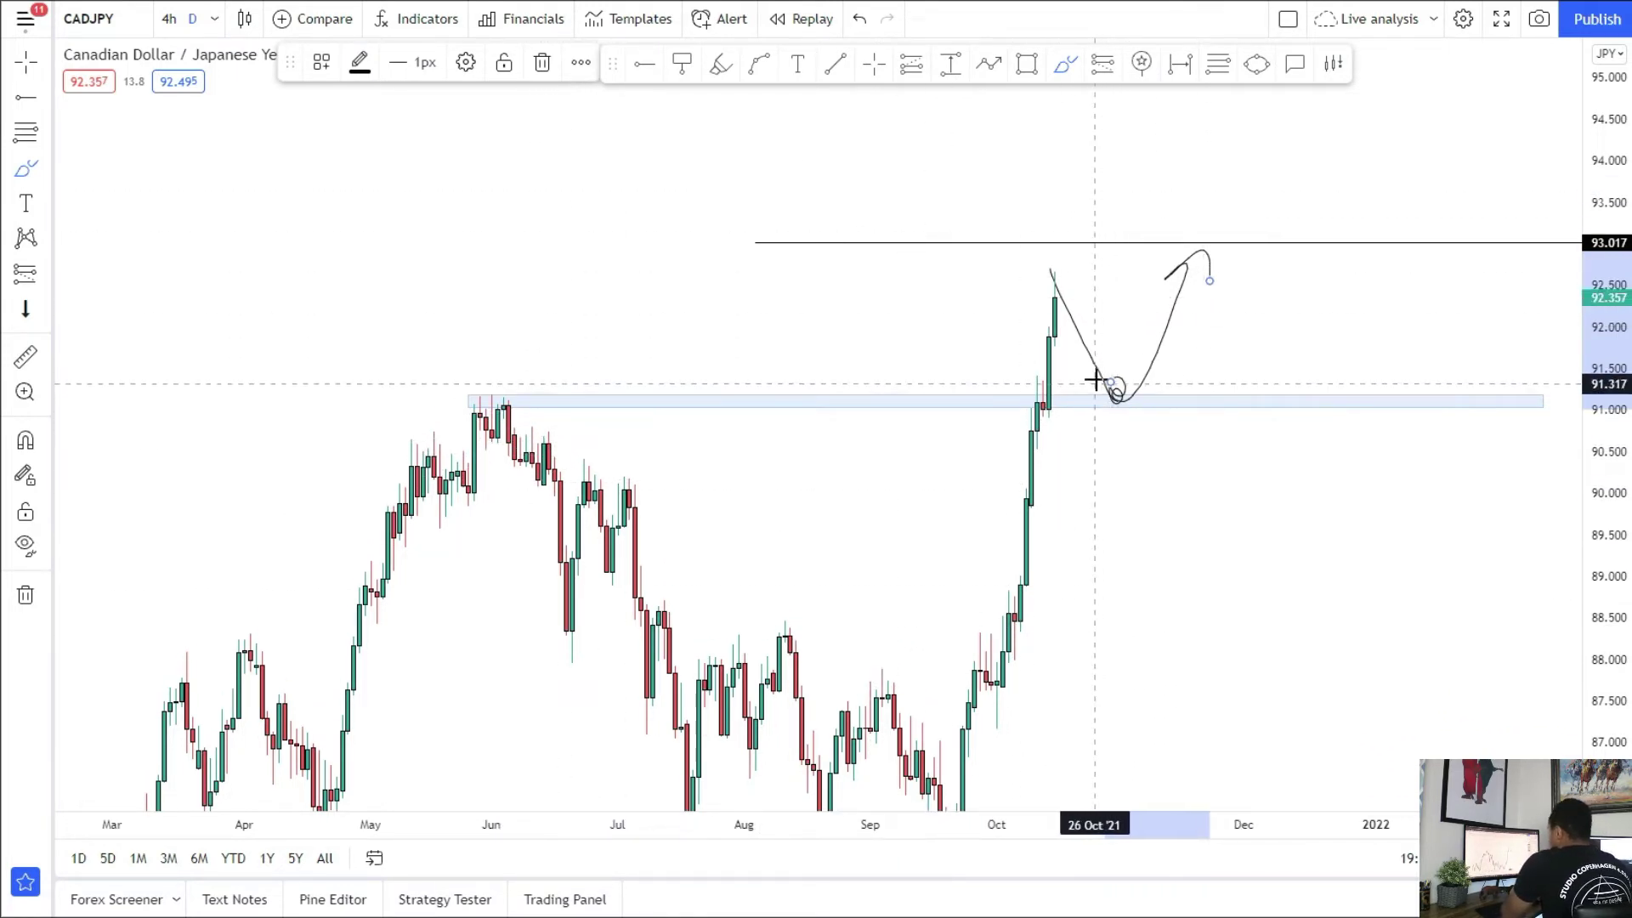
drag(1094, 380, 1123, 464)
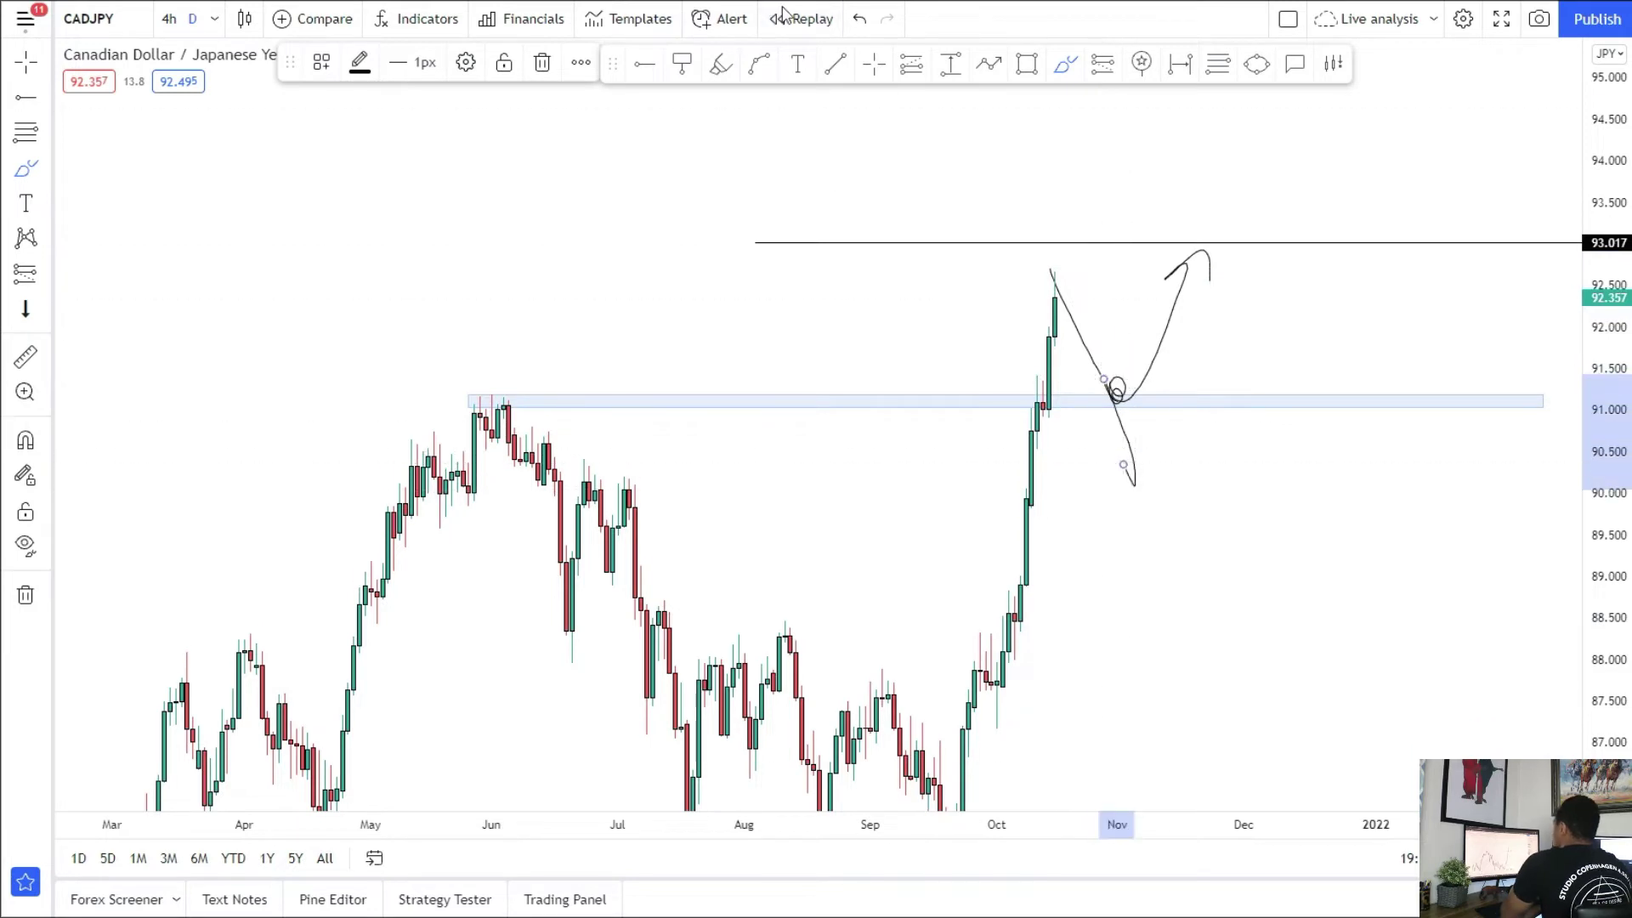
click(861, 20)
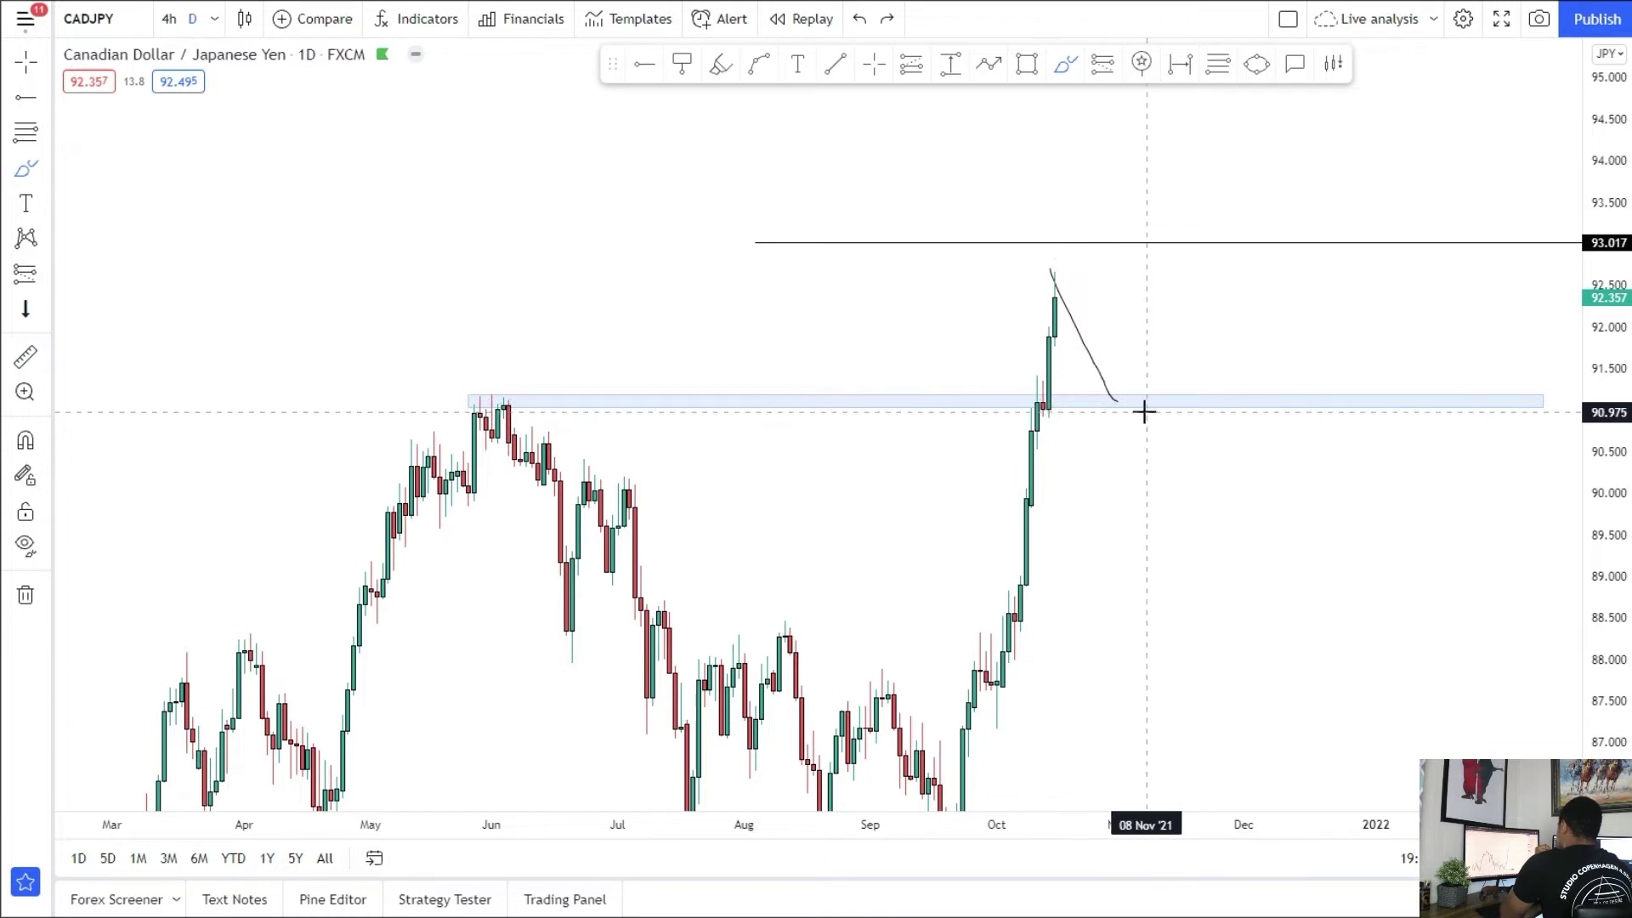
drag(462, 405, 1209, 402)
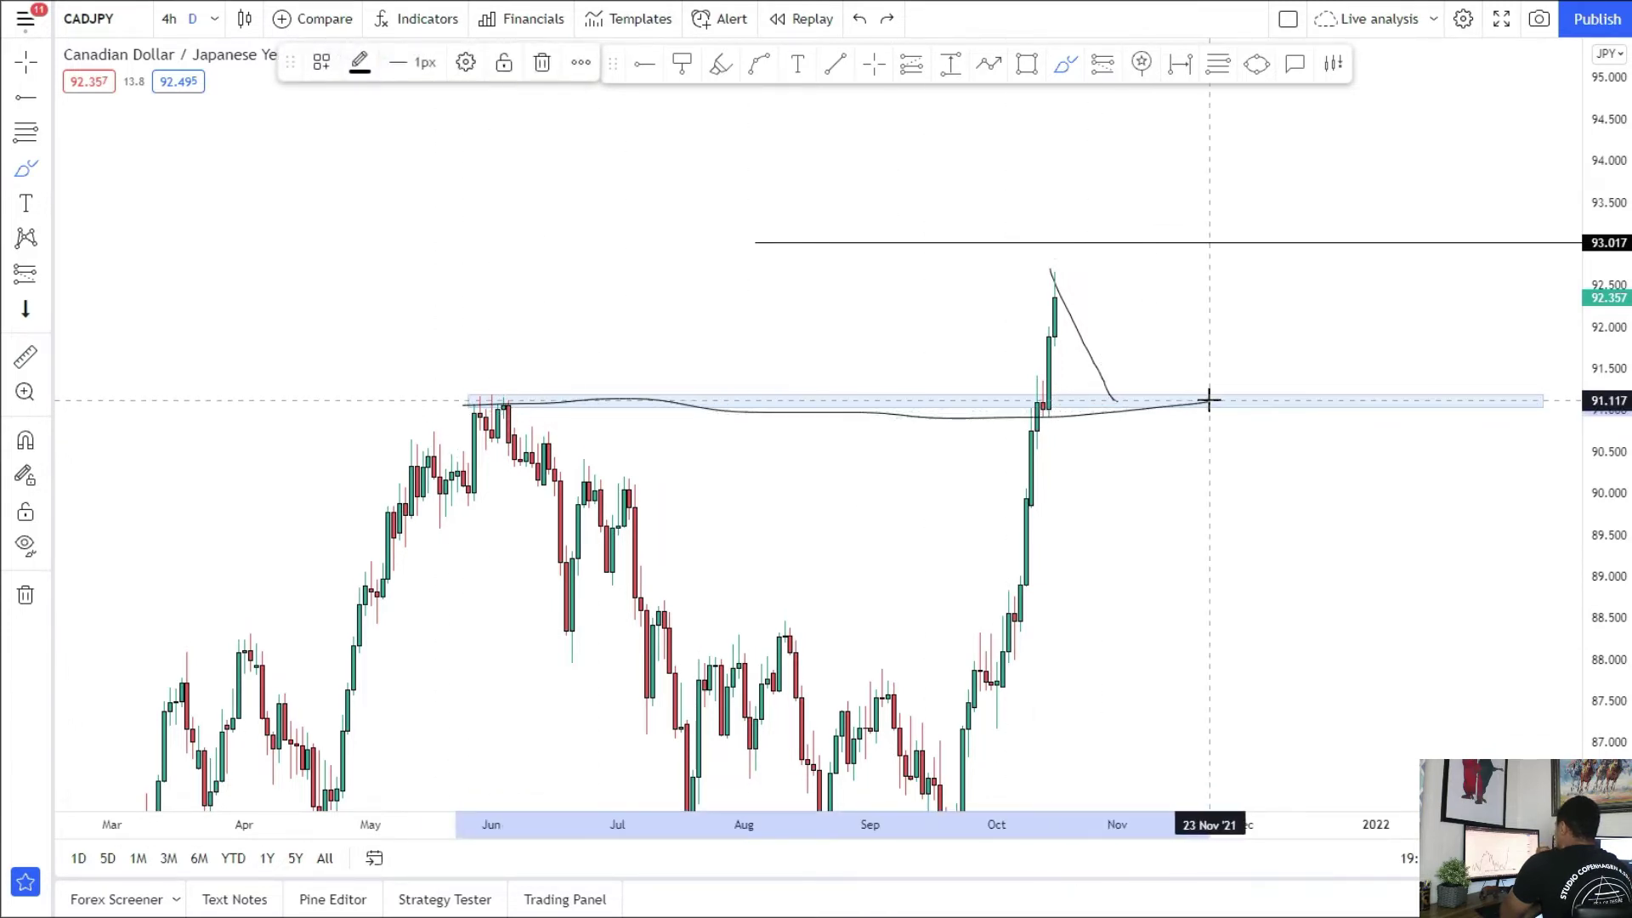
click(1065, 230)
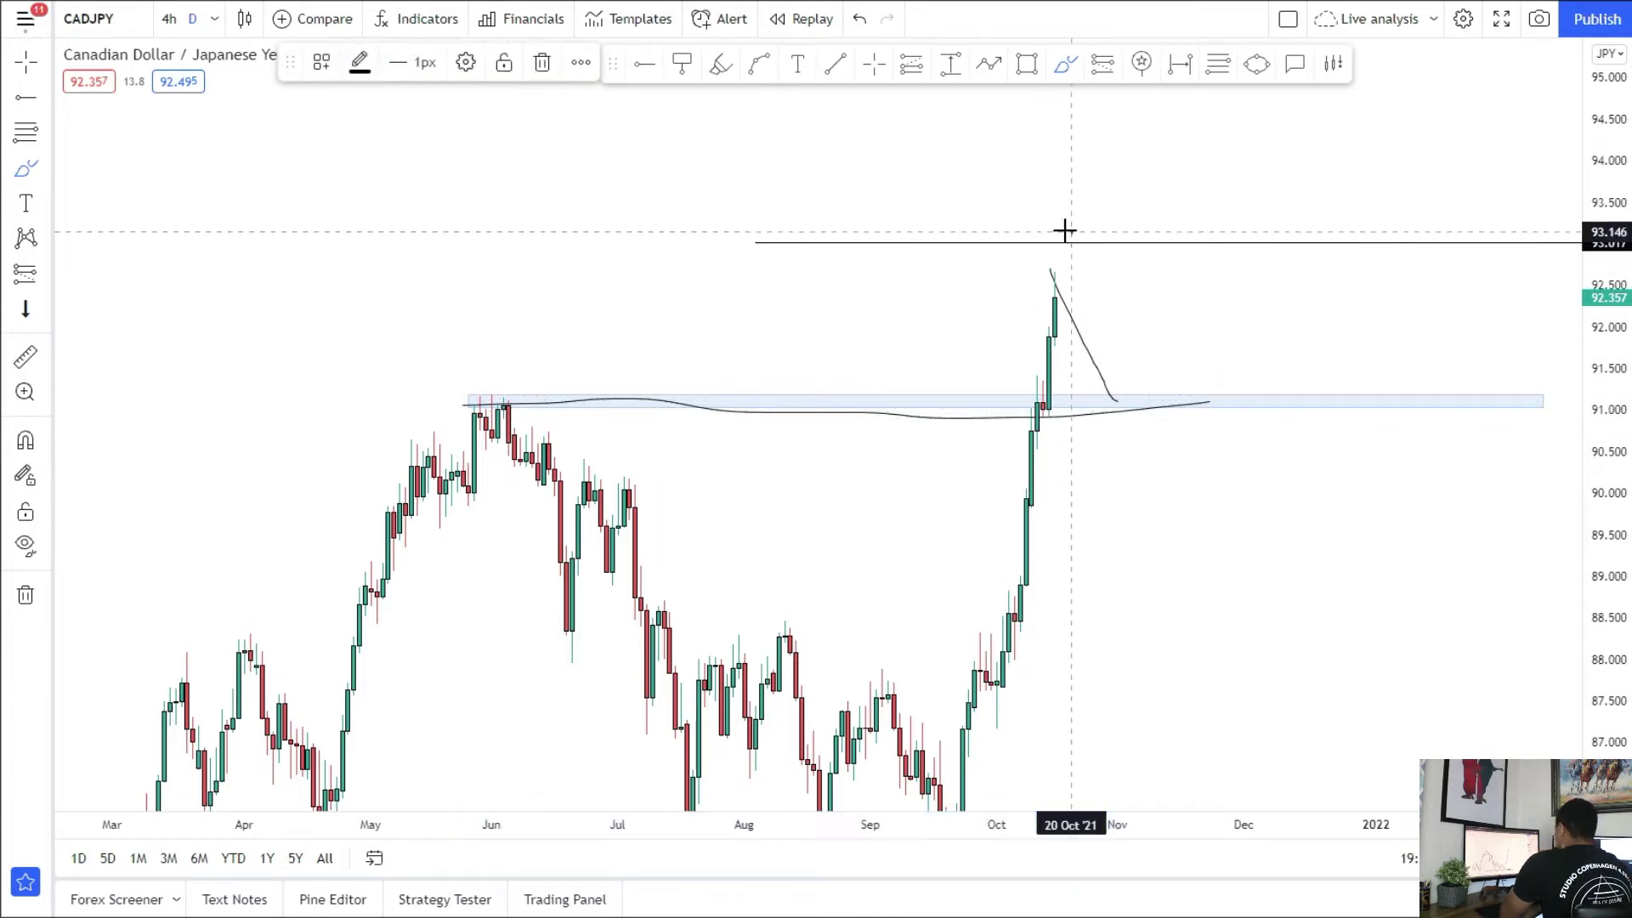
Step: Examine price around the marked levels on the 4 hours interval and on the 1 week interval back to 2014
click(172, 31)
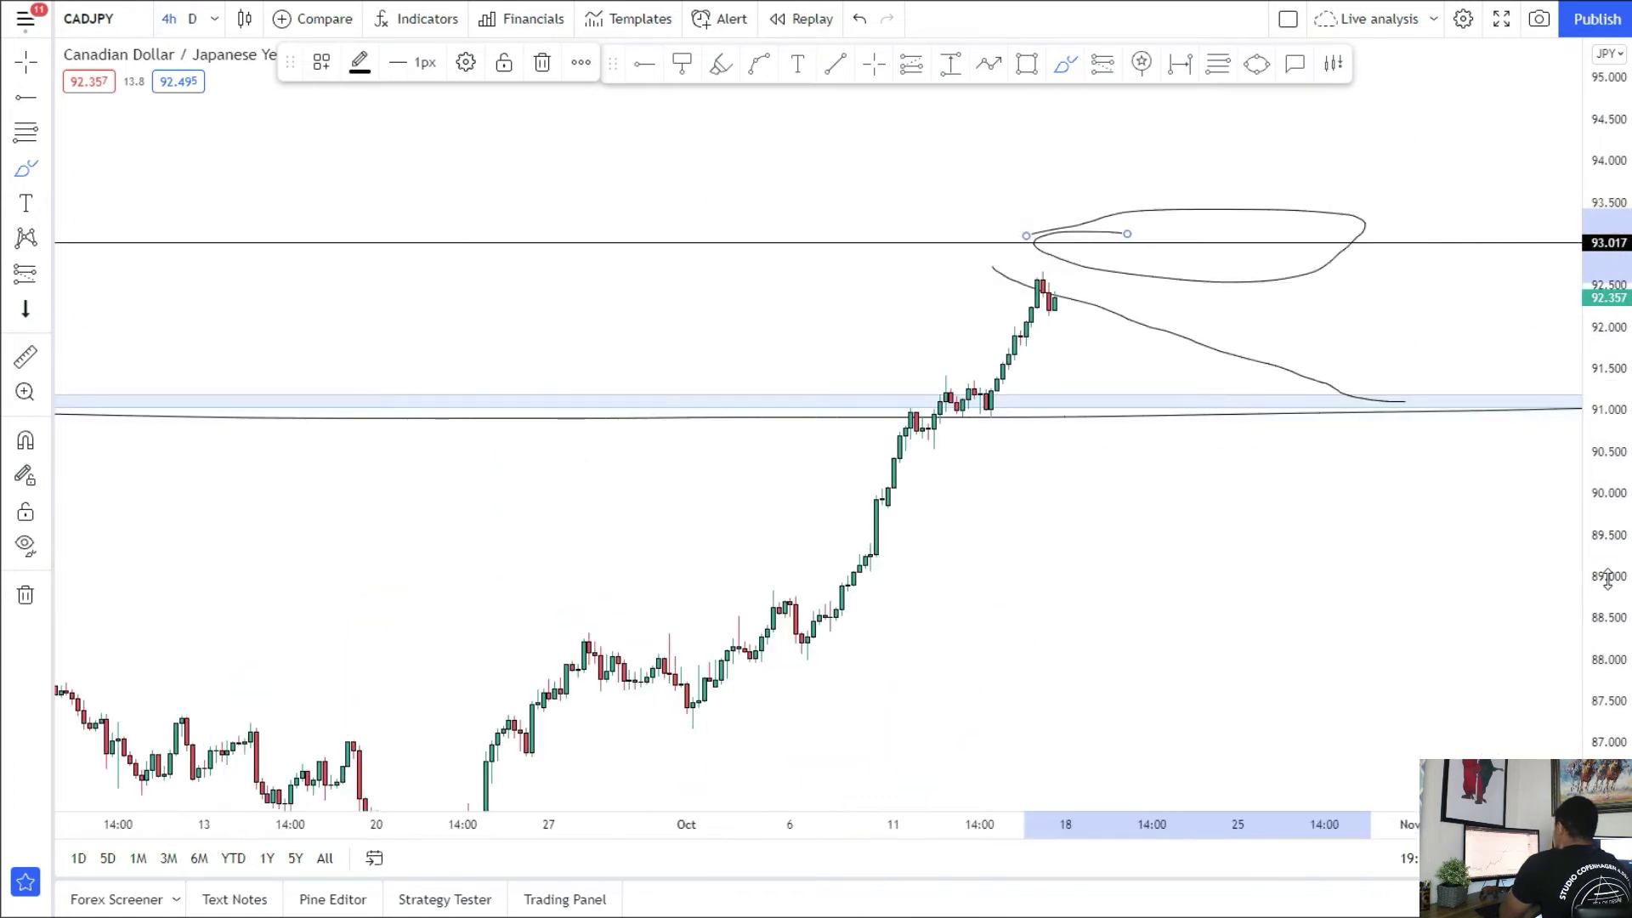
drag(1605, 579, 1492, 340)
click(214, 18)
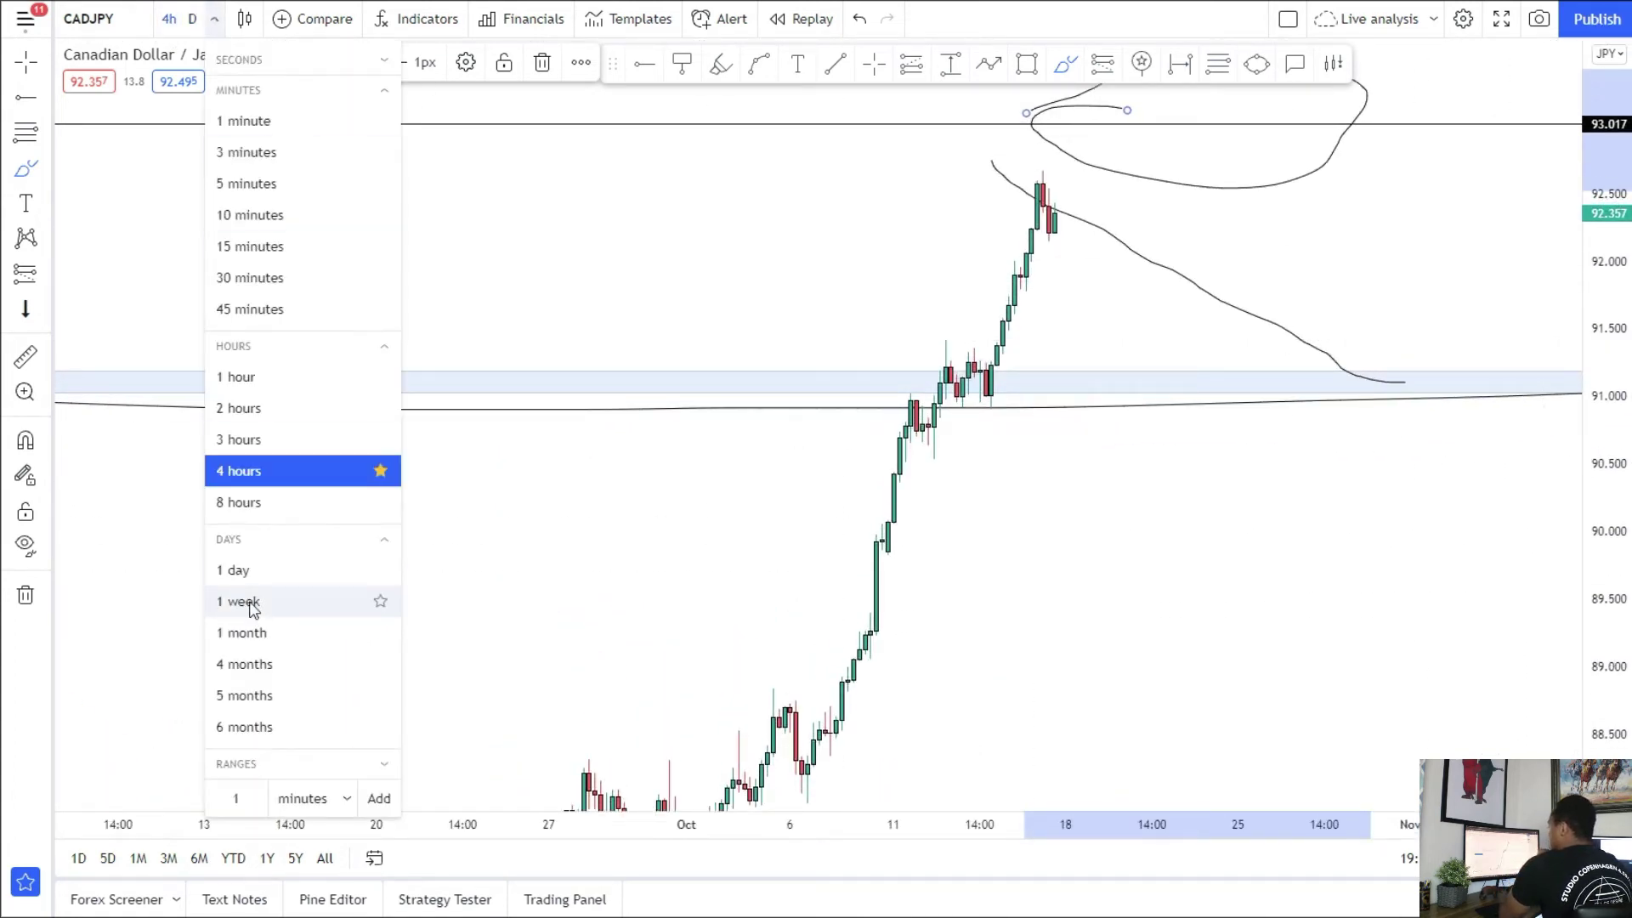
click(246, 602)
drag(1597, 289, 1597, 803)
scroll(899, 619, down, 5)
click(22, 77)
drag(305, 559, 487, 529)
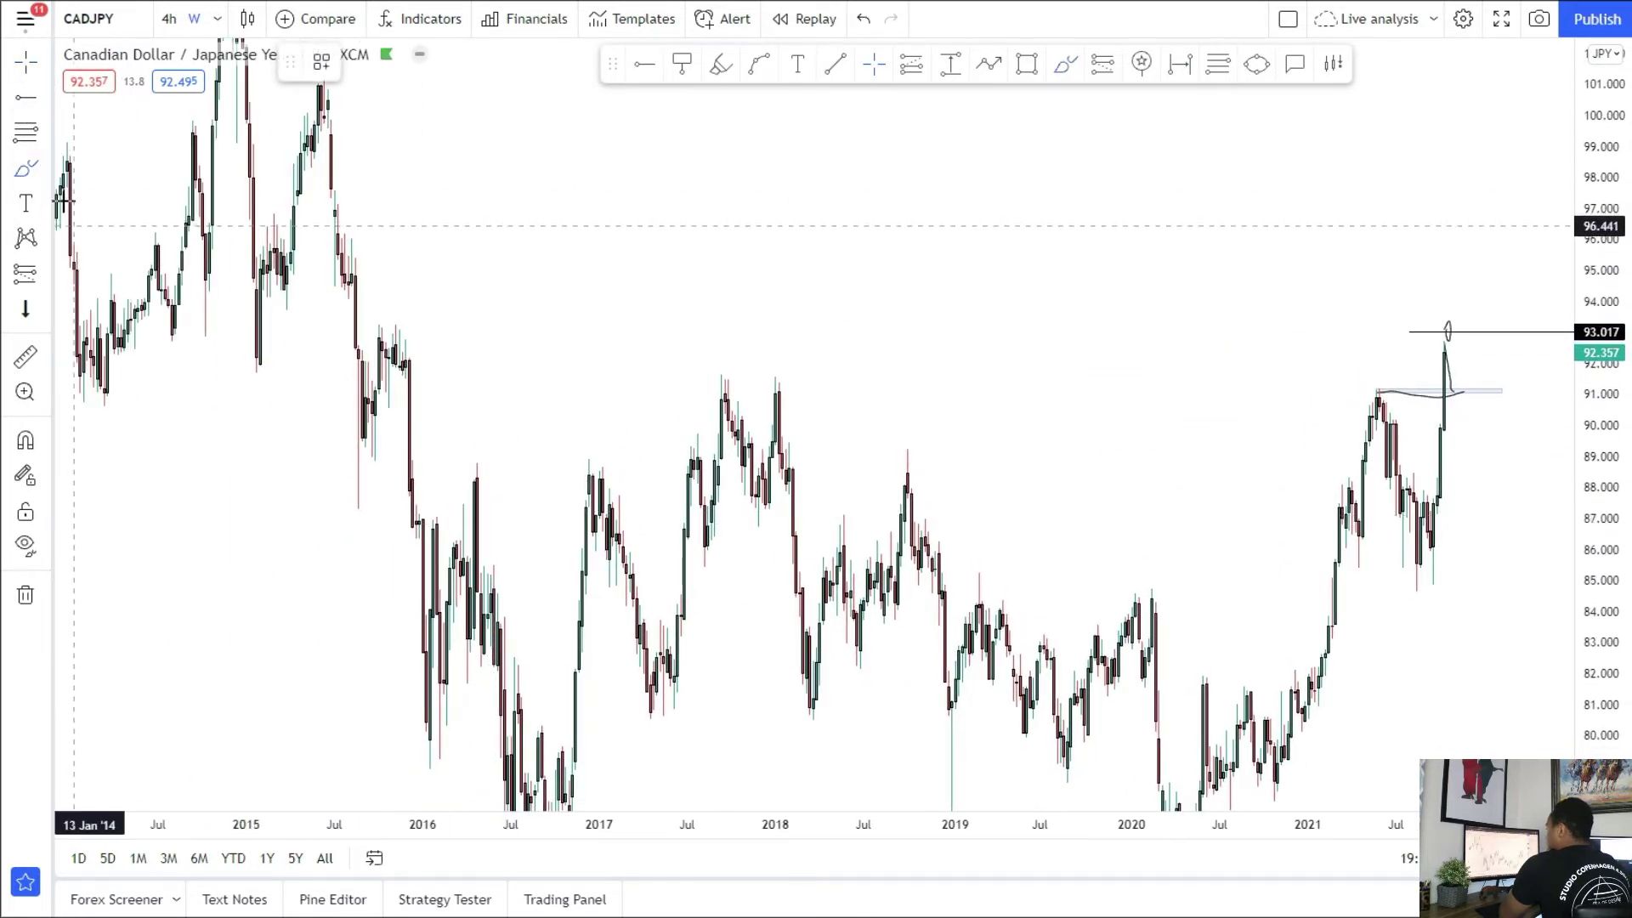
Step: Try a rectangle zone over the late-2015 highs on the weekly chart at about 93.12 to 91.76, and remove it
click(48, 174)
click(128, 244)
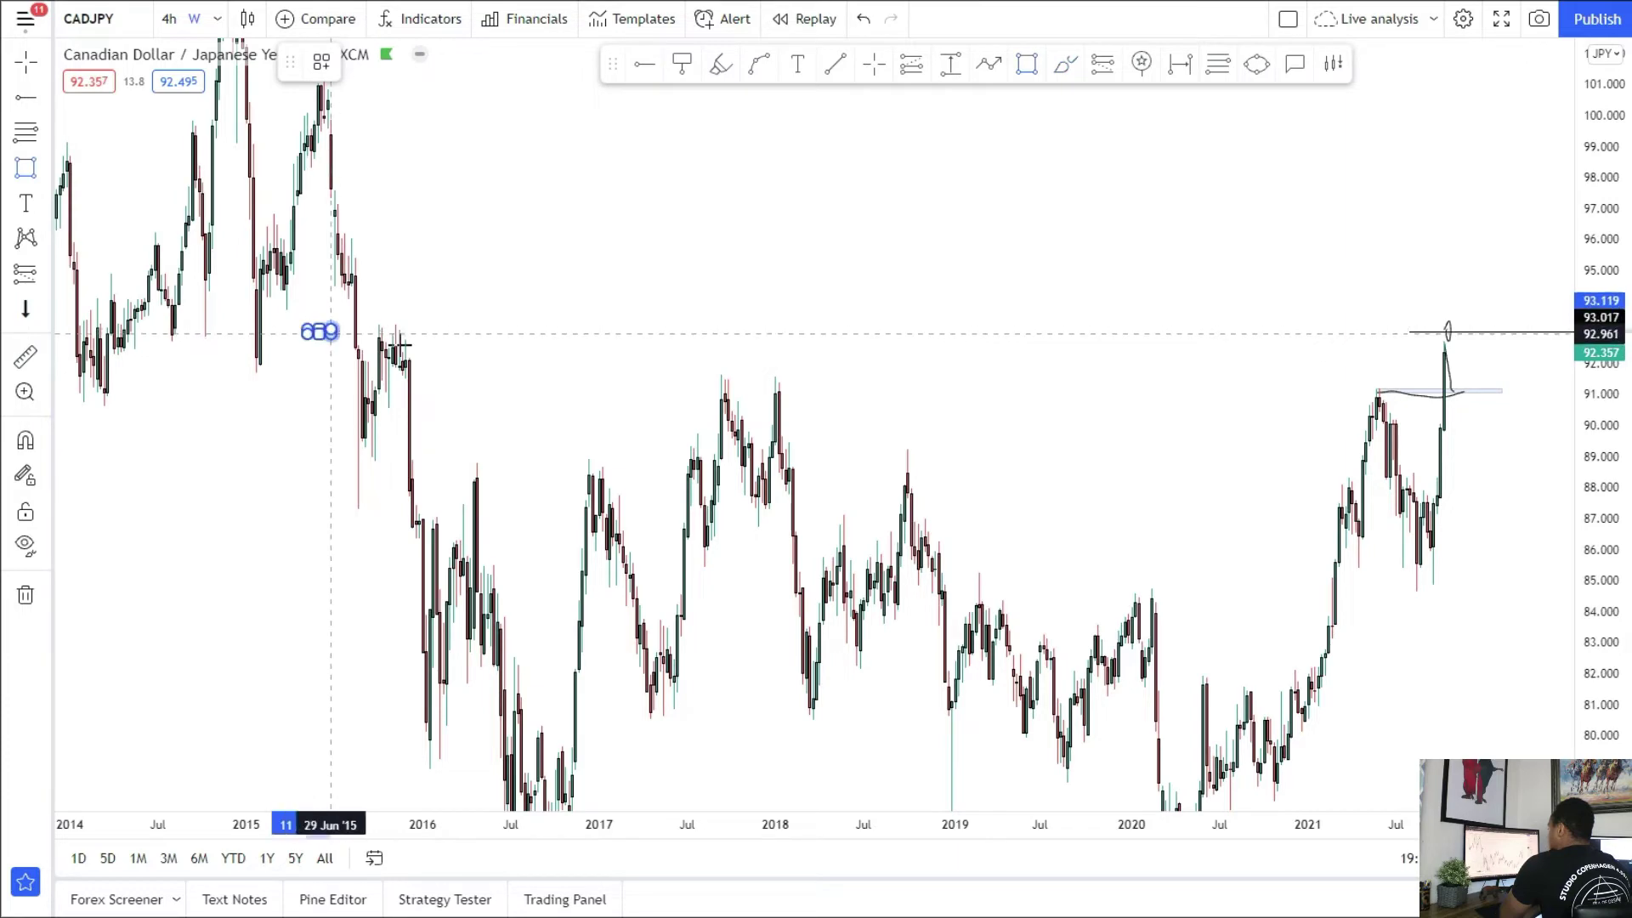
click(680, 370)
drag(543, 517, 823, 673)
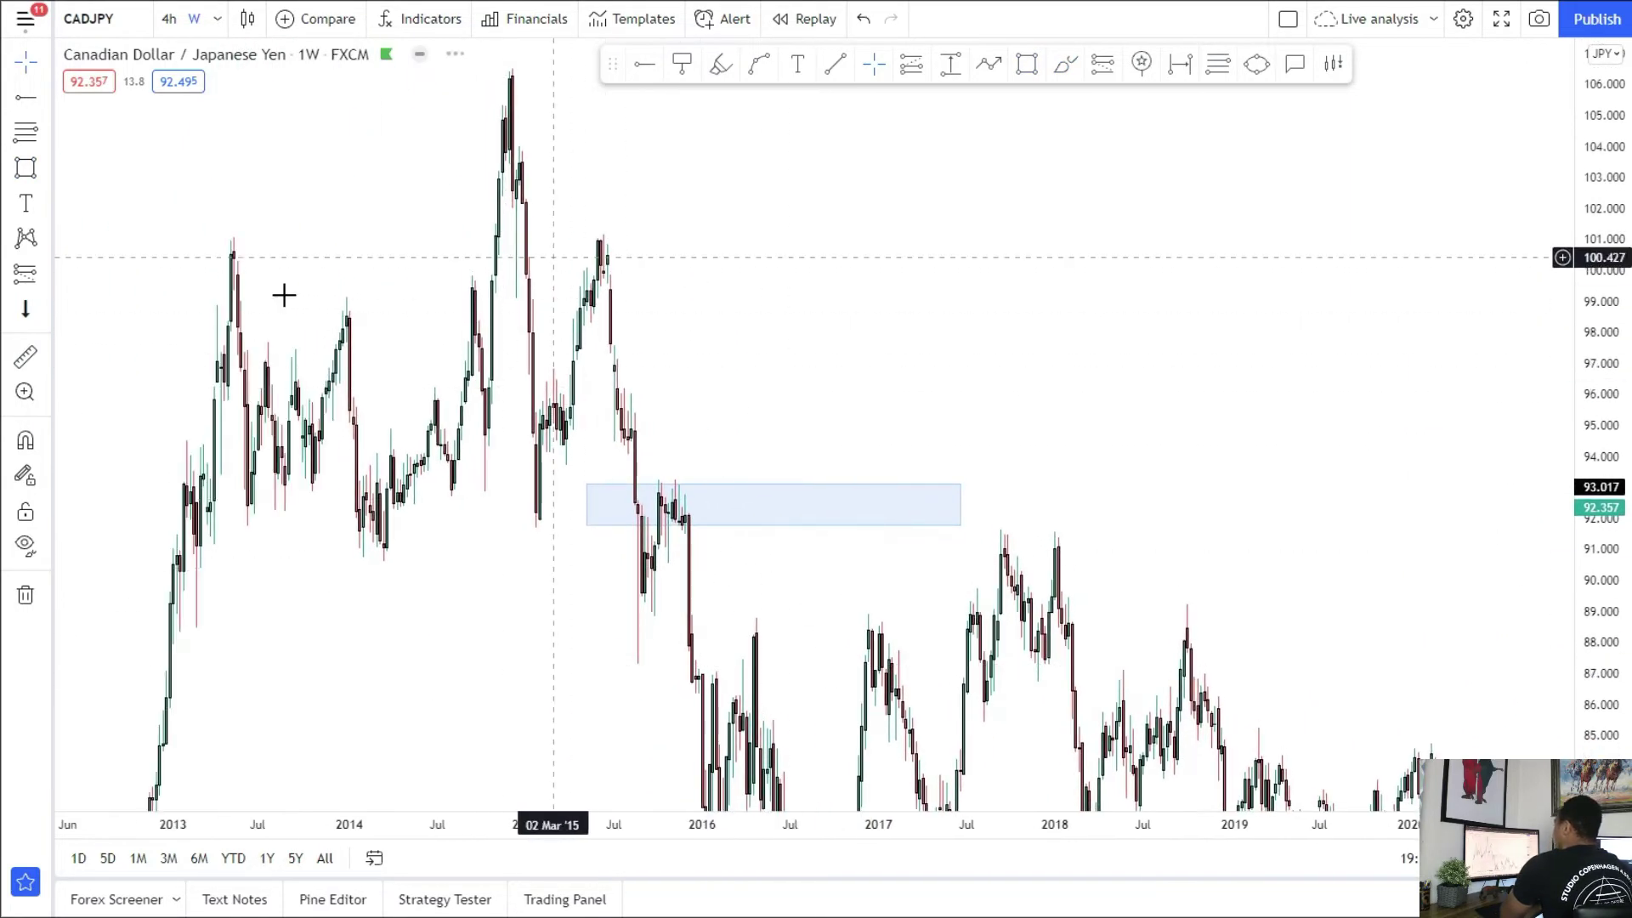
mouse_move(969, 493)
mouse_down()
mouse_move(875, 423)
mouse_move(554, 368)
mouse_up()
click(551, 373)
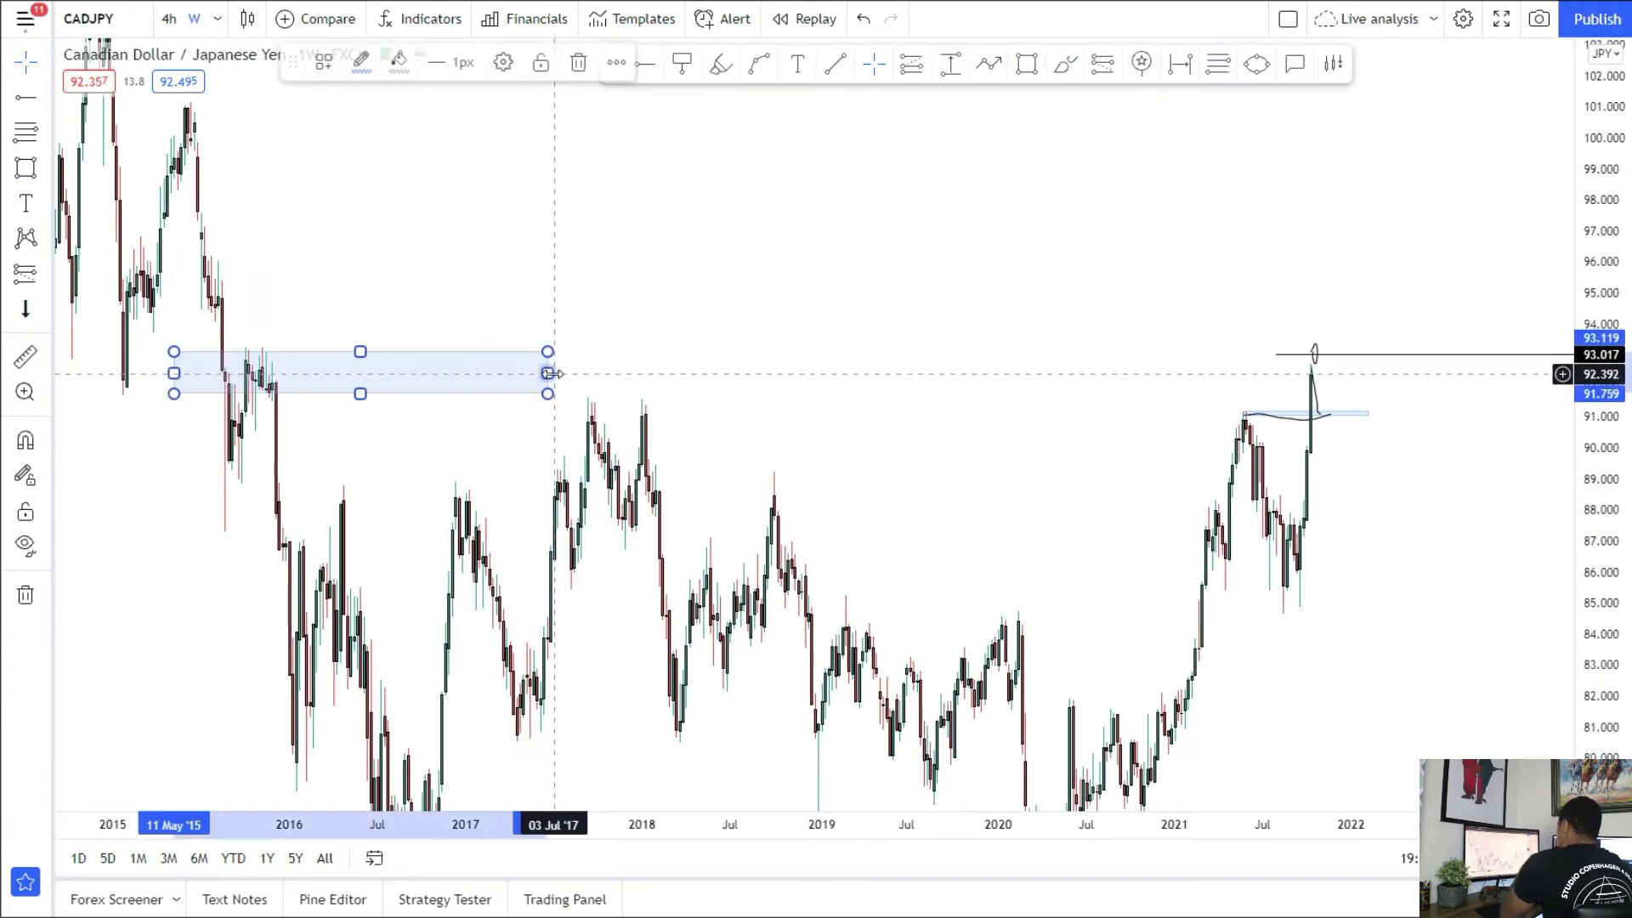
scroll(751, 536, up, 5)
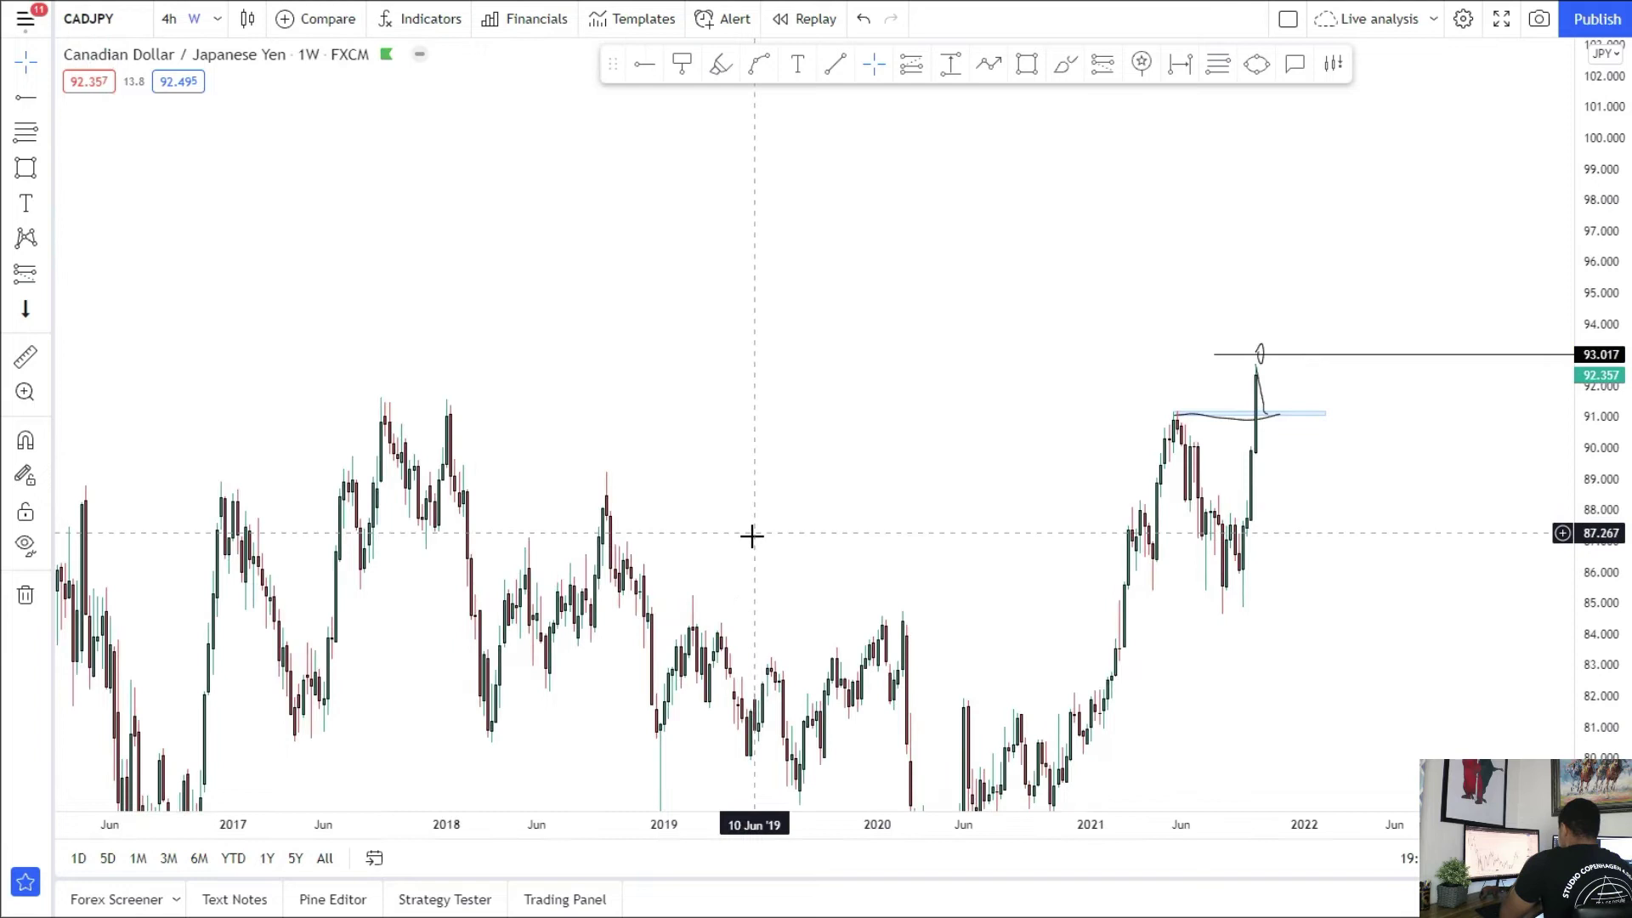
Step: Switch the chart to the 1 day interval and on to the 4 hours interval, showing price beneath the 93.017 ray
click(184, 15)
click(293, 568)
drag(1587, 693, 947, 346)
click(170, 19)
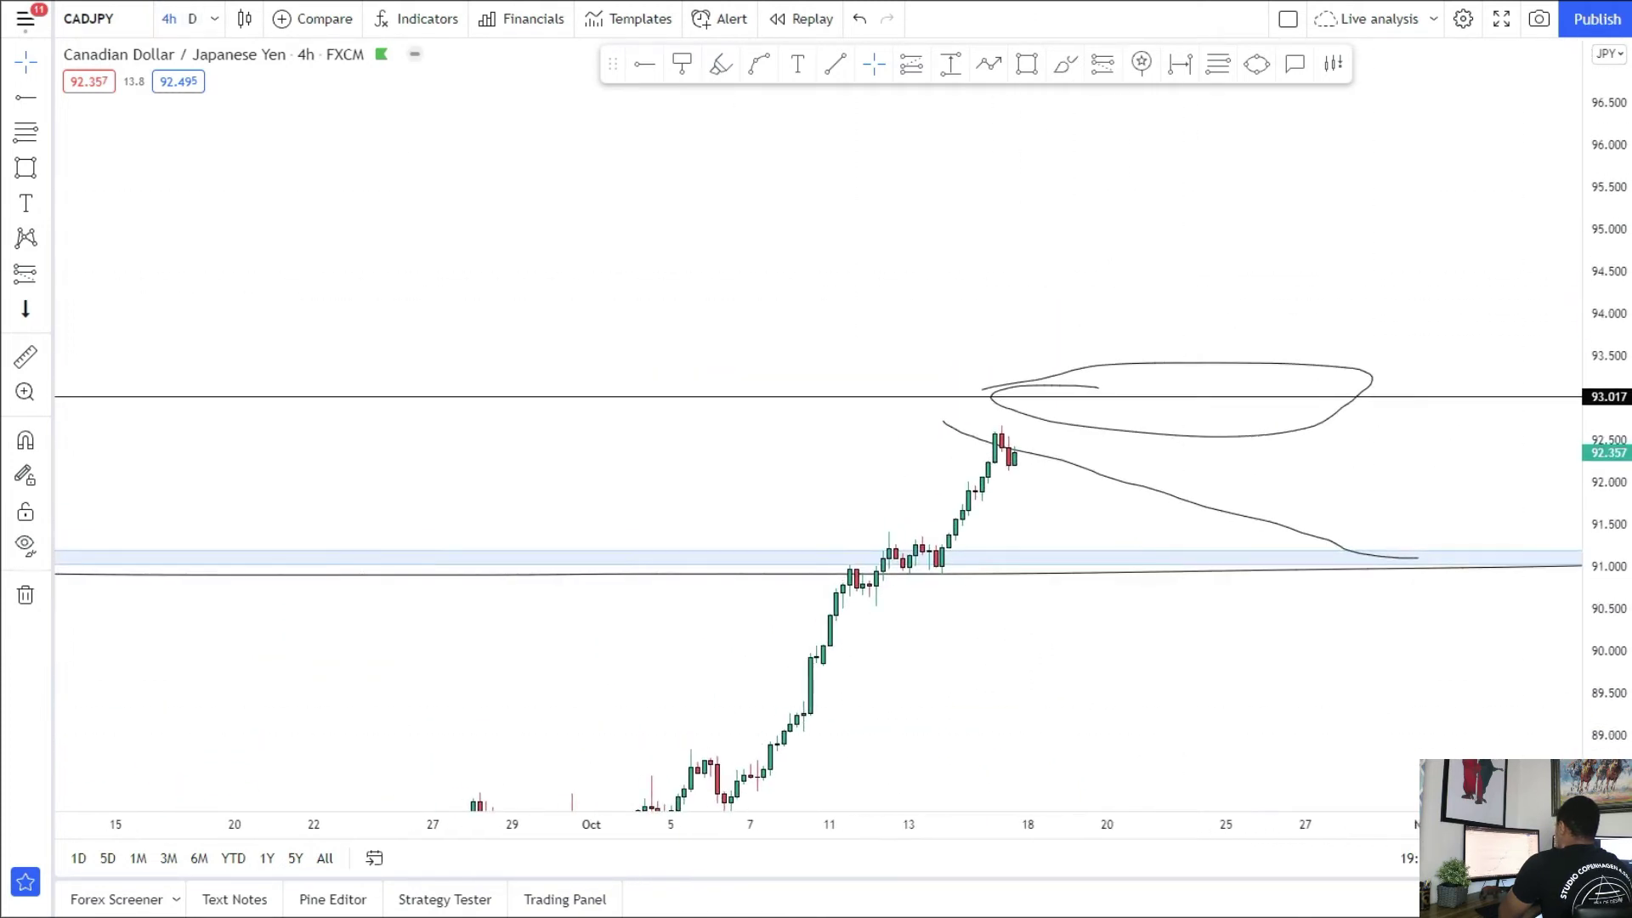
Step: Delete the brushed loop around the 93.017 ray and the brushed pullback curve
drag(1605, 644, 1264, 414)
key(Delete)
drag(1114, 543, 1017, 433)
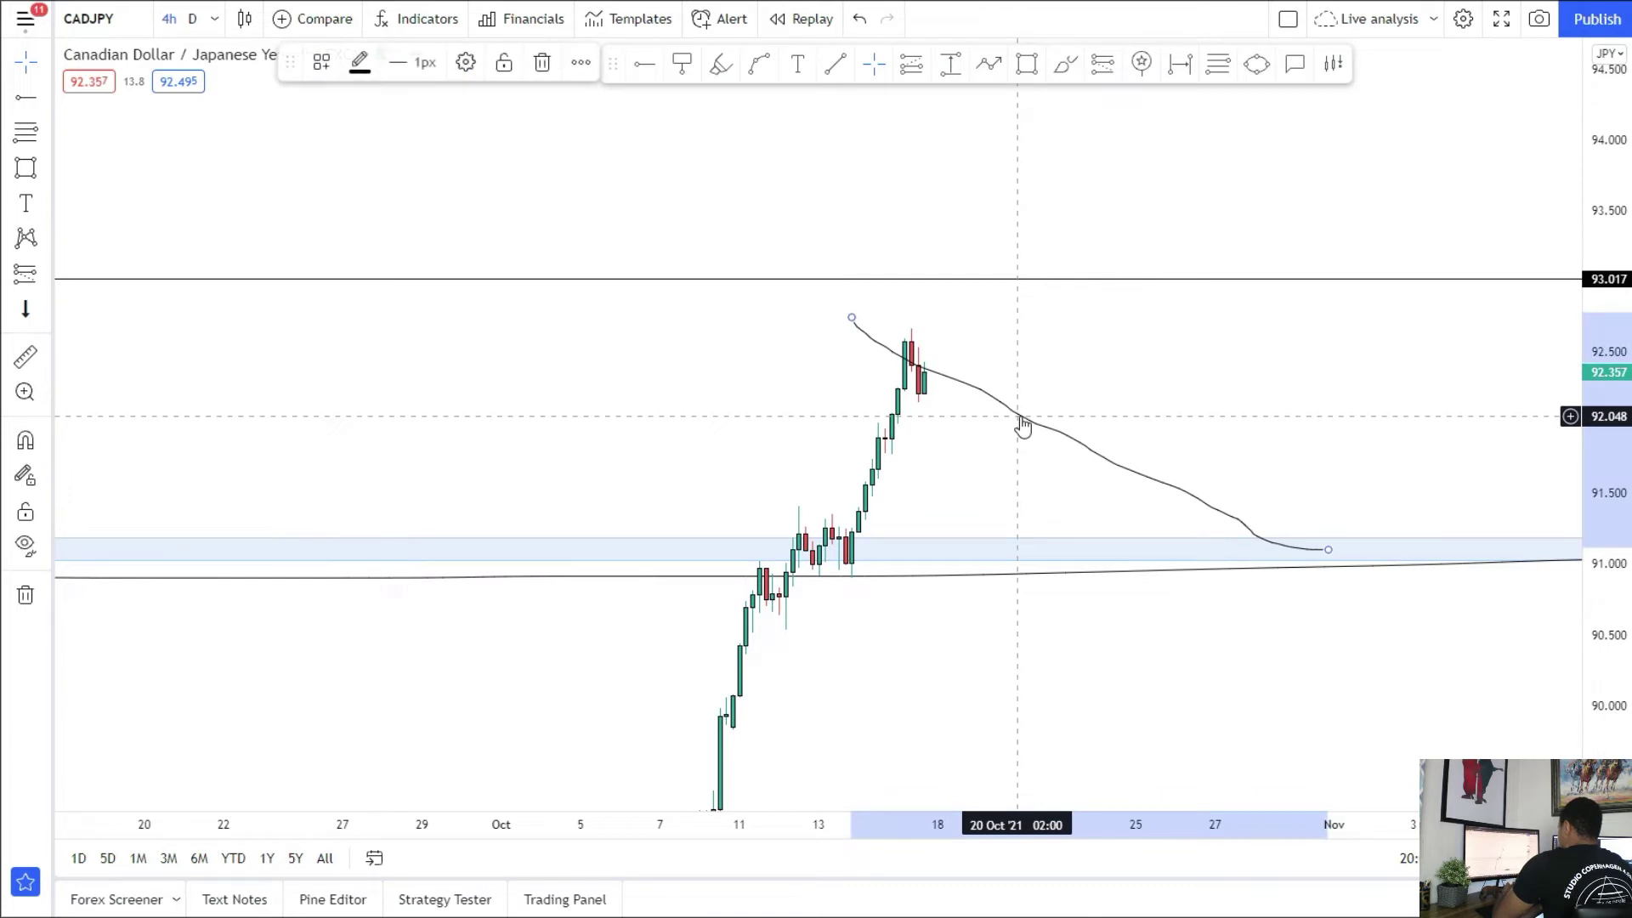
key(Delete)
Step: Place a short position just below the 93.017 ray with entry 92.929 and stop 93.401, extending its target into the rectangle zone
click(47, 273)
click(98, 313)
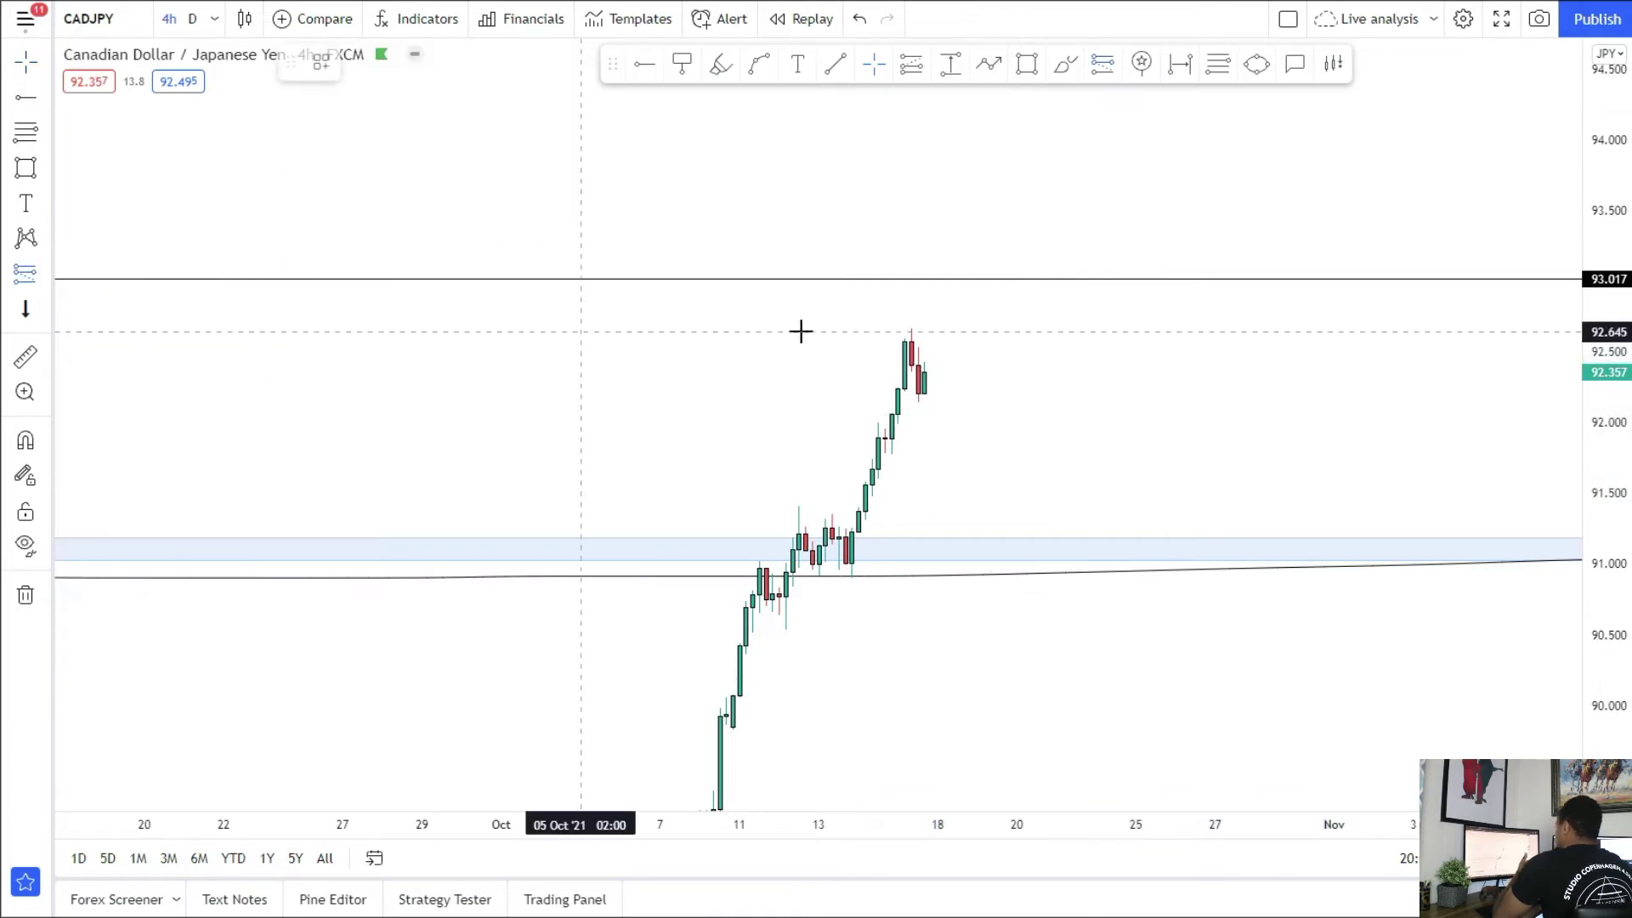
click(977, 291)
drag(960, 163, 890, 192)
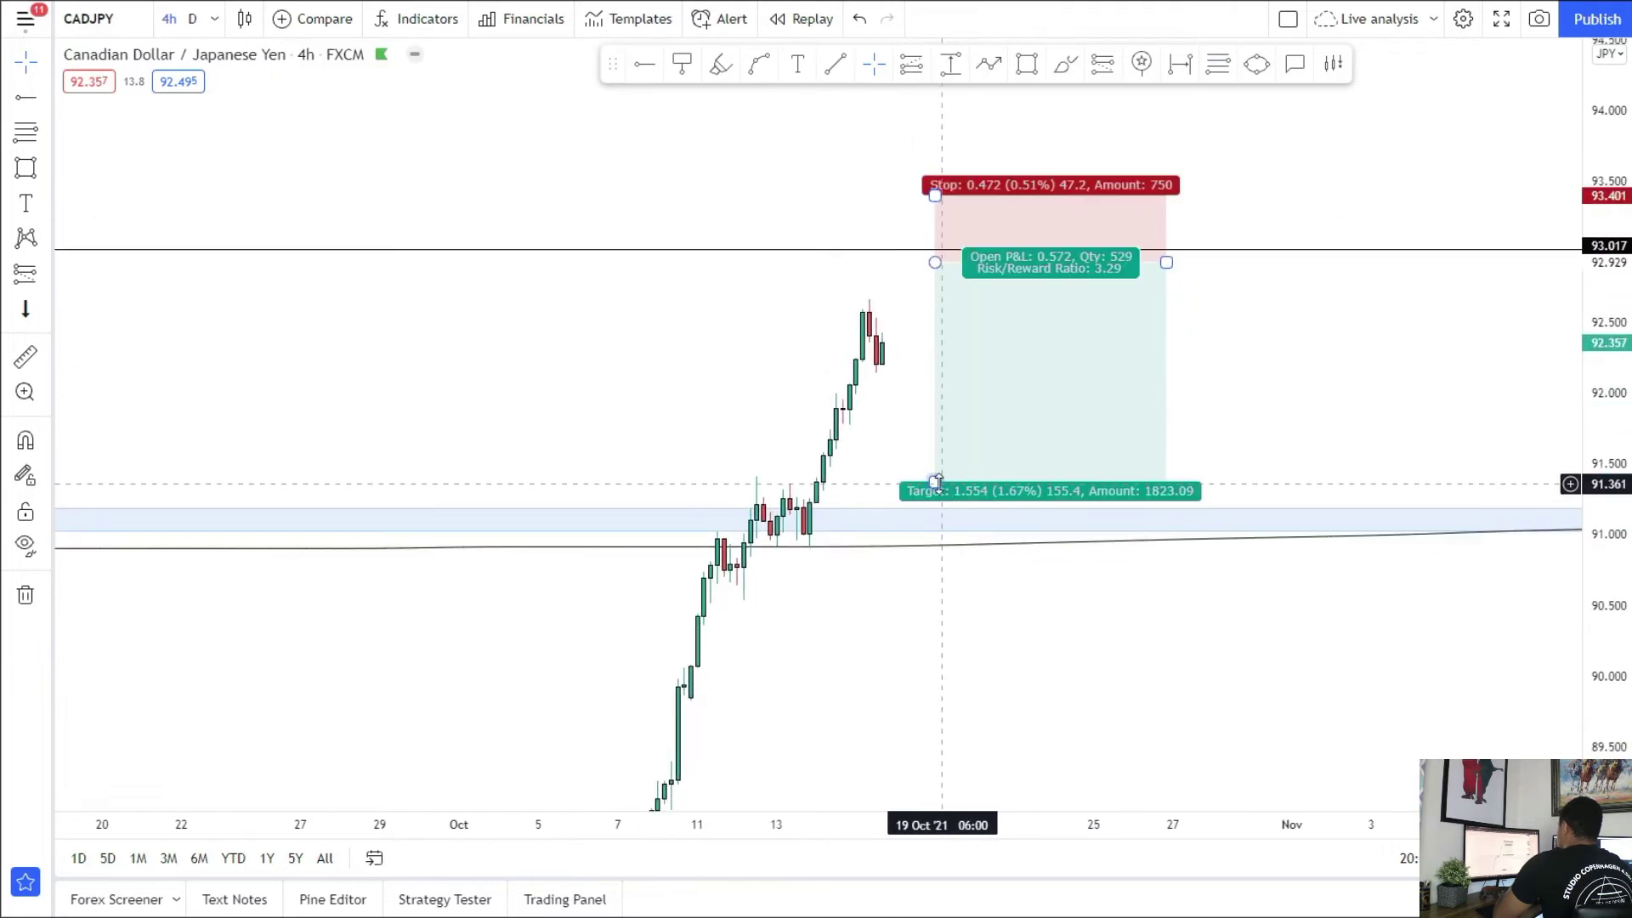
drag(936, 481, 935, 536)
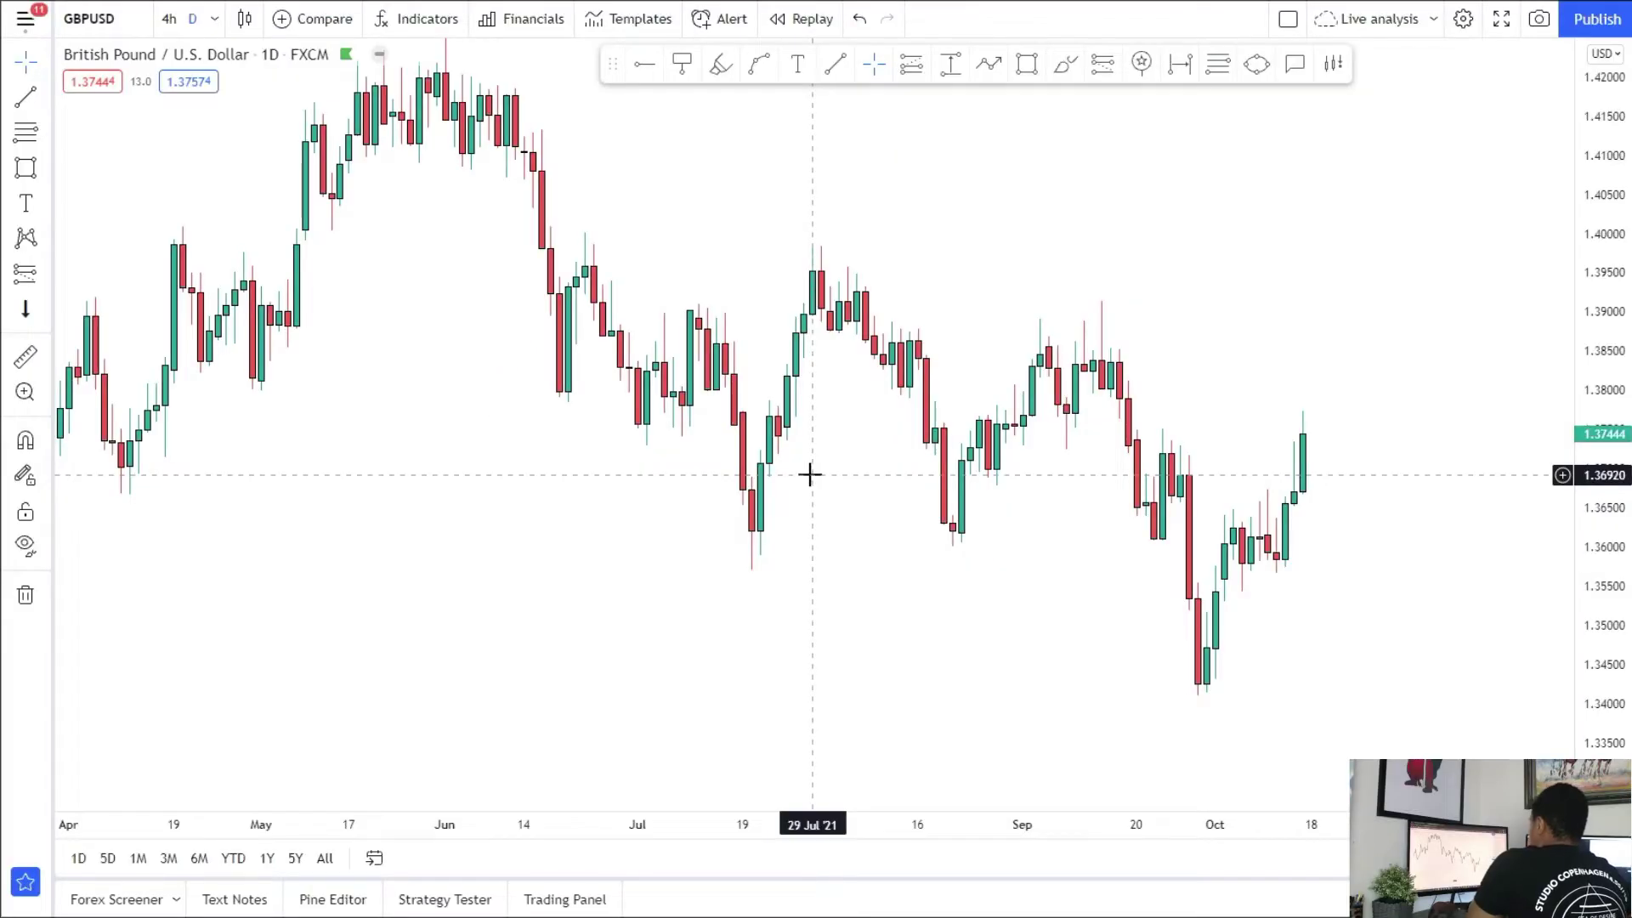
Step: On the GBPUSD daily chart, draw a rectangle zone from the 19 July '21 low into November at 1.36247 to 1.36090
scroll(809, 451, up, 3)
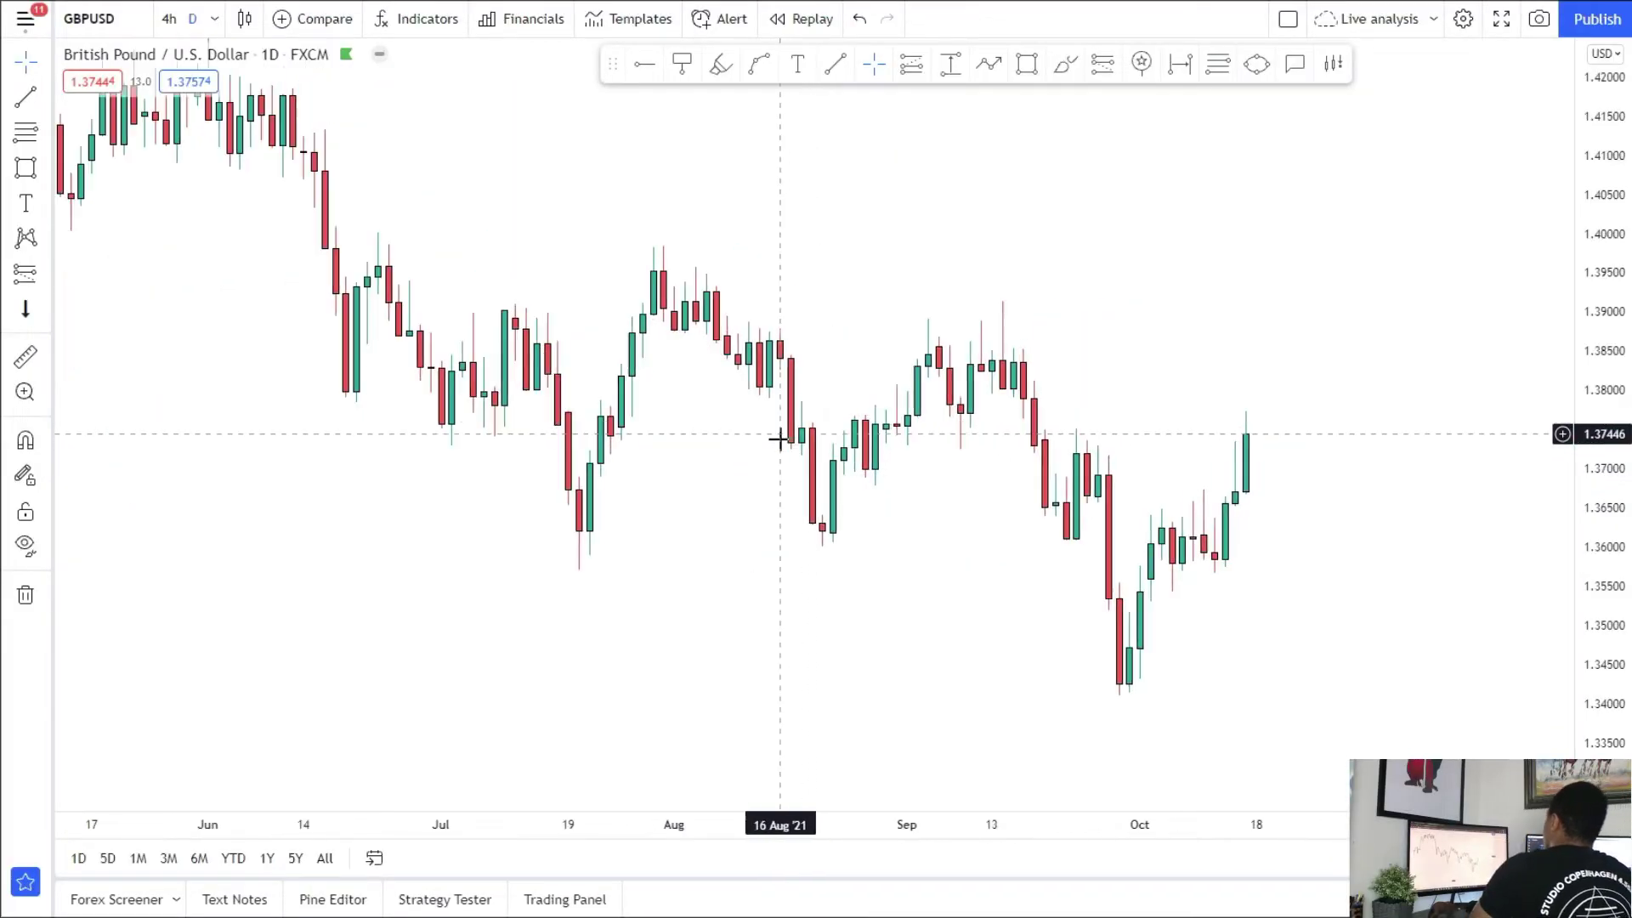
drag(1604, 695, 1604, 663)
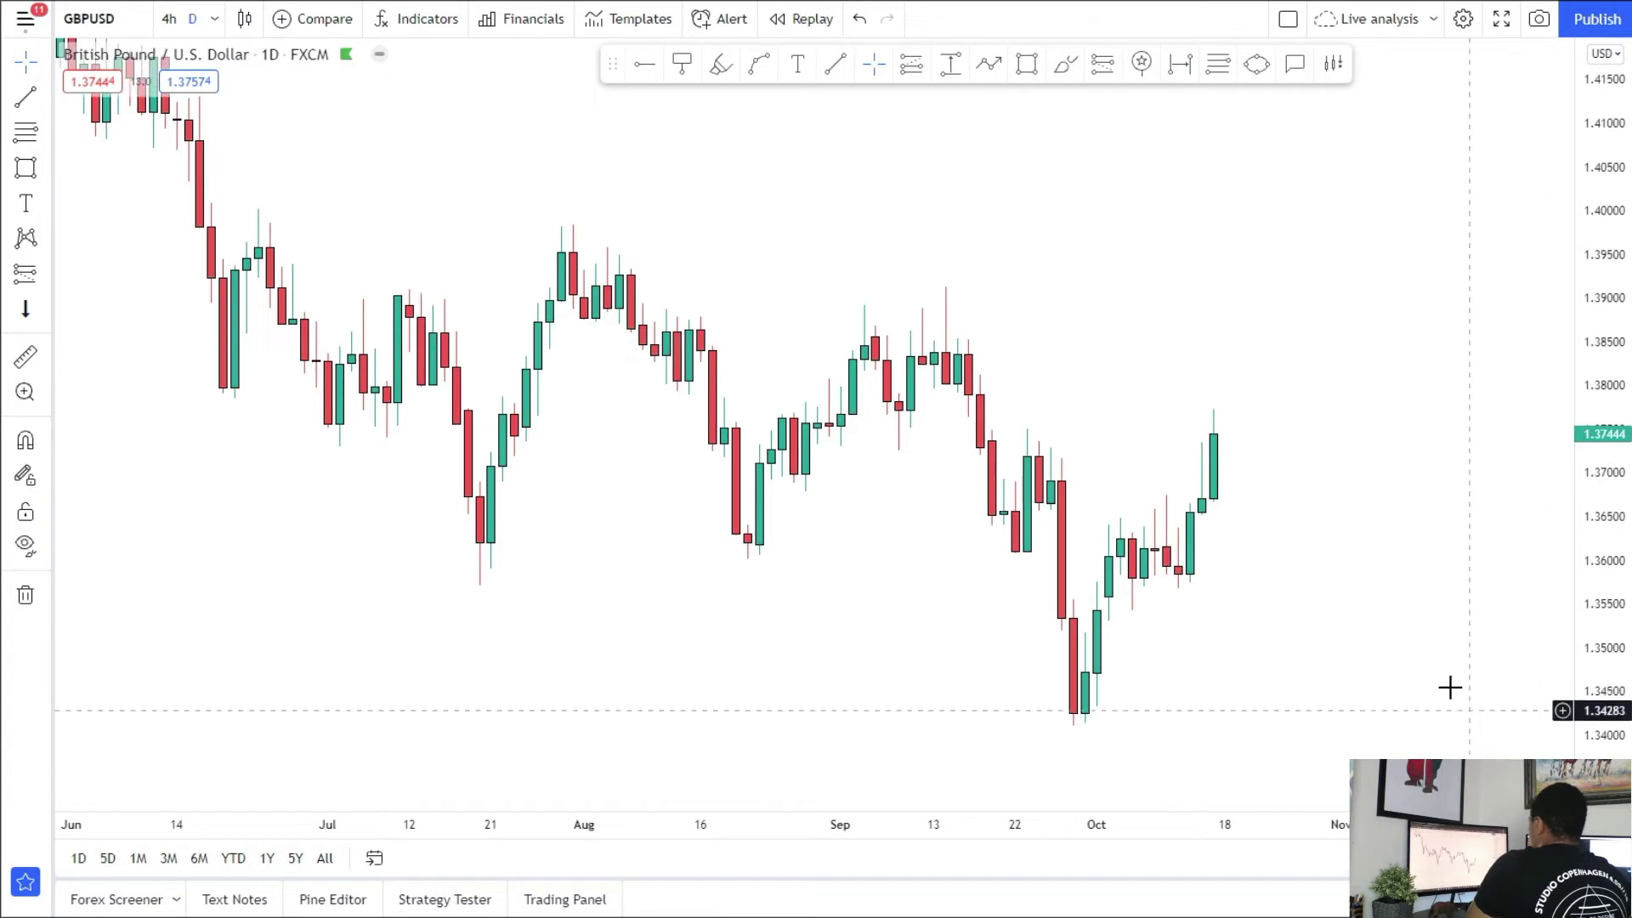
drag(1225, 531, 1158, 442)
click(1027, 75)
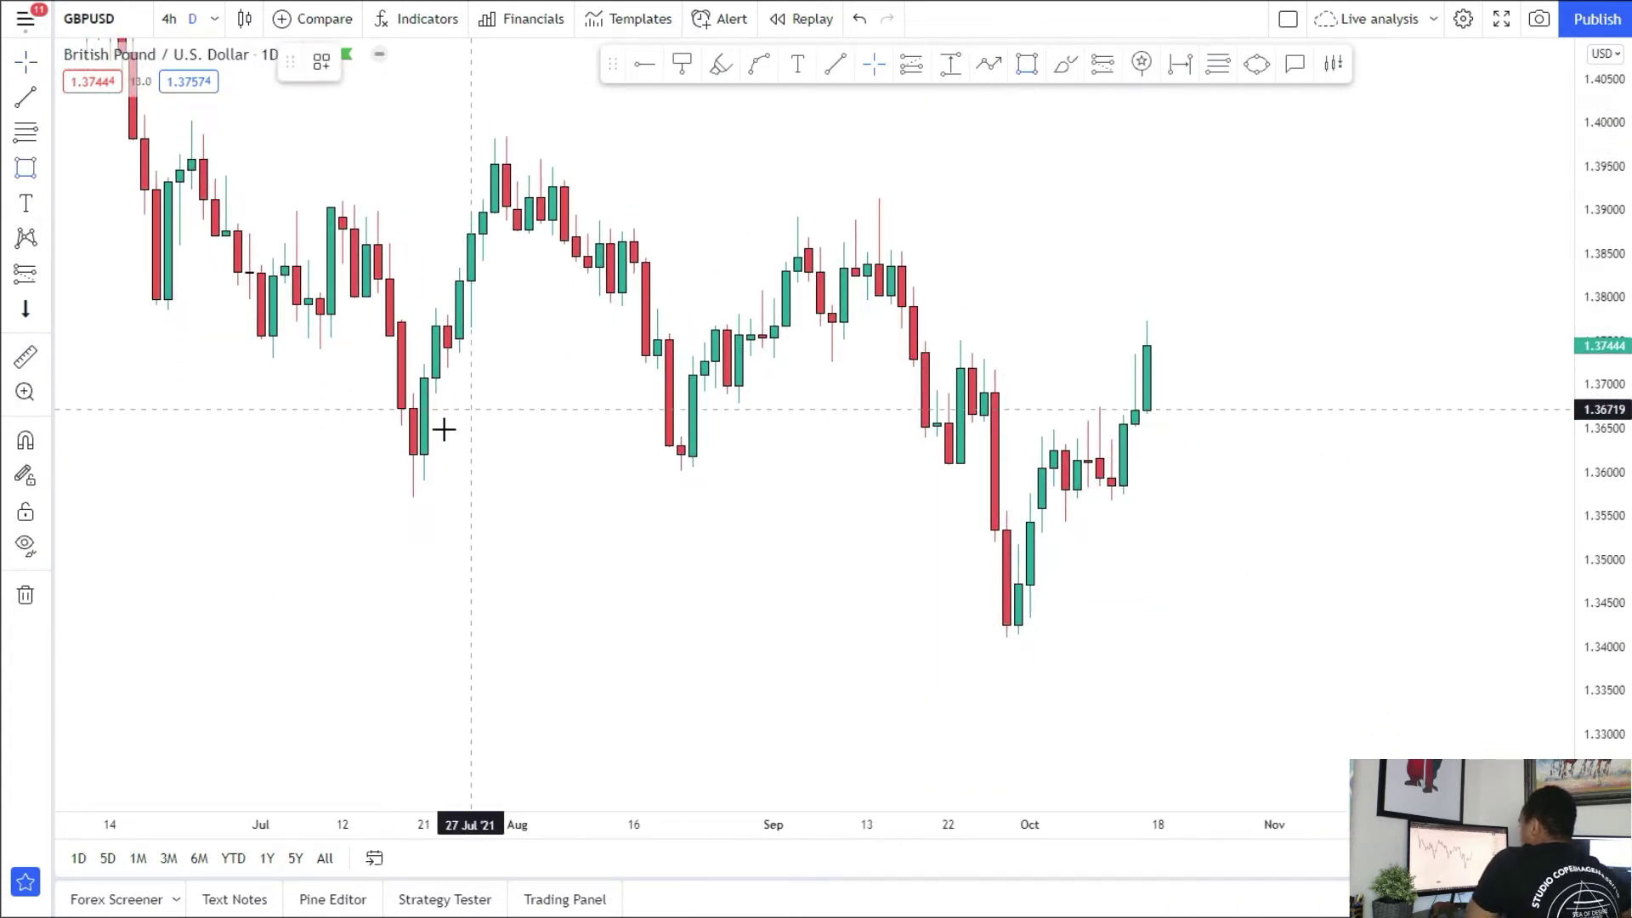
click(400, 450)
click(1390, 464)
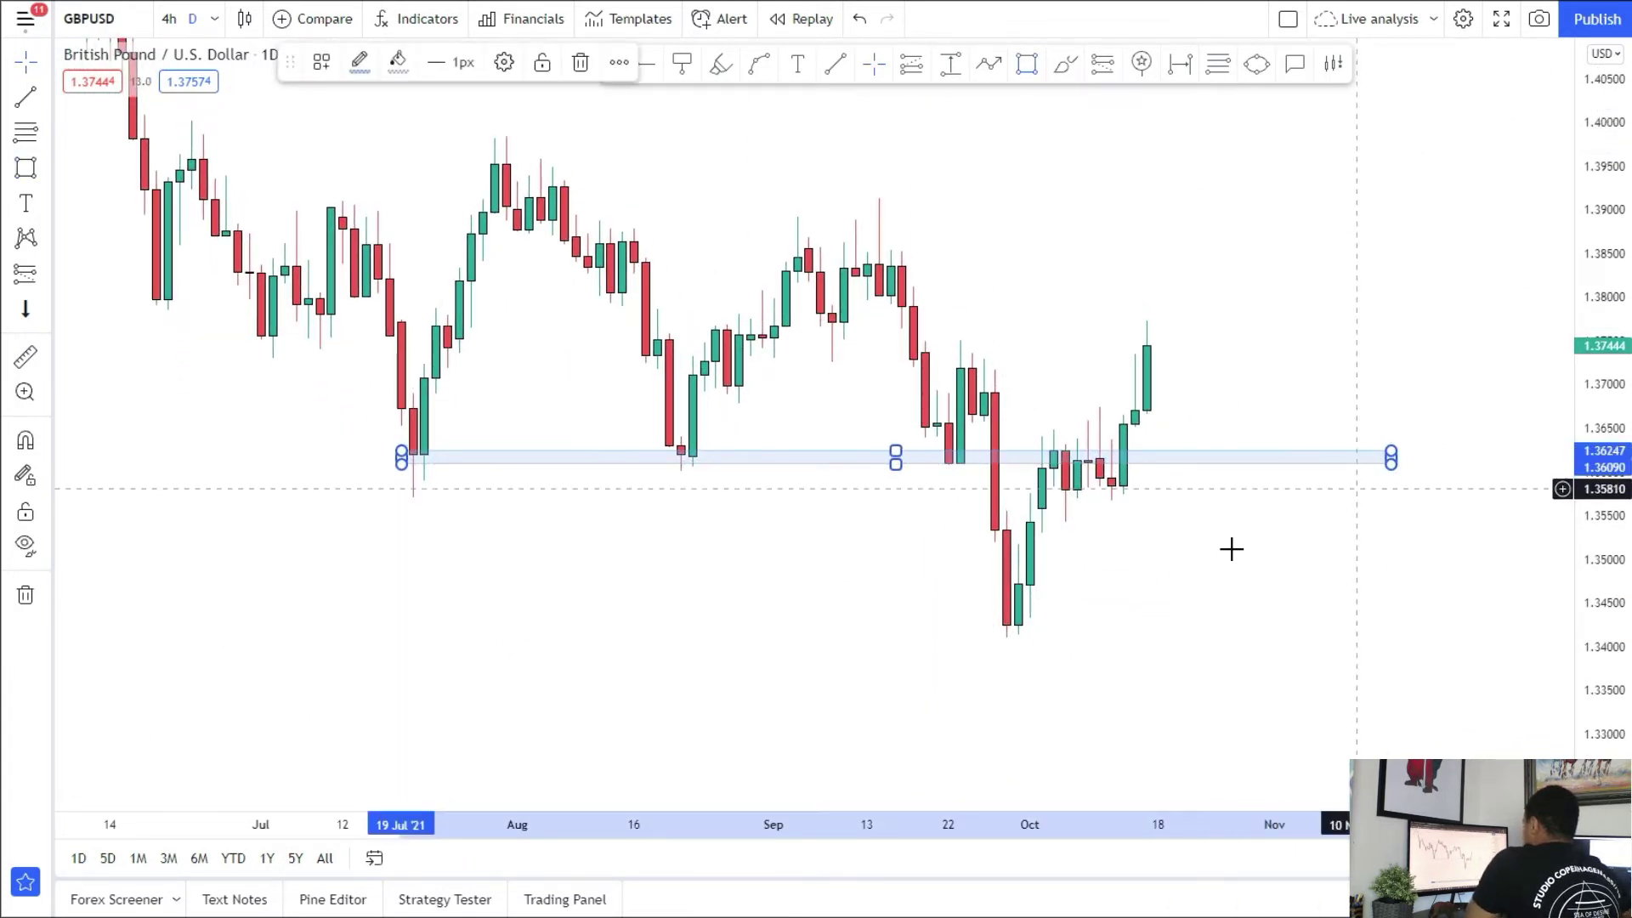
Step: Examine how the GBPUSD daily candles since July trade around the rectangle zone, especially those of October
drag(1063, 597, 1019, 581)
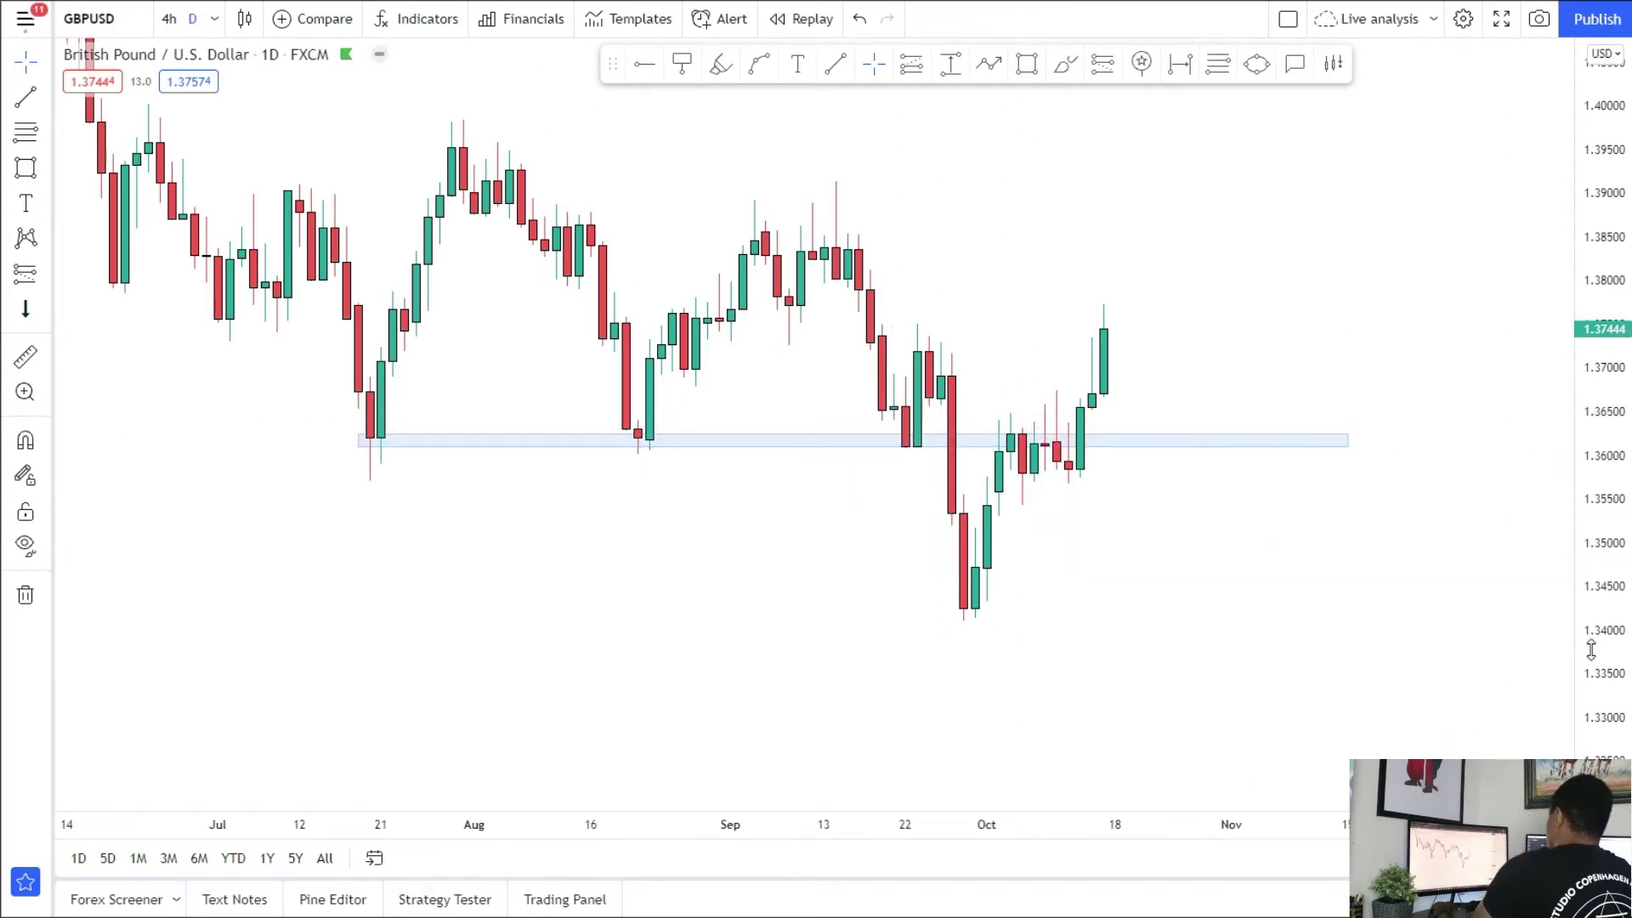
drag(1596, 624, 1592, 444)
scroll(1408, 433, up, 3)
drag(737, 544, 745, 439)
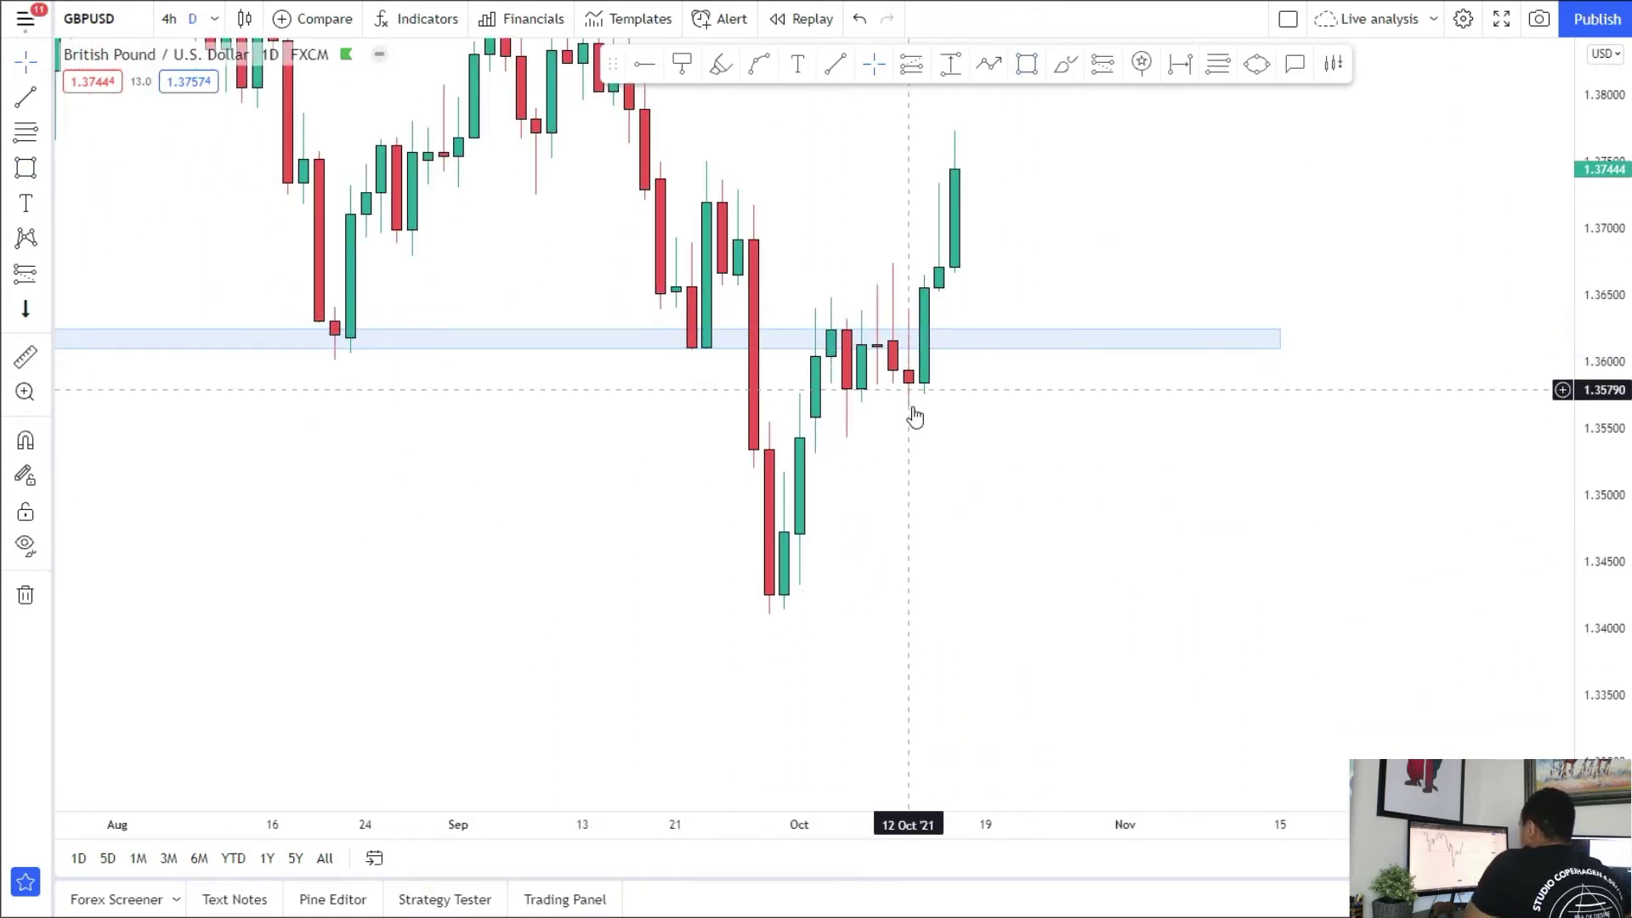
click(871, 362)
key(Escape)
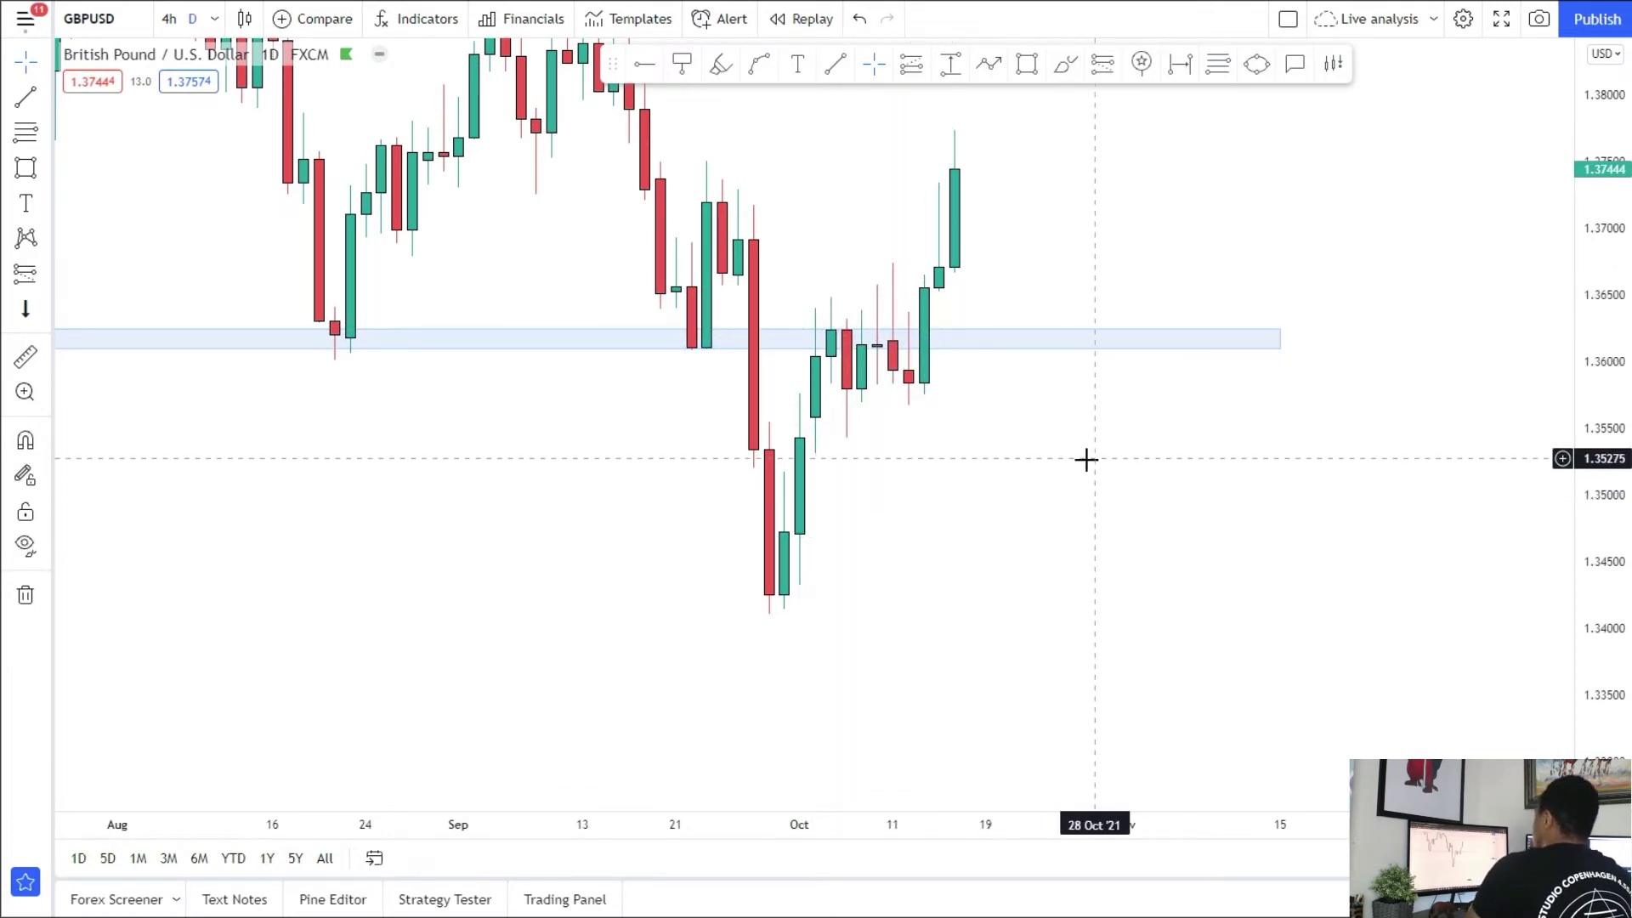
scroll(1089, 457, down, 2)
drag(1075, 467, 911, 583)
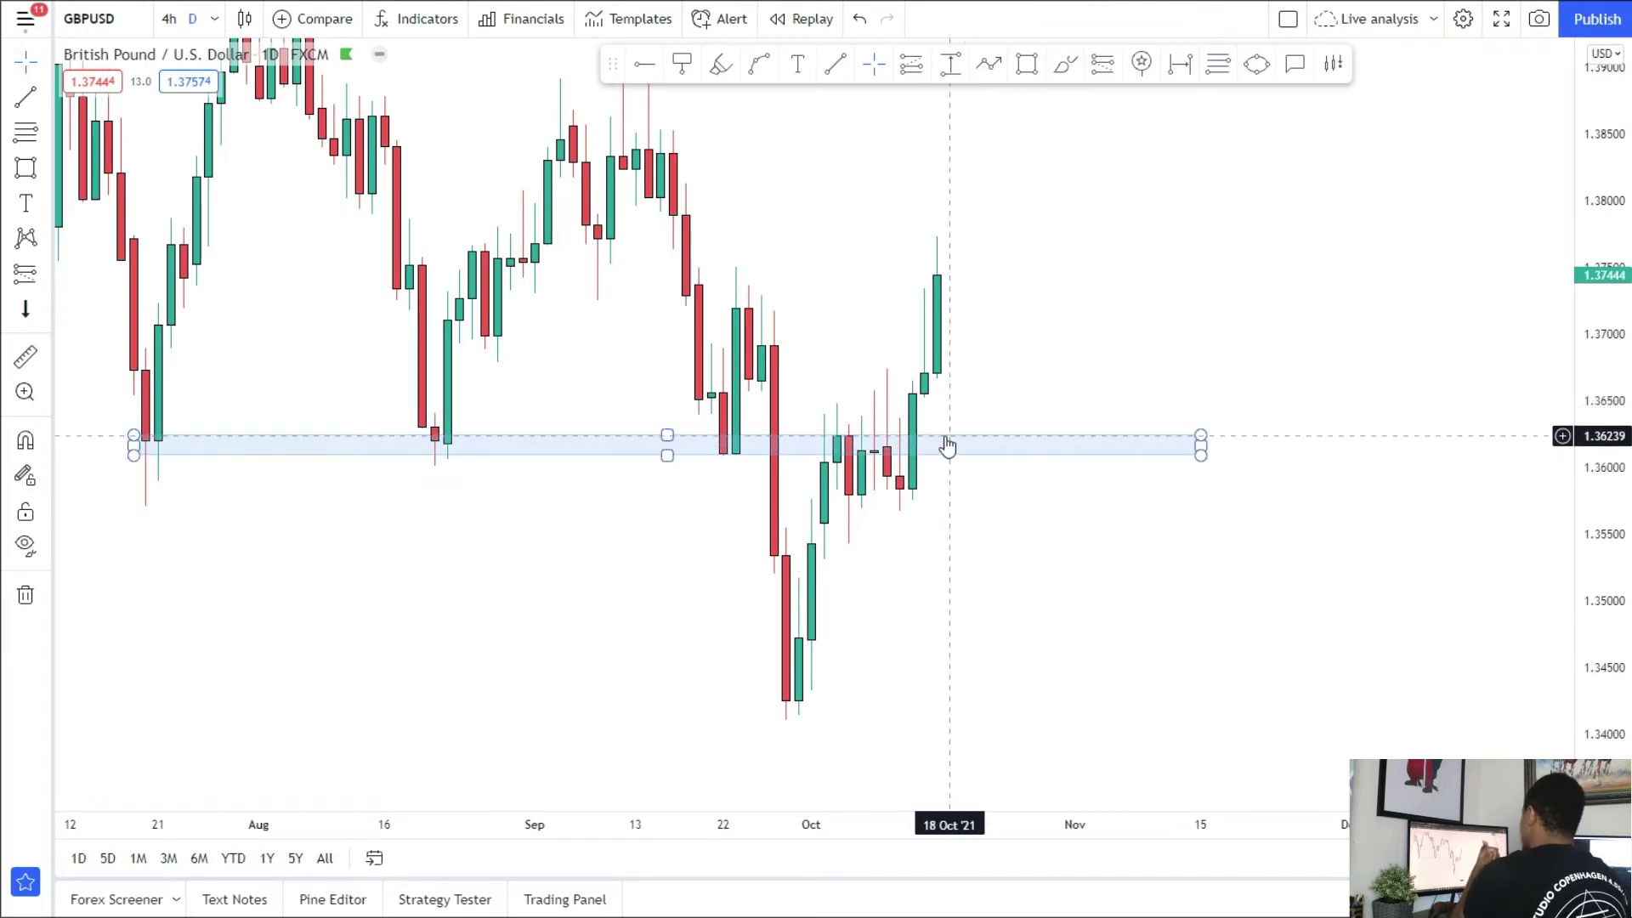
Step: Try a second rectangle zone from 21 September at 1.37496 to 1.37180, check it on the 4 hours interval and remove it
click(26, 168)
drag(712, 268, 811, 287)
drag(1021, 306, 1187, 311)
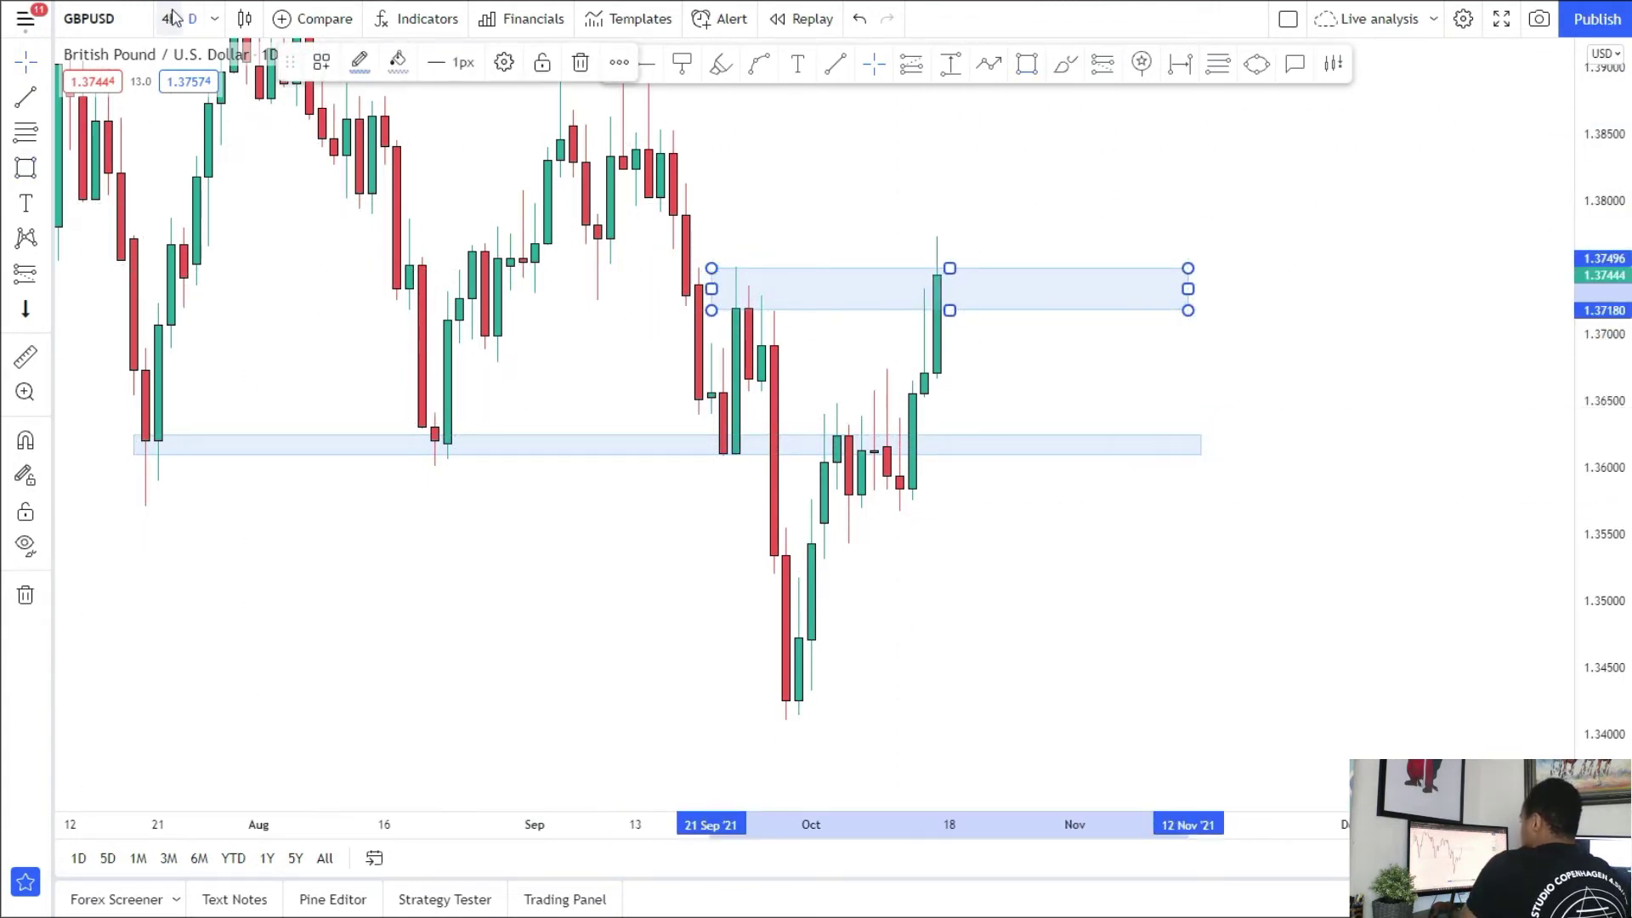
click(170, 18)
drag(1596, 620, 1596, 452)
drag(1329, 575, 1233, 573)
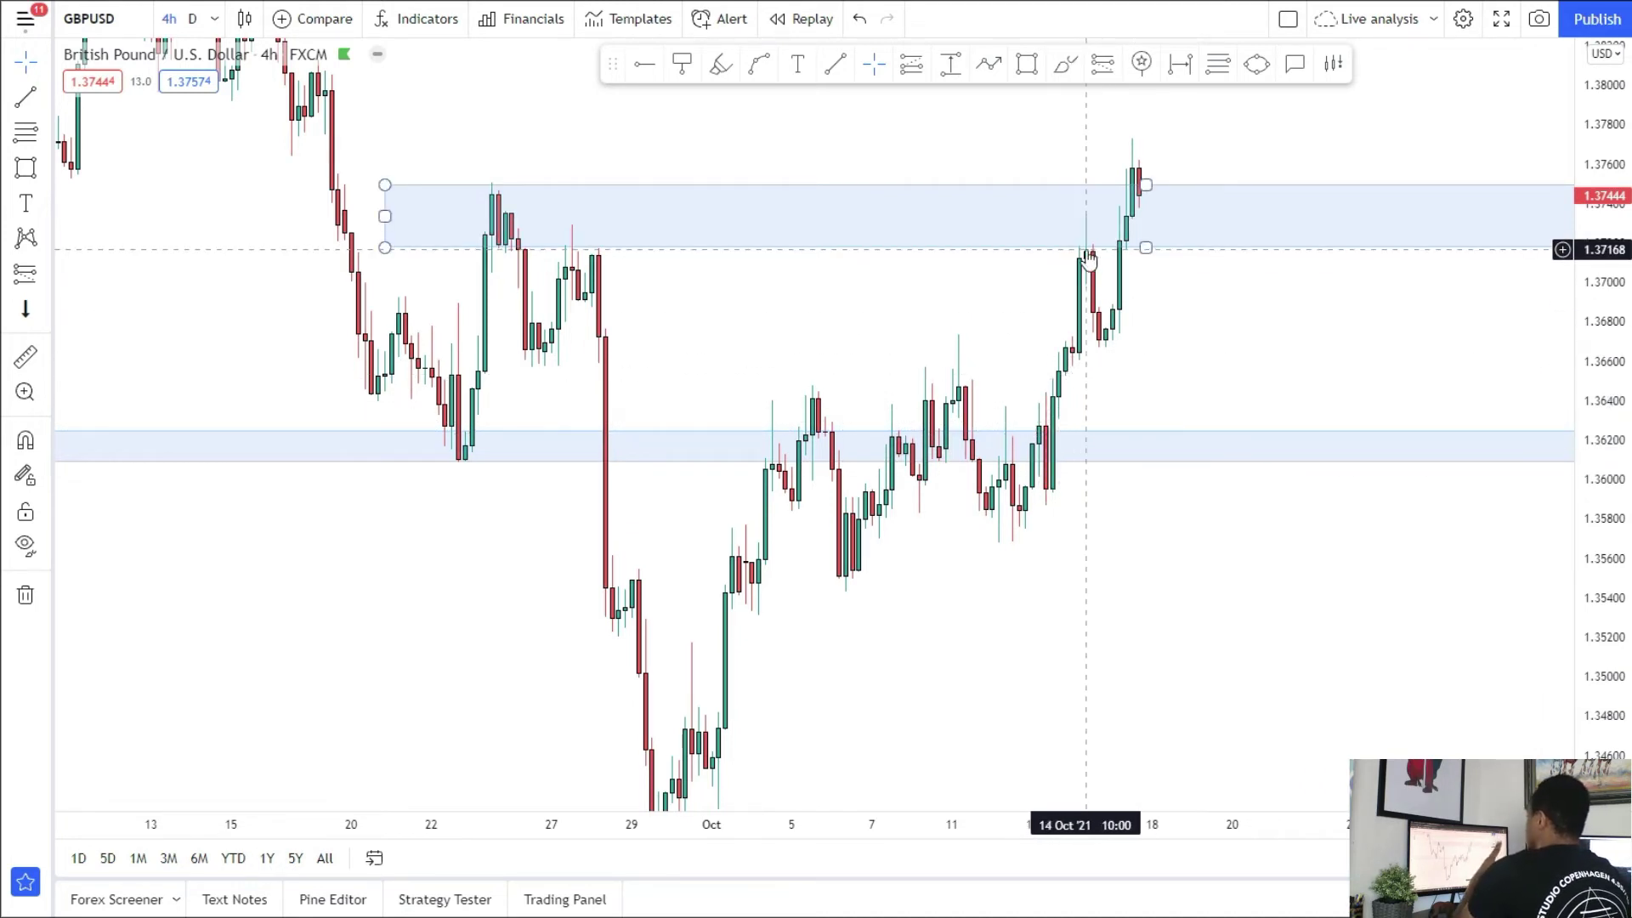
key(Delete)
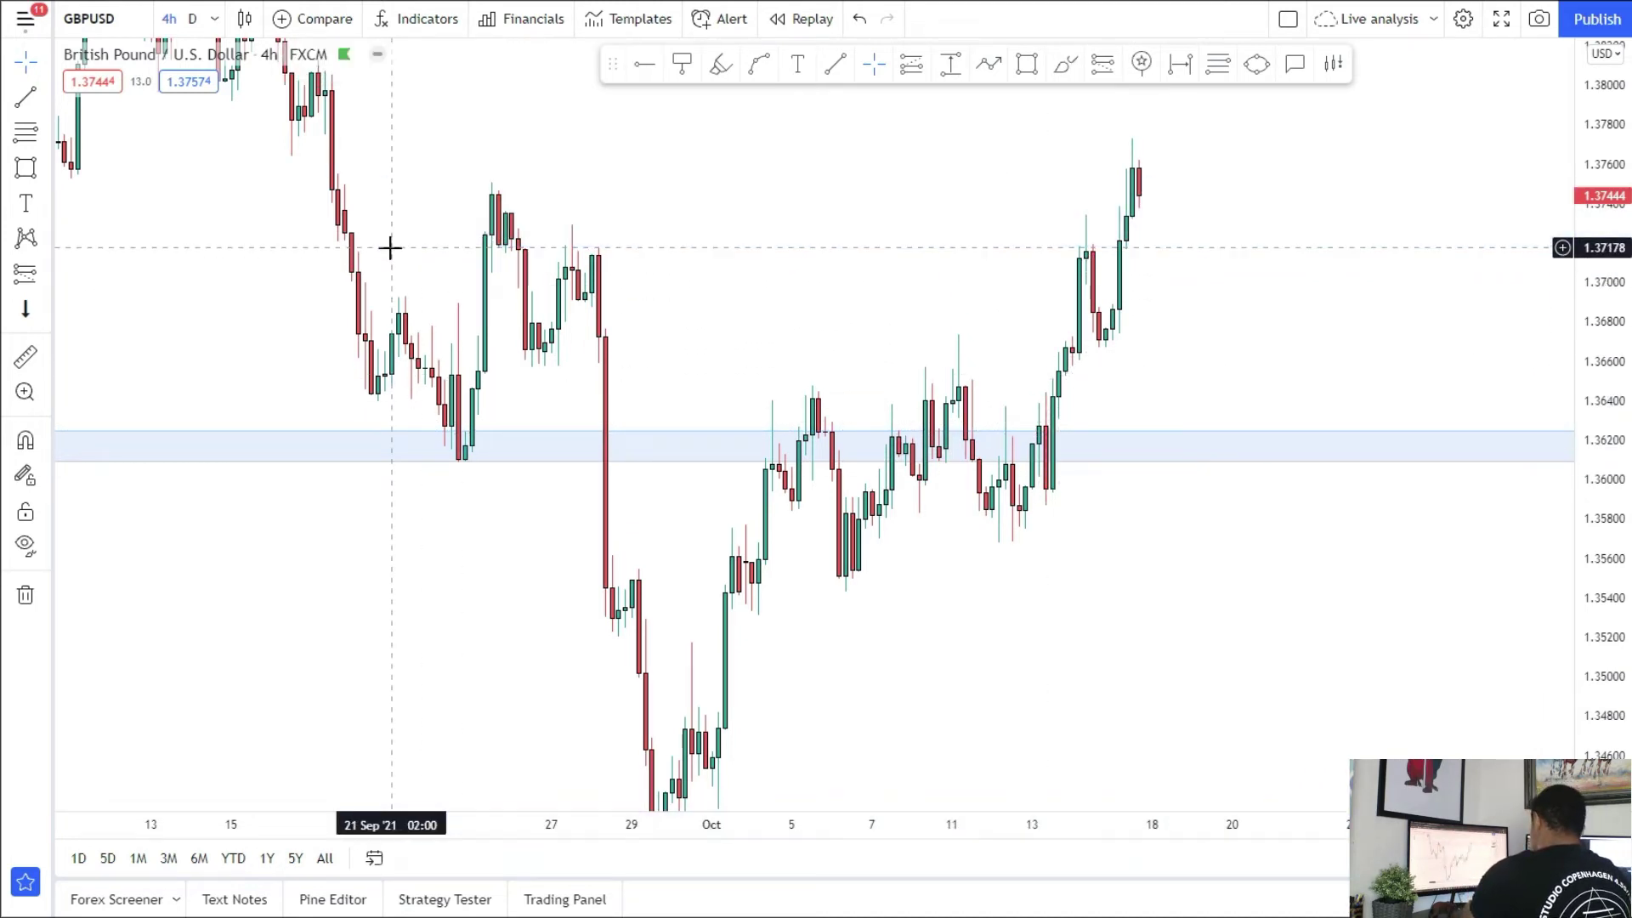
Step: Return to the 1 day interval and extend the rectangle zone's end date to about mid-December
click(195, 20)
click(1267, 506)
drag(1268, 507, 1428, 501)
drag(1595, 338, 1595, 481)
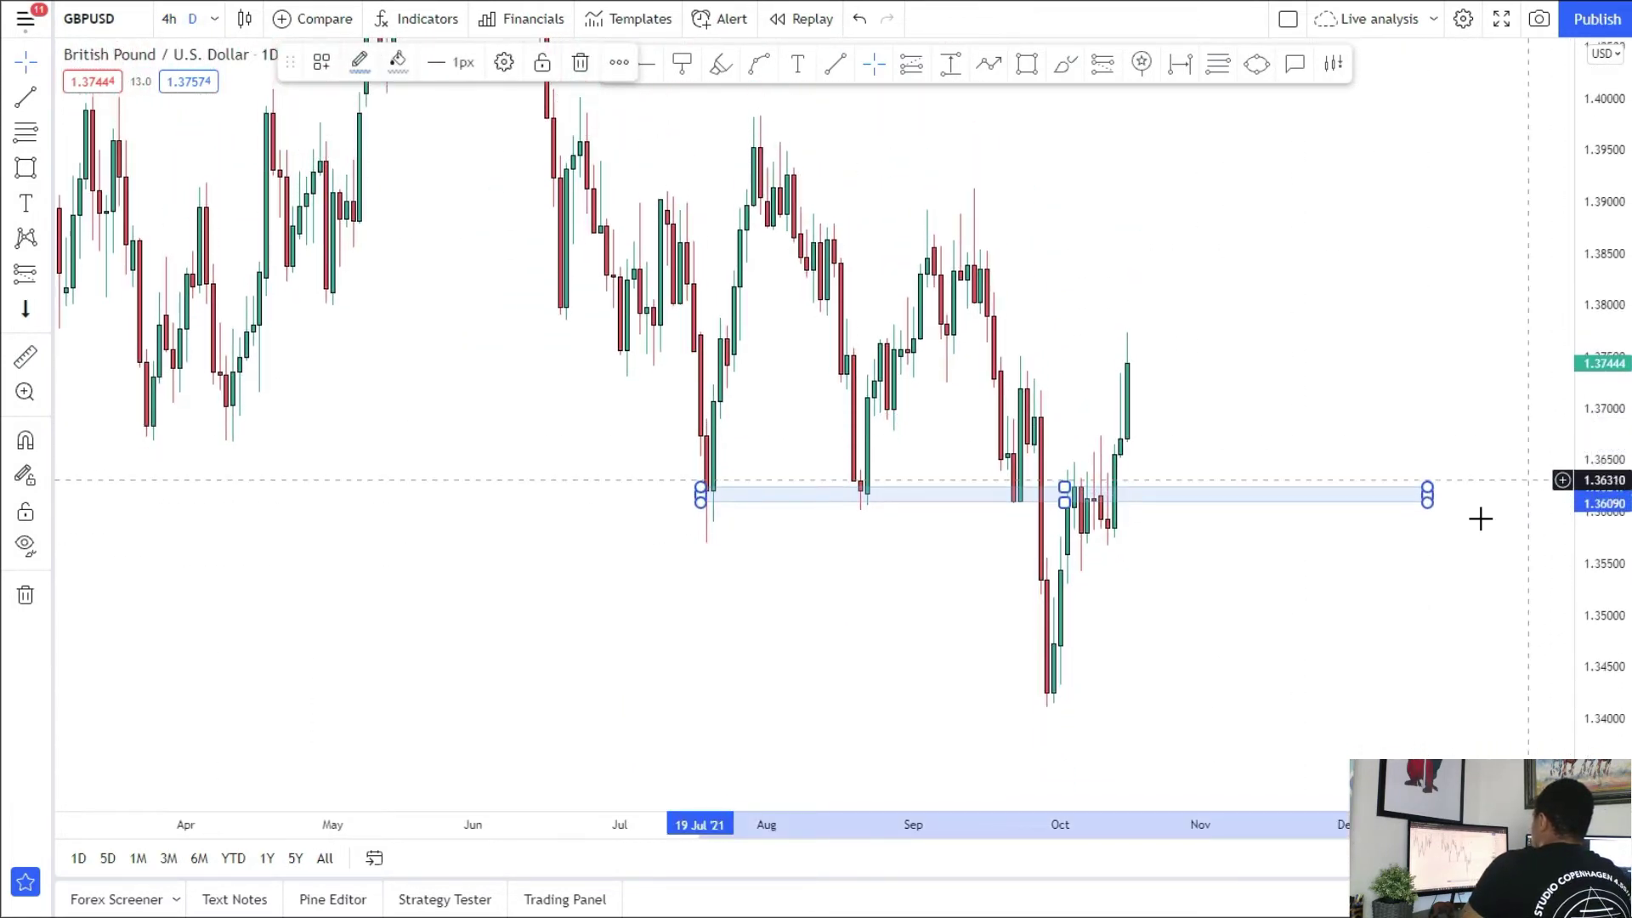
Step: Draw a falling trendline from 1.39812 on 30 July to 1.36443 on 22 November, and a rectangle zone at about 1.375 to 1.373 from late September
scroll(987, 639, up, 4)
drag(987, 639, 1079, 627)
drag(1003, 503, 1027, 572)
click(24, 97)
click(520, 186)
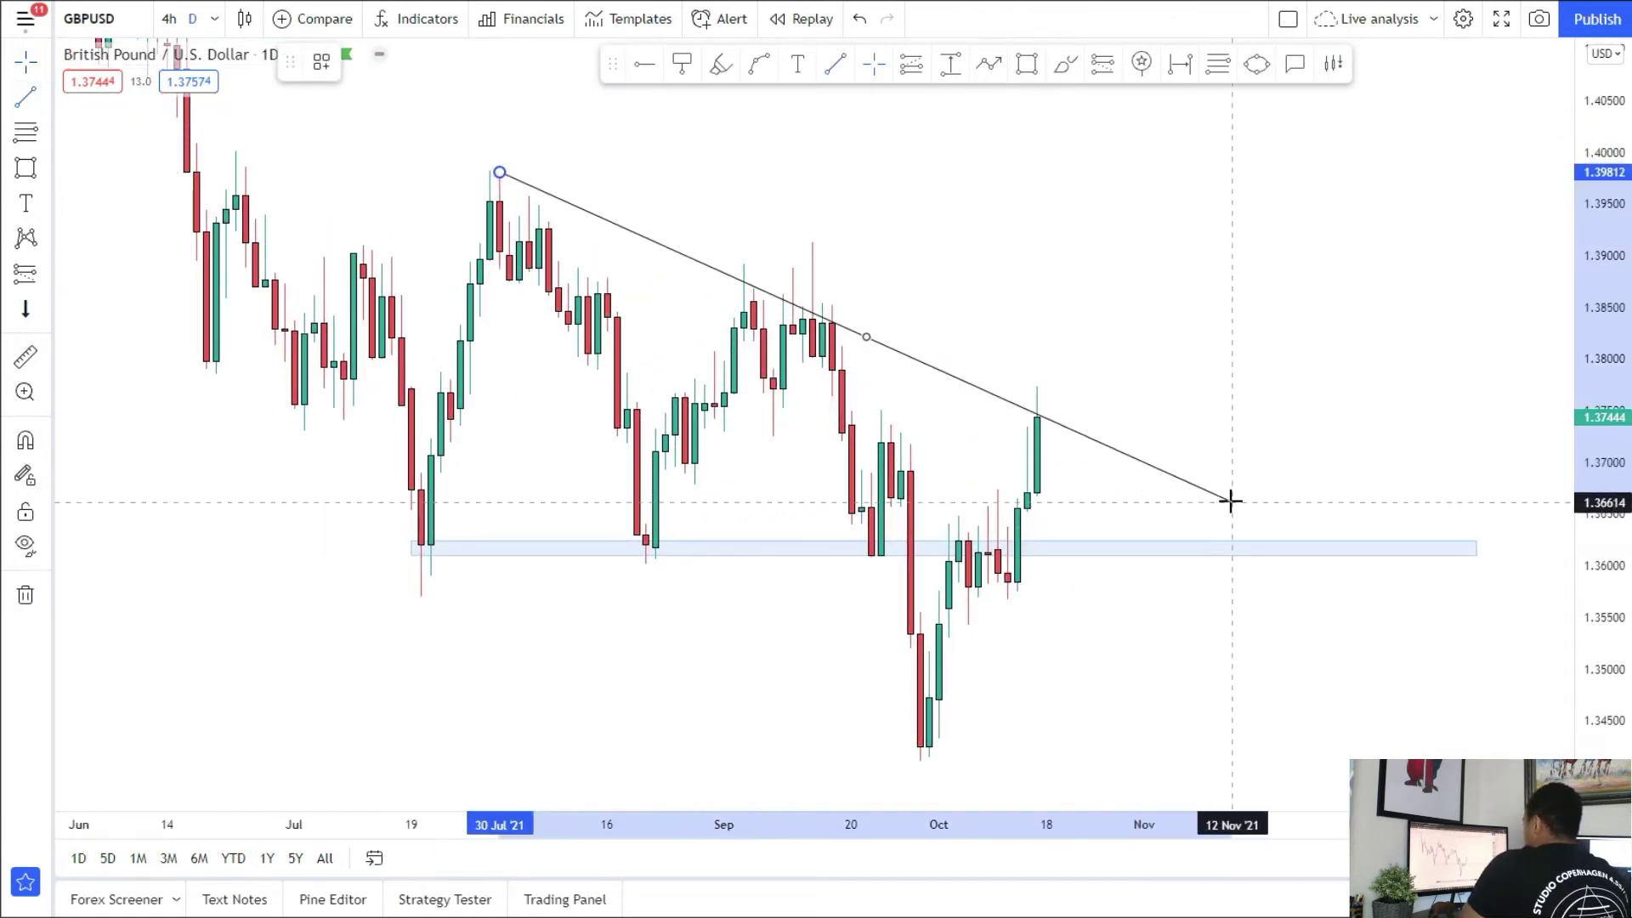
click(1292, 519)
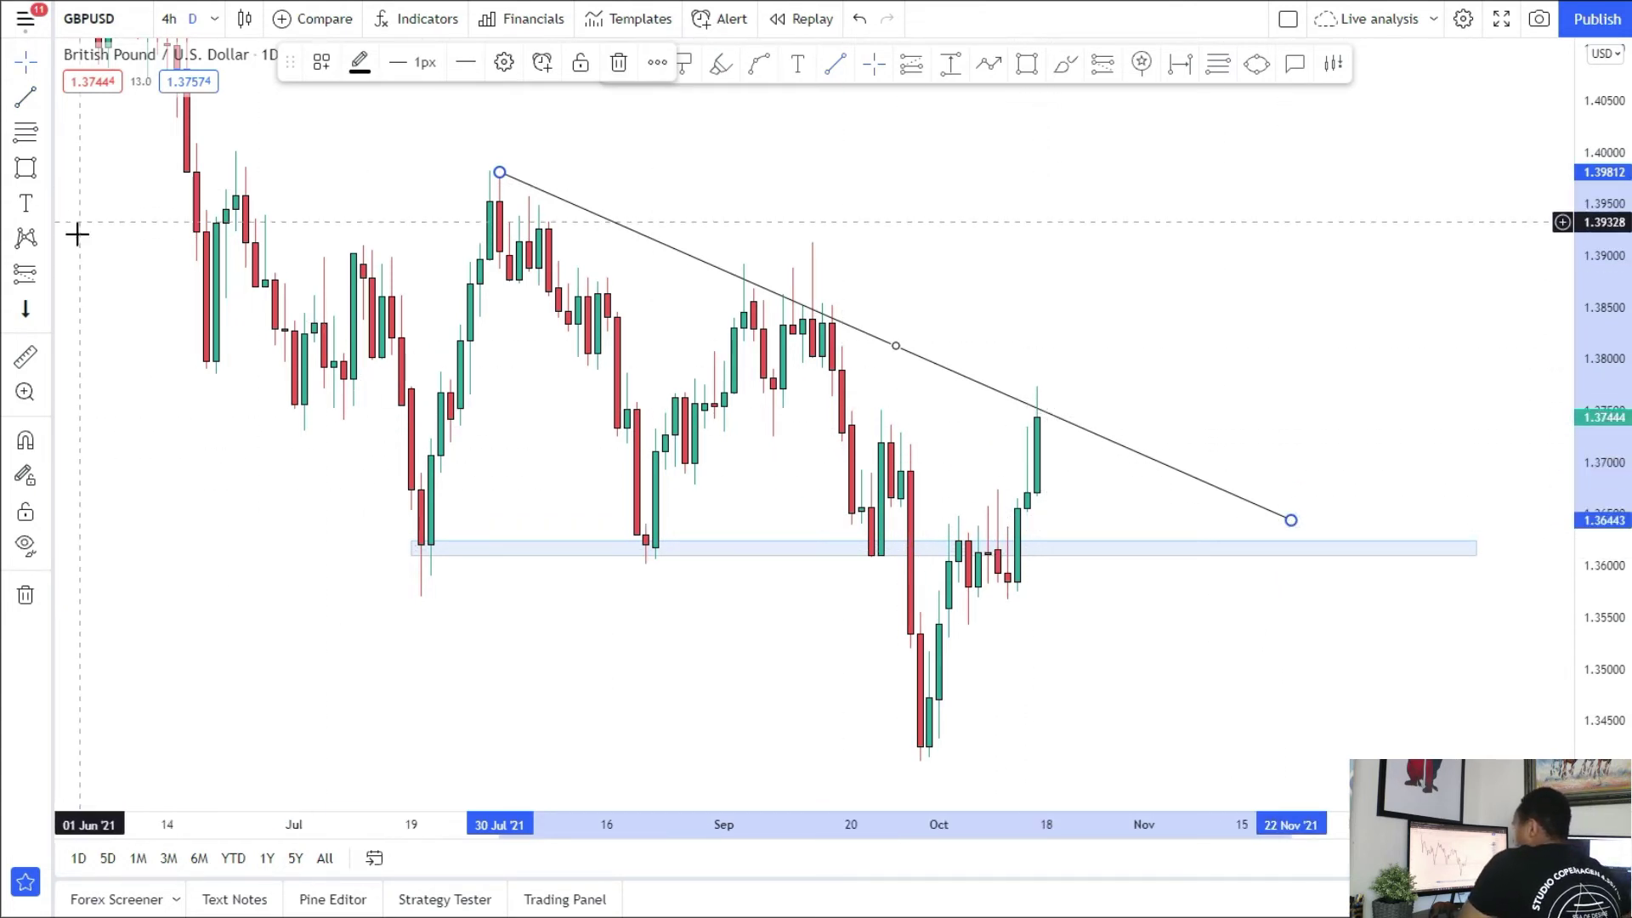
click(25, 169)
drag(861, 411, 1238, 430)
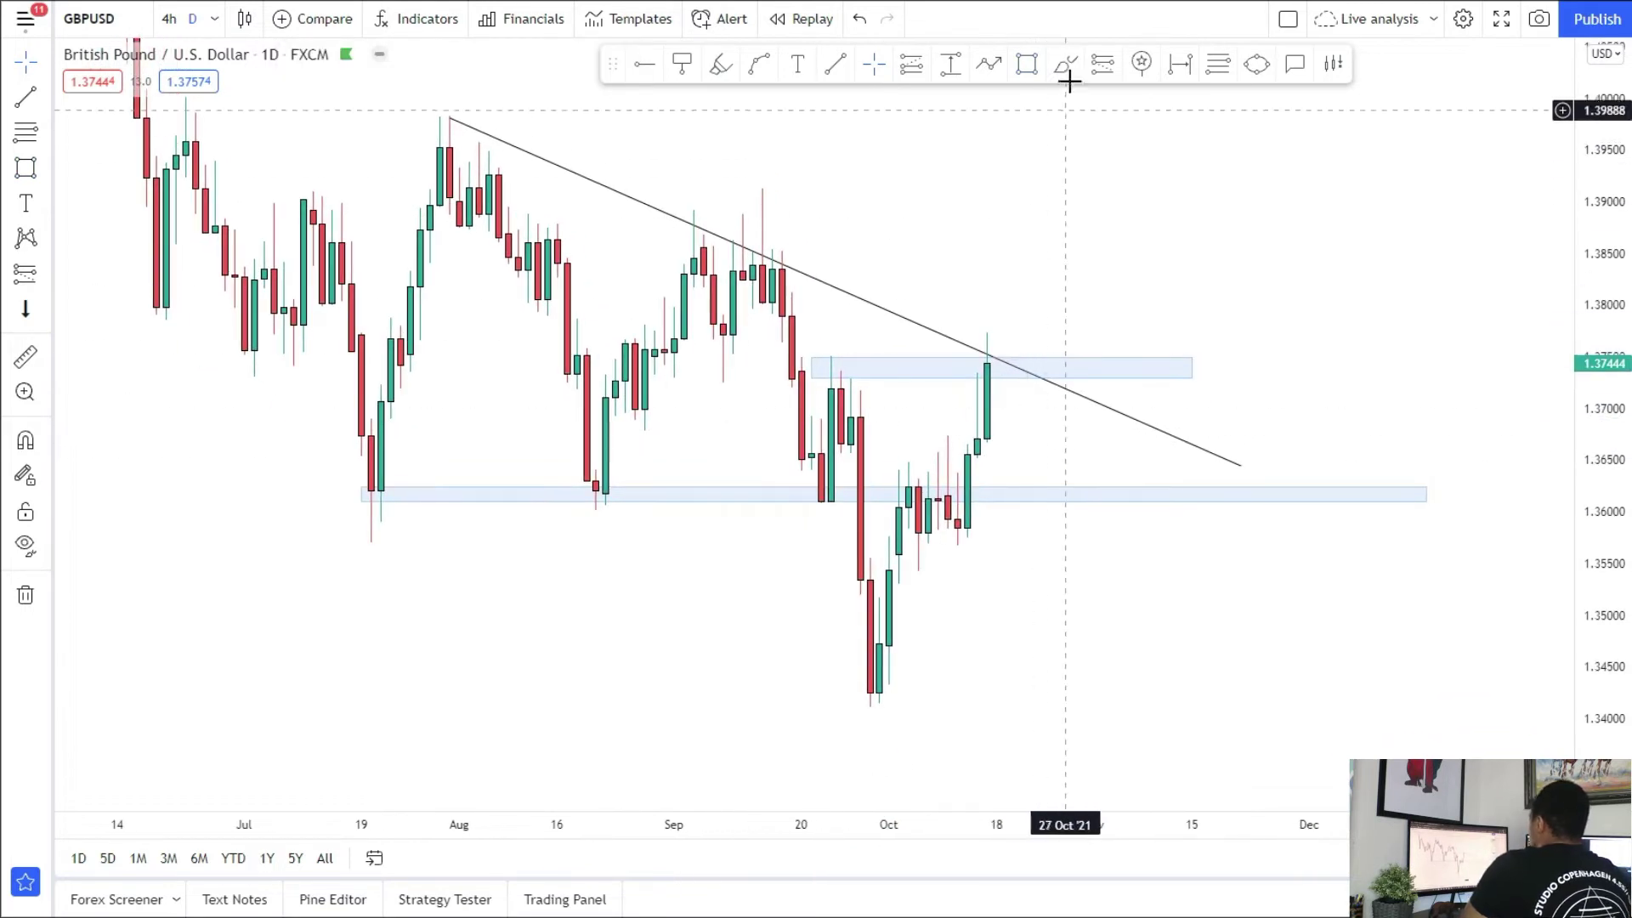
Step: Brush a projected drop from the latest candle to the lower zone, continuing after a small retest to about 1.34
click(1056, 68)
drag(989, 354, 1044, 459)
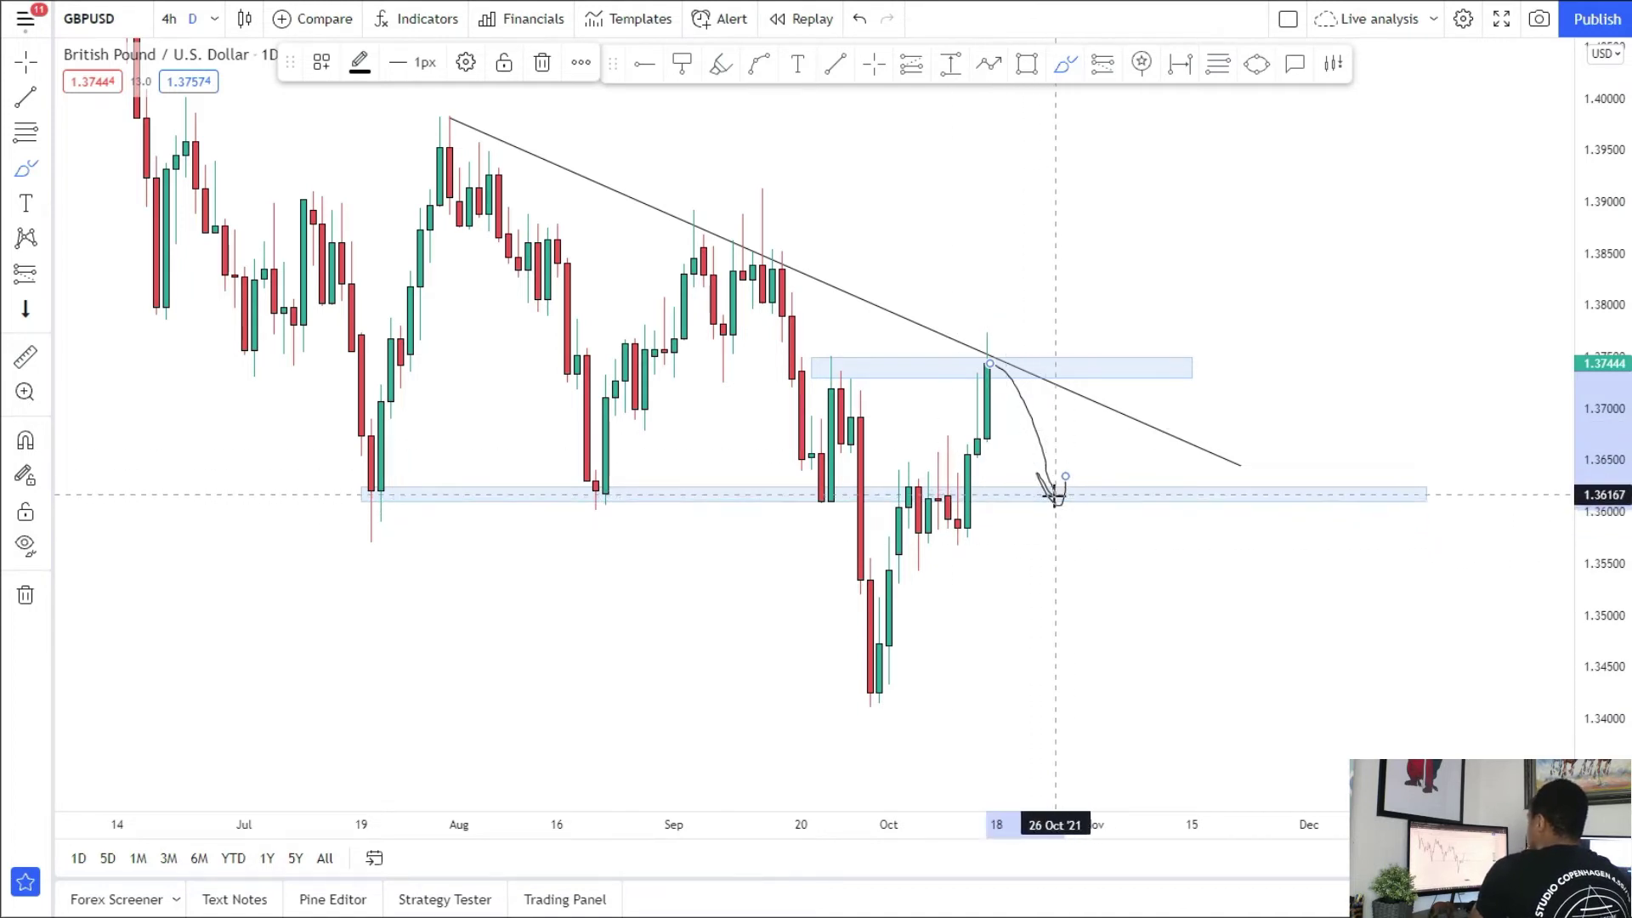
mouse_move(1057, 498)
mouse_down()
mouse_move(1140, 612)
mouse_move(1152, 687)
mouse_move(1193, 663)
mouse_up()
Step: Brush loops around the three trendline touches and an alternative rise from the lower zone to about 1.384, and undo these strokes
drag(452, 112, 478, 126)
drag(748, 185, 762, 190)
drag(938, 365, 979, 363)
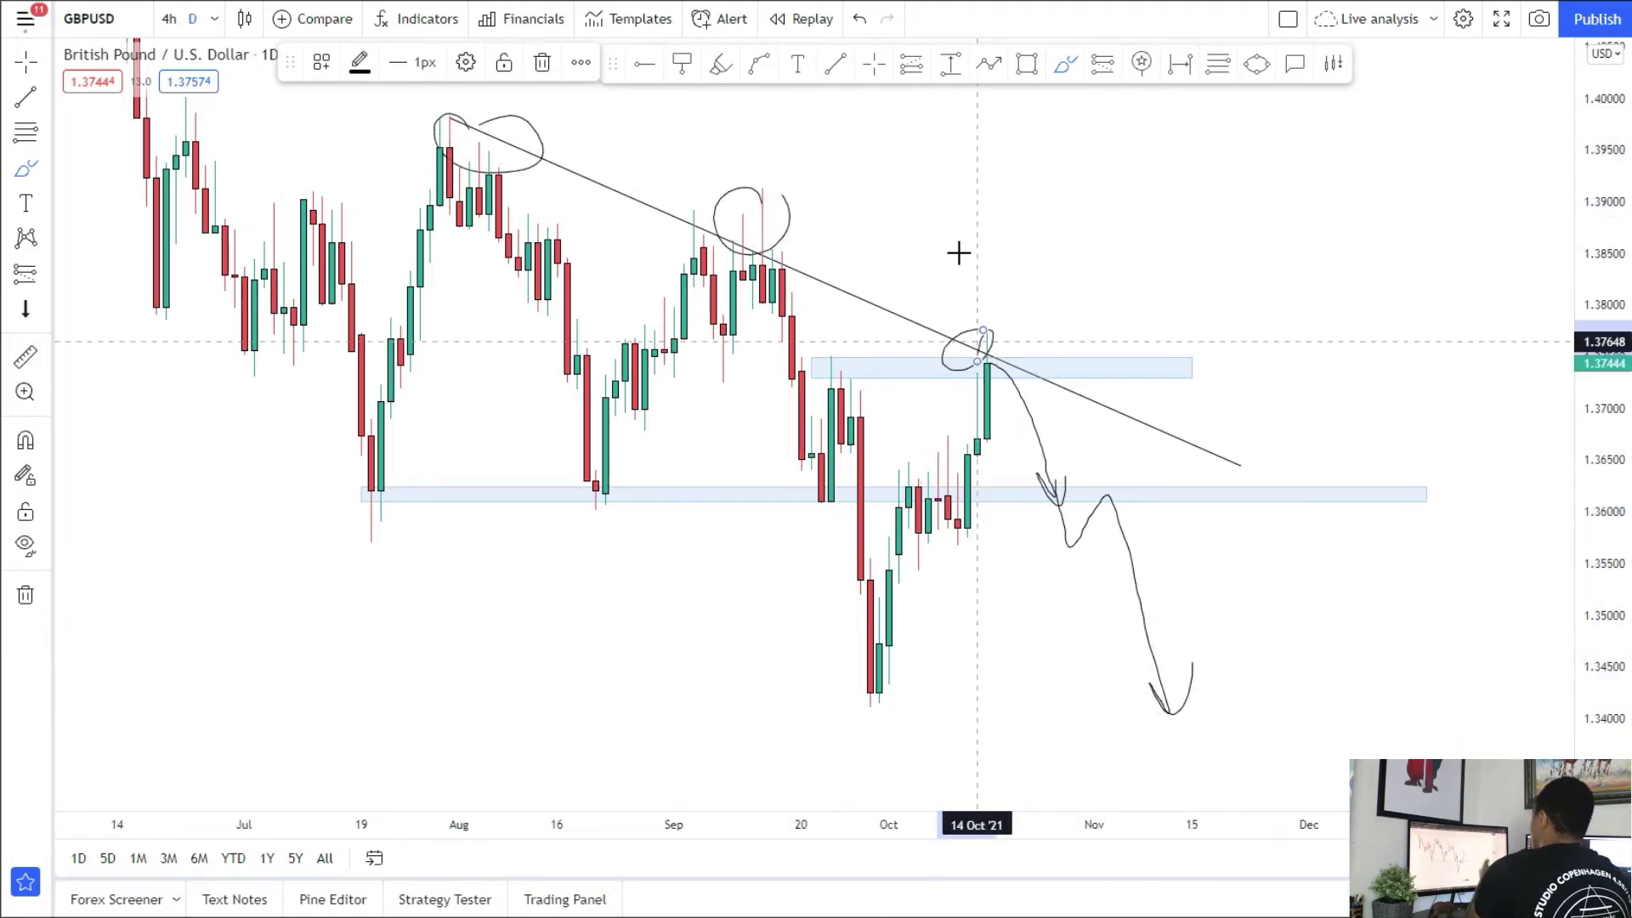
drag(1105, 491, 1126, 264)
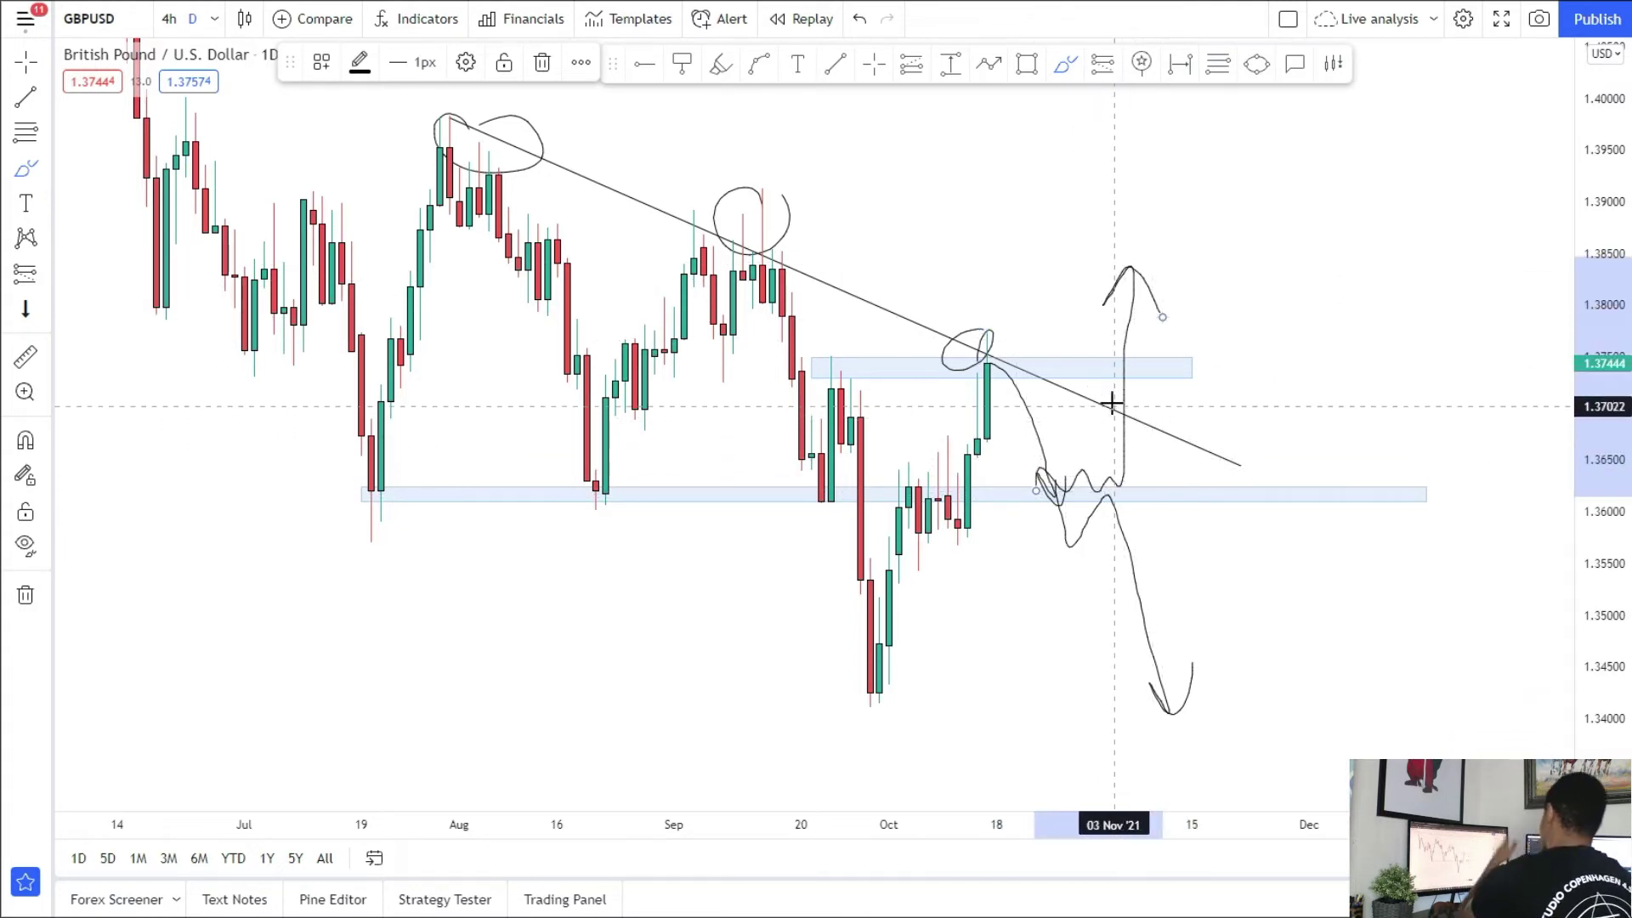
click(859, 20)
click(859, 20)
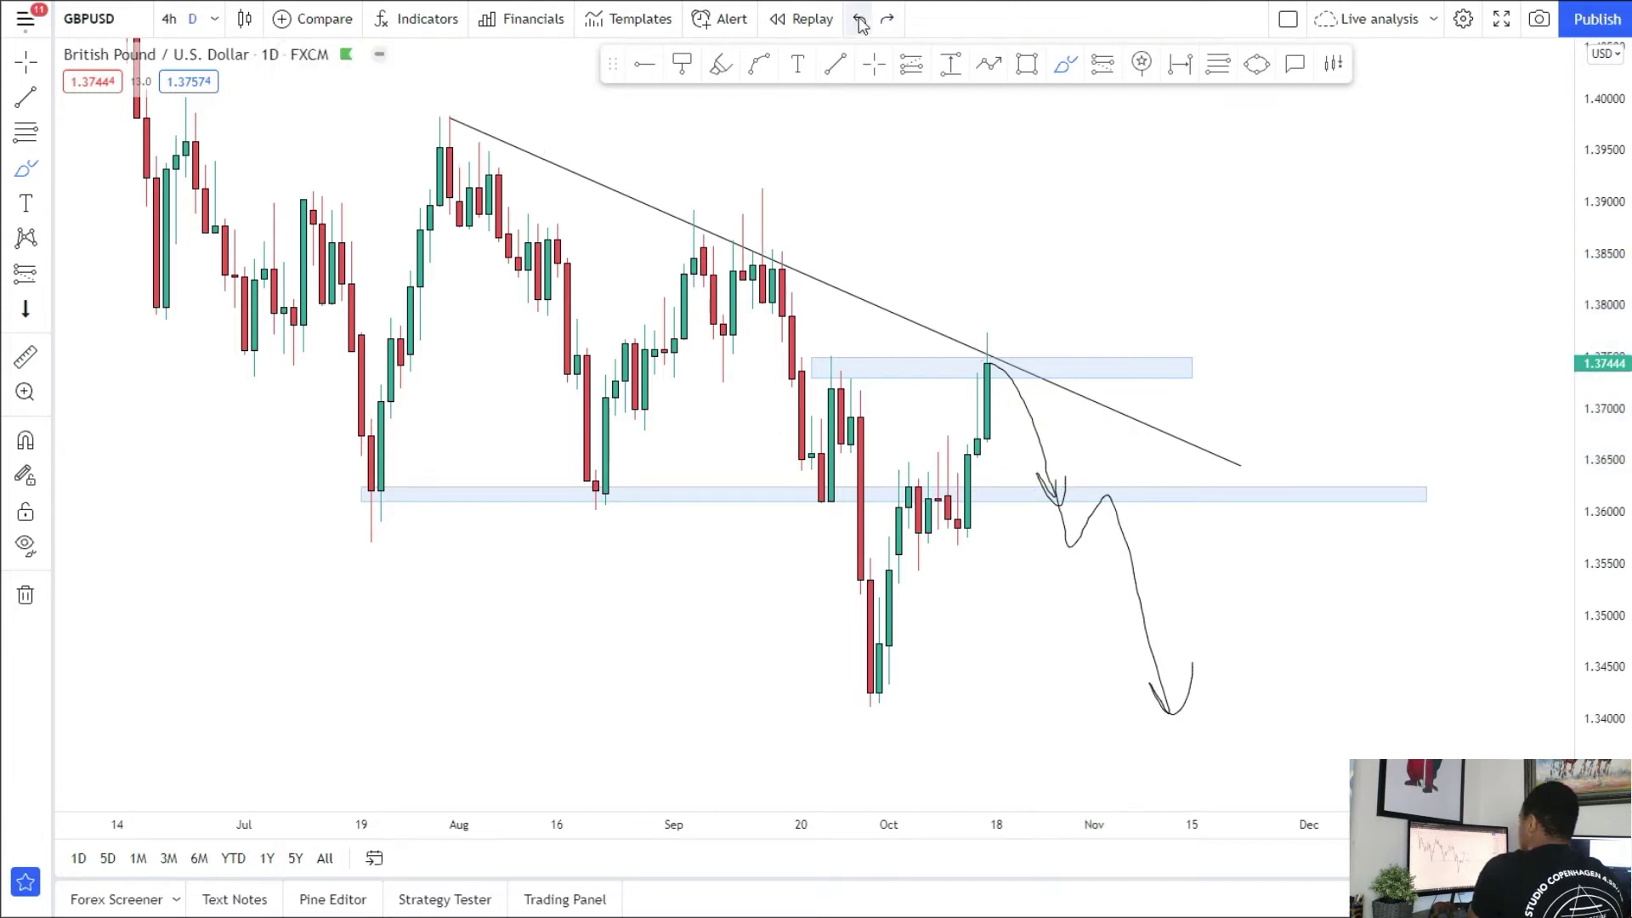
Step: On the 4 hours interval, place a short position with entry 1.37449, stop 1.37860 and target 1.36174 in the lower zone
click(170, 20)
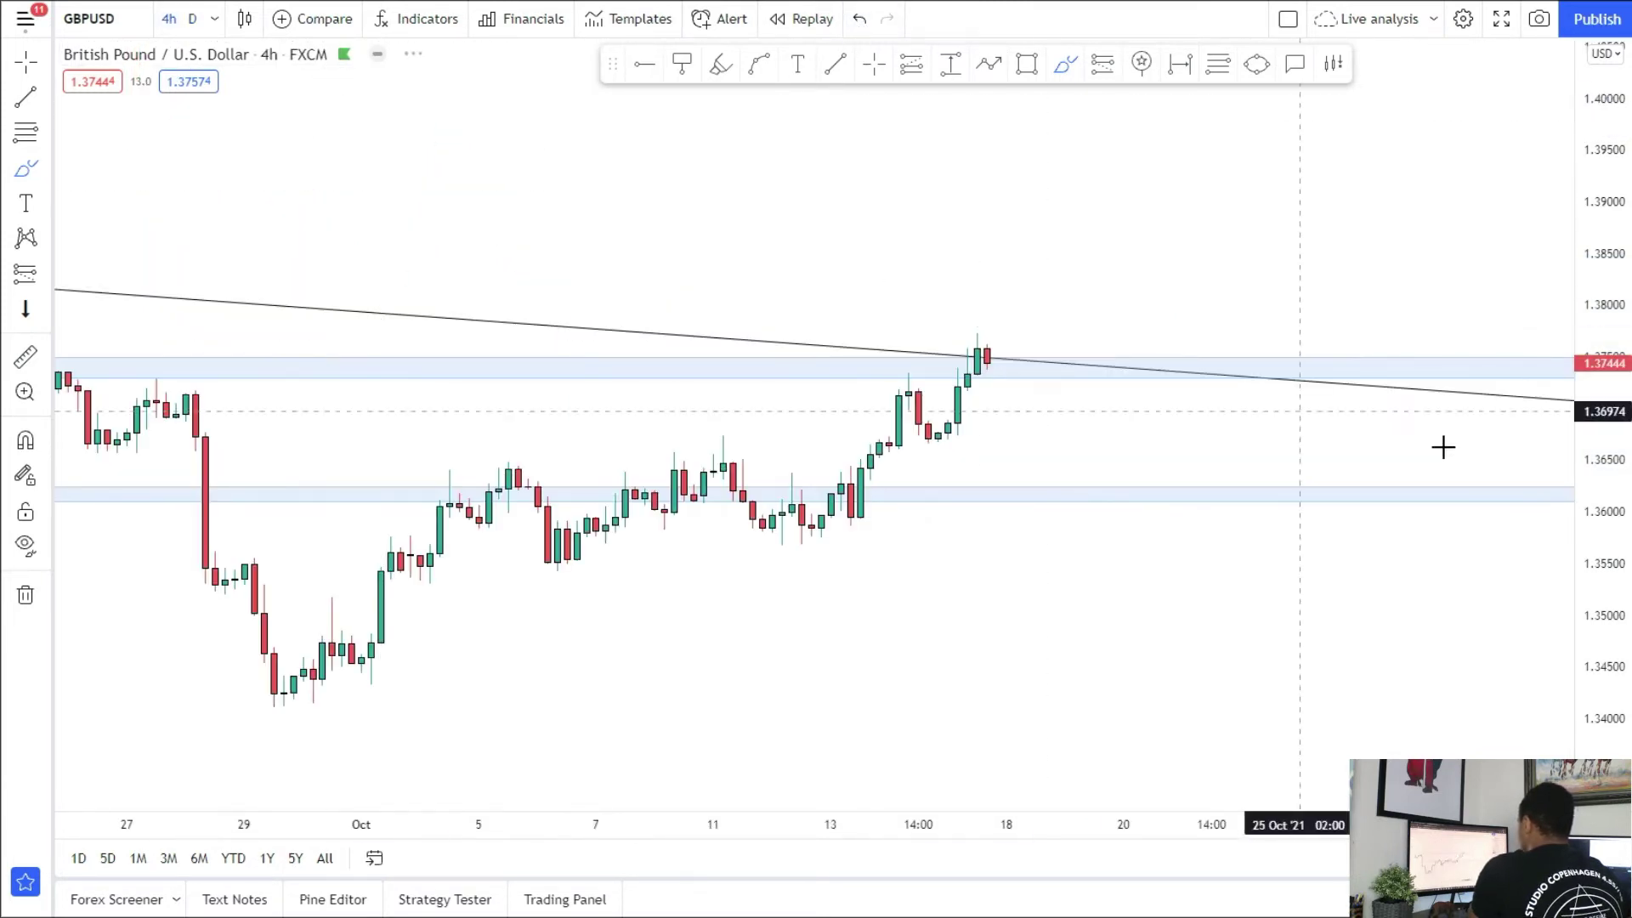
drag(1614, 620, 1607, 155)
scroll(948, 226, down, 2)
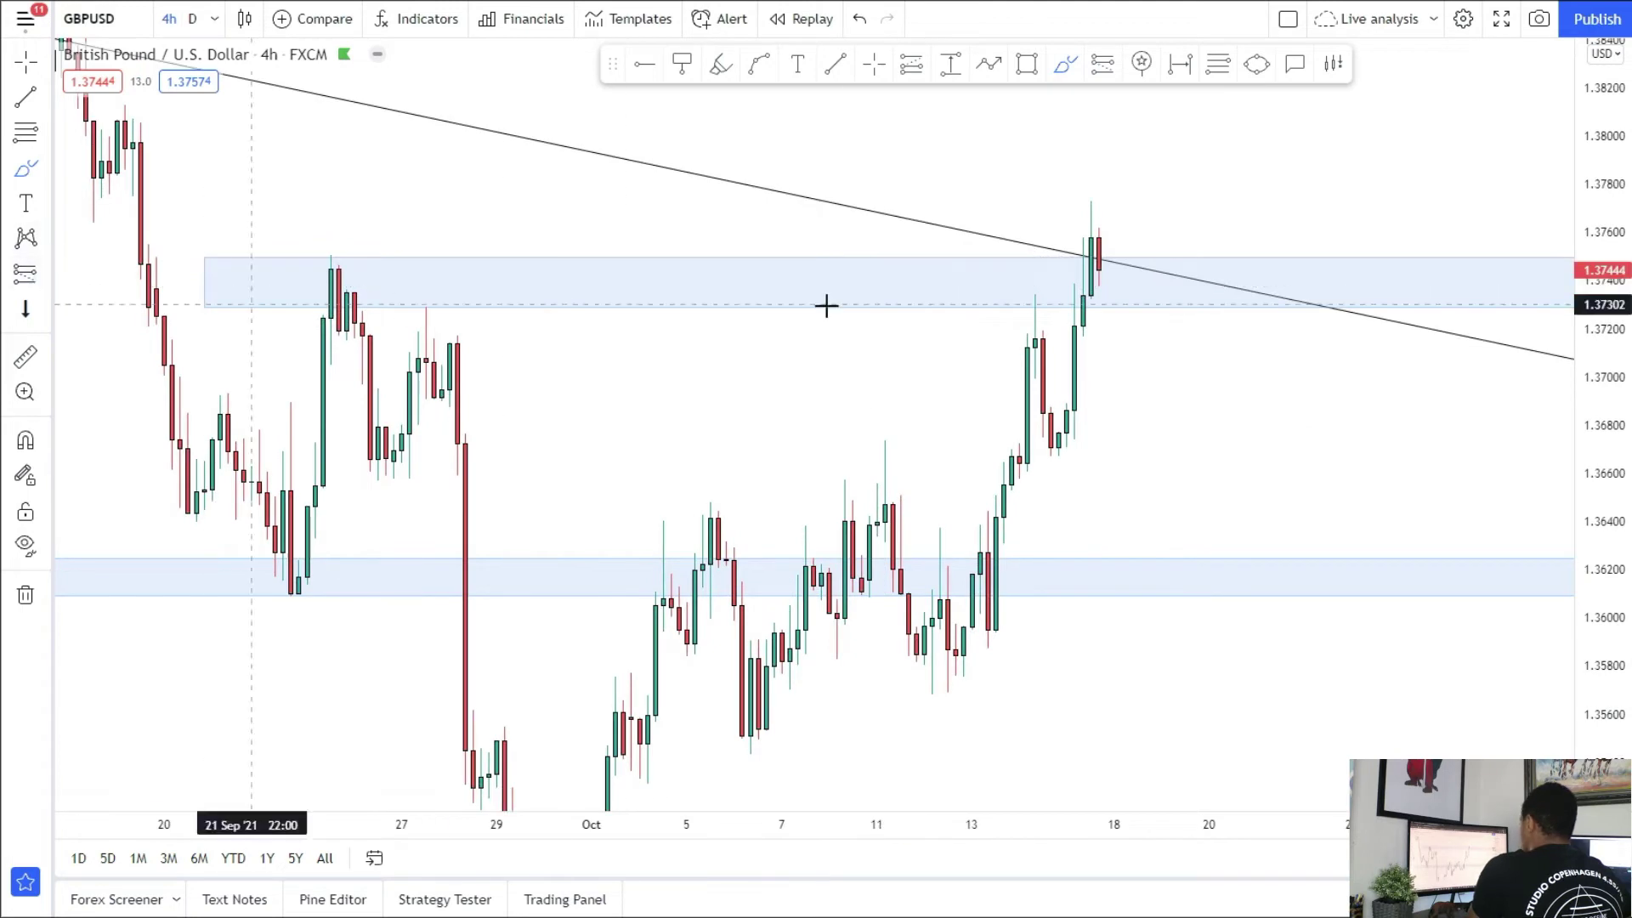
click(1102, 271)
drag(996, 166, 948, 249)
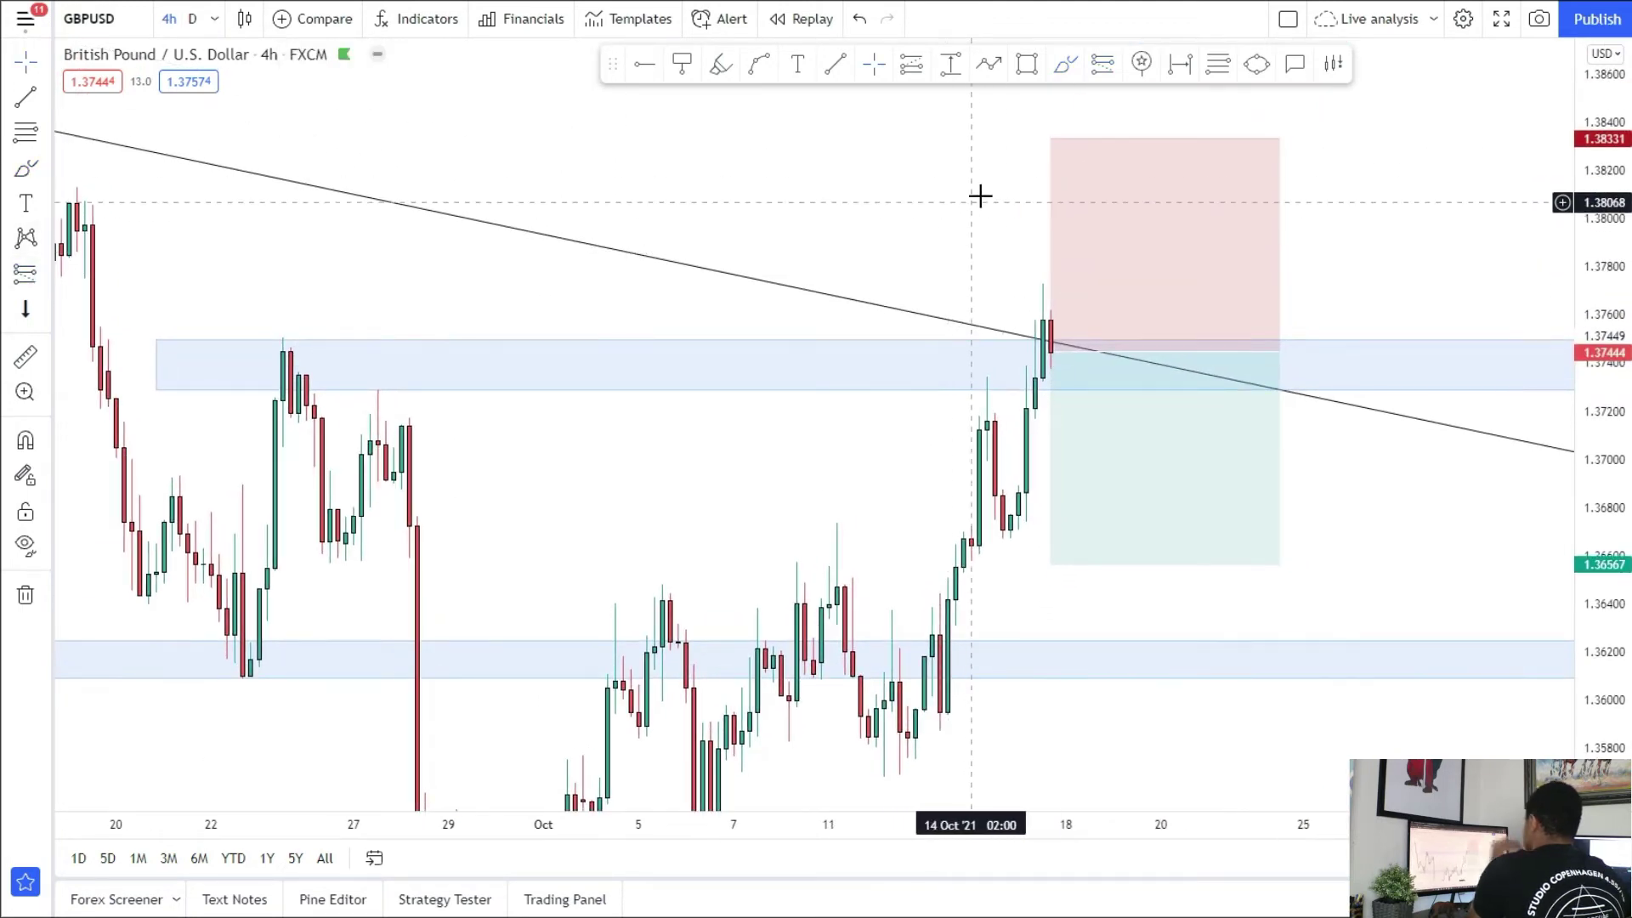
drag(1050, 139, 1051, 252)
drag(869, 479, 797, 402)
drag(980, 488, 980, 581)
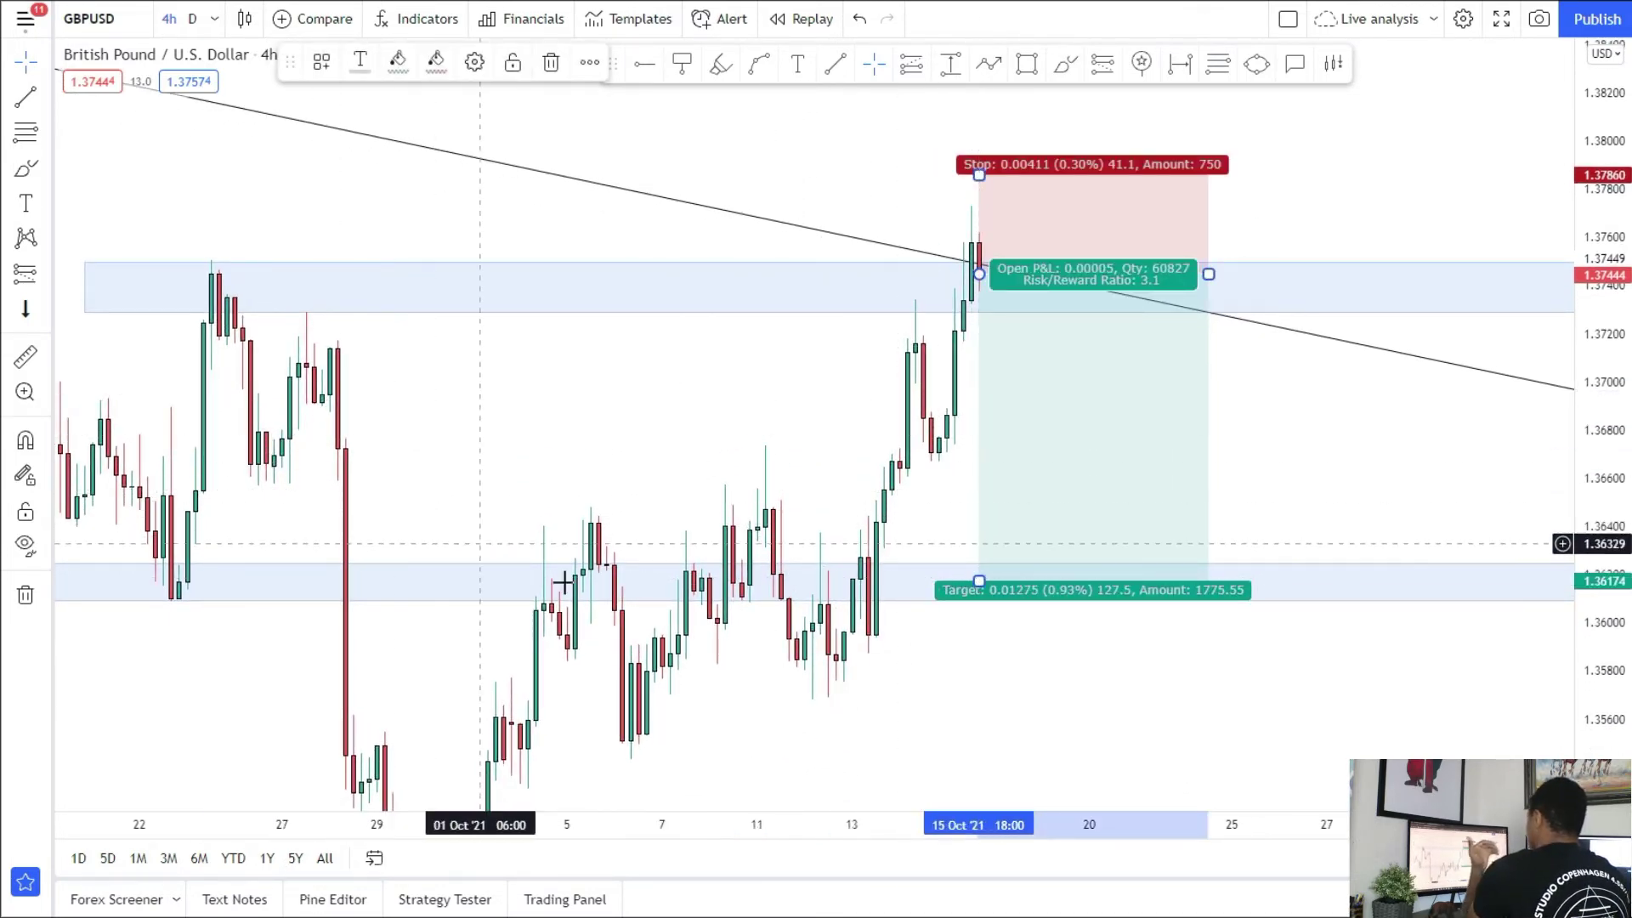
Step: Try extending the short position's target down to the late-September low at 1.34199
drag(990, 680, 947, 400)
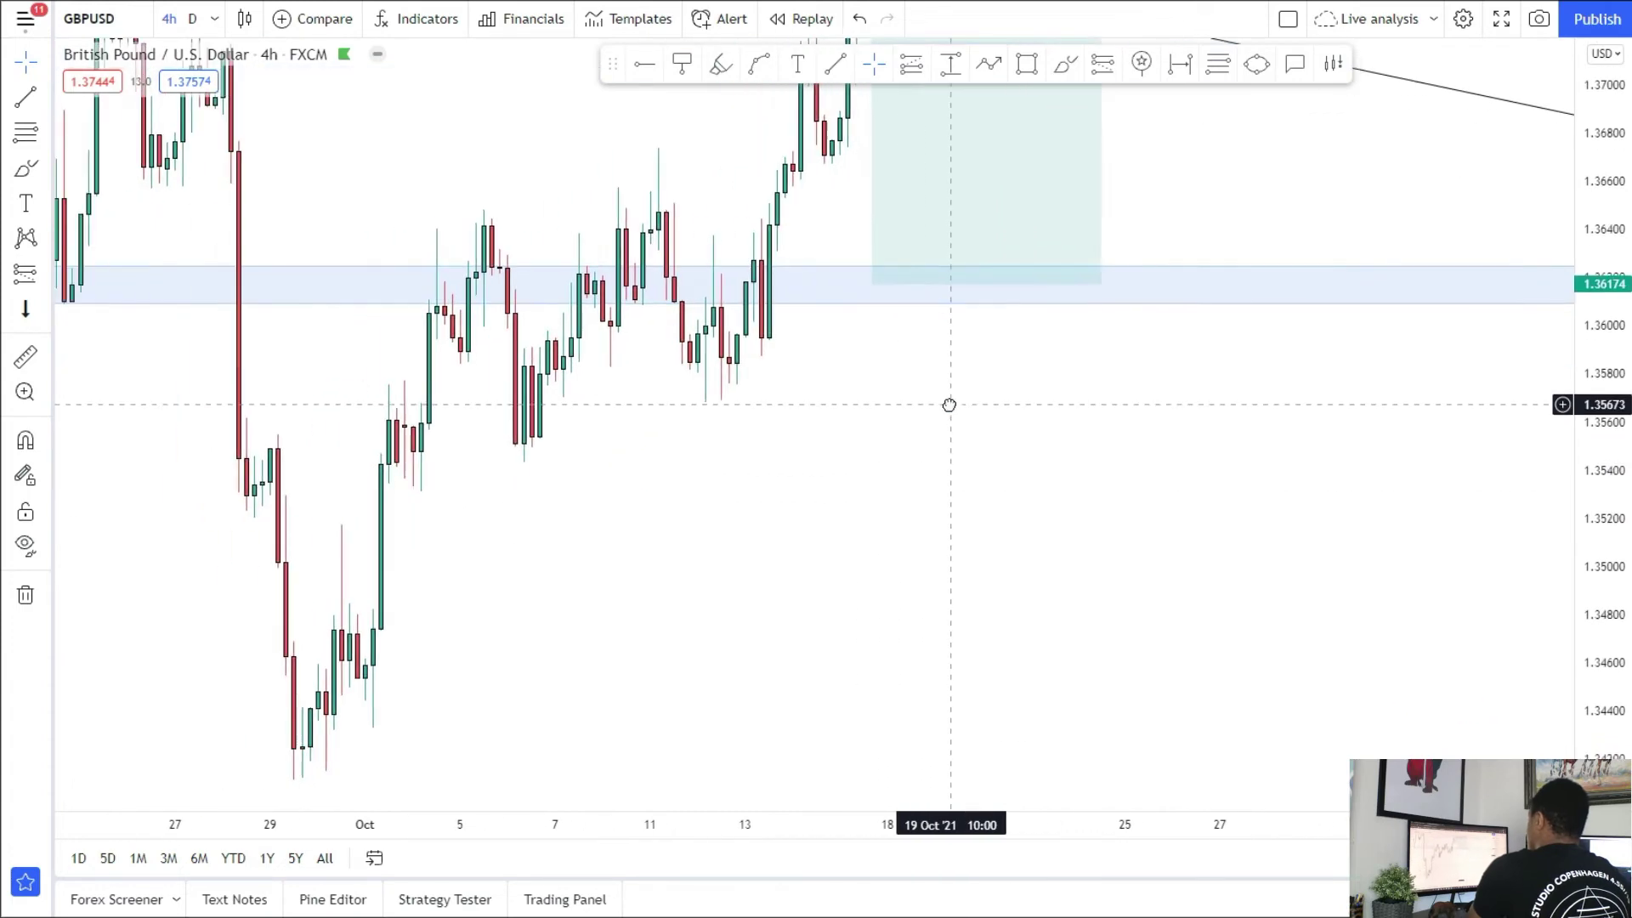
drag(876, 289, 867, 763)
drag(768, 455, 876, 640)
drag(1603, 461, 1549, 595)
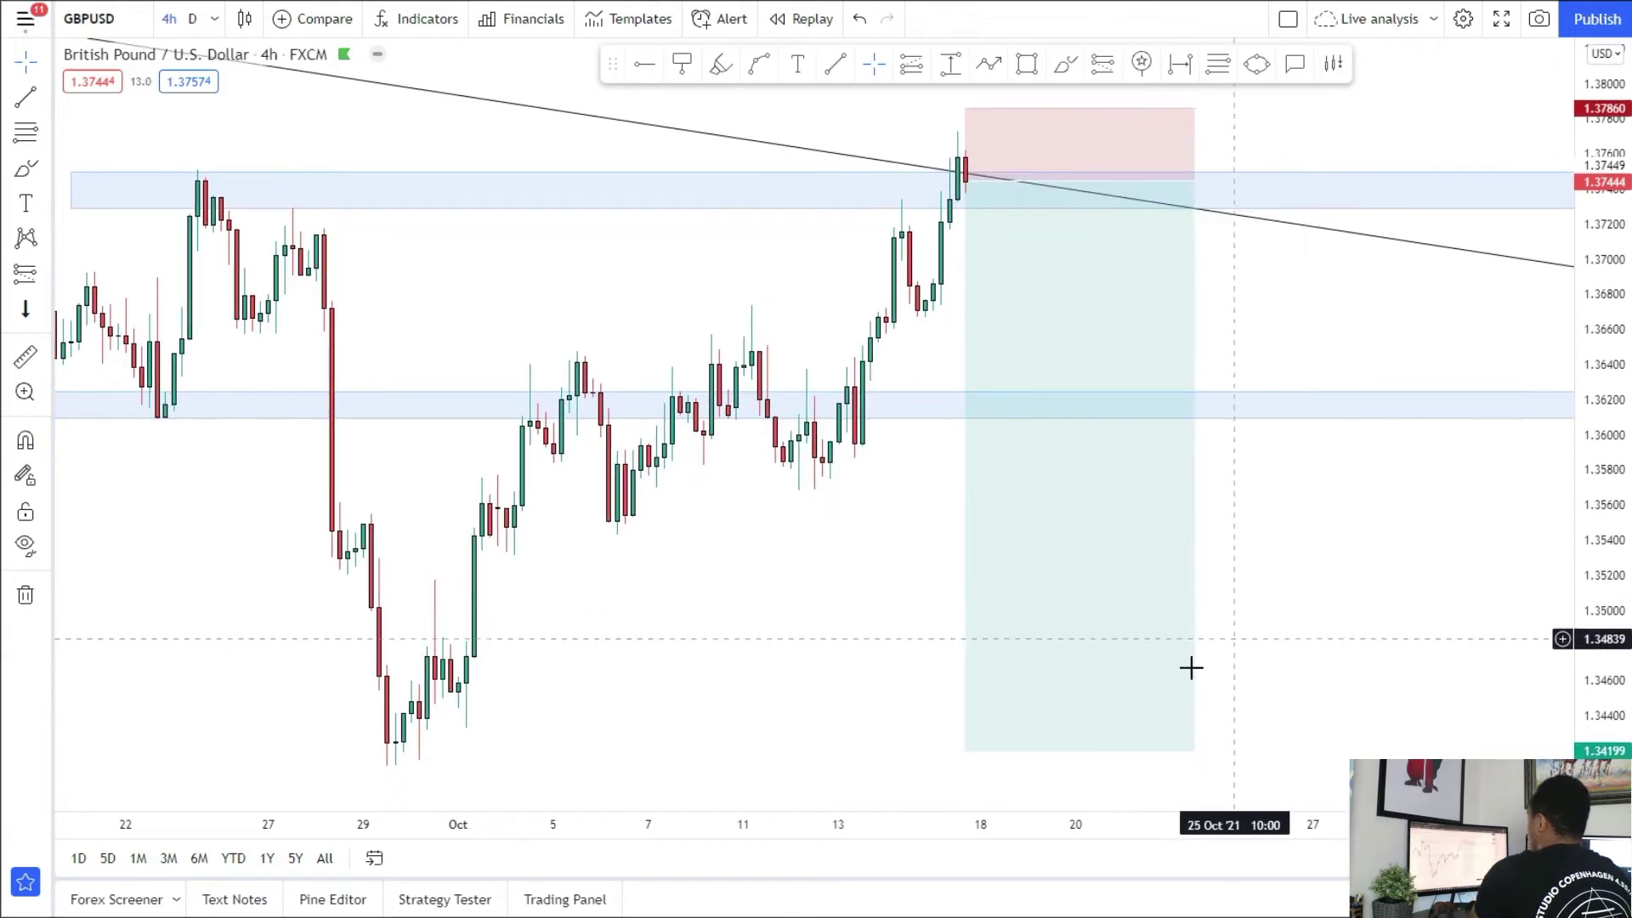
Step: Set the short position's target to 1.36191, inside the lower zone
click(966, 720)
drag(966, 750, 966, 402)
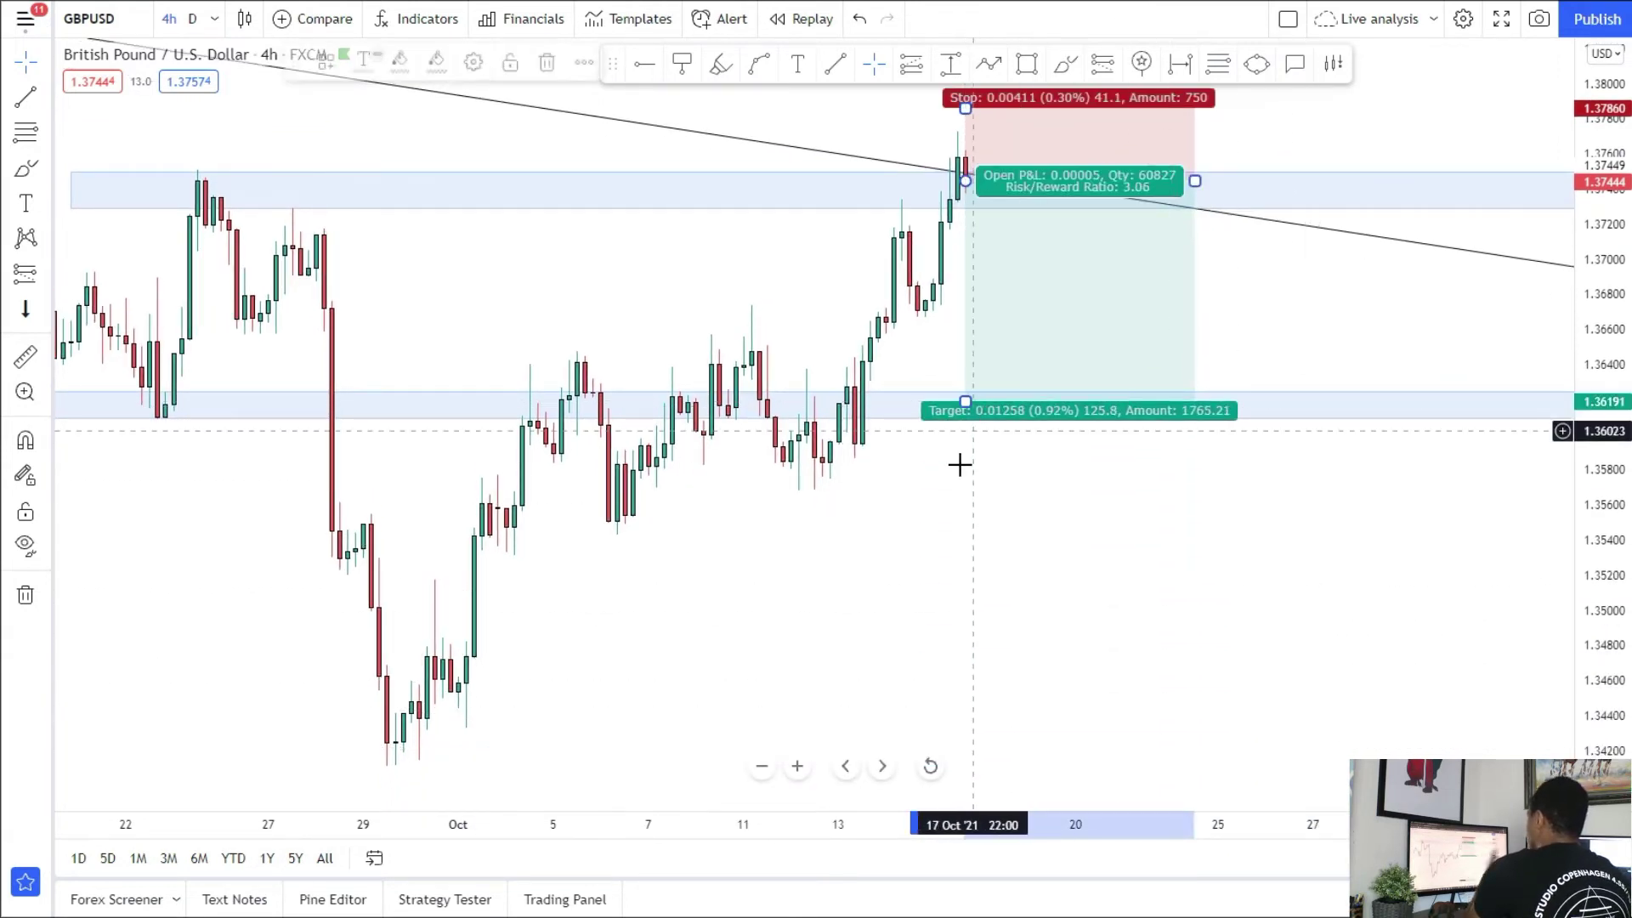
drag(1187, 546, 1175, 623)
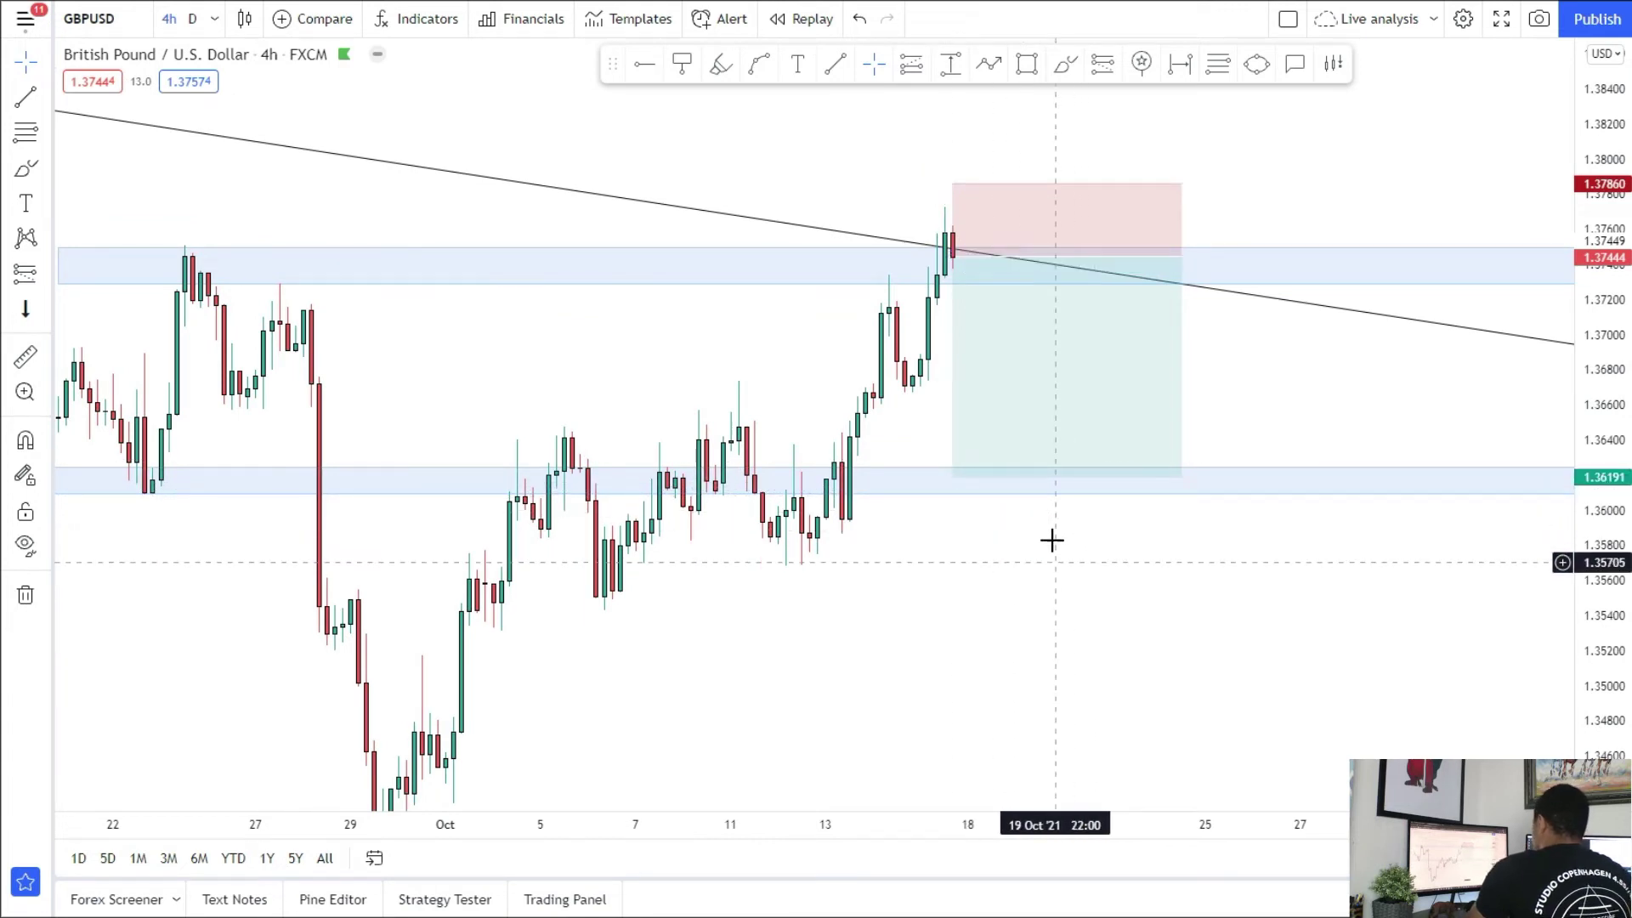
drag(930, 593, 922, 469)
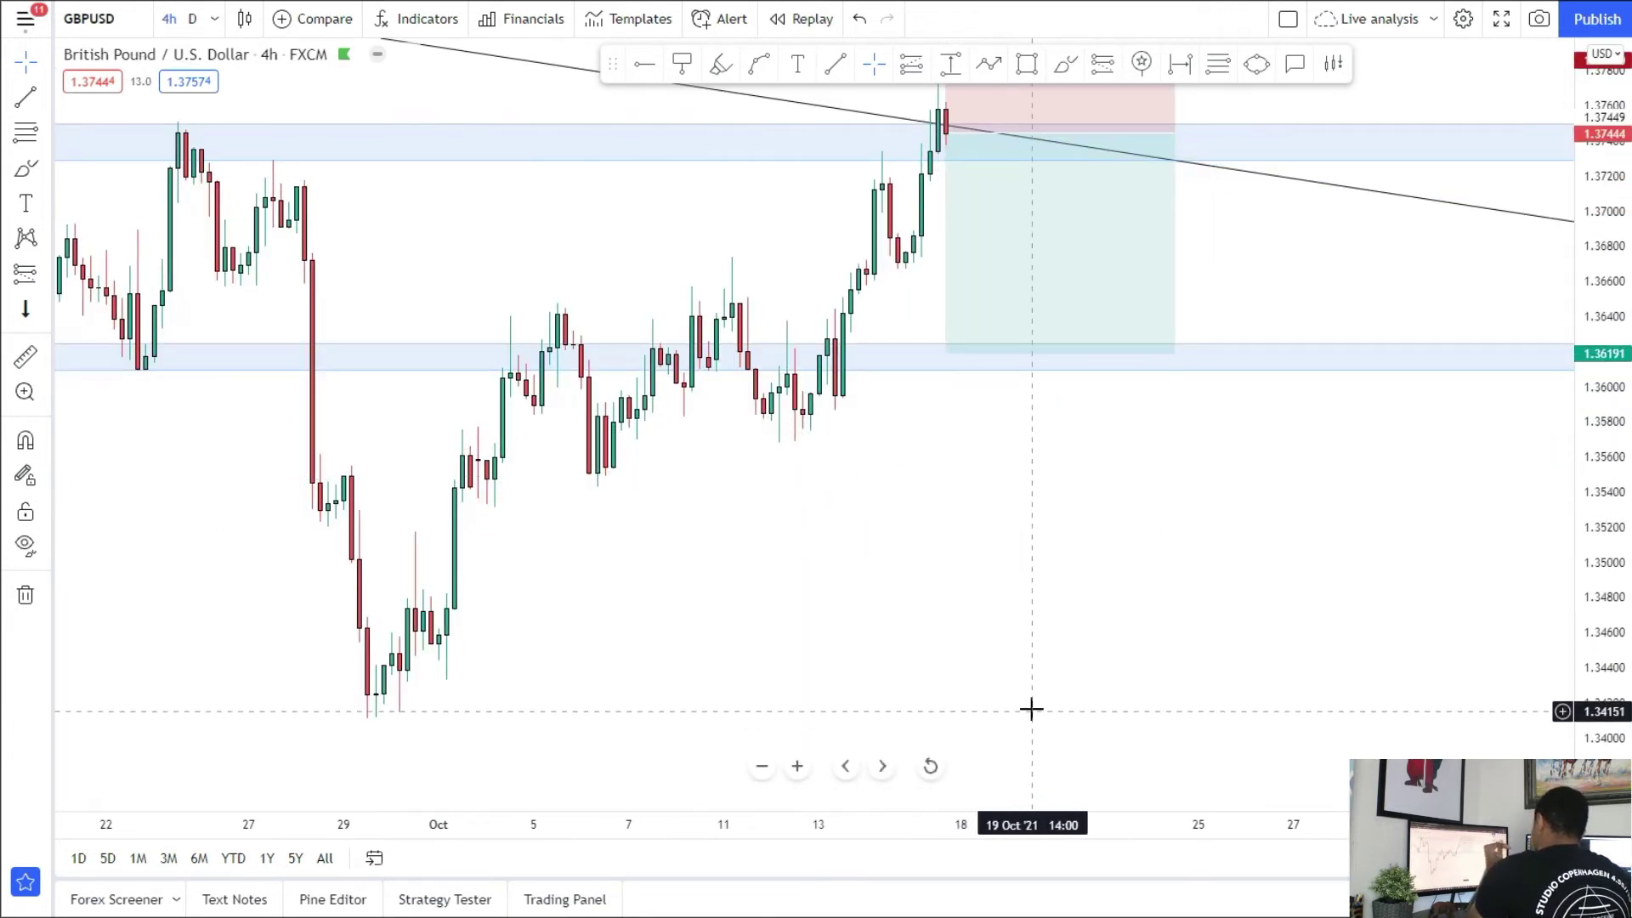
Step: Place a long position after the short one, with entry 1.36197 in the lower zone, target 1.36919 and a stop 45.8 pips below entry
drag(1070, 557, 943, 794)
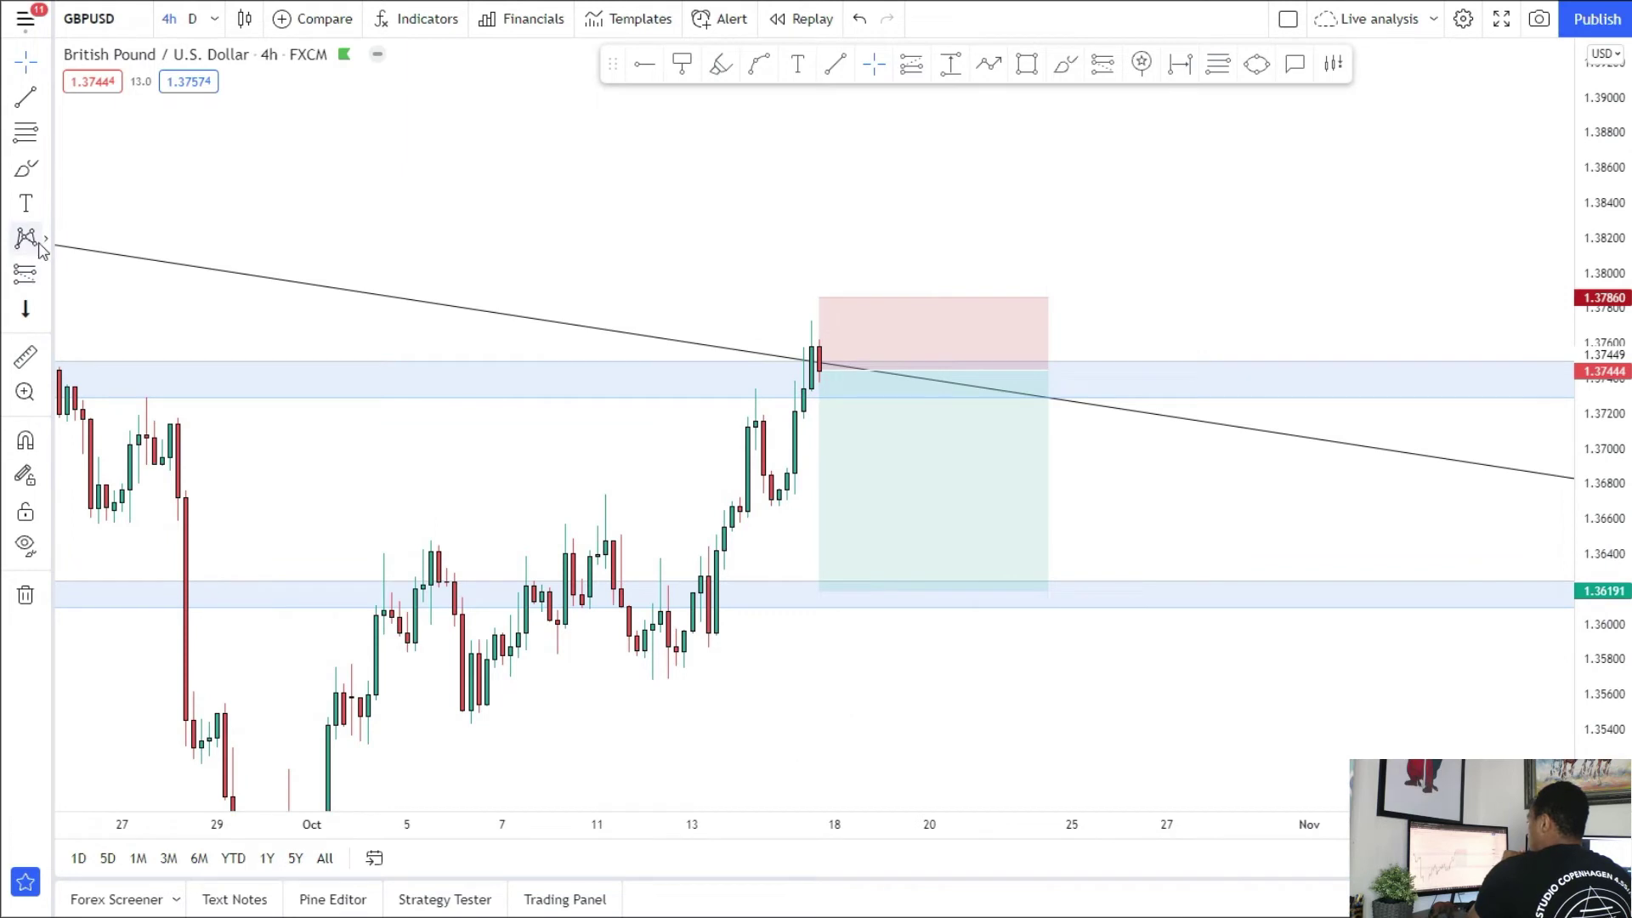
click(48, 278)
click(94, 270)
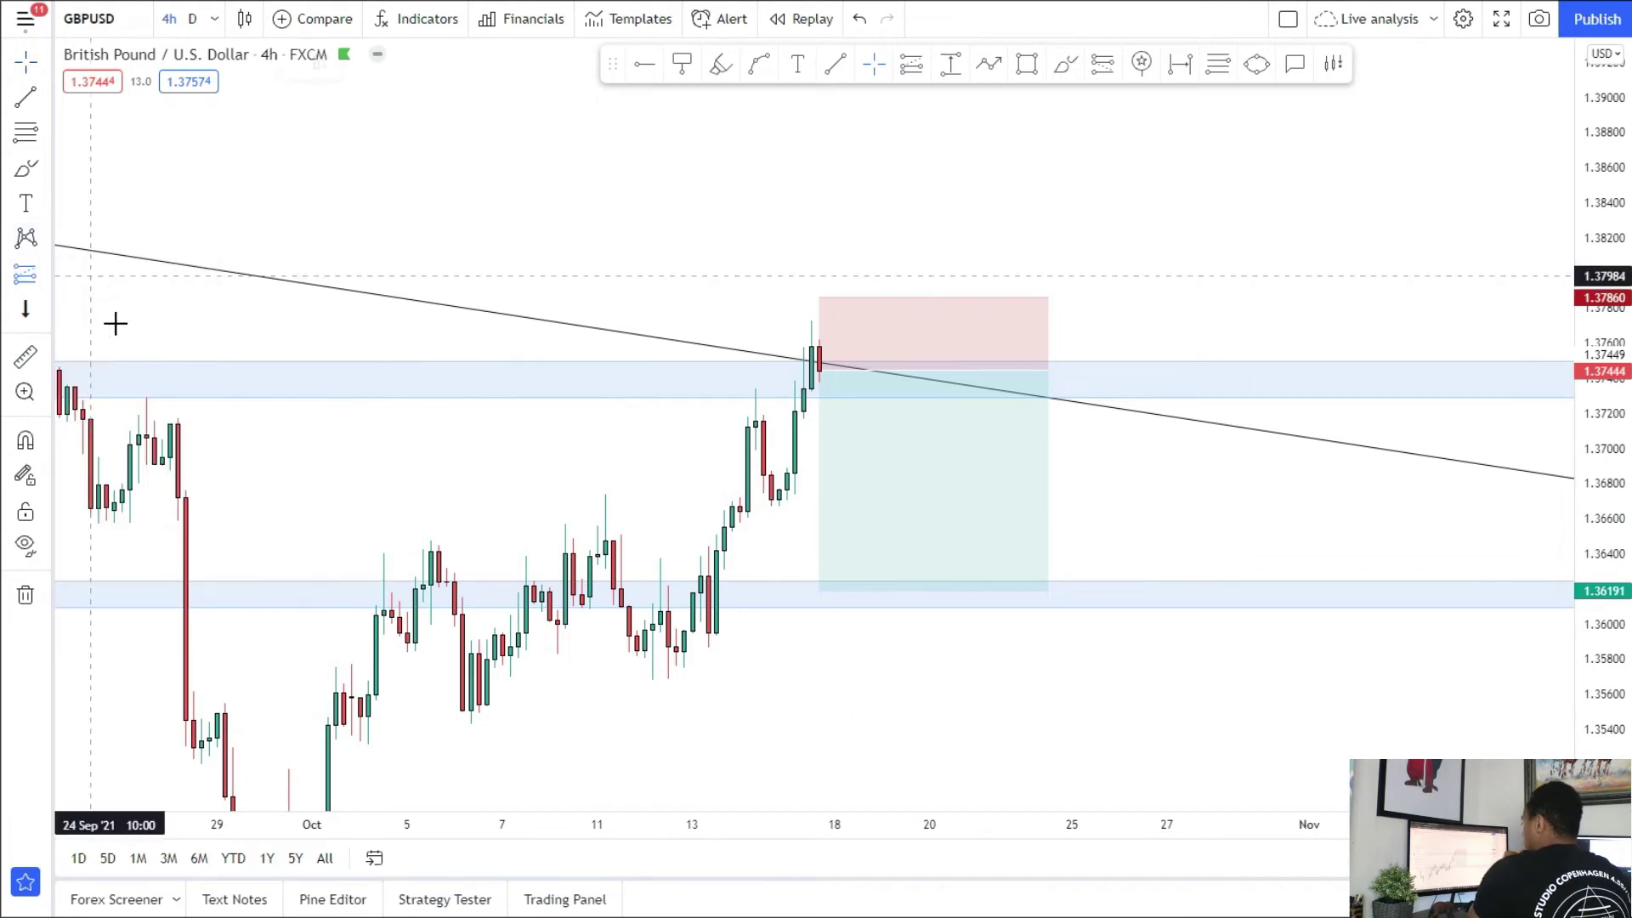
click(1111, 582)
drag(1112, 712, 1112, 663)
mouse_move(1113, 447)
mouse_down()
mouse_move(1113, 426)
mouse_move(1097, 459)
mouse_up()
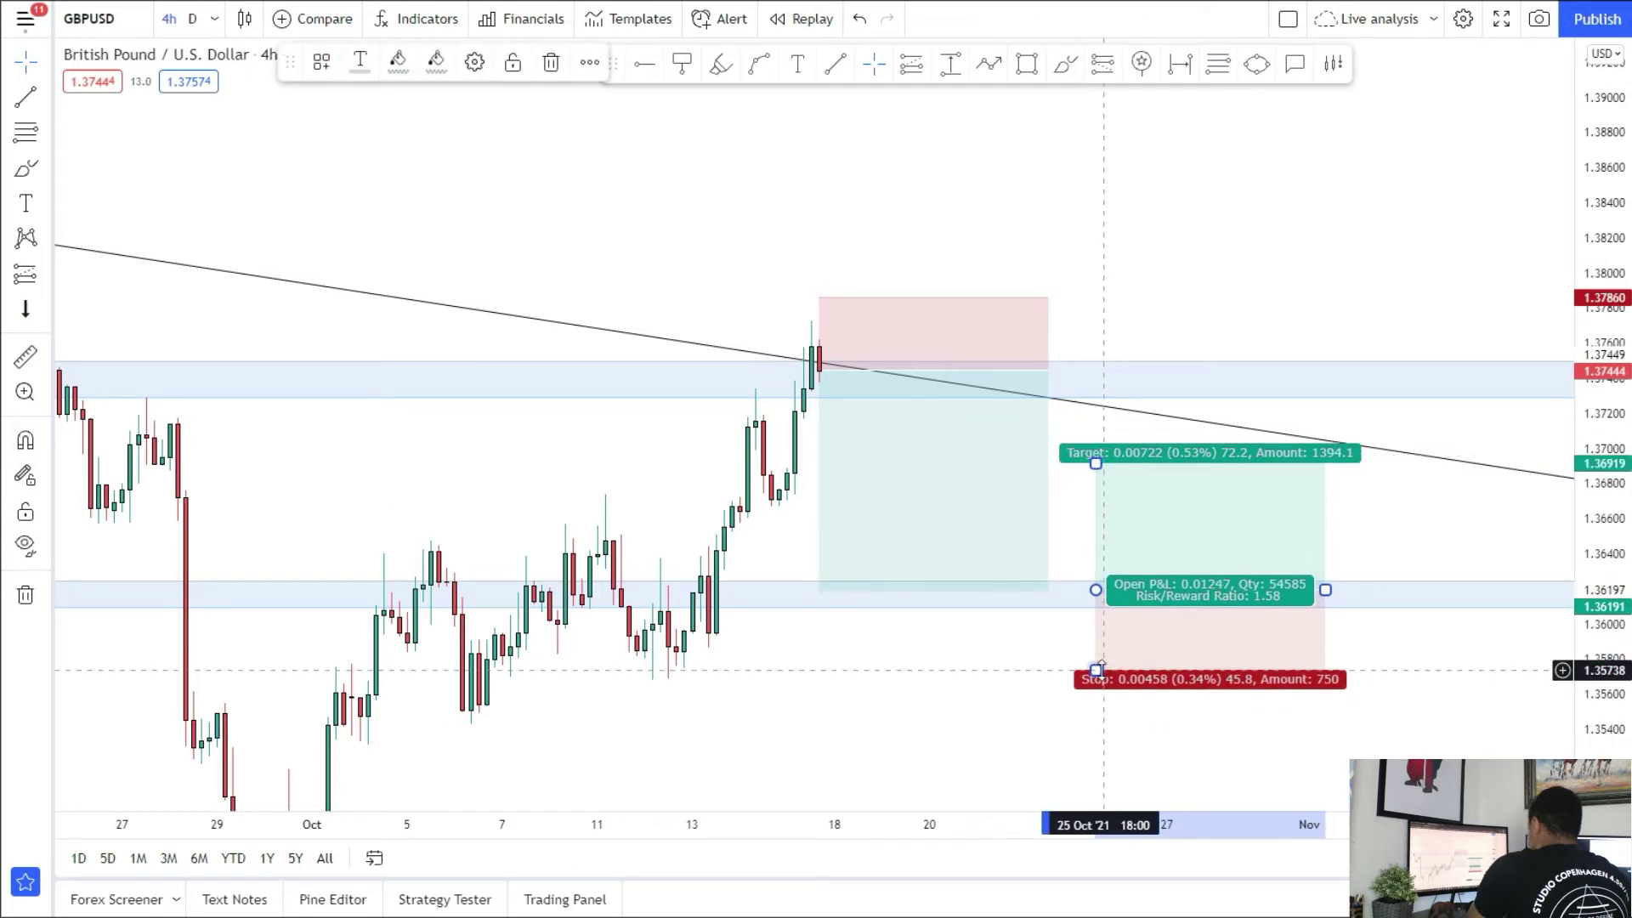
Step: Tighten the long position's stop to 1.35928, 26.9 pips below entry, and raise its target to 1.38425
drag(1097, 676, 1101, 629)
drag(1096, 464, 1100, 198)
scroll(1006, 430, down, 4)
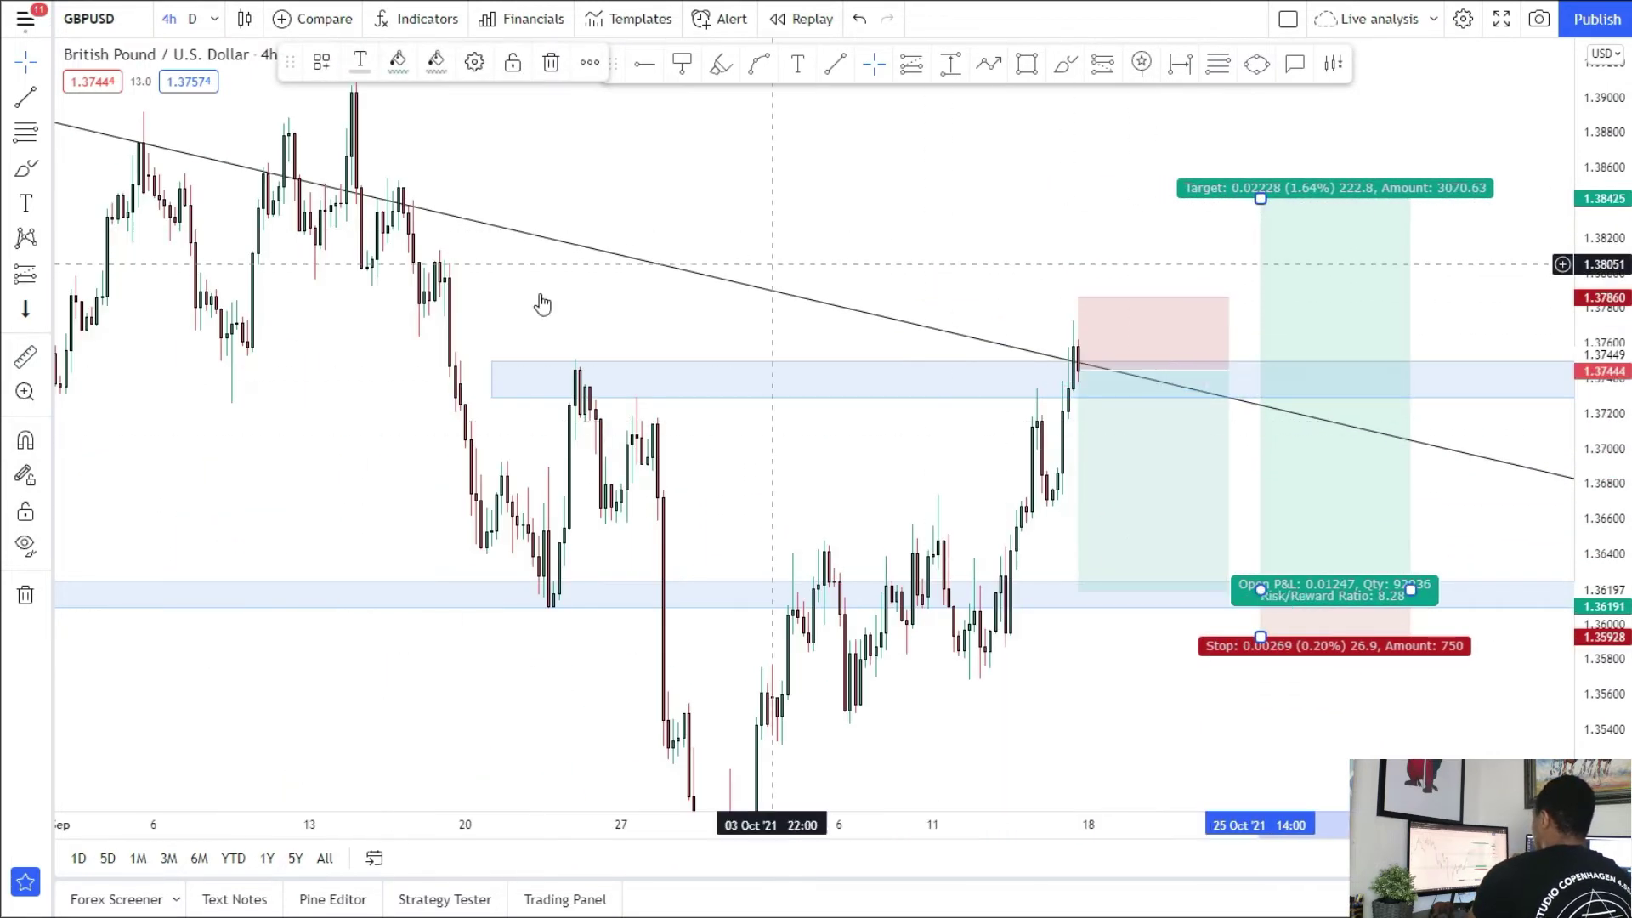
Step: Examine the GBPUSD short and long positions against the descending trendline, the two zones and the earlier September highs
drag(315, 193, 483, 272)
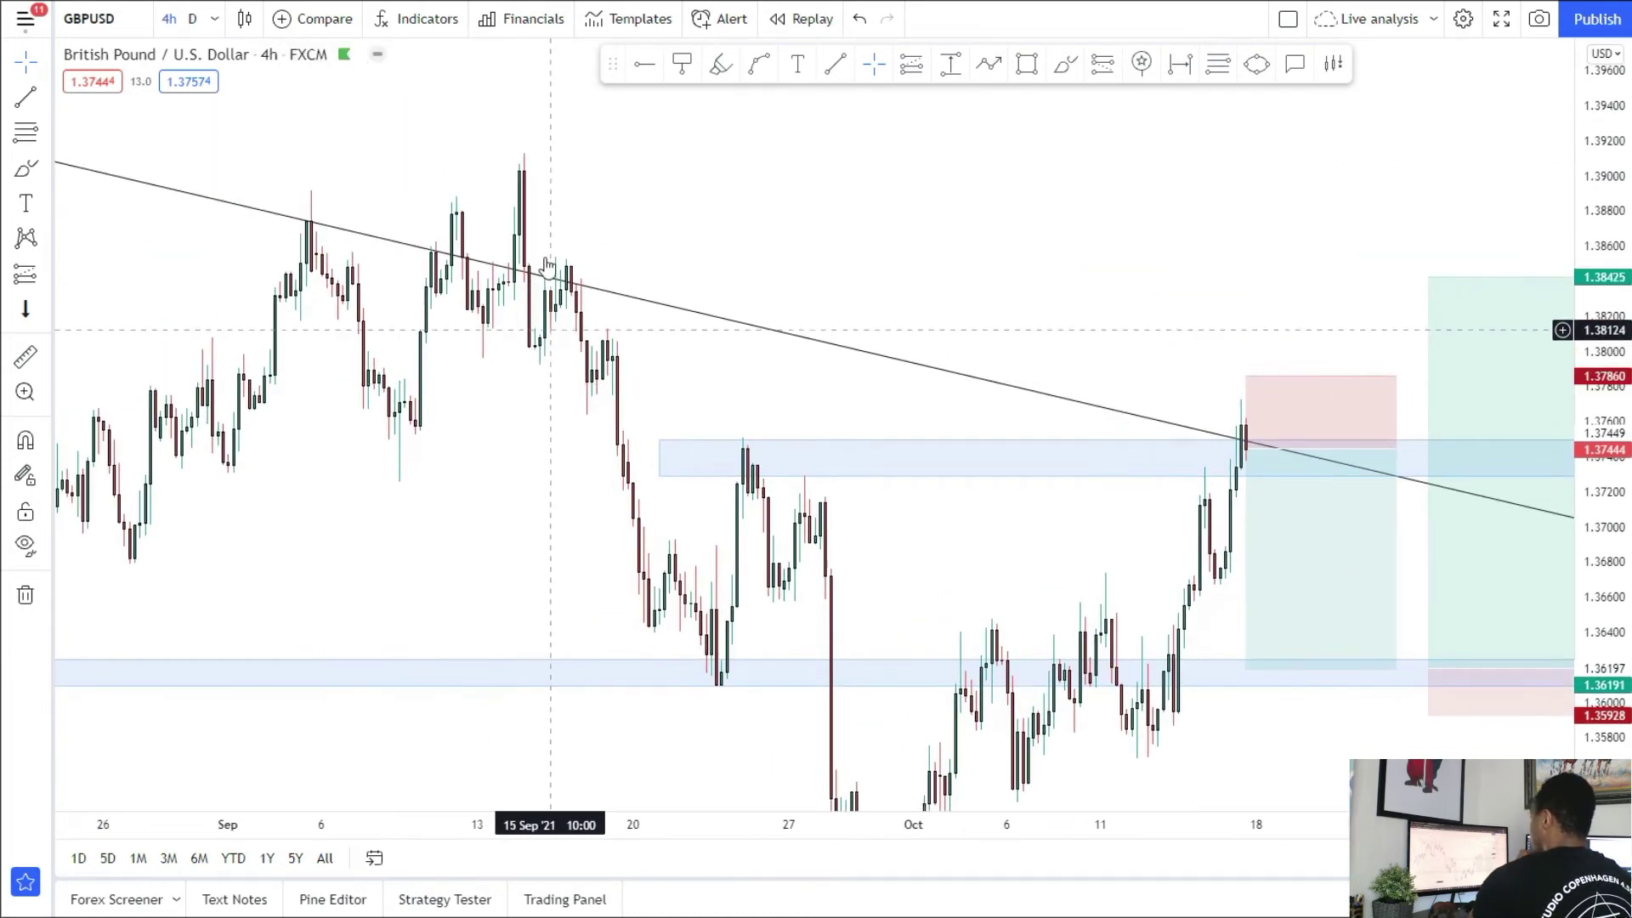
scroll(692, 215, up, 3)
drag(692, 219, 466, 86)
drag(761, 692, 652, 617)
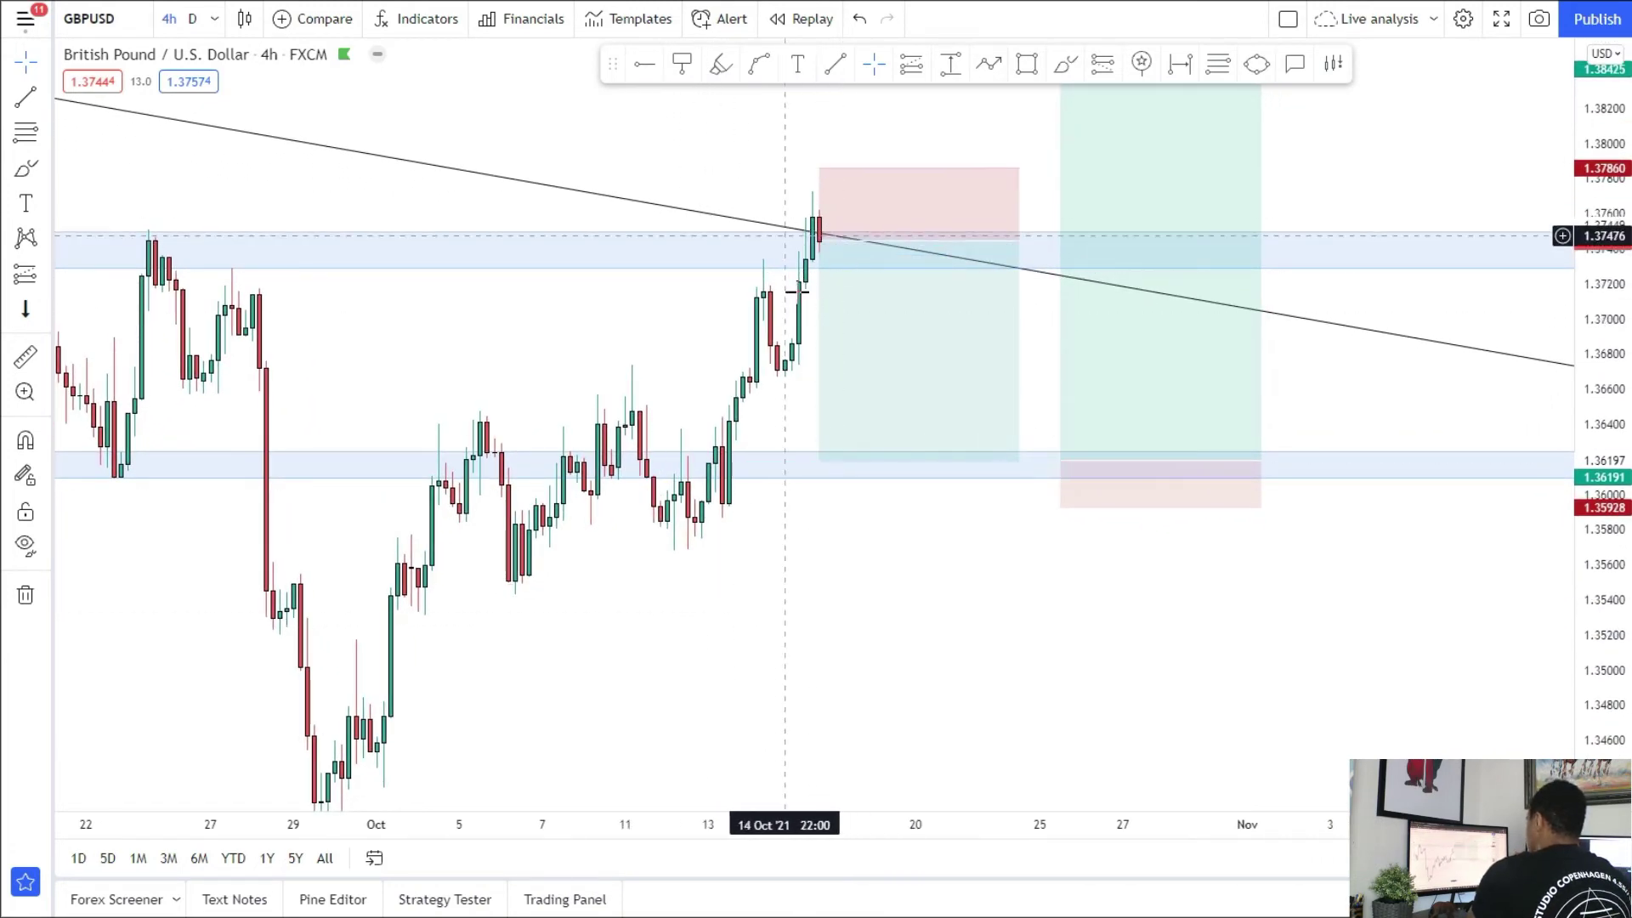
mouse_move(916, 406)
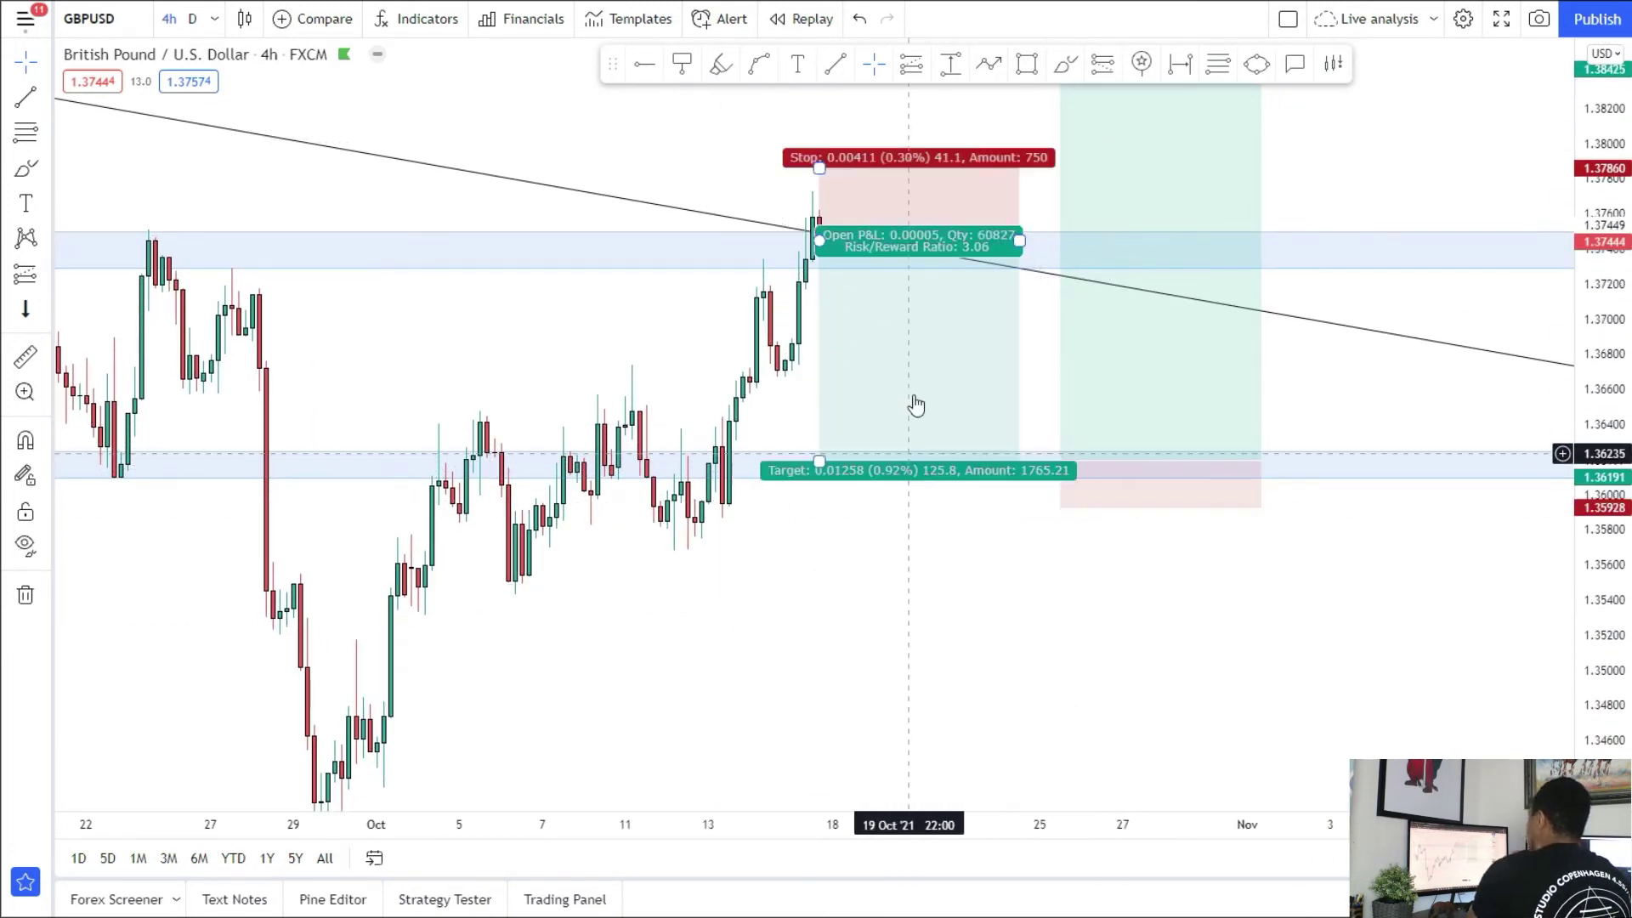
drag(929, 572, 1032, 386)
drag(612, 501, 506, 722)
drag(1100, 634, 1053, 660)
mouse_move(813, 257)
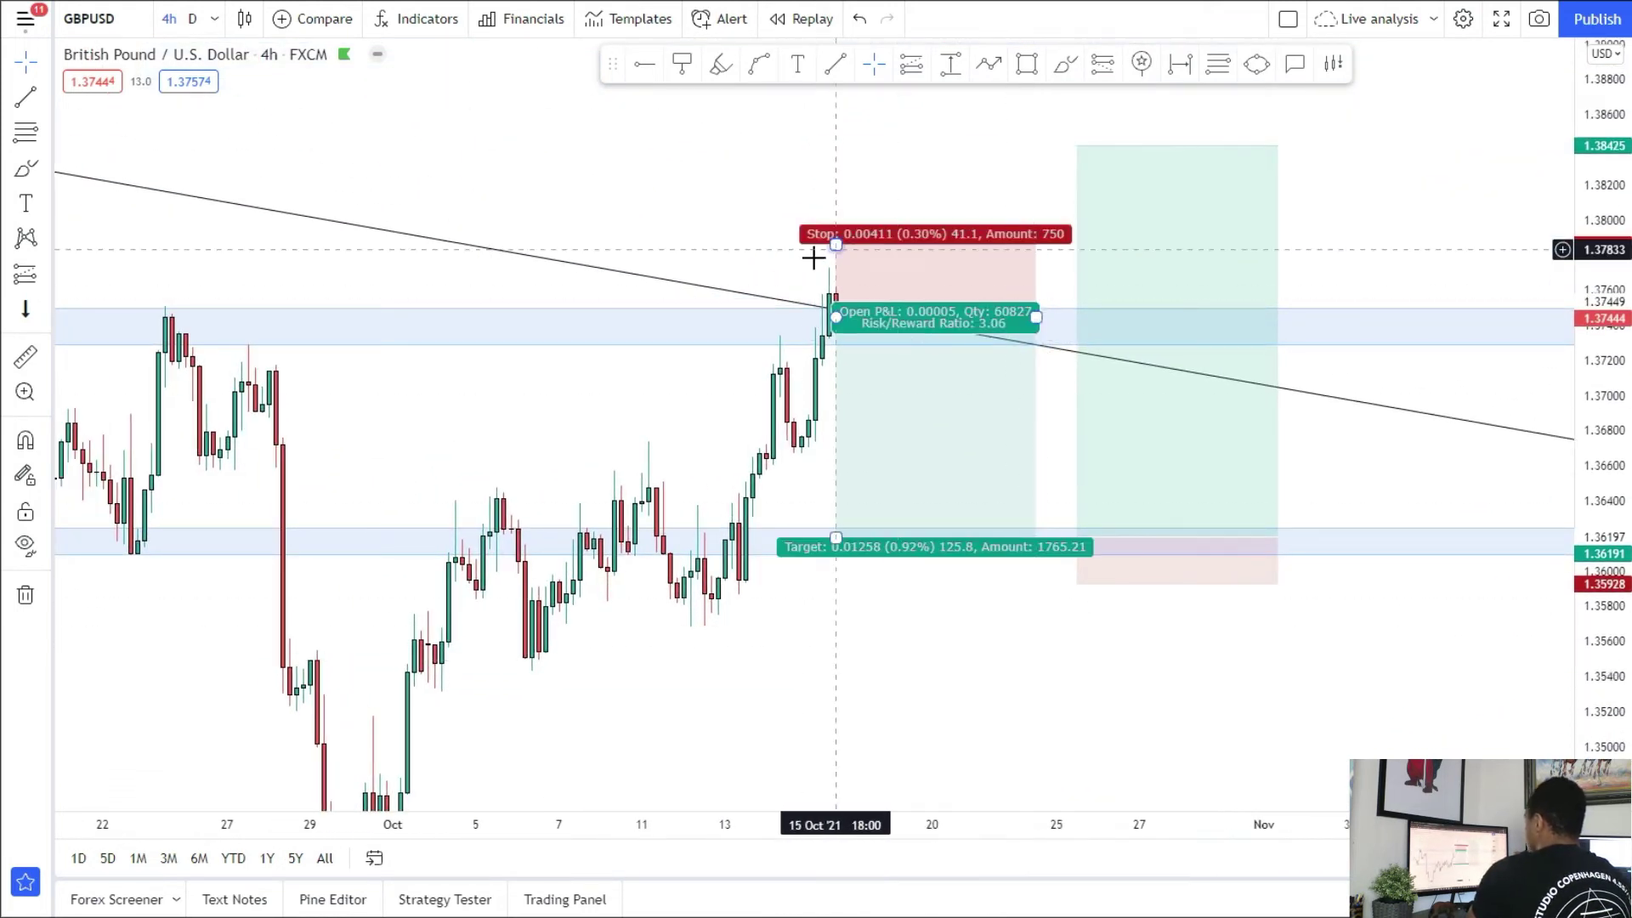
scroll(821, 310, down, 1)
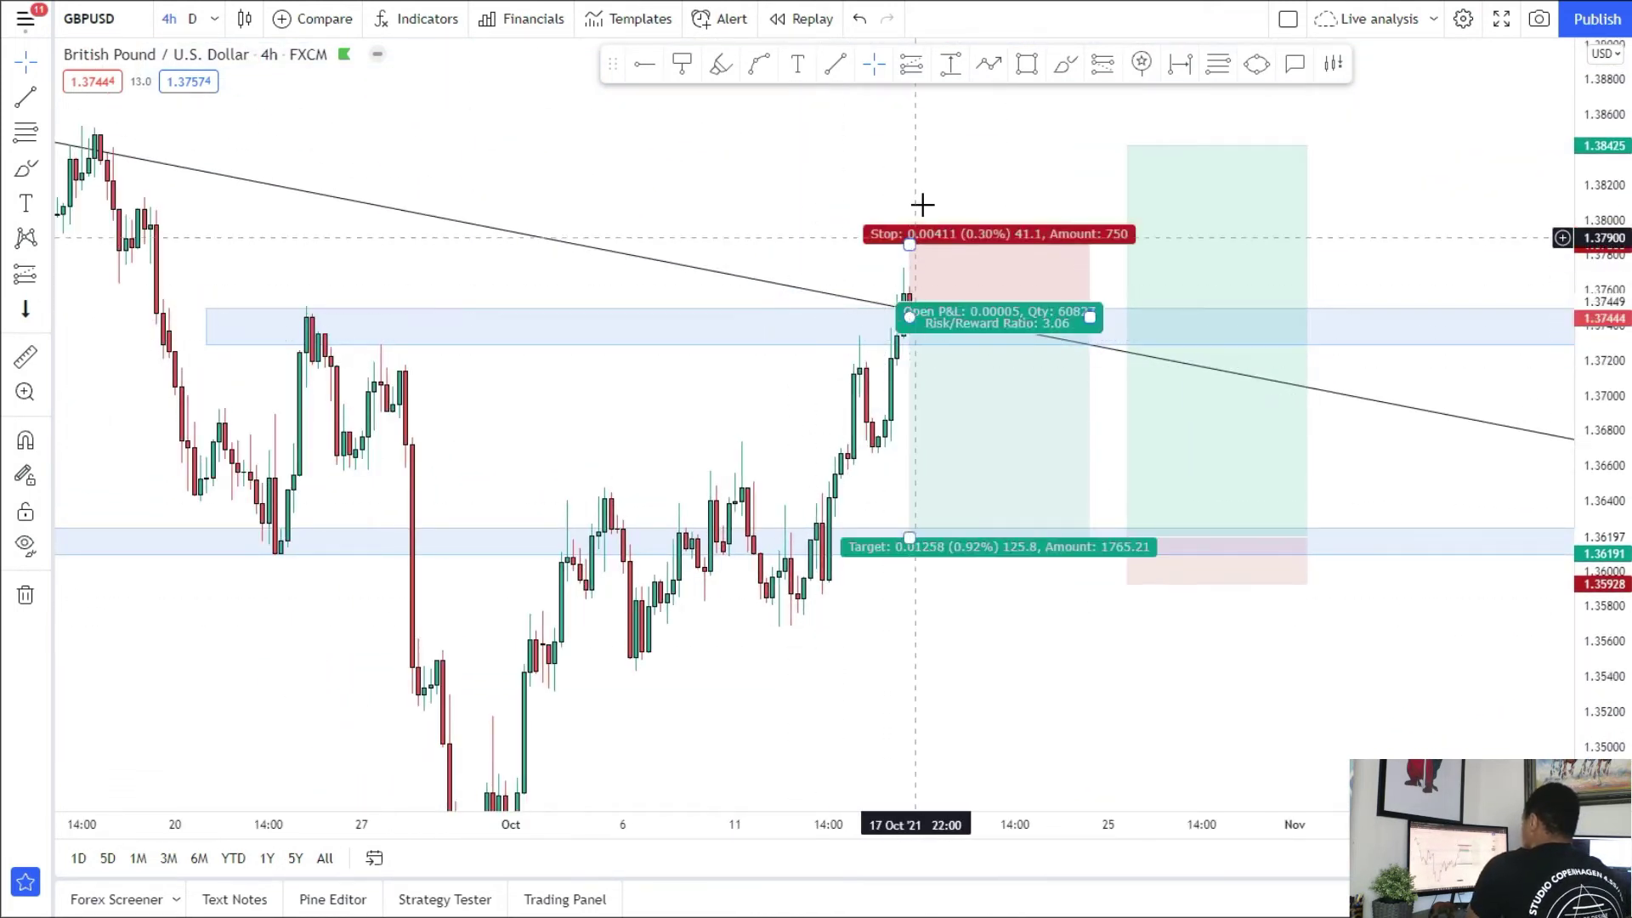
drag(948, 183, 859, 233)
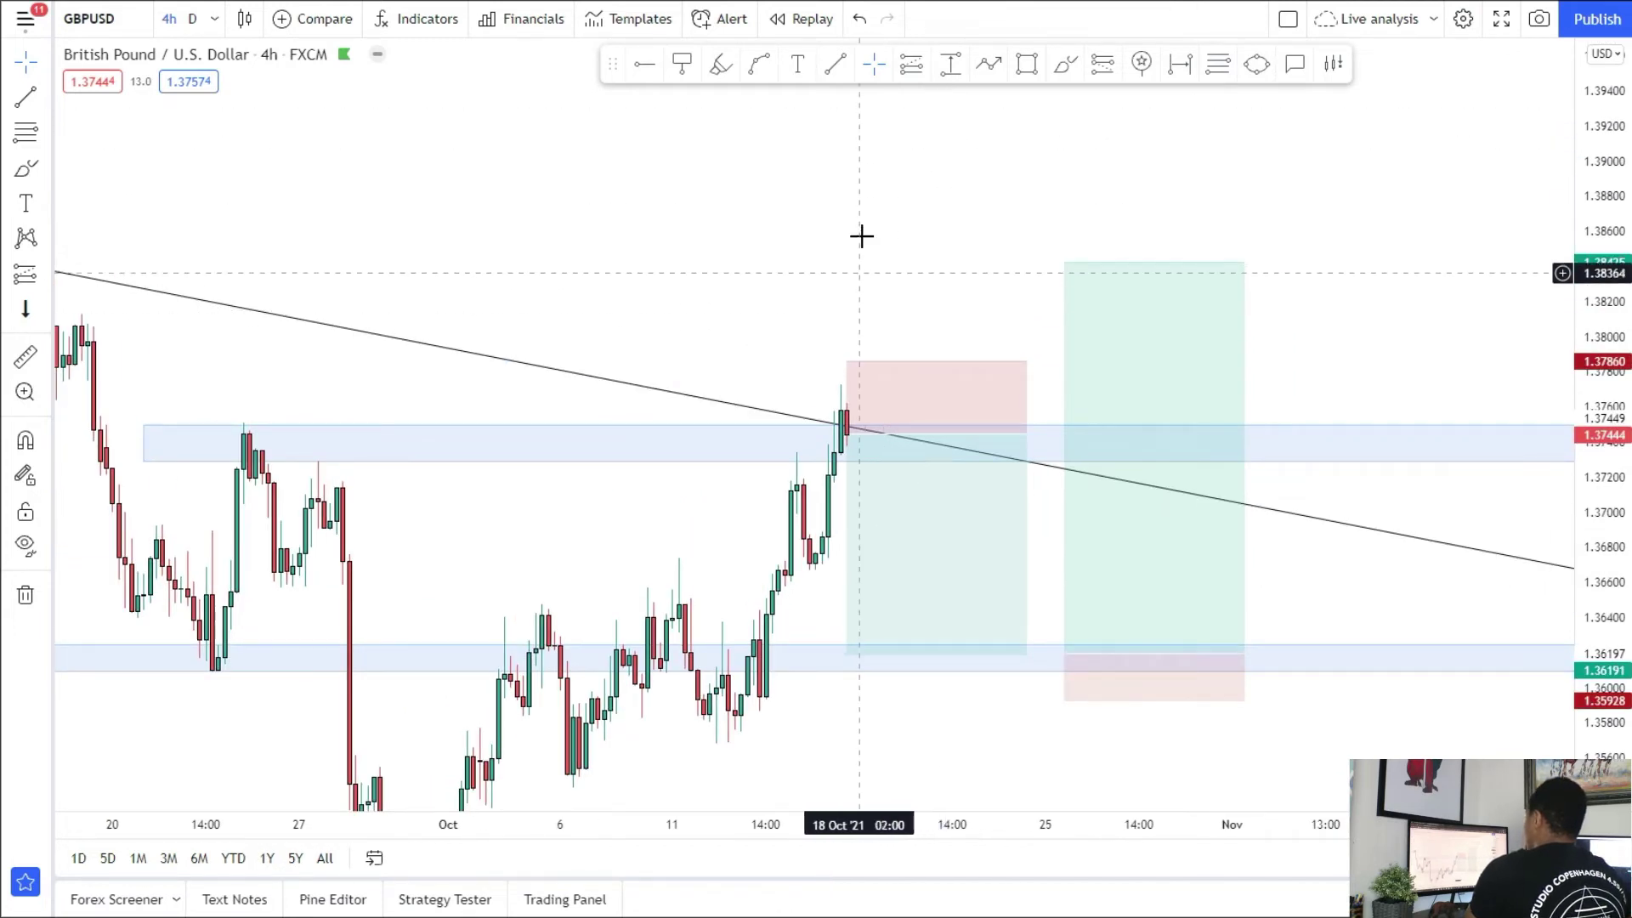
mouse_move(950, 448)
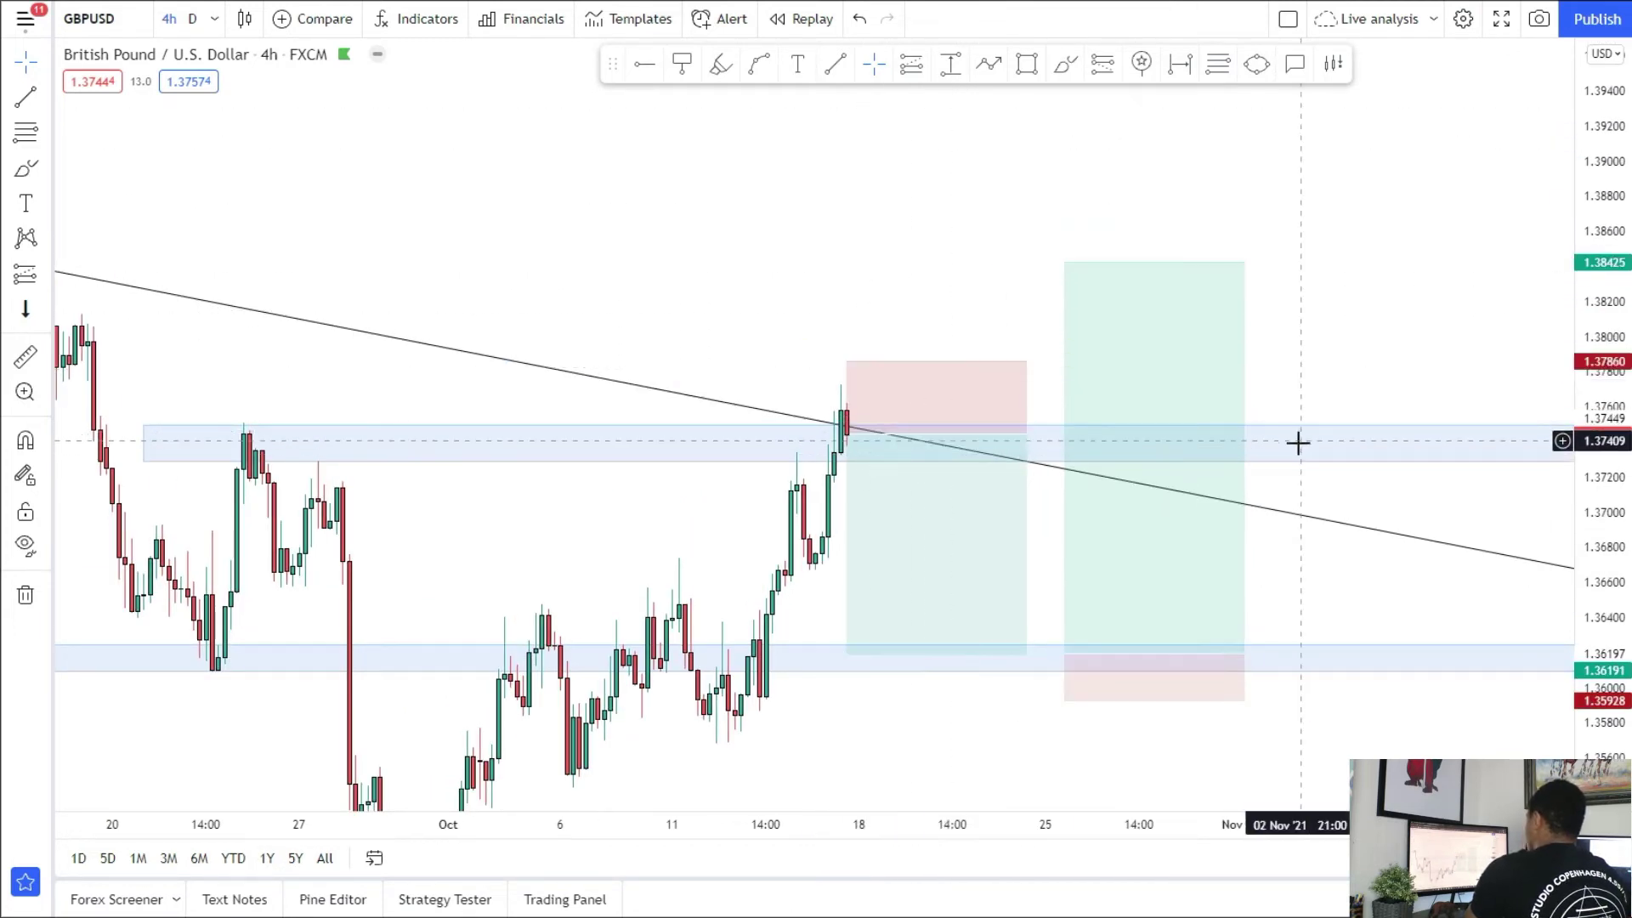
drag(693, 248, 757, 153)
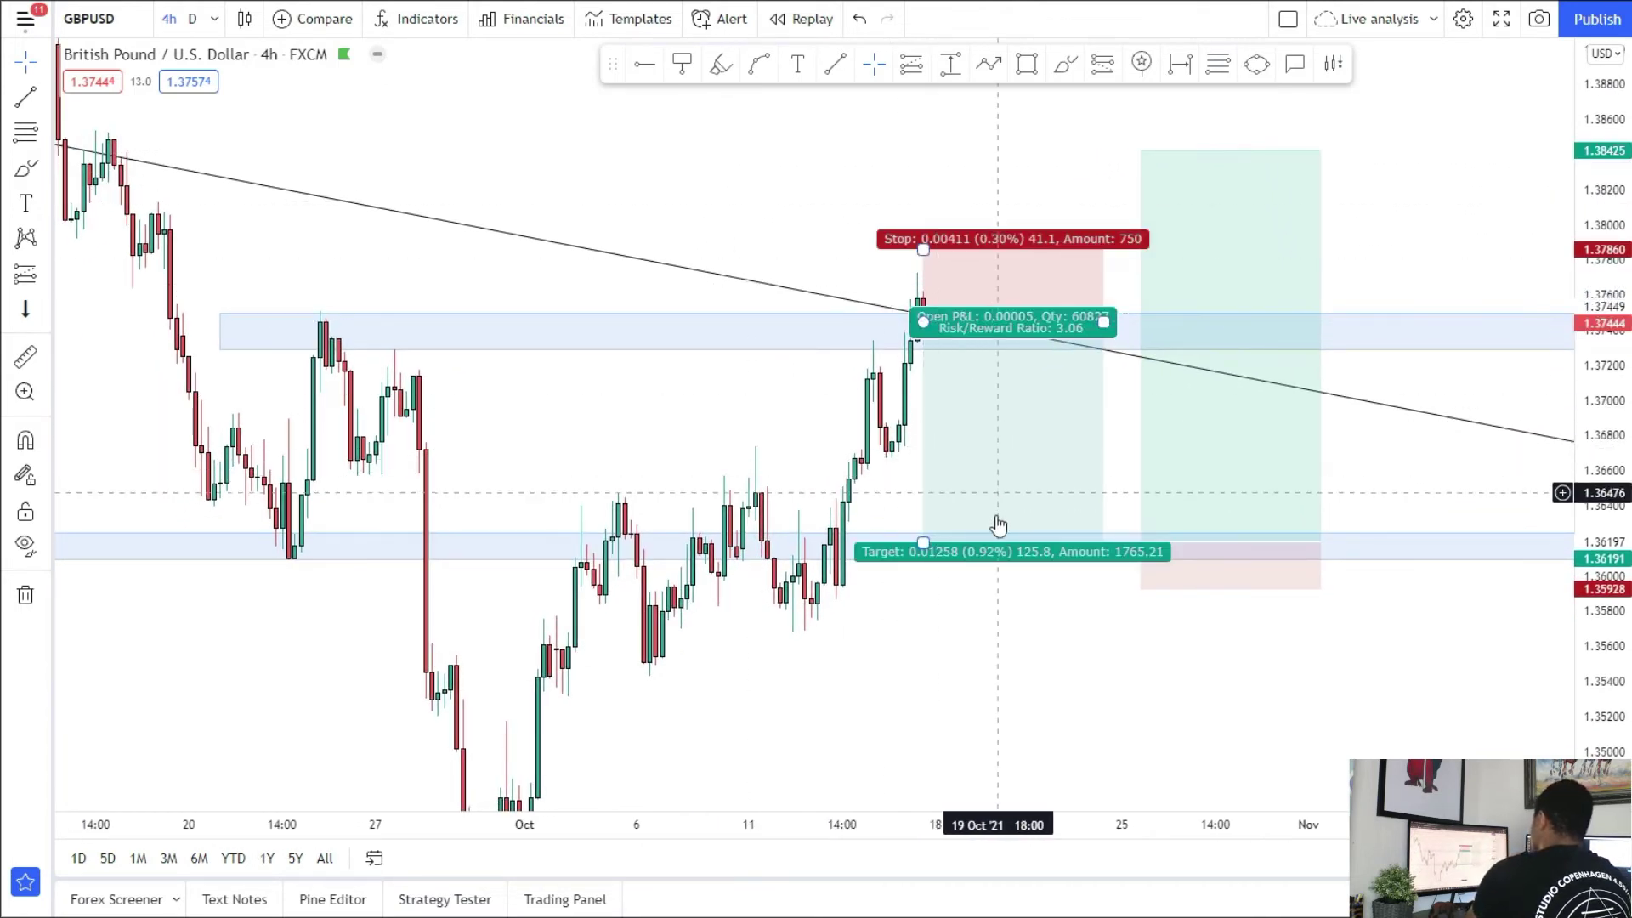
drag(1155, 585, 1104, 379)
drag(667, 575, 660, 772)
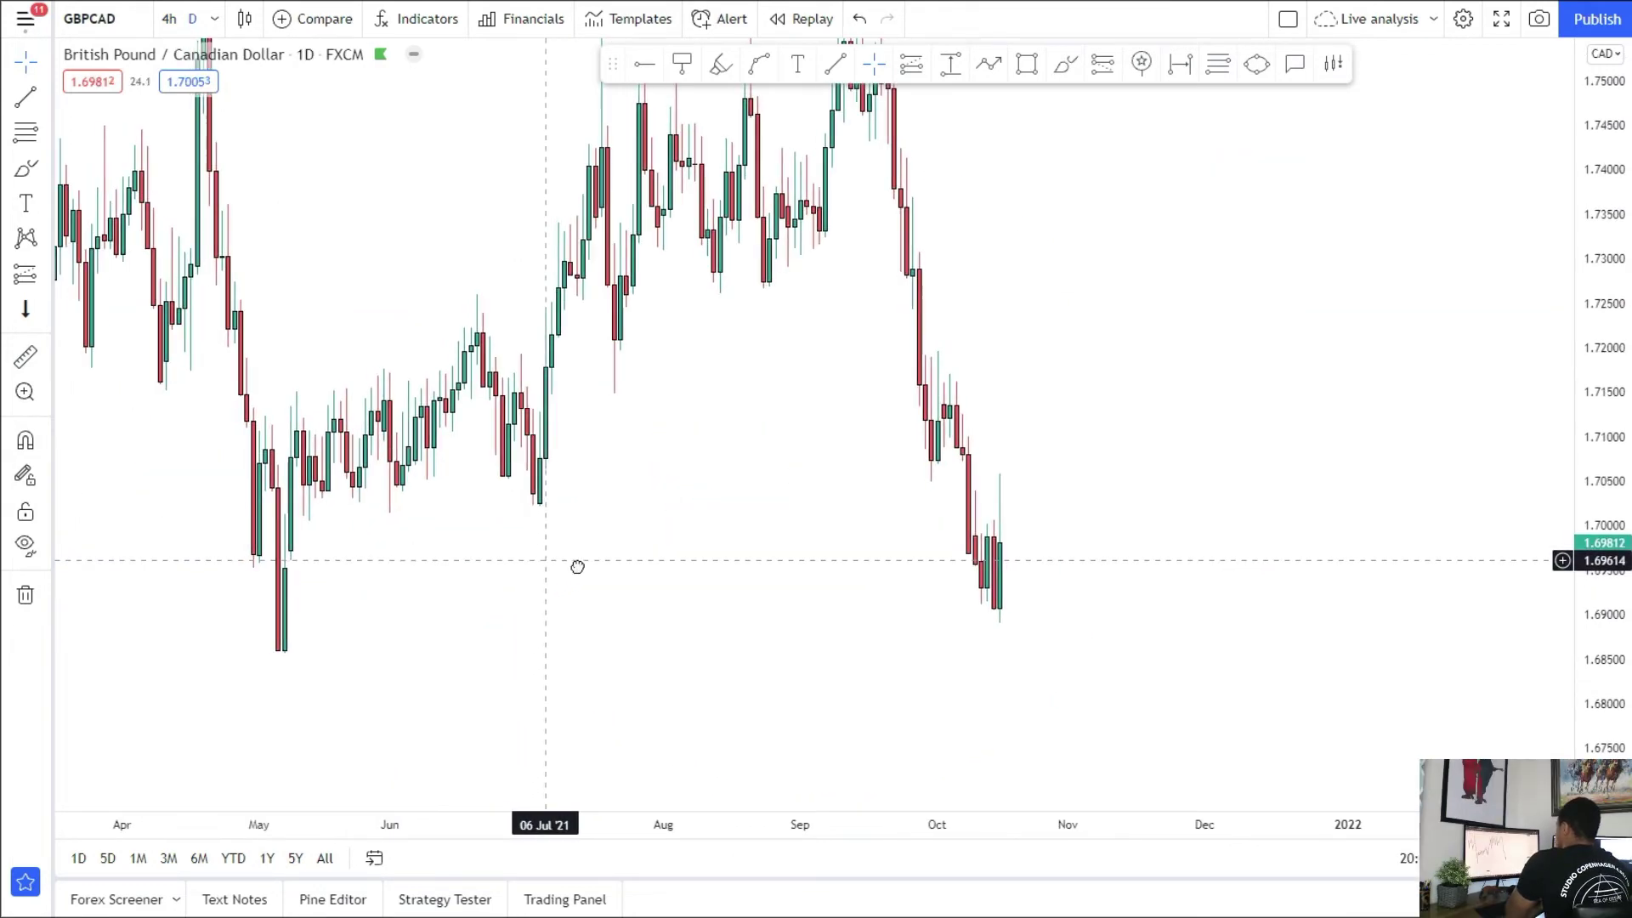
Step: On the GBPCAD daily chart, draw a rectangle around the latest October candles
drag(577, 566, 681, 518)
scroll(677, 510, up, 3)
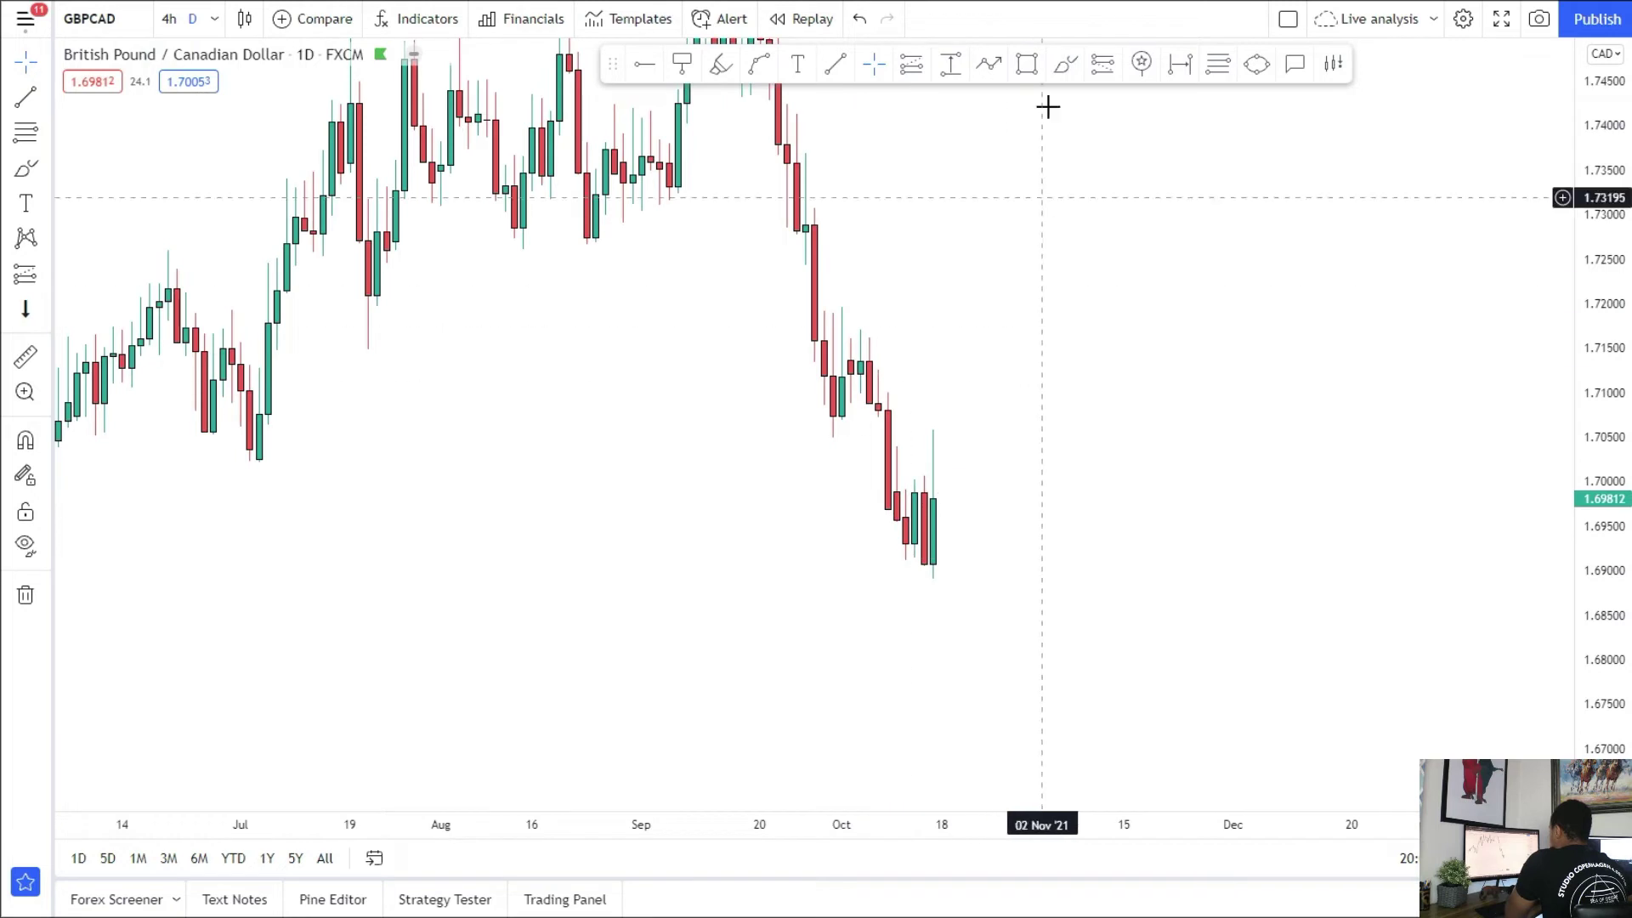
click(1028, 62)
click(861, 466)
click(1015, 567)
drag(881, 653, 967, 631)
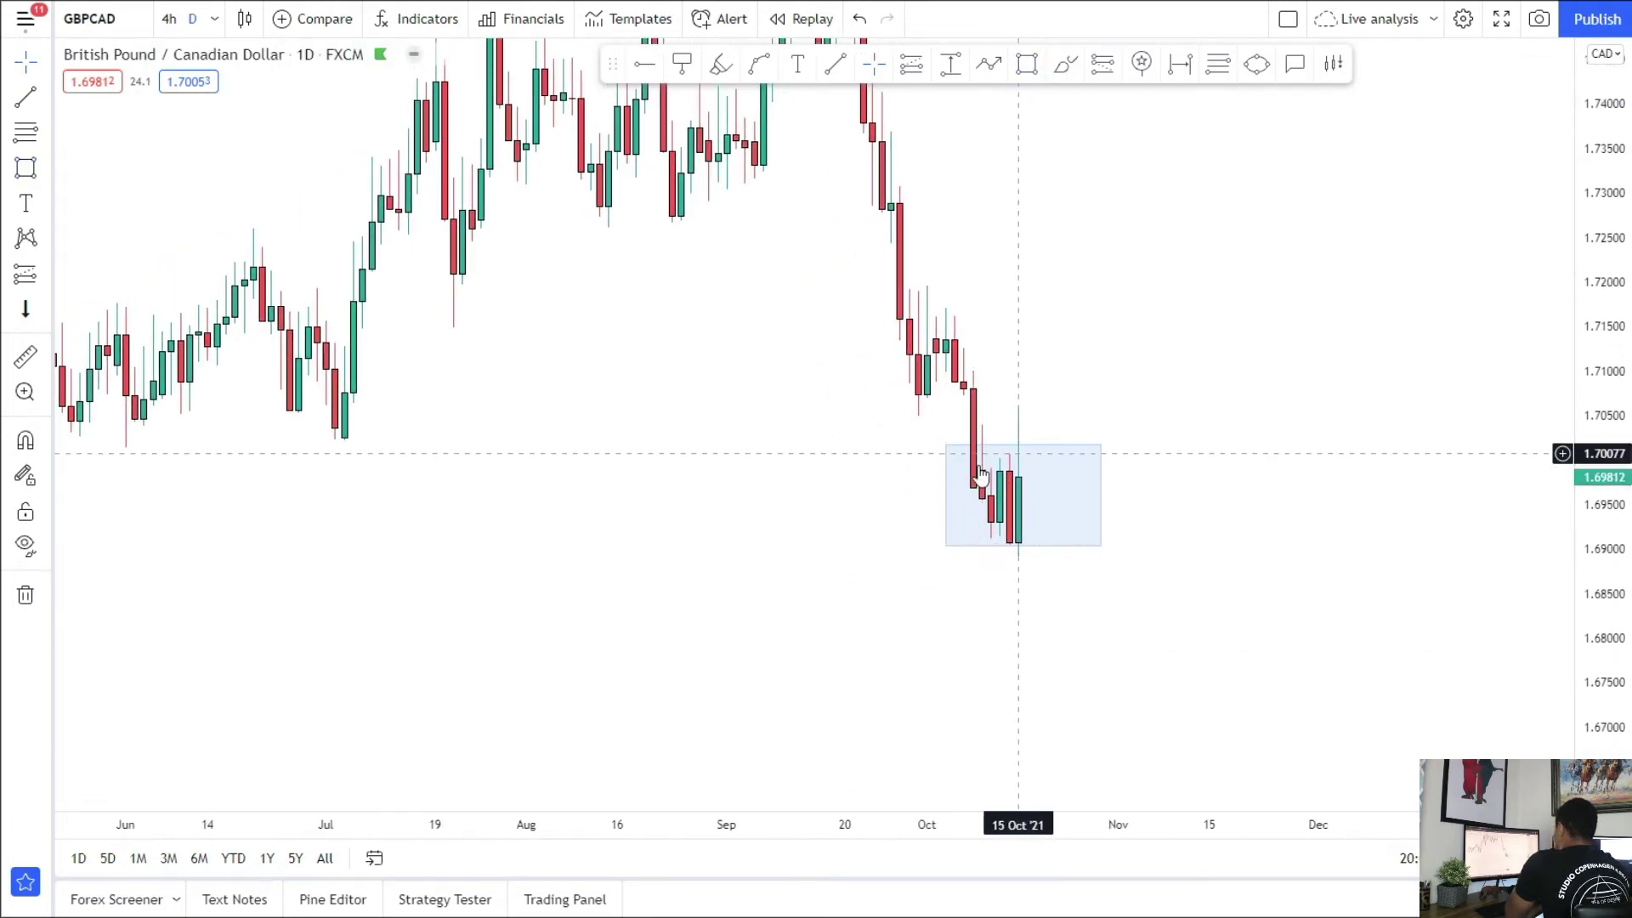
drag(878, 442, 956, 590)
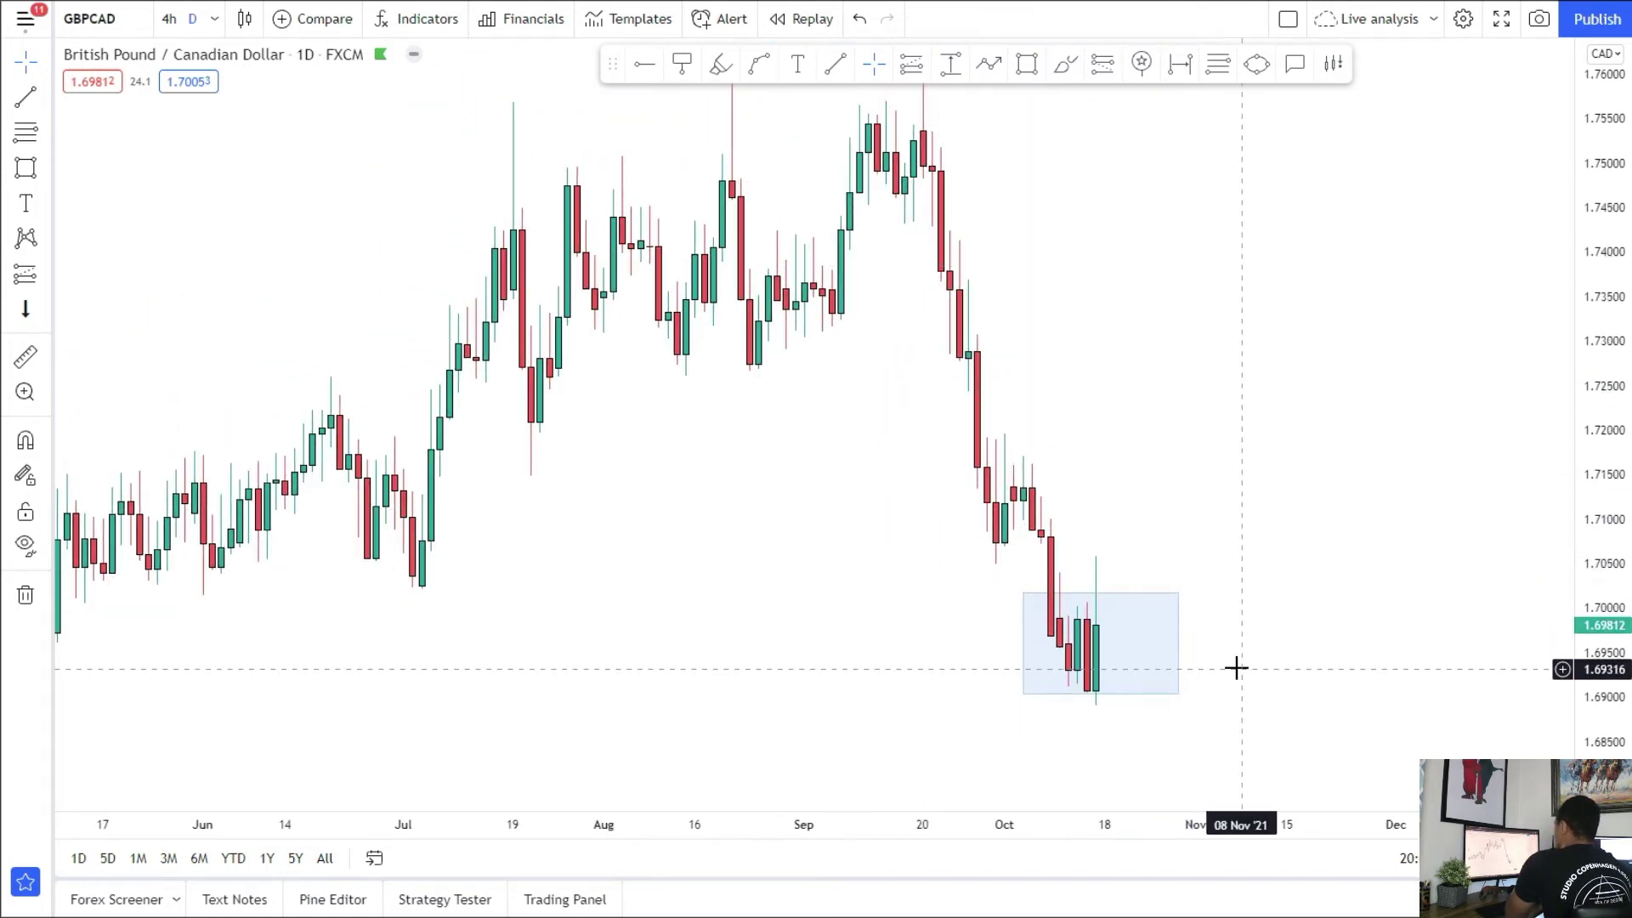
drag(841, 620, 796, 483)
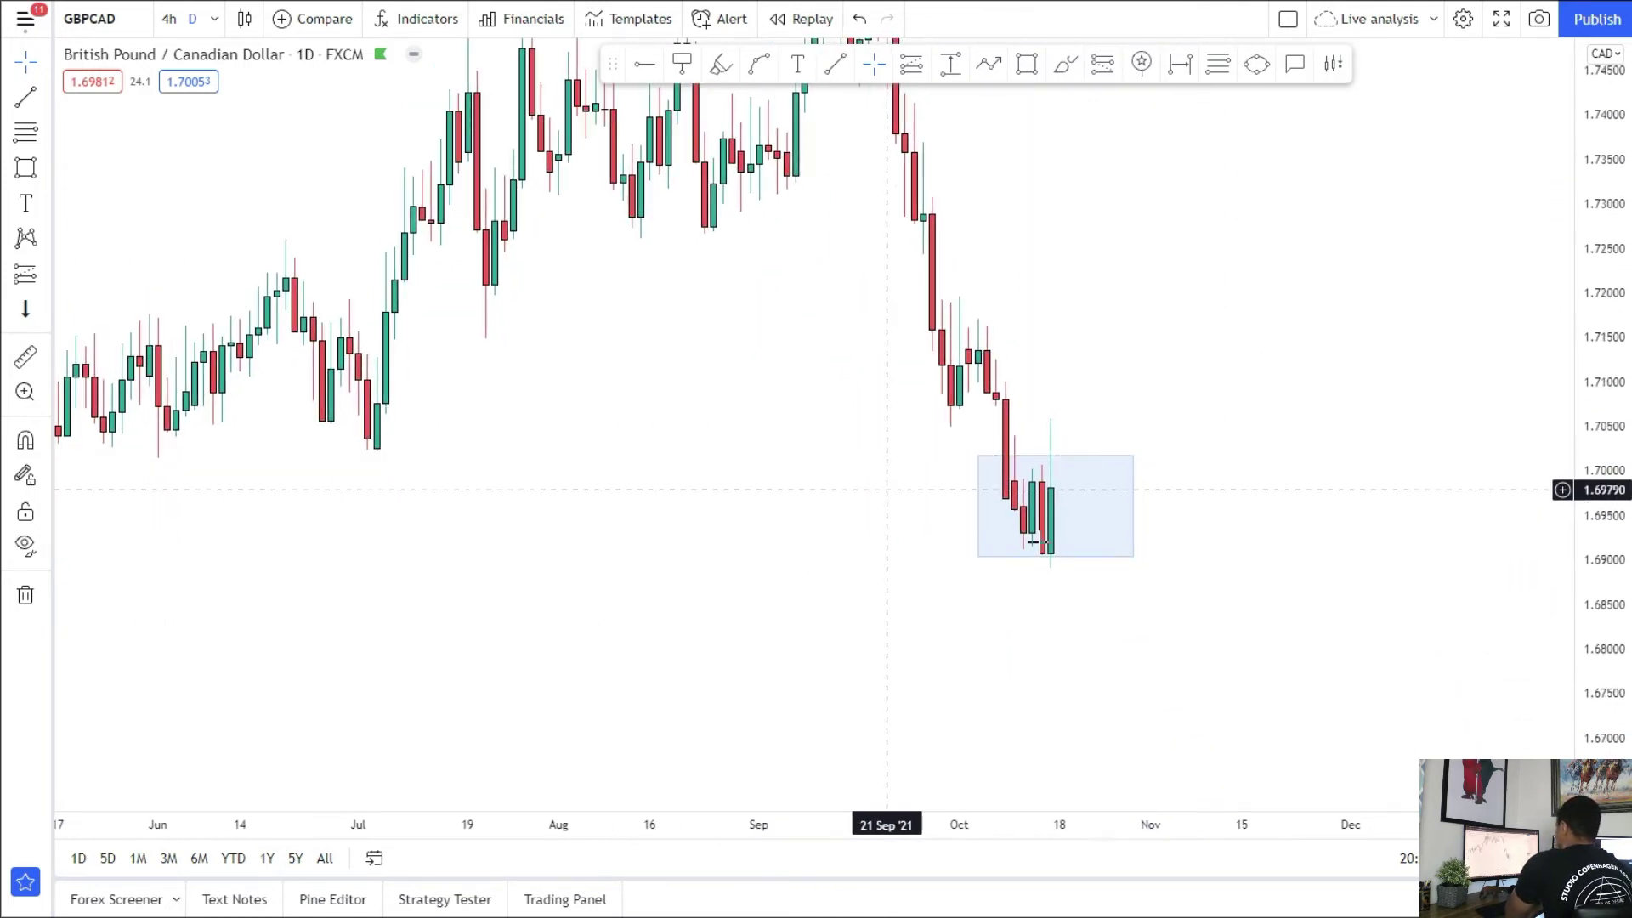
Step: Draw a rectangle over the late-September consolidation from 1.71630 to 1.70716, and delete both GBPCAD rectangles
click(1026, 68)
drag(932, 326, 1069, 407)
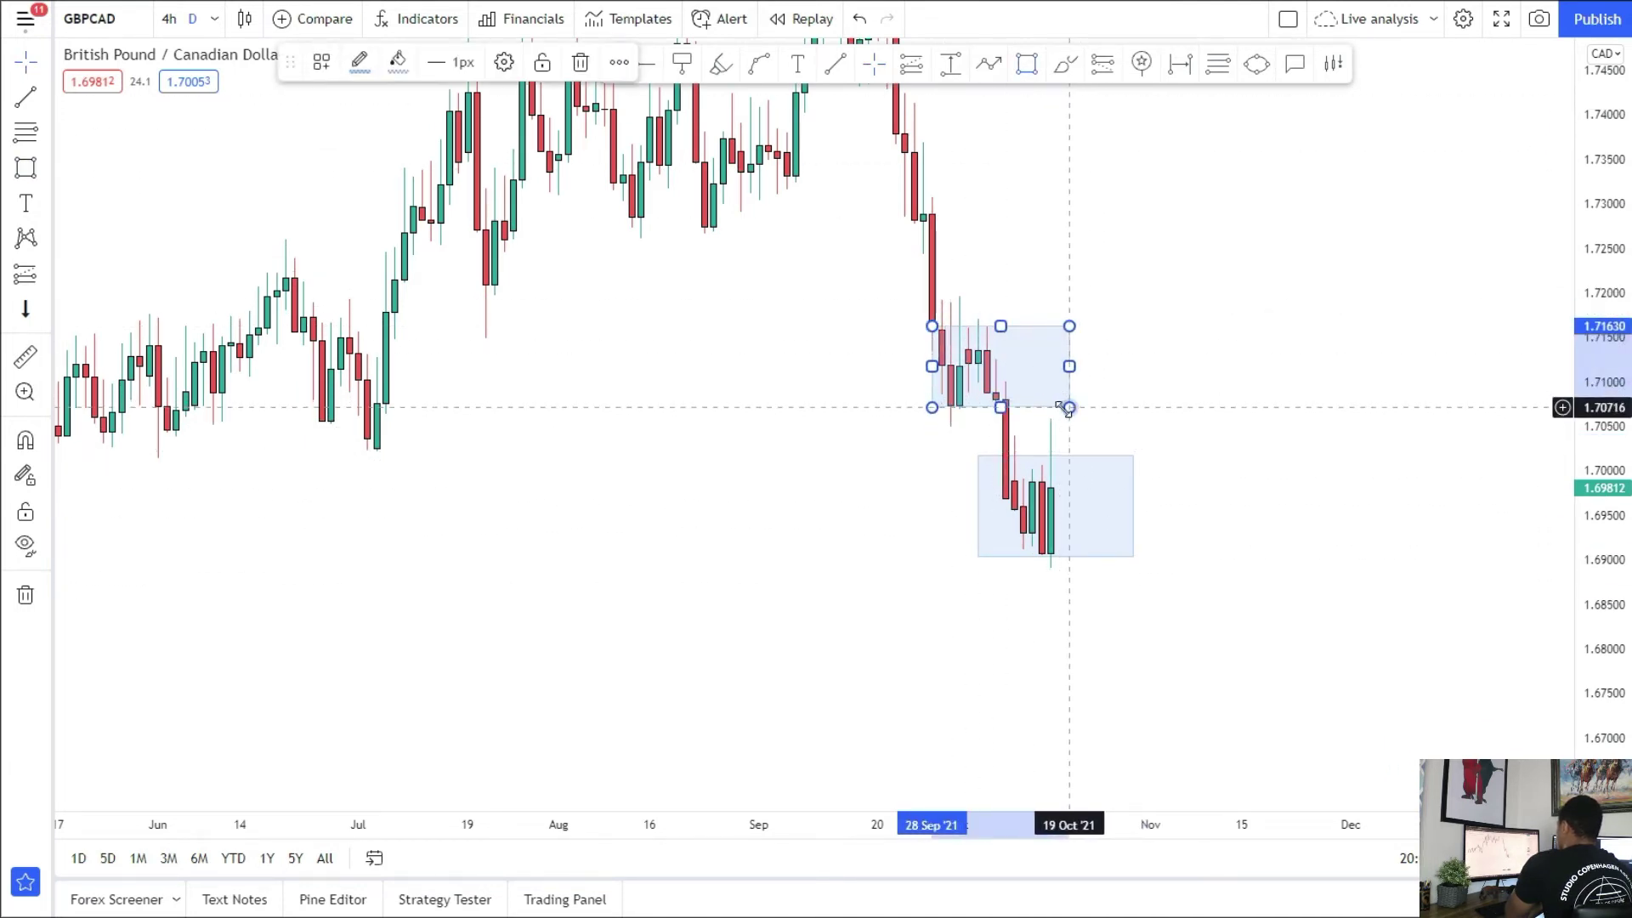
key(Delete)
click(1133, 547)
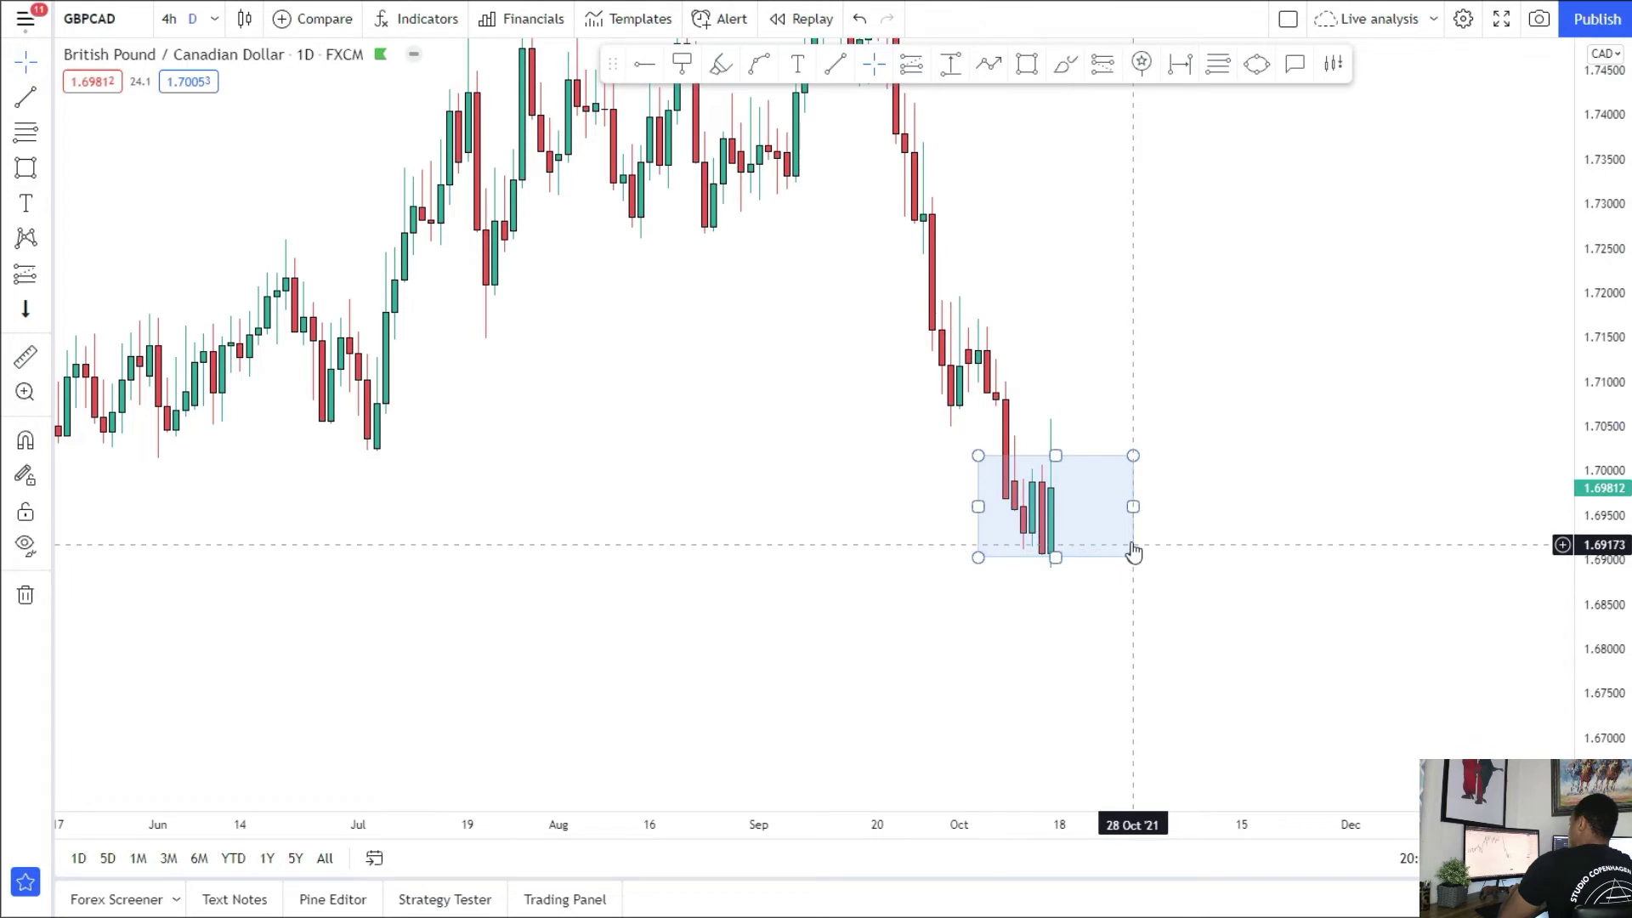
key(Delete)
Step: Draw a horizontal zone rectangle from 1.70473 to 1.70198 along the May to July lows, extending past the latest candles
scroll(762, 634, down, 2)
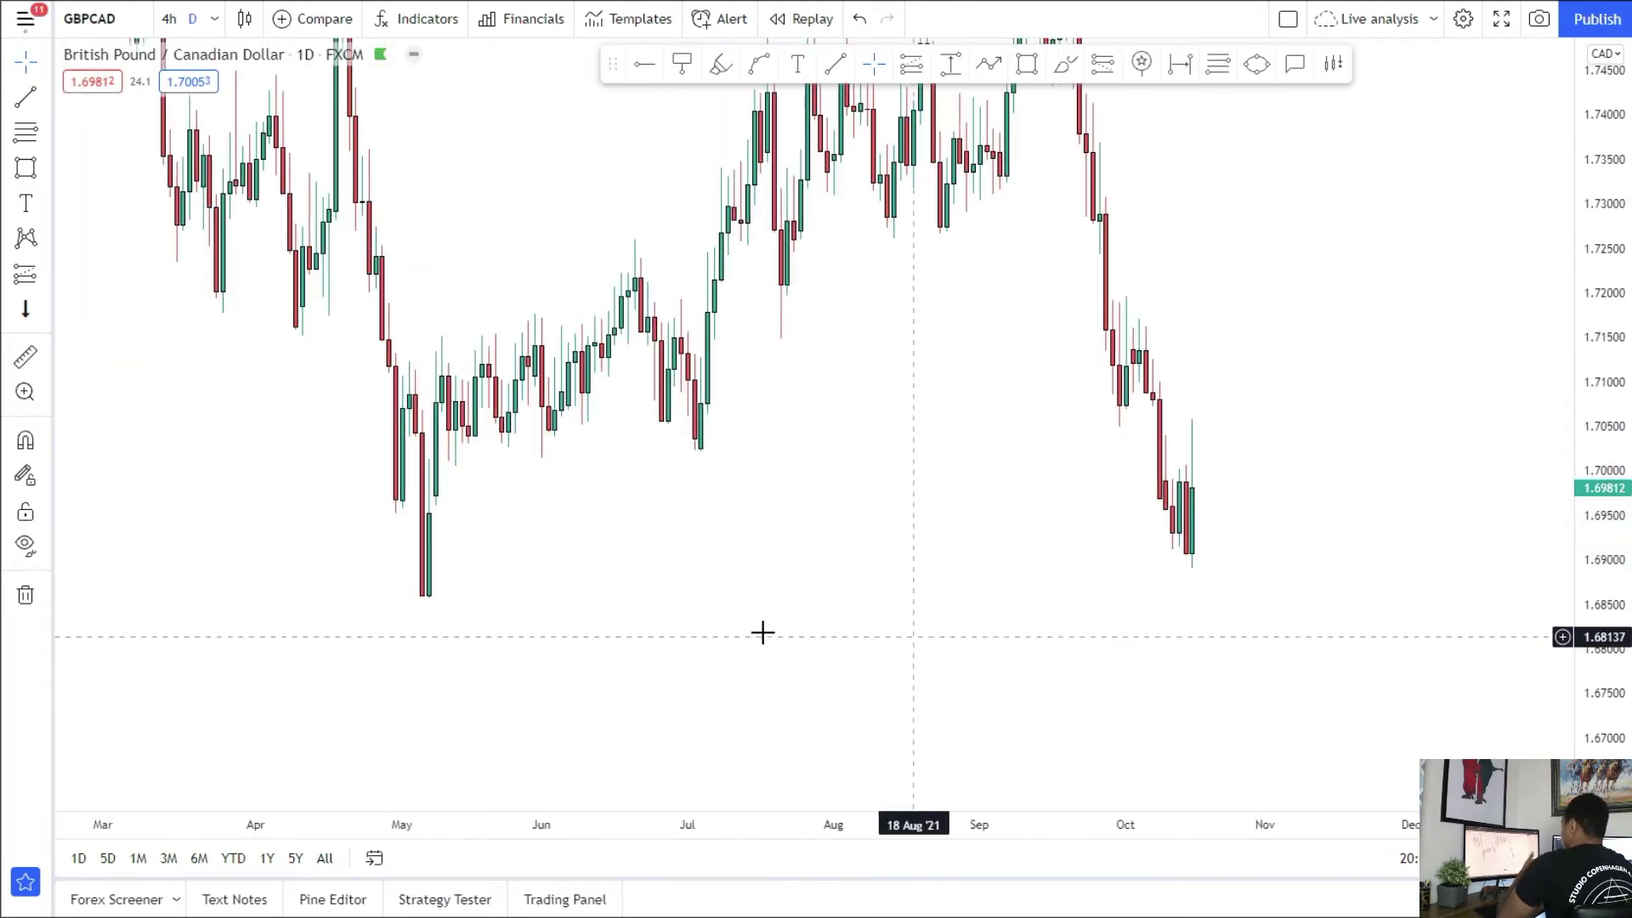
drag(448, 437, 1431, 453)
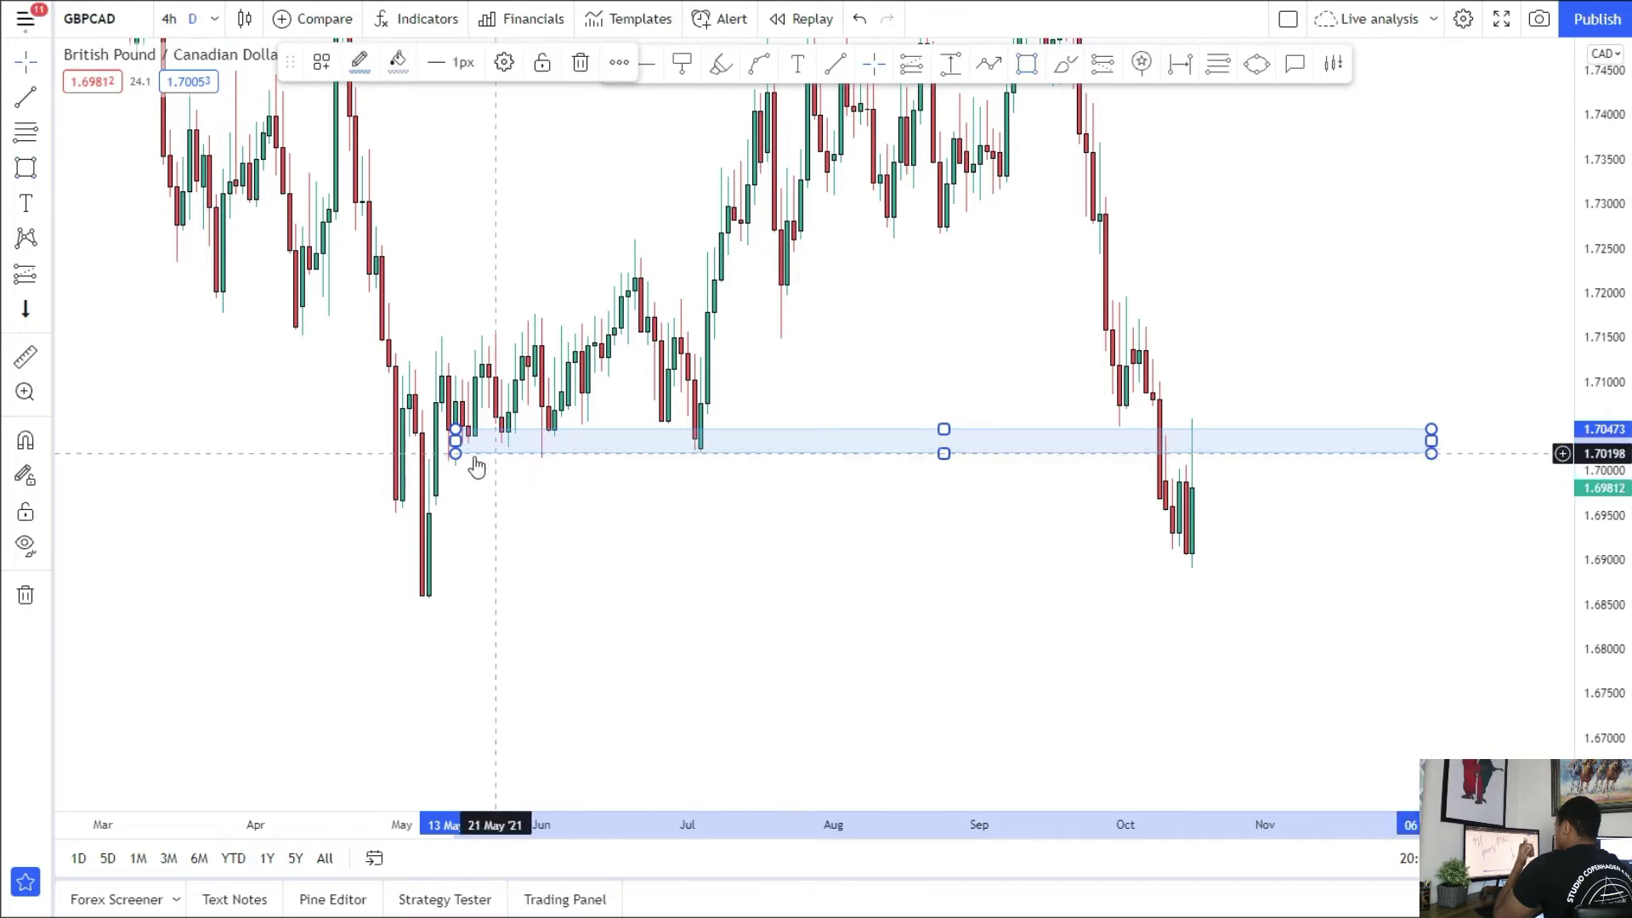
drag(455, 454, 428, 452)
drag(607, 533, 588, 616)
drag(759, 216, 684, 109)
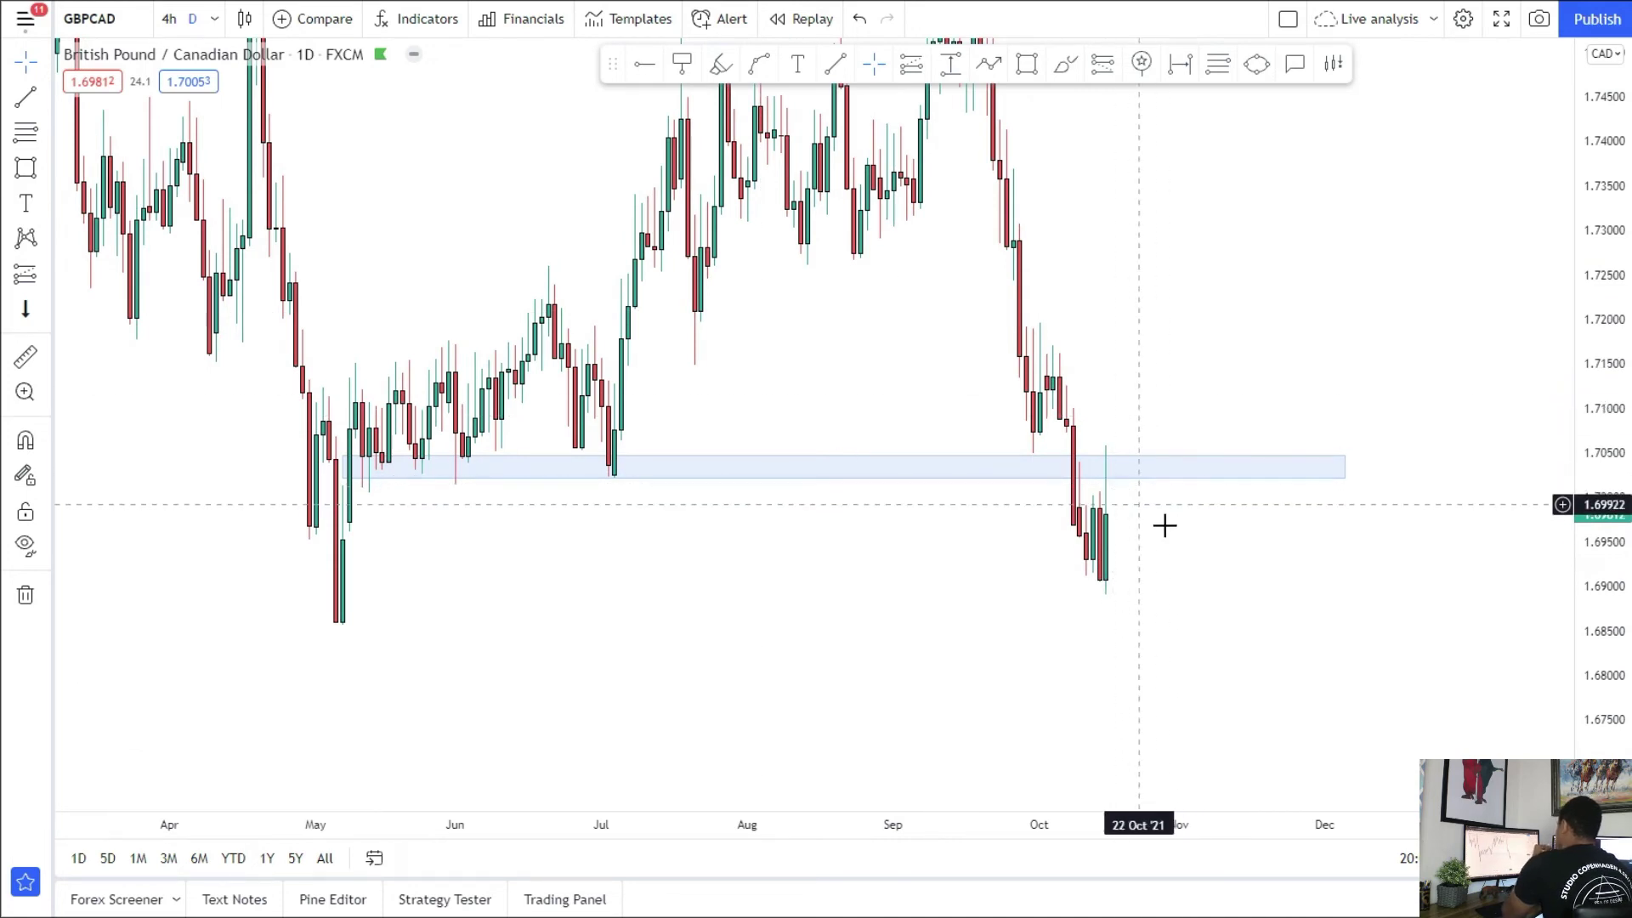
Step: Draw a thin horizontal zone rectangle at the early-May low near 1.6856, extending past the latest candles
drag(1140, 508, 1120, 479)
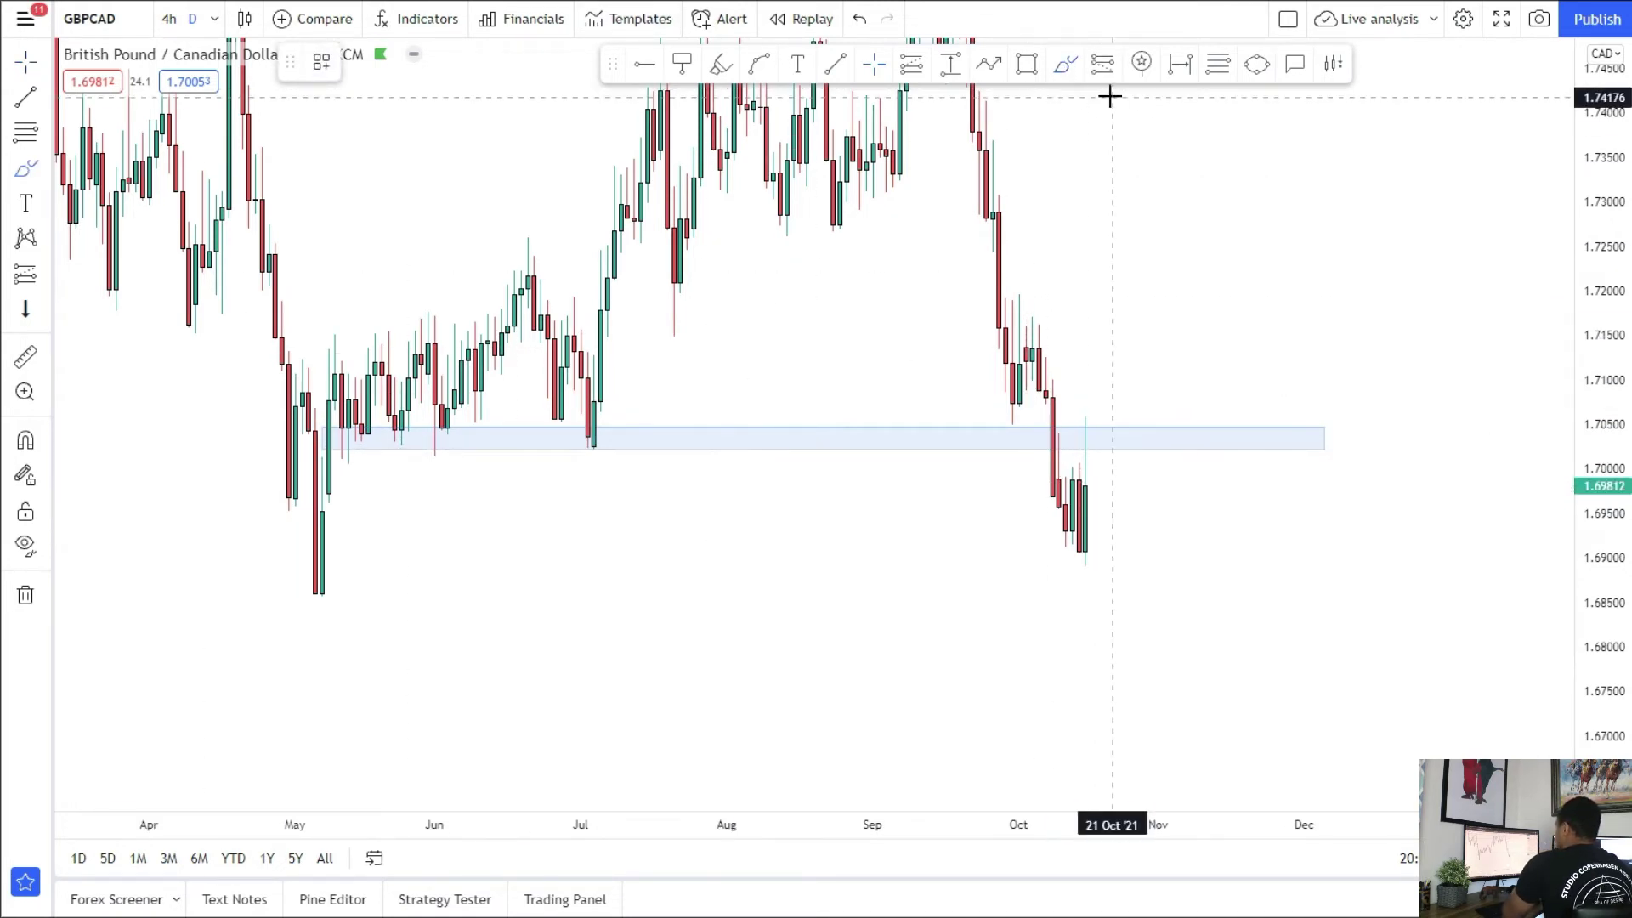
click(296, 573)
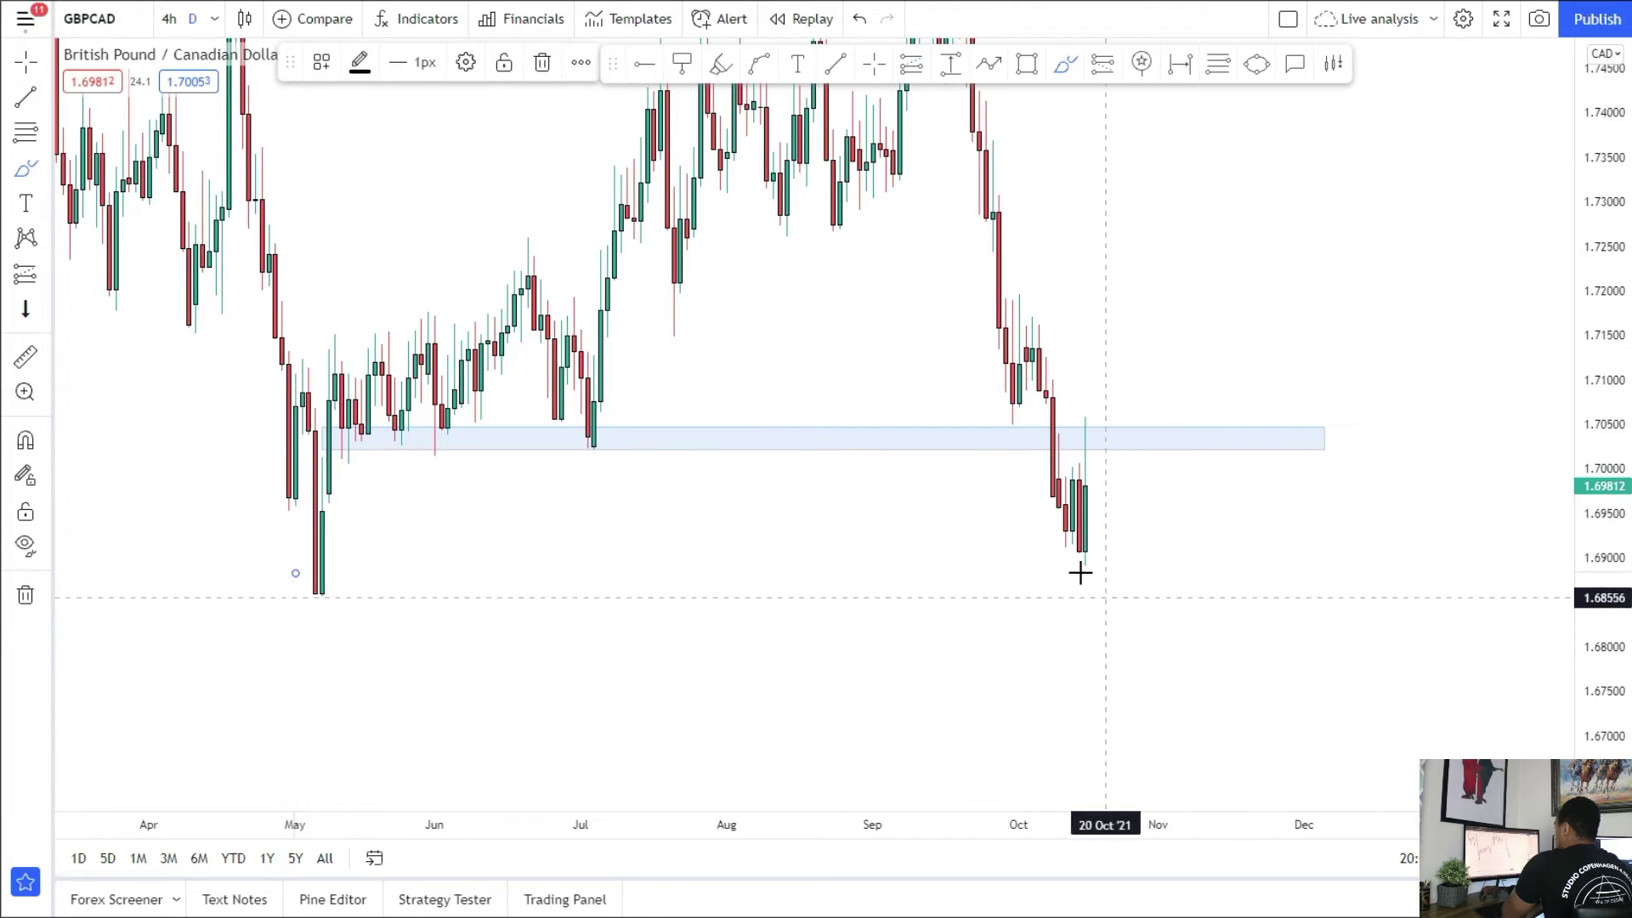
click(1026, 71)
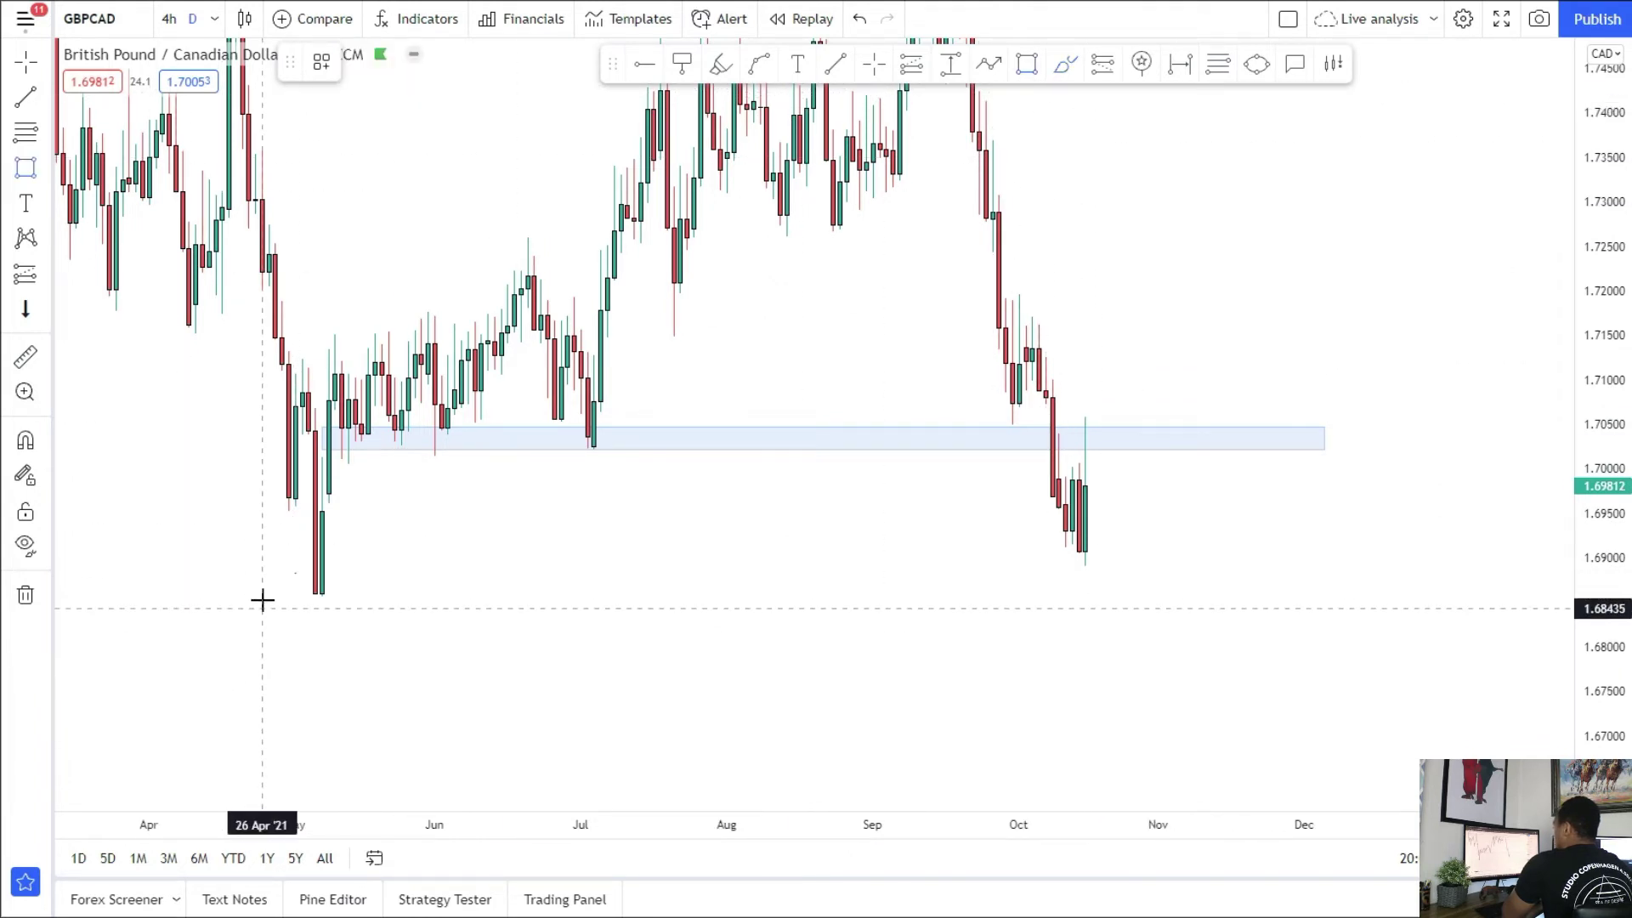
mouse_move(282, 582)
mouse_down()
mouse_move(1300, 581)
mouse_move(1384, 597)
mouse_up()
click(679, 258)
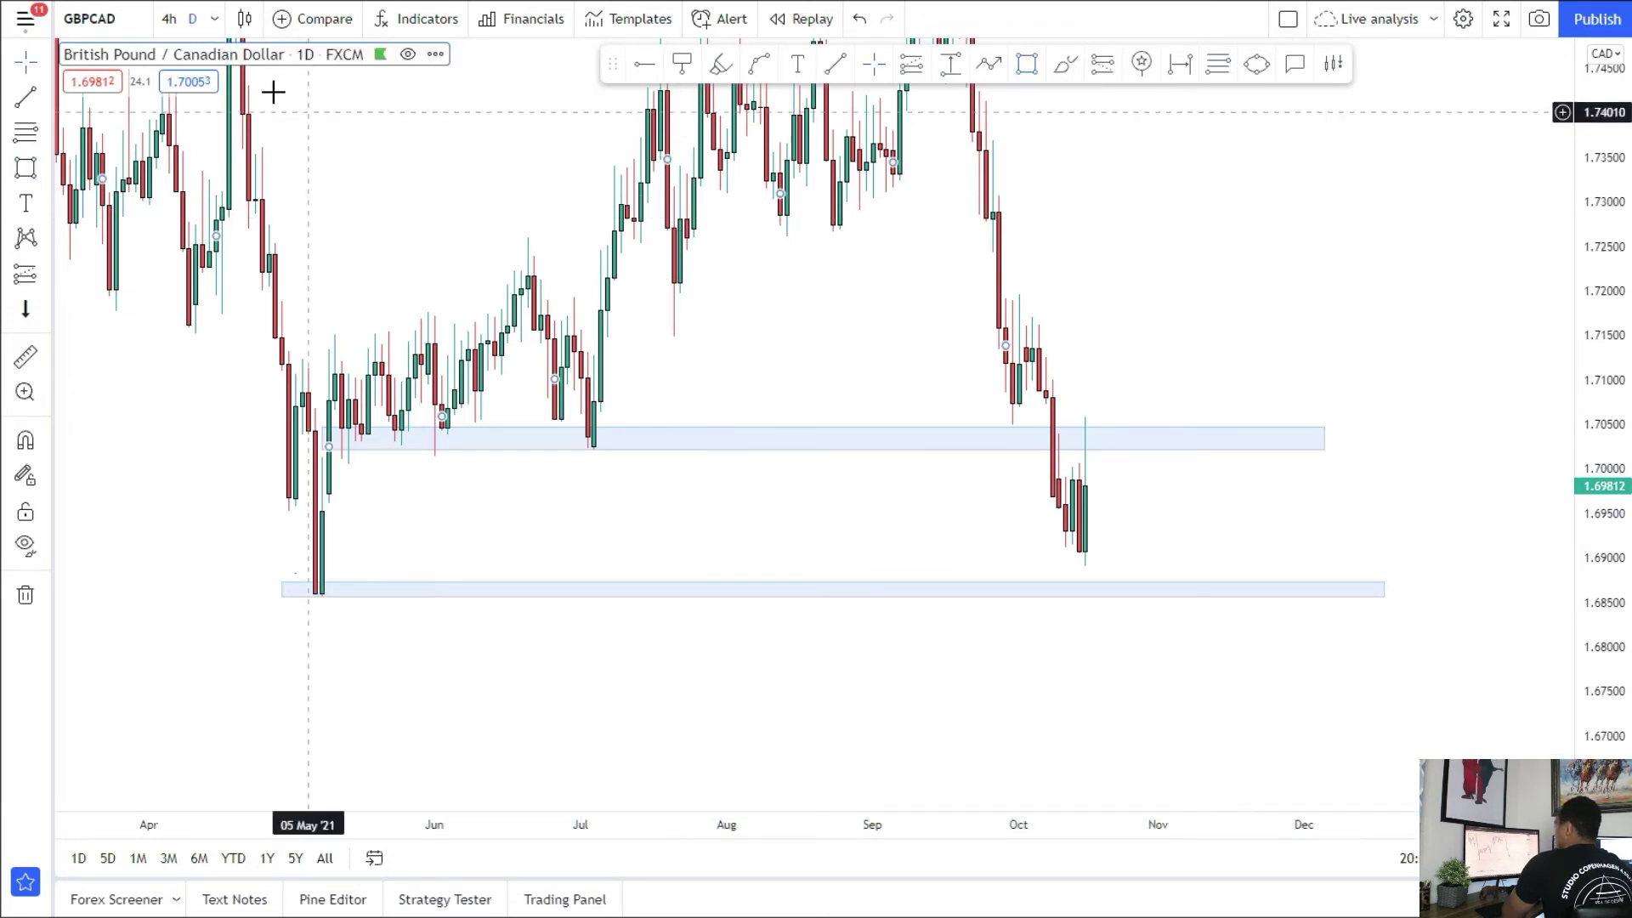
Step: On the 1 week interval, brush a circle around the recent swing highs and a stepped decline from the latest candle
click(215, 19)
click(270, 604)
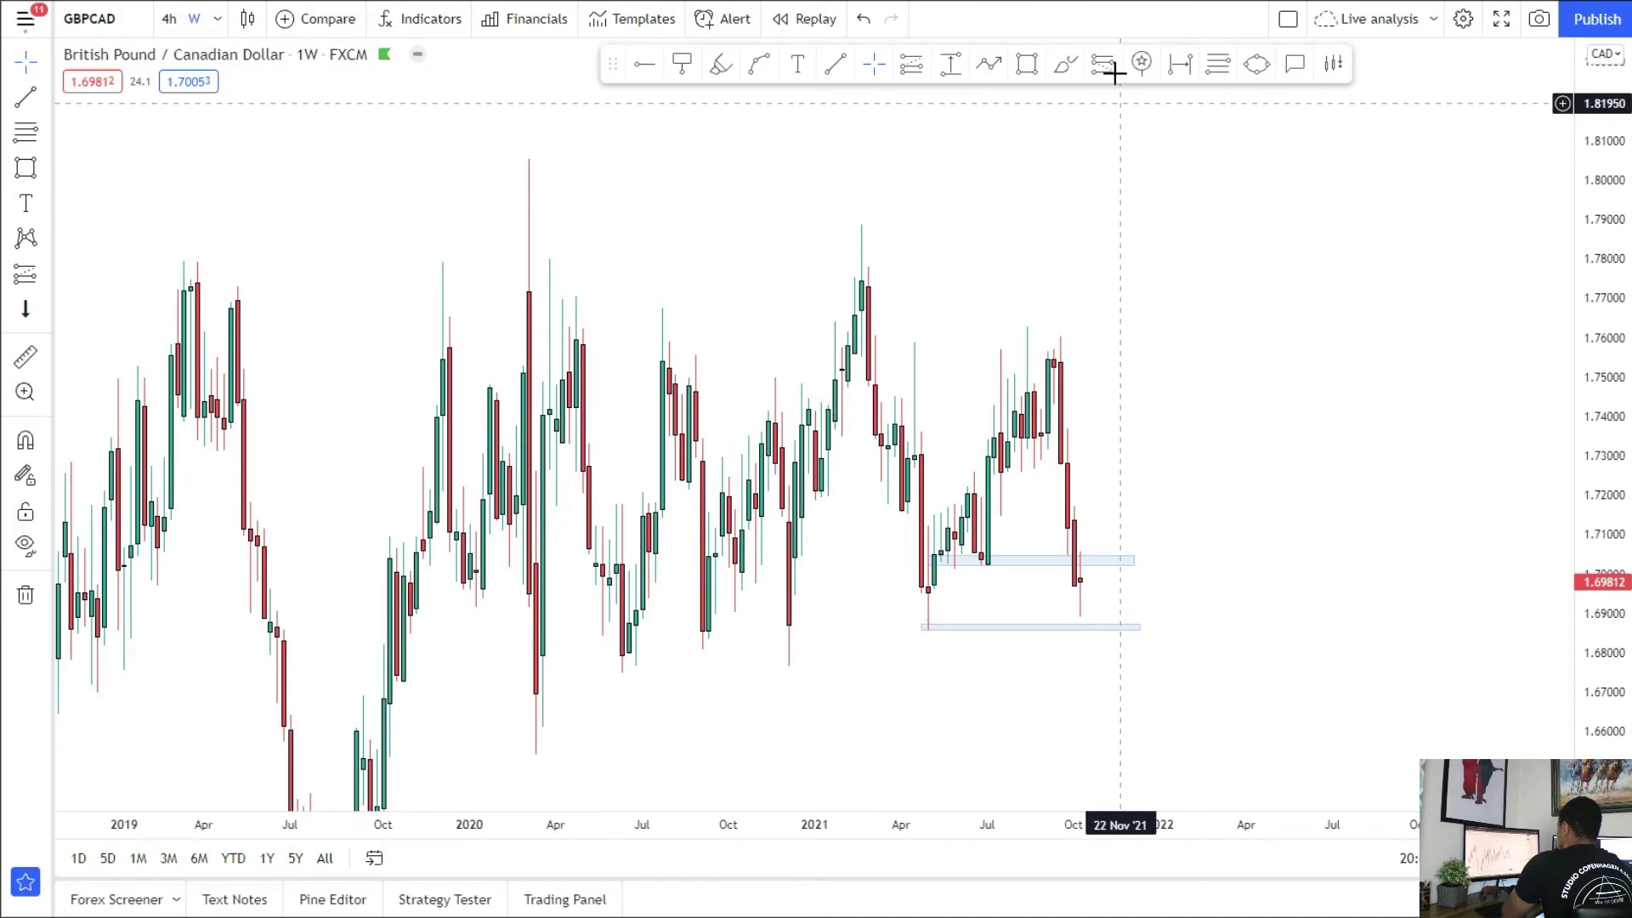
click(1063, 67)
mouse_move(1060, 278)
mouse_down()
mouse_move(1067, 375)
mouse_move(1083, 313)
mouse_up()
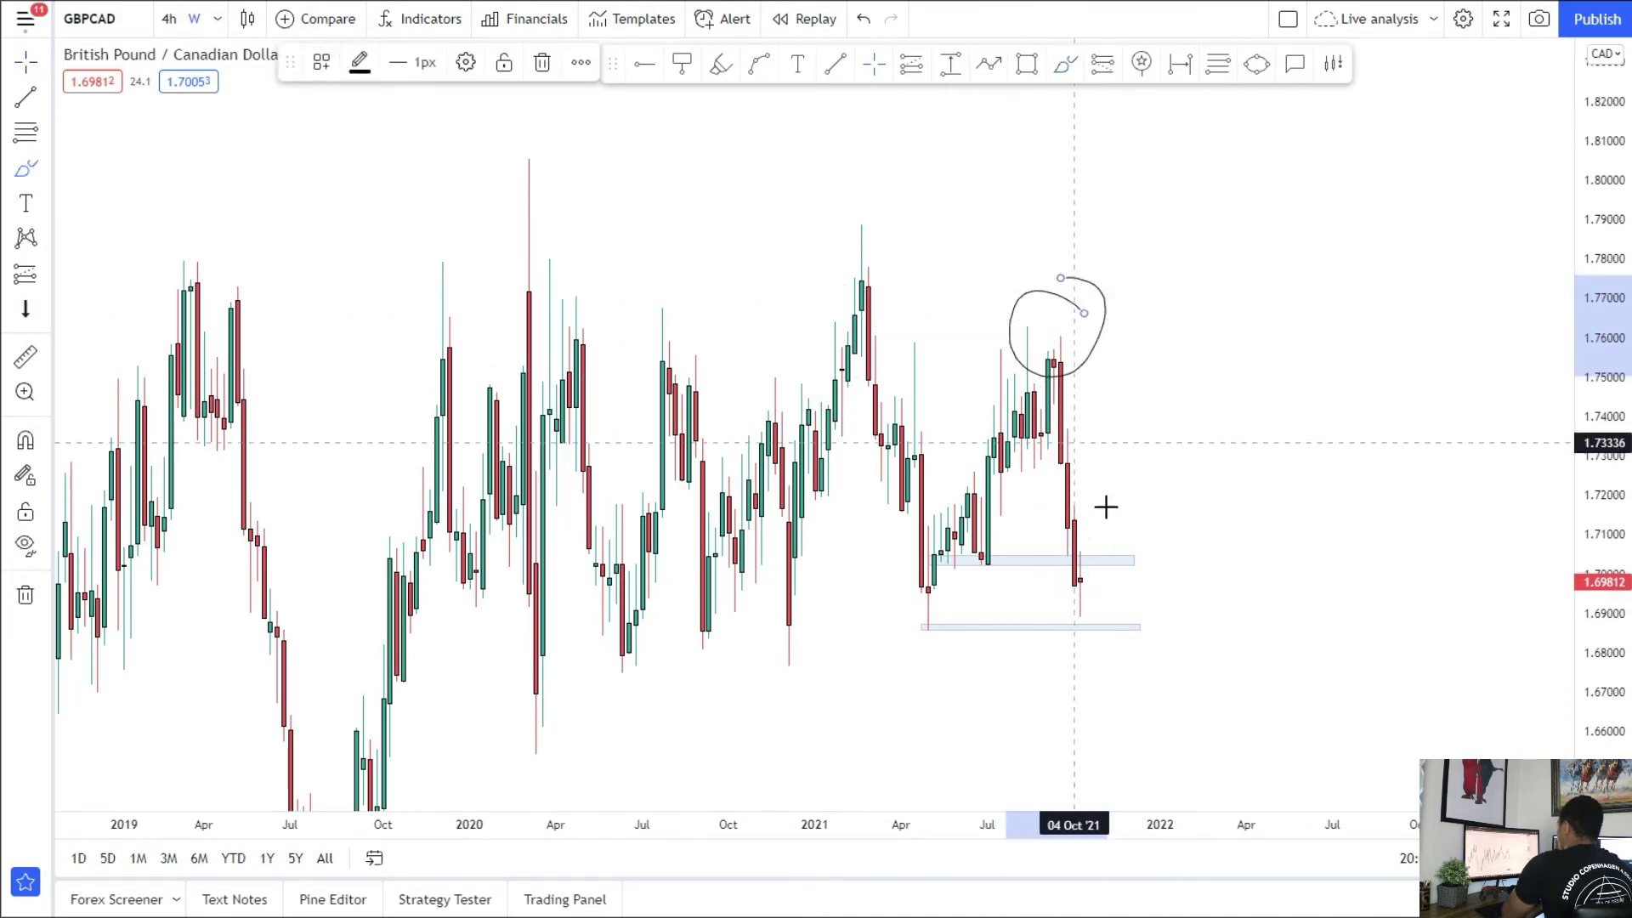
drag(1076, 585, 1336, 789)
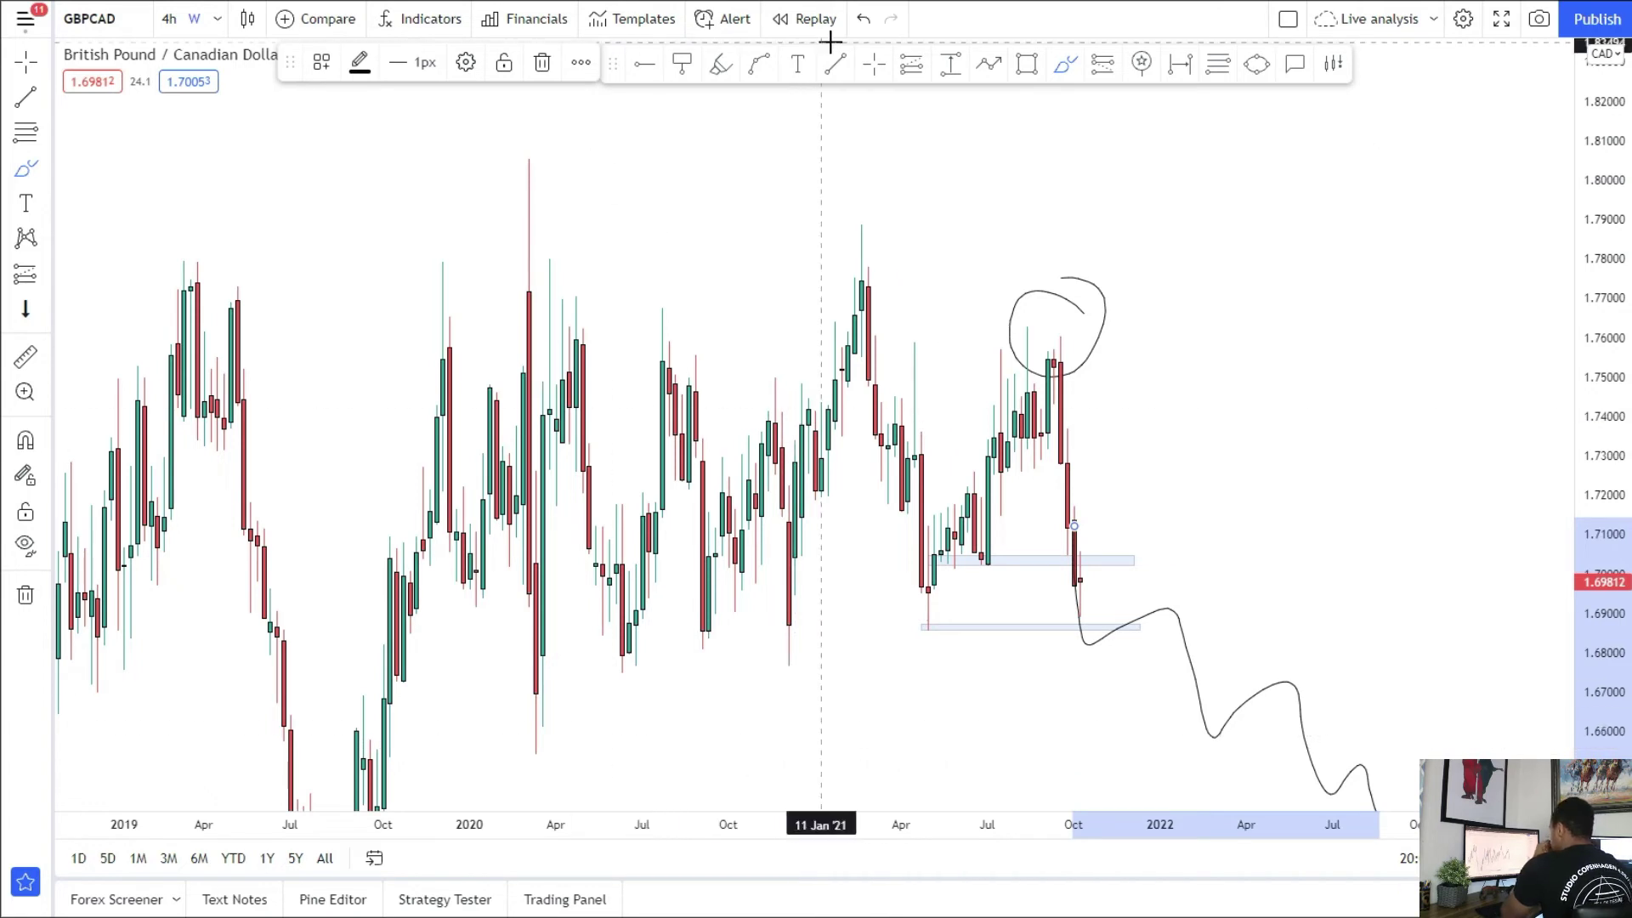
Step: Undo the two brush sketches and return the chart to the 1 day interval
click(862, 22)
click(862, 23)
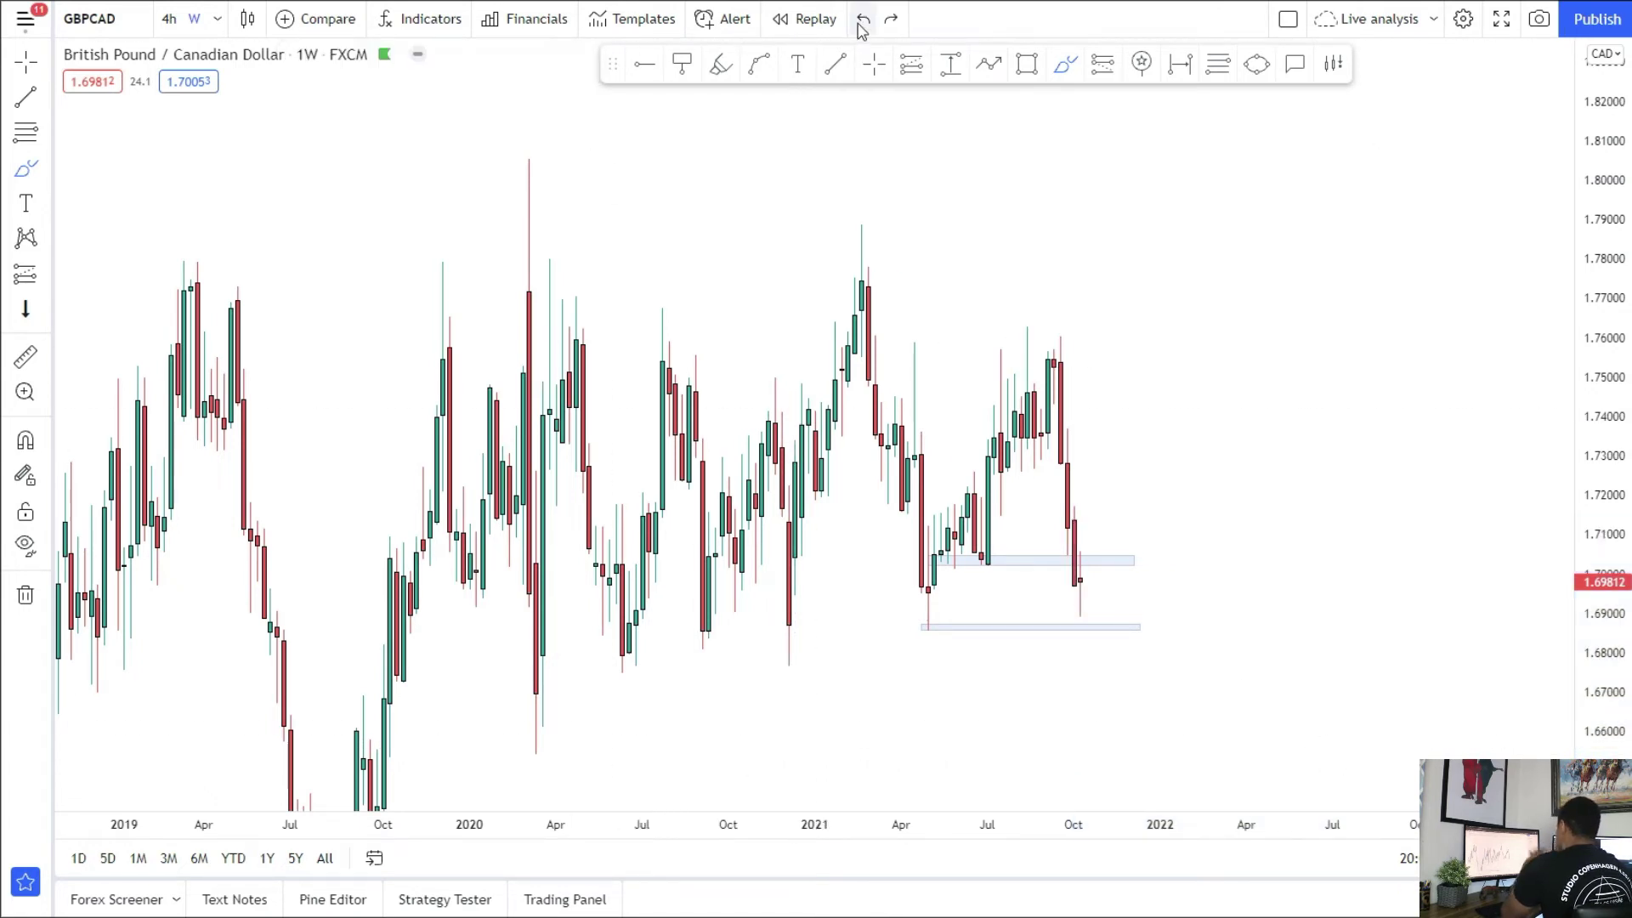
click(216, 25)
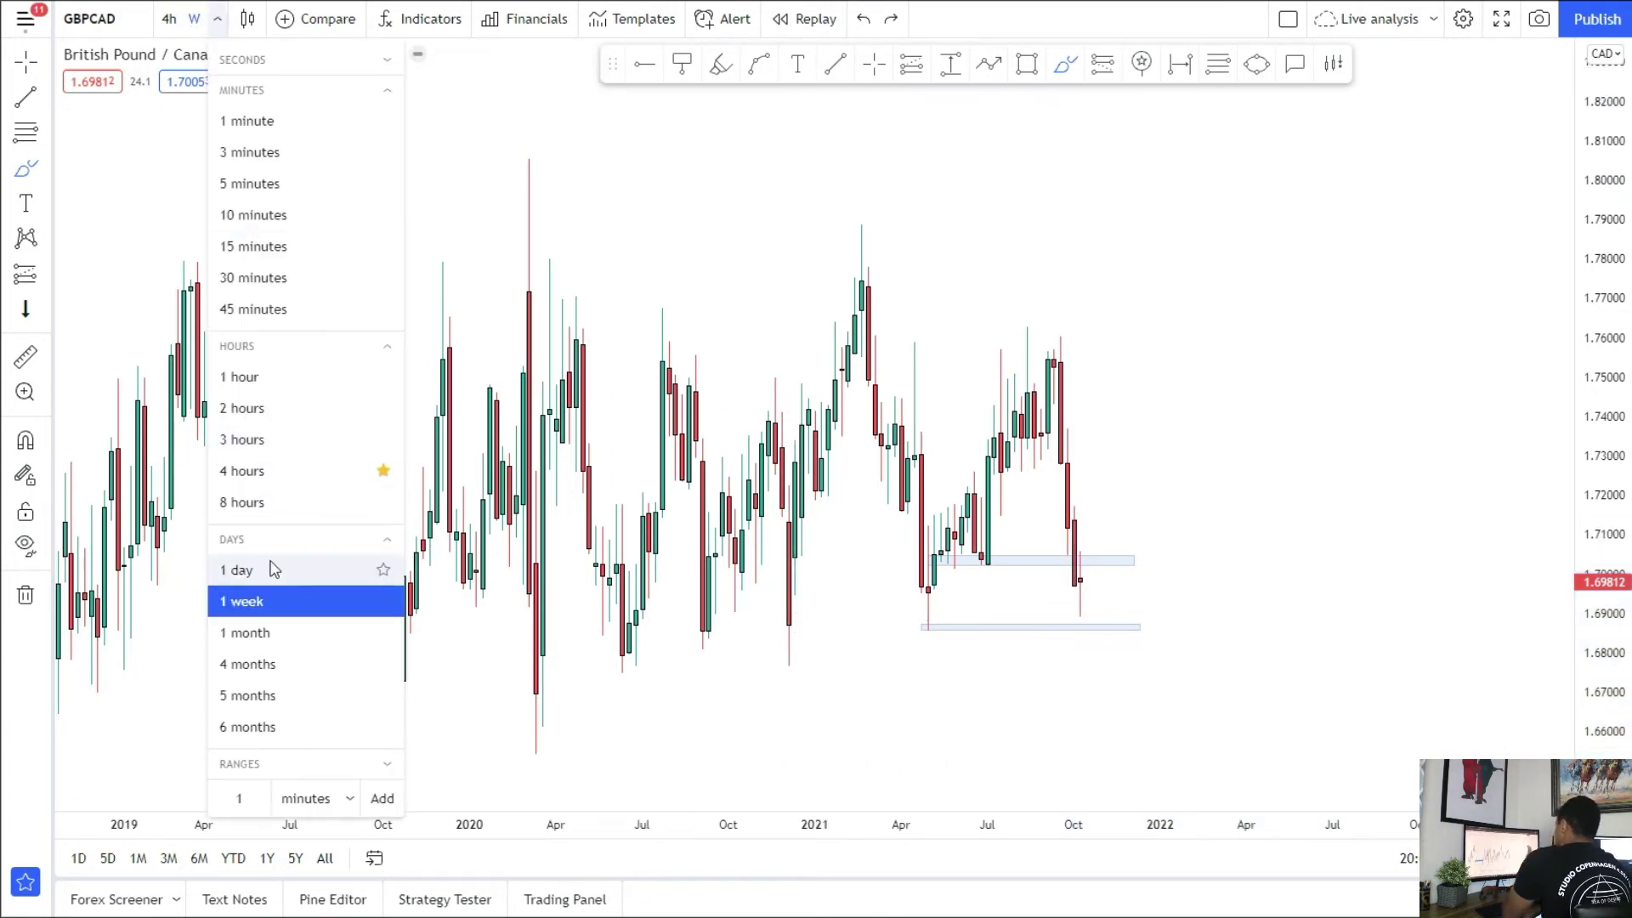
click(280, 568)
drag(1592, 727, 1590, 537)
click(26, 62)
drag(338, 371, 403, 180)
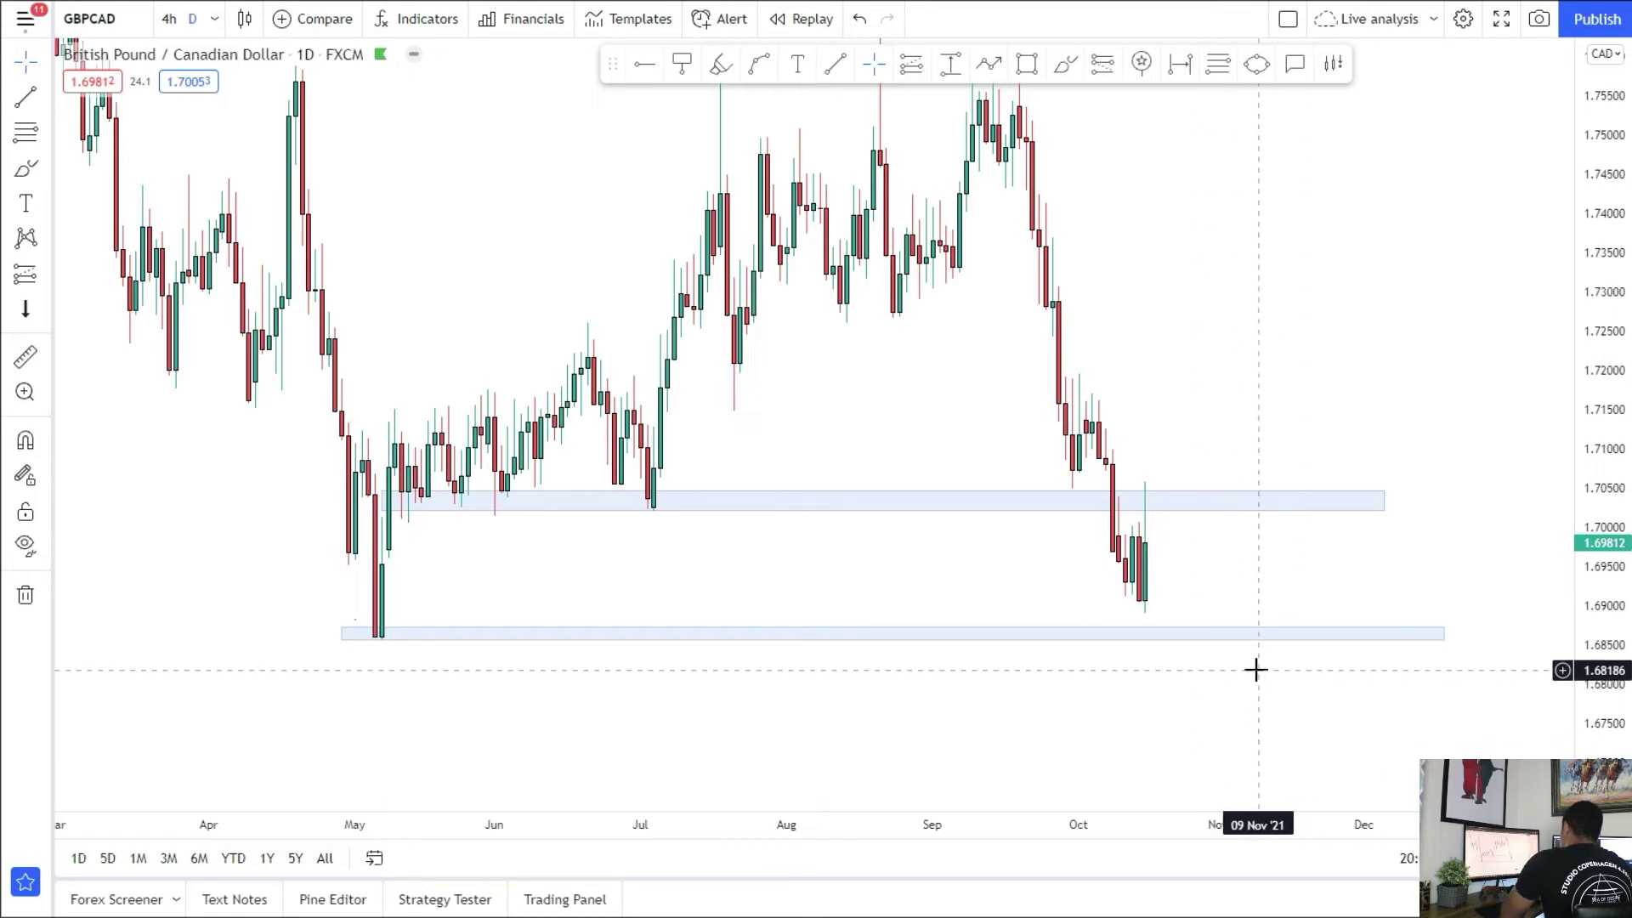
Step: On the 4 hours interval, brush a projected rise into the upper zone and drop to the lower zone, with lines at the recent high and low
click(167, 25)
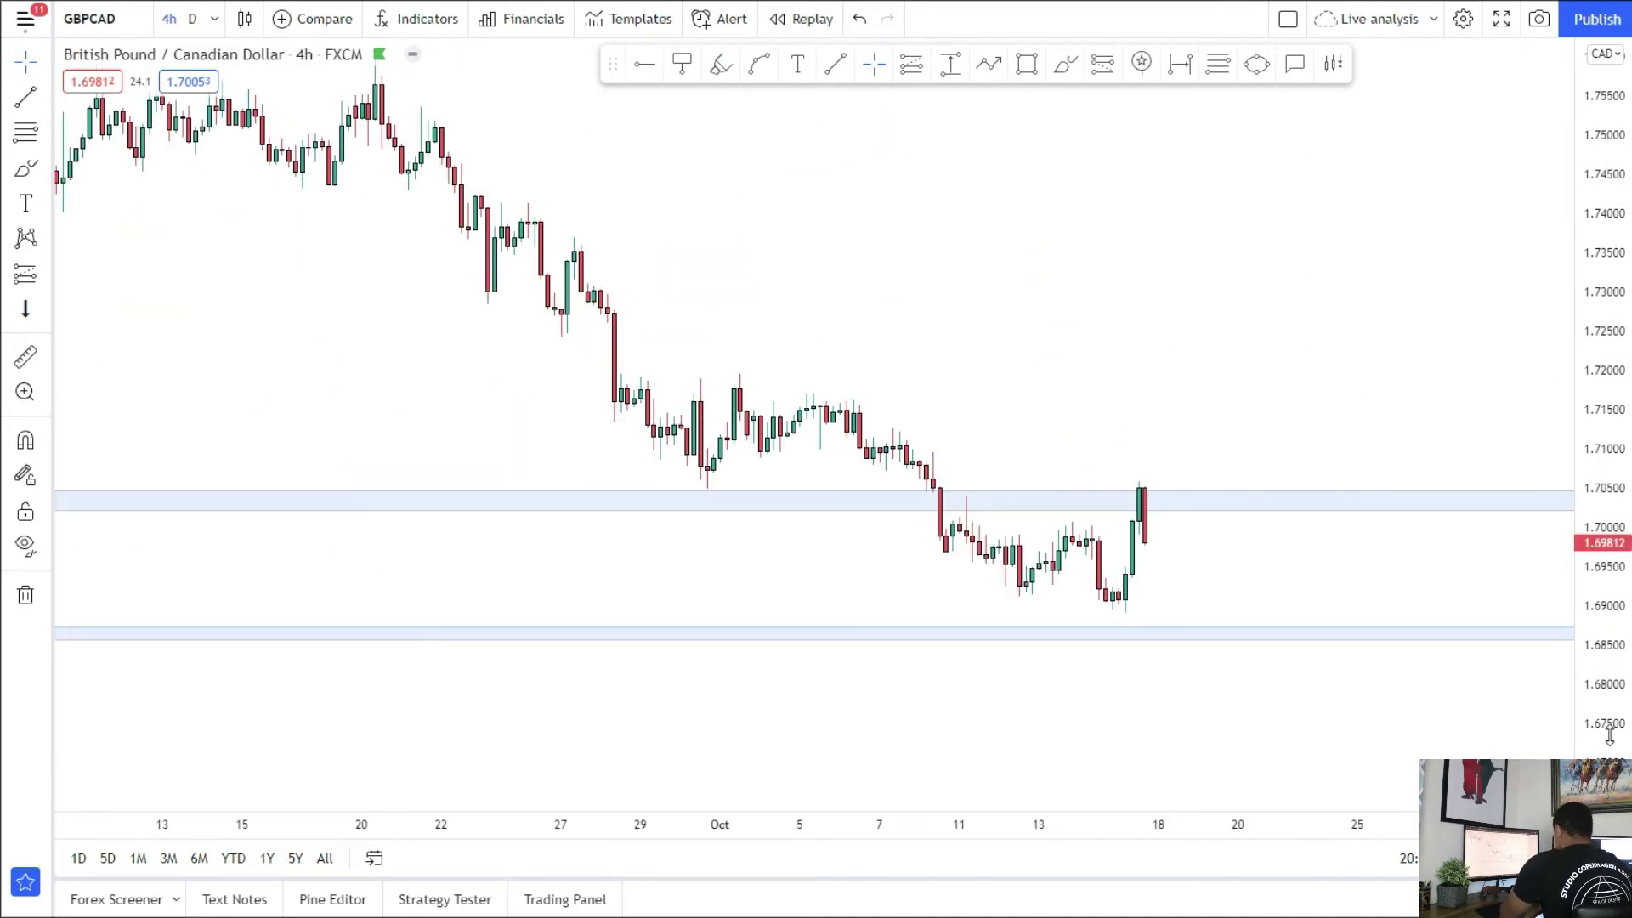
scroll(1238, 751, up, 5)
scroll(1097, 462, up, 3)
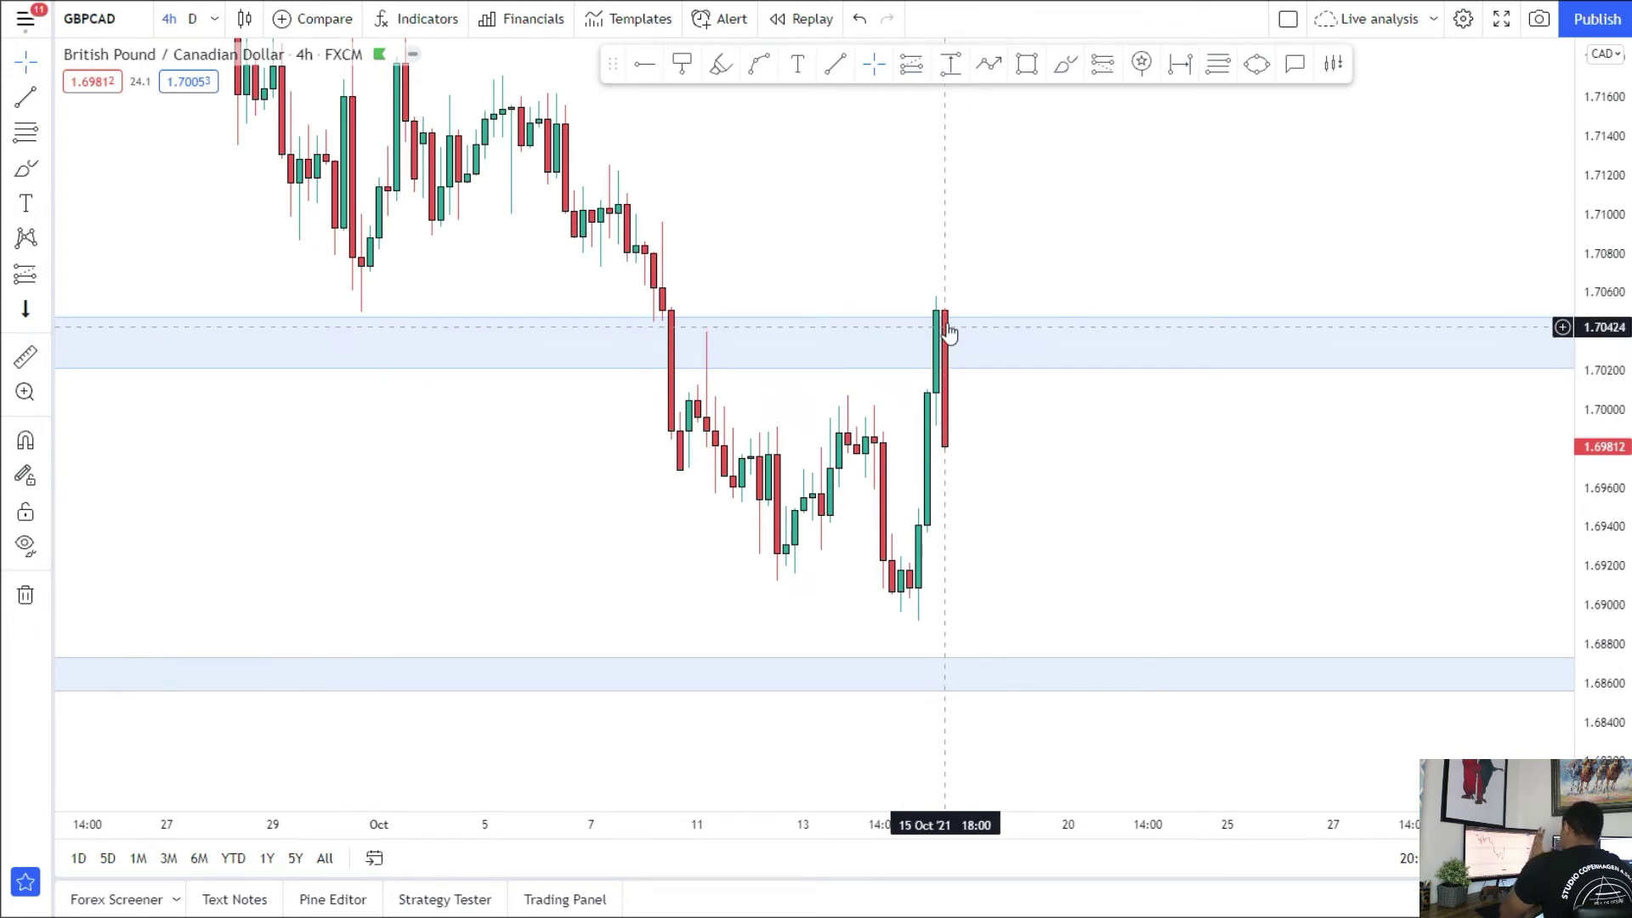
click(1065, 64)
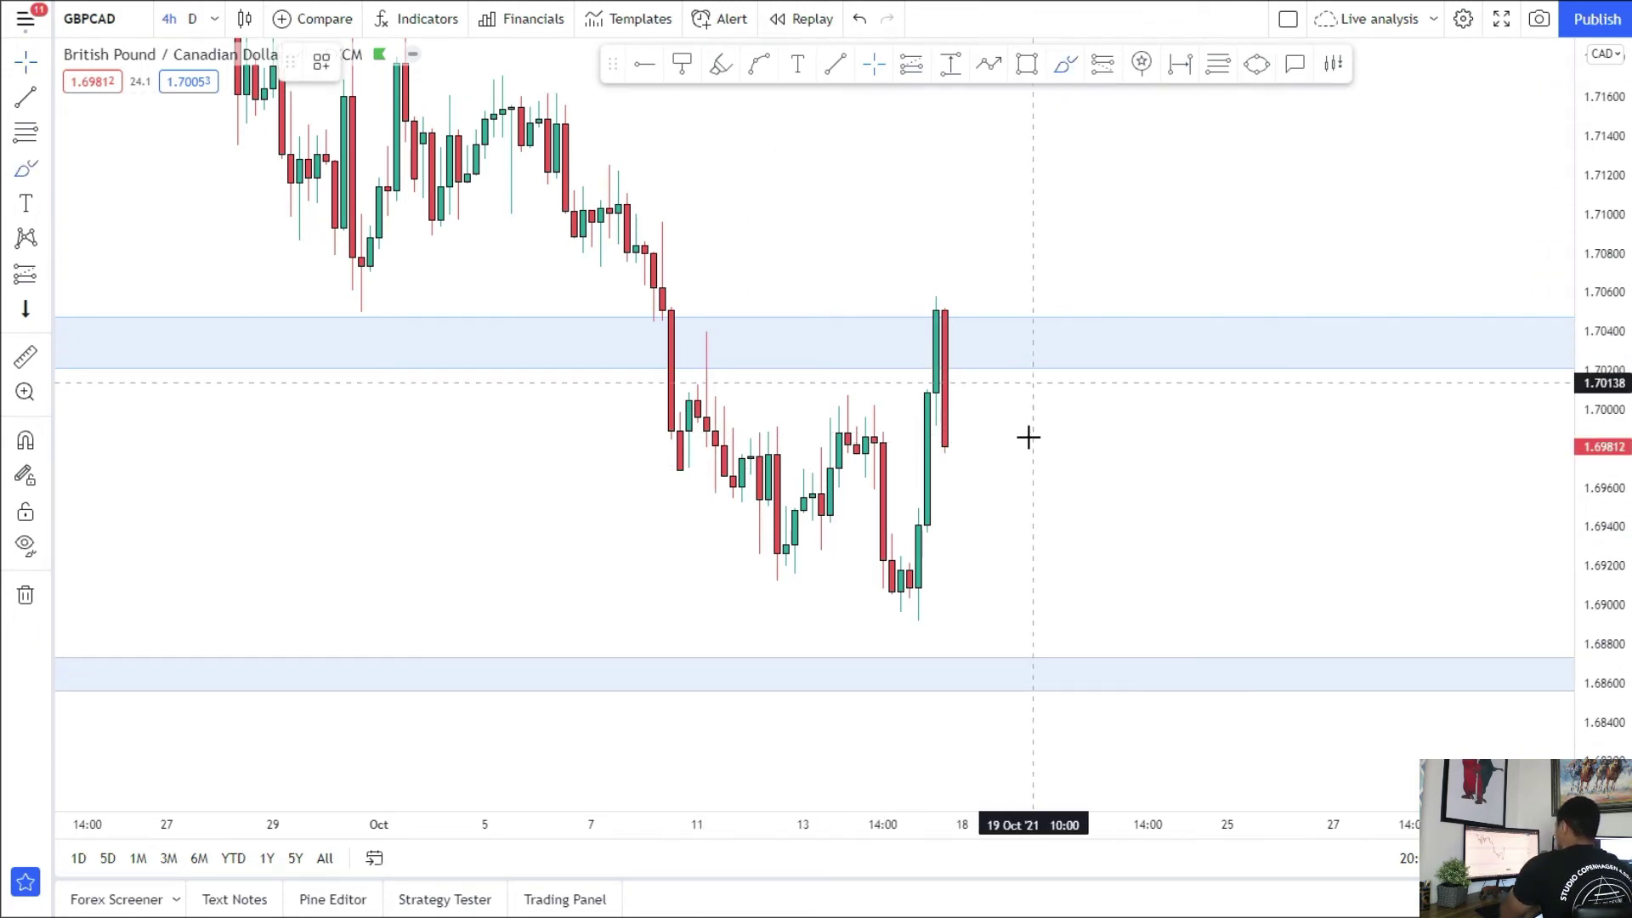
drag(954, 440, 1025, 349)
drag(903, 307, 1131, 303)
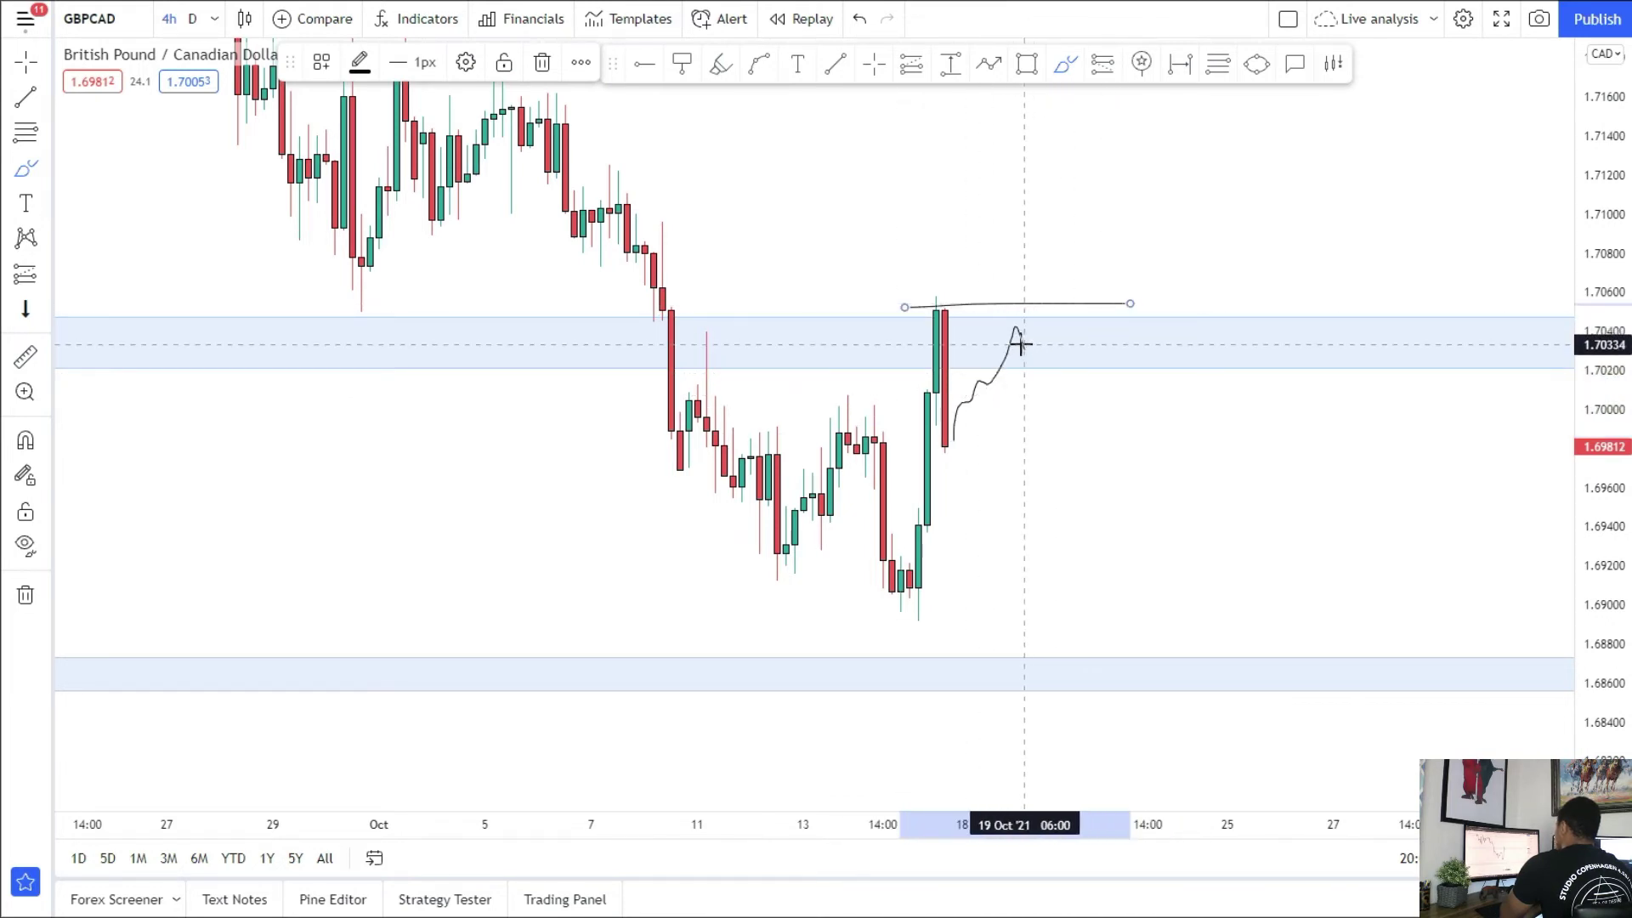
mouse_move(1024, 345)
mouse_down()
mouse_move(1093, 641)
mouse_move(1066, 638)
mouse_move(1094, 643)
mouse_up()
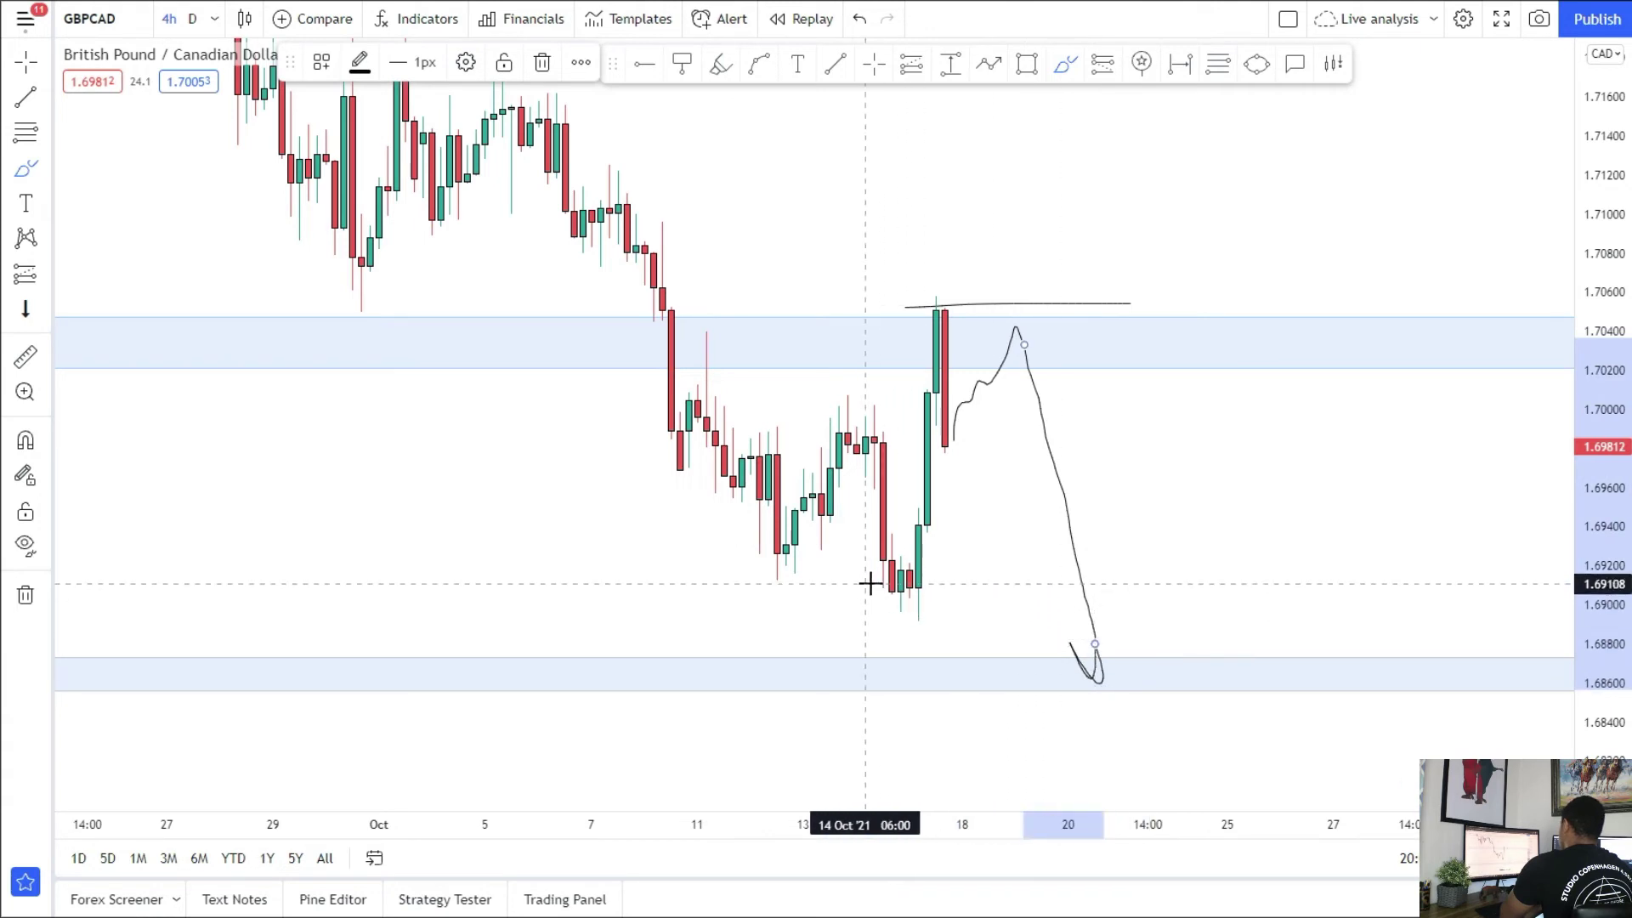
drag(874, 586, 1209, 582)
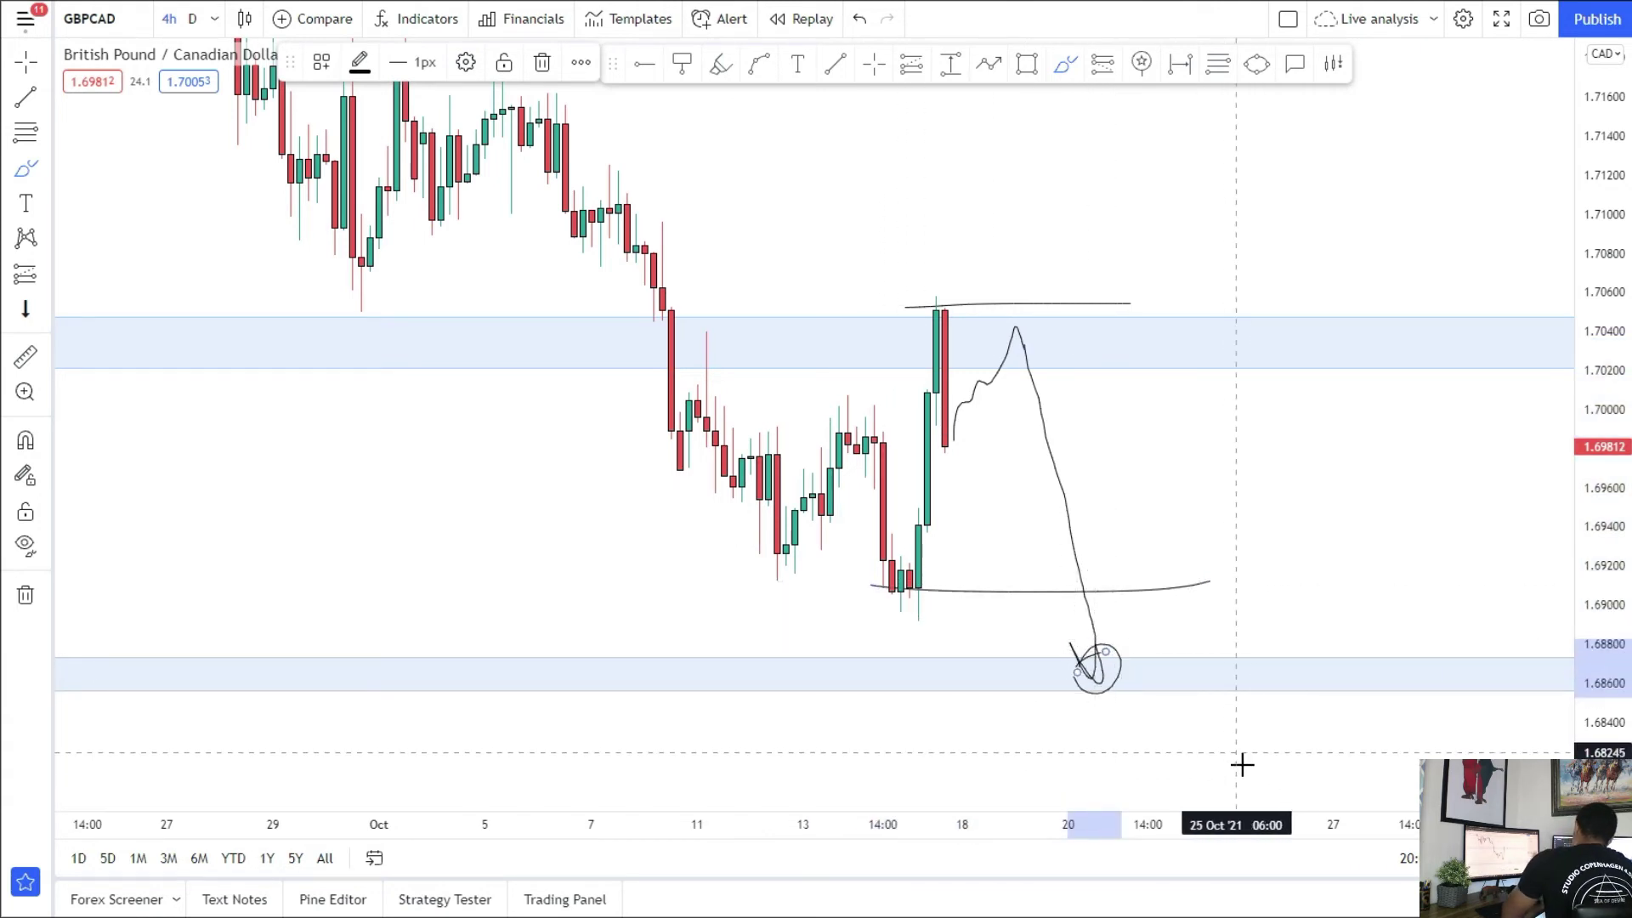
Step: Brush a flat mark near 1.6800, and place a short position with entry 1.70313, stop 1.70801 and target 1.68651 in the lower zone
drag(1053, 791, 1157, 799)
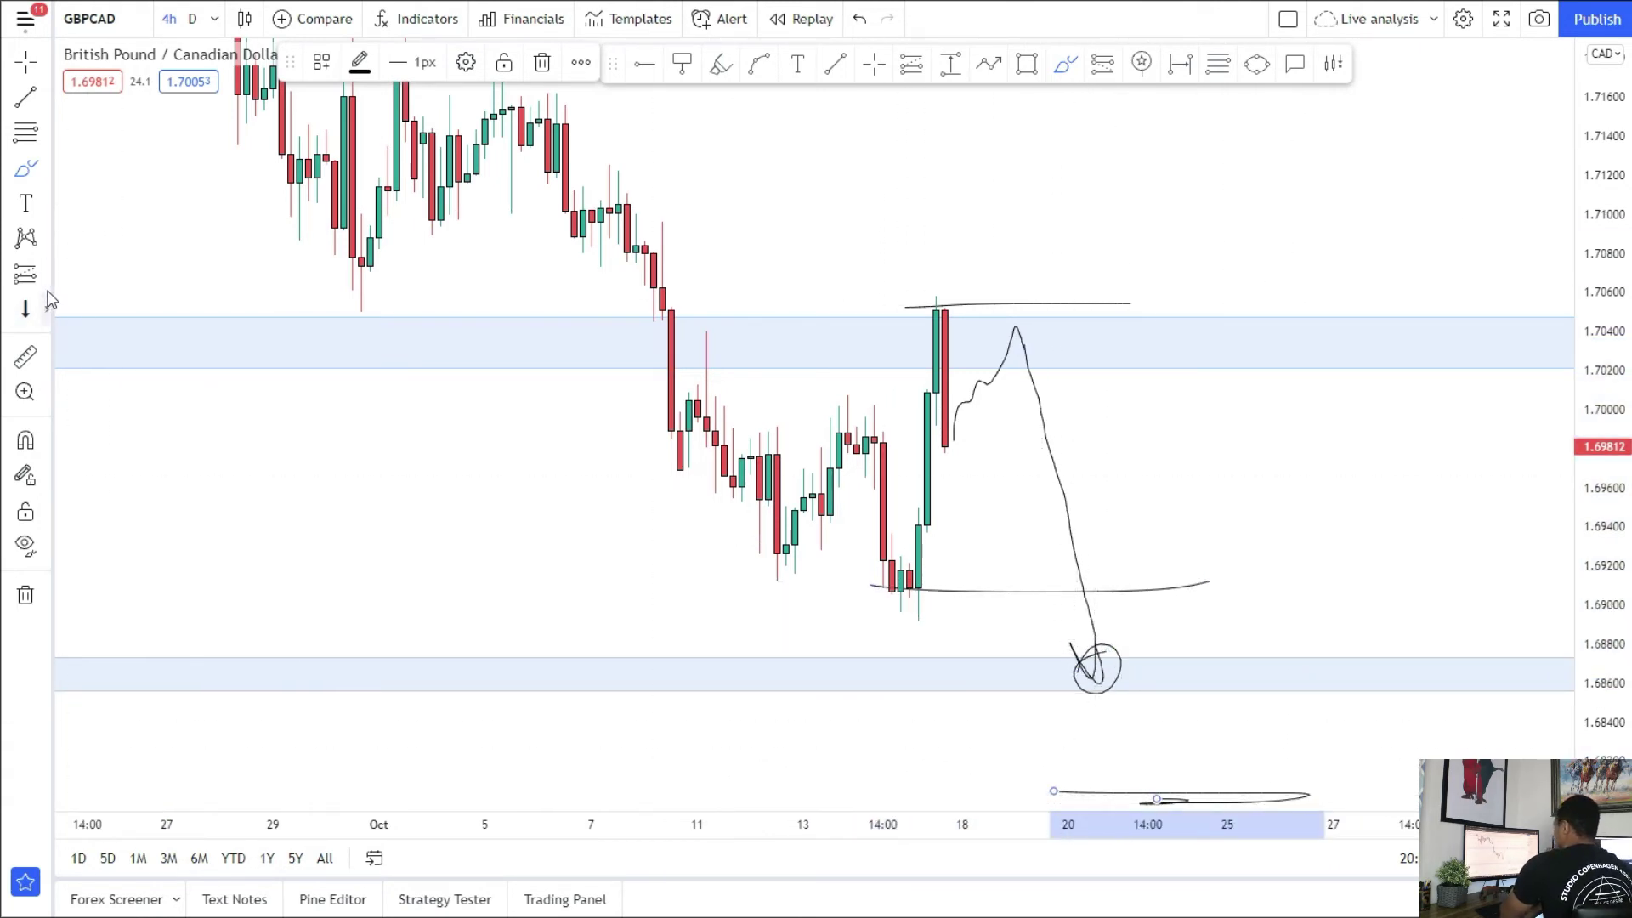
click(47, 273)
click(135, 314)
click(1007, 348)
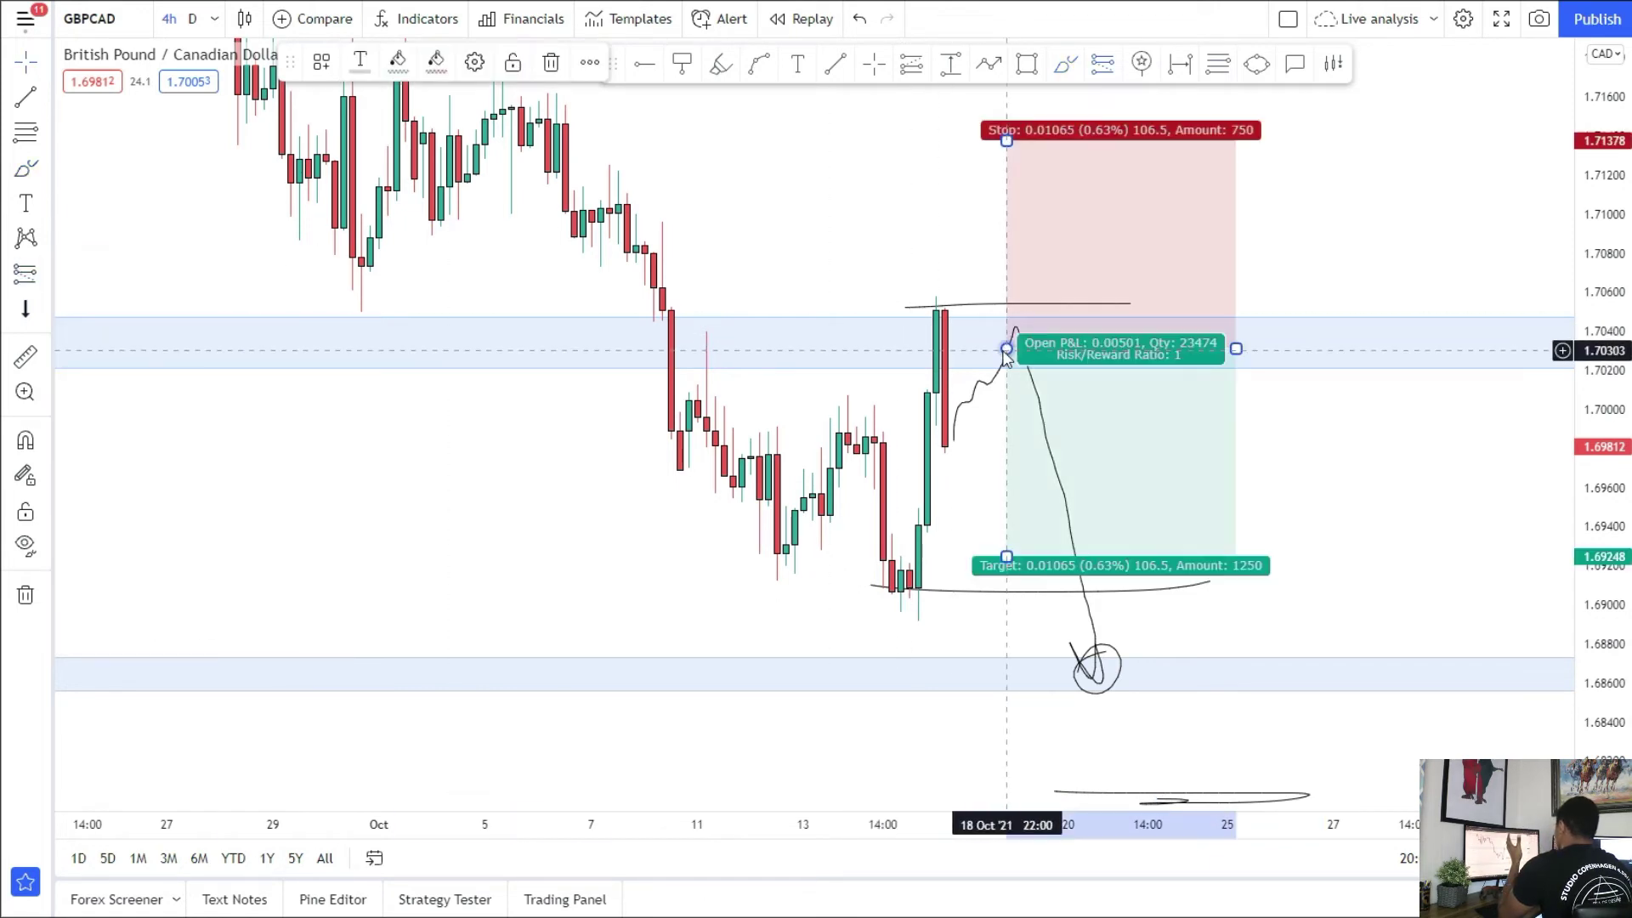
drag(1000, 149, 988, 270)
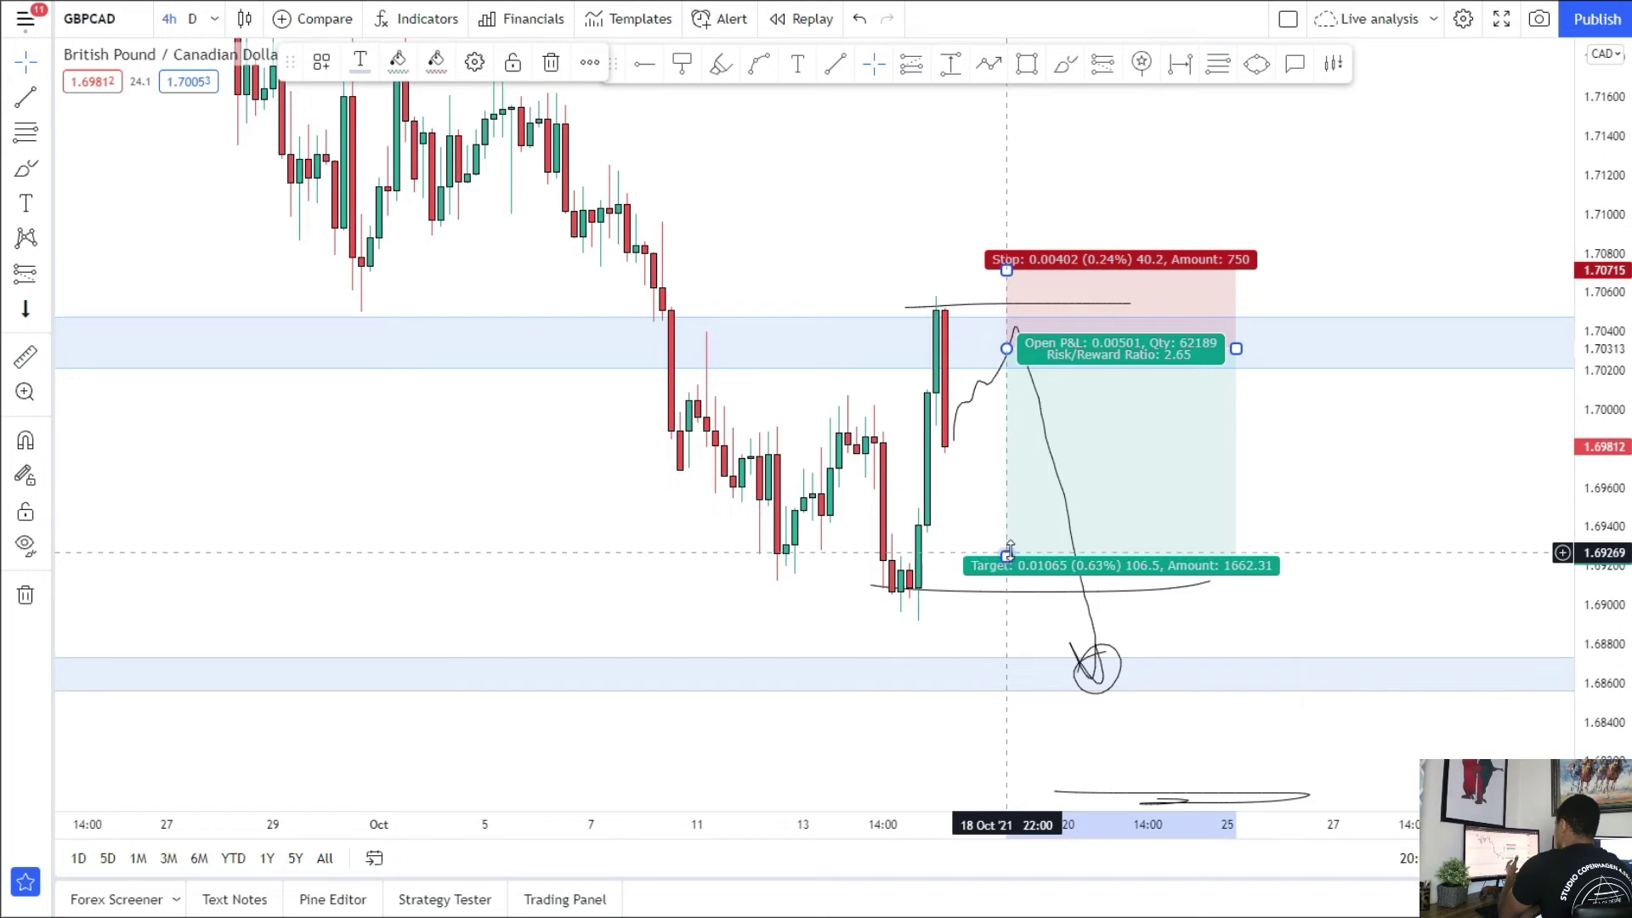
drag(1007, 552, 1007, 673)
drag(1007, 271, 1007, 253)
drag(748, 617, 741, 511)
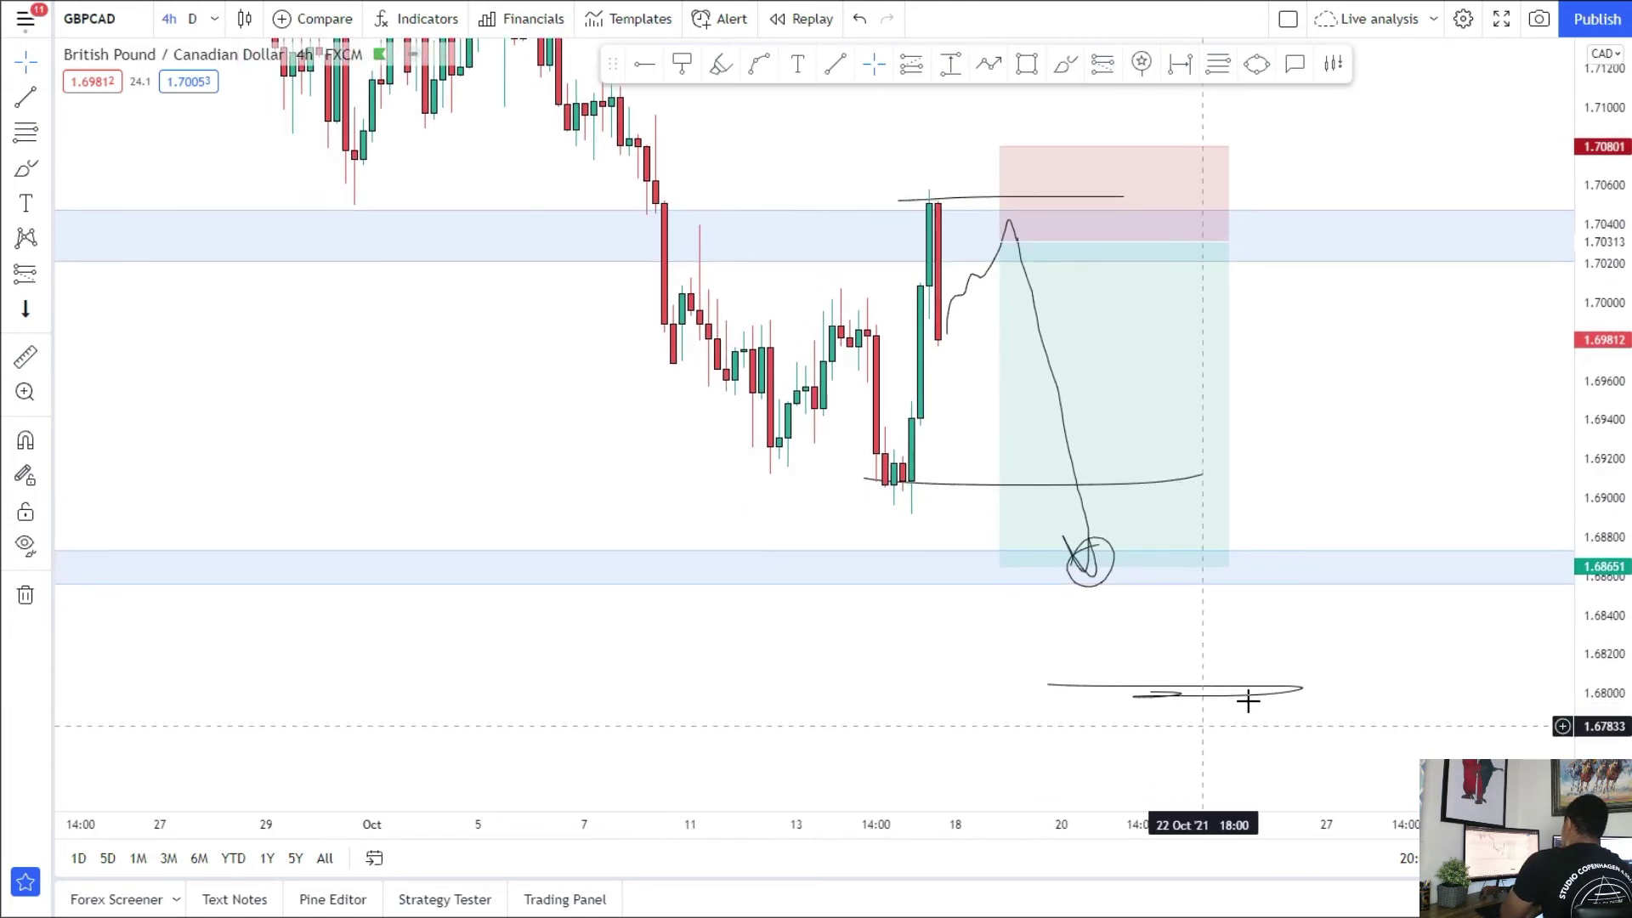
drag(1415, 378, 1424, 513)
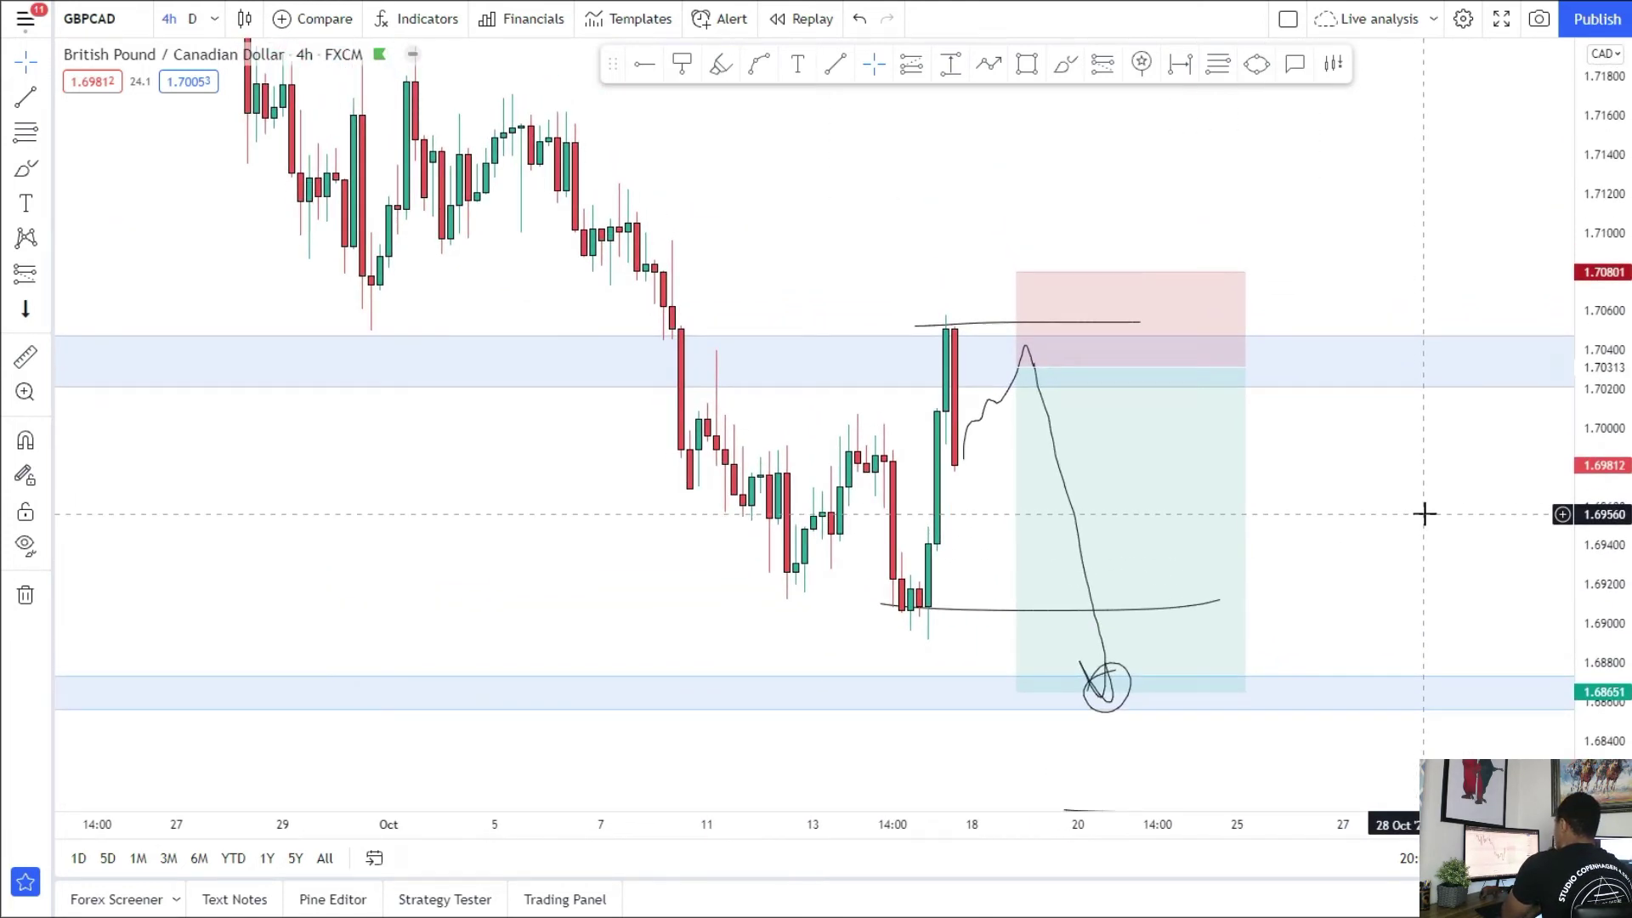
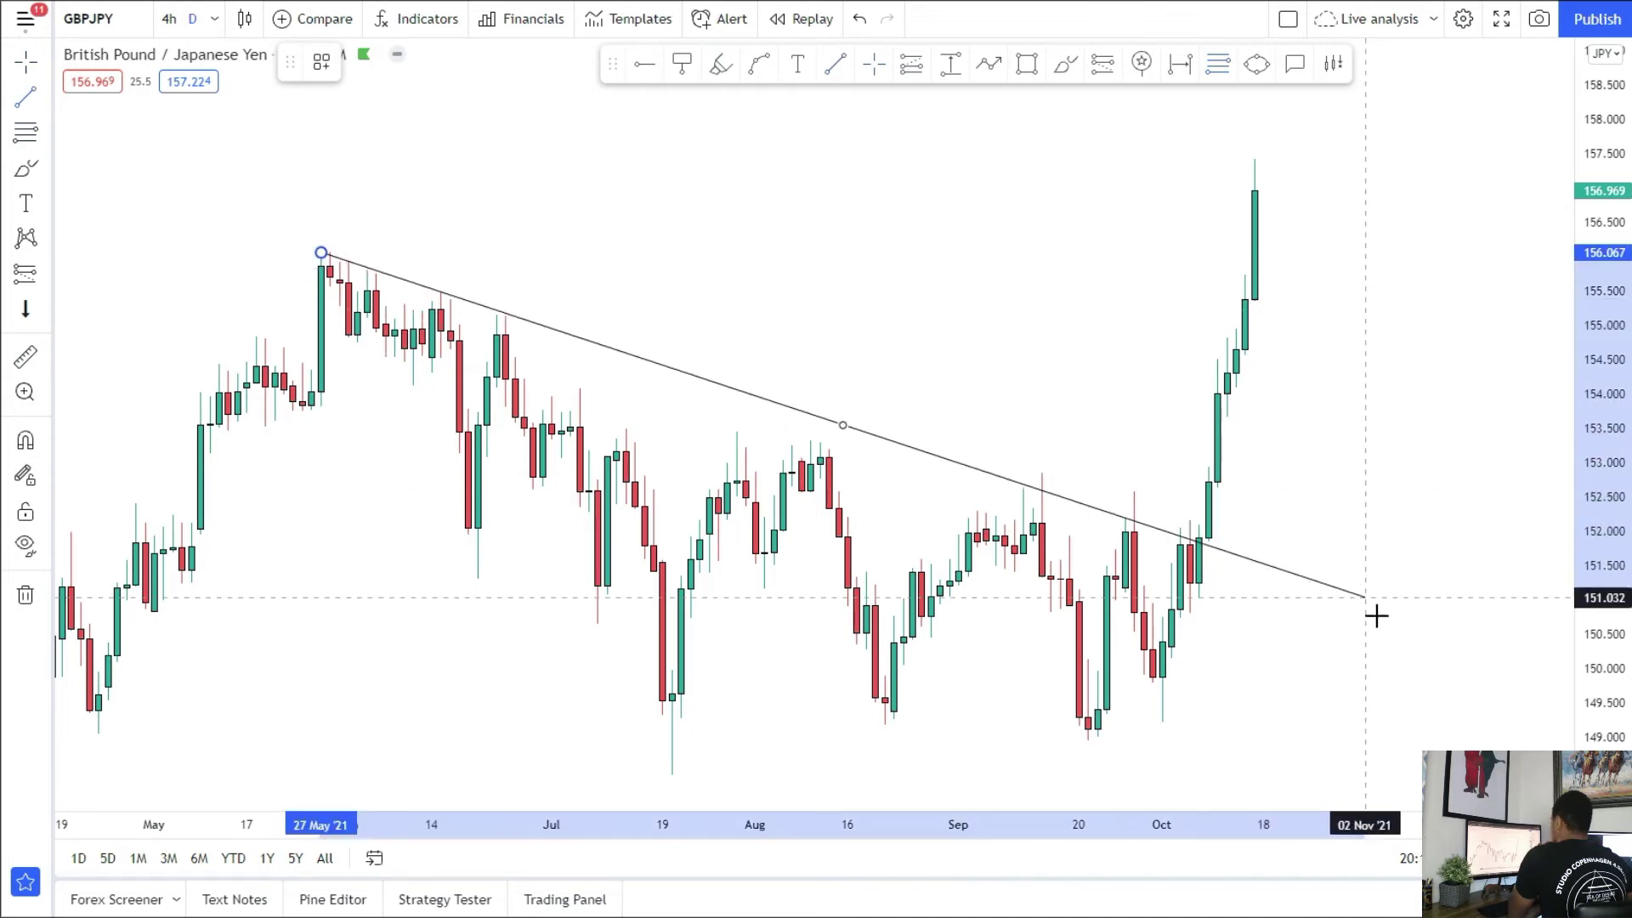
Step: Draw a descending trendline from the 27 May high past the latest GBPJPY daily candles and delete it
click(1384, 649)
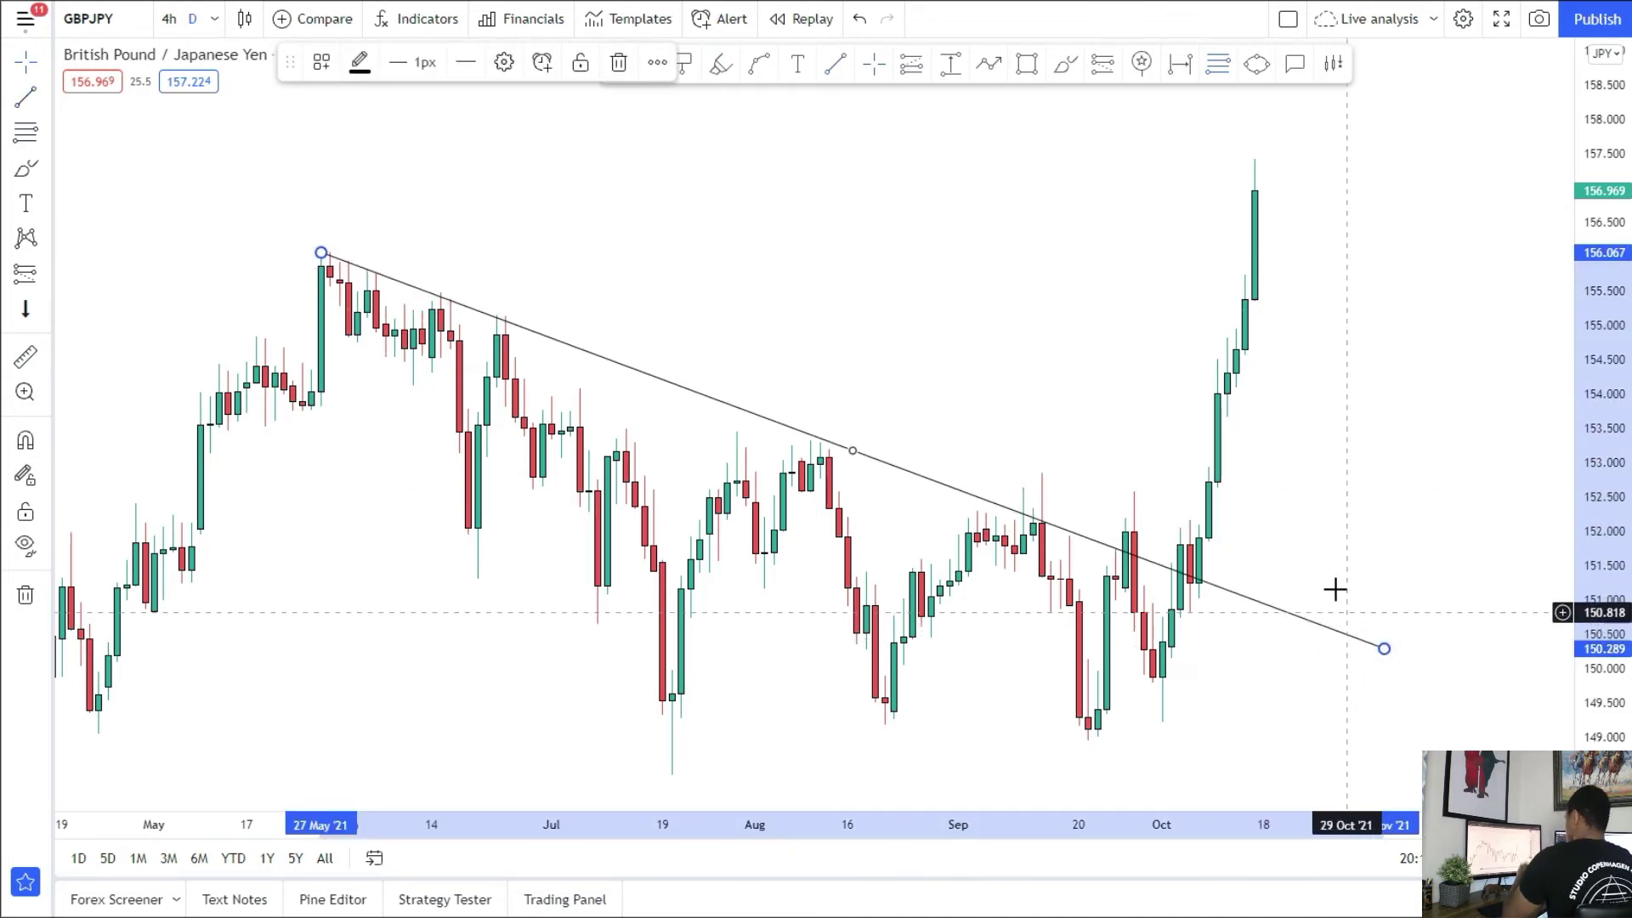
key(Delete)
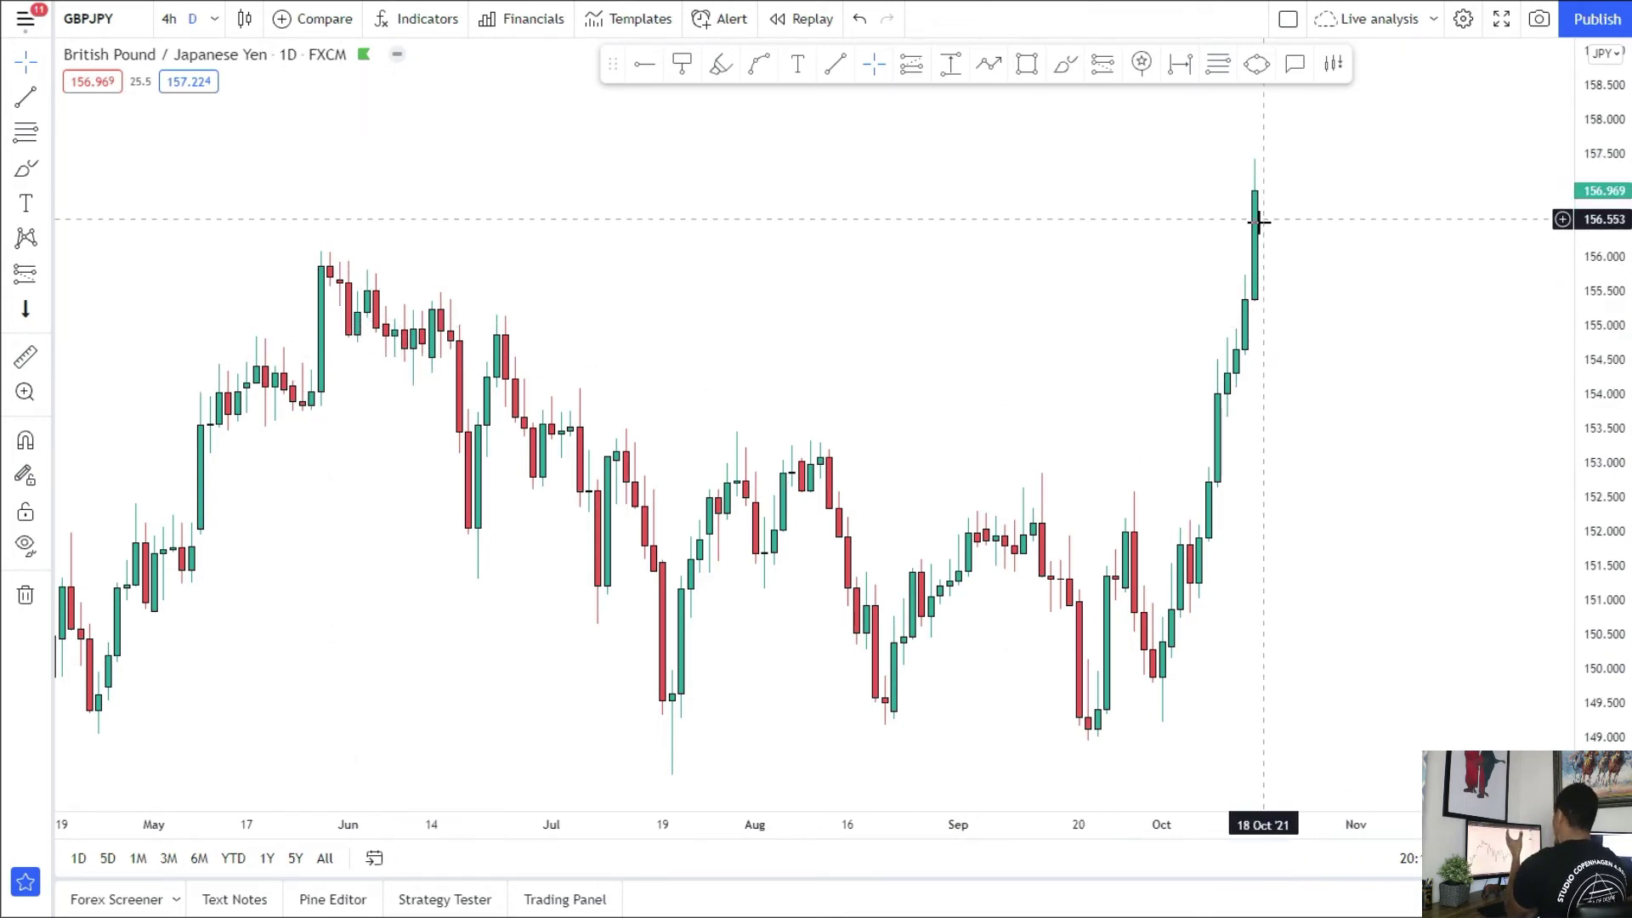
Step: On the 1 week interval, draw a zone rectangle from the early-2018 high, about 155.388 to 156.587, extending past the latest candle
click(213, 21)
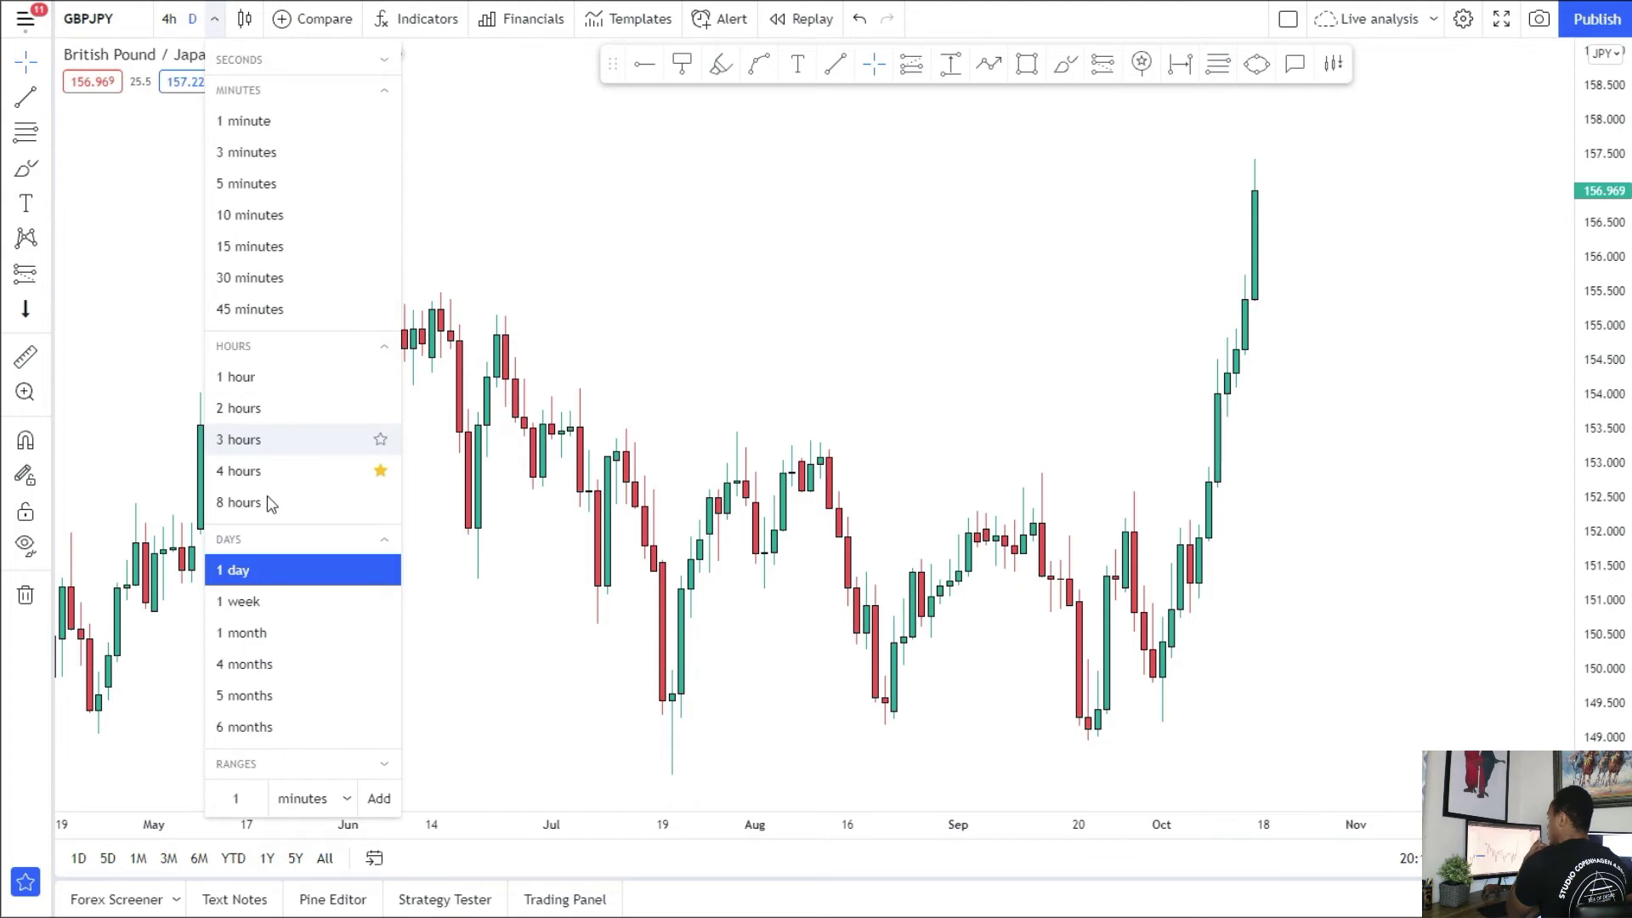
click(269, 612)
drag(1600, 230, 1595, 637)
scroll(1286, 616, down, 5)
drag(432, 634, 635, 623)
scroll(432, 568, up, 2)
click(41, 168)
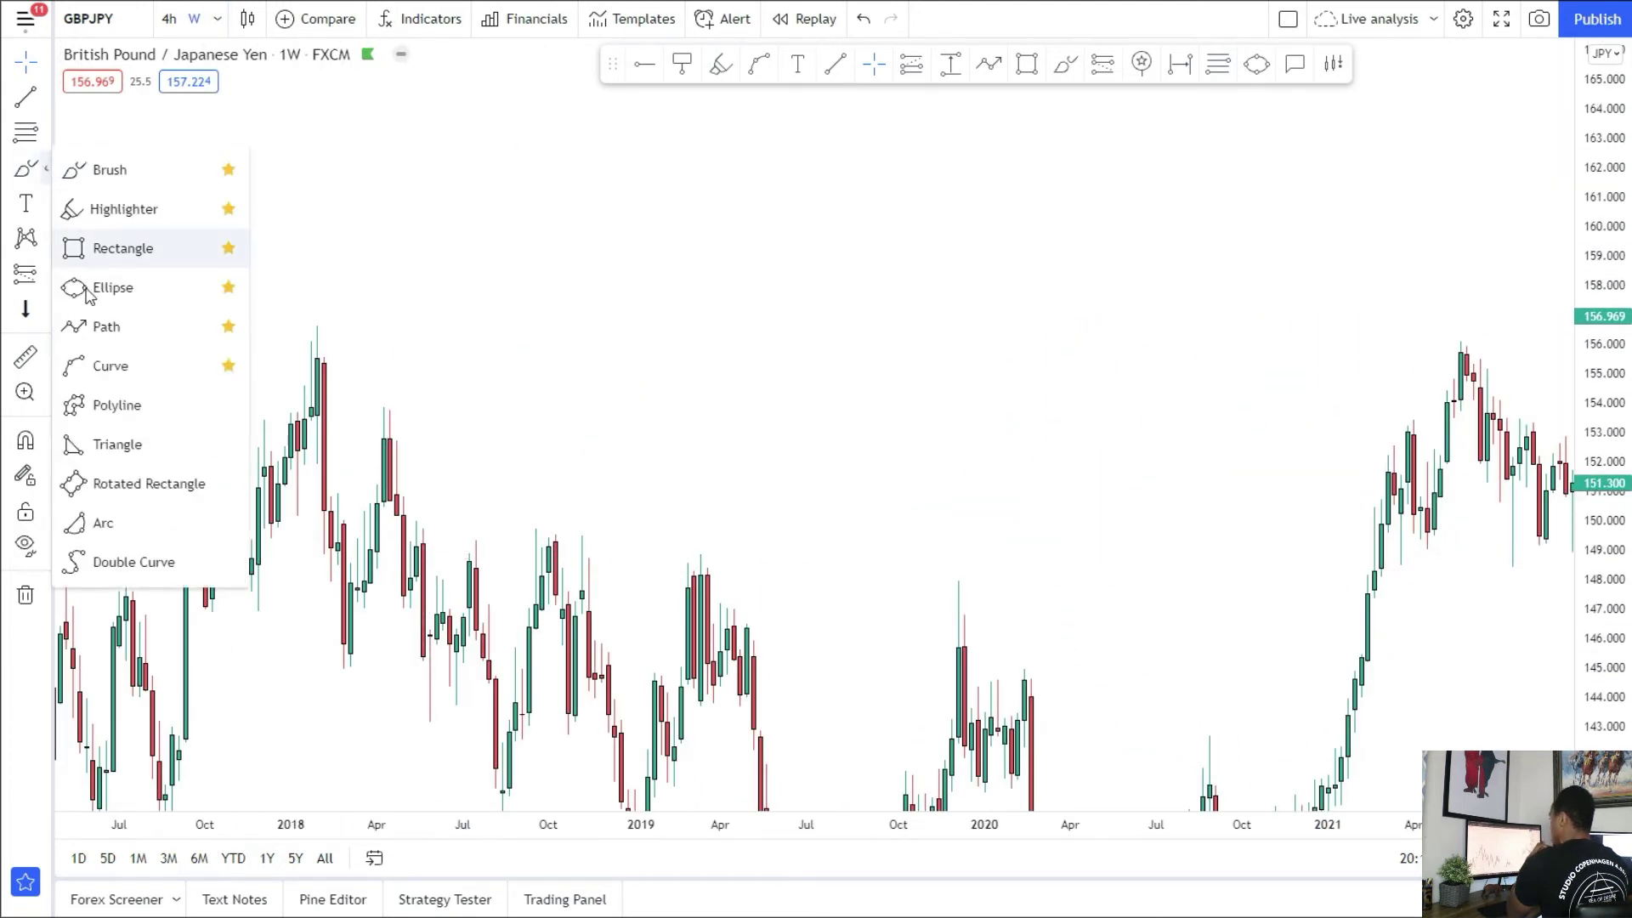
click(81, 231)
mouse_move(289, 330)
mouse_down()
mouse_move(861, 382)
mouse_move(1250, 361)
mouse_up()
drag(1217, 436, 1050, 418)
drag(992, 329, 1574, 332)
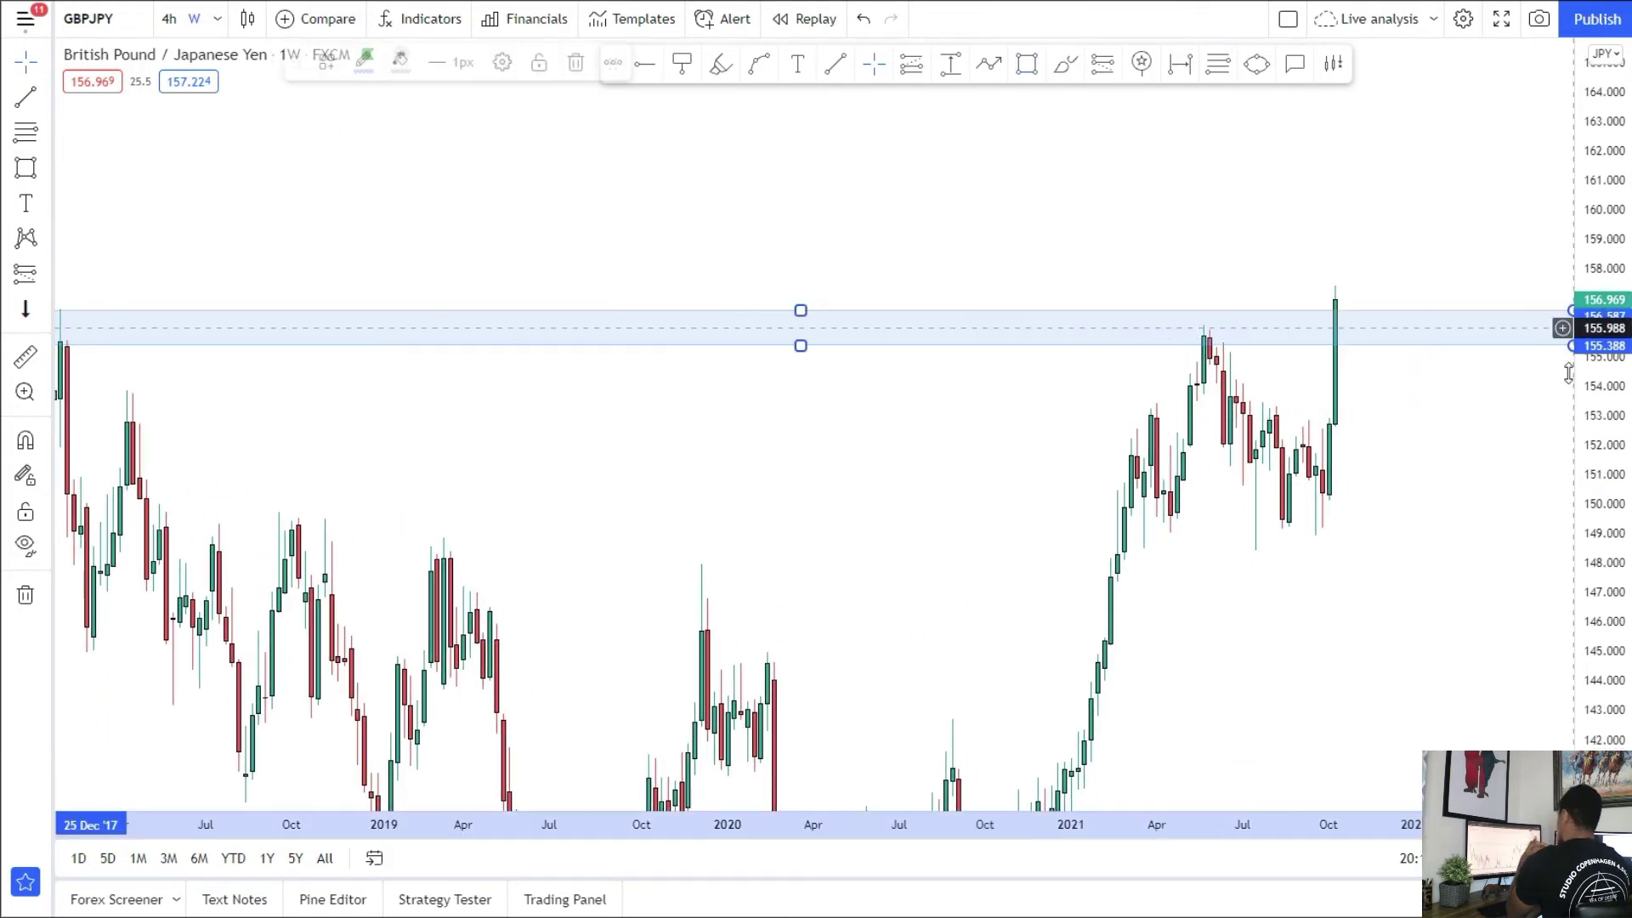
click(1084, 503)
Step: Check the zone against the weekly price history back to 2016 and delete the zone rectangle
drag(1116, 499, 1188, 455)
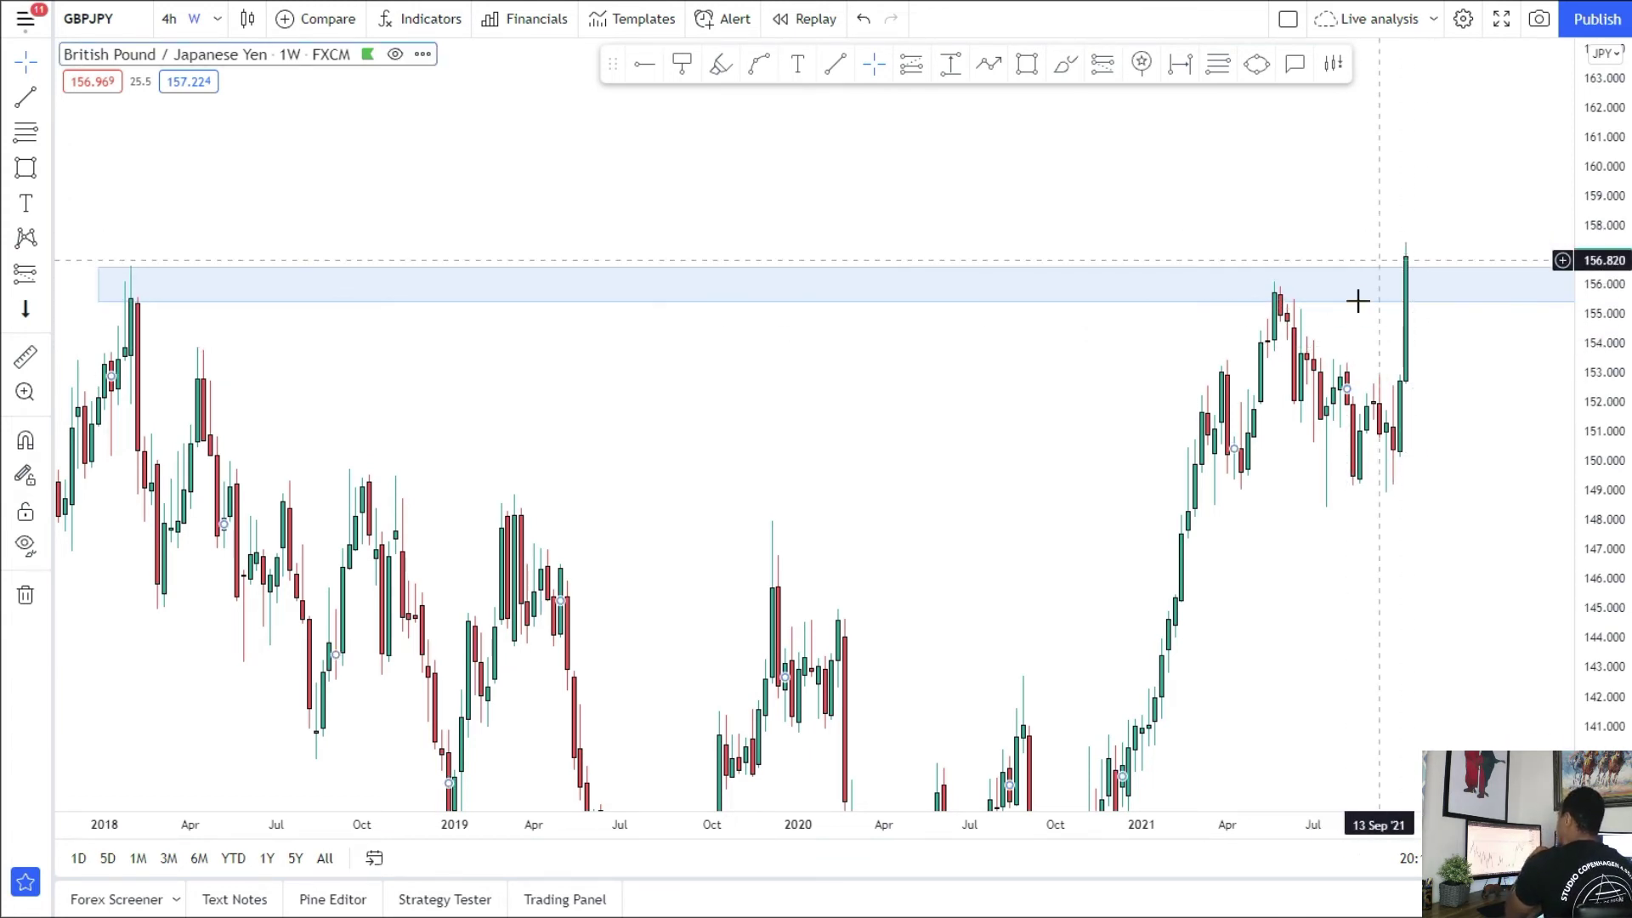
drag(649, 561, 1344, 444)
drag(1597, 272, 1597, 463)
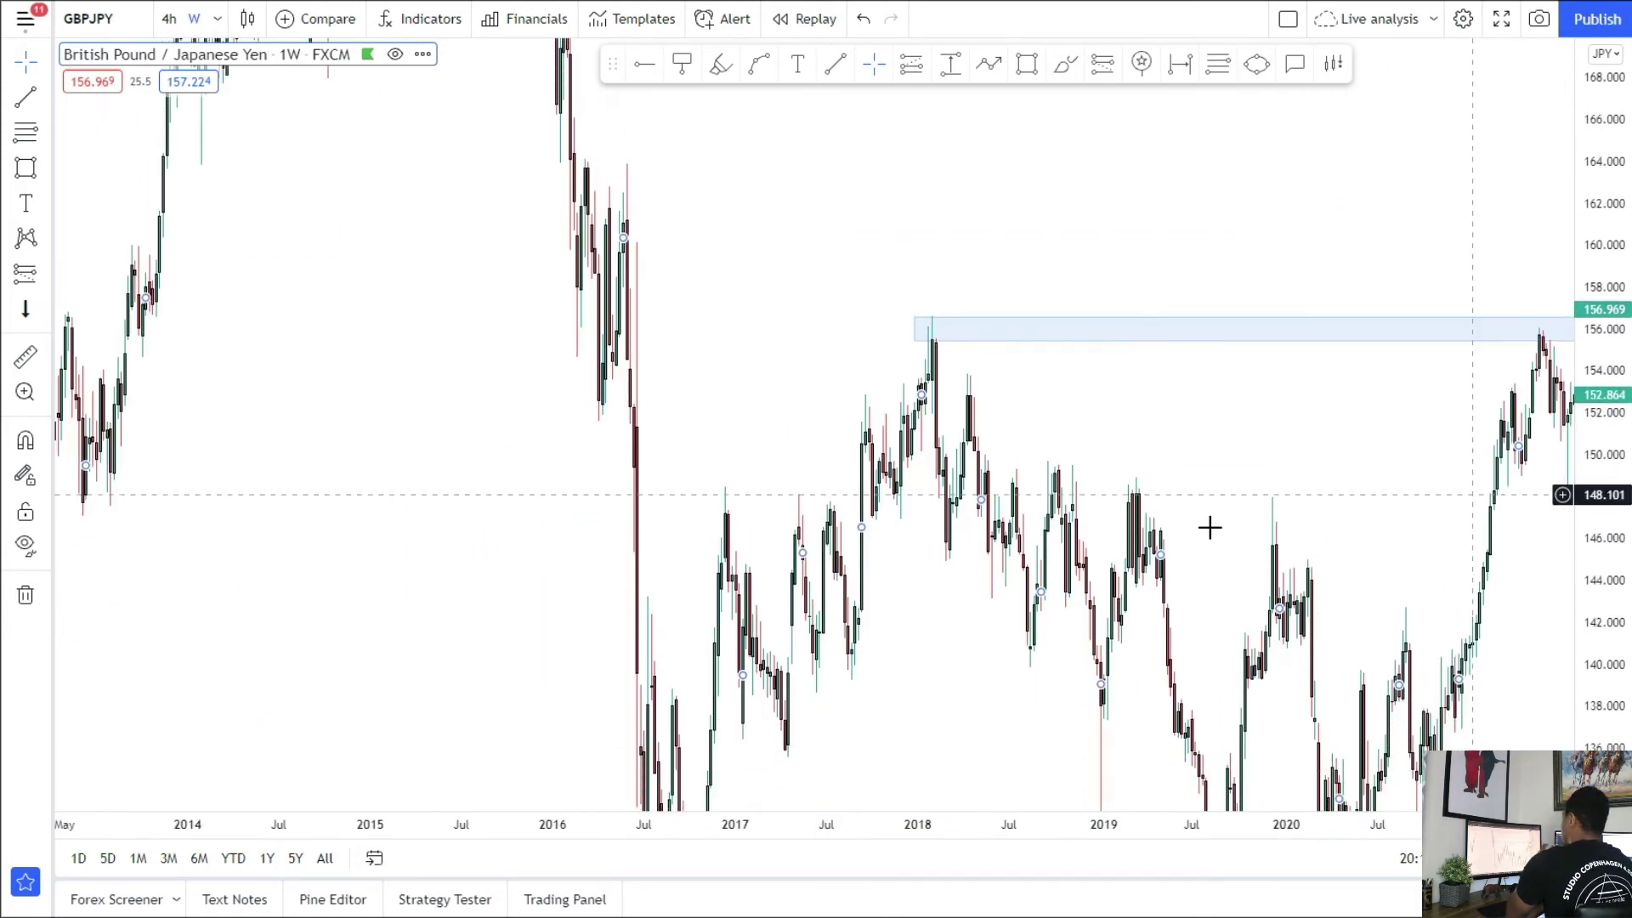
drag(765, 556, 1220, 605)
scroll(758, 492, up, 8)
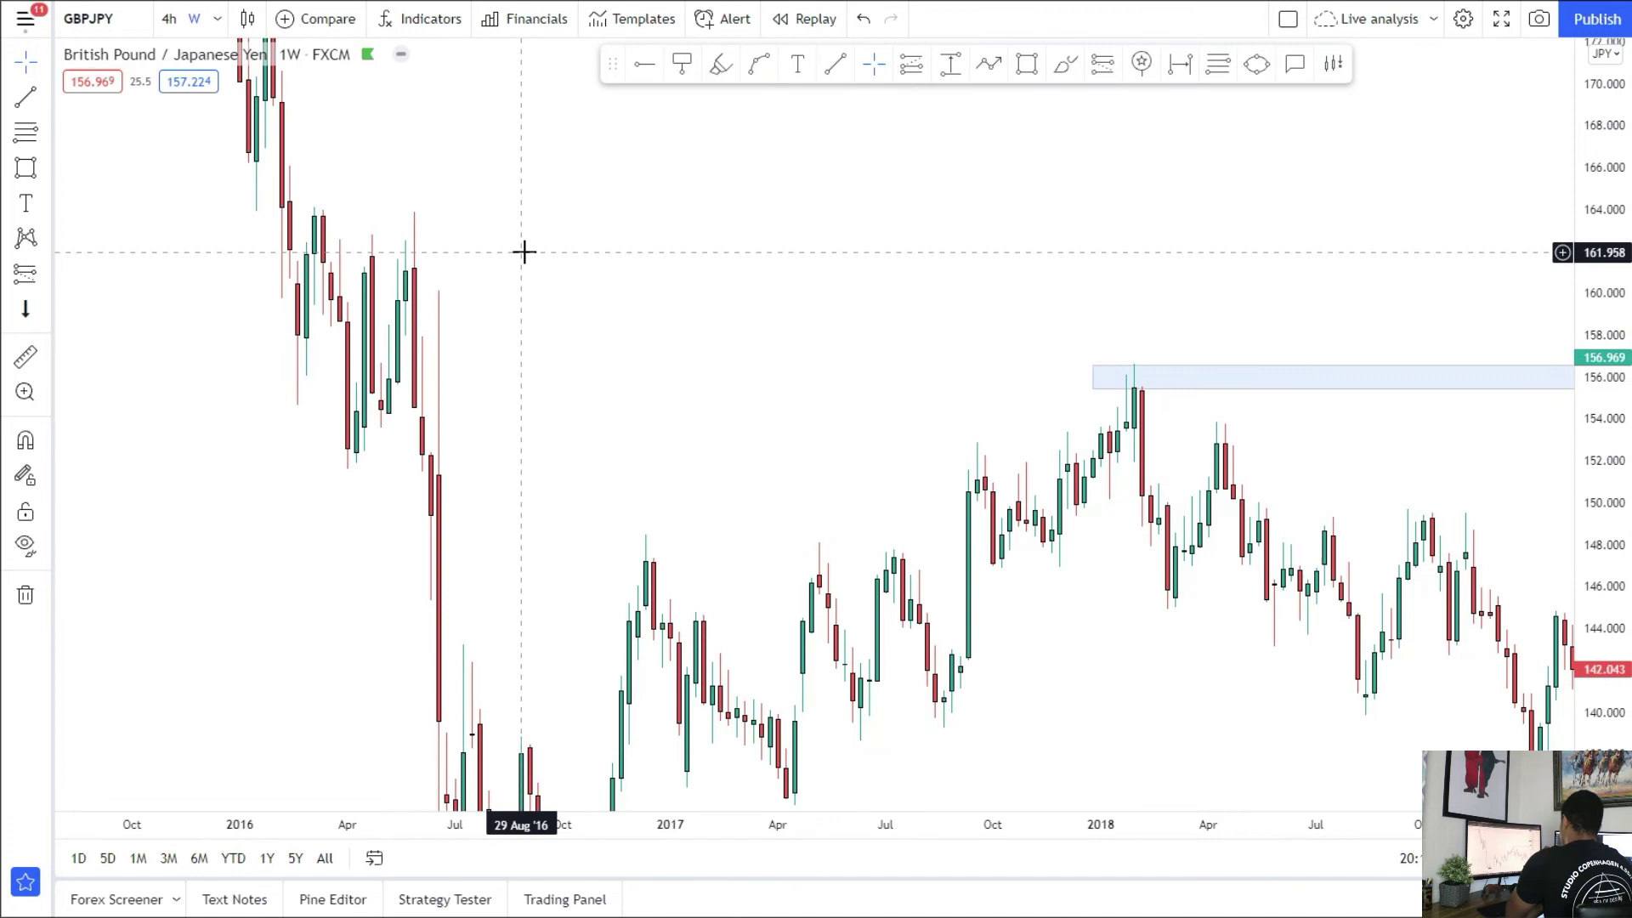
scroll(663, 547, right, 10)
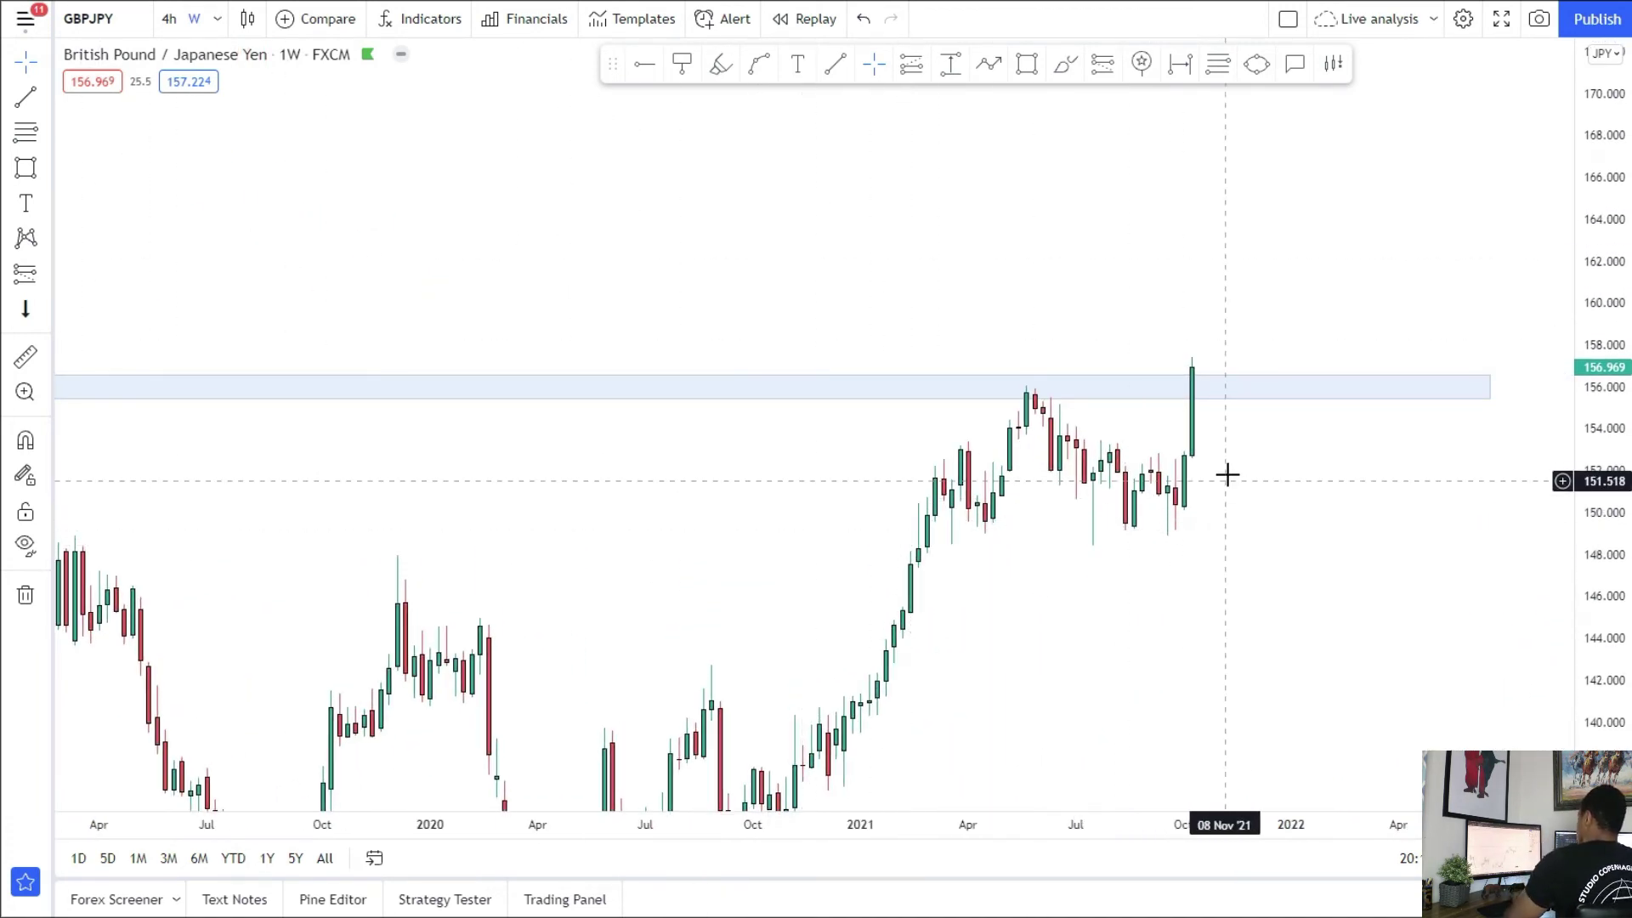
click(1220, 400)
key(Delete)
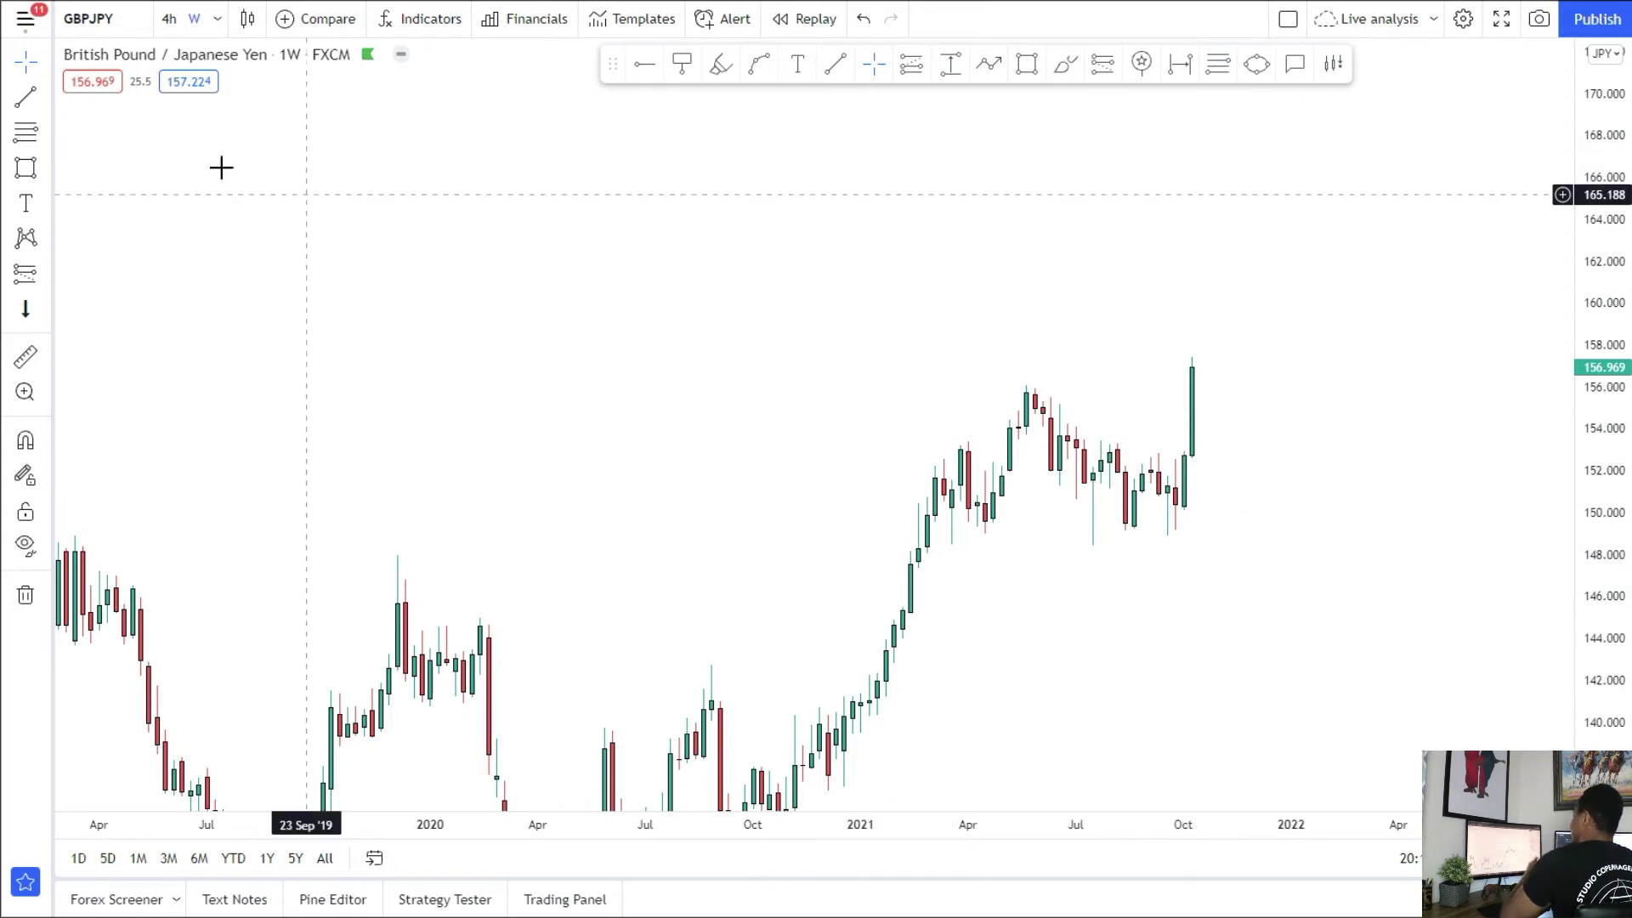
Step: Return the chart to the 1 day interval and place a horizontal ray at about 157.999 above the latest high
click(217, 19)
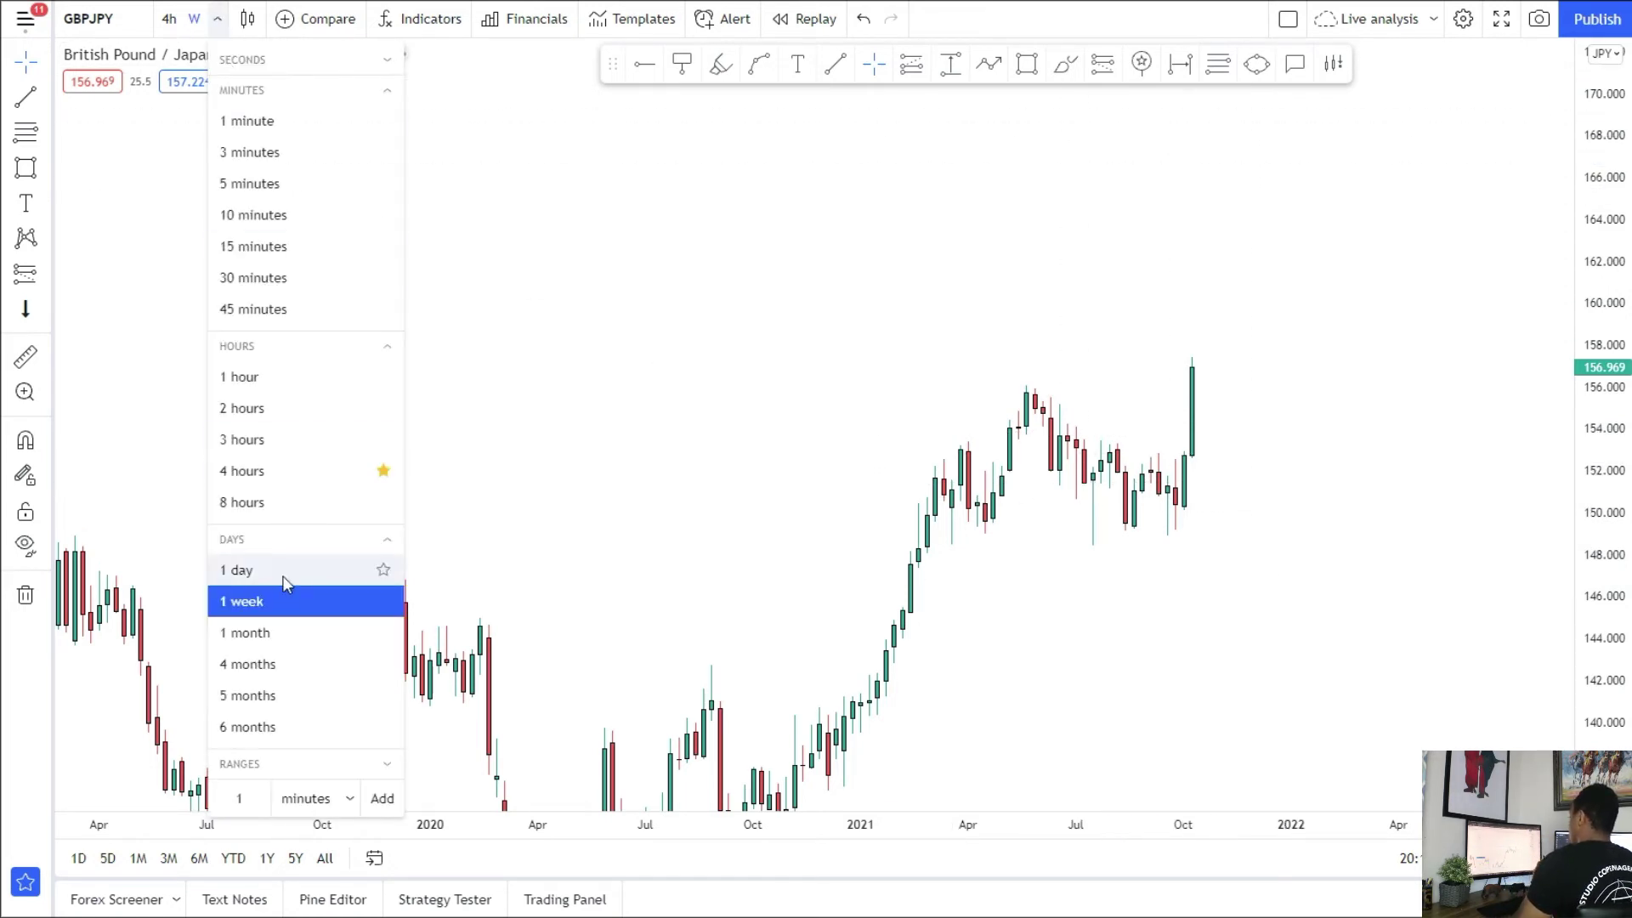
click(288, 578)
drag(1600, 706, 1513, 292)
scroll(1432, 553, down, 2)
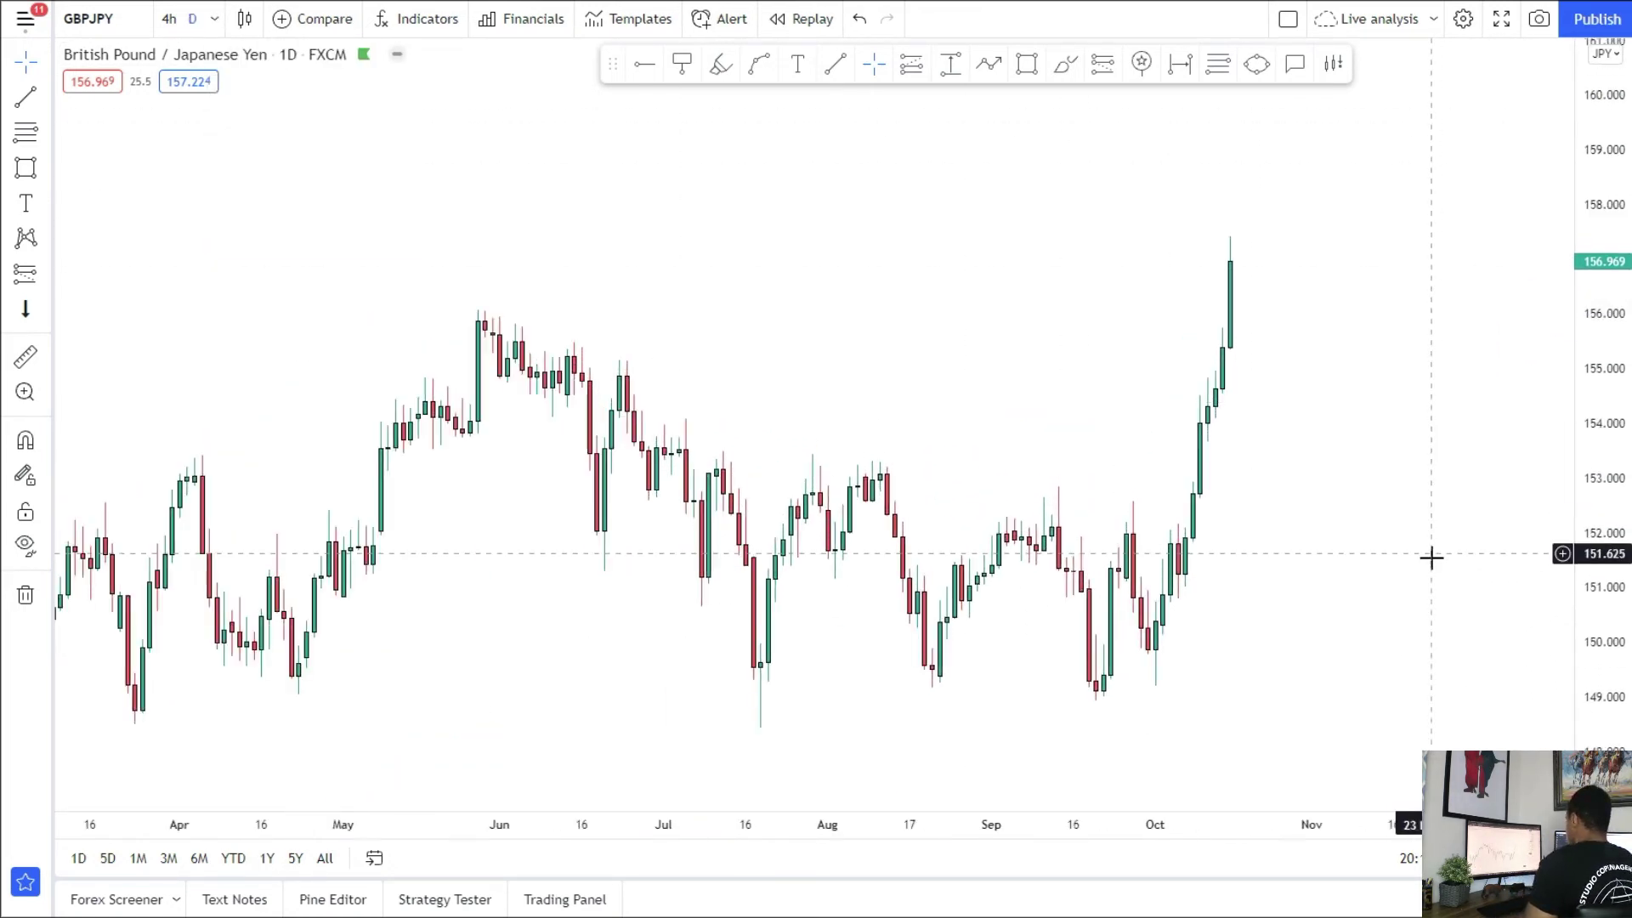
drag(1581, 696, 1502, 580)
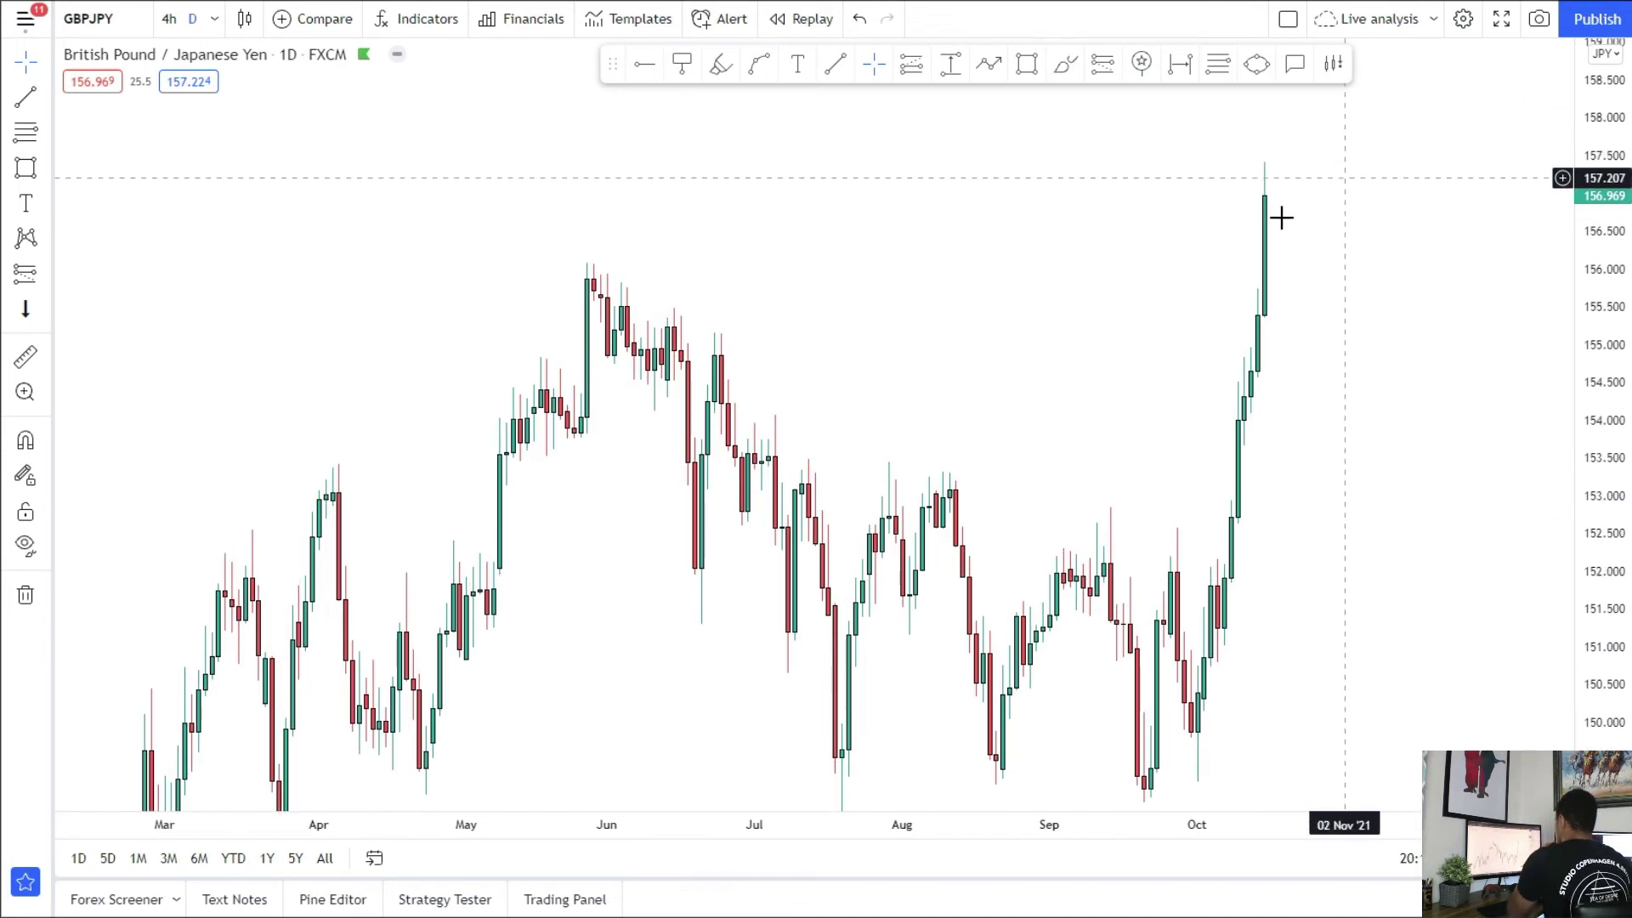
scroll(1239, 276, up, 2)
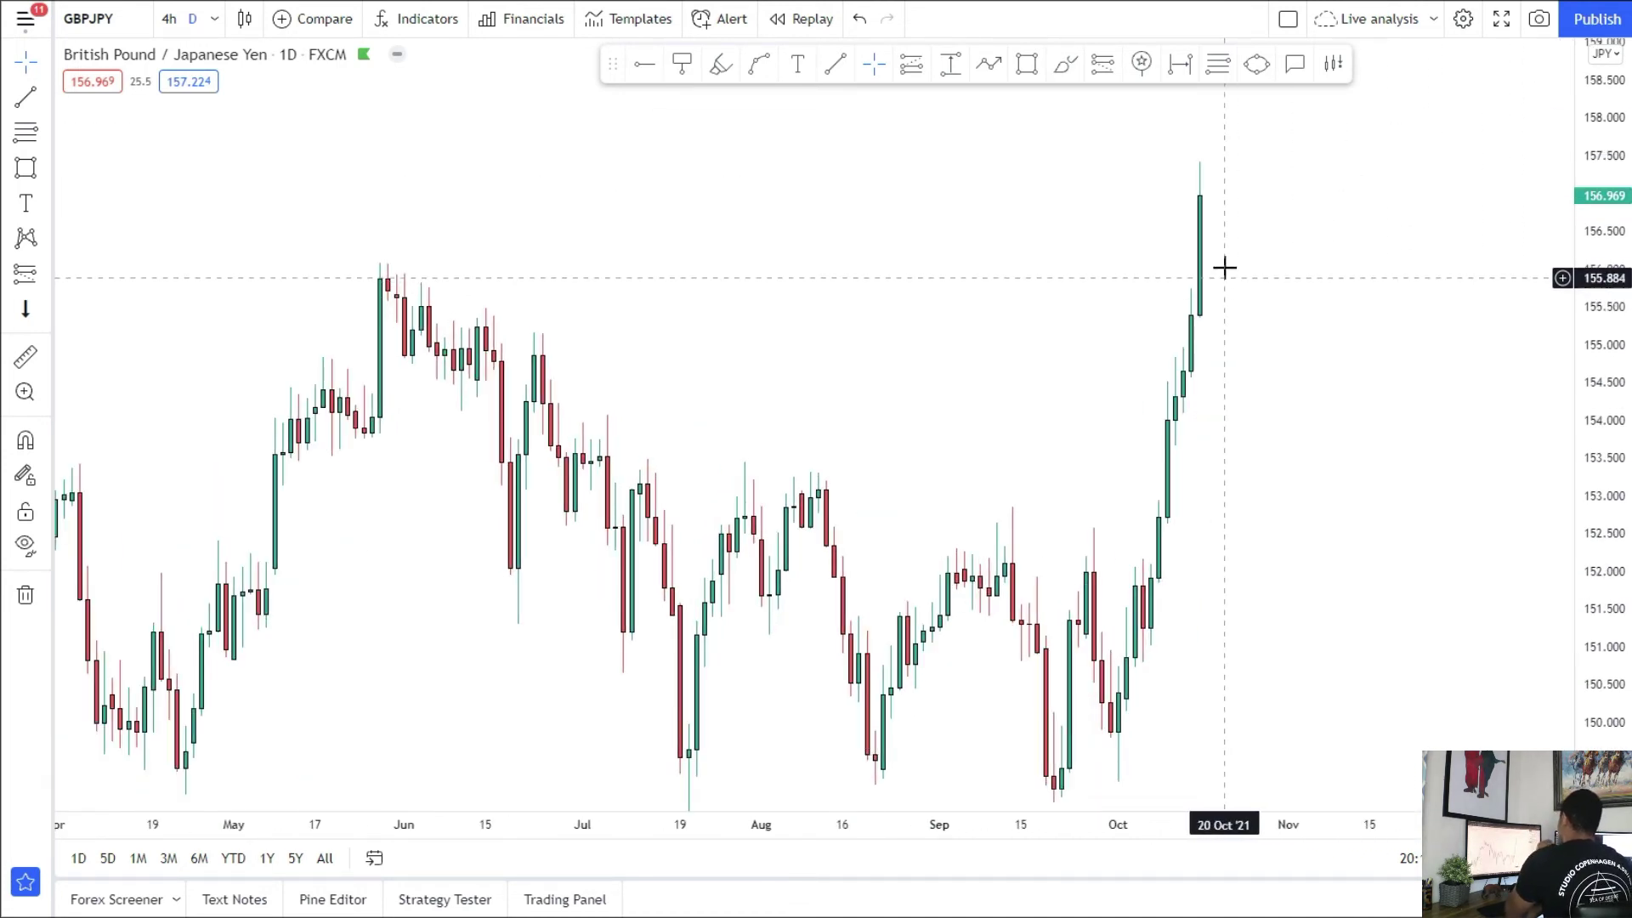
drag(1225, 268, 1218, 292)
click(643, 85)
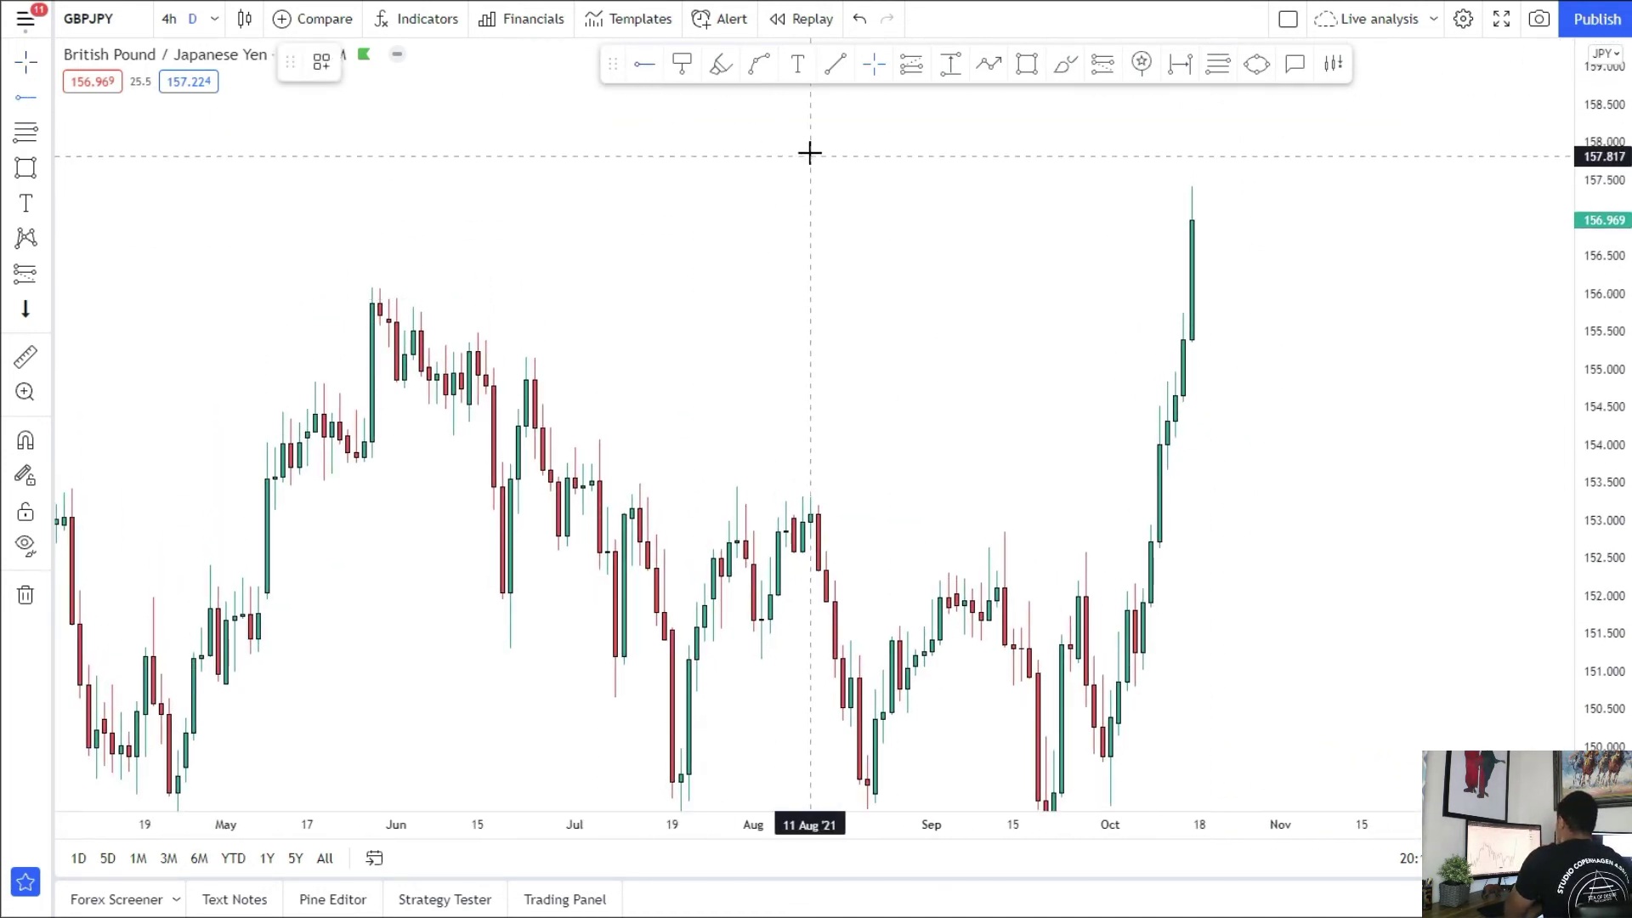
click(814, 142)
scroll(888, 306, up, 1)
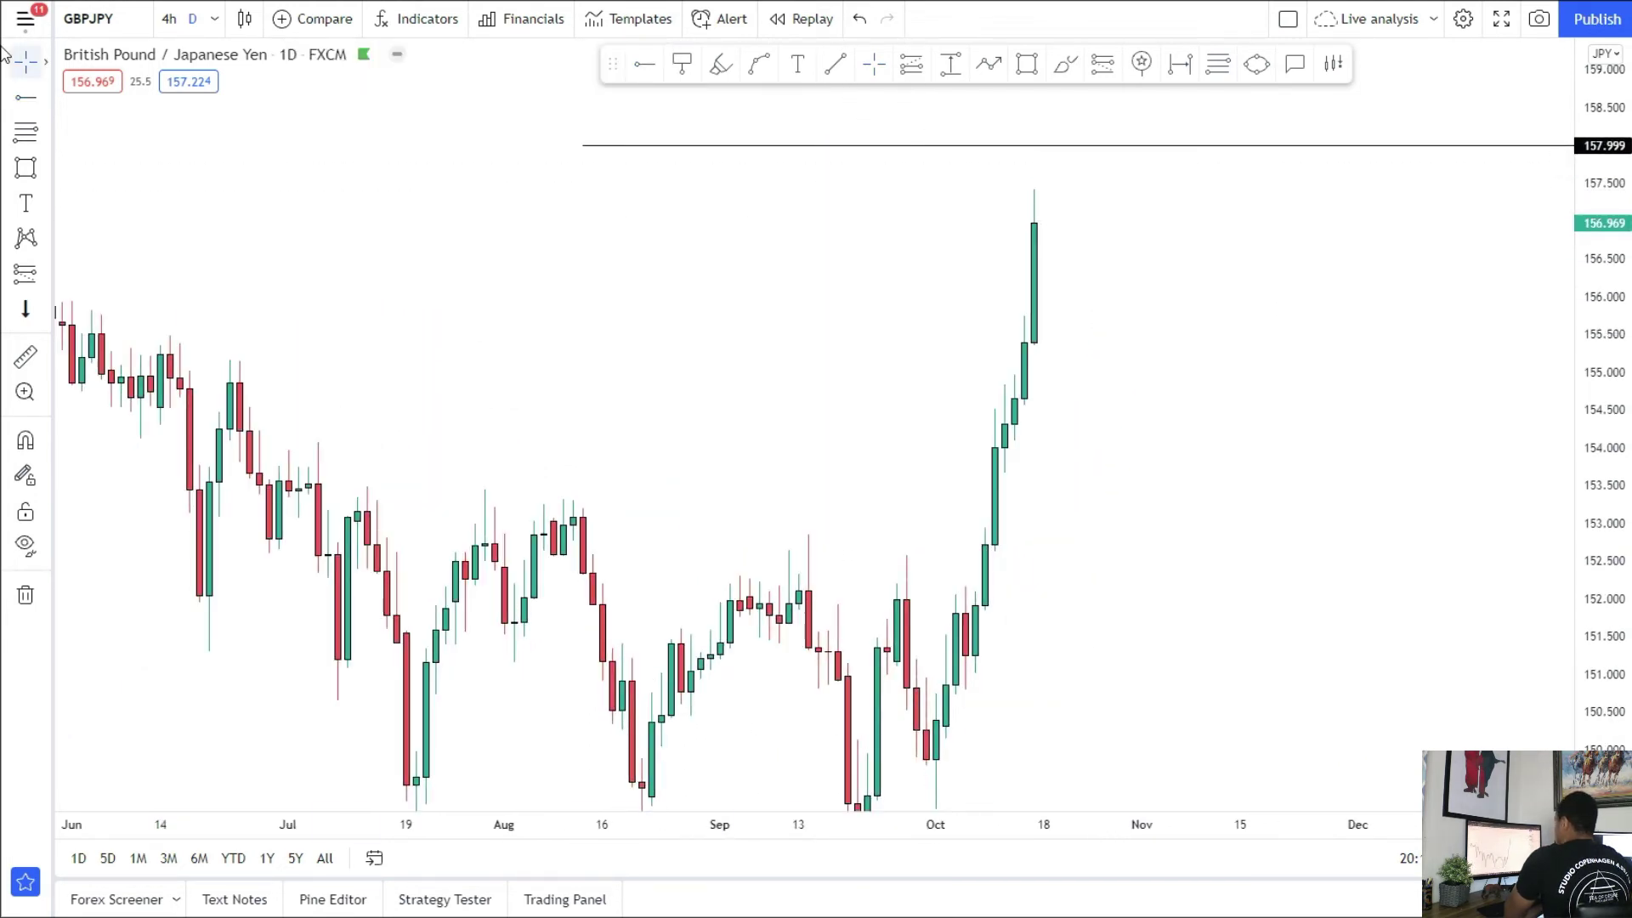
Step: Place a second horizontal ray at about 157.025, starting at 5 October and crossing the latest daily candle
click(26, 97)
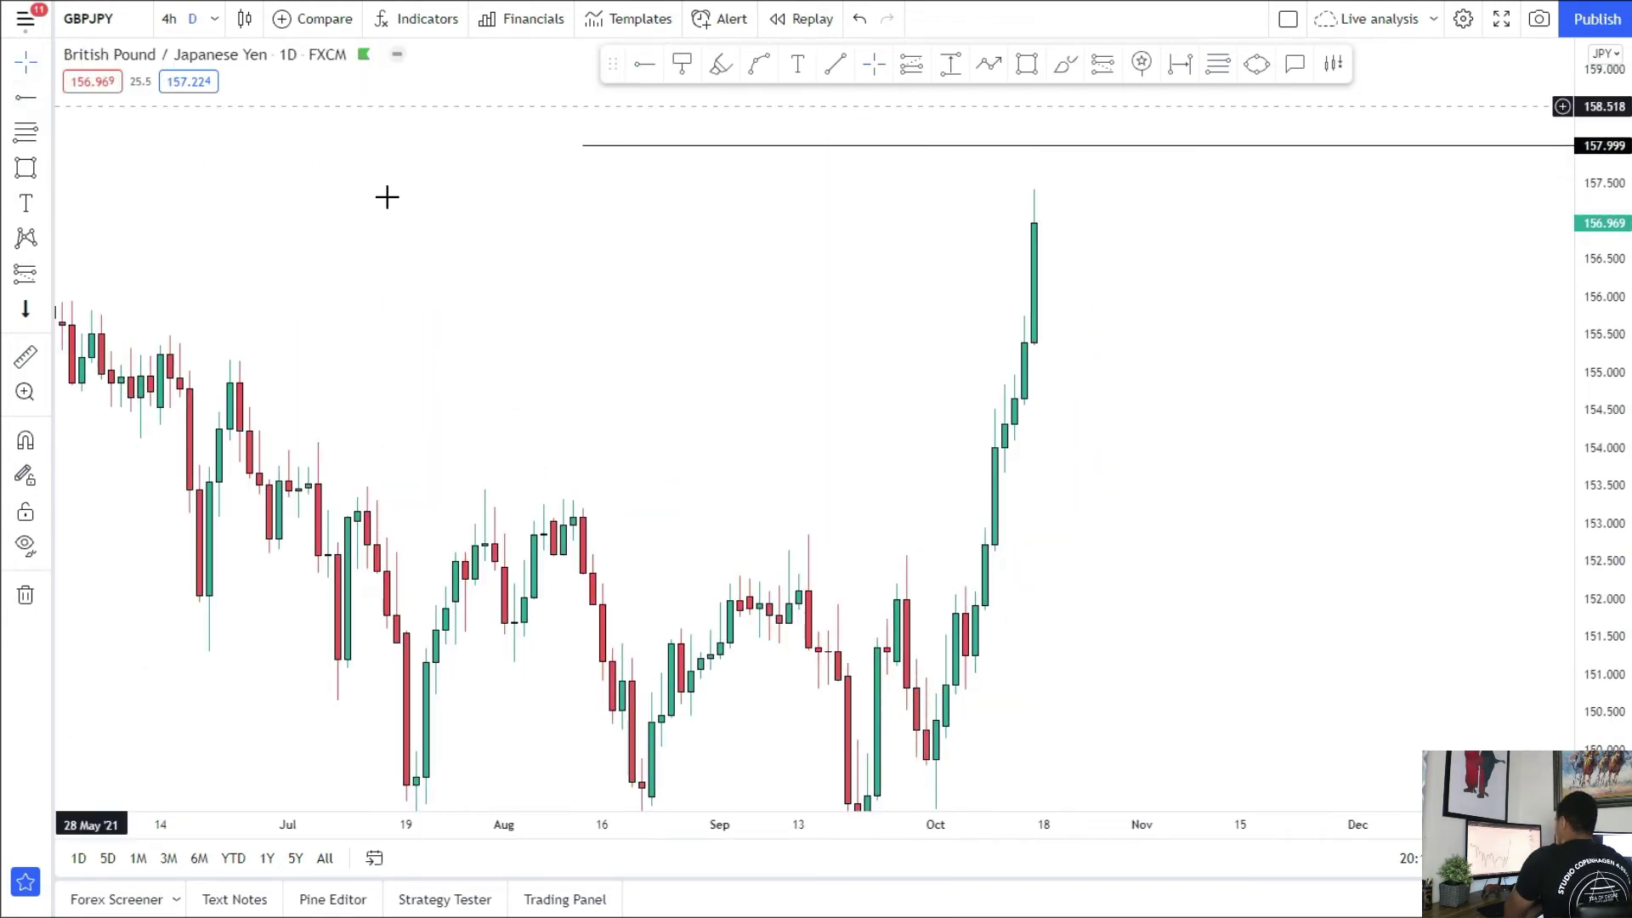
click(957, 218)
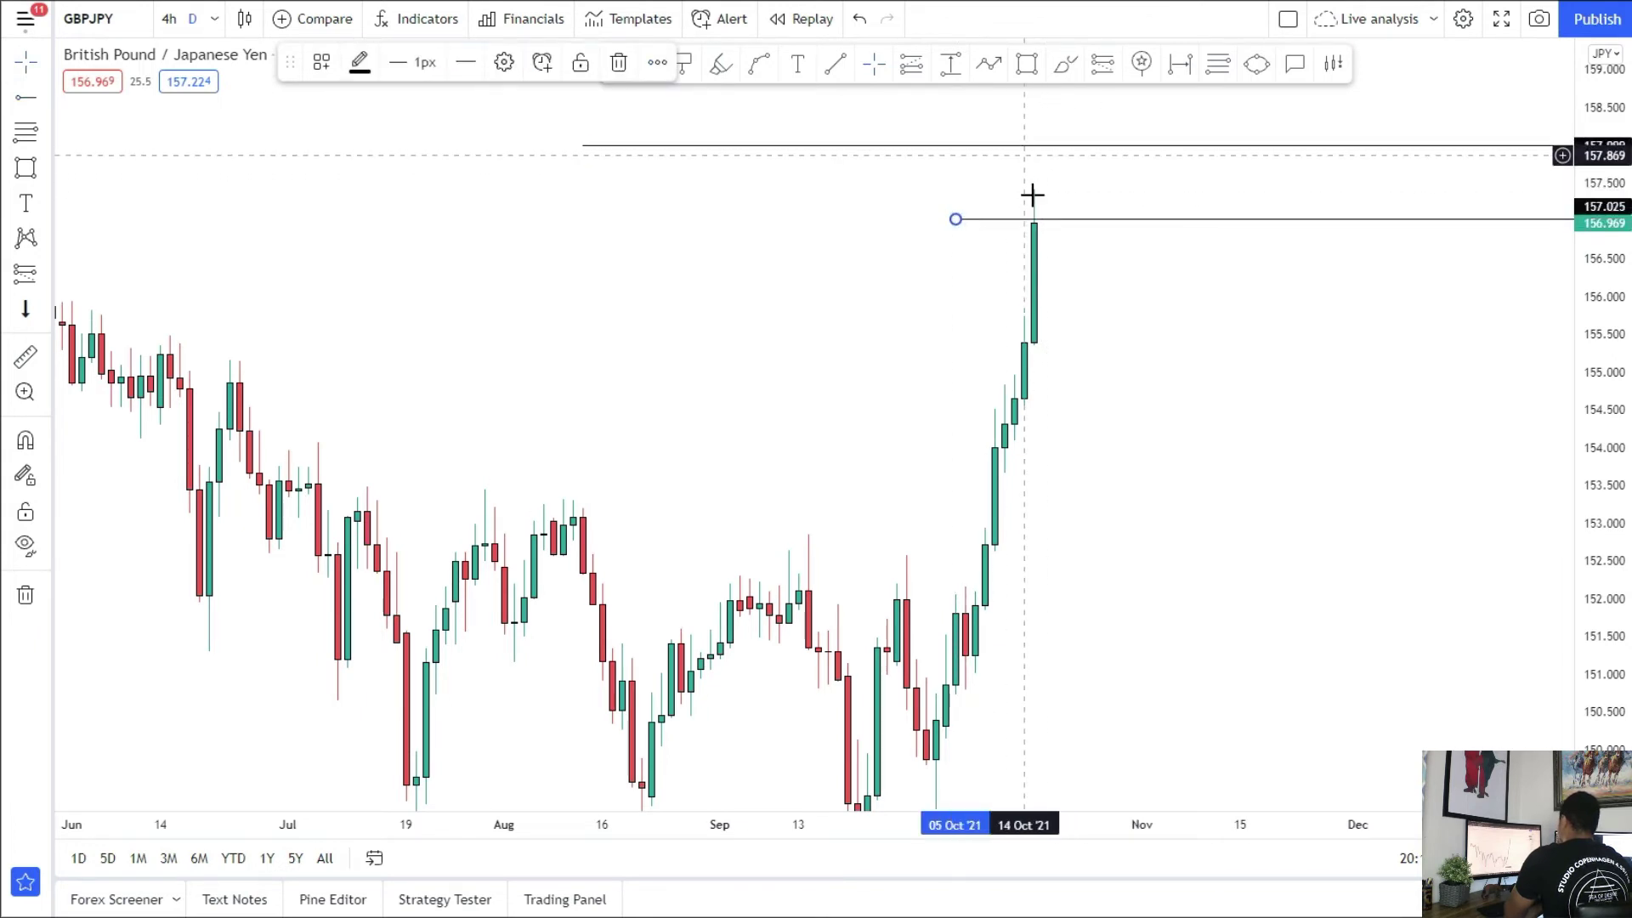
drag(1007, 362, 1016, 358)
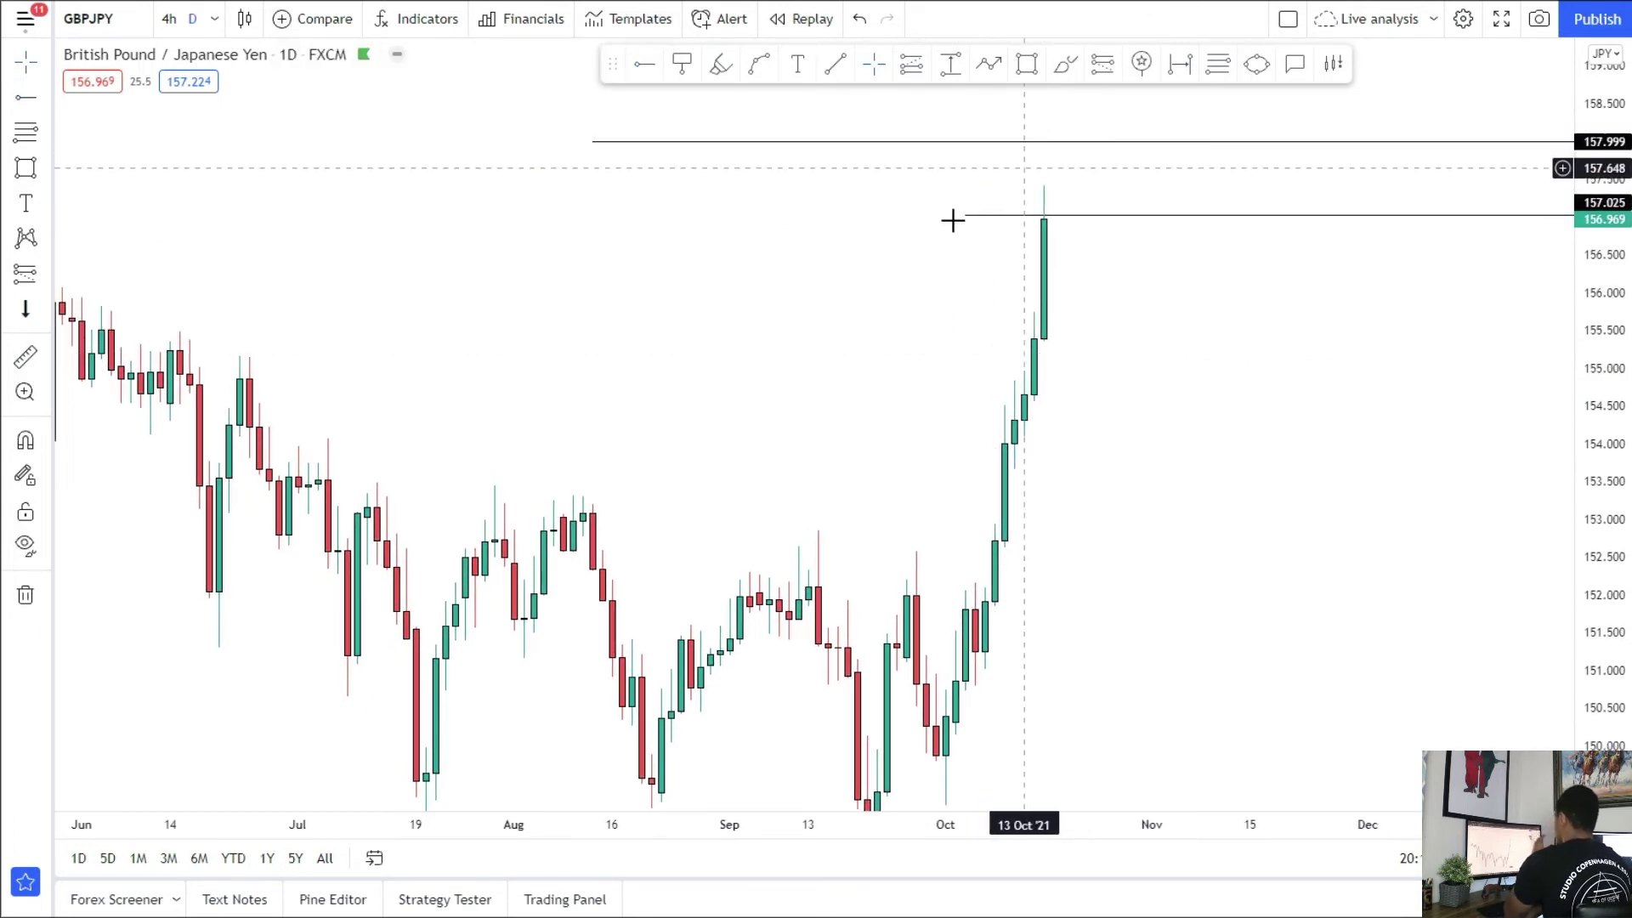
Step: Draw a thin horizontal zone rectangle at the late-May high near 156.000, extending past the latest candles
scroll(951, 218, down, 3)
drag(450, 291, 1566, 303)
click(1561, 303)
drag(888, 471, 694, 477)
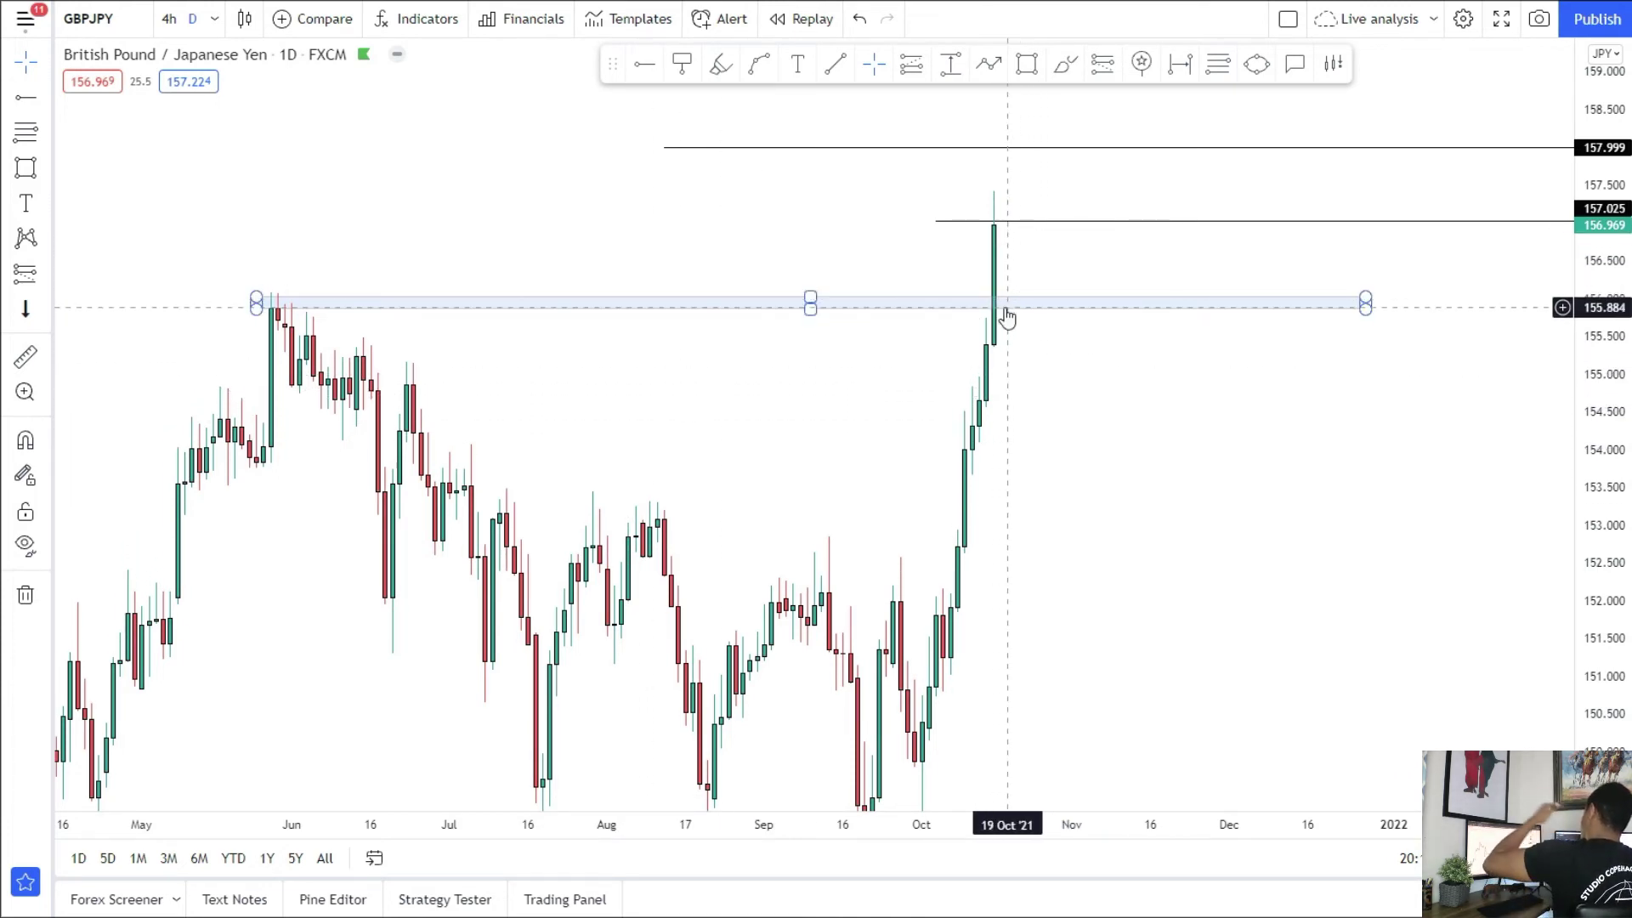
drag(1000, 383, 1090, 428)
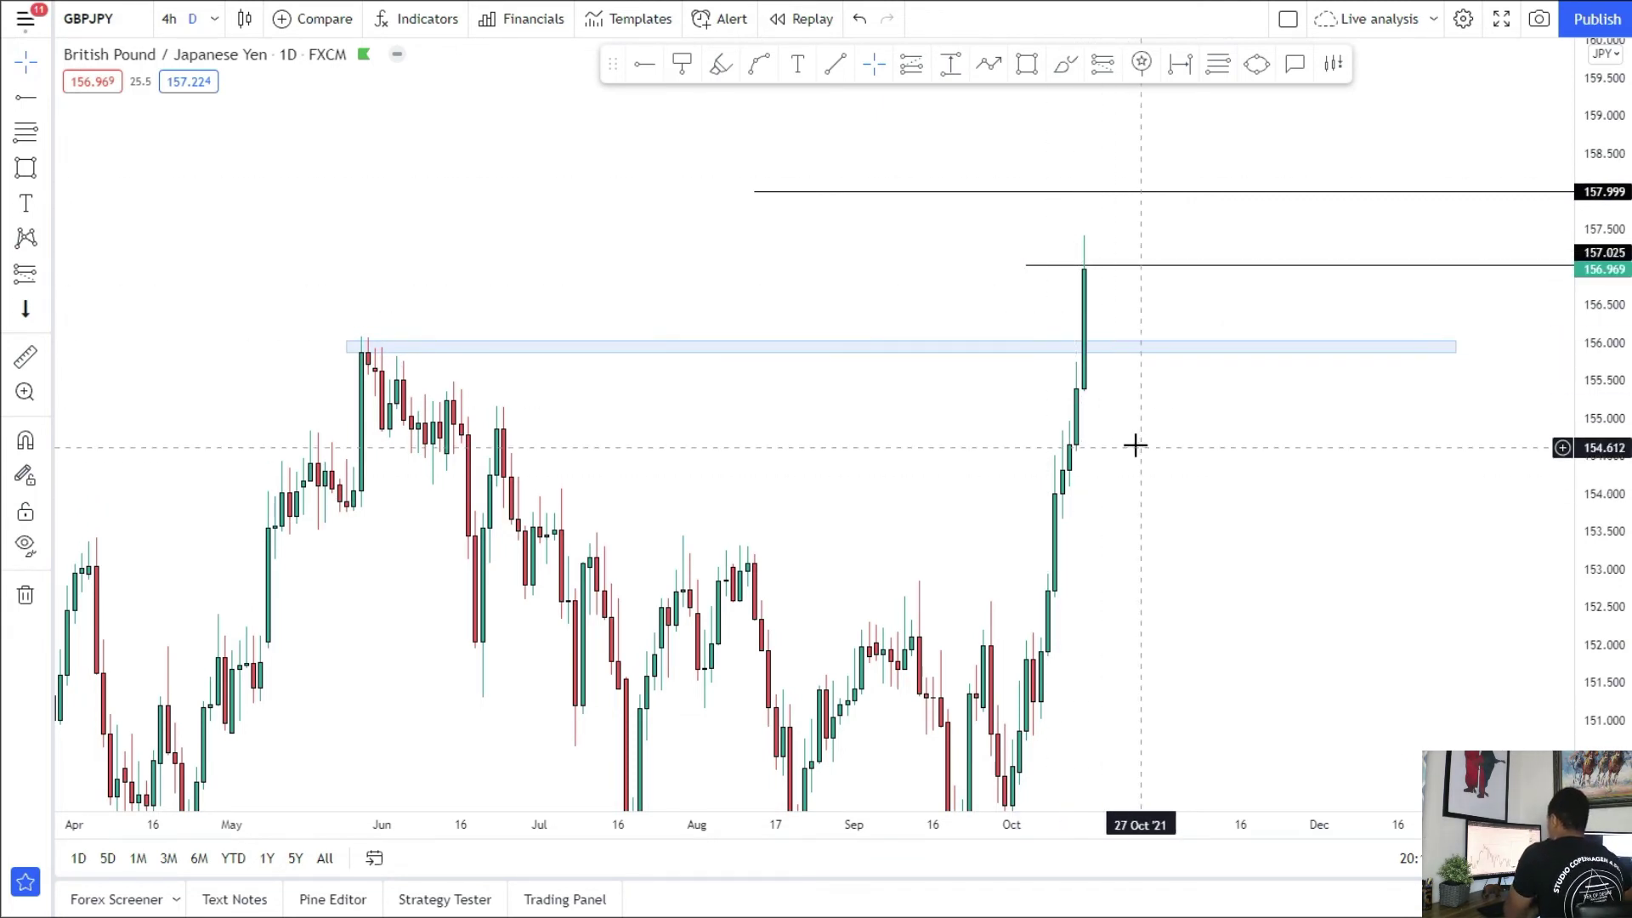
drag(1128, 550, 1100, 365)
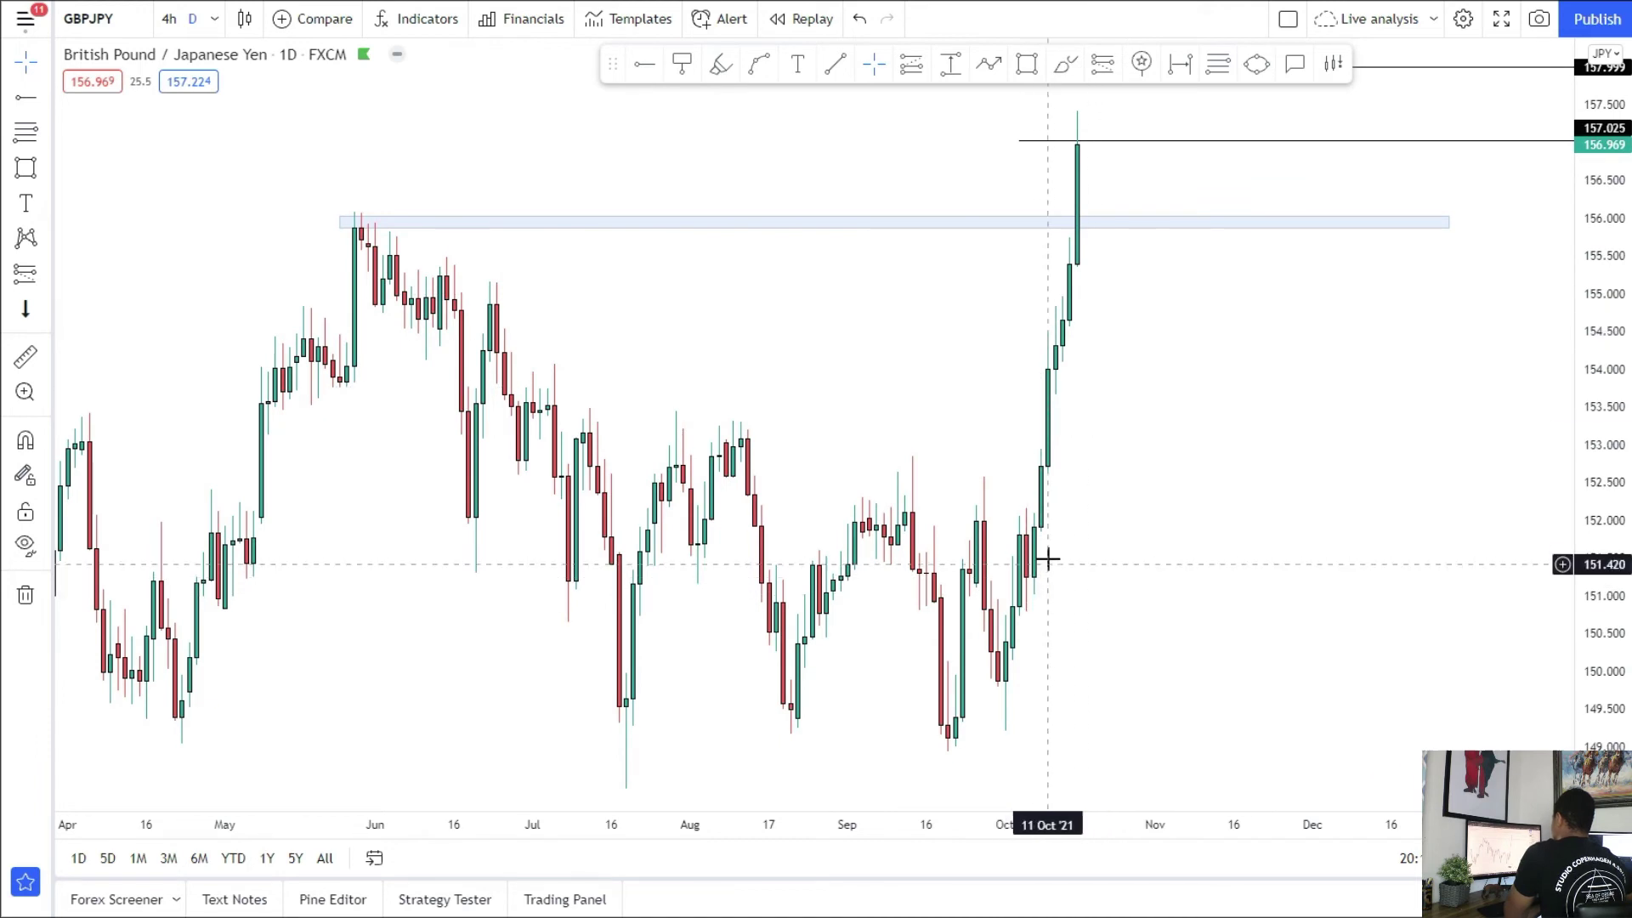
drag(1068, 537, 1062, 615)
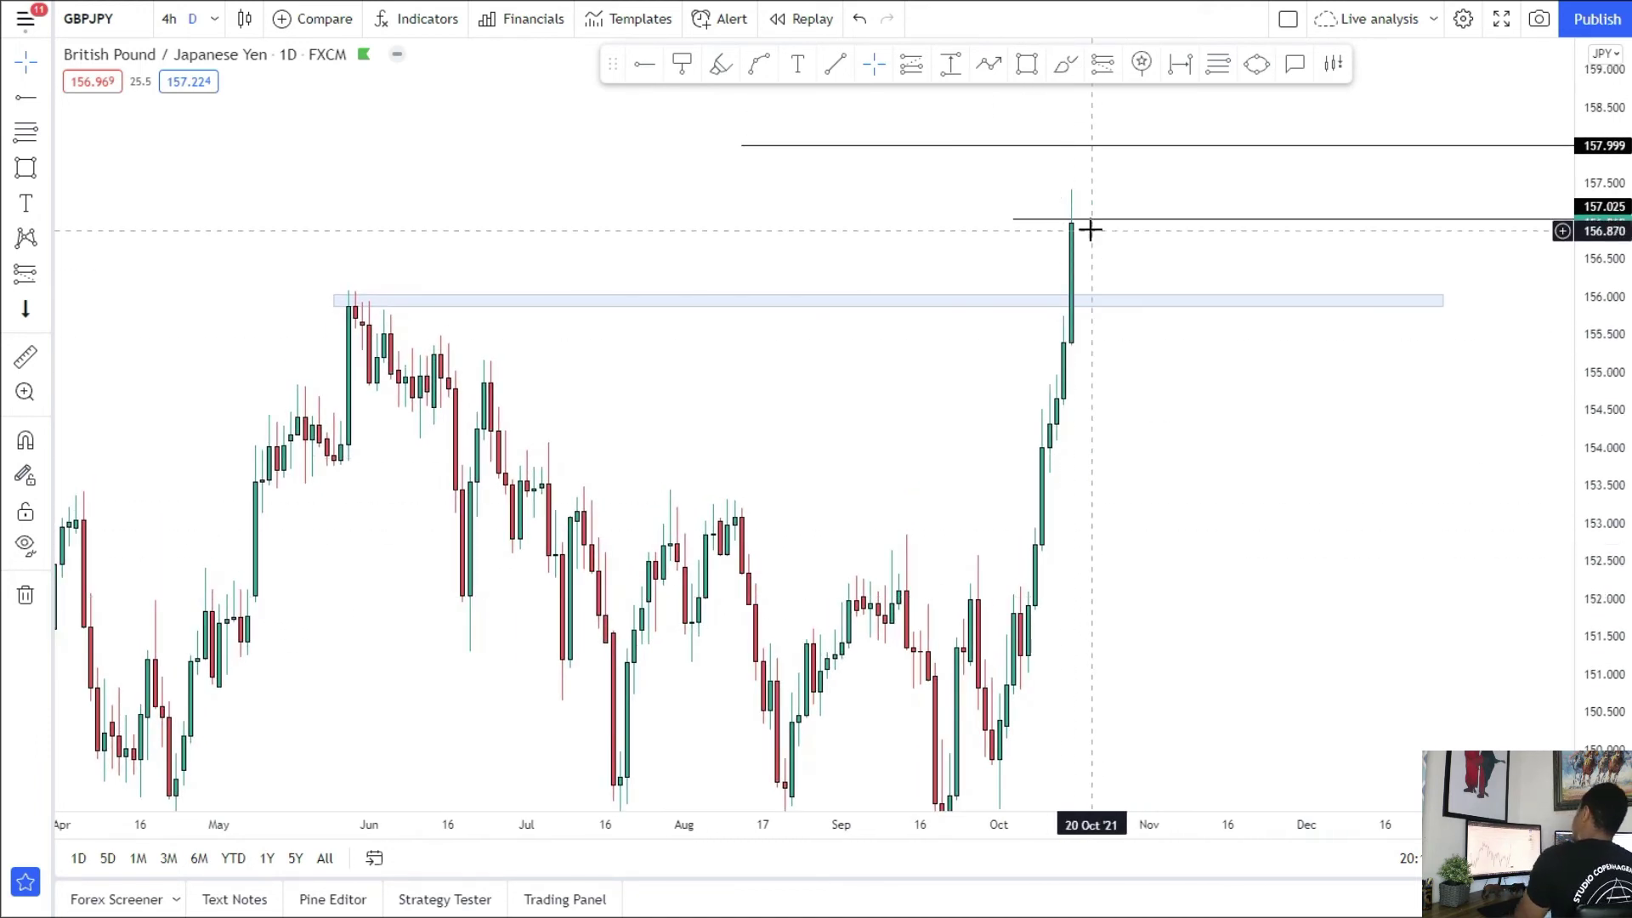
scroll(1105, 366, up, 2)
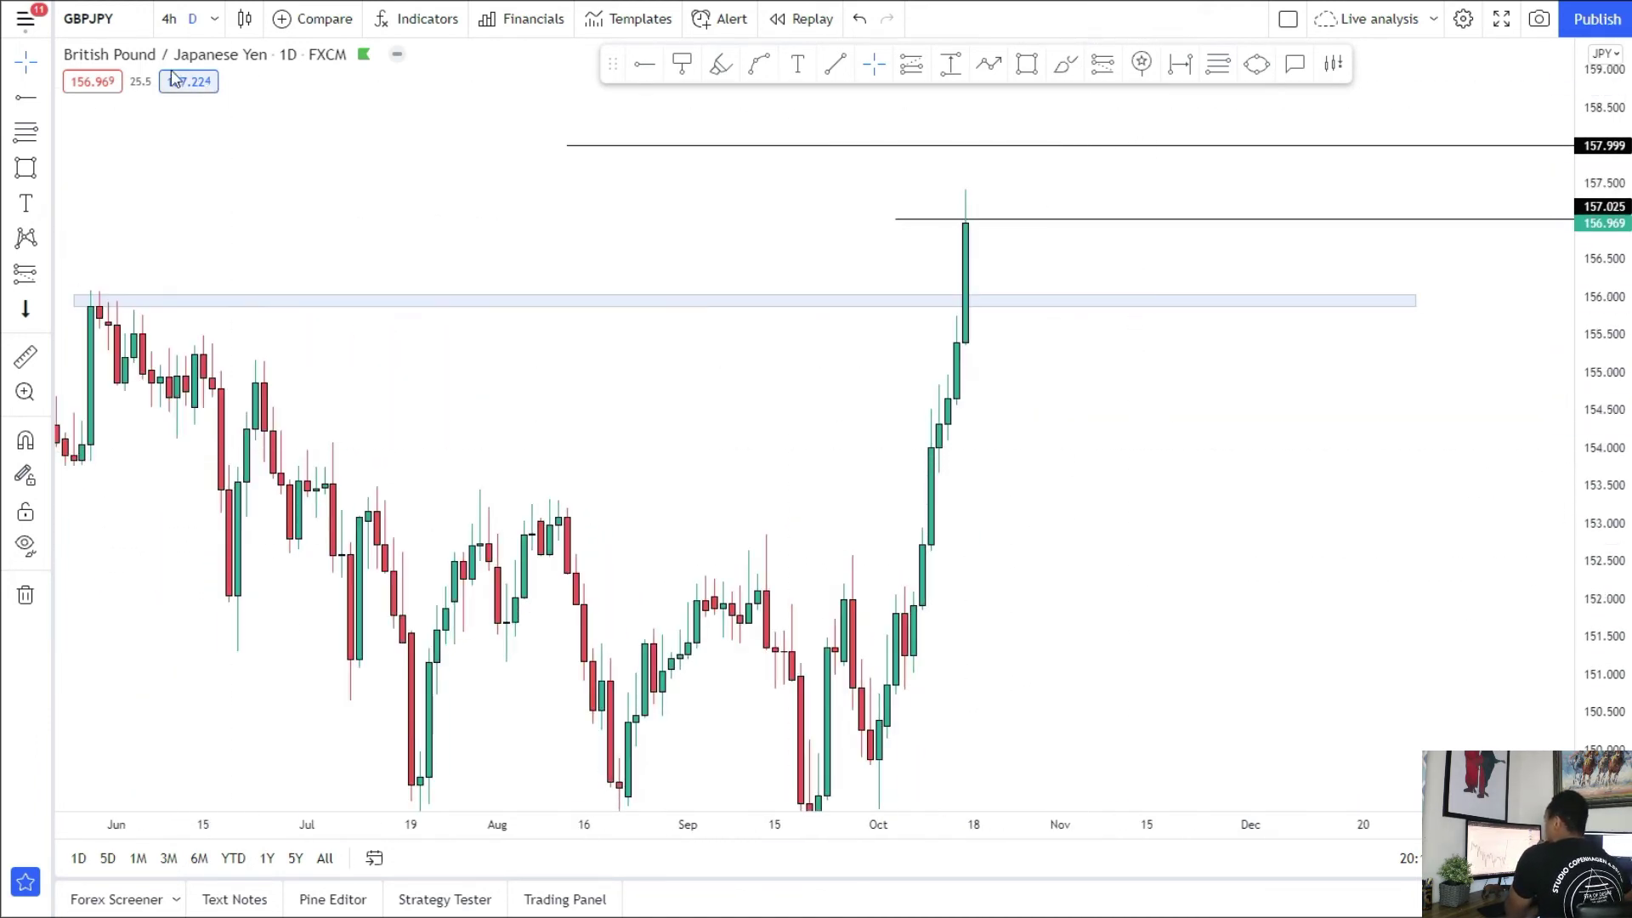
Step: On the 4 hours interval, place a short position beside the latest candle with entry 157.066 and stop 157.508
click(179, 23)
drag(1597, 575, 1596, 420)
drag(1300, 408, 1296, 582)
drag(1587, 583, 1543, 446)
drag(1105, 495, 1074, 553)
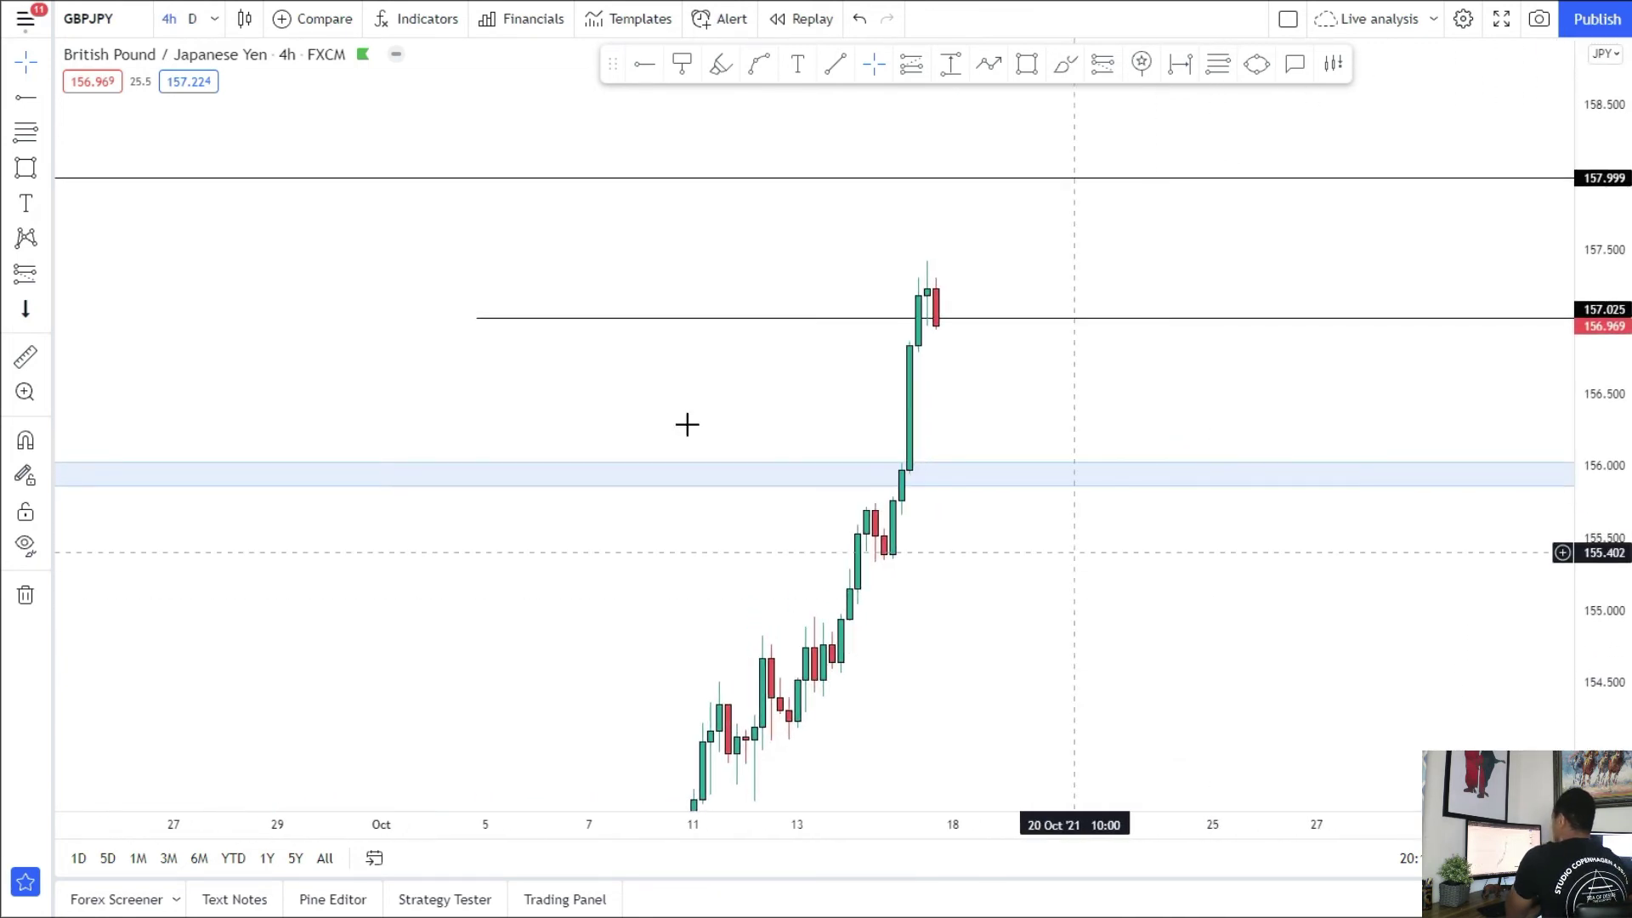
click(25, 273)
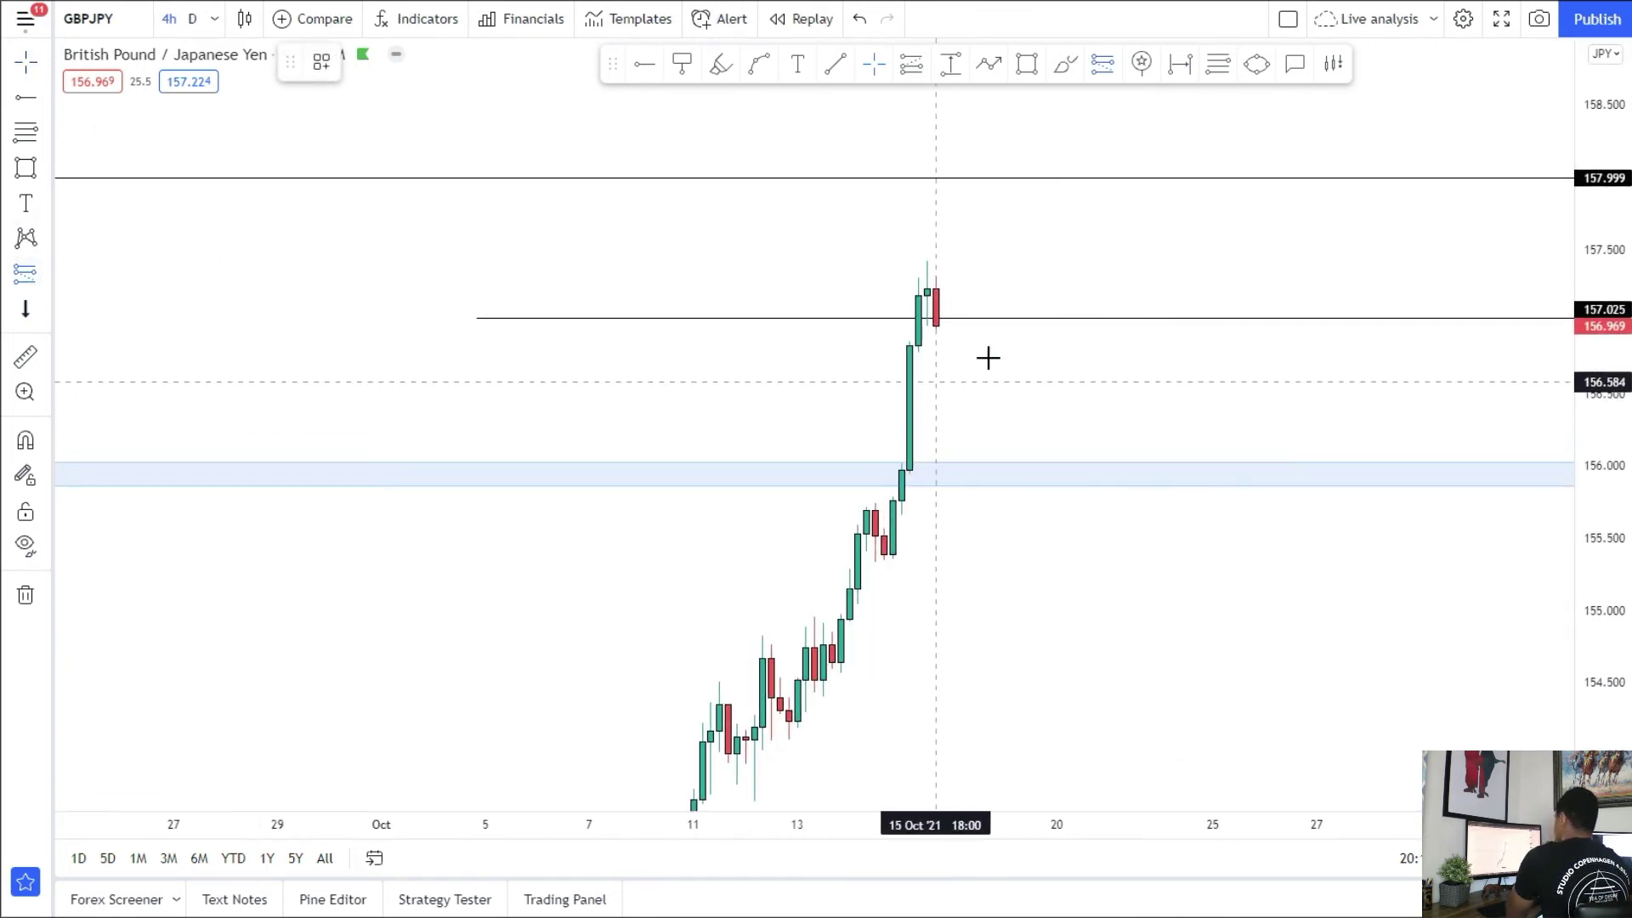
click(953, 312)
drag(873, 206, 852, 341)
drag(932, 213, 859, 320)
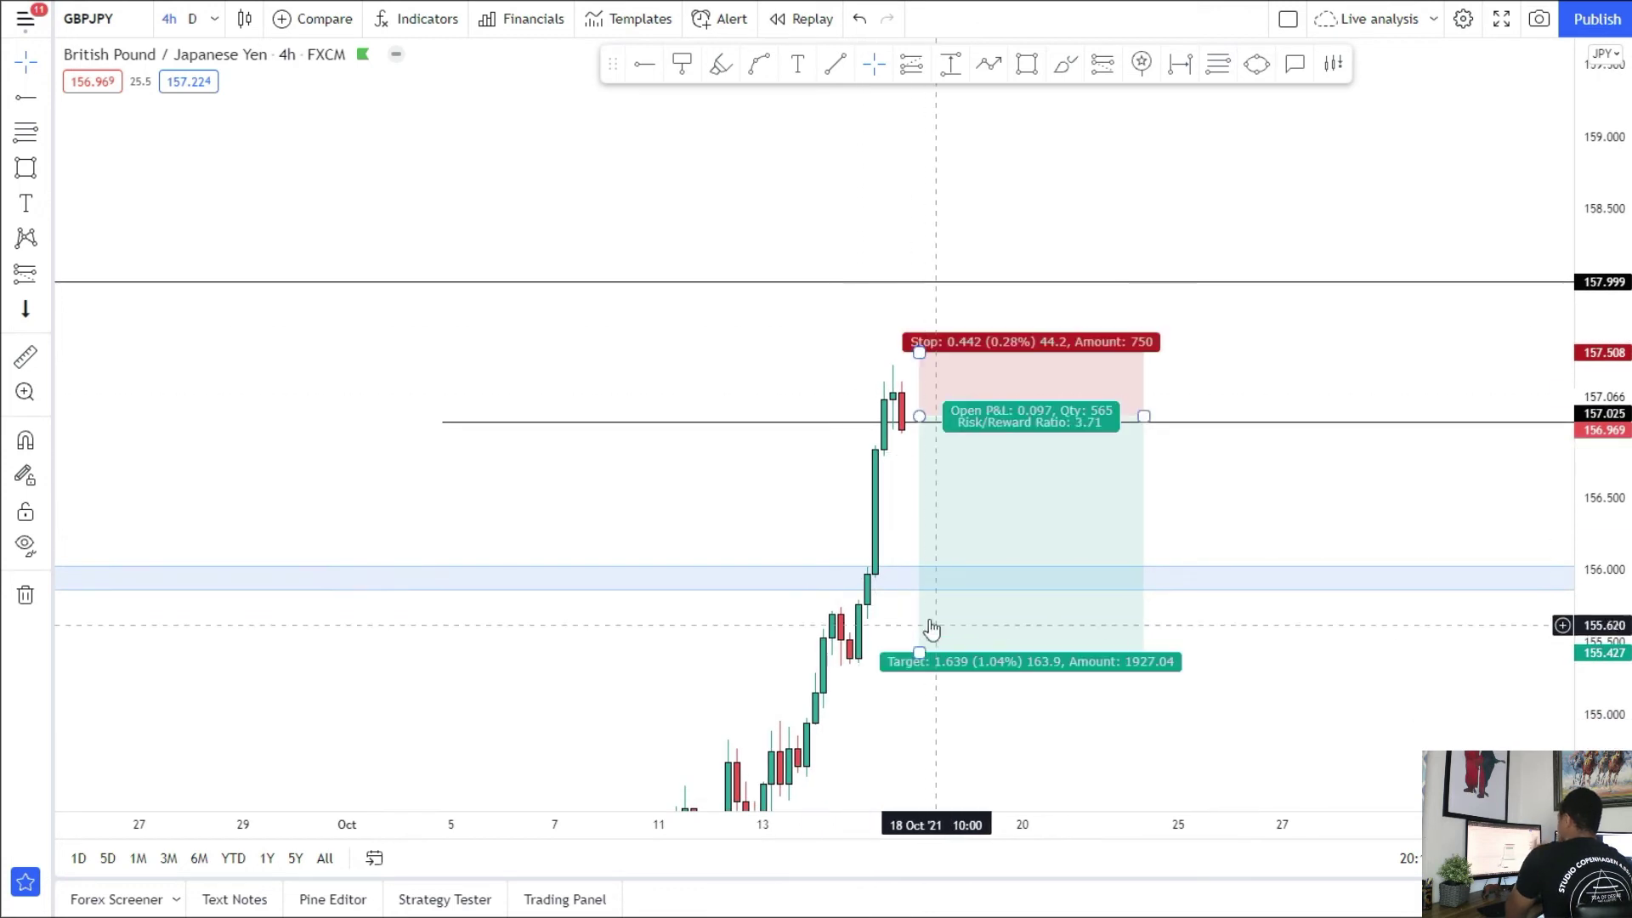
Step: Set the short position's target to 155.980 inside the blue zone and narrow the position box
drag(920, 652, 920, 573)
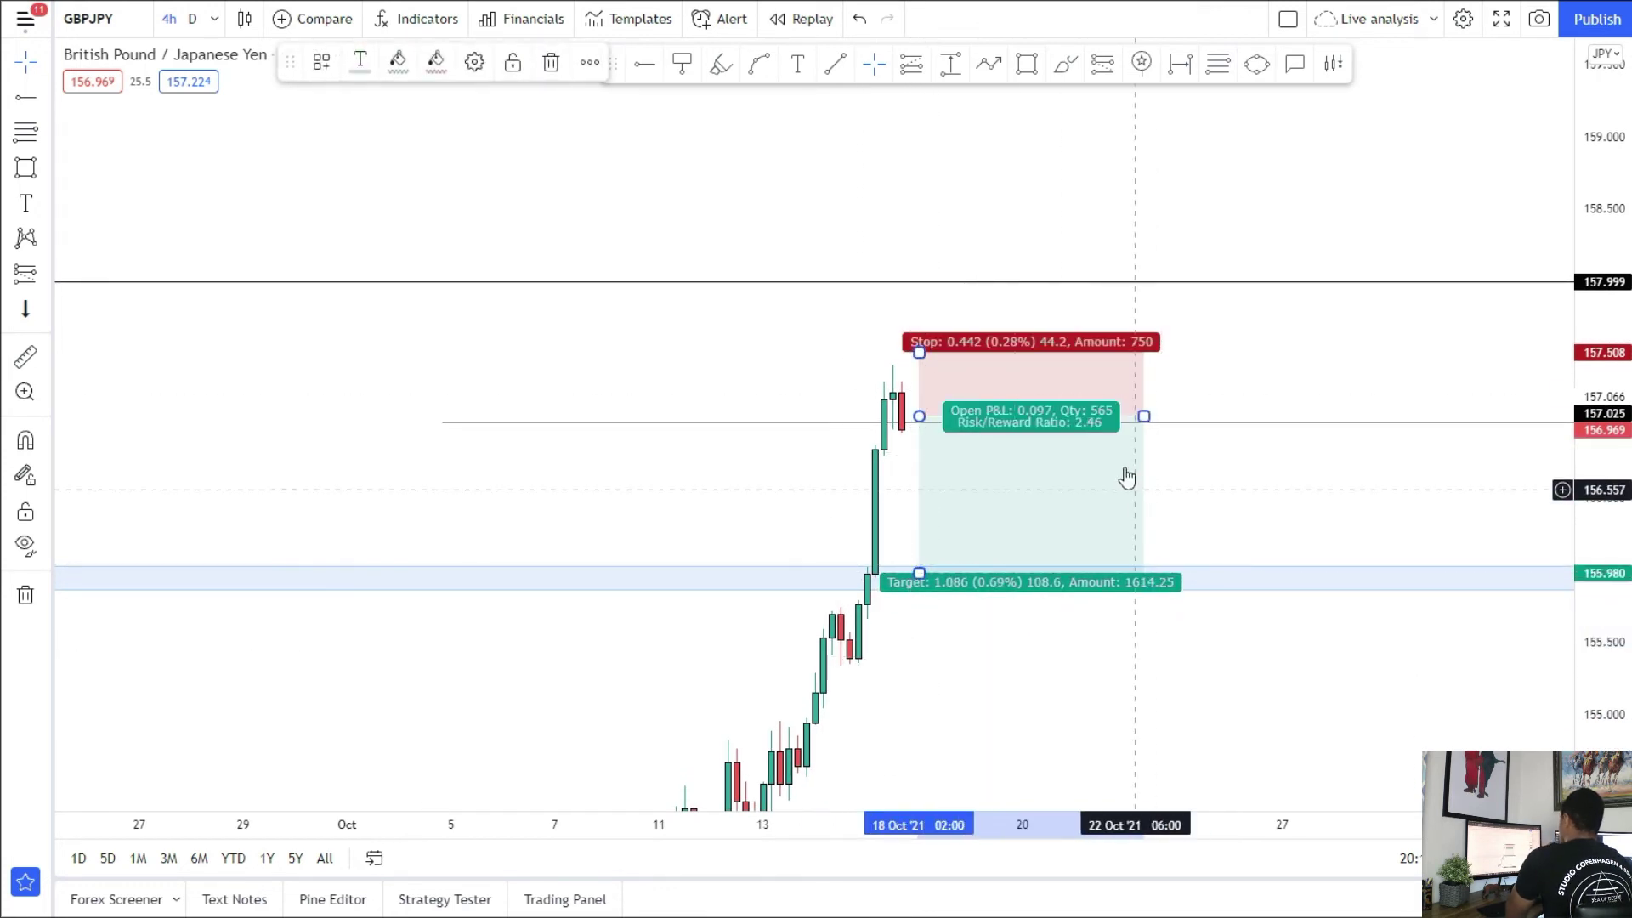
drag(1143, 416, 1082, 417)
drag(1144, 492, 1091, 486)
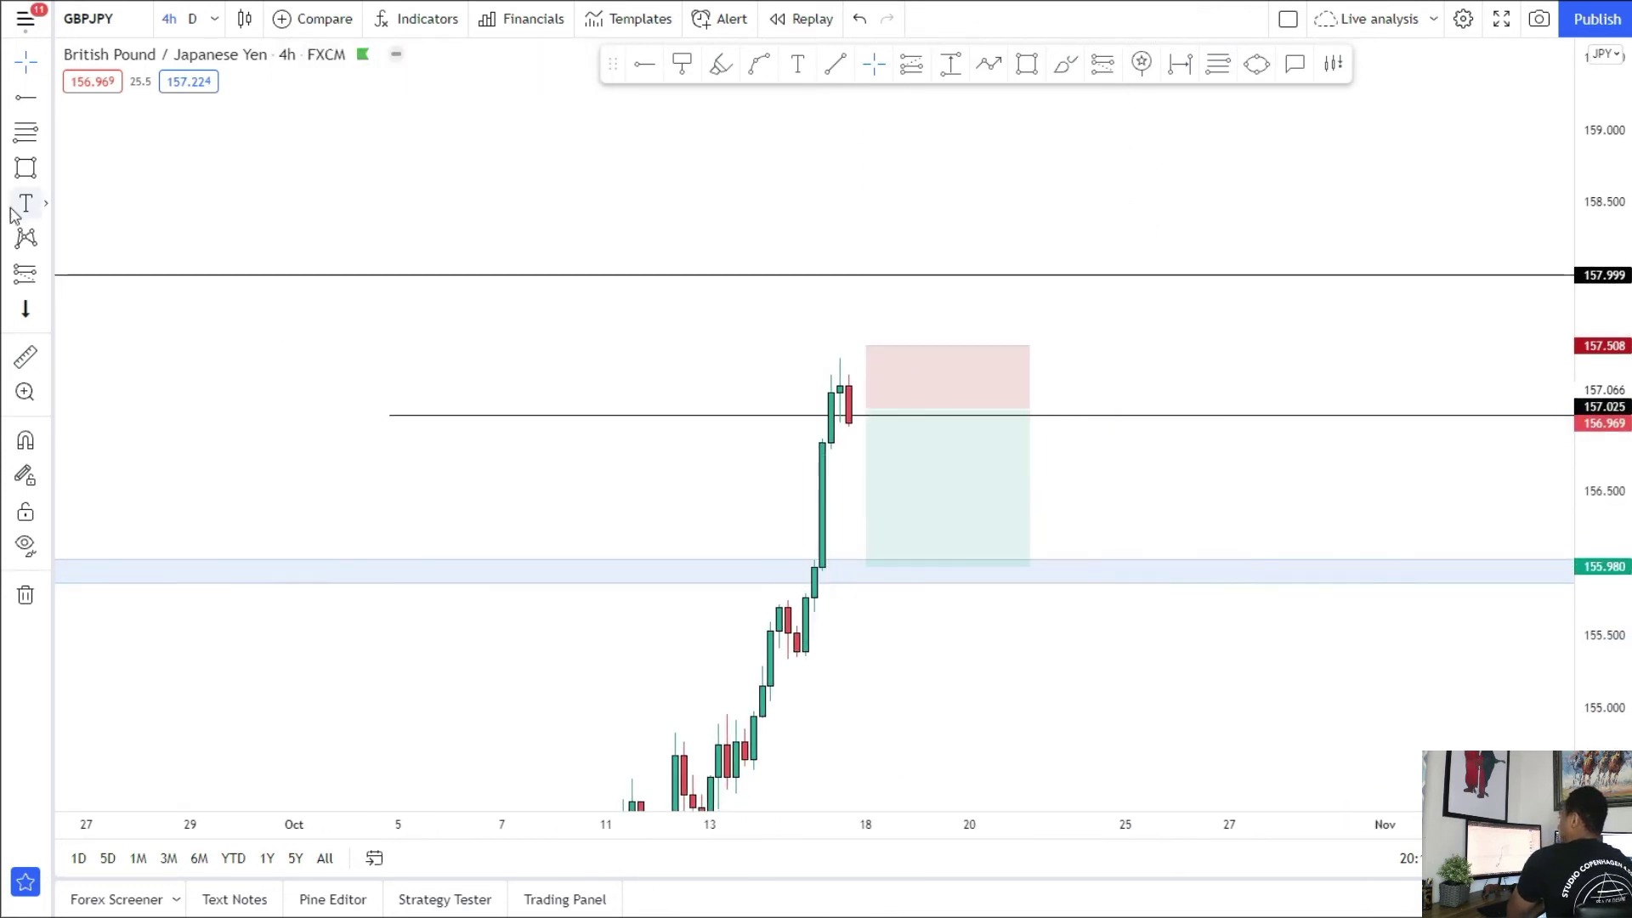
Step: Place a second short position at the 157.999 line with entry 157.963, stop 158.485 and the target inside the blue zone
click(1108, 276)
click(1100, 277)
drag(1066, 145, 1071, 215)
drag(1103, 113, 1027, 161)
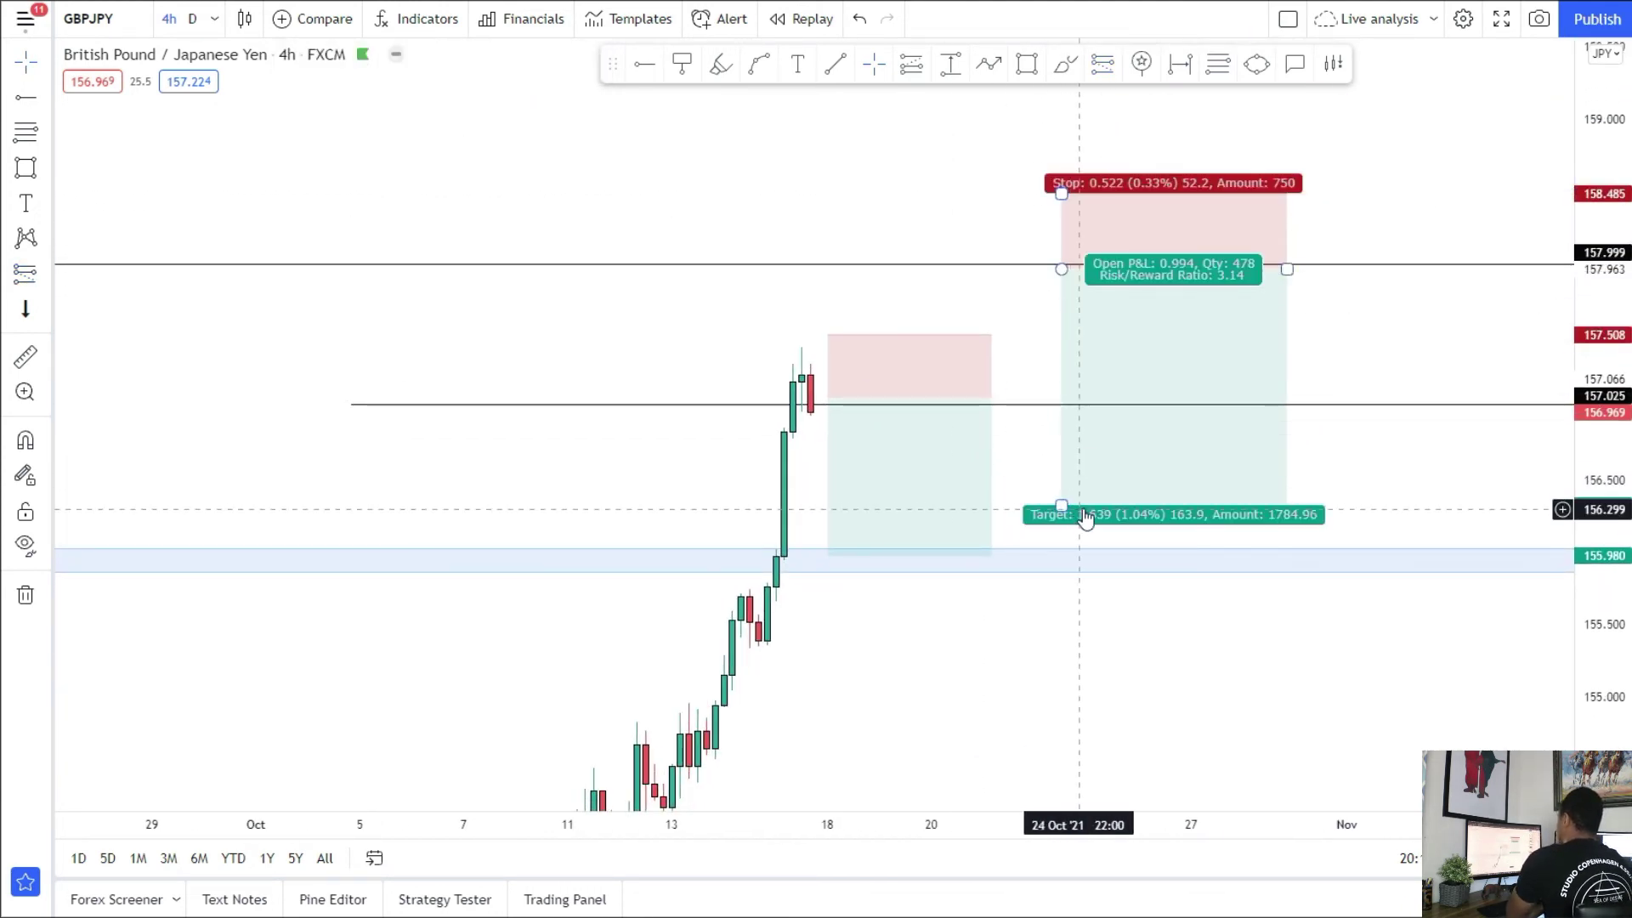
drag(1067, 508, 1063, 559)
mouse_move(1041, 633)
mouse_down()
mouse_move(1008, 574)
mouse_move(1069, 631)
mouse_up()
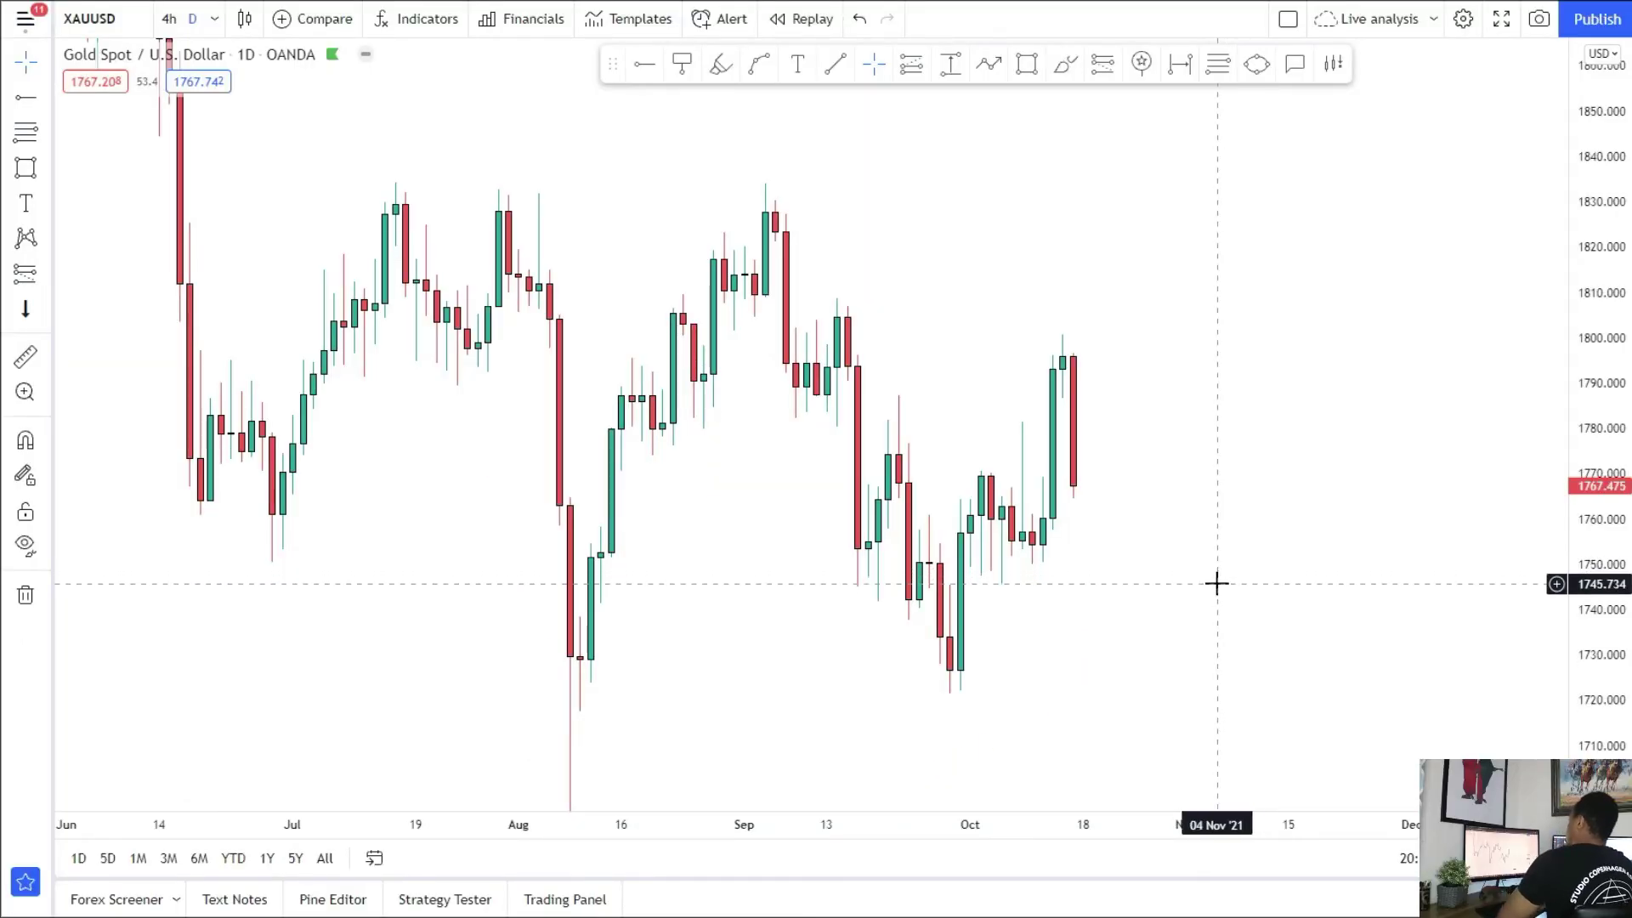
Step: Try a rectangle over the early-October gold consolidation from about 1771.5 to 1750.2 and delete it
scroll(1086, 572, up, 3)
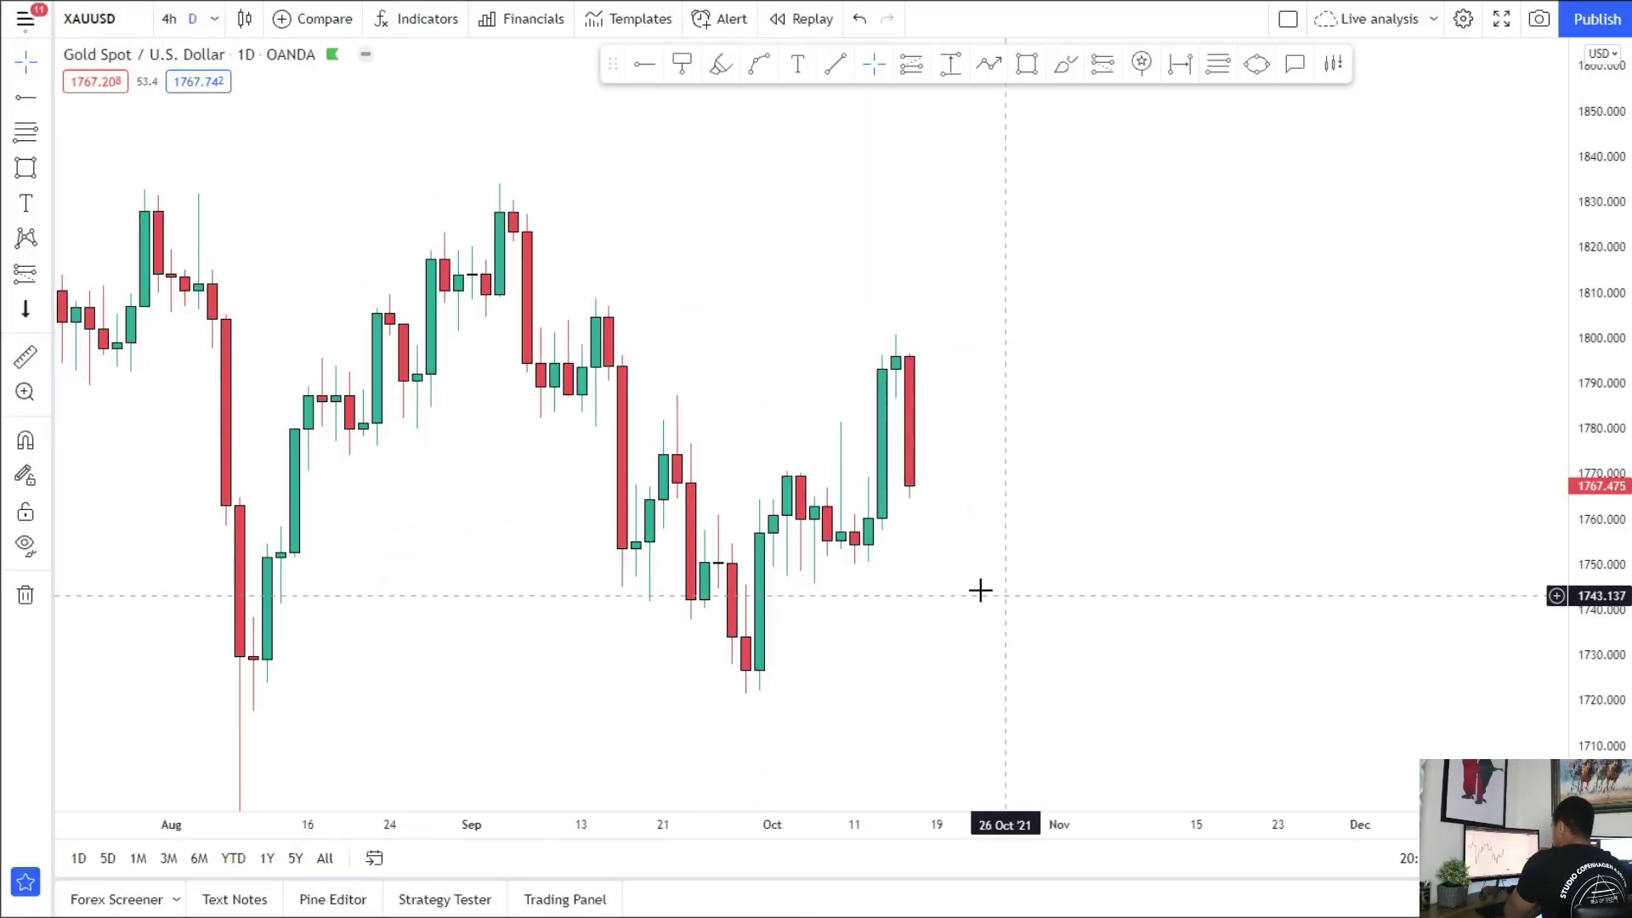
scroll(969, 620, up, 2)
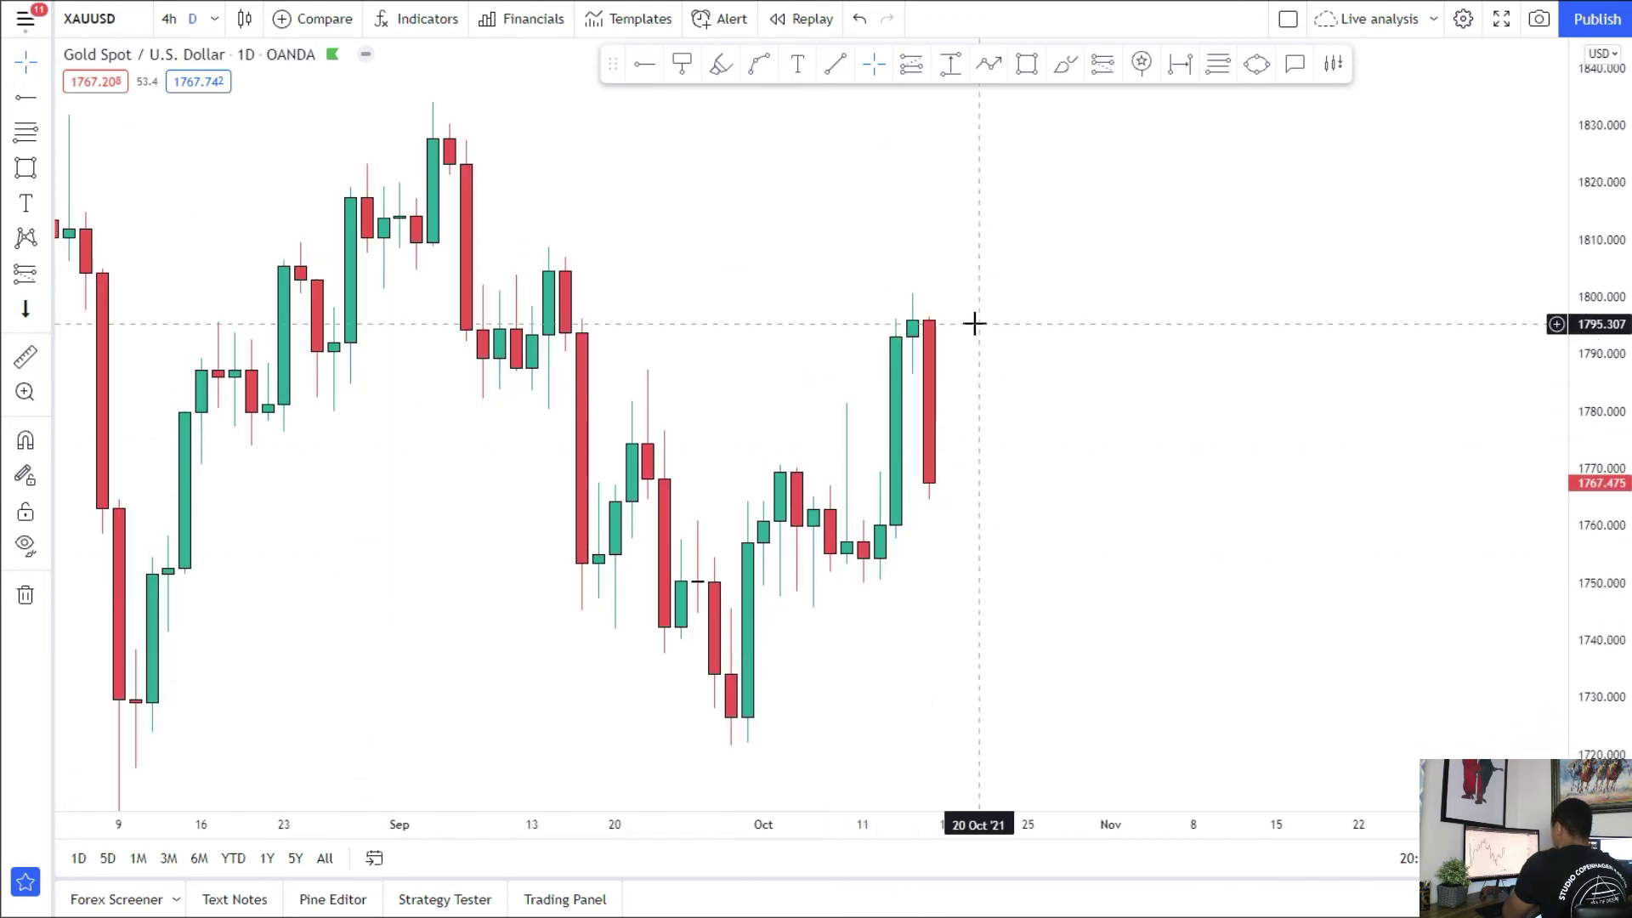
mouse_move(747, 460)
mouse_down()
mouse_move(1093, 576)
mouse_move(1061, 582)
mouse_up()
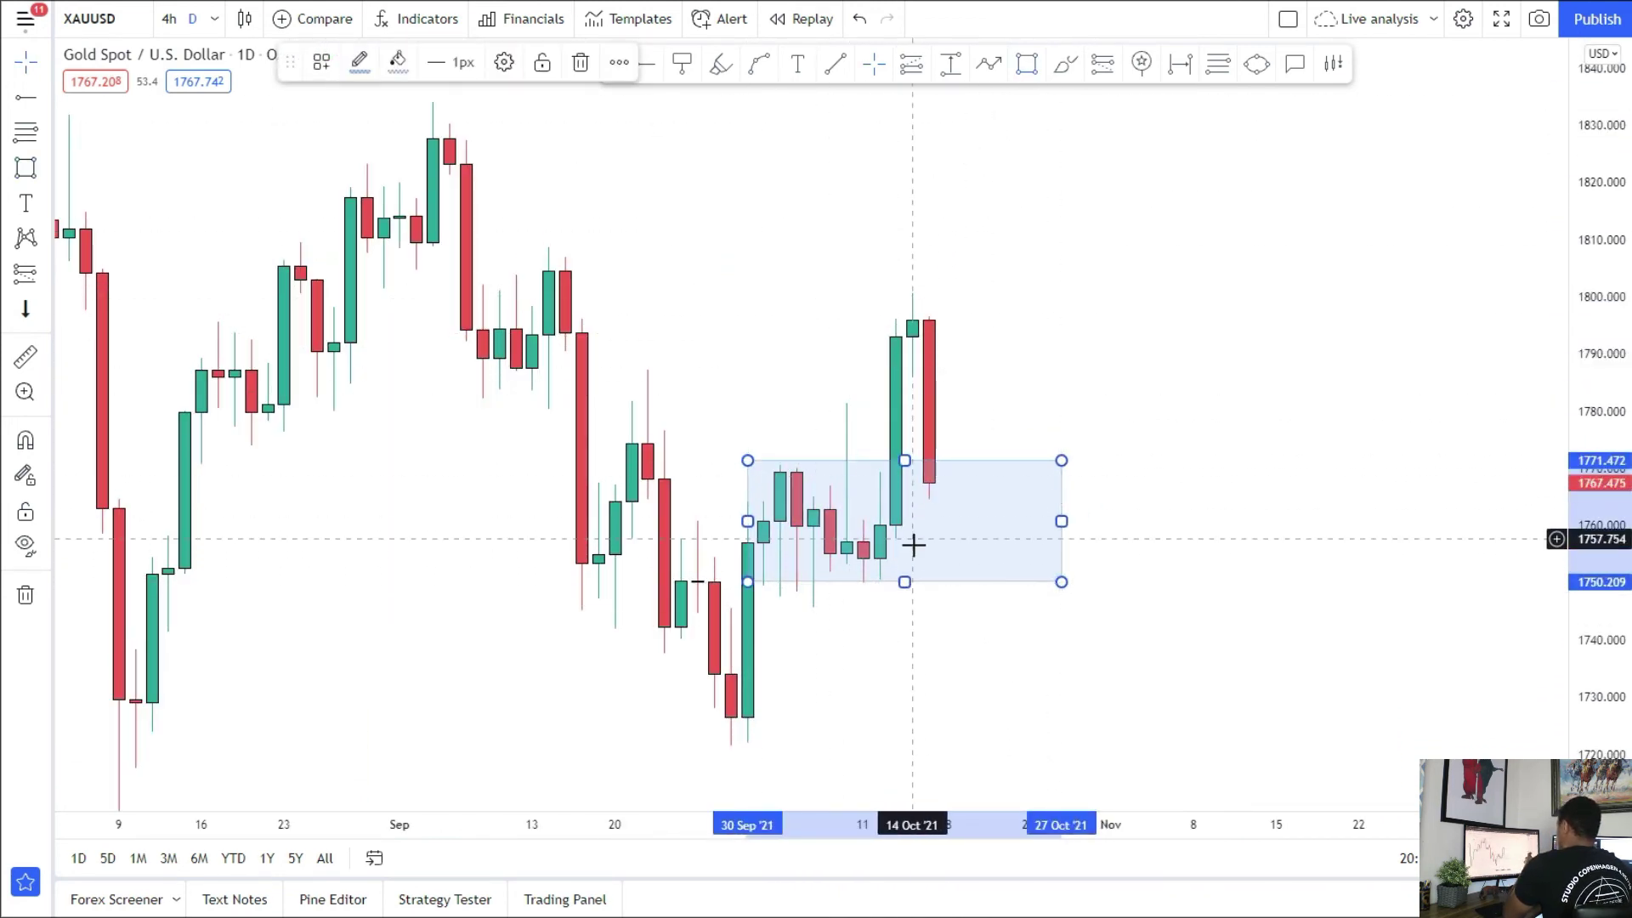
key(Delete)
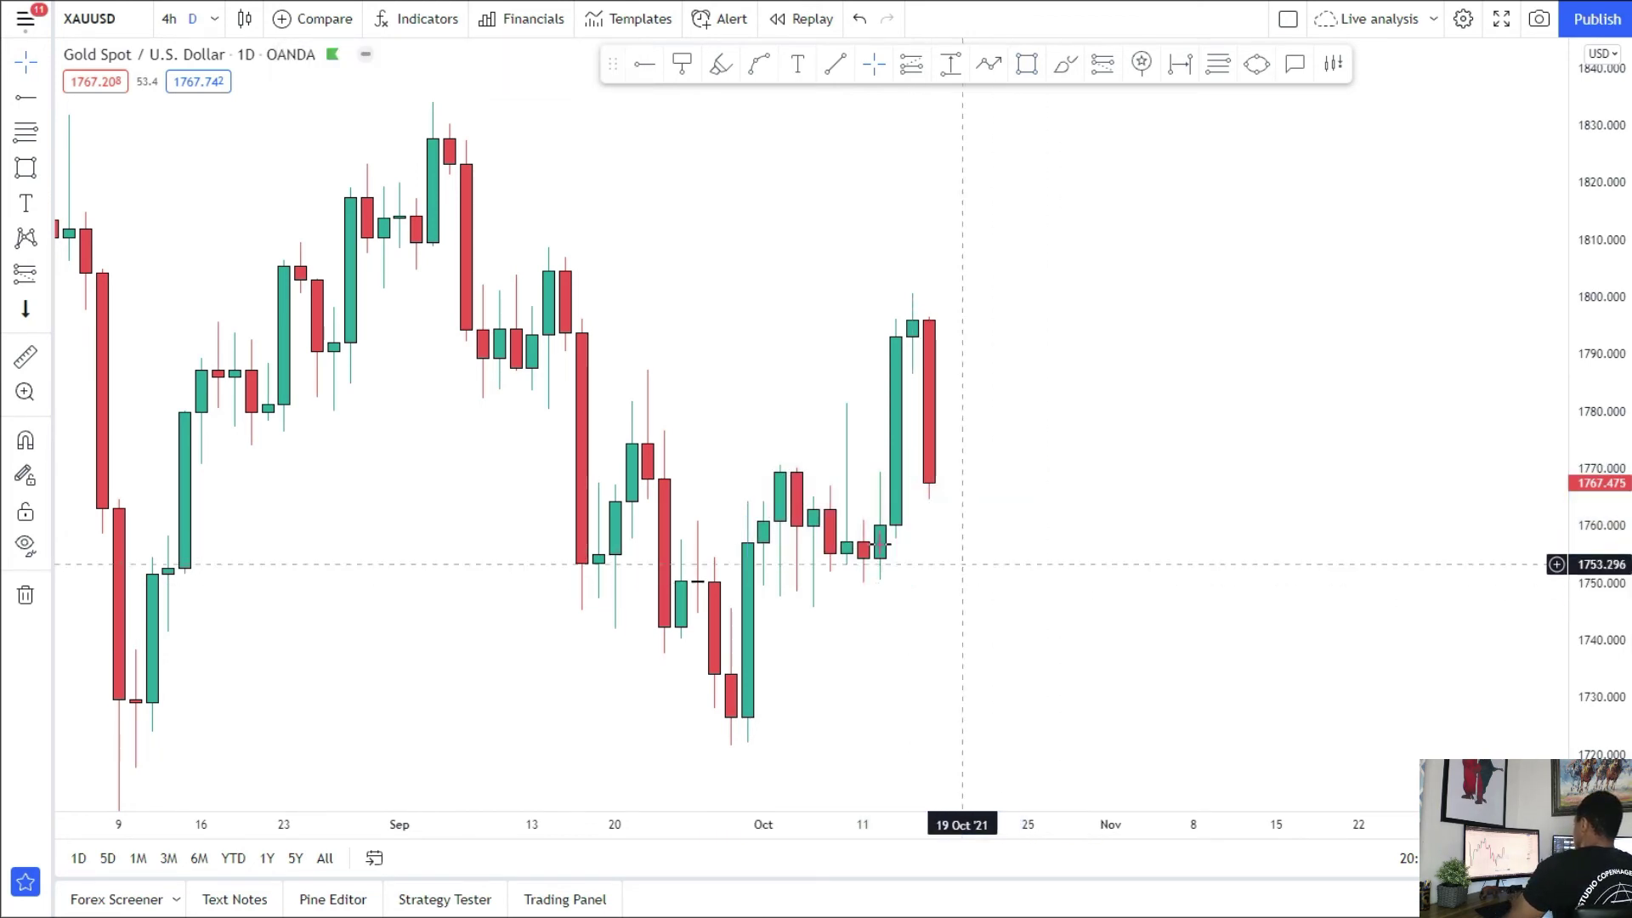
Step: Draw a thin horizontal zone from about 1752.6 to 1749.9 under the early-October lows, spanning 13 September to 4 November
drag(638, 375, 954, 510)
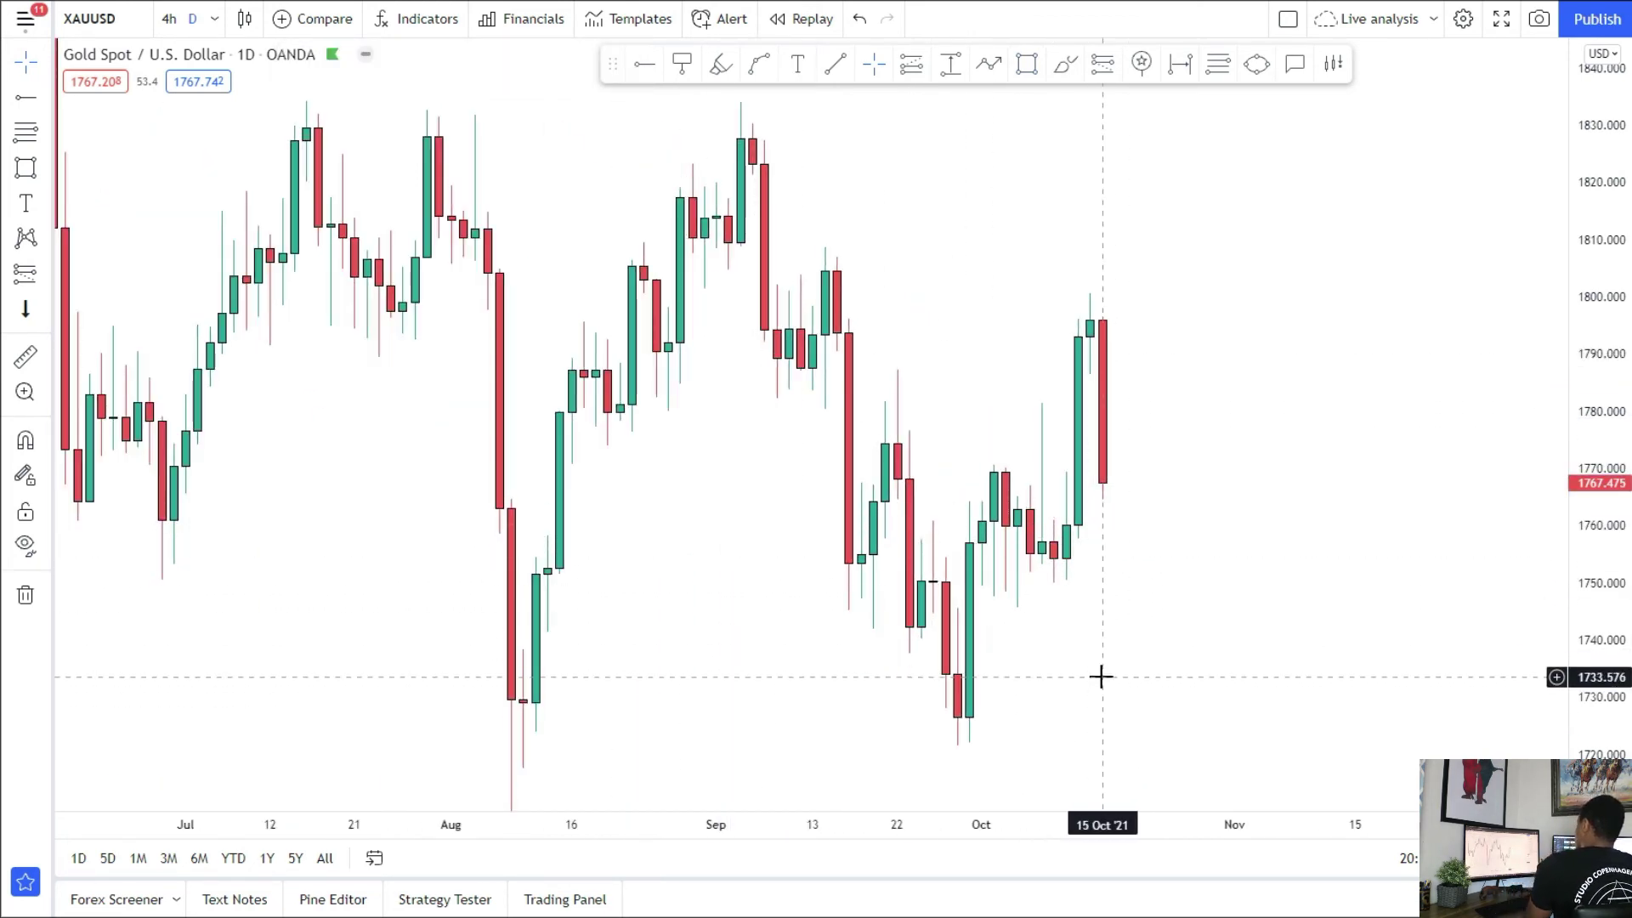
drag(1100, 674, 875, 612)
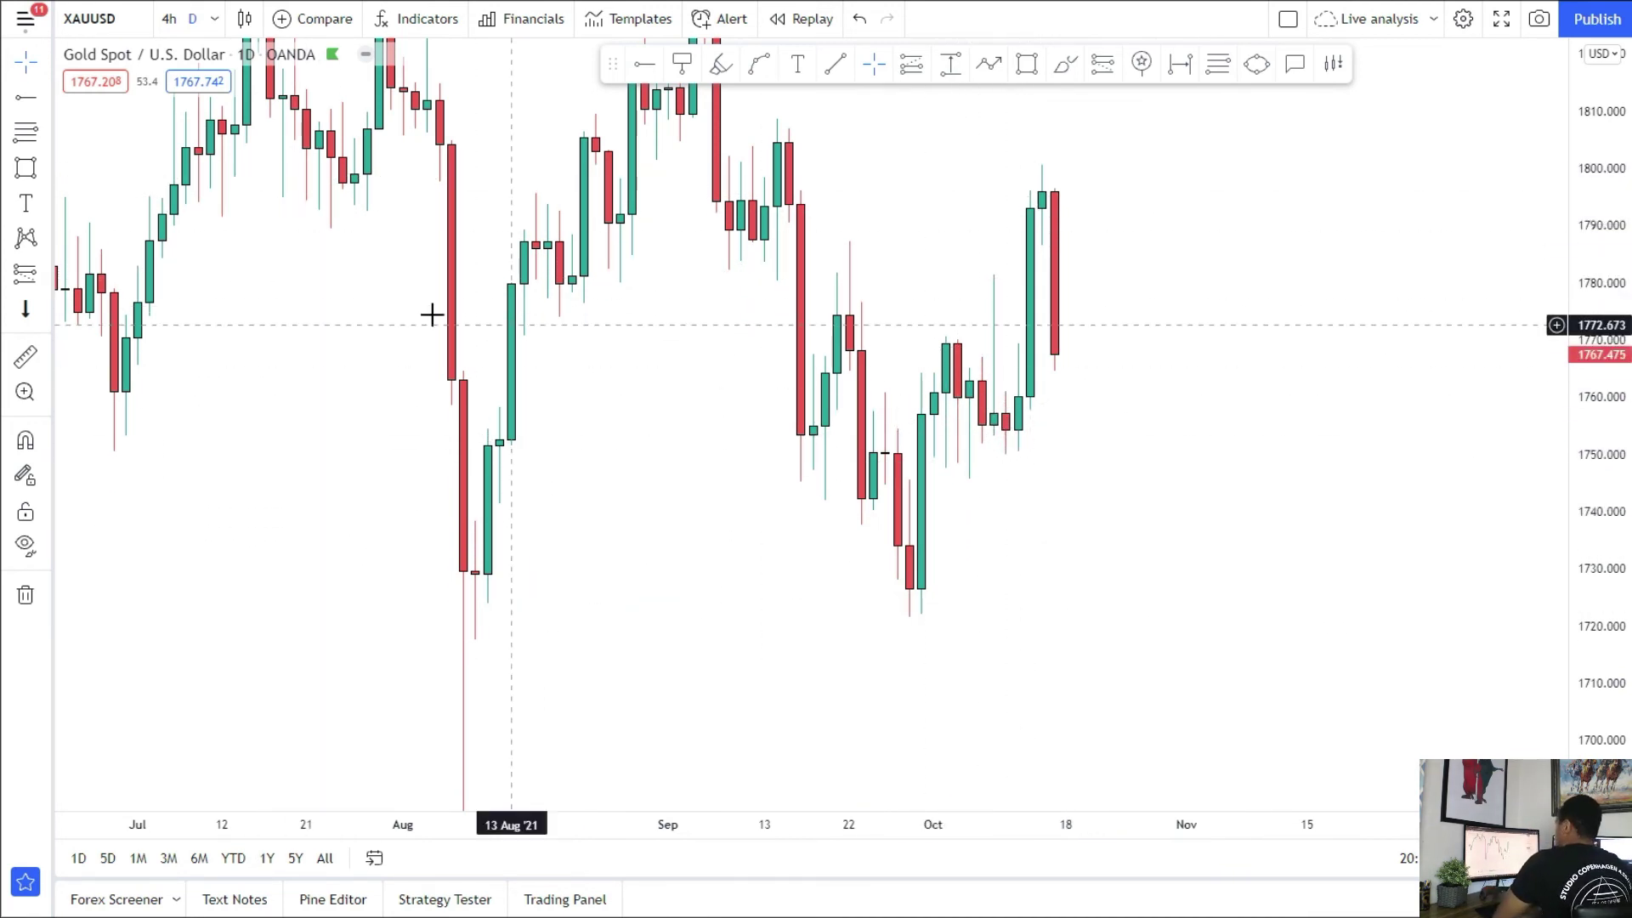
click(25, 167)
click(764, 444)
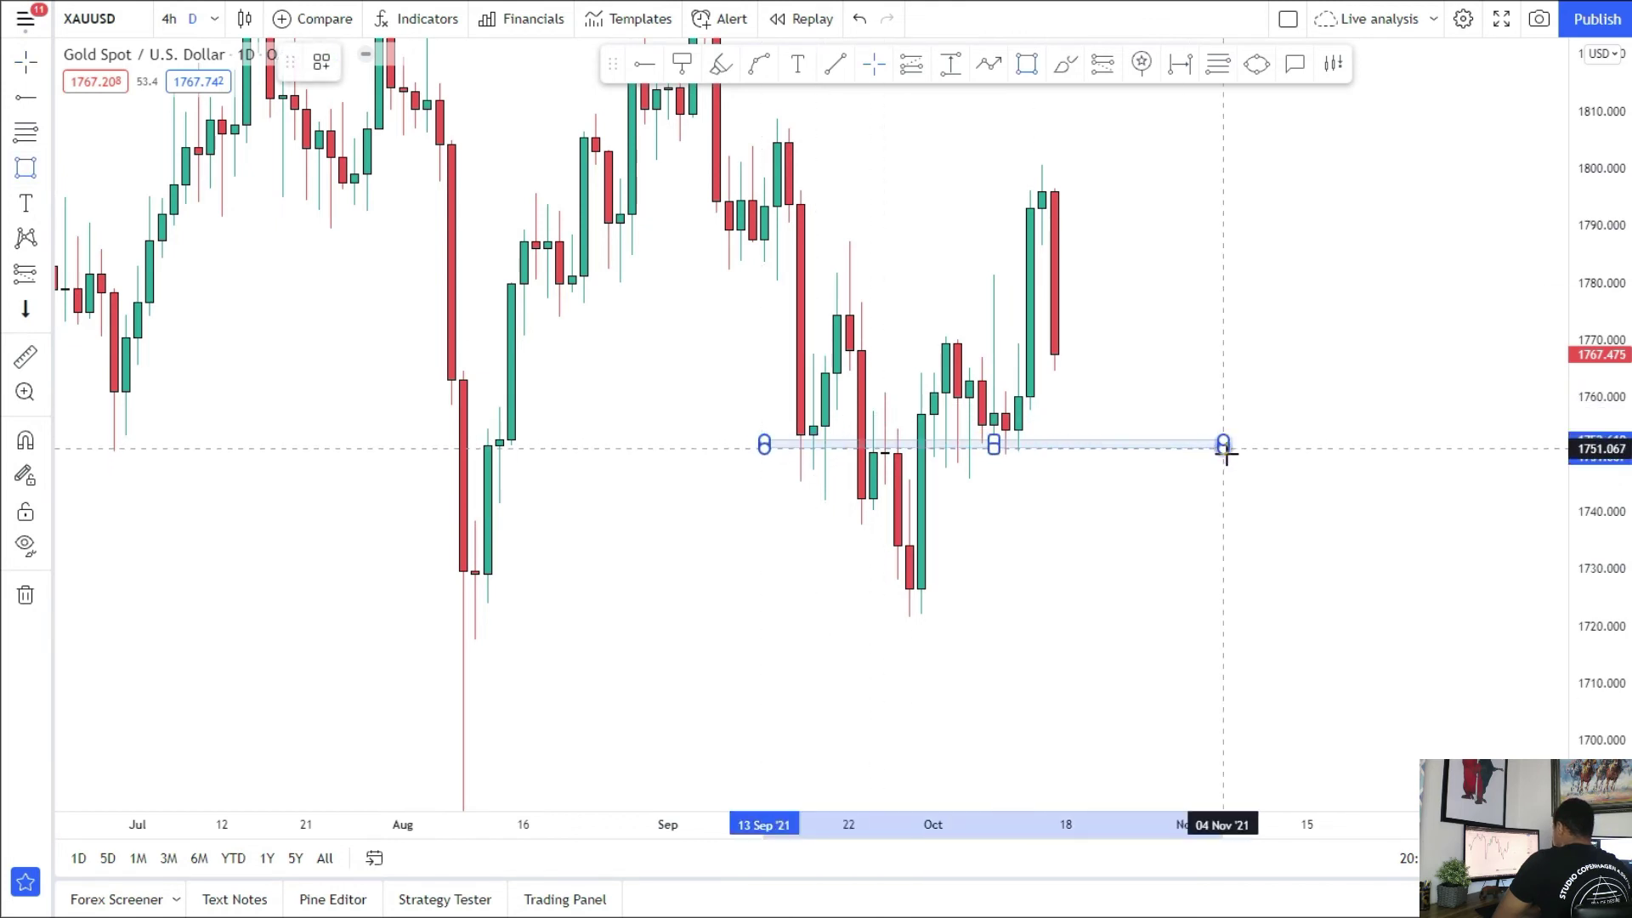
click(1225, 453)
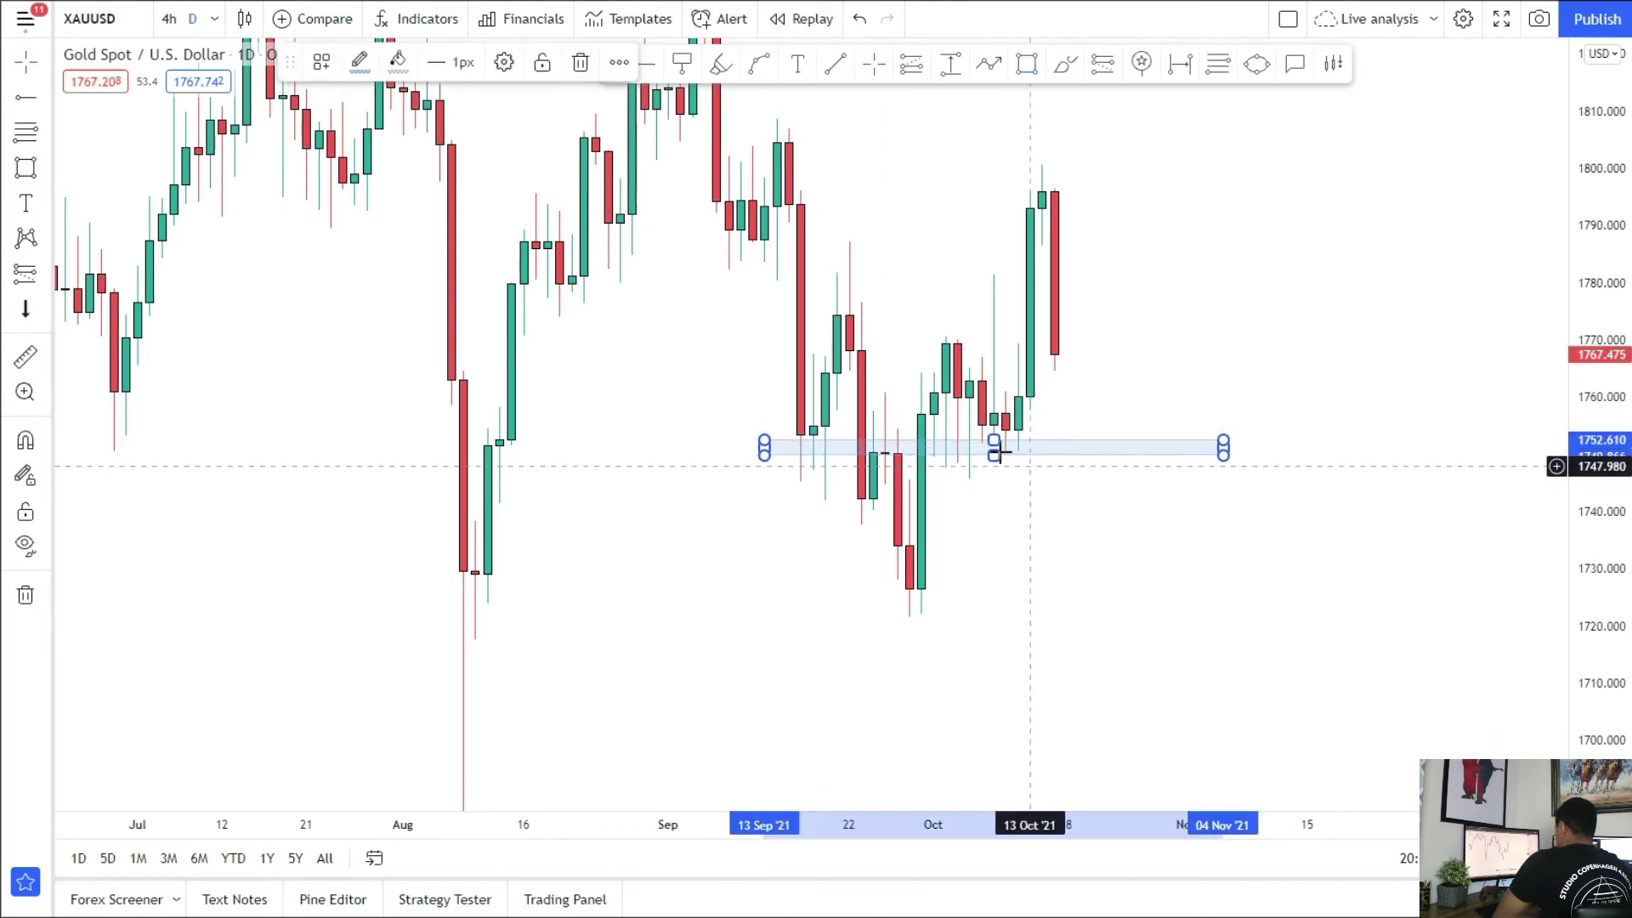
Step: Check the thin zone at the early-October lows on the 4-hour interval and delete it
click(170, 20)
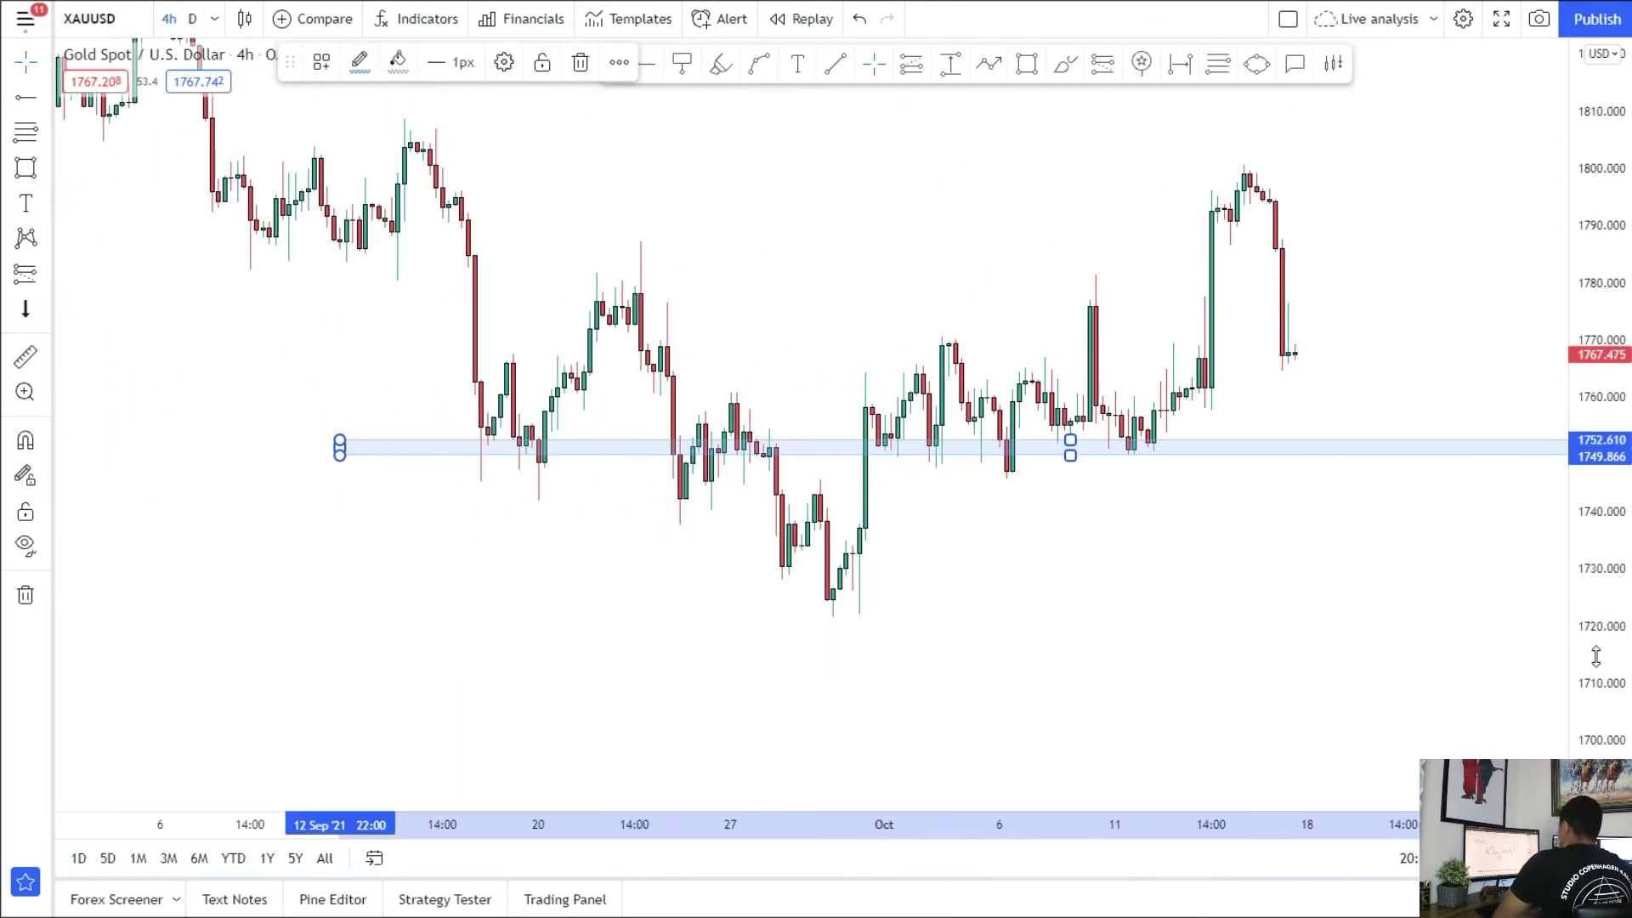
drag(1595, 662, 1595, 476)
scroll(1360, 594, up, 4)
drag(1062, 557, 1048, 709)
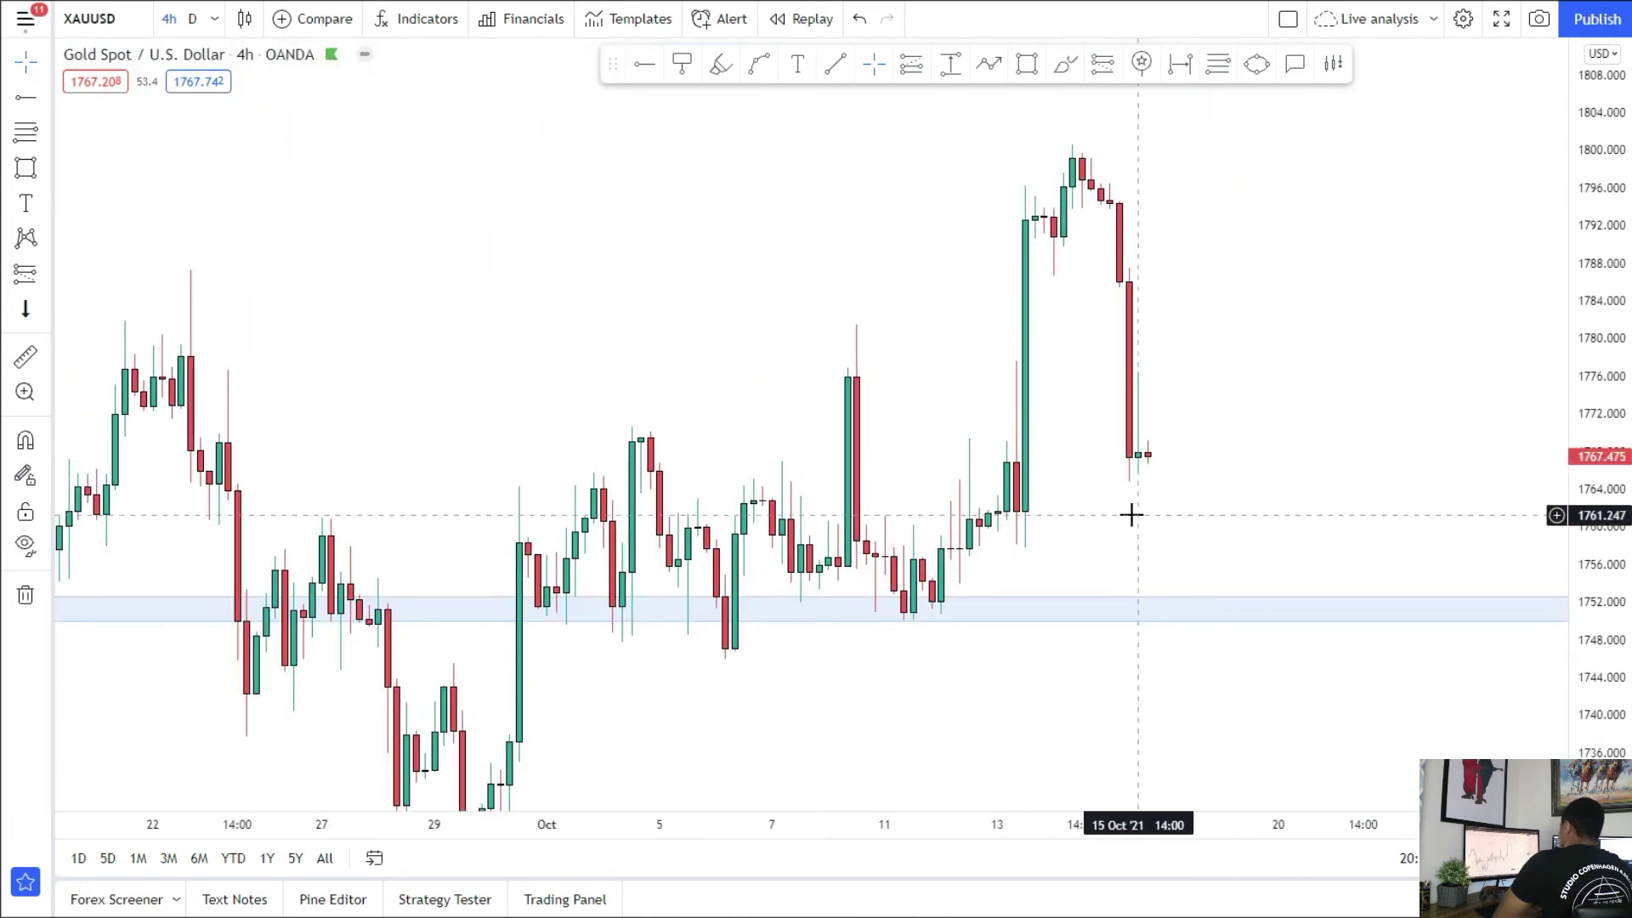
drag(1136, 513, 1082, 434)
click(1002, 521)
key(Delete)
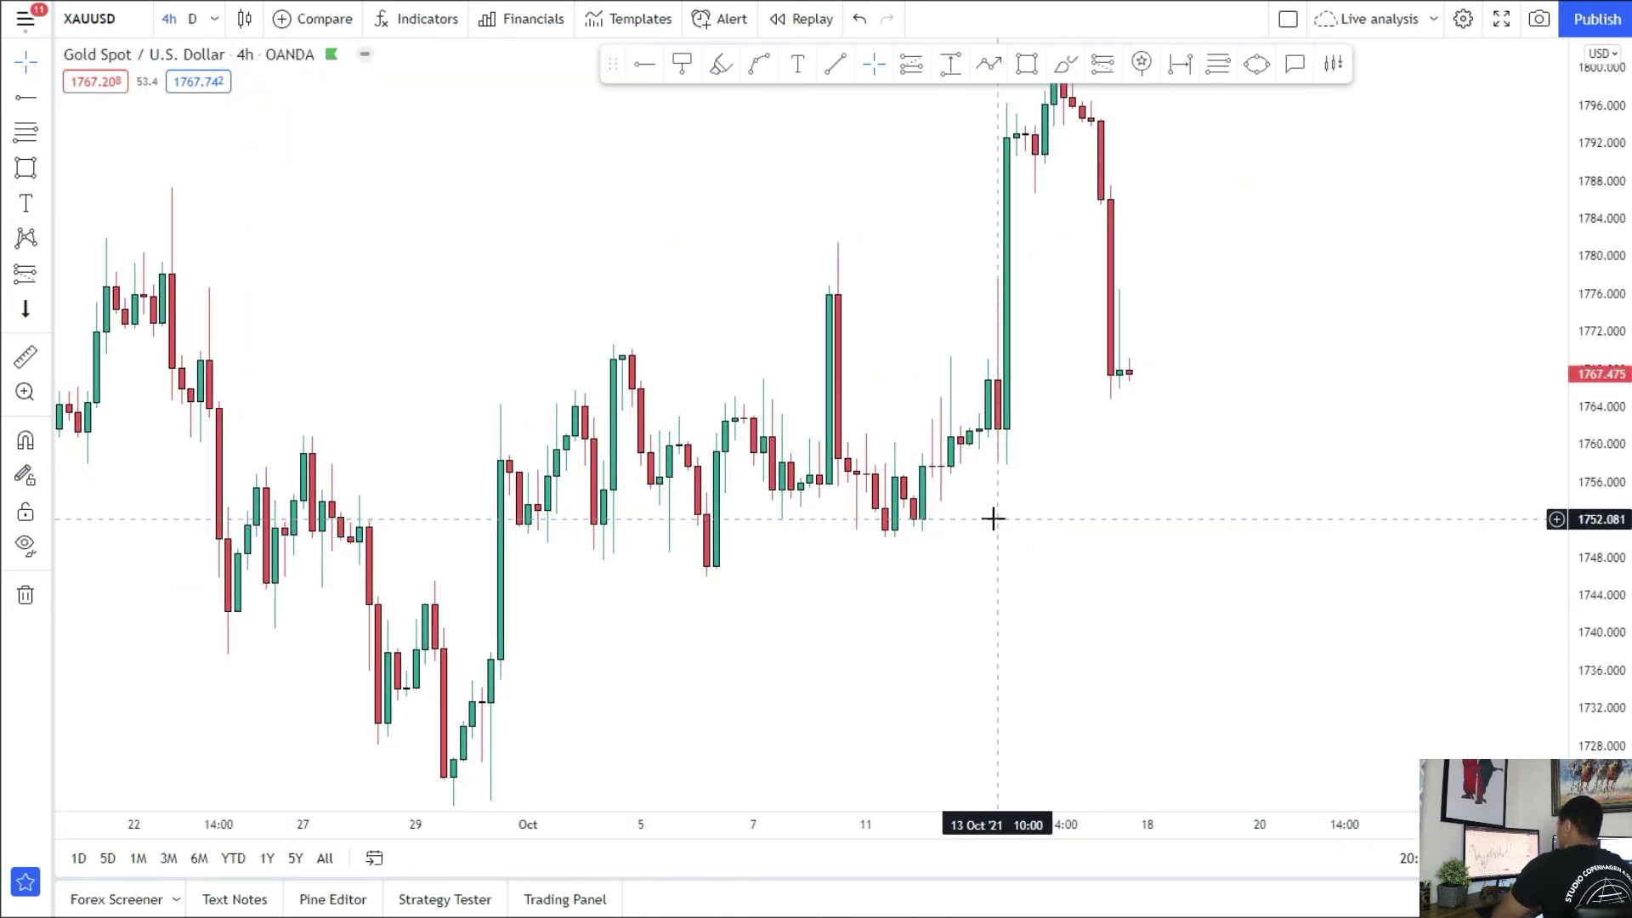
Step: On the daily interval, draw a horizontal zone rectangle from about 1788.9 to 1783.2, starting at 18 June and extending past the latest candle
click(195, 18)
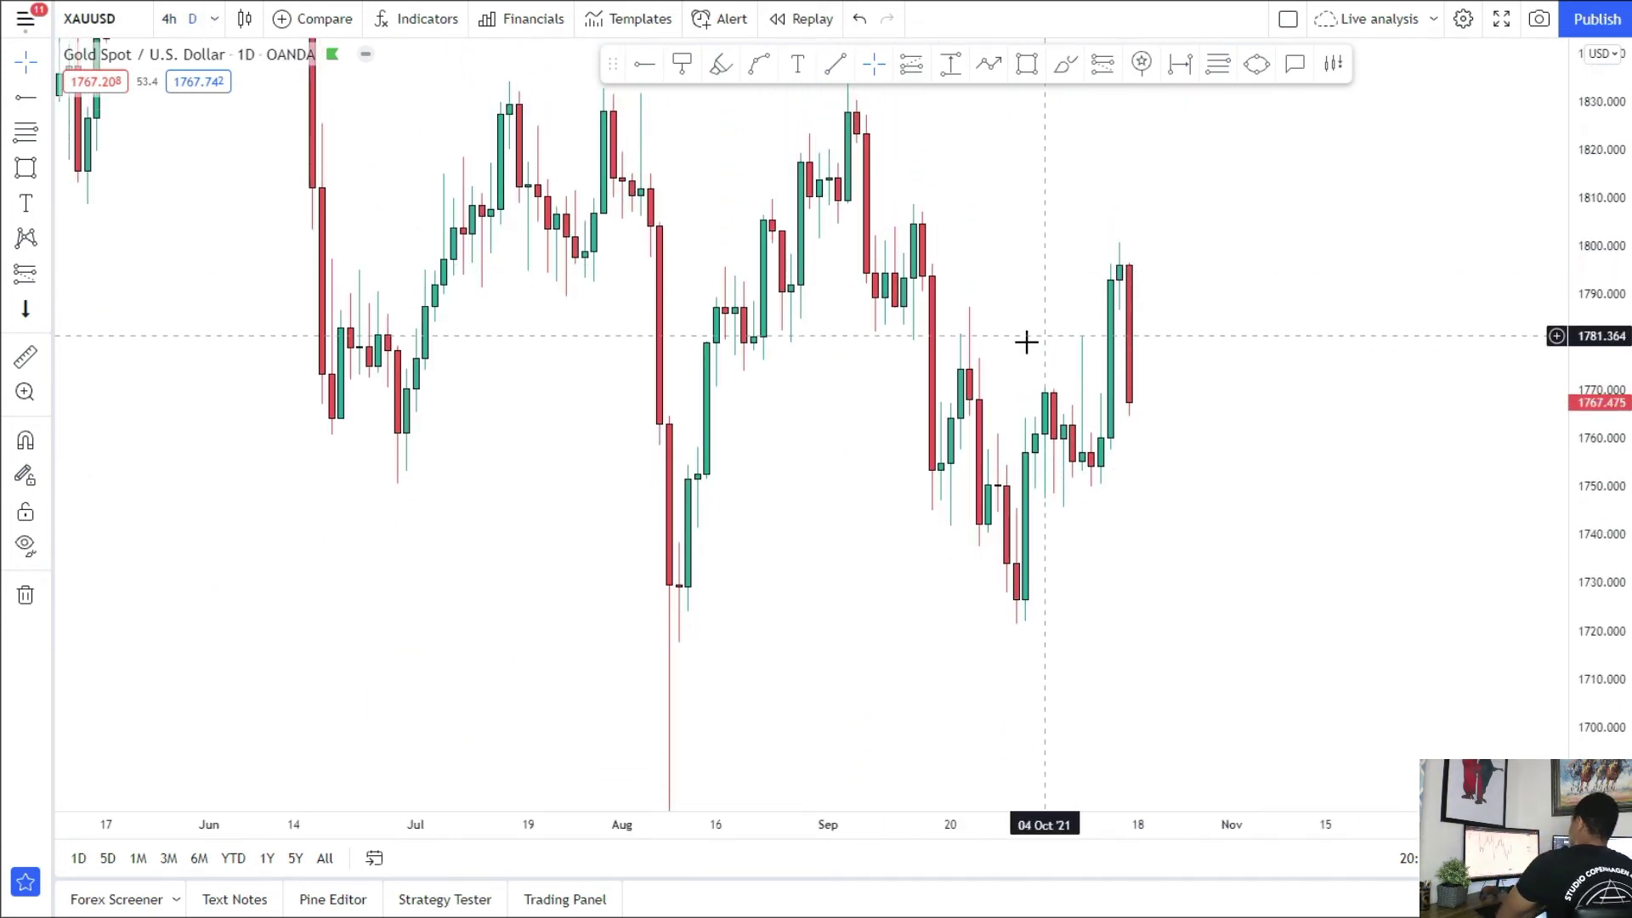
scroll(1037, 366, up, 4)
scroll(1041, 425, down, 2)
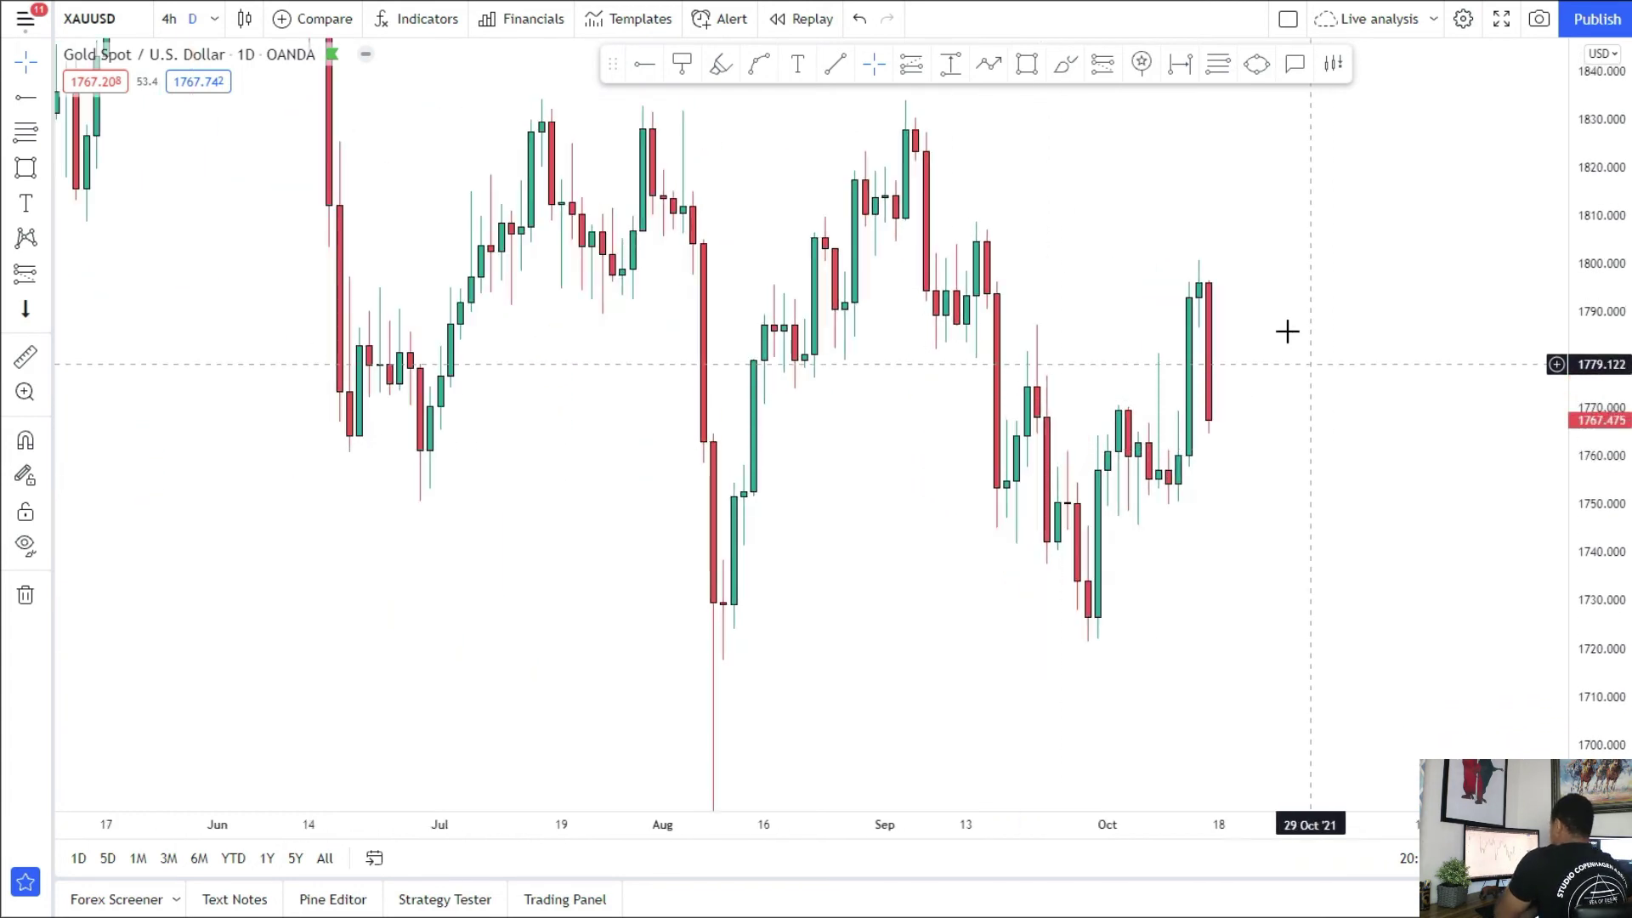
drag(1223, 487, 1169, 491)
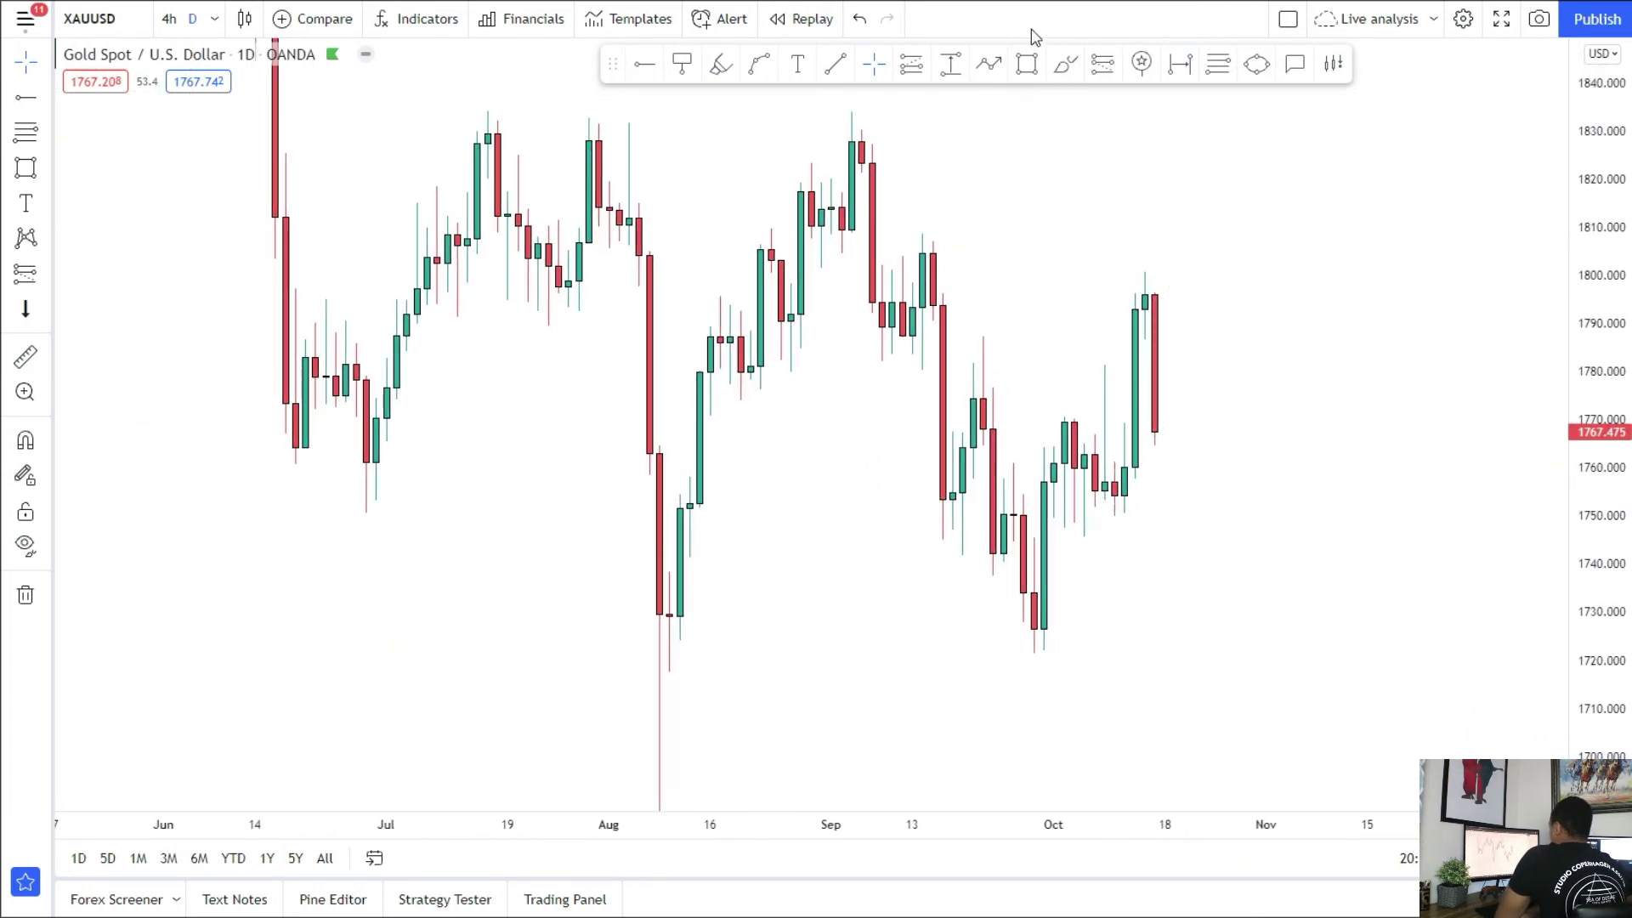
click(1025, 68)
mouse_move(296, 329)
mouse_down()
mouse_move(1139, 365)
mouse_move(1438, 357)
mouse_up()
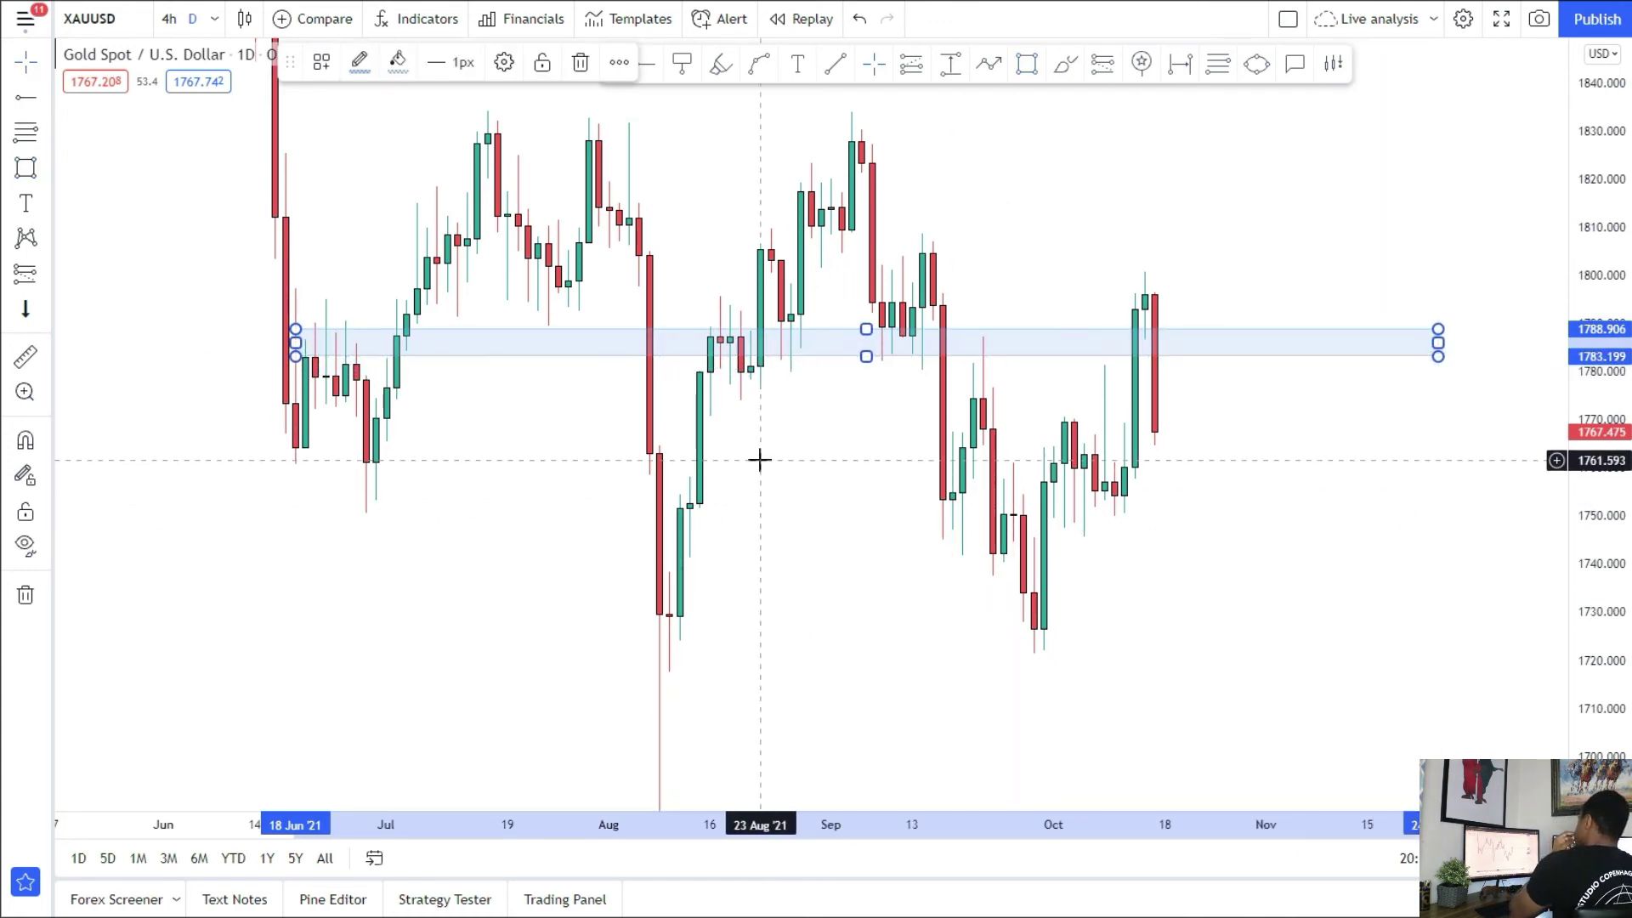
Step: Draw a thin horizontal zone rectangle across the July to September highs near 1830, extending past the latest candle
drag(759, 460, 731, 445)
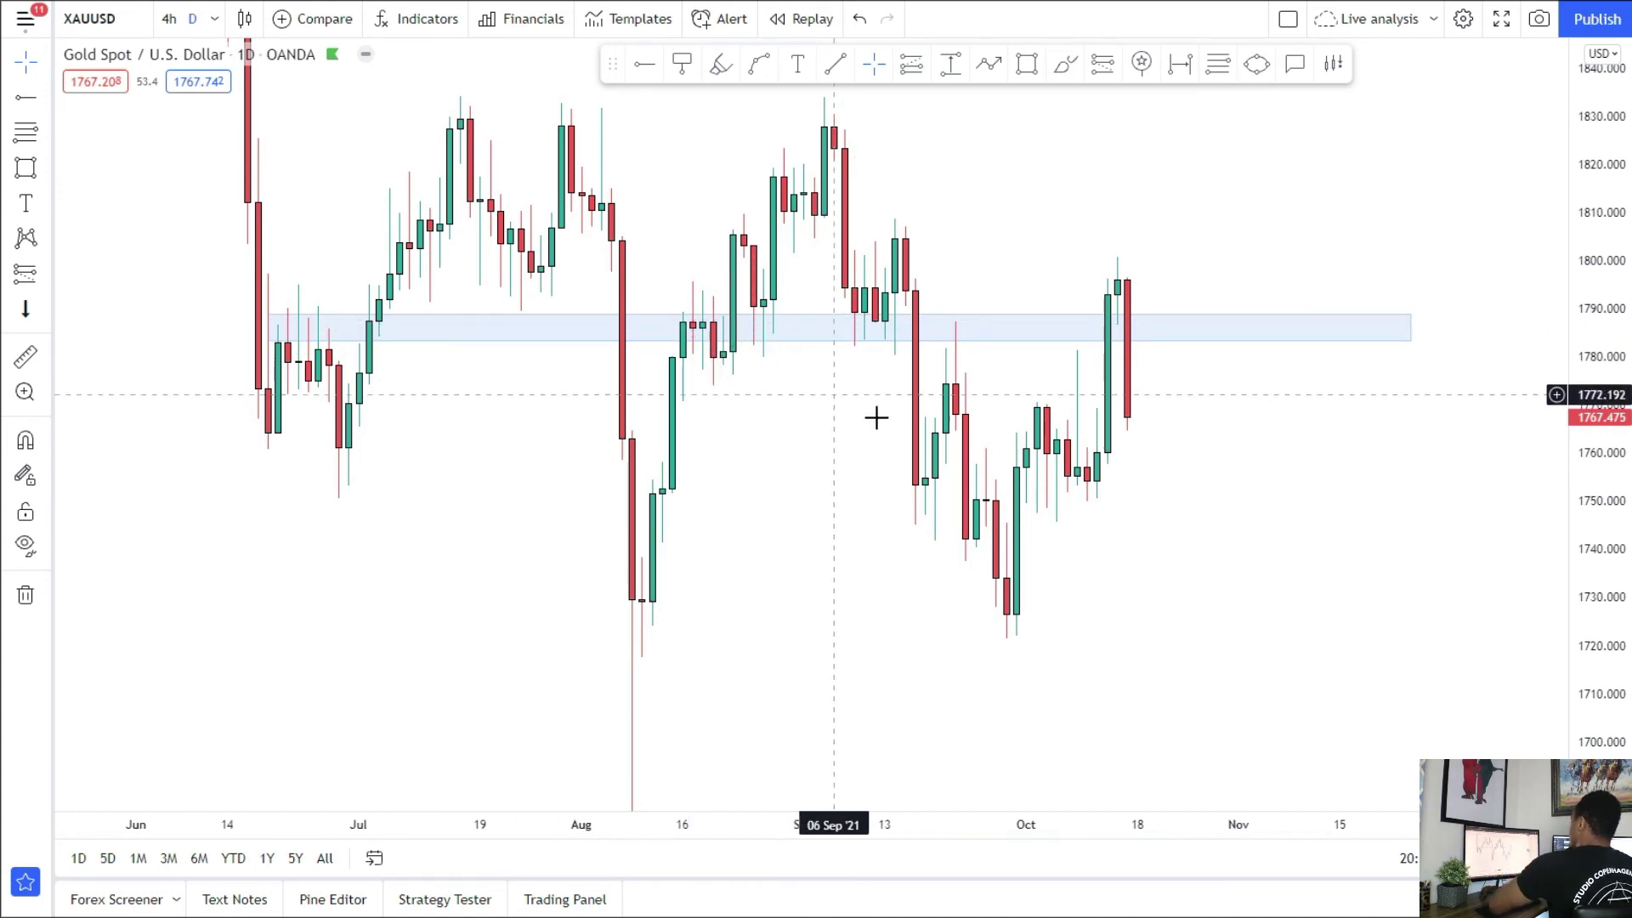
drag(1292, 449, 1213, 469)
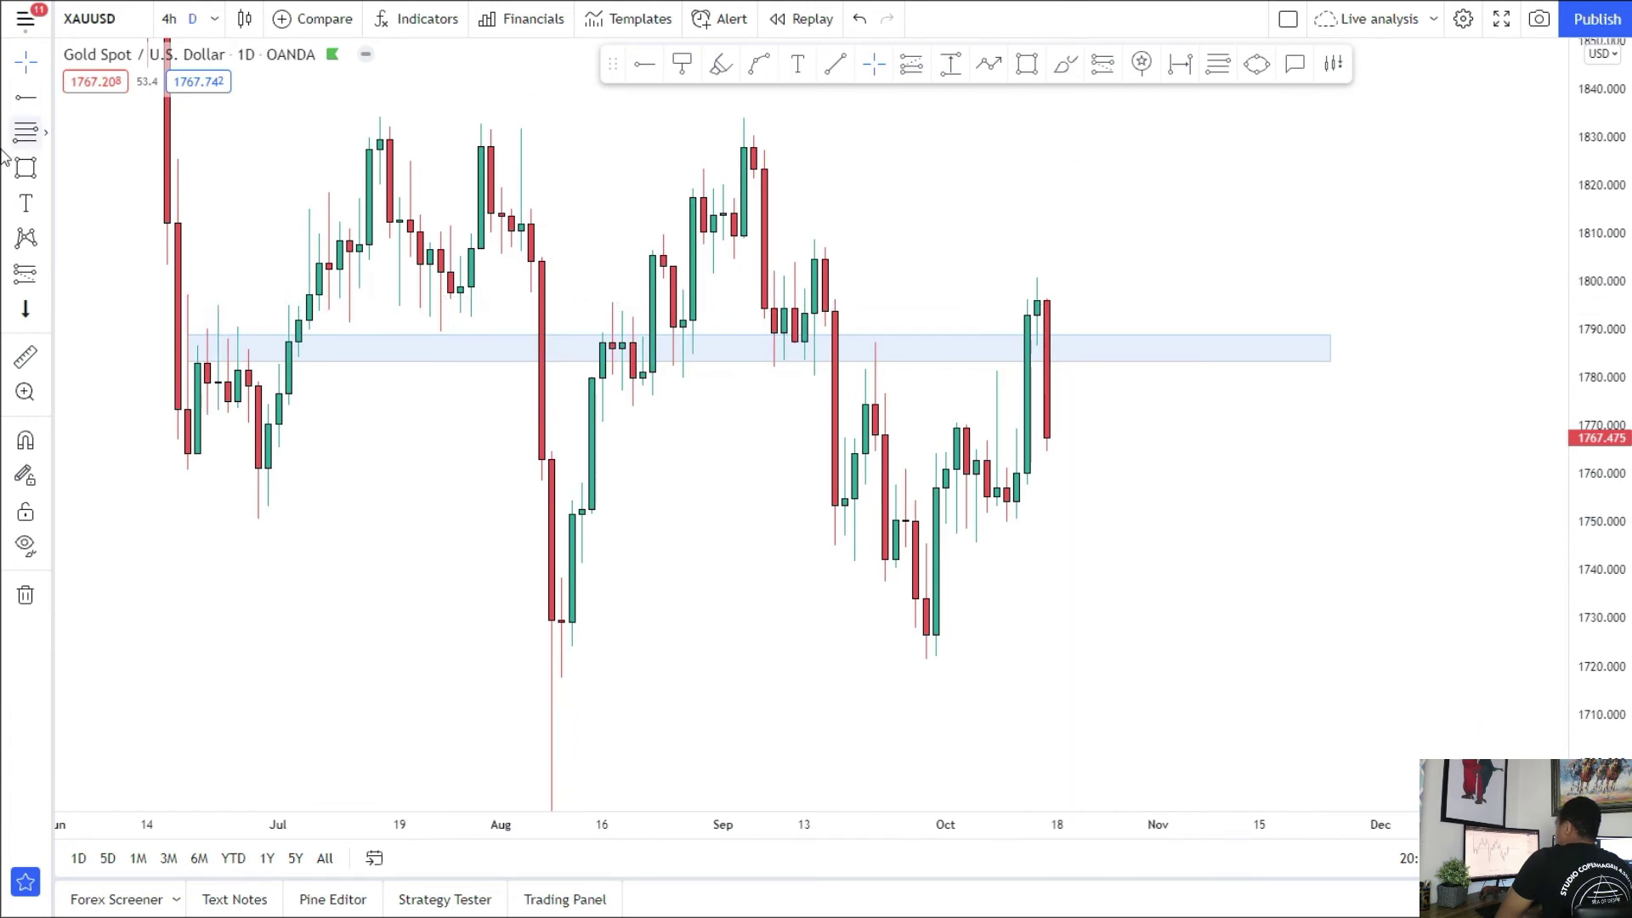
drag(358, 126, 1351, 150)
drag(1234, 476, 1202, 397)
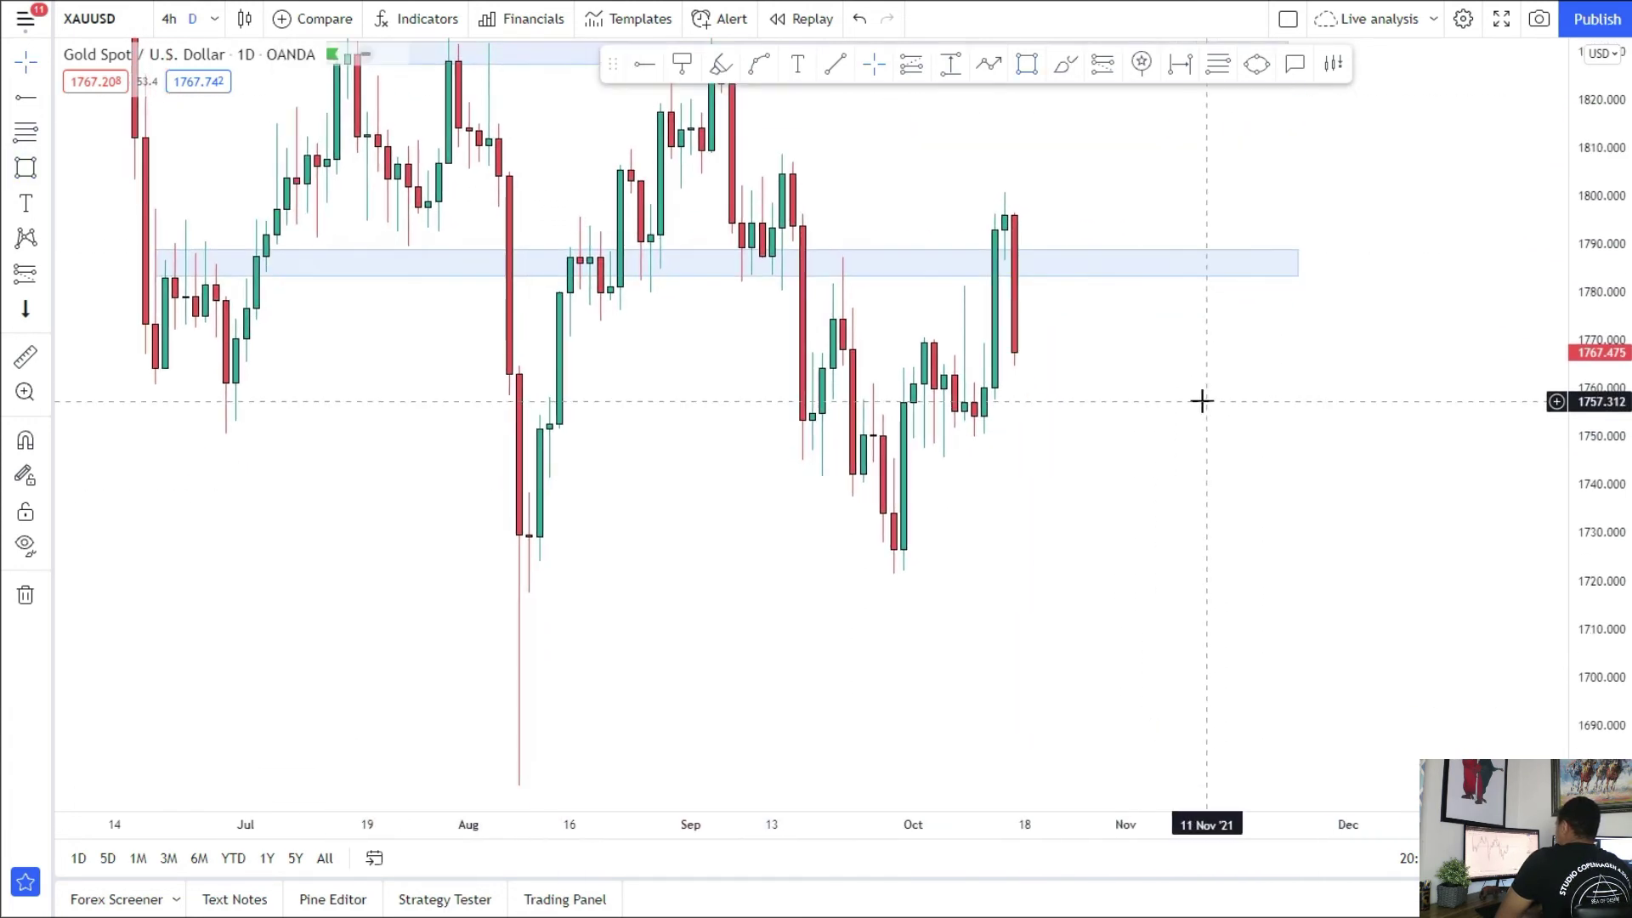
Step: Draw a descending trend line from the 1 June high at about 1916.7 through the early-September high and past the latest candle
drag(1036, 377, 1132, 522)
drag(1574, 310, 1574, 568)
drag(947, 473, 1065, 596)
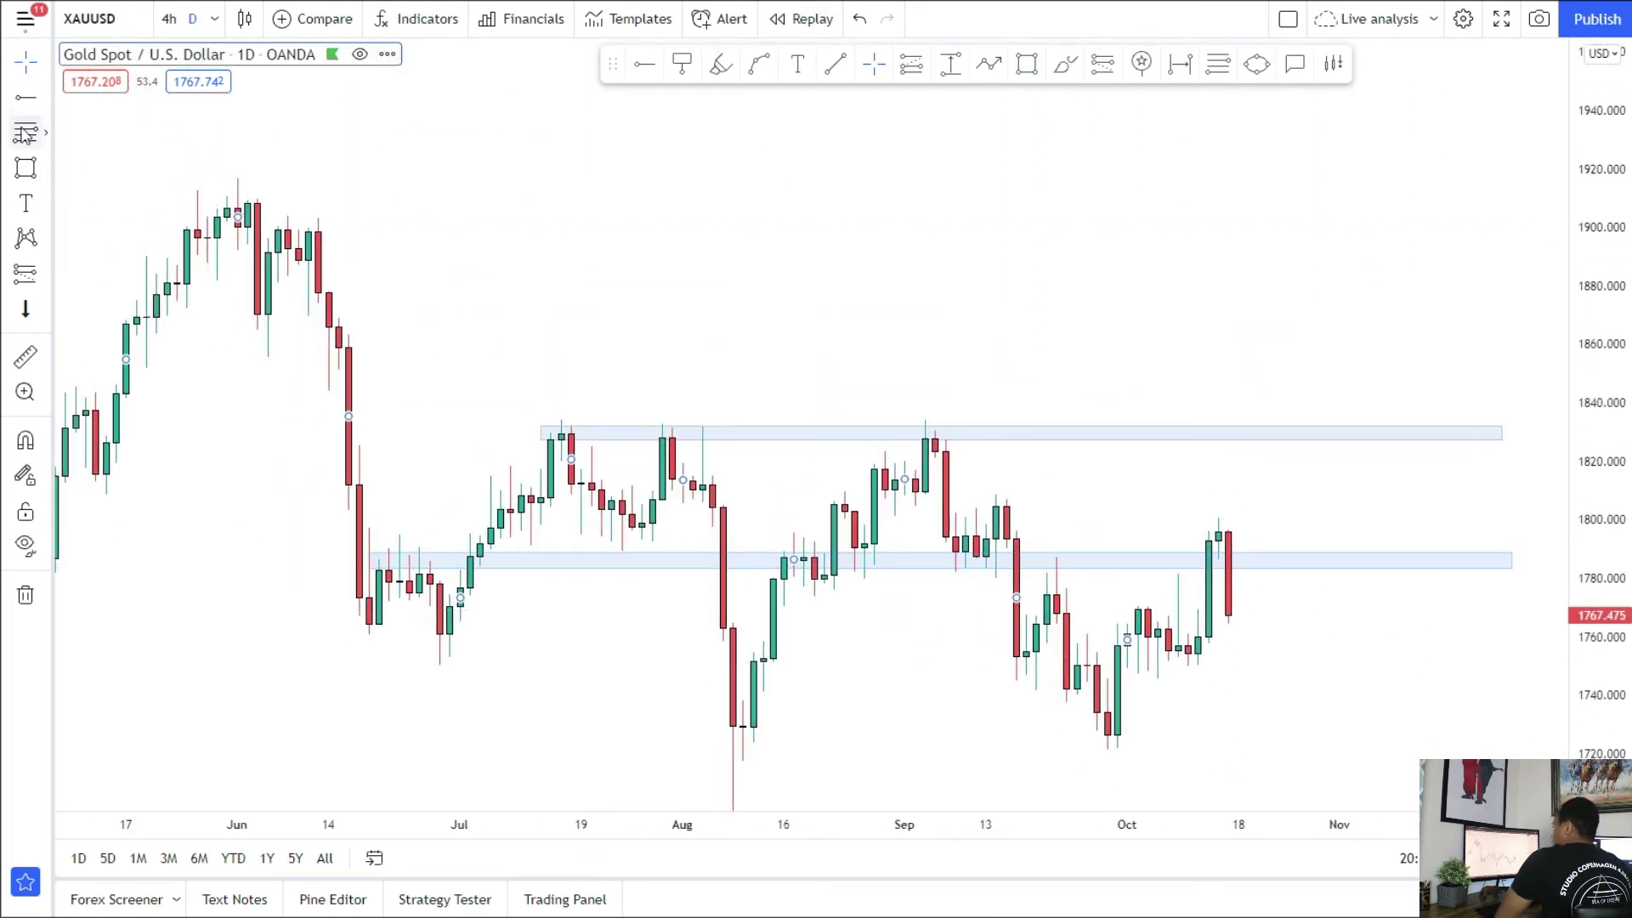
click(44, 97)
click(113, 97)
click(238, 178)
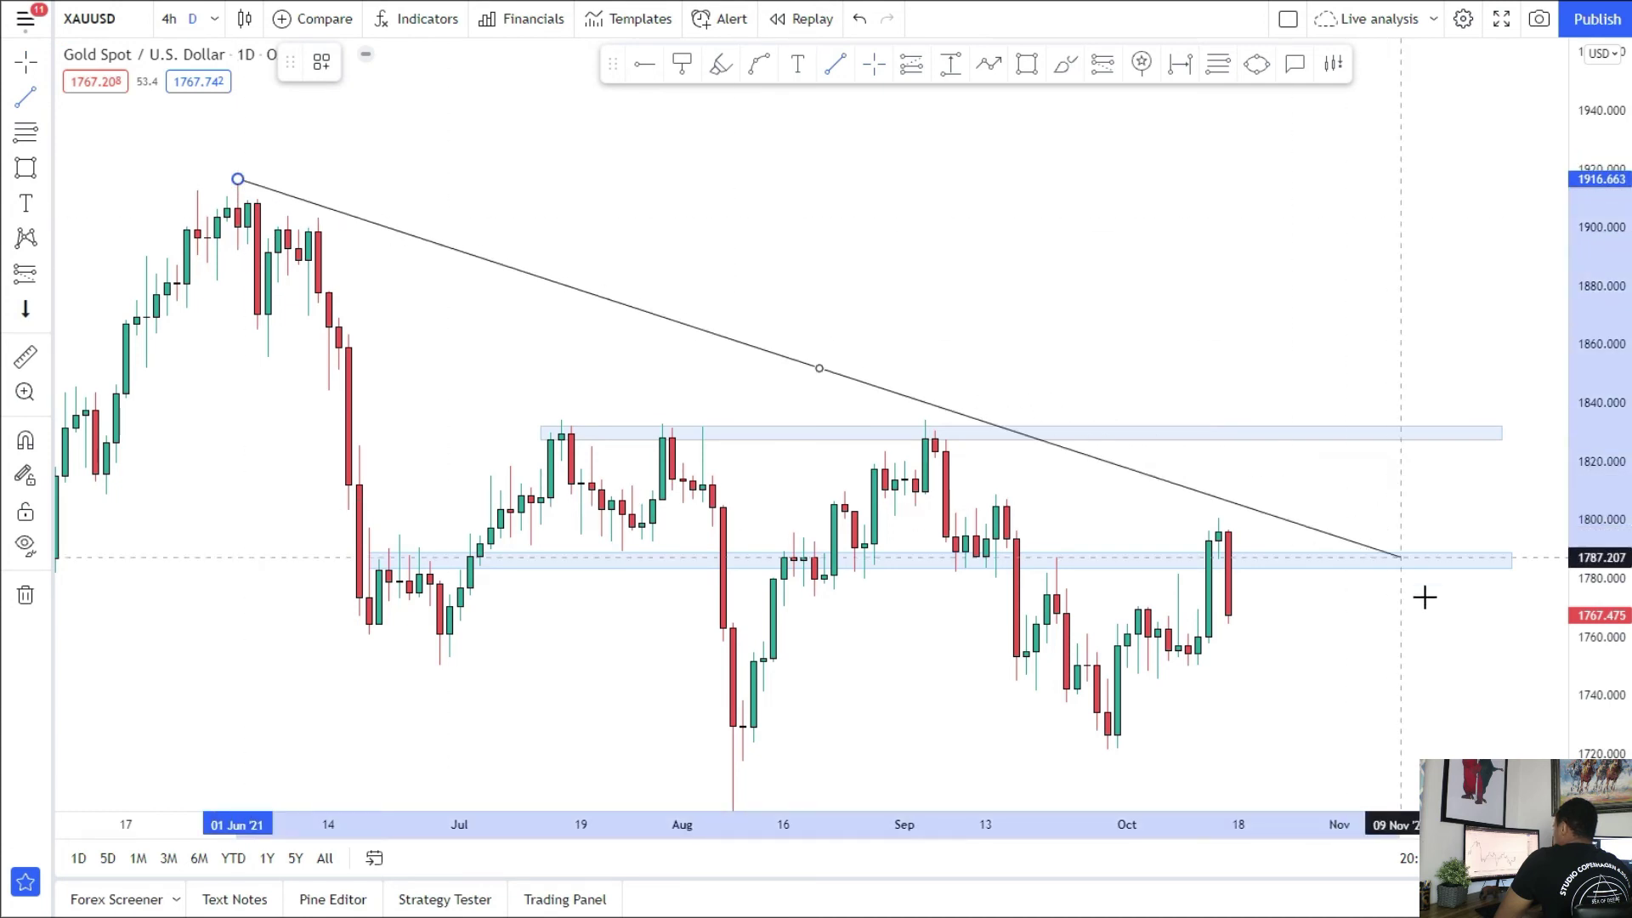
click(1454, 627)
Step: Draw a zone rectangle at the late-September low near 1725 and place a horizontal ray at the August low
mouse_move(1208, 602)
mouse_down()
mouse_move(1067, 416)
mouse_move(1052, 422)
mouse_up()
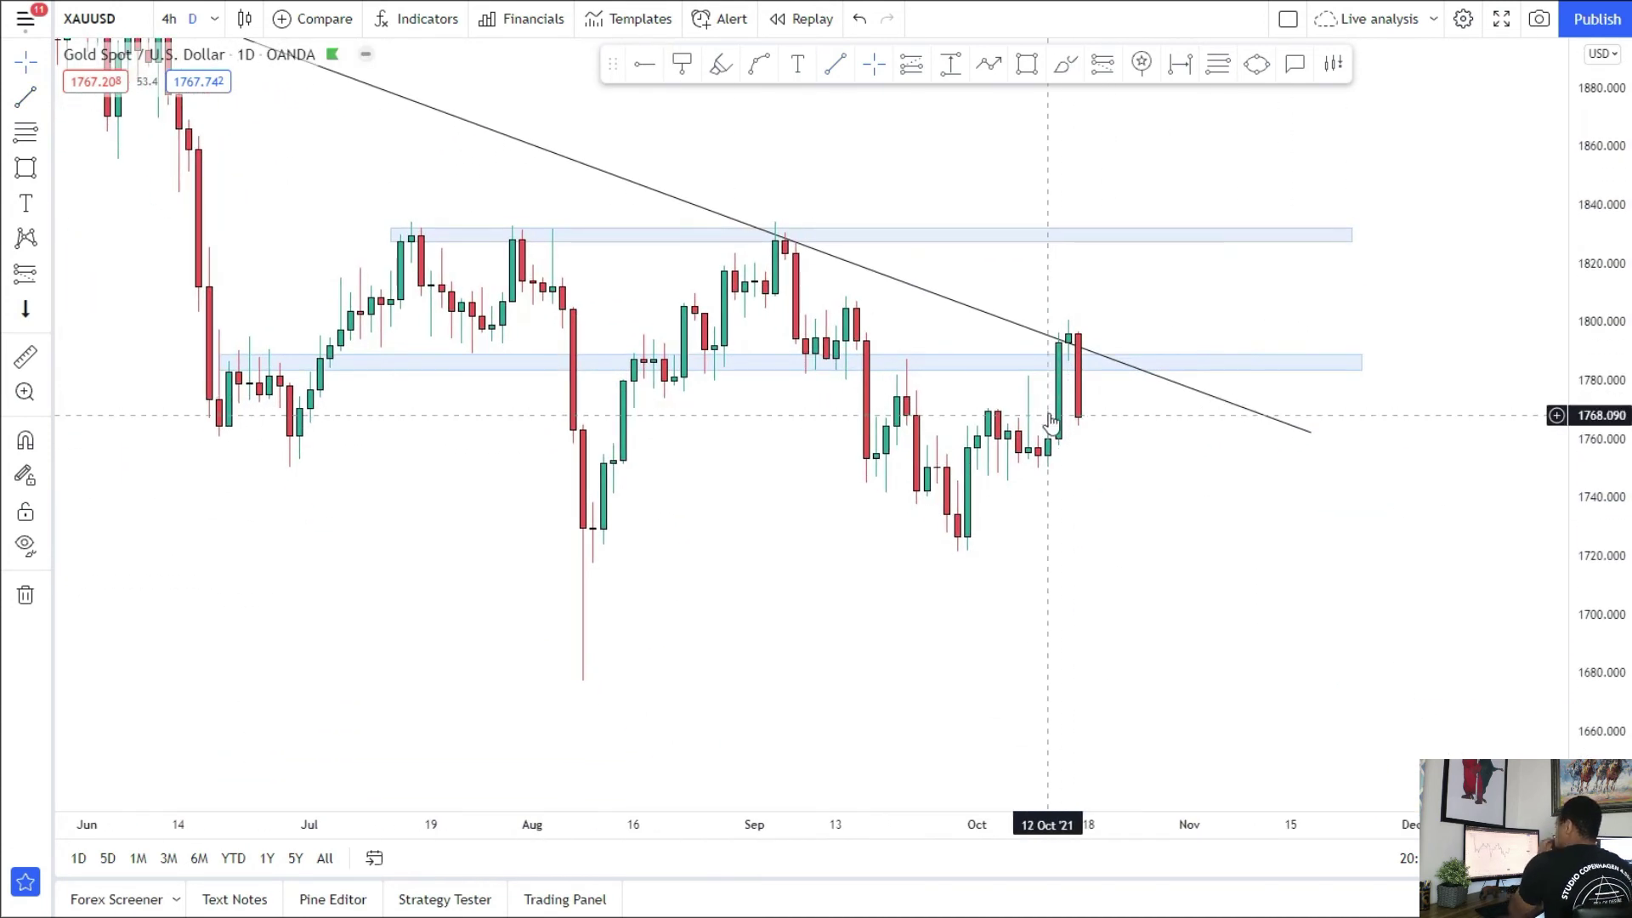
drag(906, 551, 871, 515)
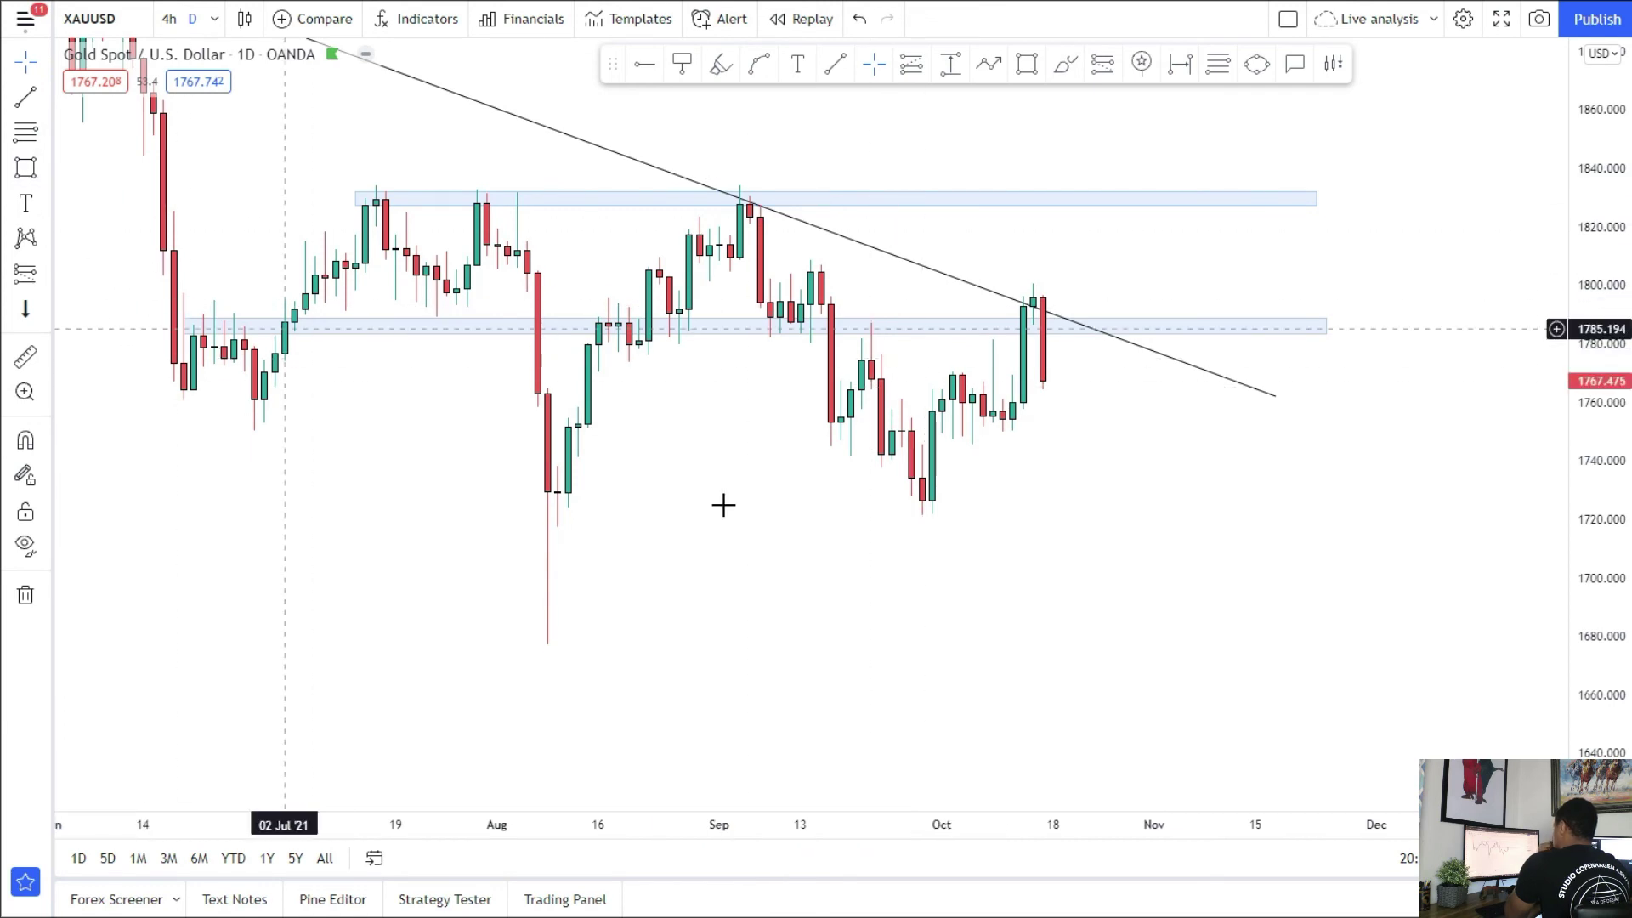
click(26, 167)
click(111, 245)
drag(902, 499, 1366, 514)
drag(1128, 602, 1095, 591)
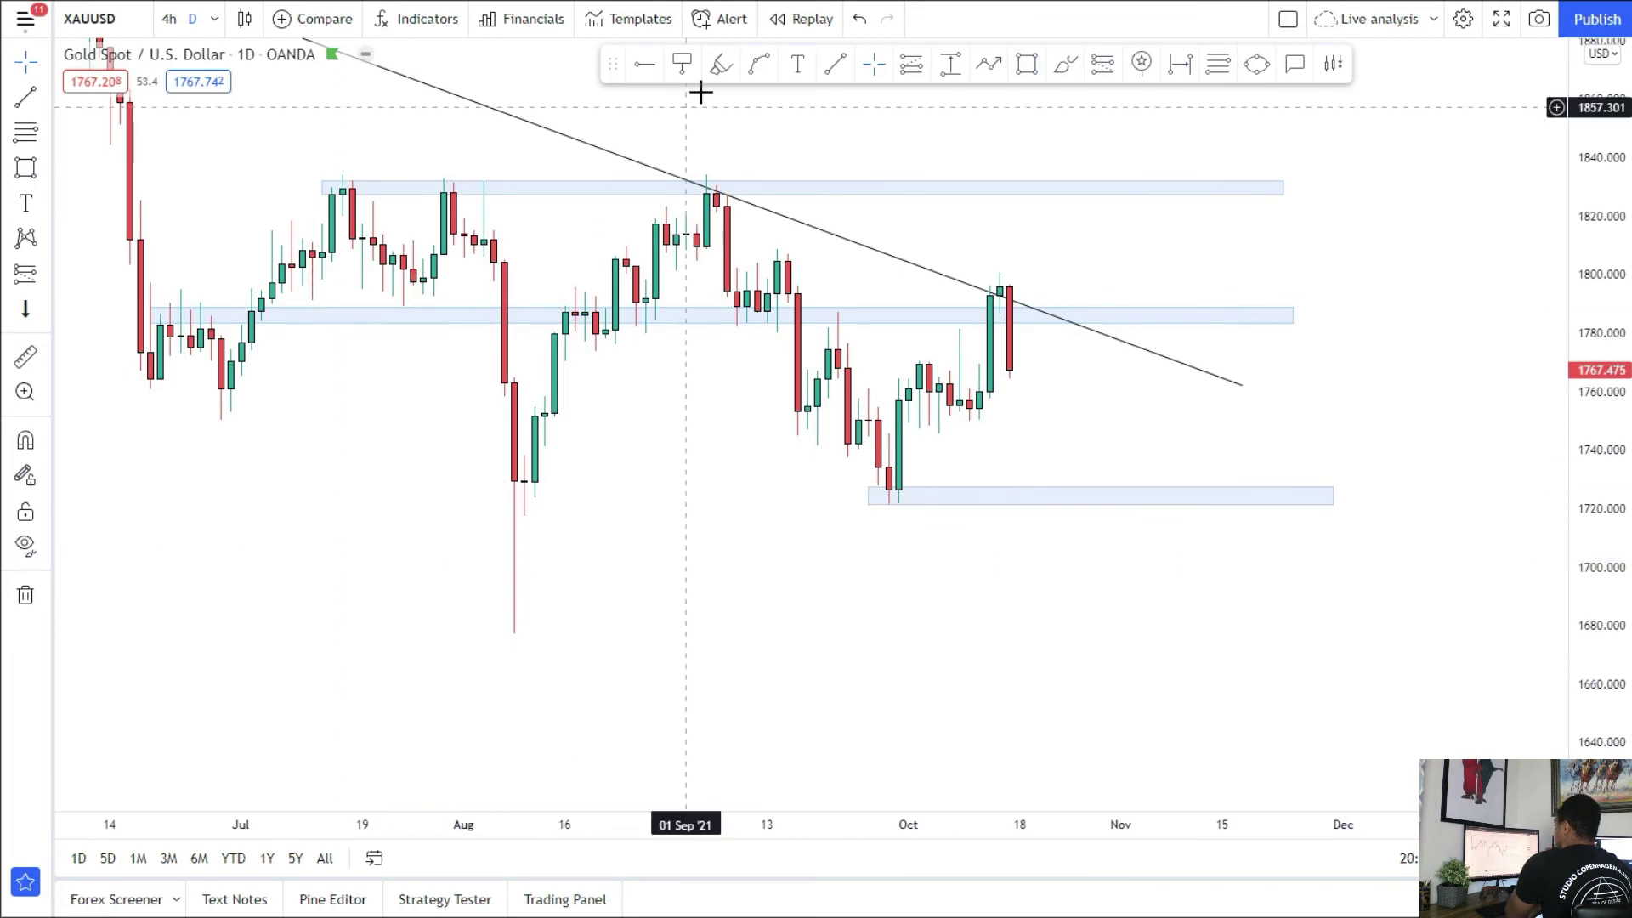
click(443, 633)
Step: Sketch a freehand price path from the latest candle up to the trend line, then down to the late-September low zone with an arrowhead
drag(1594, 606, 1595, 487)
drag(991, 393, 978, 484)
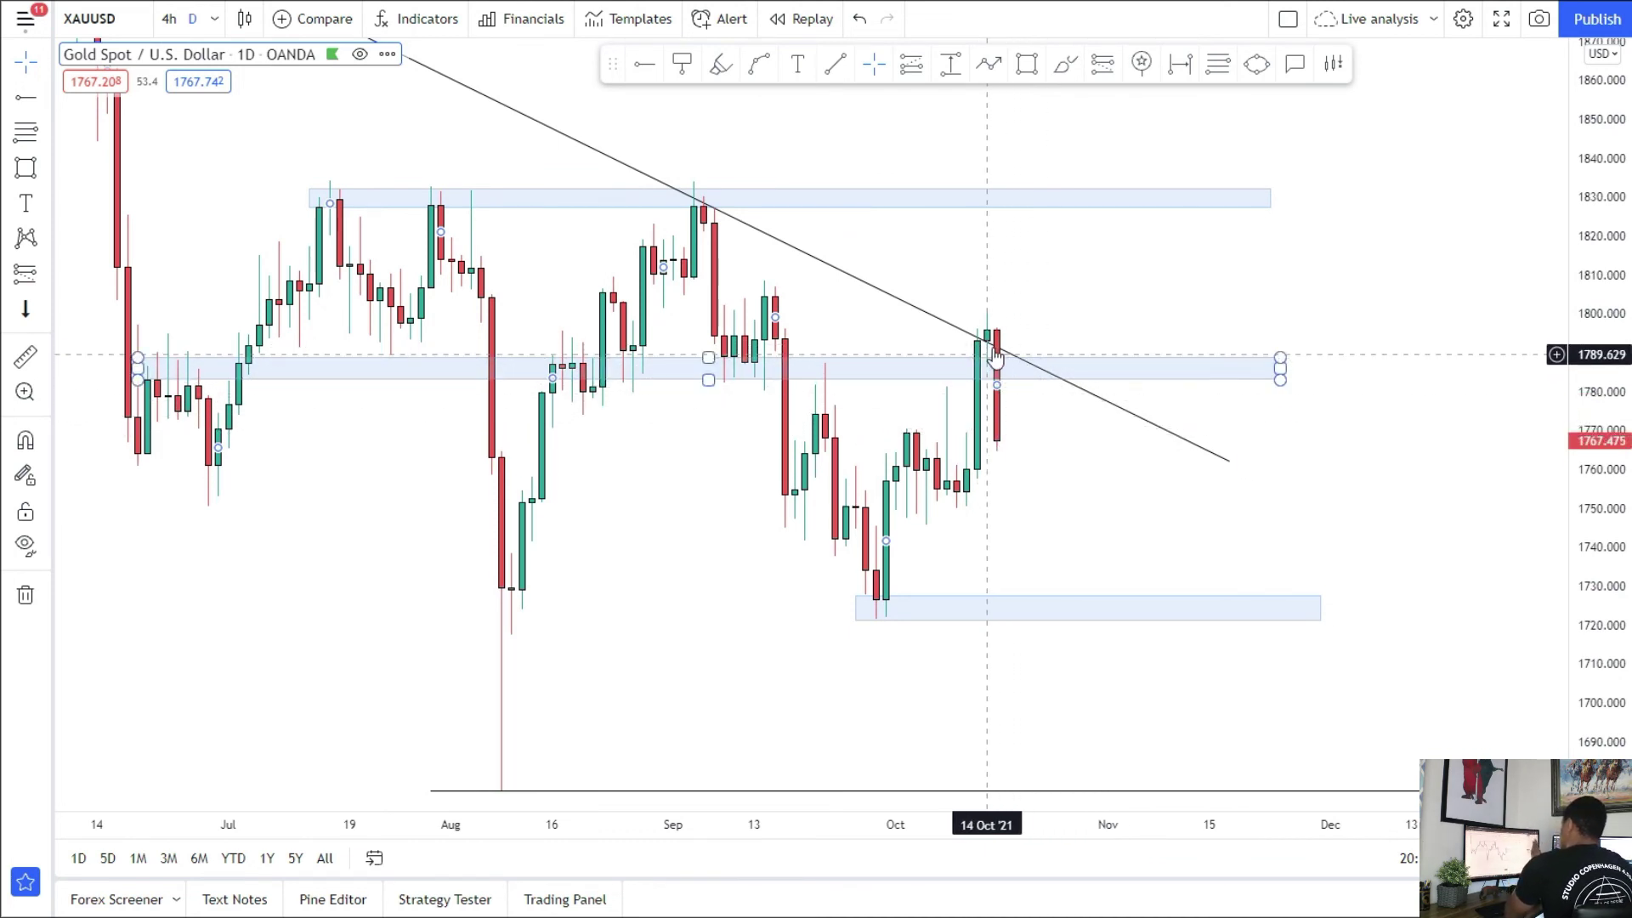
click(1057, 68)
mouse_move(1004, 439)
mouse_down()
mouse_move(1029, 393)
mouse_move(1105, 605)
mouse_move(1109, 577)
mouse_up()
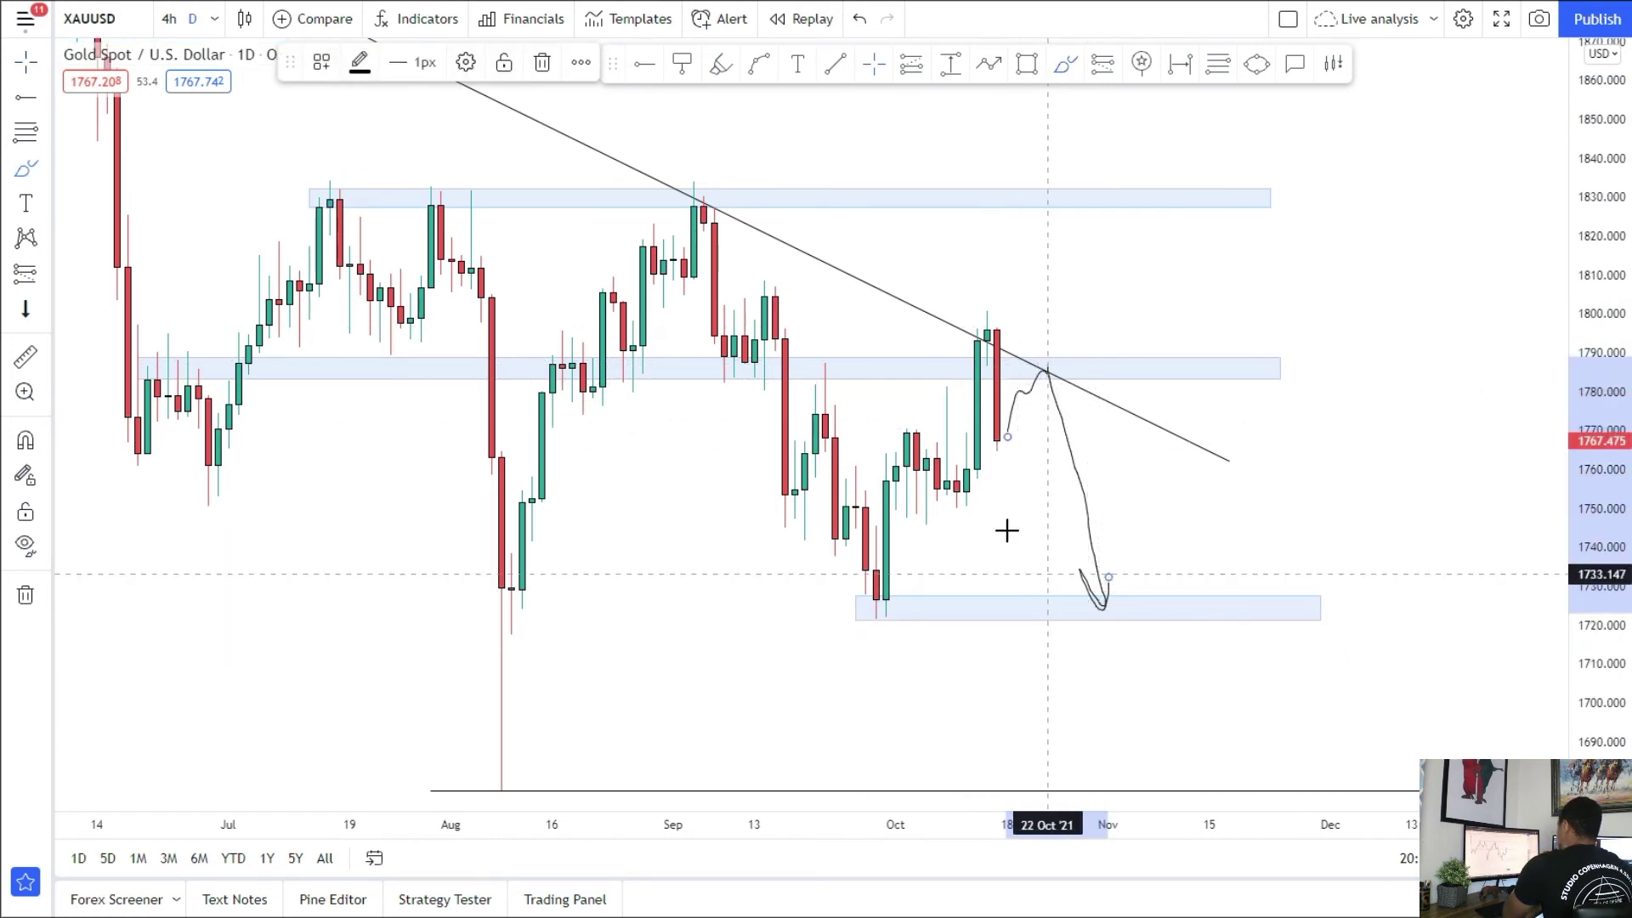
Step: On the 4-hour interval, draw a rising trend line from the 29 September low at about 1721.7 to about 1788.5 on 25 October
click(170, 21)
click(26, 62)
drag(627, 540, 412, 405)
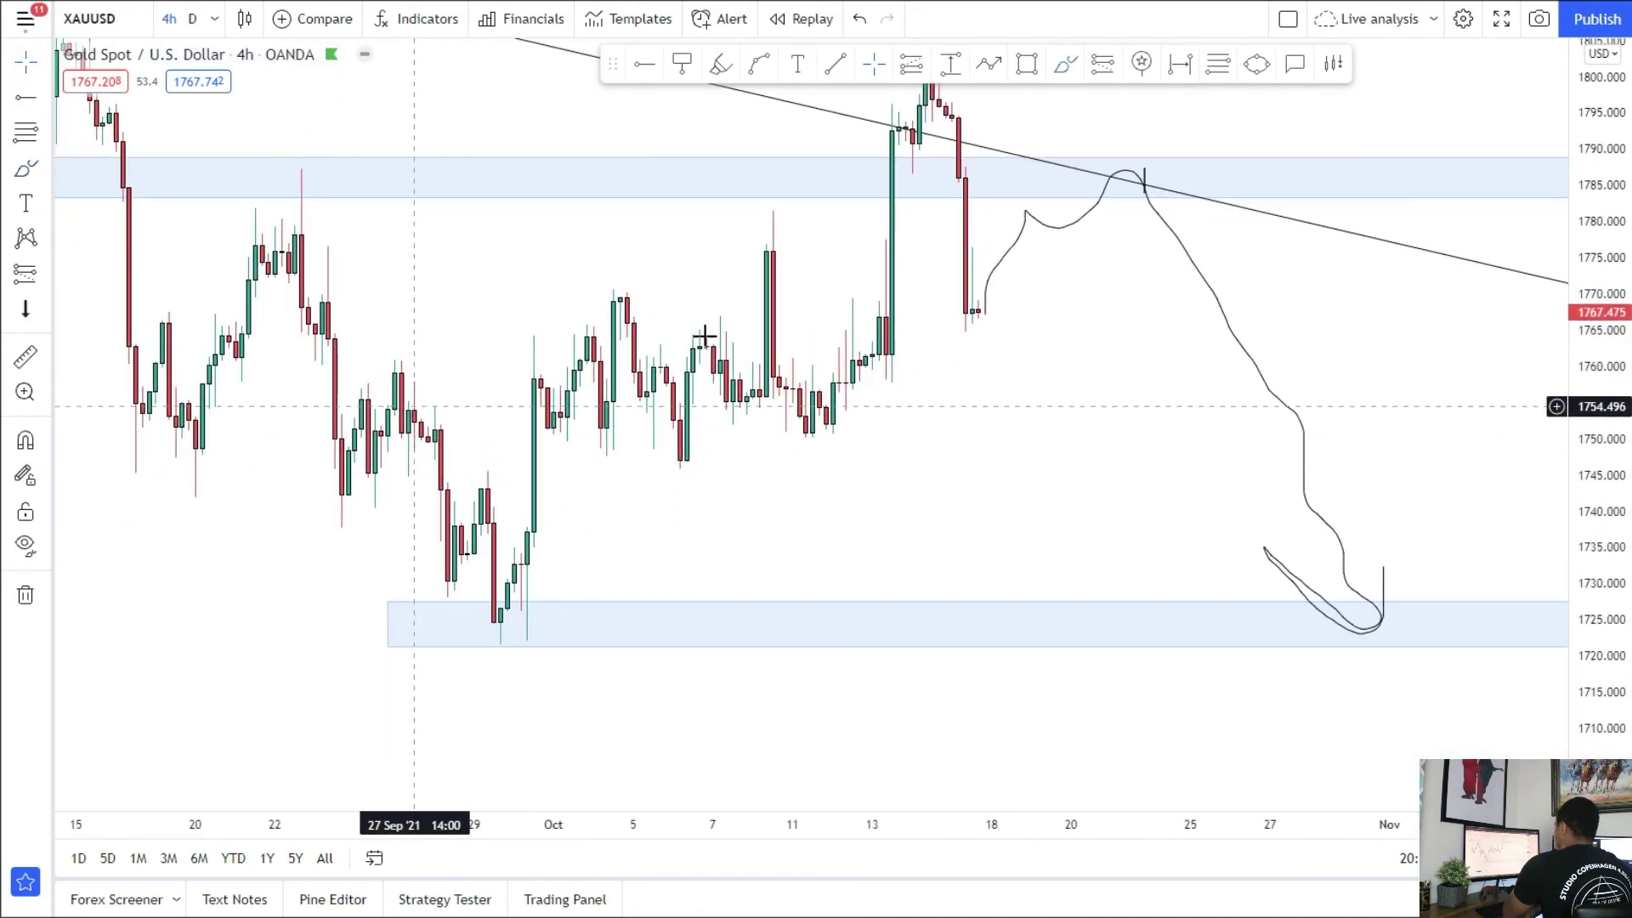
click(837, 66)
click(501, 644)
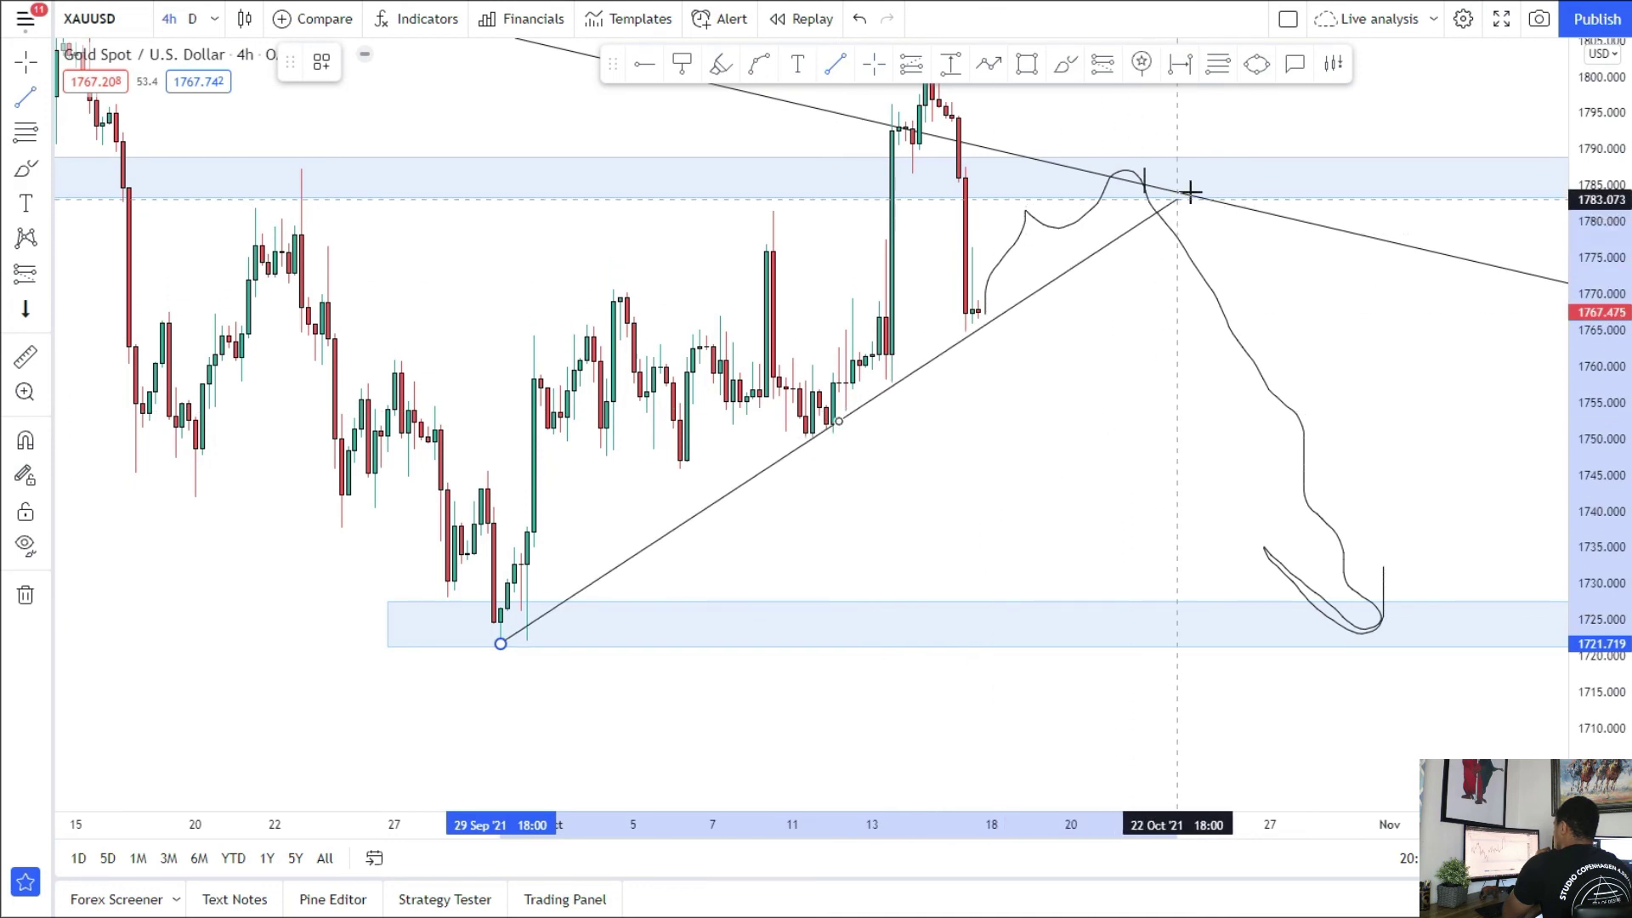
click(1223, 159)
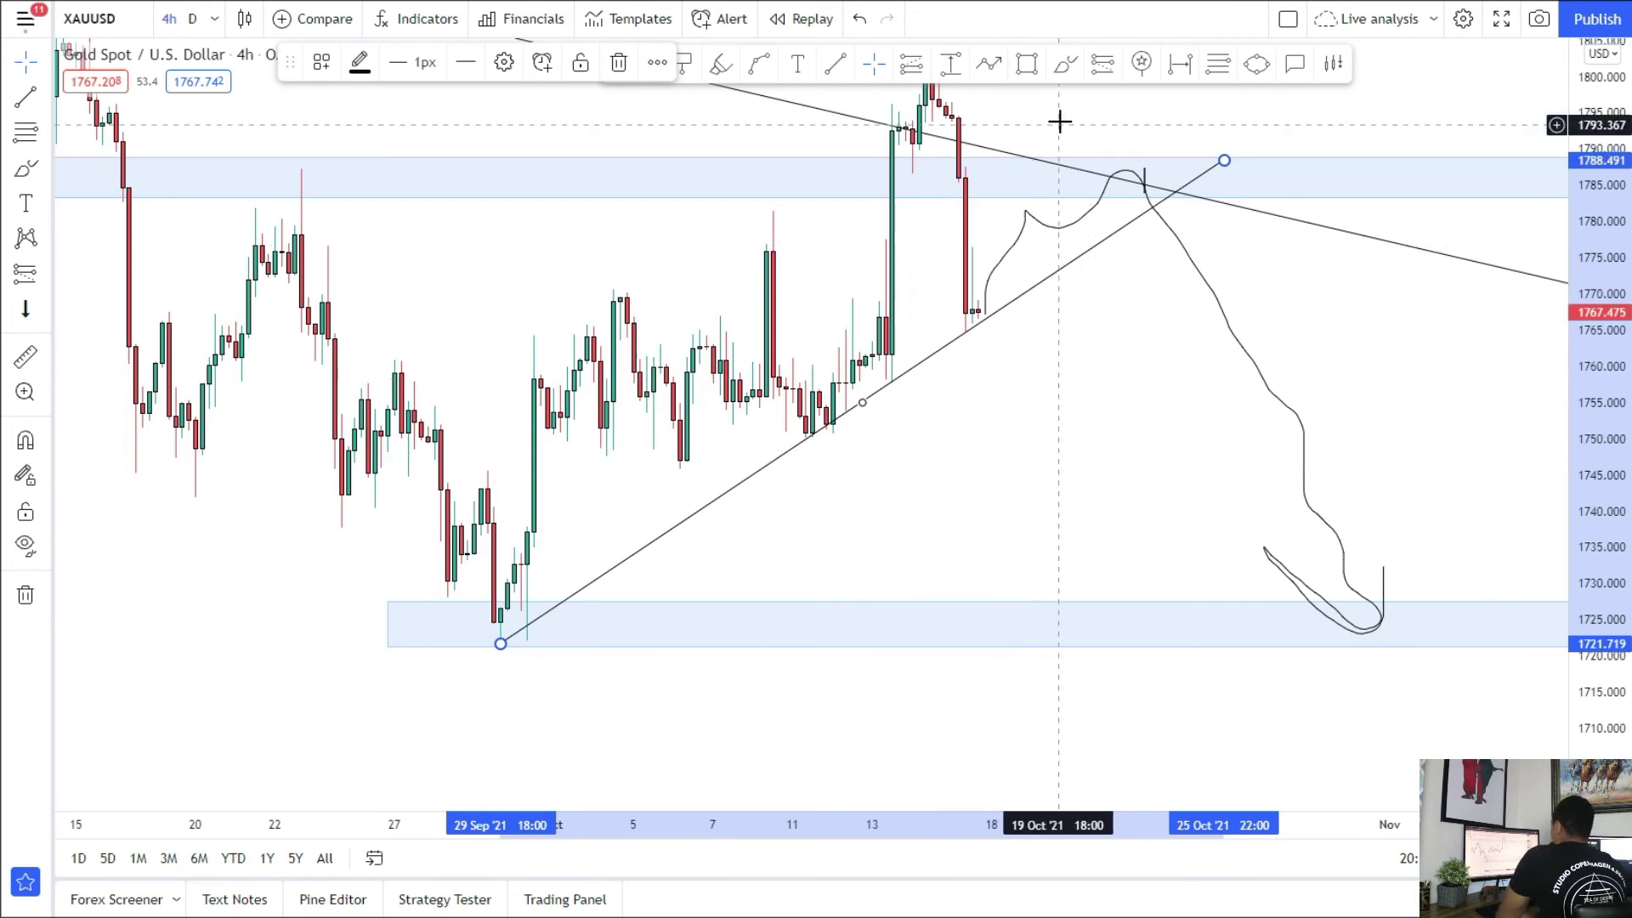
Step: Sketch a freehand path breaking below the rising trend line, retesting near 1767 and falling with an arrowhead into the lowest zone
click(983, 299)
mouse_move(983, 299)
mouse_down()
mouse_move(999, 398)
mouse_move(1063, 310)
mouse_move(1013, 323)
mouse_move(1098, 313)
mouse_move(1138, 575)
mouse_move(1159, 548)
mouse_up()
Step: Draw a thin zone rectangle along the early-October lows through 26 October and shift it to about 1752 to 1749.3
click(1026, 66)
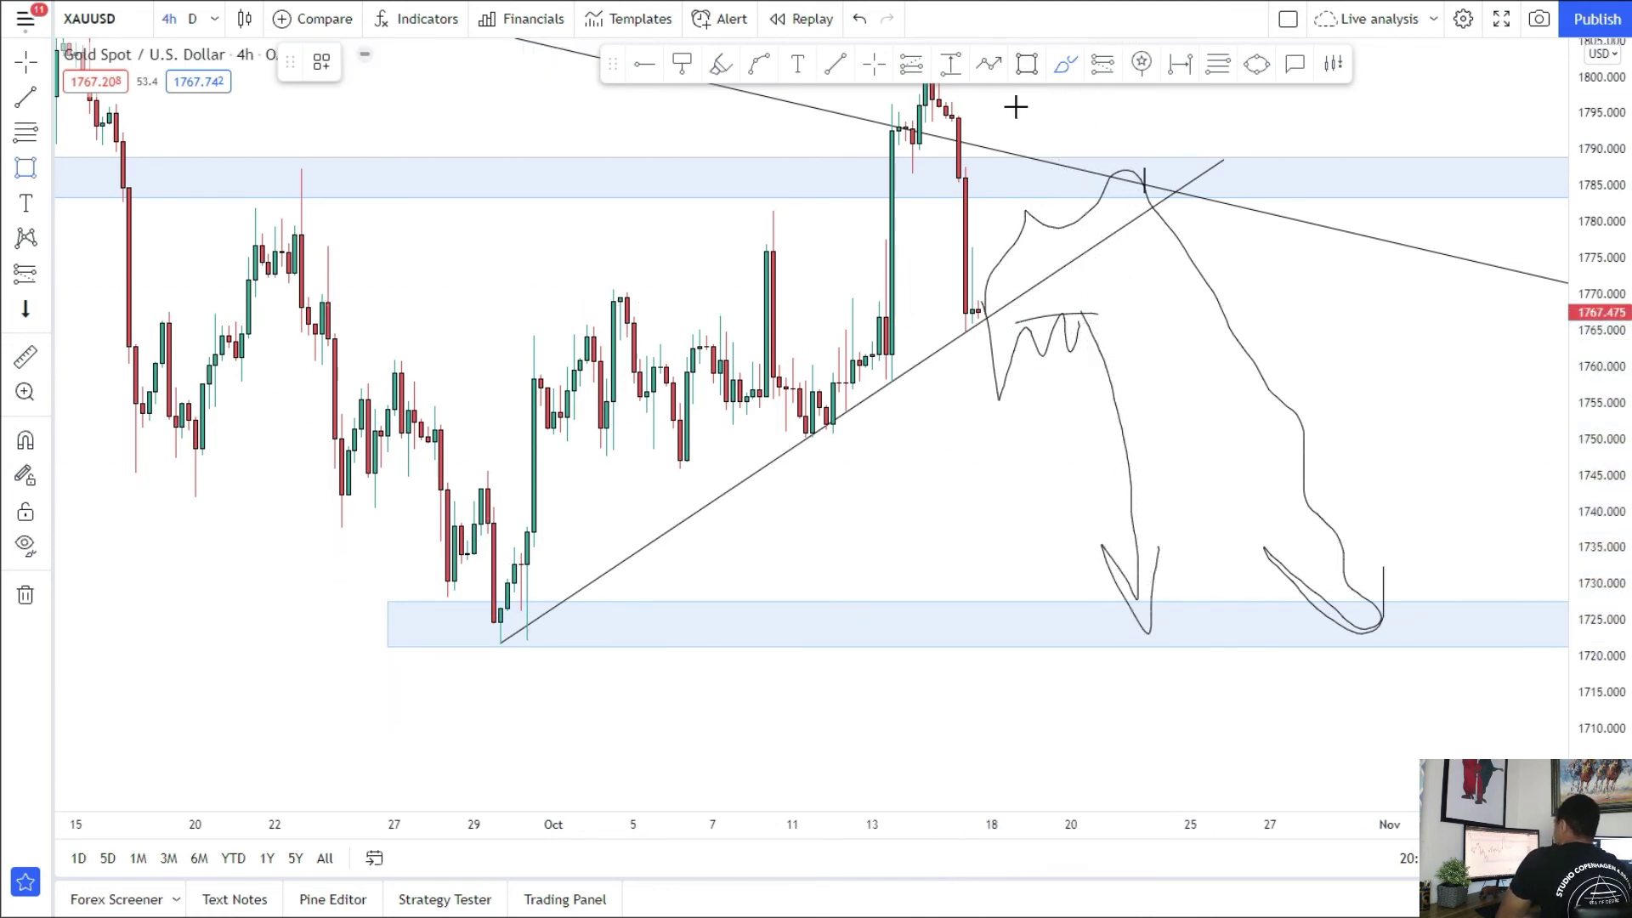
drag(593, 433, 1231, 453)
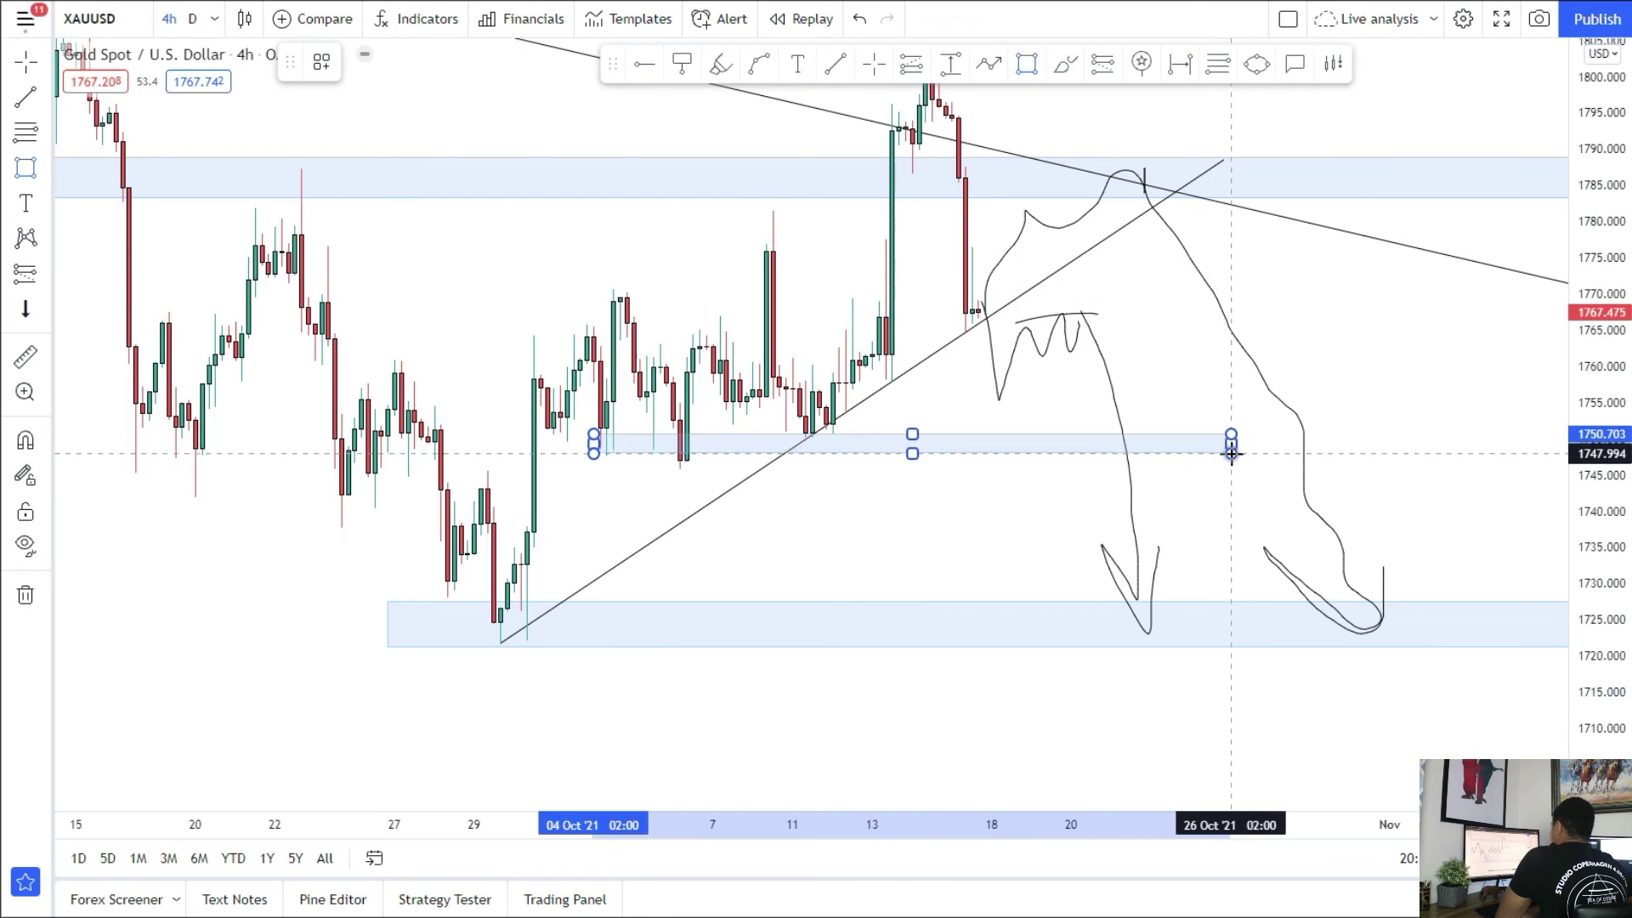
drag(1054, 445, 1047, 436)
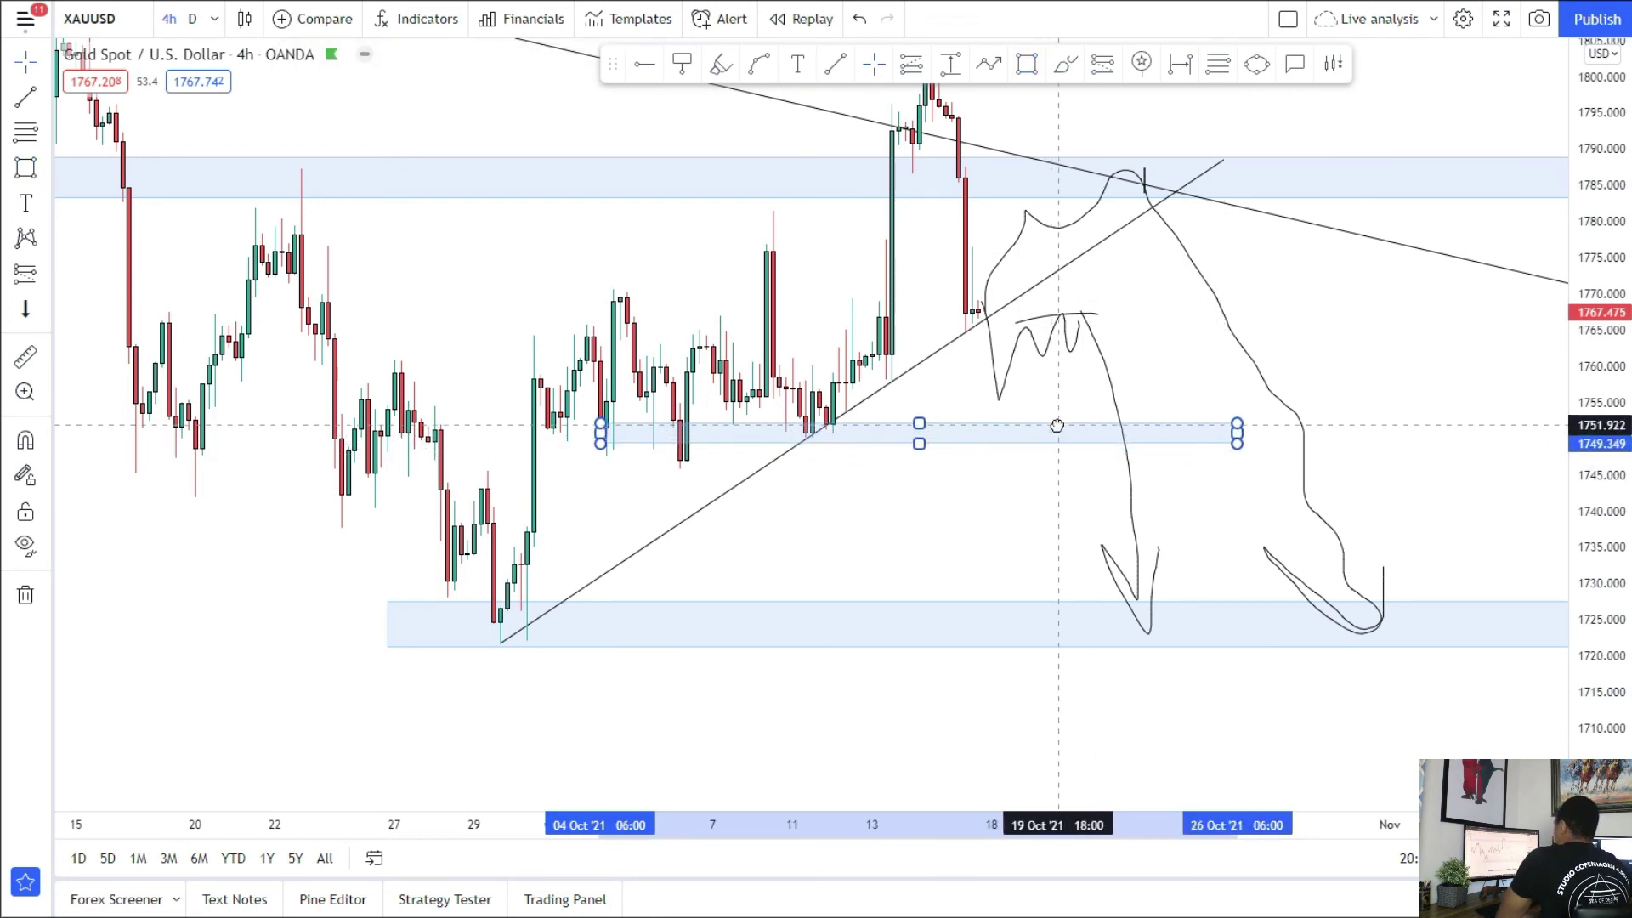
Step: Delete the first freehand path, which rises to the descending trend line before falling
click(1339, 629)
key(Delete)
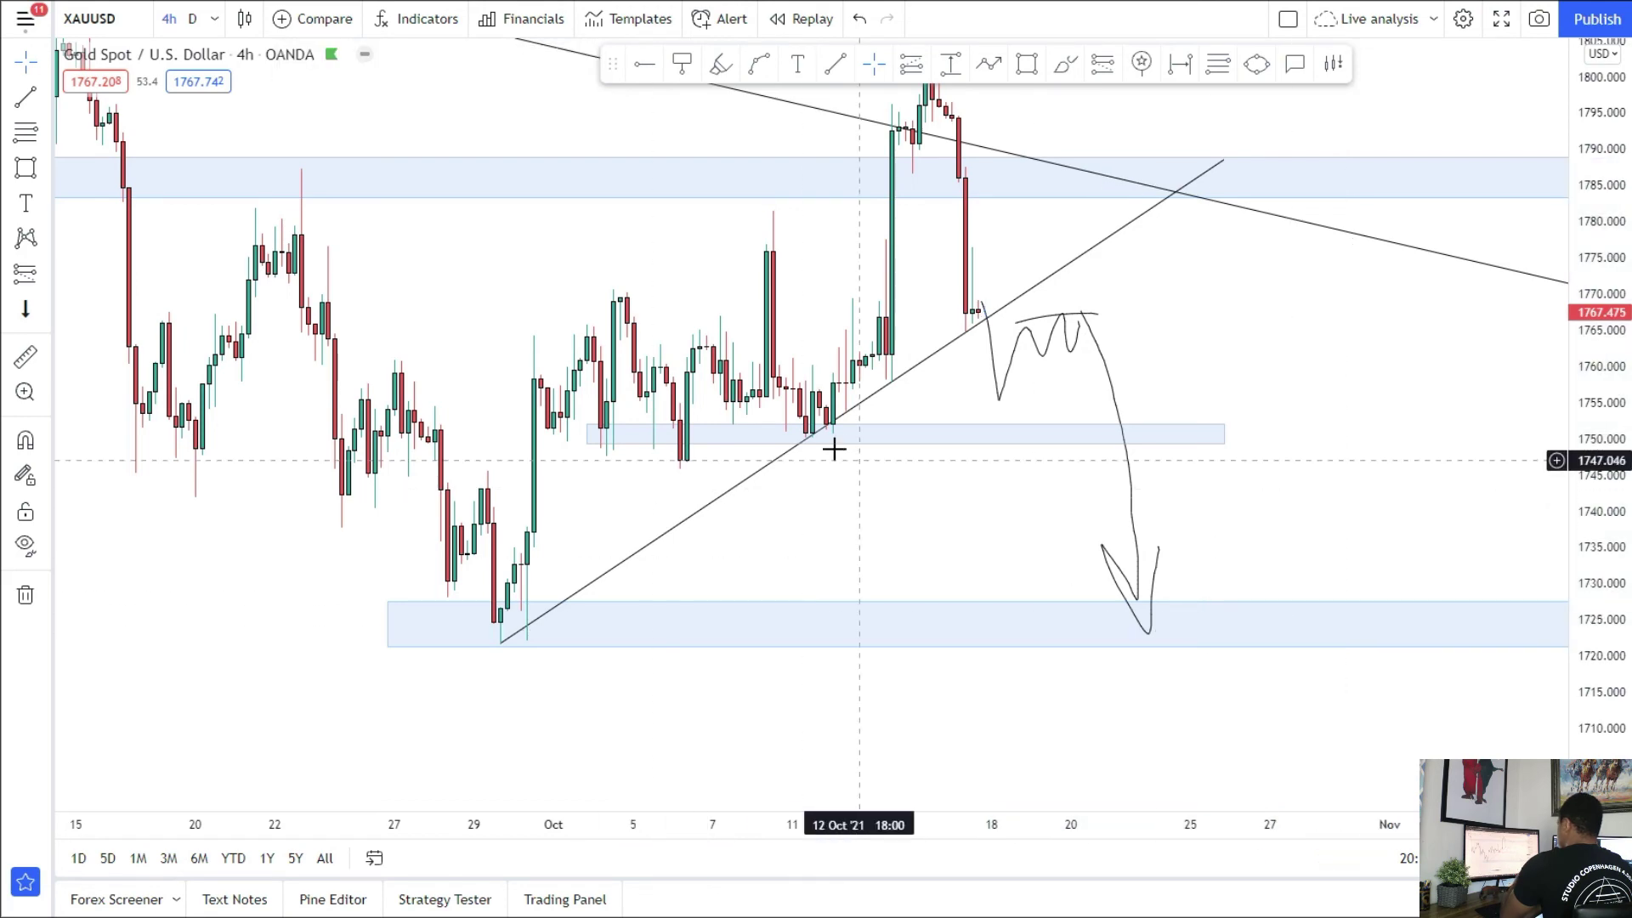
drag(1282, 423, 1207, 425)
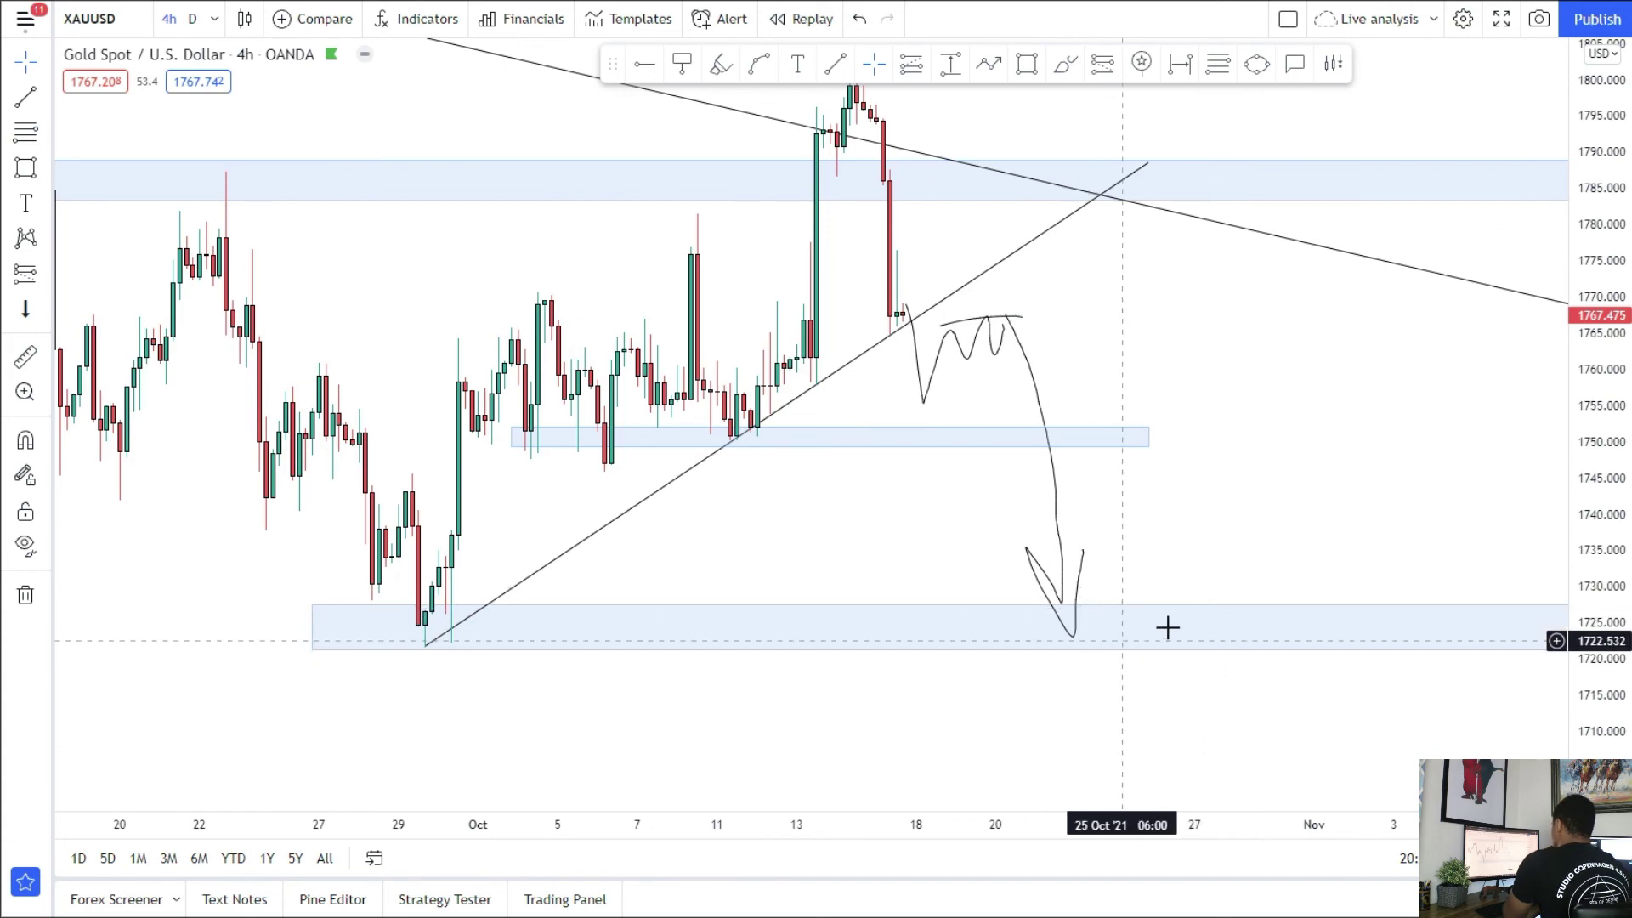
Step: Enlarge the thin zone along the early-October lows by lowering its bottom edge to about 1748
drag(1111, 703, 1065, 803)
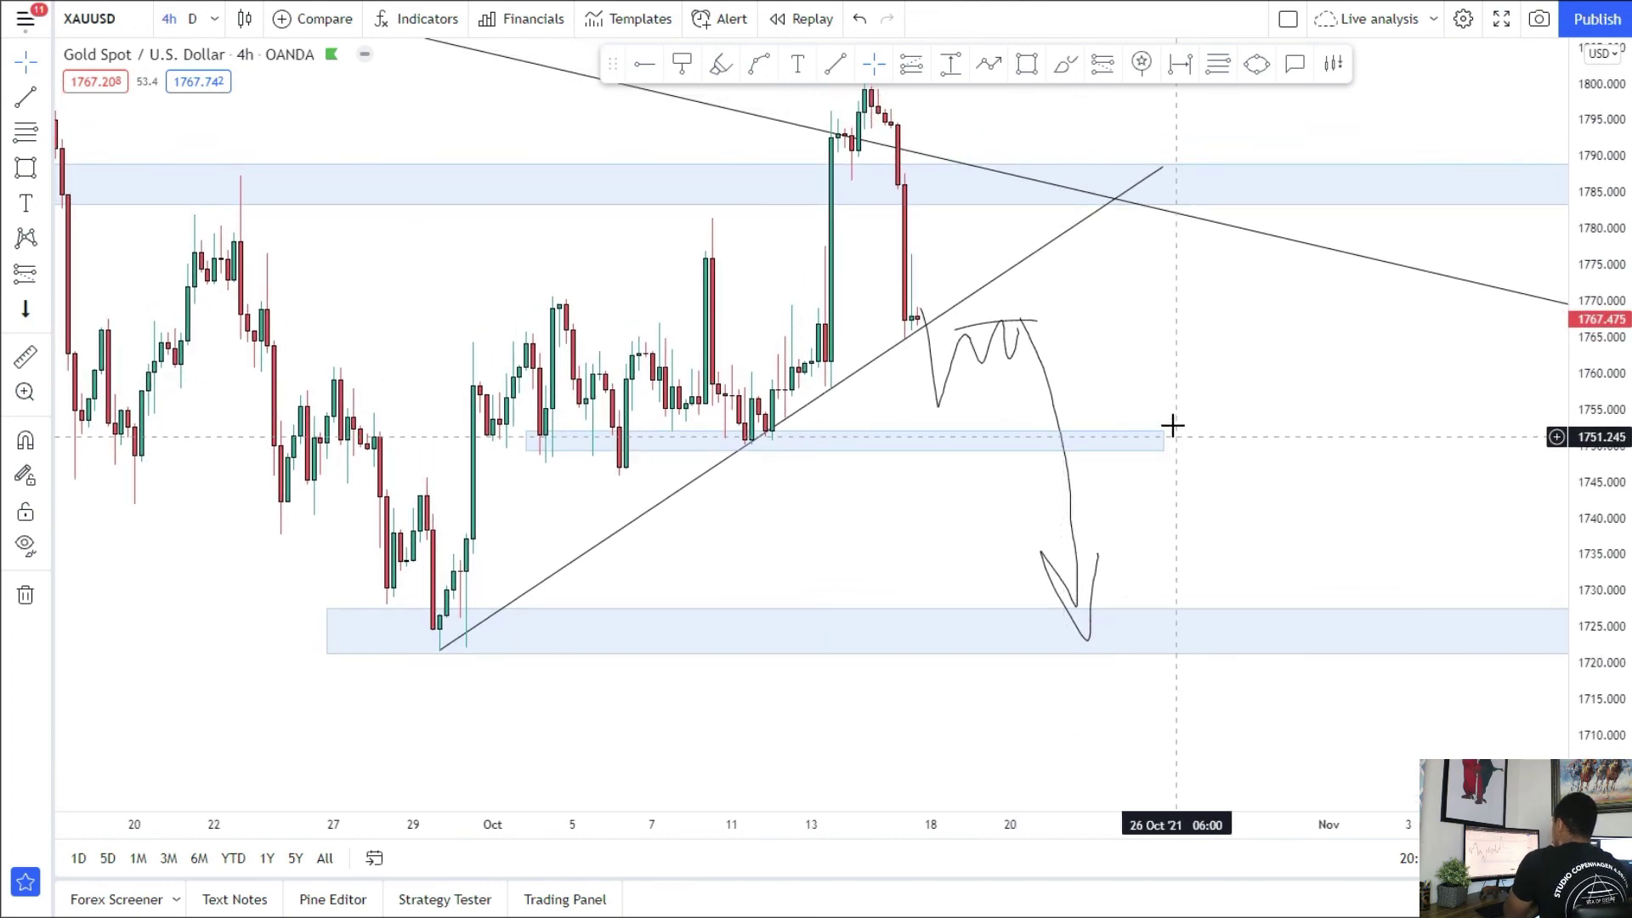
drag(1173, 436, 1194, 577)
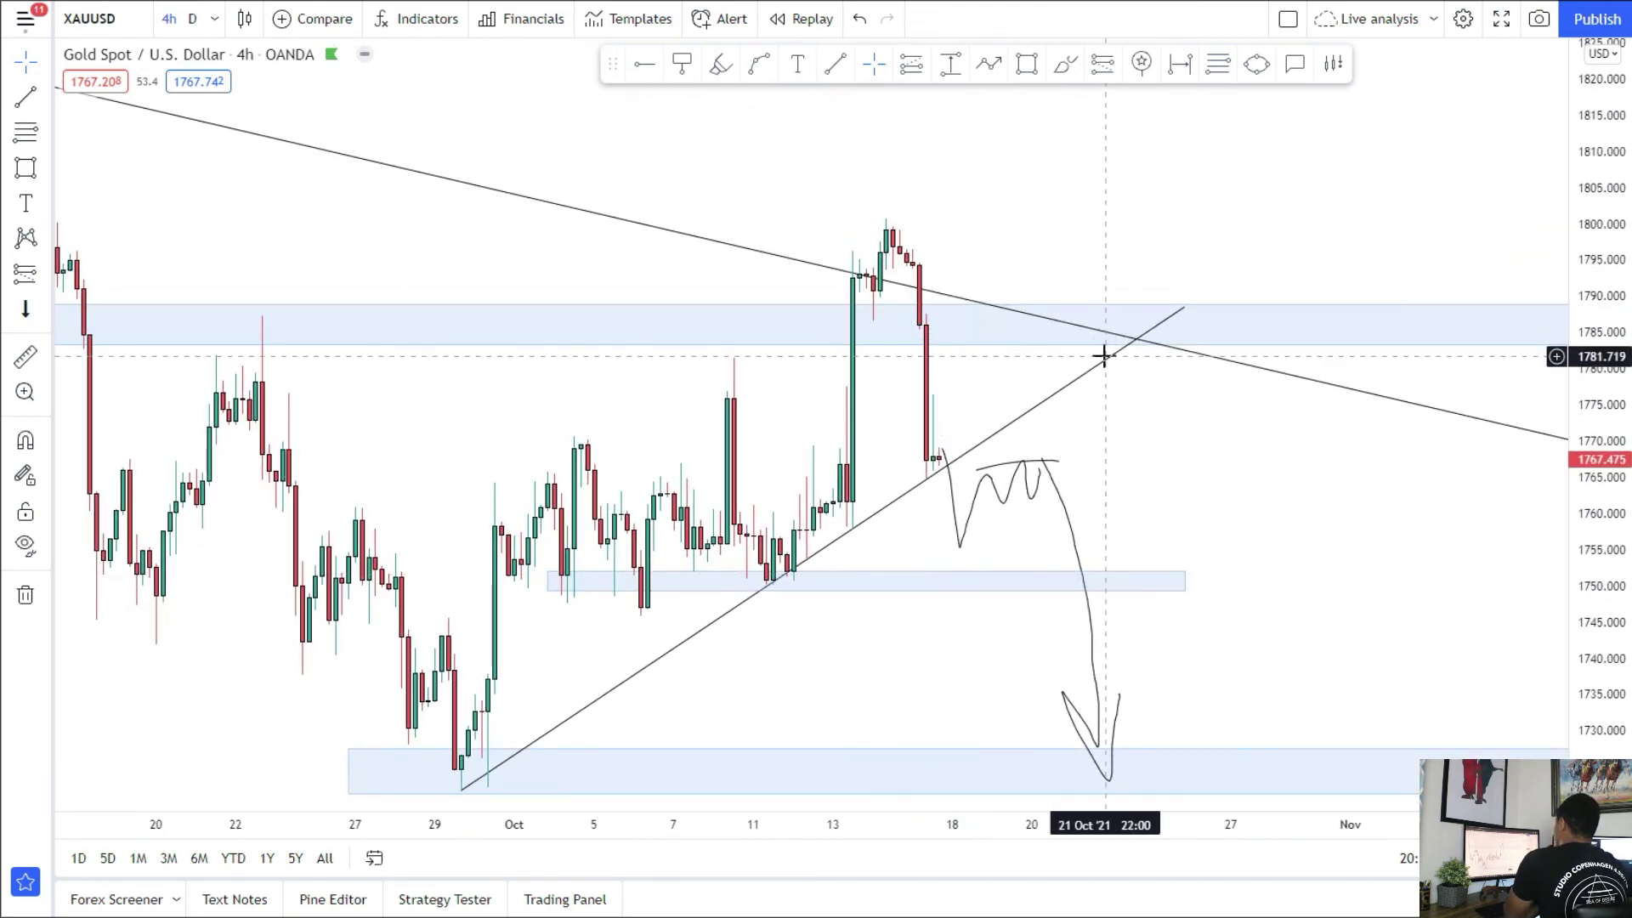
drag(1001, 506, 1013, 320)
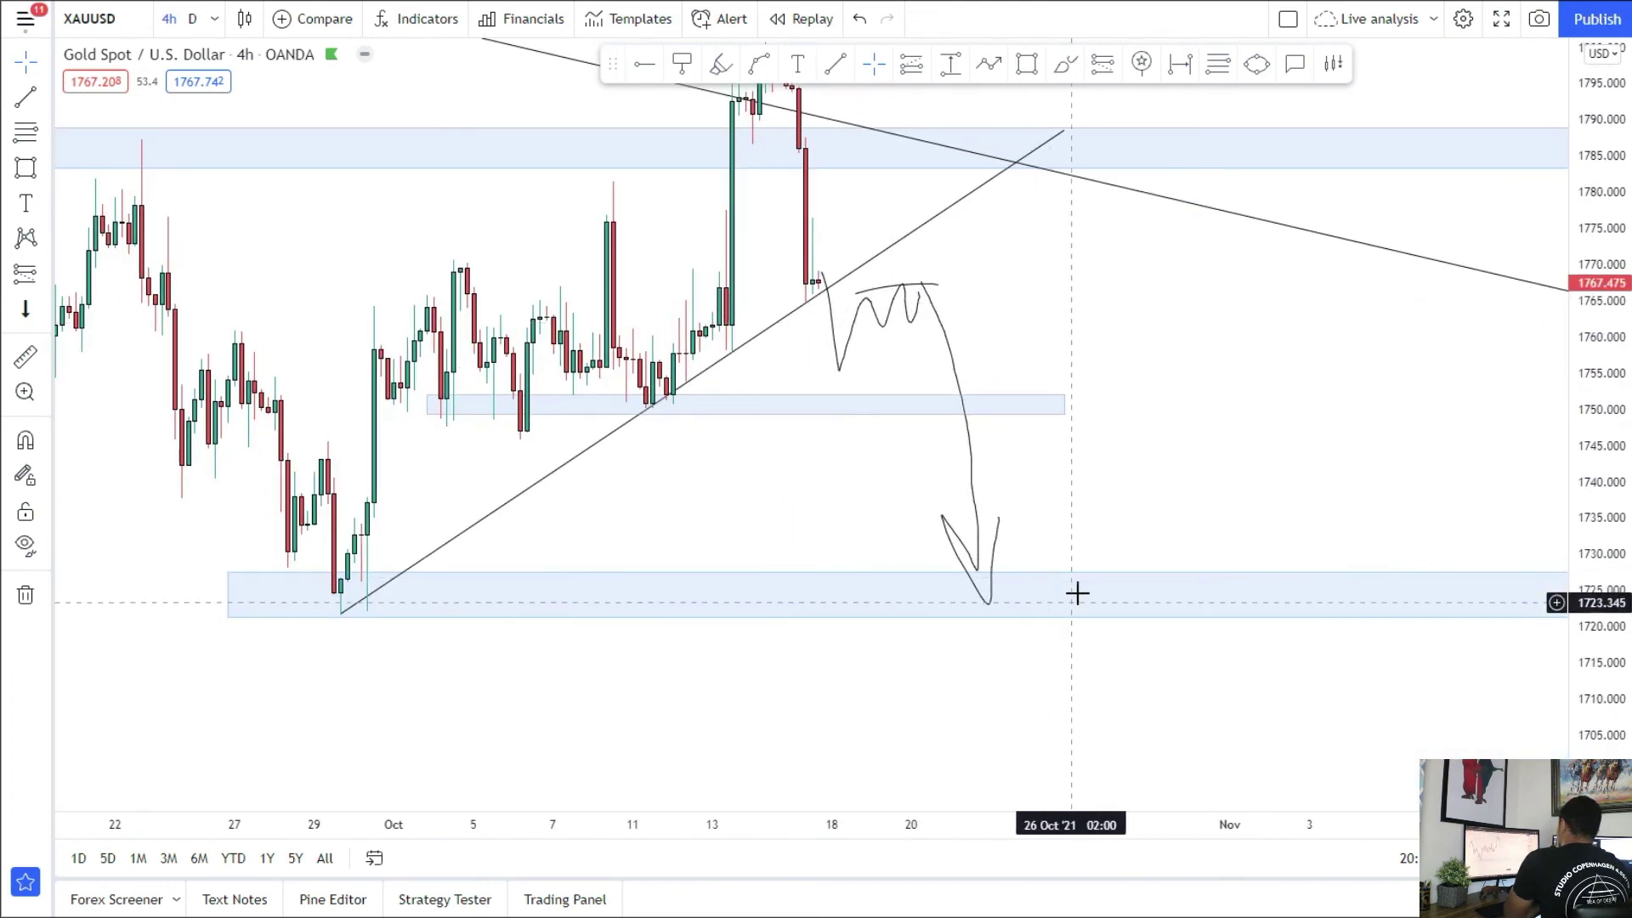
mouse_move(1068, 415)
mouse_down()
mouse_move(1077, 501)
mouse_move(1077, 426)
mouse_up()
Step: Place a short position at 1767.498 with stop 1779.958 and target about 1726, and draw a thin zone at about 1776 to 1774
click(30, 277)
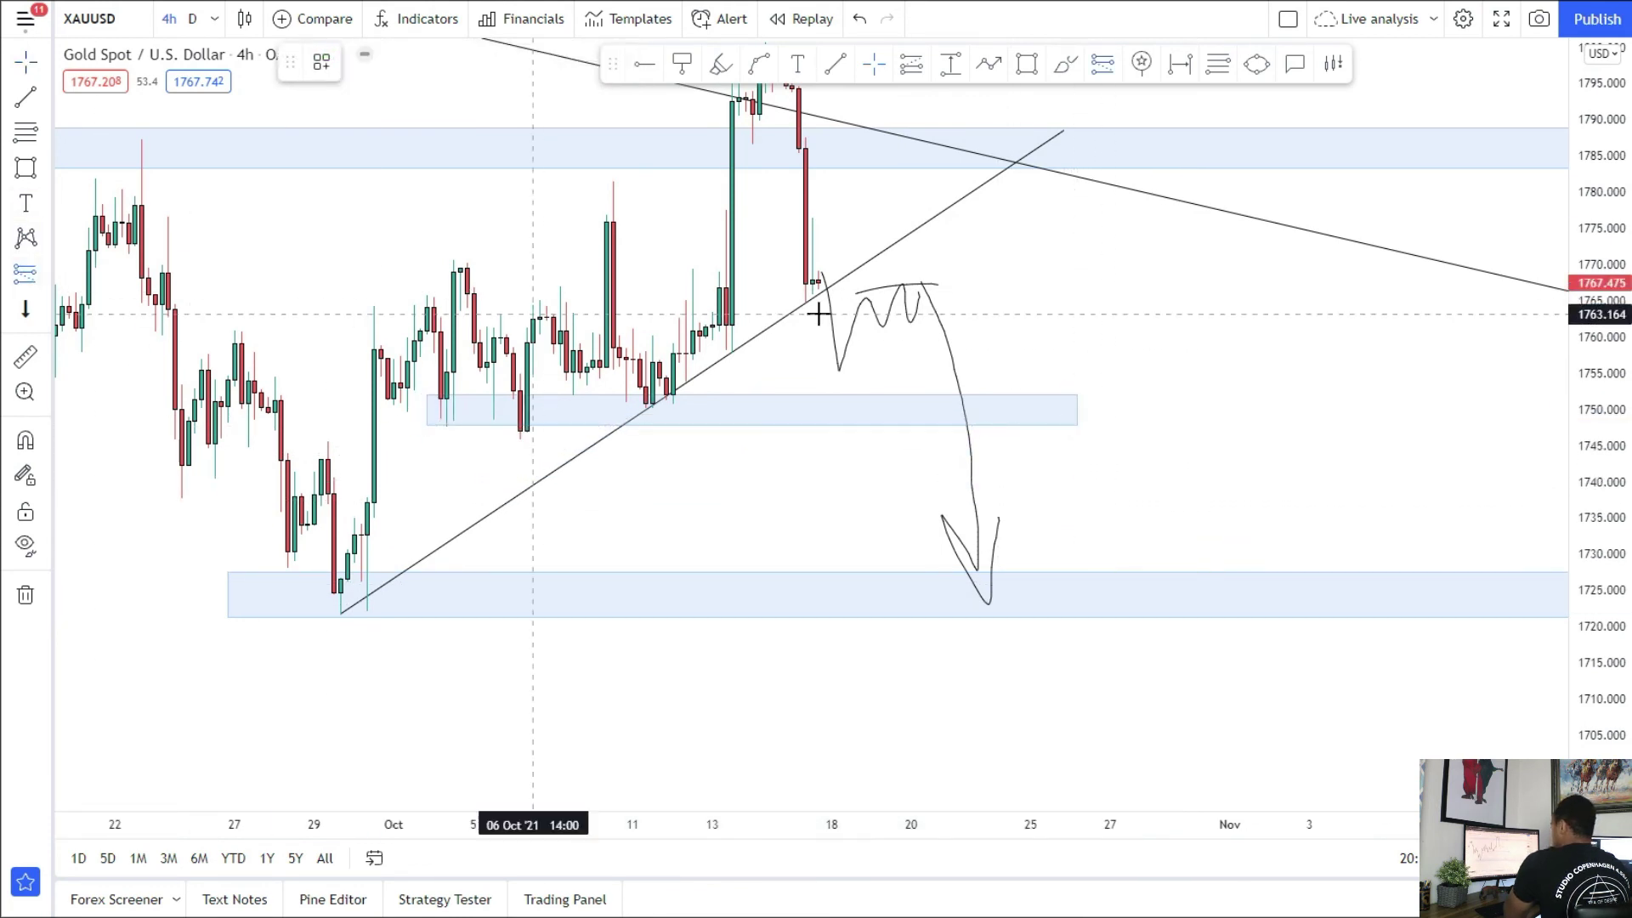
click(891, 283)
drag(892, 169, 892, 192)
drag(573, 223, 1111, 235)
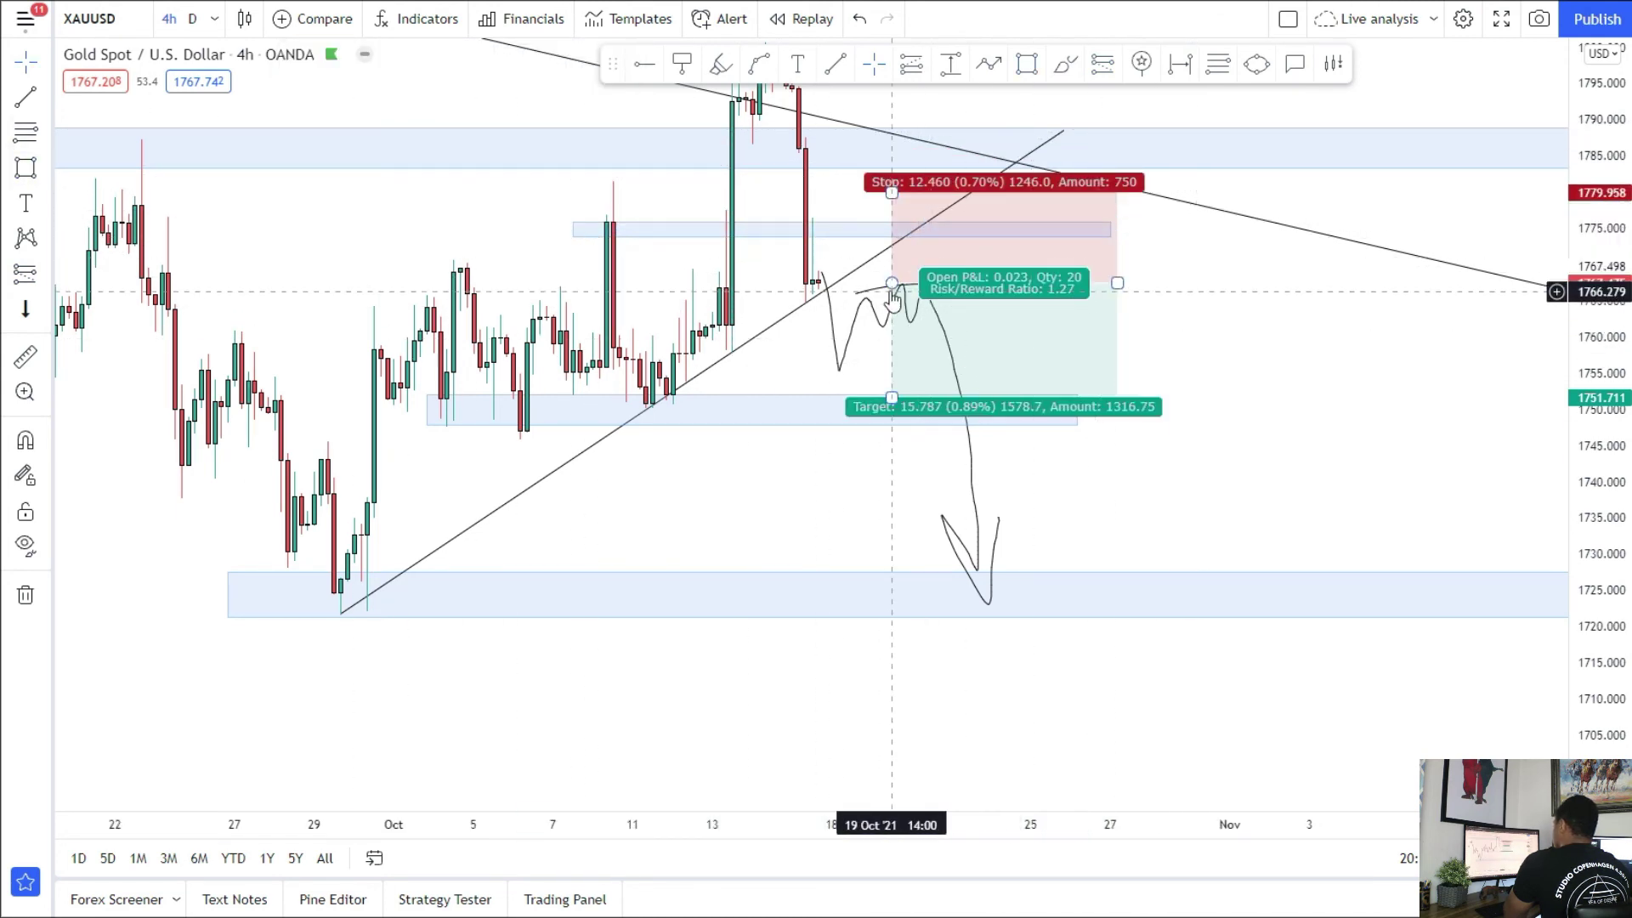
drag(892, 395, 893, 585)
Step: Place a long position starting 27 October with entry at 1788.491, stop at 1775.624 and target at 1829.664
drag(1243, 391, 1154, 678)
click(46, 279)
click(128, 274)
click(1029, 417)
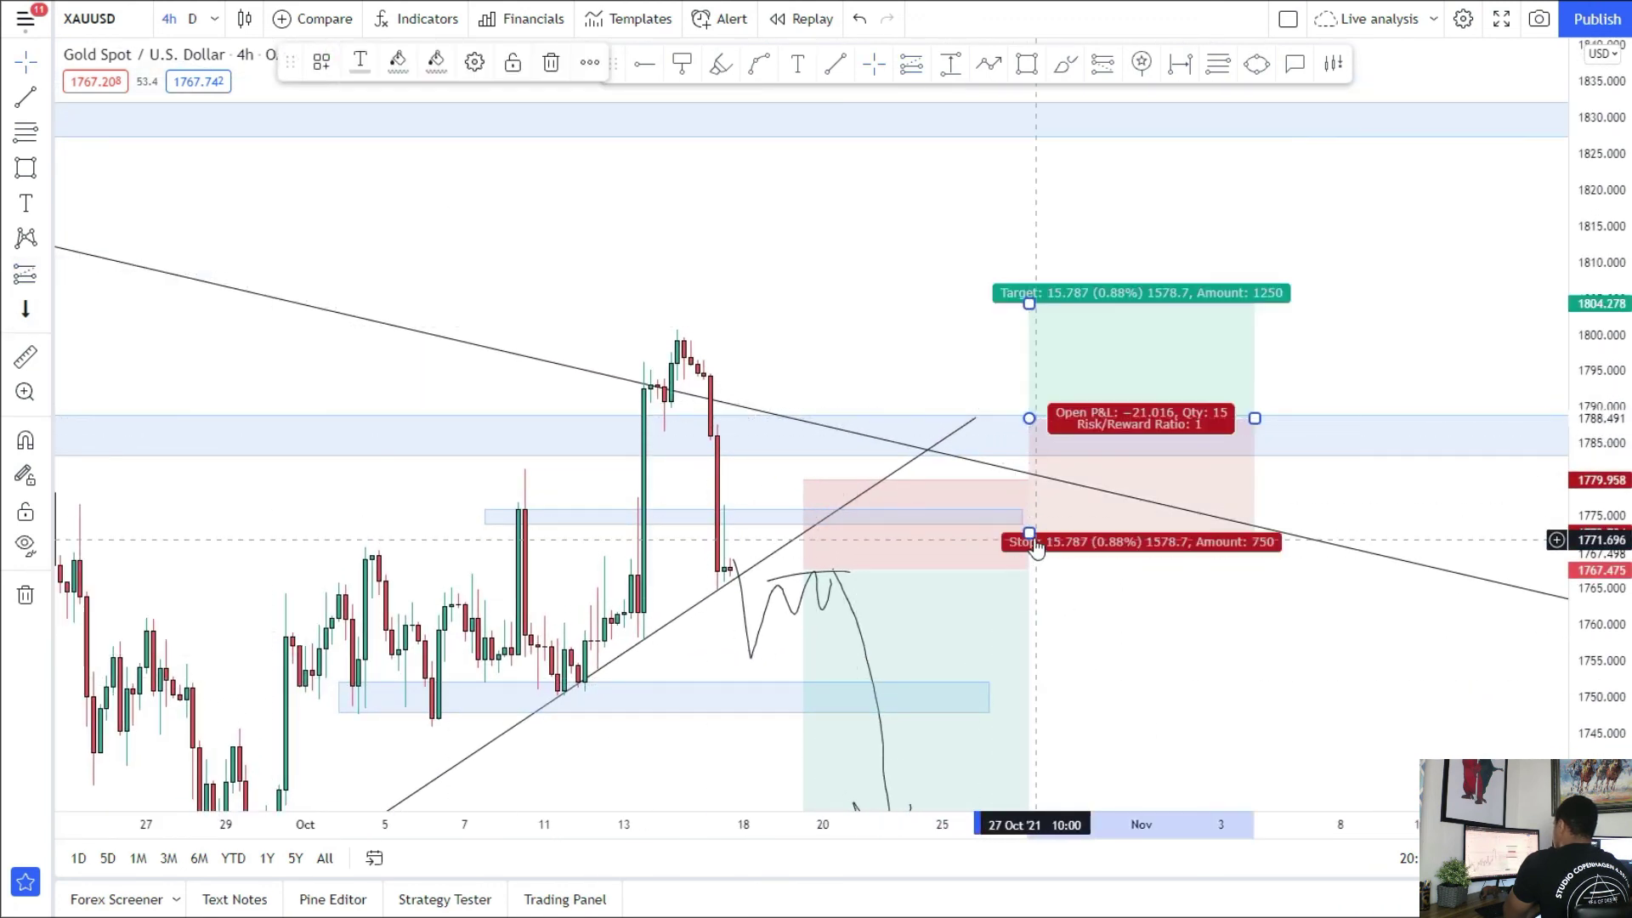
drag(1035, 547, 1035, 526)
drag(1027, 300, 1009, 120)
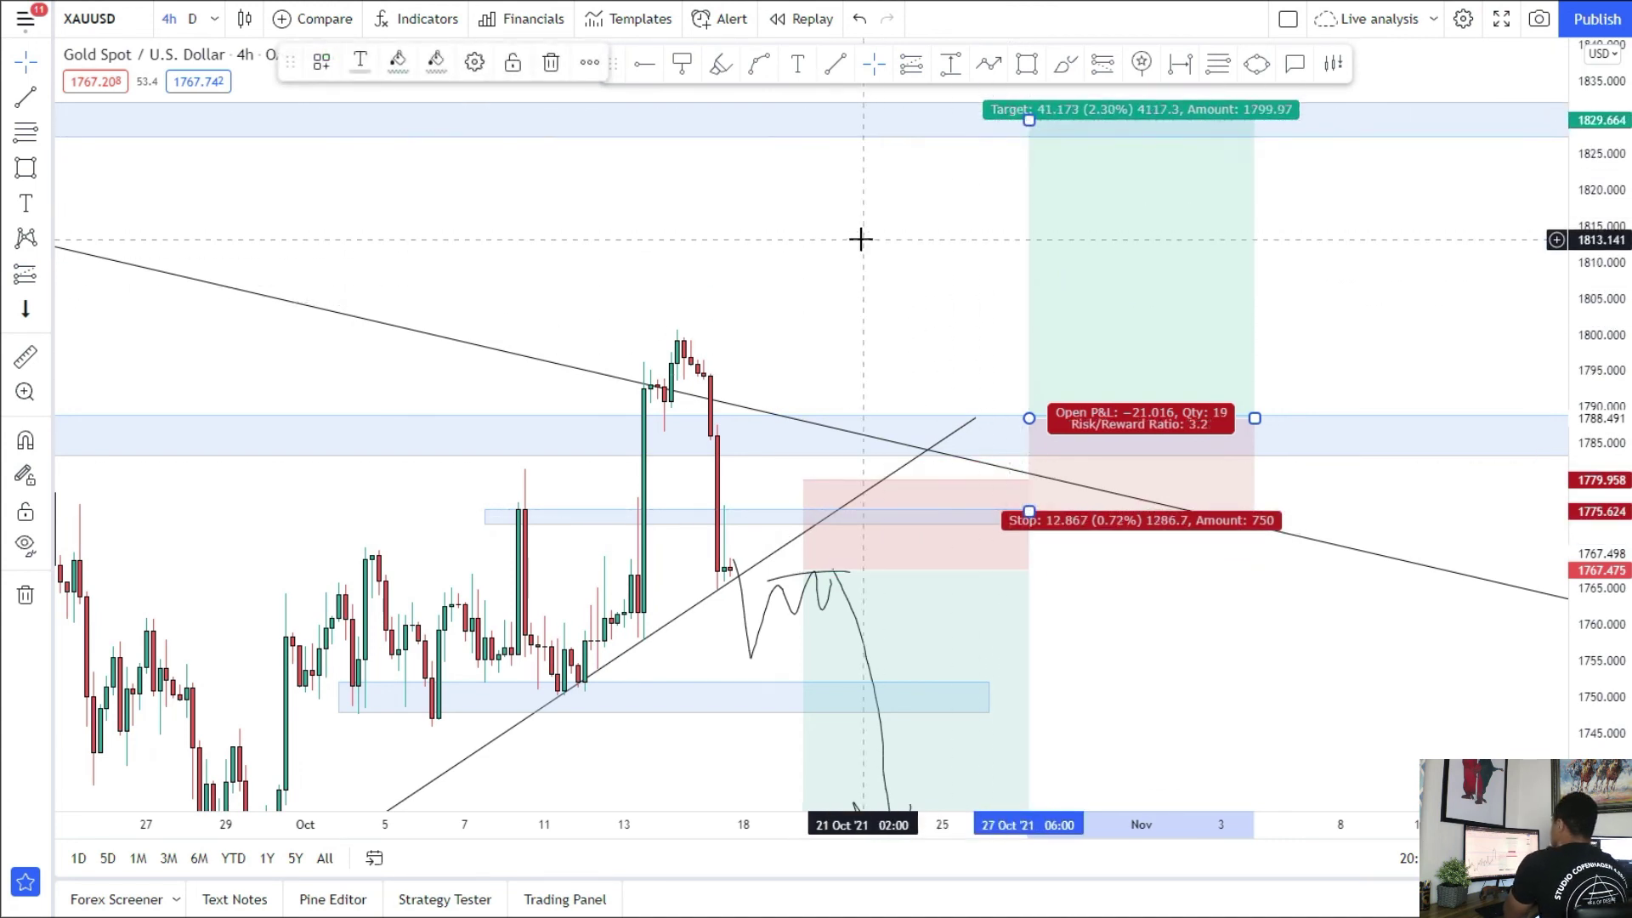
click(859, 237)
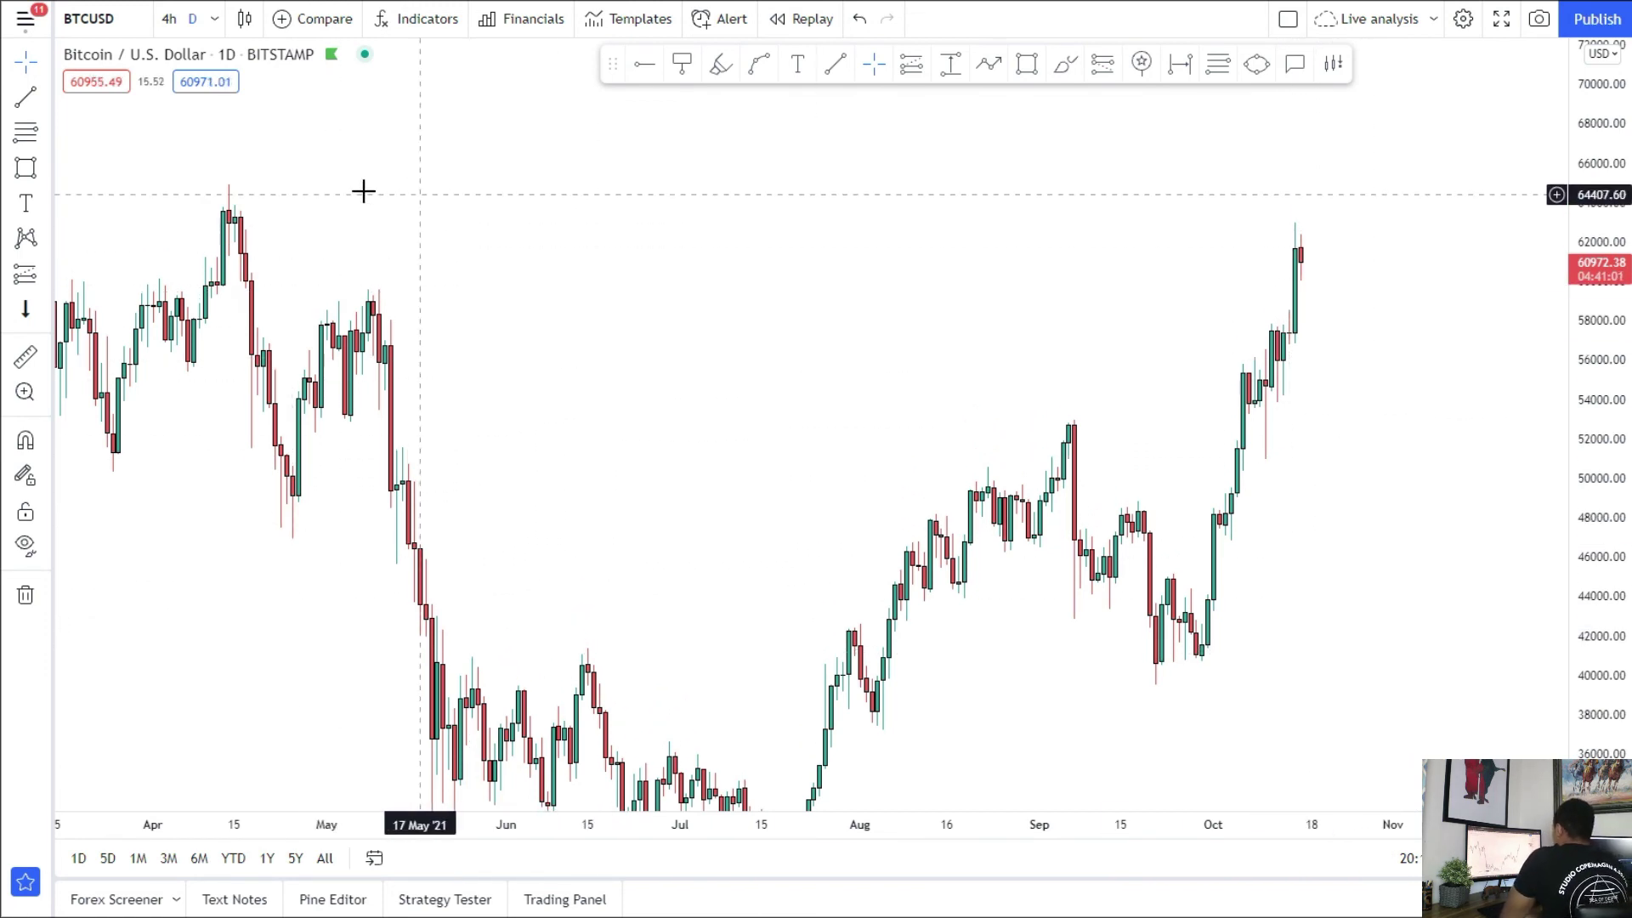
Step: On the BTCUSD daily chart, add a horizontal ray from the mid-April high at 64905.39
click(643, 75)
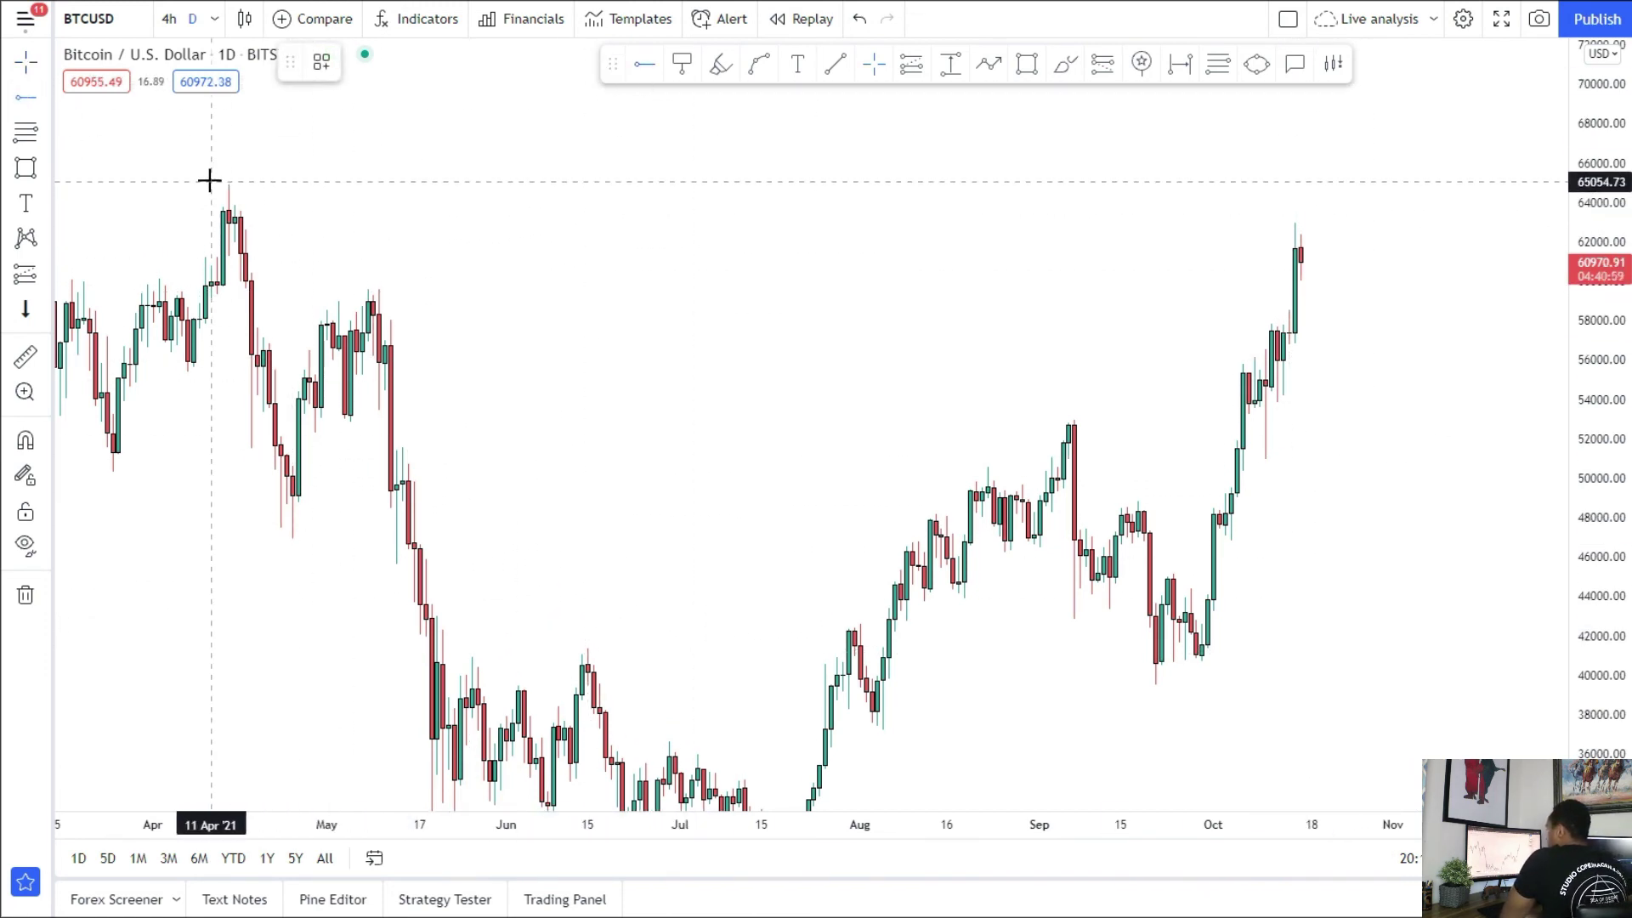
click(177, 183)
drag(667, 360, 499, 360)
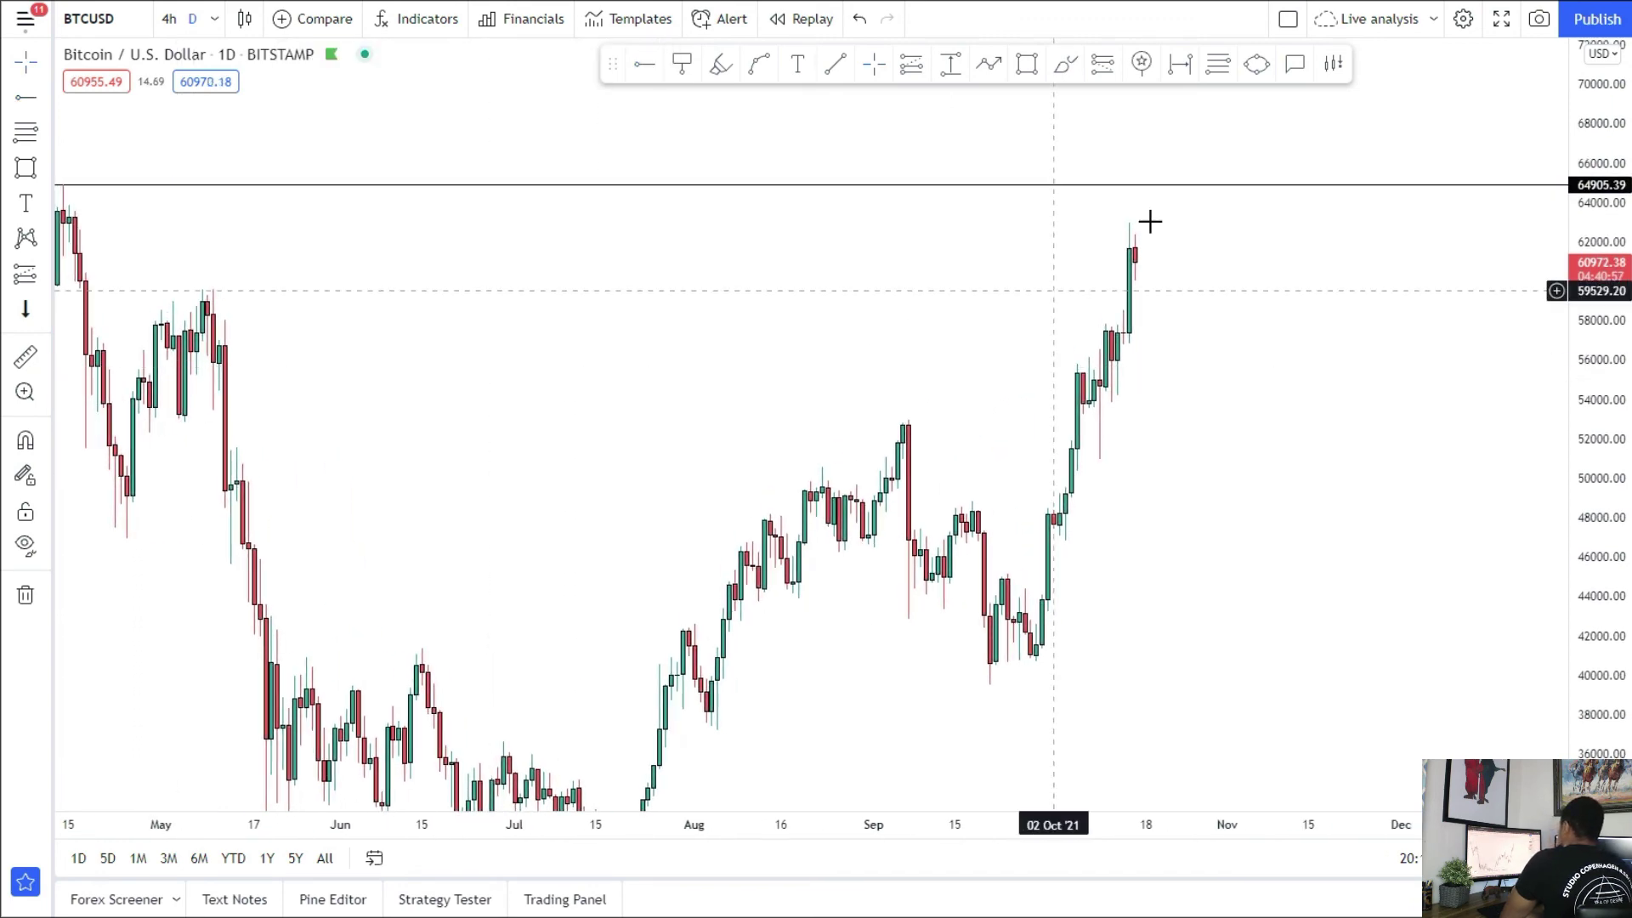
drag(941, 347, 1450, 197)
drag(1301, 419, 966, 539)
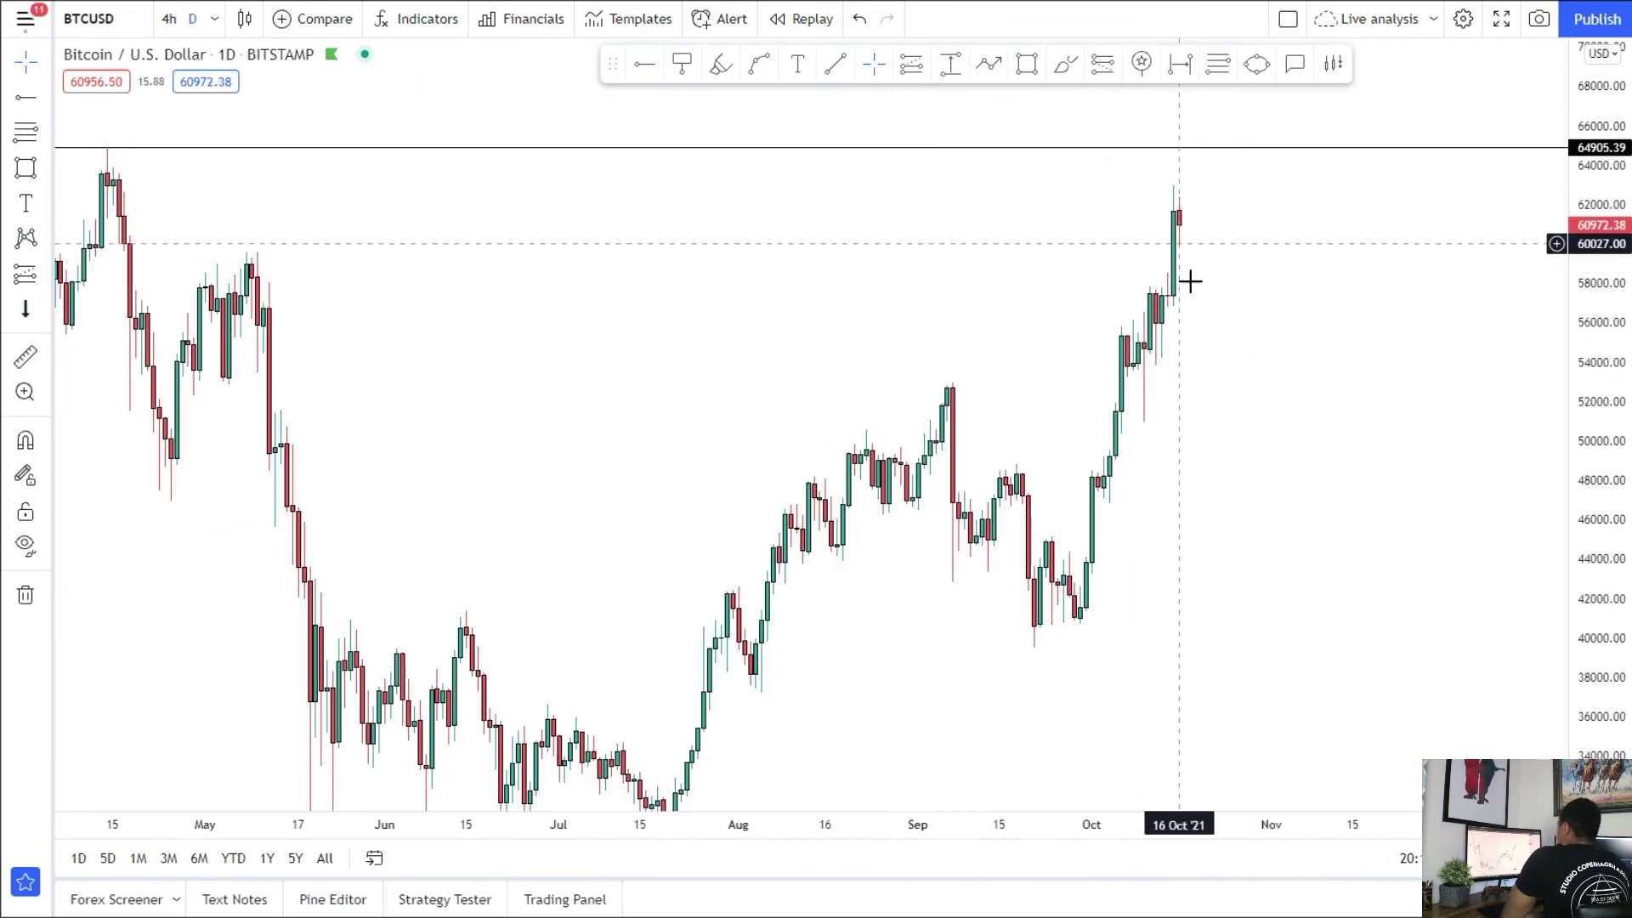
Step: Draw a thin zone rectangle at the early-September high, from 3 September to late November between 53207.20 and 52460.51
click(24, 168)
click(929, 368)
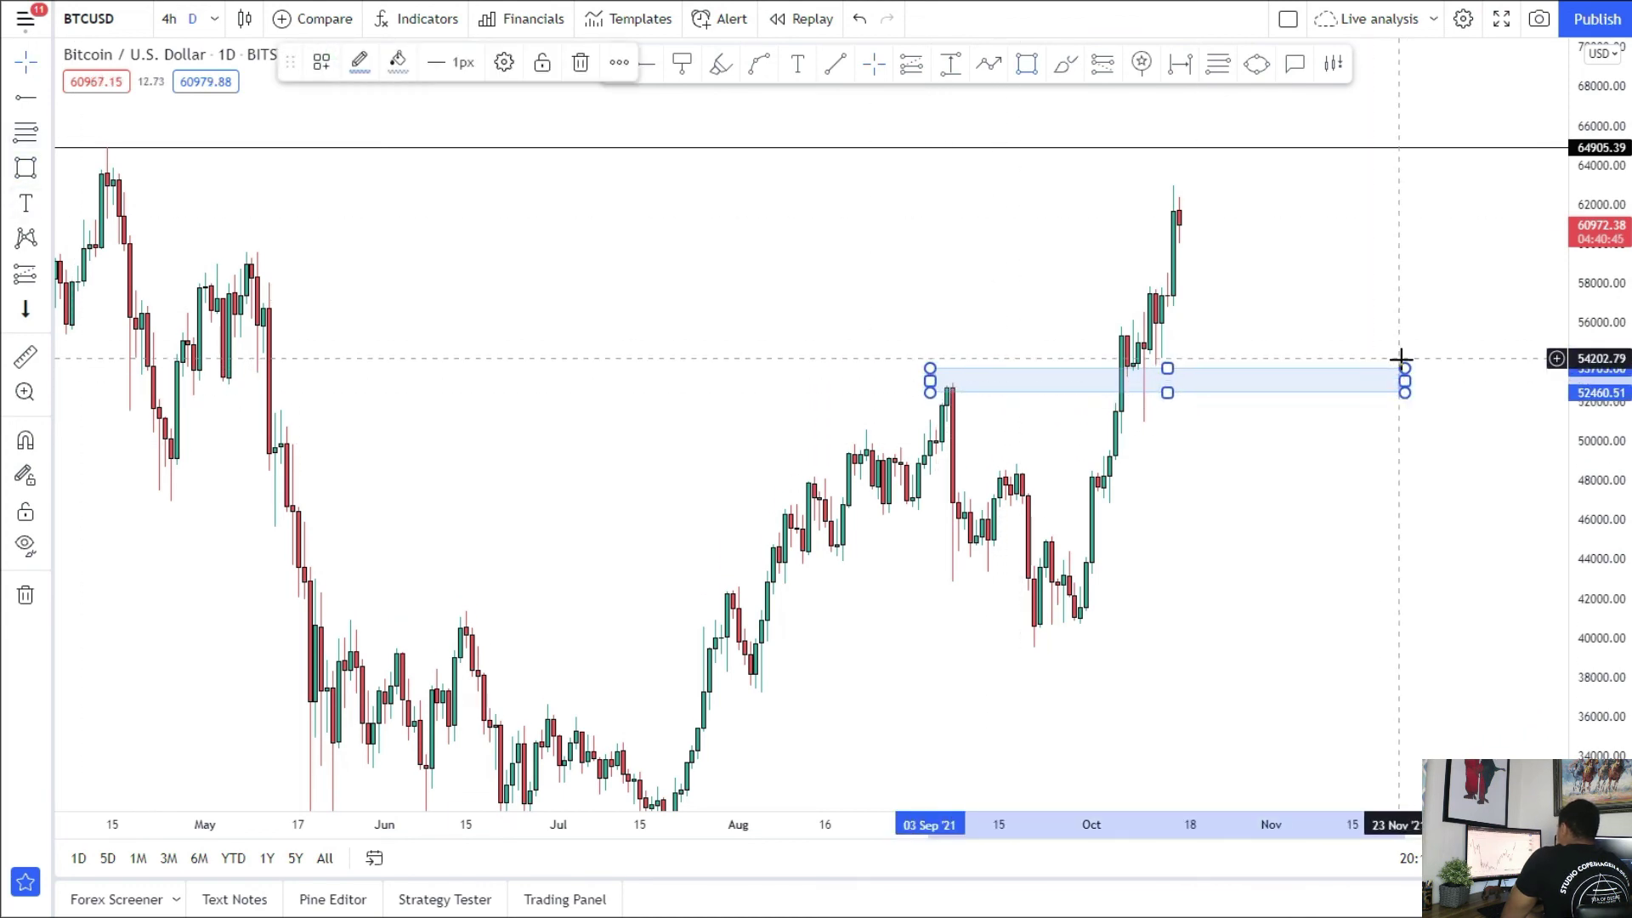
click(1434, 379)
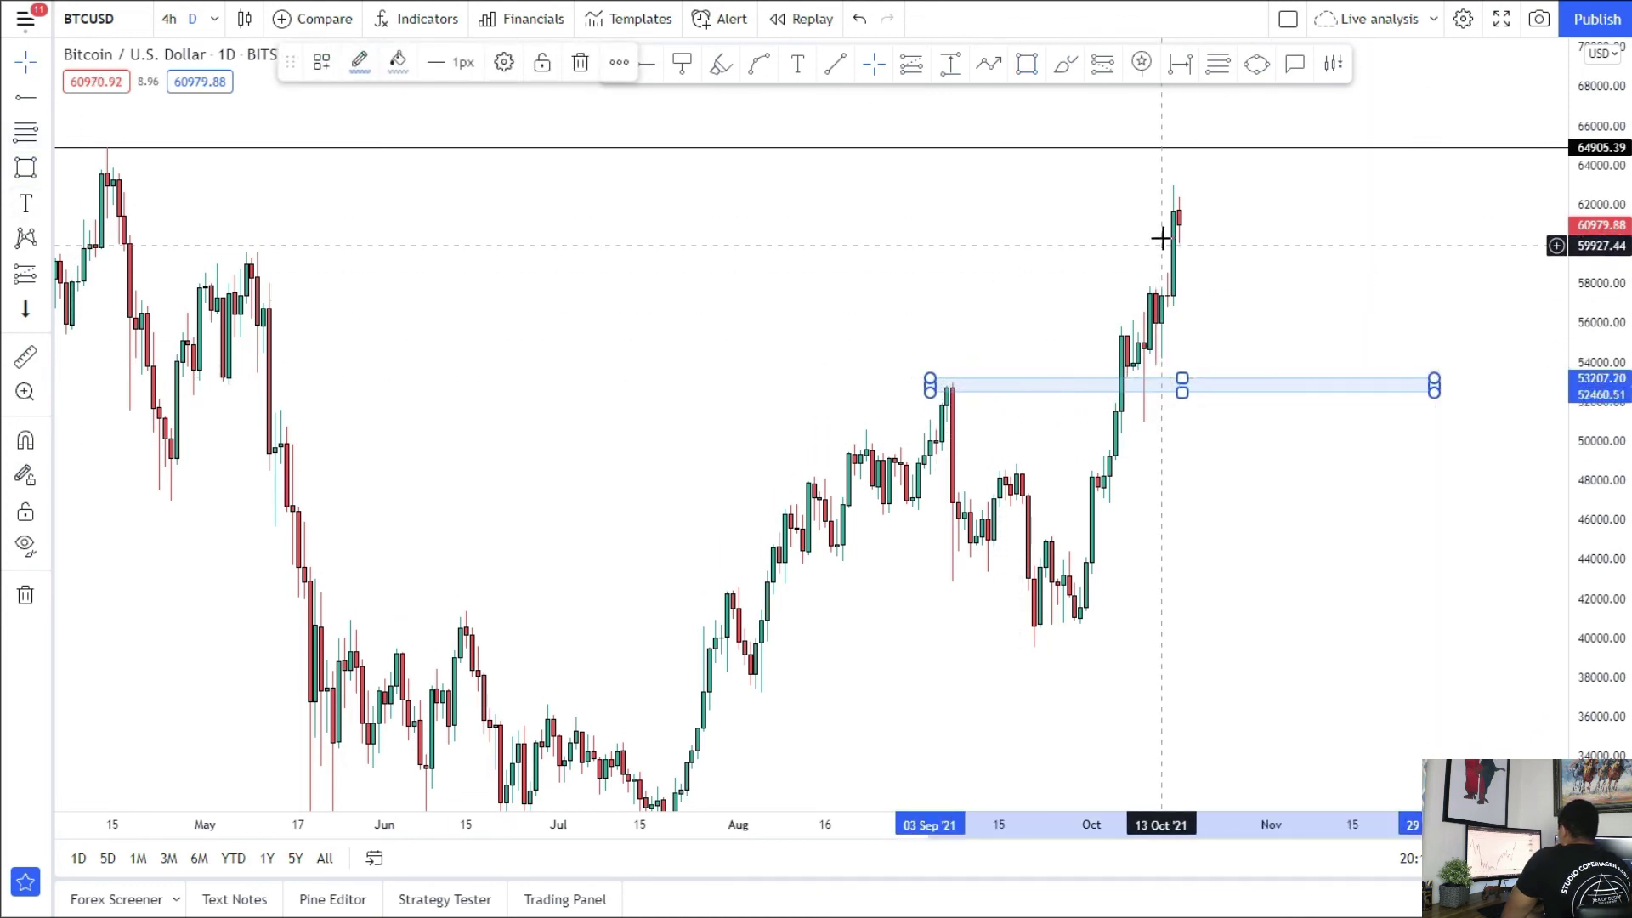
click(1065, 64)
mouse_move(1178, 224)
mouse_down()
mouse_move(1301, 383)
mouse_move(1271, 374)
mouse_up()
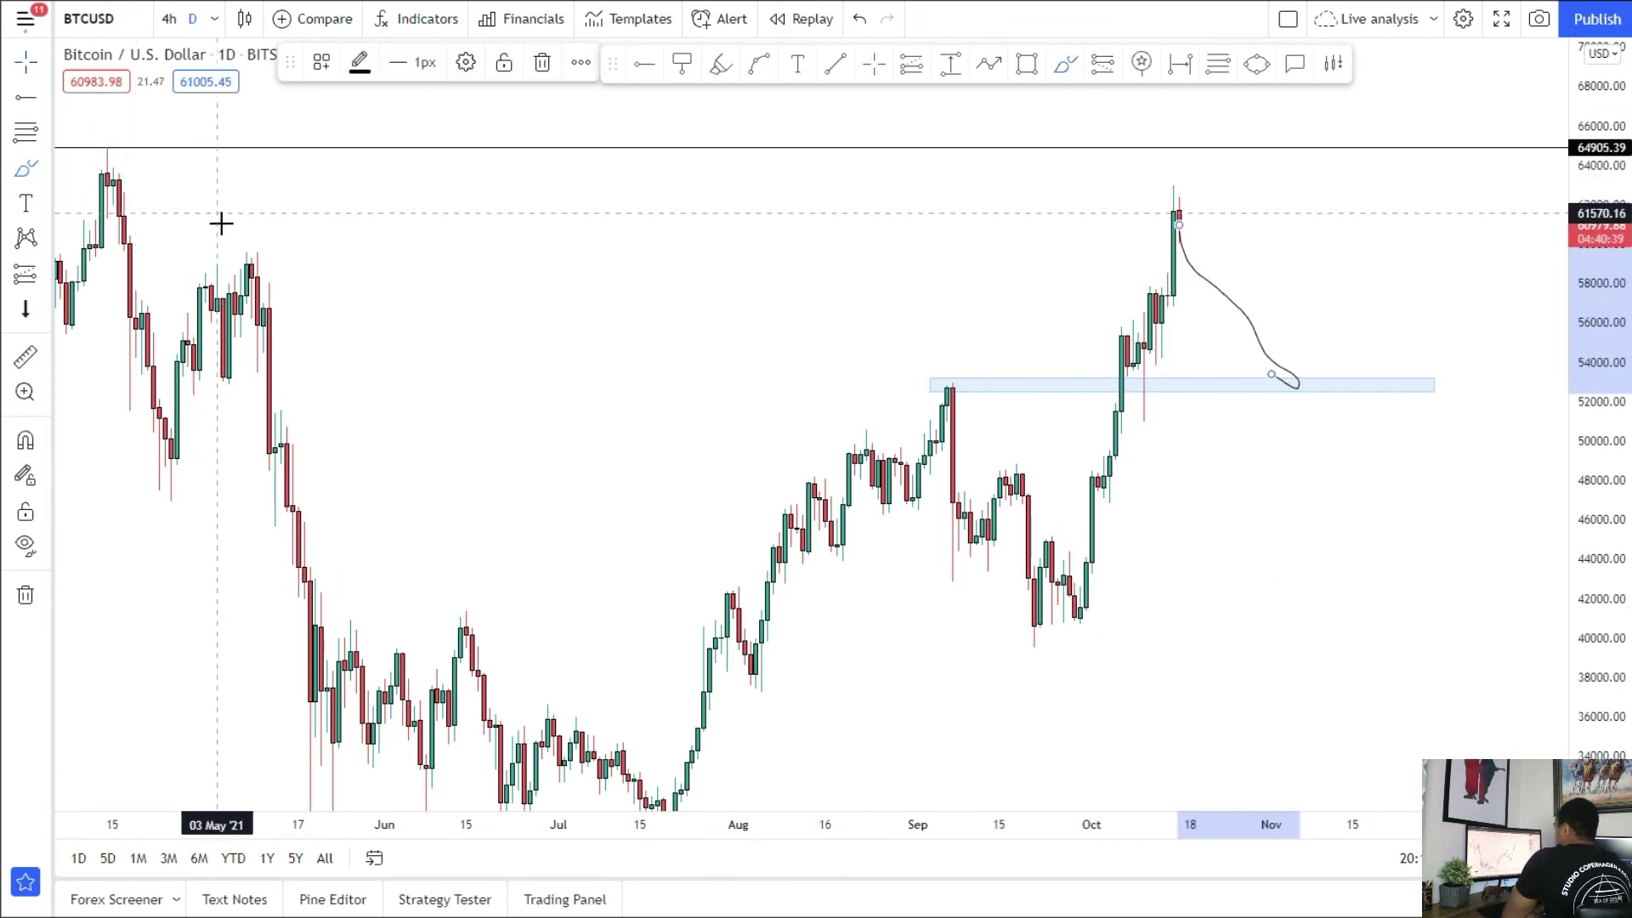
scroll(221, 222, down, 3)
mouse_move(641, 149)
mouse_down()
mouse_move(273, 187)
mouse_move(1497, 161)
mouse_move(420, 179)
mouse_up()
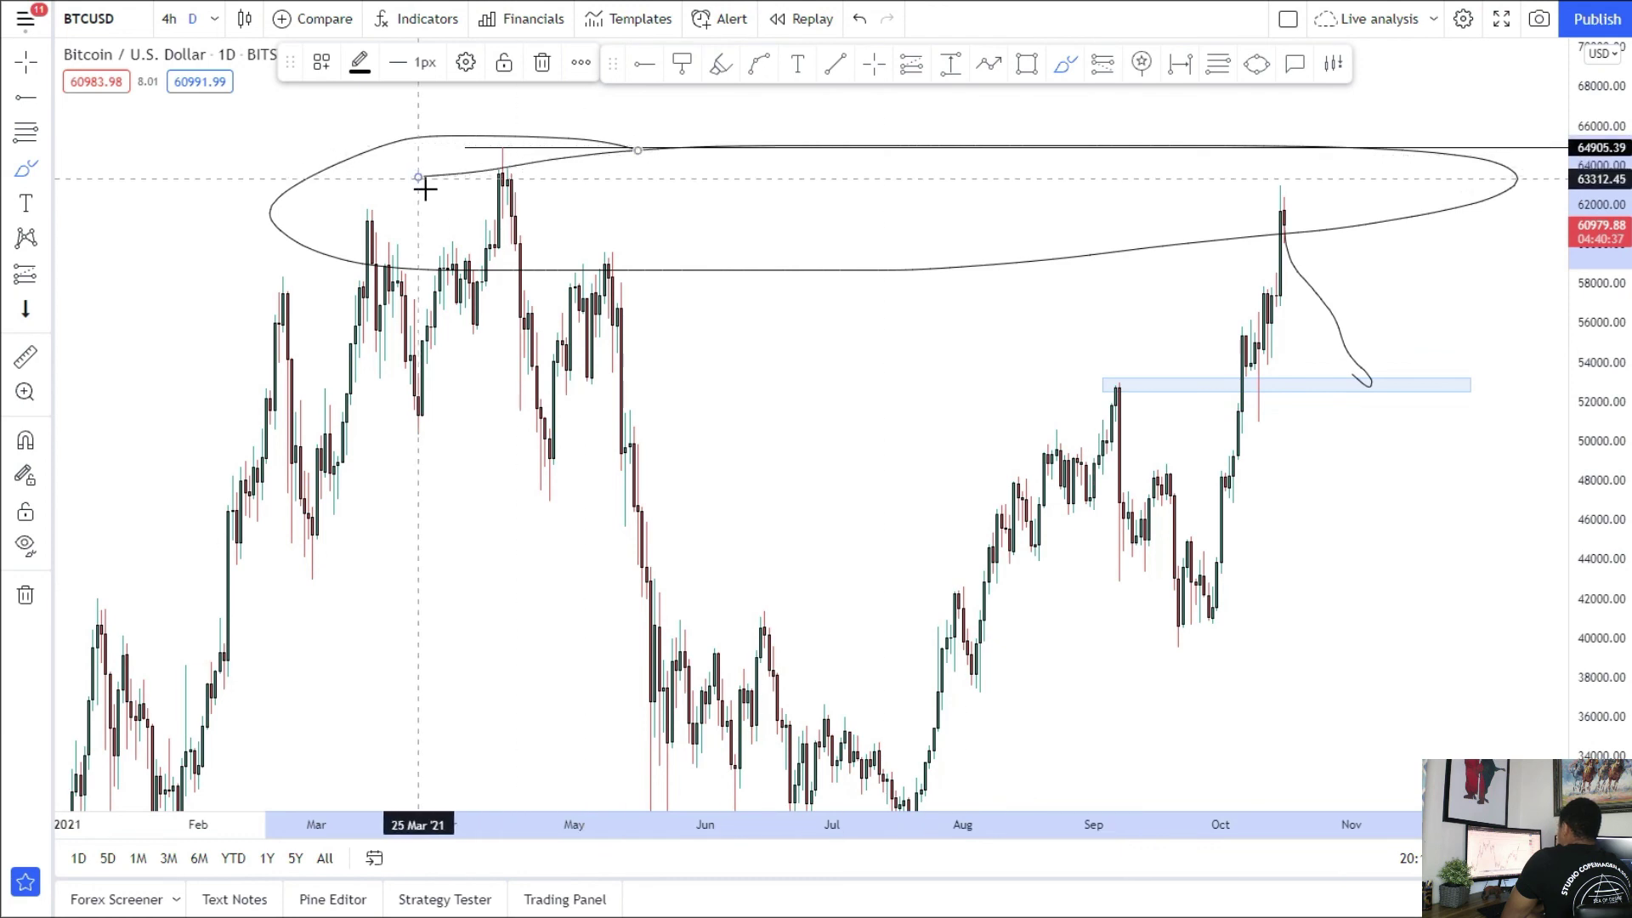
click(859, 20)
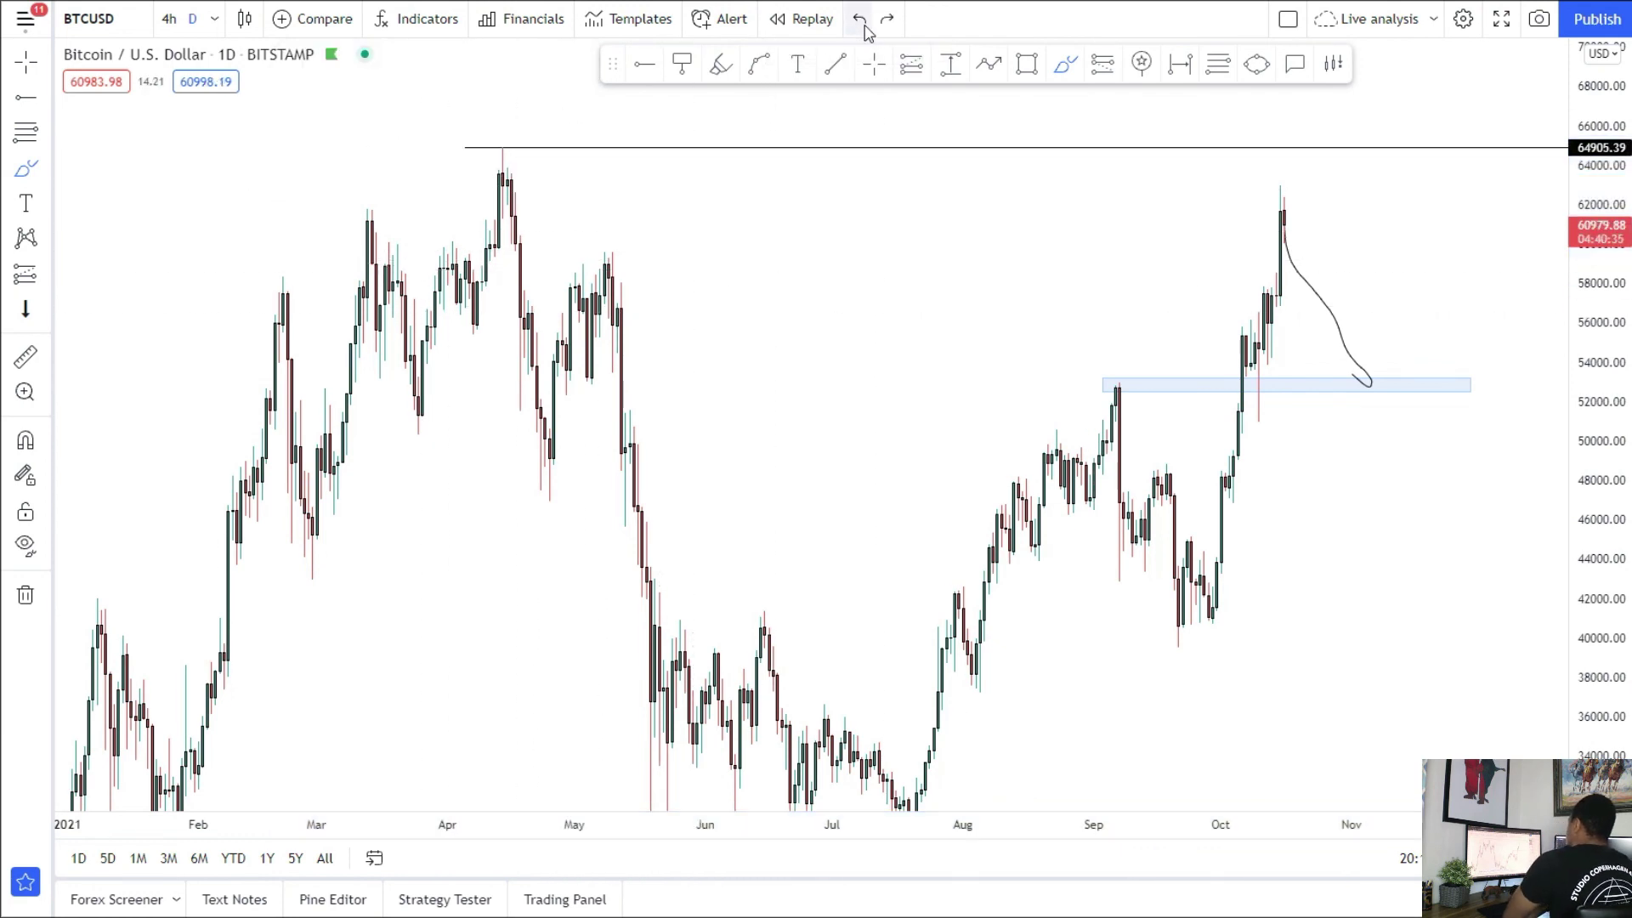
click(860, 21)
Step: Sketch a freehand path from the latest candle falling with an arrowhead into the early-September zone
scroll(816, 211, up, 5)
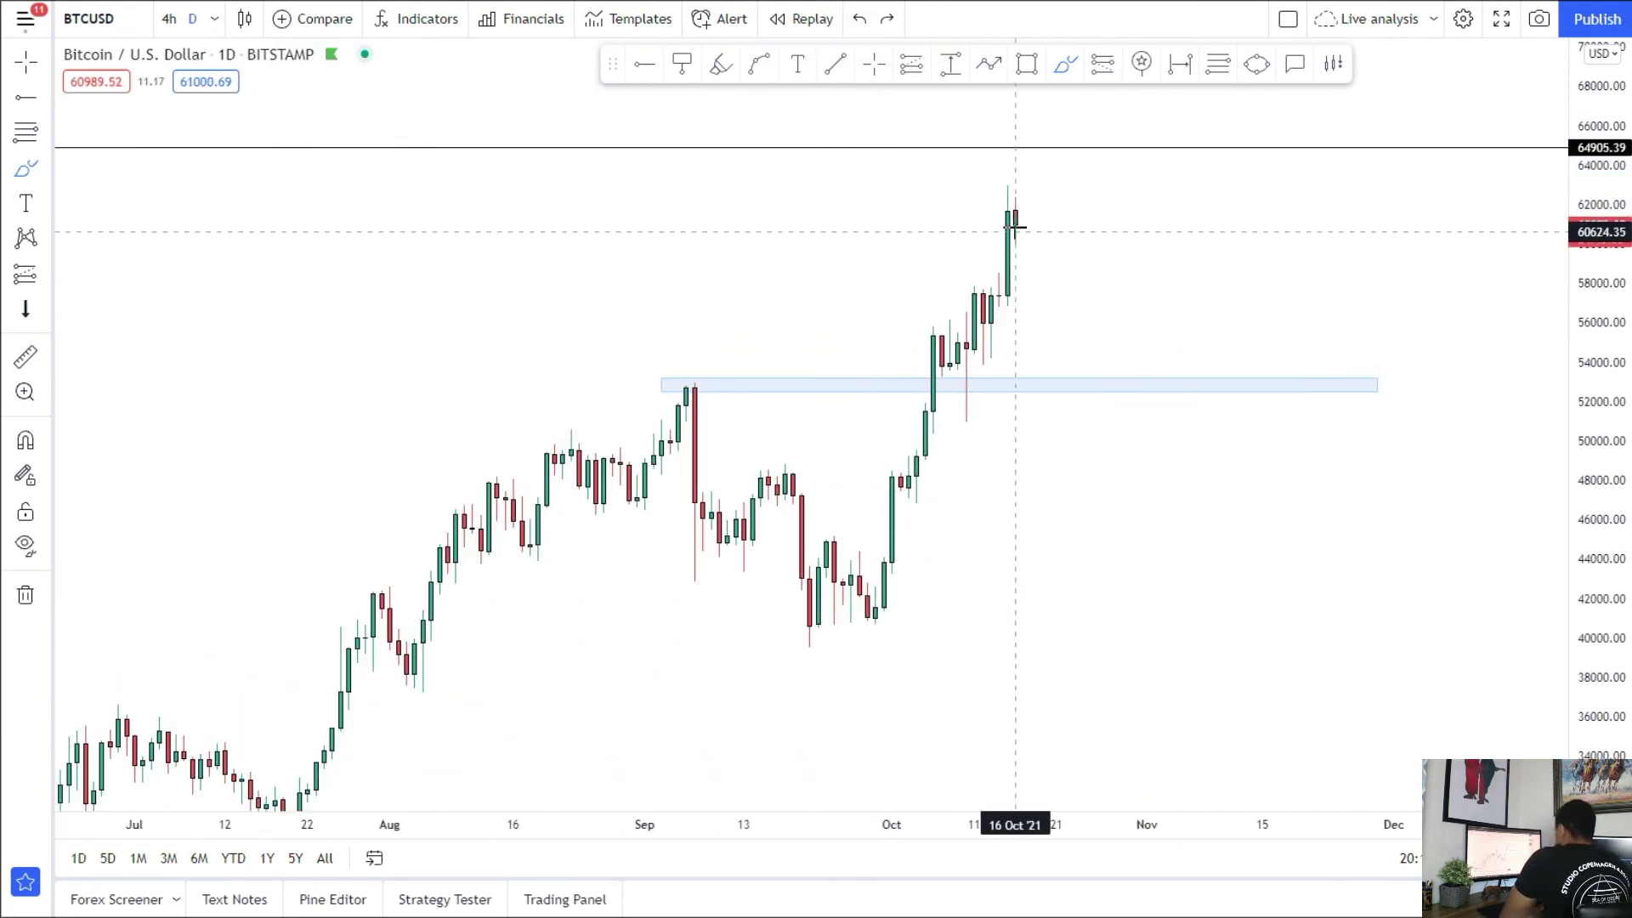
drag(1014, 230, 1083, 347)
scroll(936, 329, down, 5)
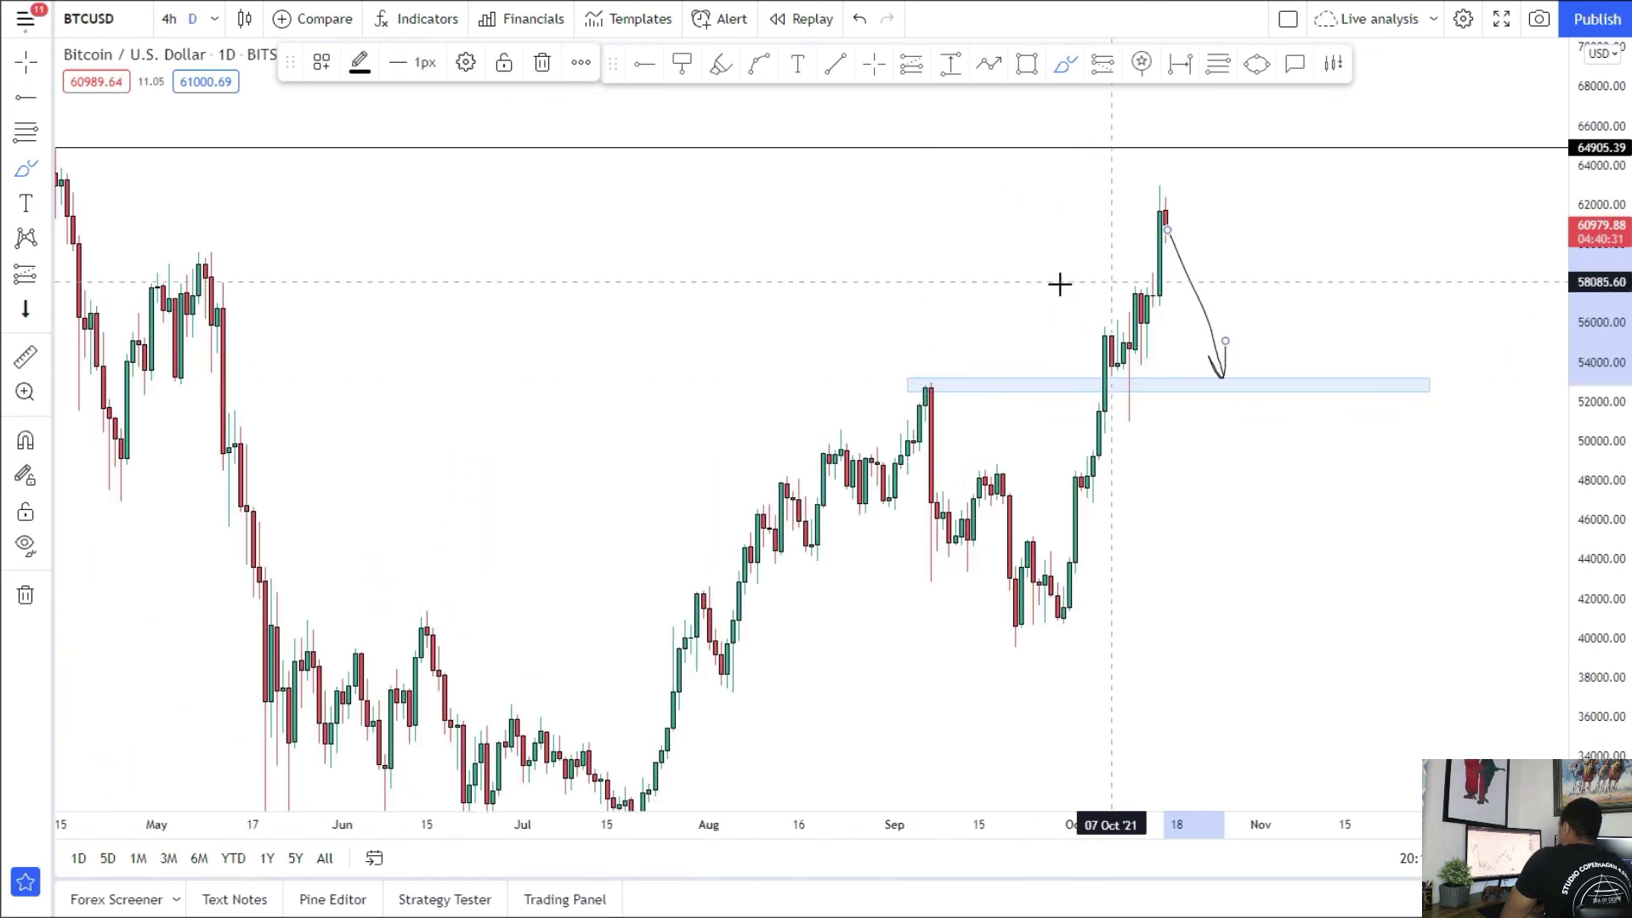
Step: Draw a thin zone rectangle along the early-May highs, from 2 May into December between 59081.19 and 58185.16
click(48, 173)
click(147, 245)
mouse_move(163, 255)
mouse_down()
mouse_move(1377, 283)
mouse_move(1472, 279)
mouse_move(1477, 262)
mouse_up()
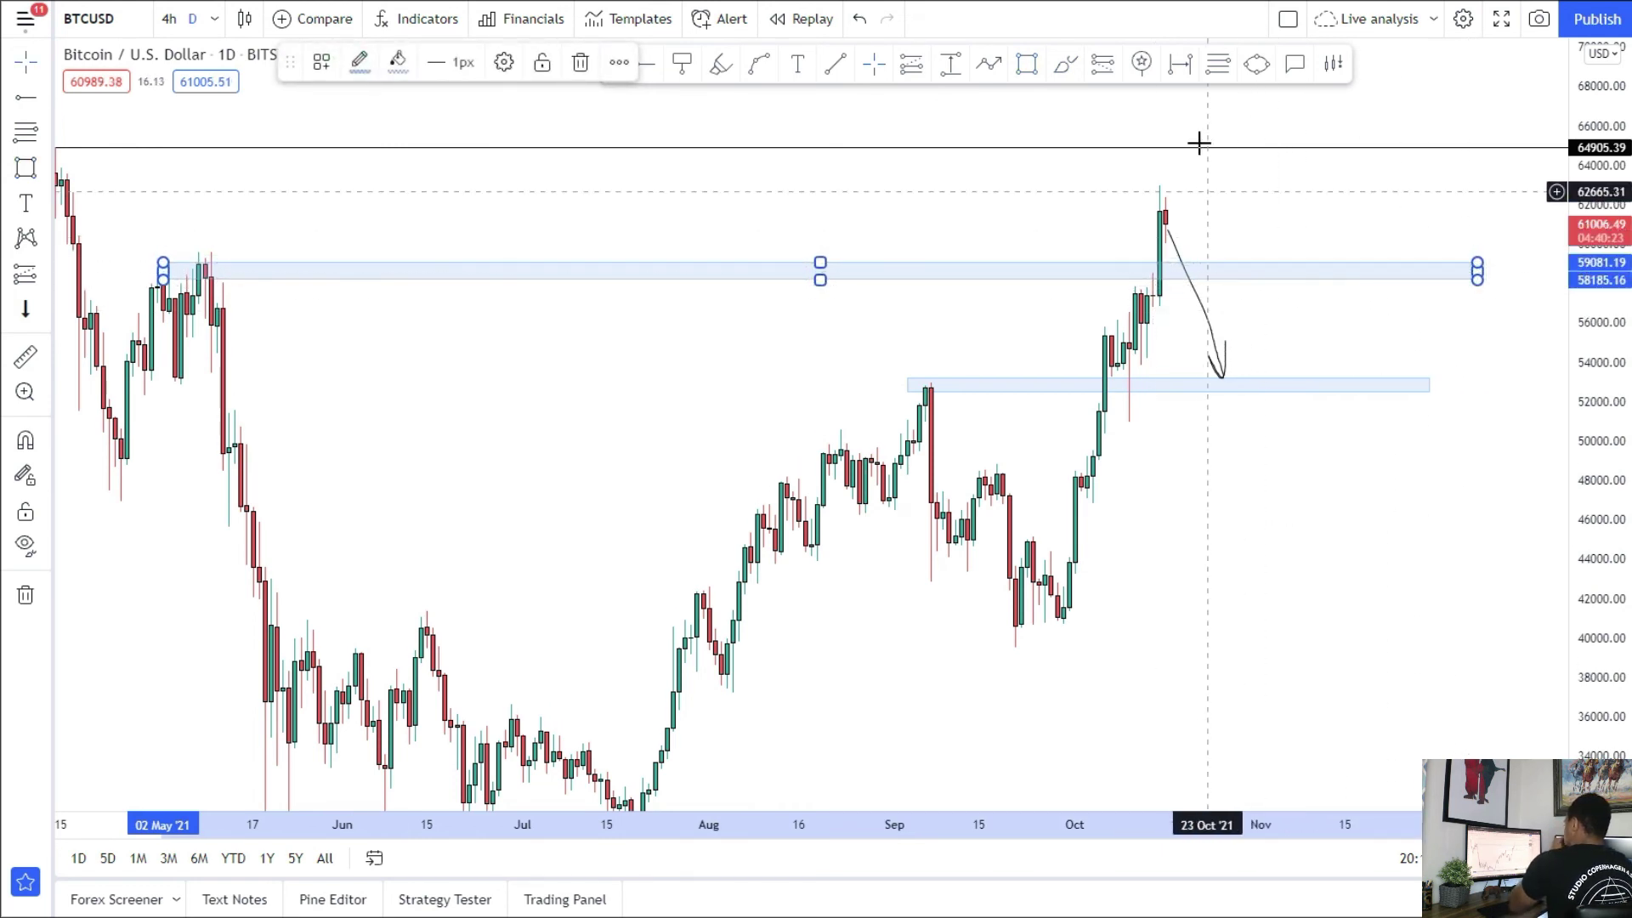
Step: Sketch a freehand path dipping into the early-May zone, moving sideways and rising with an arrowhead above the 64905.39 line
click(1063, 65)
mouse_move(1167, 225)
mouse_down()
mouse_move(1227, 266)
mouse_move(1276, 259)
mouse_move(1238, 176)
mouse_move(1322, 145)
mouse_up()
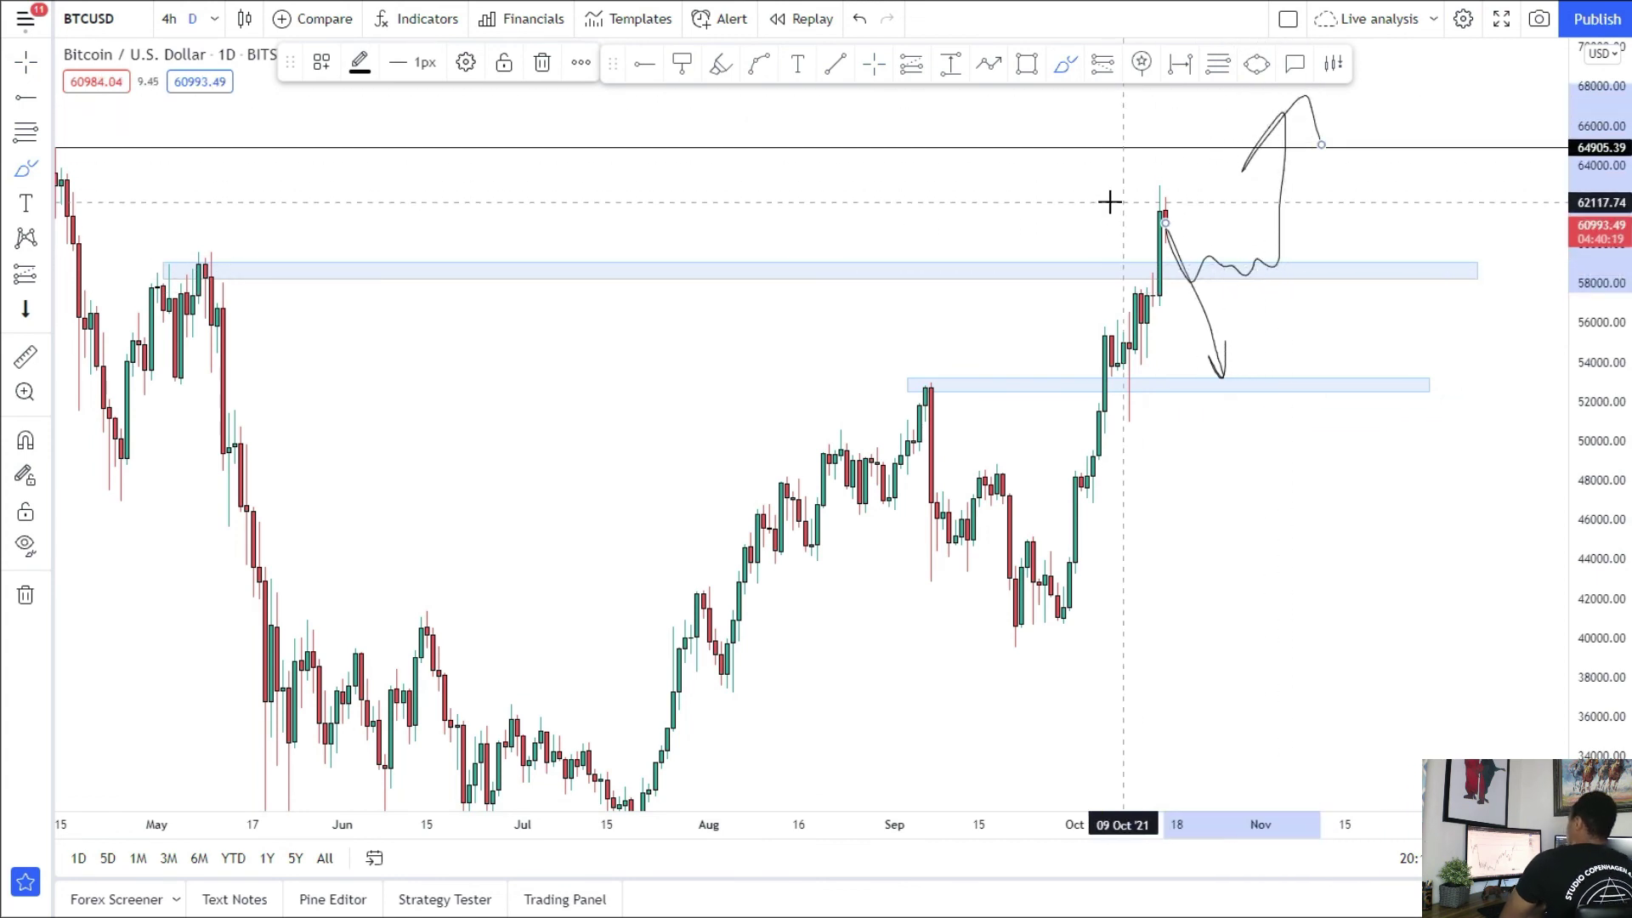
click(31, 66)
Step: Examine BTCUSD on the daily and 4-hour intervals, comparing recent candles with the two zones and the sketched paths
mouse_move(428, 228)
mouse_down()
mouse_move(638, 306)
mouse_move(669, 292)
mouse_up()
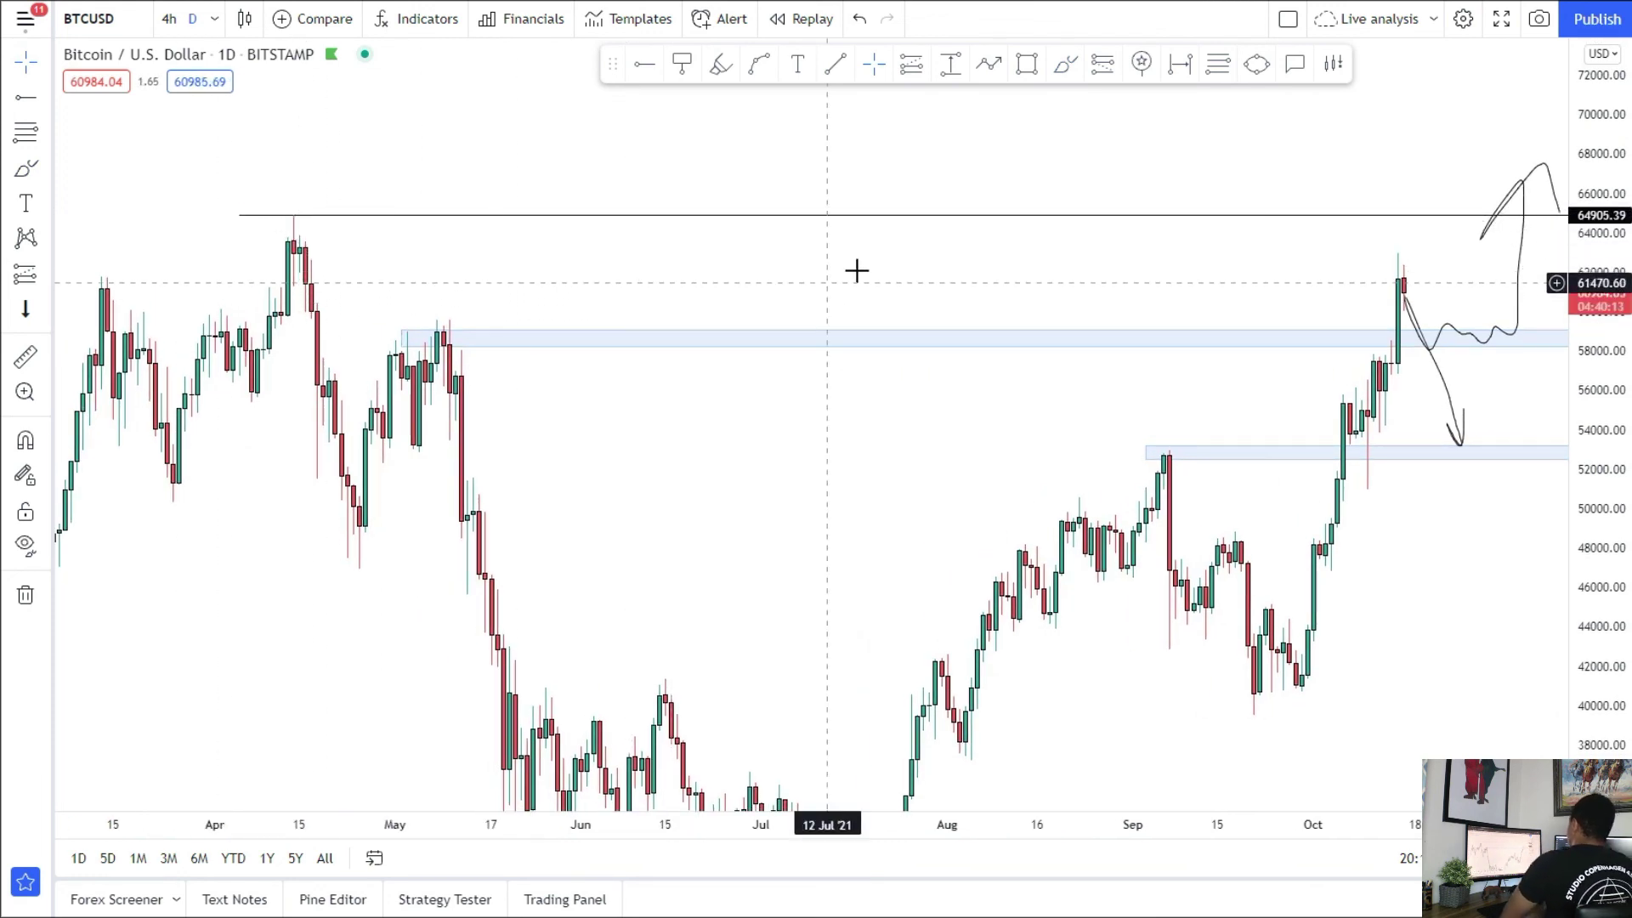
drag(1083, 273, 833, 314)
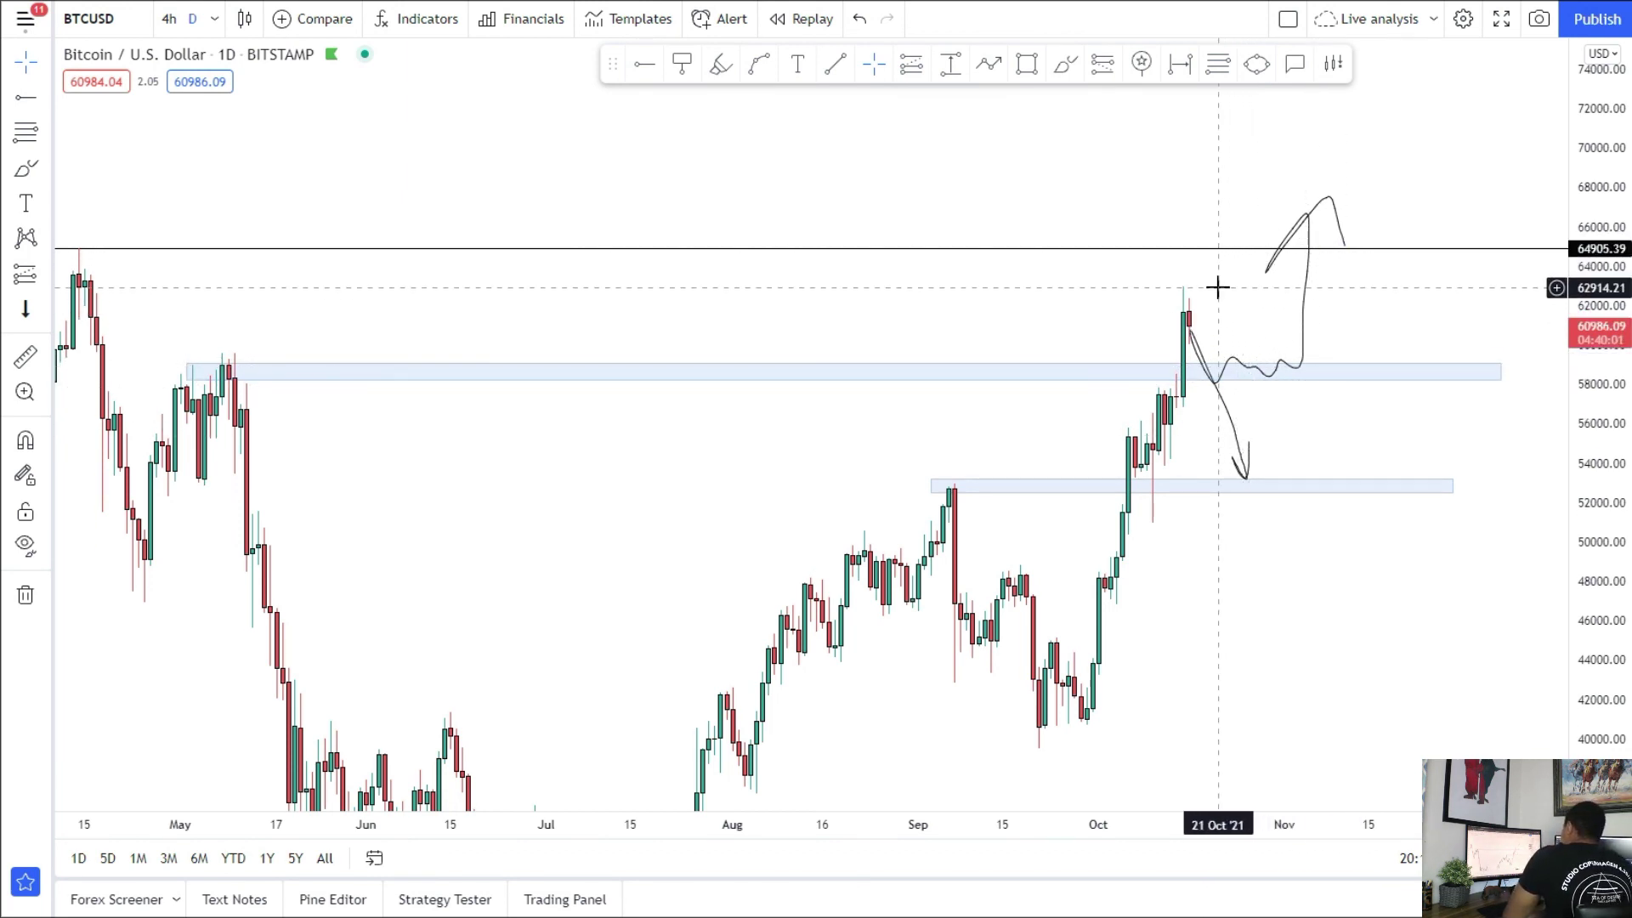
drag(1054, 289, 969, 239)
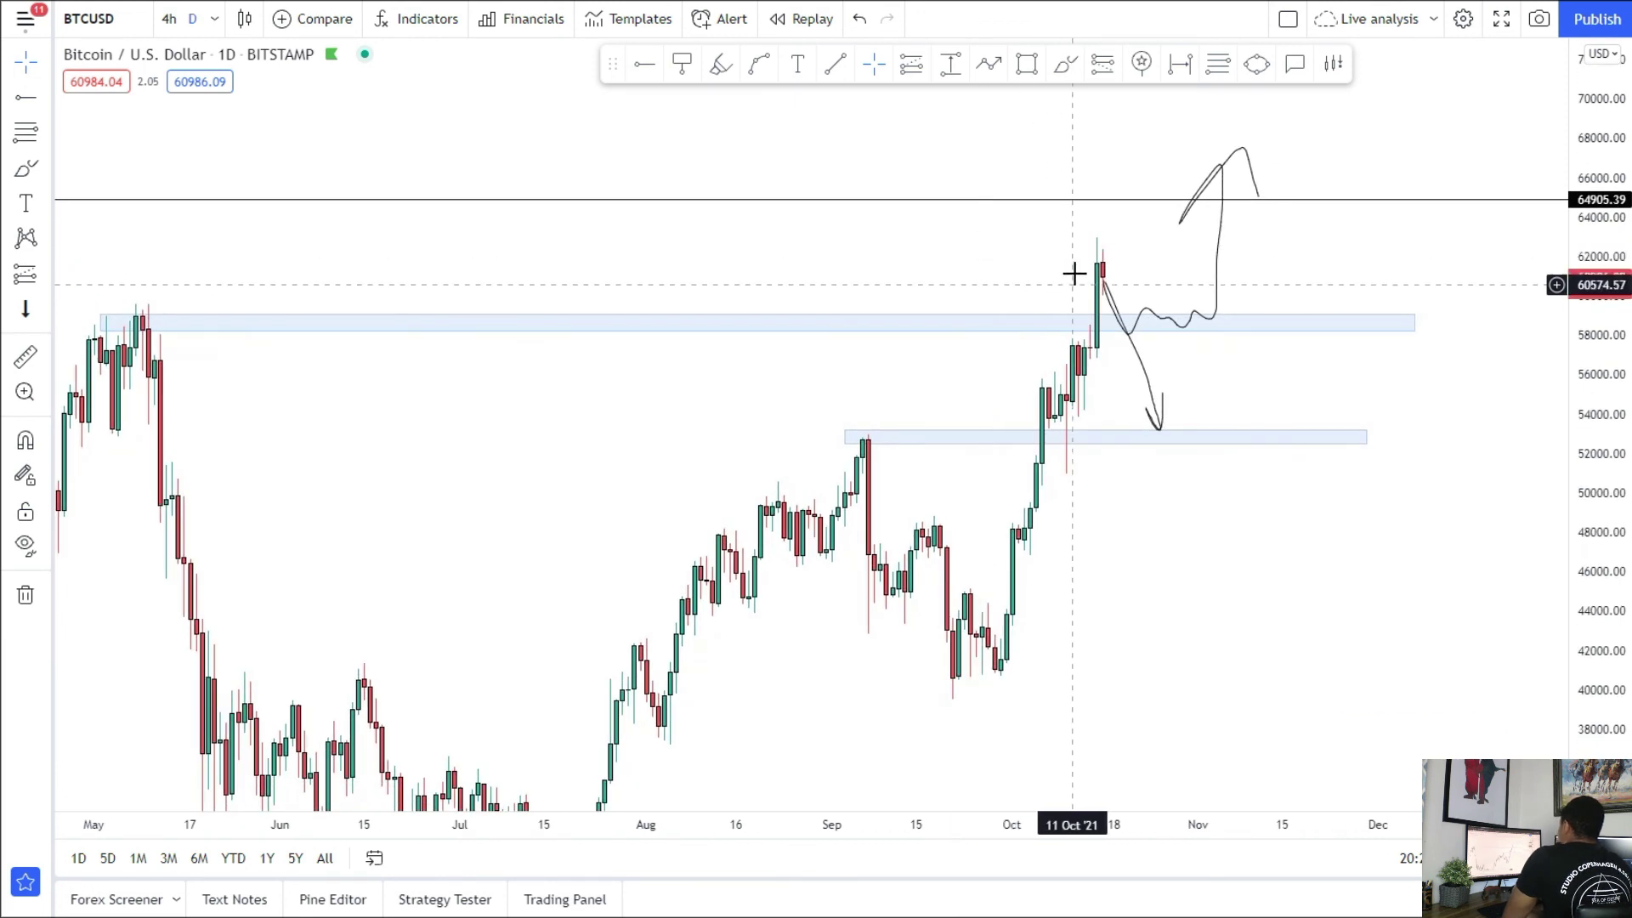
click(169, 19)
drag(1560, 520, 1562, 221)
drag(1096, 317, 699, 497)
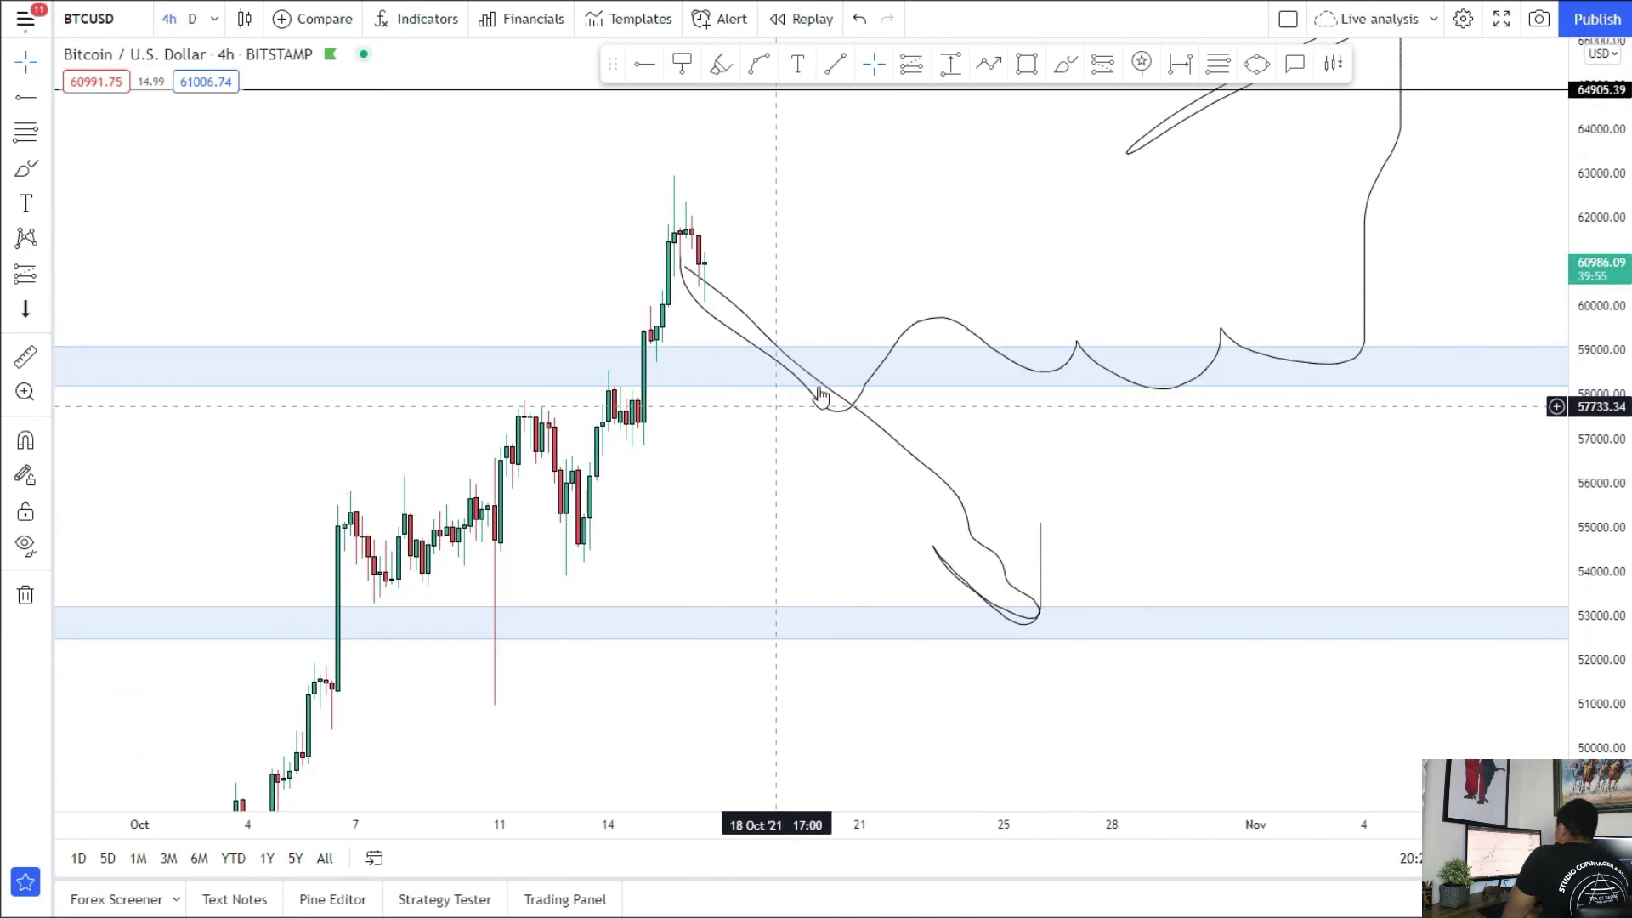
drag(780, 415, 842, 360)
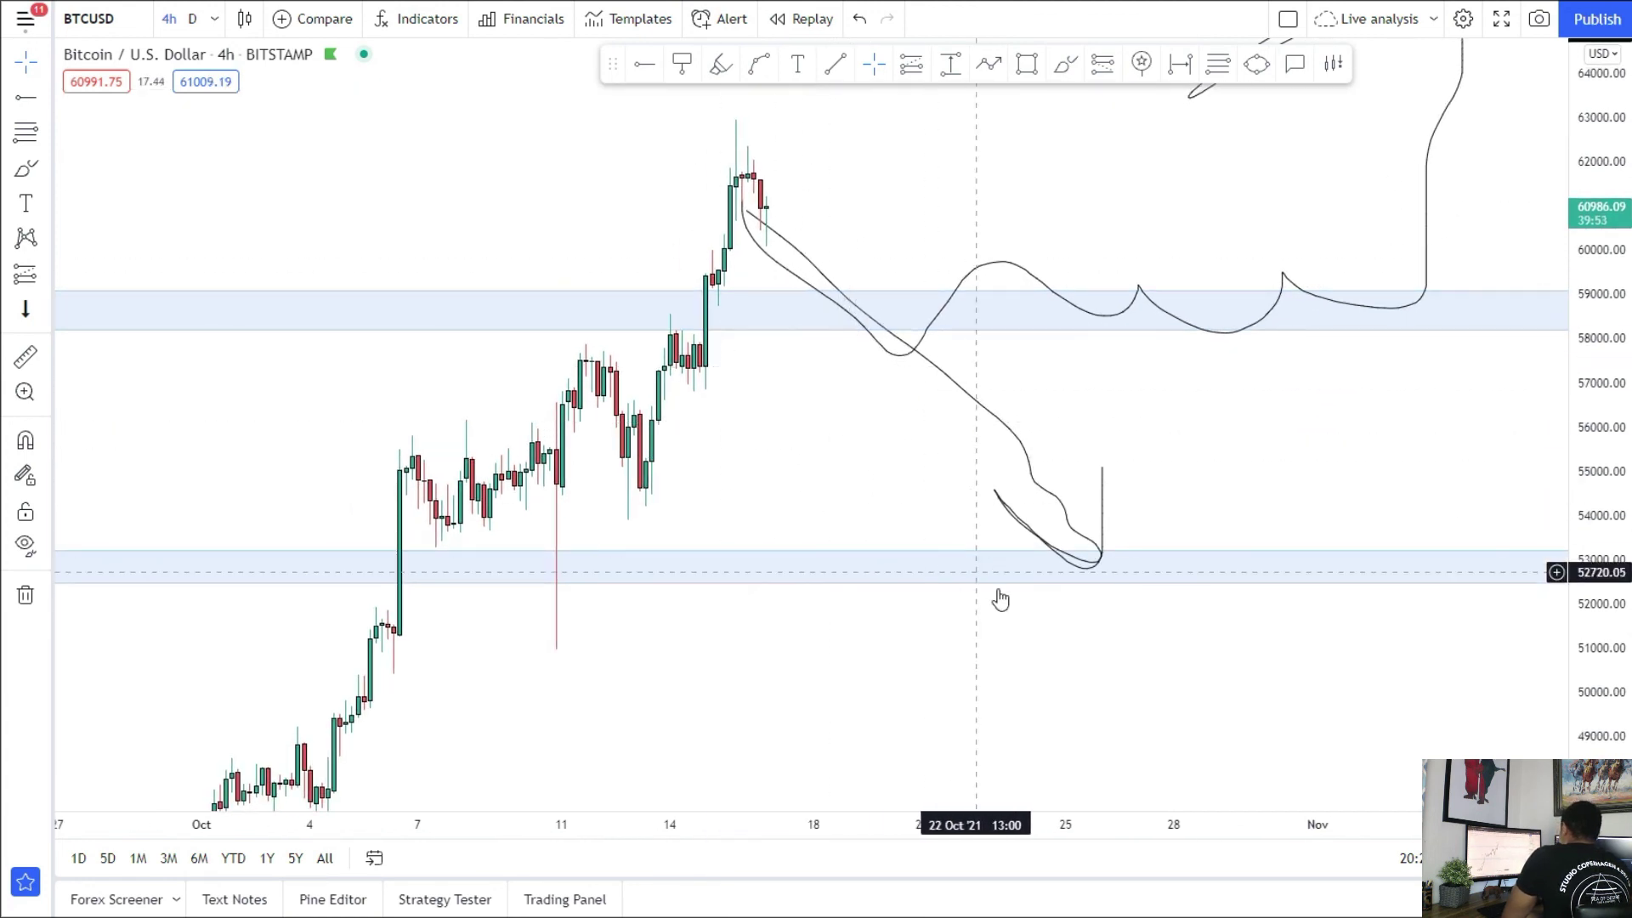
drag(1092, 218, 984, 339)
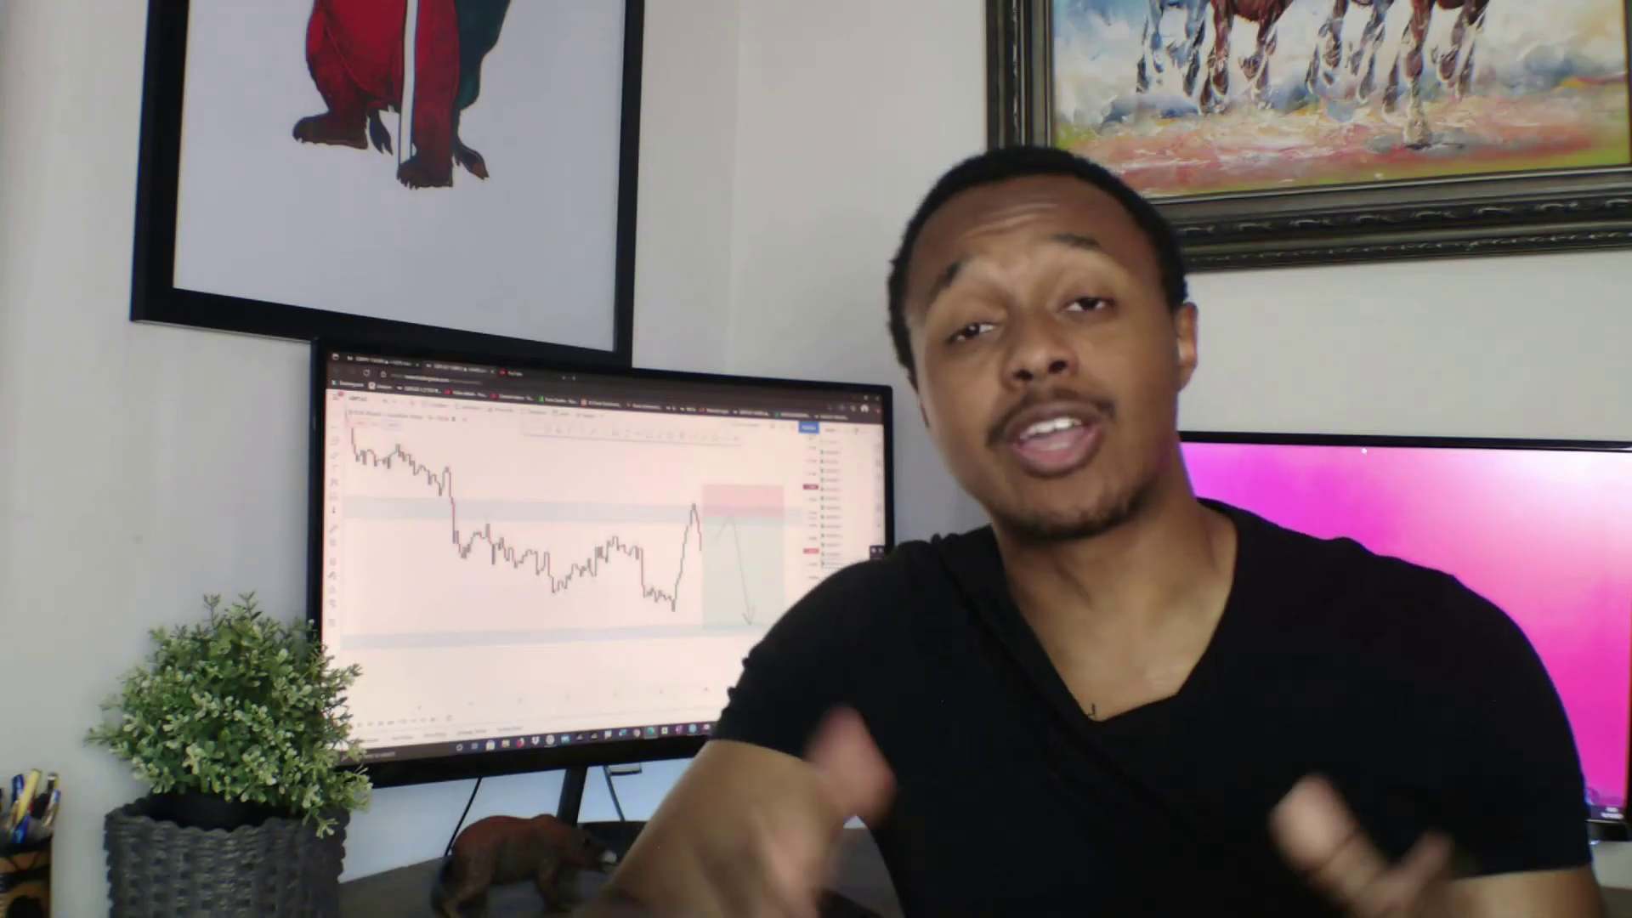